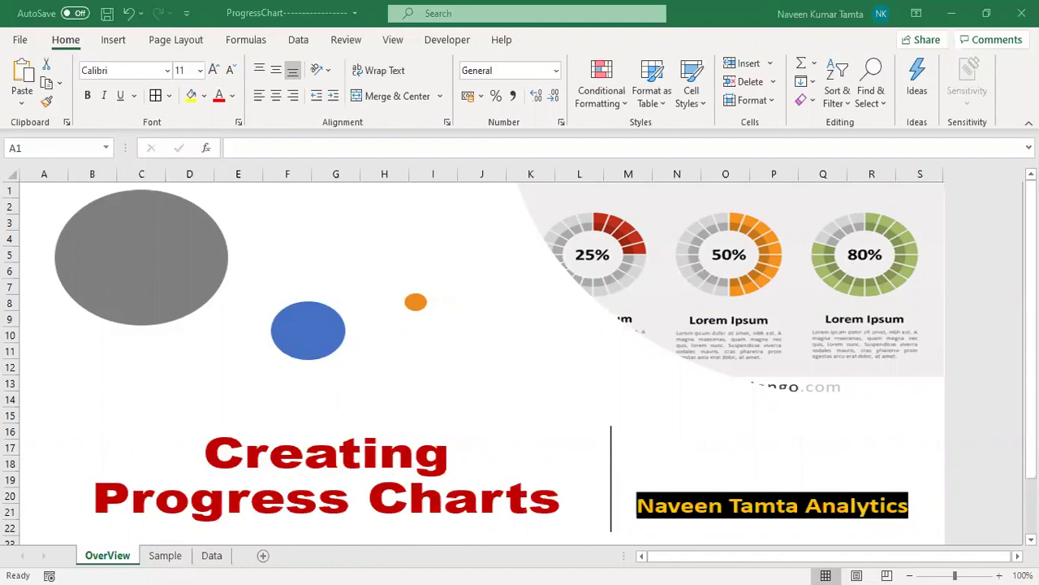
- On the Sample sheet, choose Gurgaon in the region selector in cell B1 and look over the representatives' progress charts
{"action": "left_click", "coordinate": [165, 555]}
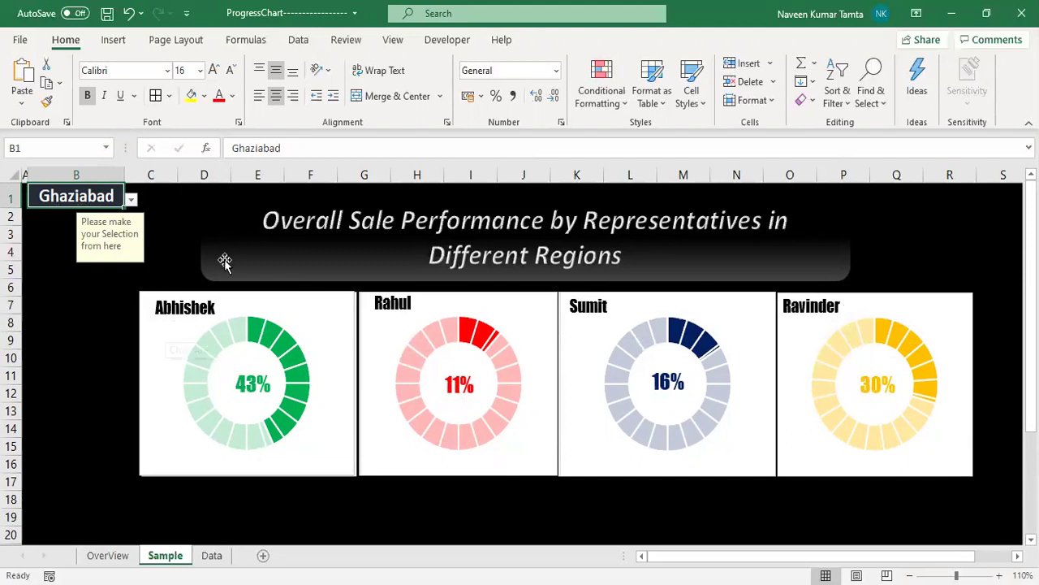
{"action": "left_click", "coordinate": [131, 203]}
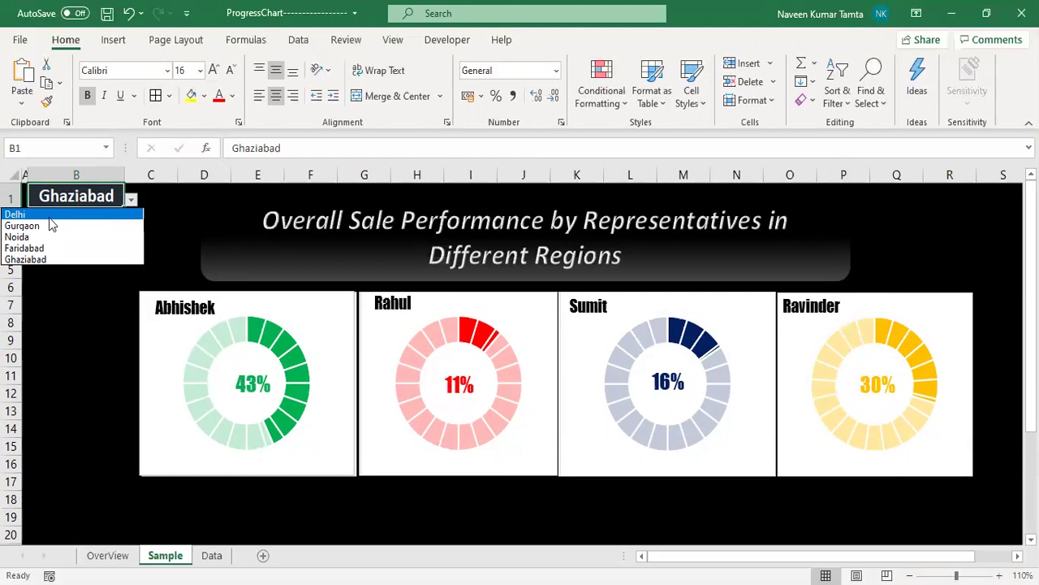
{"action": "left_click", "coordinate": [50, 226]}
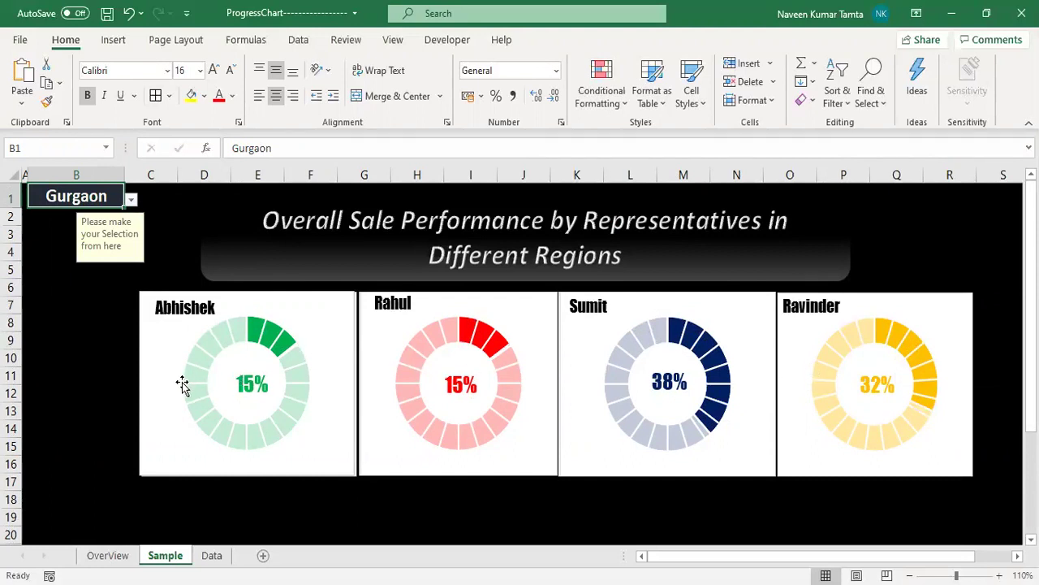
{"action": "mouse_move", "coordinate": [183, 385]}
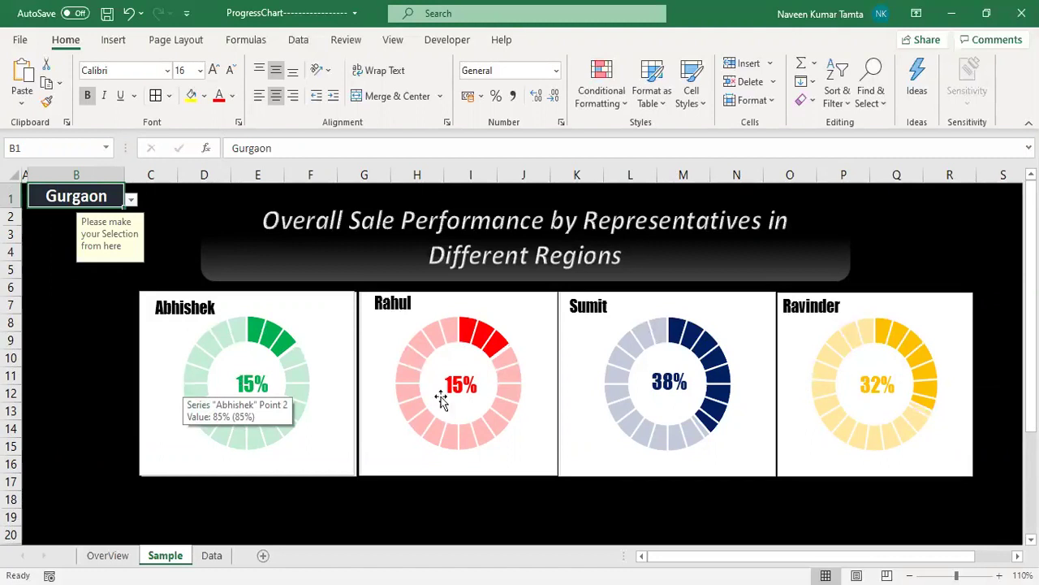
{"action": "mouse_move", "coordinate": [723, 376]}
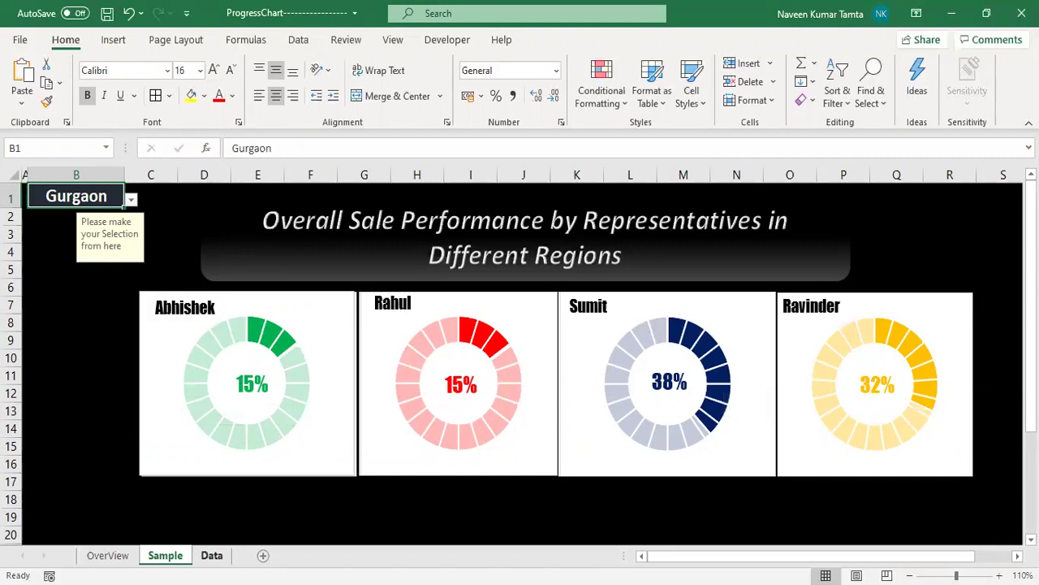
- Examine the Data sheet's columns, from Date, Rep and City through to Sale Amount, and compare them with the Sample sheet
{"action": "left_click", "coordinate": [211, 555]}
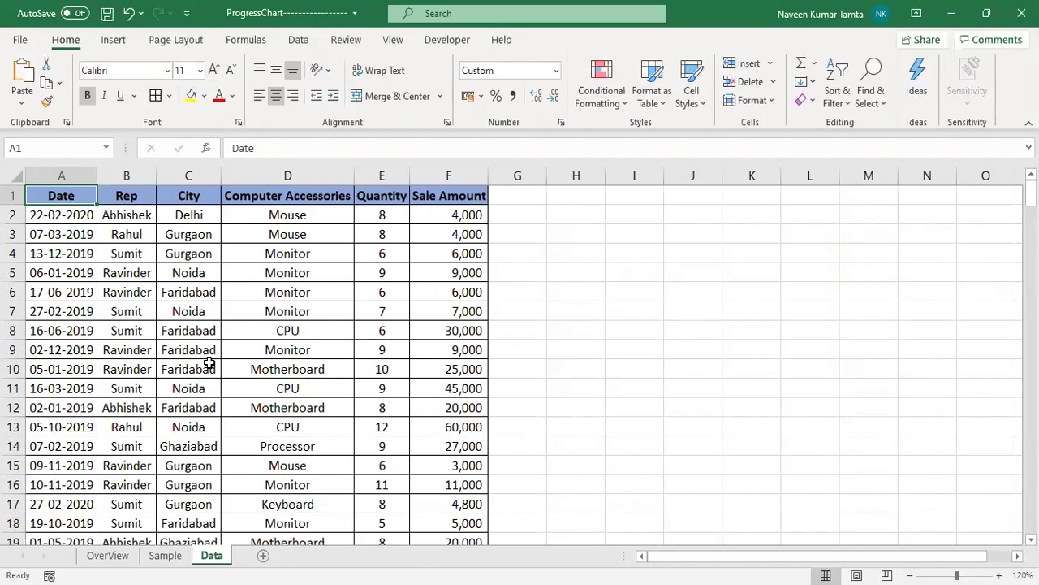
{"action": "key", "text": "Right"}
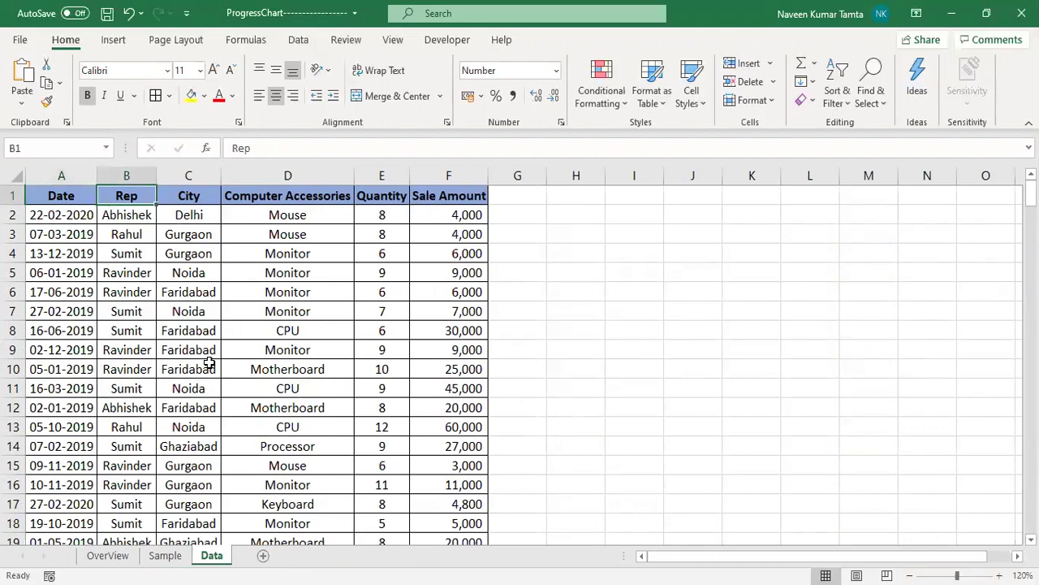
{"action": "key", "text": "Right"}
{"action": "key", "text": "Right"}
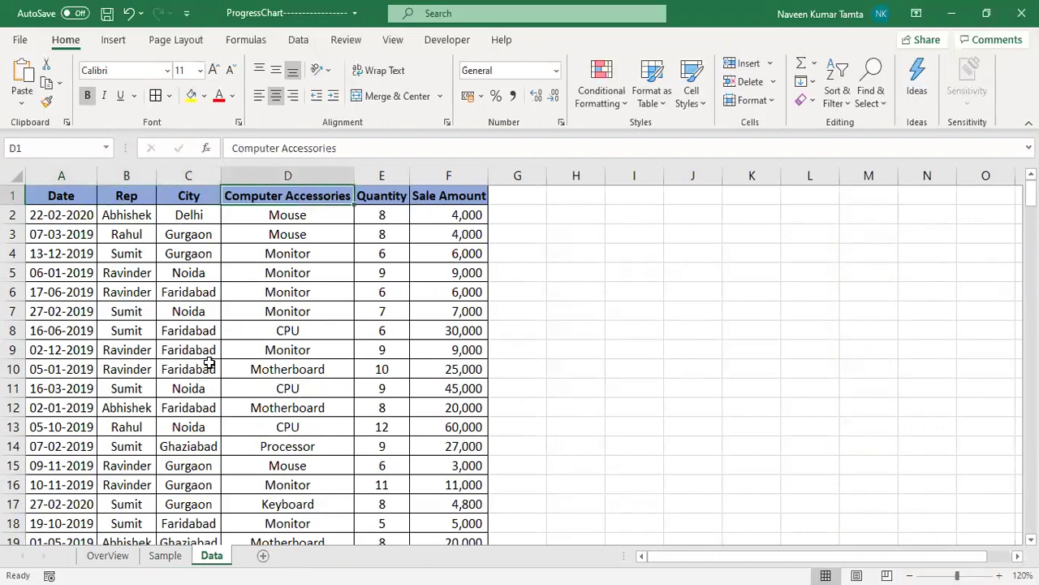
{"action": "key", "text": "Right"}
{"action": "key", "text": "Right"}
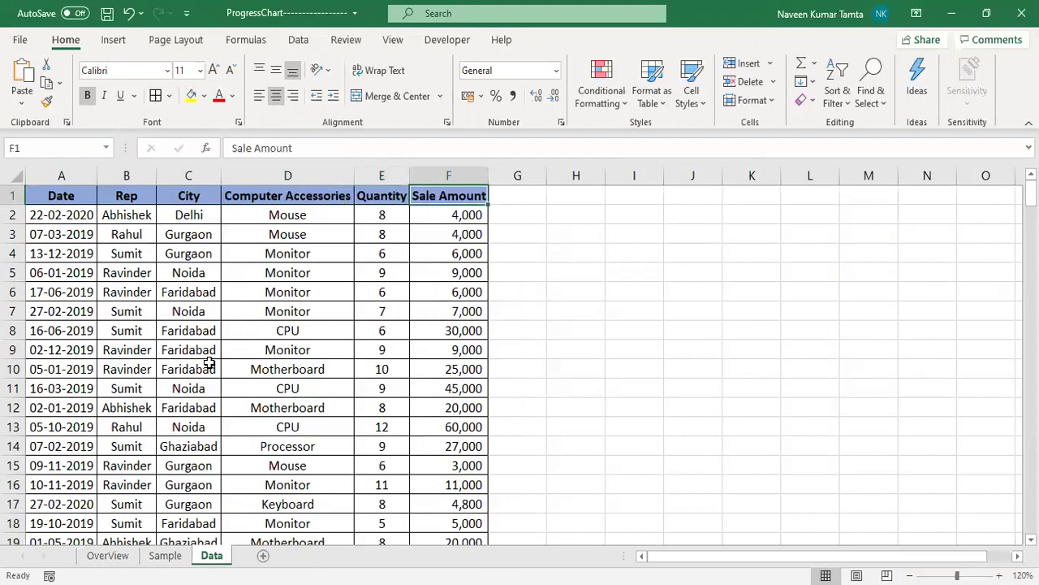
{"action": "key", "text": "Left"}
{"action": "key", "text": "Left"}
{"action": "key", "text": "Left"}
{"action": "key", "text": "Left"}
{"action": "key", "text": "Left"}
{"action": "key", "text": "Down"}
{"action": "key", "text": "Down"}
{"action": "key", "text": "Down"}
{"action": "key", "text": "Down"}
{"action": "key", "text": "Down"}
{"action": "key", "text": "Up"}
{"action": "key", "text": "Up"}
{"action": "key", "text": "Up"}
{"action": "key", "text": "Right"}
{"action": "key", "text": "Up"}
{"action": "key", "text": "Down"}
{"action": "key", "text": "Up"}
{"action": "key", "text": "Right"}
{"action": "key", "text": "Down"}
{"action": "key", "text": "Down"}
{"action": "key", "text": "Down"}
{"action": "key", "text": "Down"}
{"action": "key", "text": "Right"}
{"action": "key", "text": "Up"}
{"action": "key", "text": "Up"}
{"action": "key", "text": "Up"}
{"action": "key", "text": "Up"}
{"action": "key", "text": "Down"}
{"action": "key", "text": "Down"}
{"action": "key", "text": "Down"}
{"action": "key", "text": "Down"}
{"action": "key", "text": "Right"}
{"action": "key", "text": "Up"}
{"action": "key", "text": "Up"}
{"action": "key", "text": "Up"}
{"action": "key", "text": "Up"}
{"action": "key", "text": "Right"}
{"action": "key", "text": "Down"}
{"action": "key", "text": "Down"}
{"action": "key", "text": "Down"}
{"action": "key", "text": "Down"}
{"action": "key", "text": "Down"}
{"action": "key", "text": "Down"}
{"action": "key", "text": "Down"}
{"action": "key", "text": "Down"}
{"action": "key", "text": "Down"}
{"action": "key", "text": "Down"}
{"action": "key", "text": "Down"}
{"action": "key", "text": "Down"}
{"action": "key", "text": "Down"}
{"action": "key", "text": "Down"}
{"action": "key", "text": "Down"}
{"action": "key", "text": "Up"}
{"action": "key", "text": "Up"}
{"action": "key", "text": "Up"}
{"action": "key", "text": "Up"}
{"action": "key", "text": "Up"}
{"action": "key", "text": "Up"}
{"action": "key", "text": "Up"}
{"action": "key", "text": "Up"}
{"action": "key", "text": "Up"}
{"action": "key", "text": "Up"}
{"action": "key", "text": "Up"}
{"action": "key", "text": "Up"}
{"action": "key", "text": "Up"}
{"action": "key", "text": "Up"}
{"action": "key", "text": "Up"}
{"action": "key", "text": "Up"}
{"action": "key", "text": "Left"}
{"action": "key", "text": "Left"}
{"action": "key", "text": "Left"}
{"action": "key", "text": "Left"}
{"action": "key", "text": "Left"}
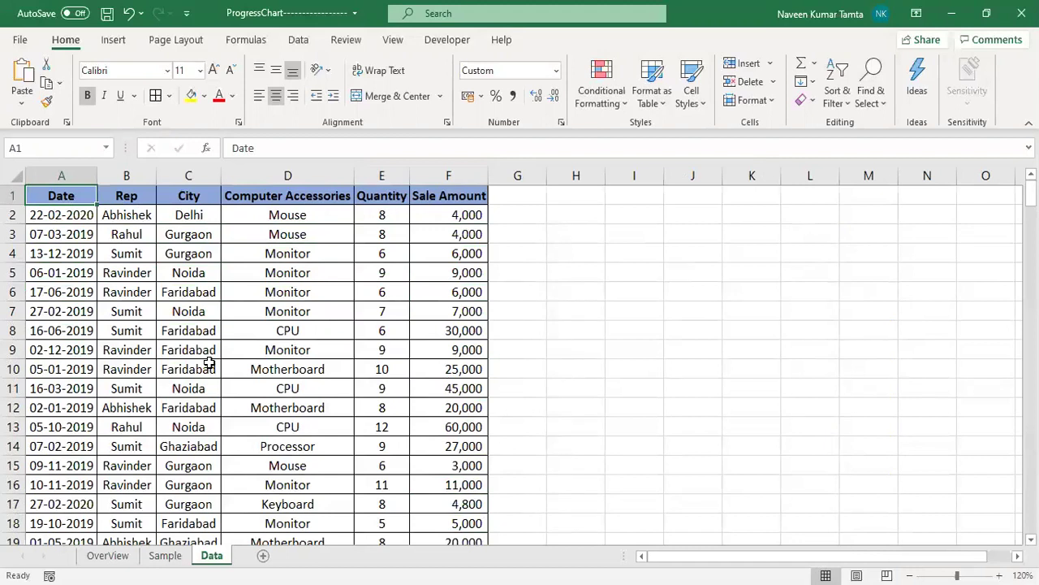
{"action": "key", "text": "ctrl+Page_Up"}
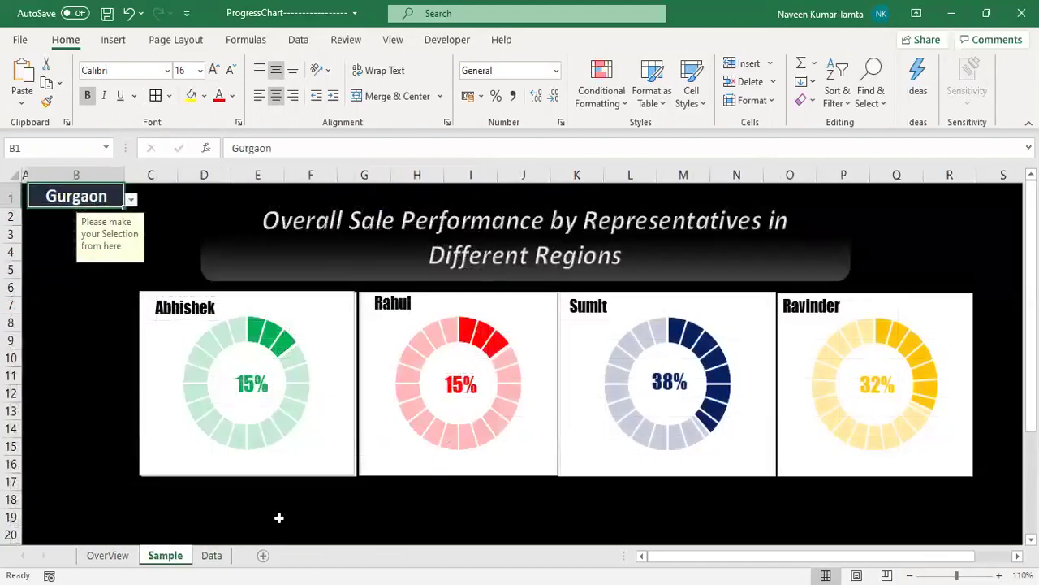
{"action": "key", "text": "ctrl+Page_Down"}
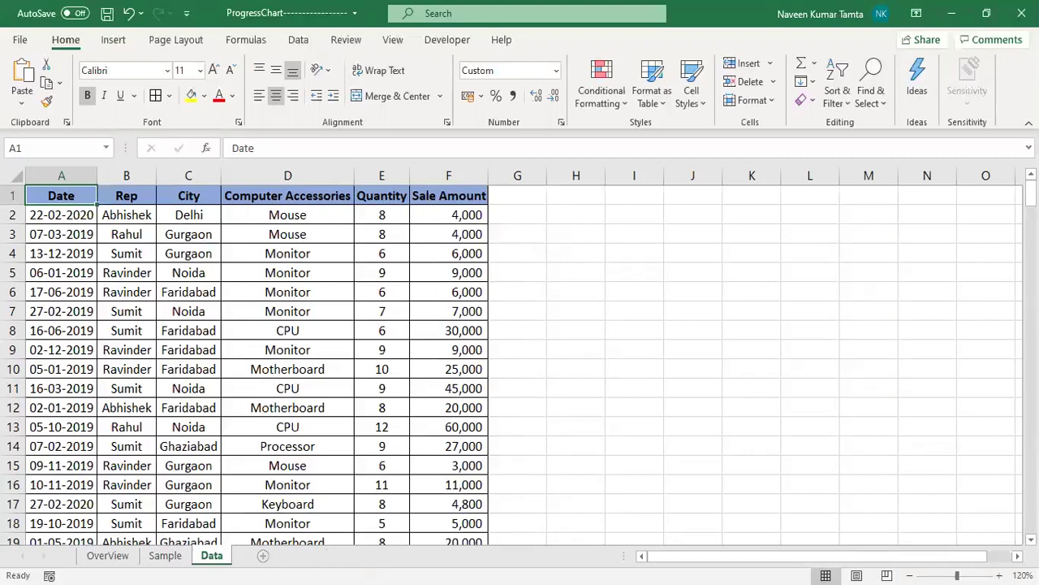
- Add a new worksheet named Report and place it before the Data sheet
{"action": "left_click", "coordinate": [263, 555]}
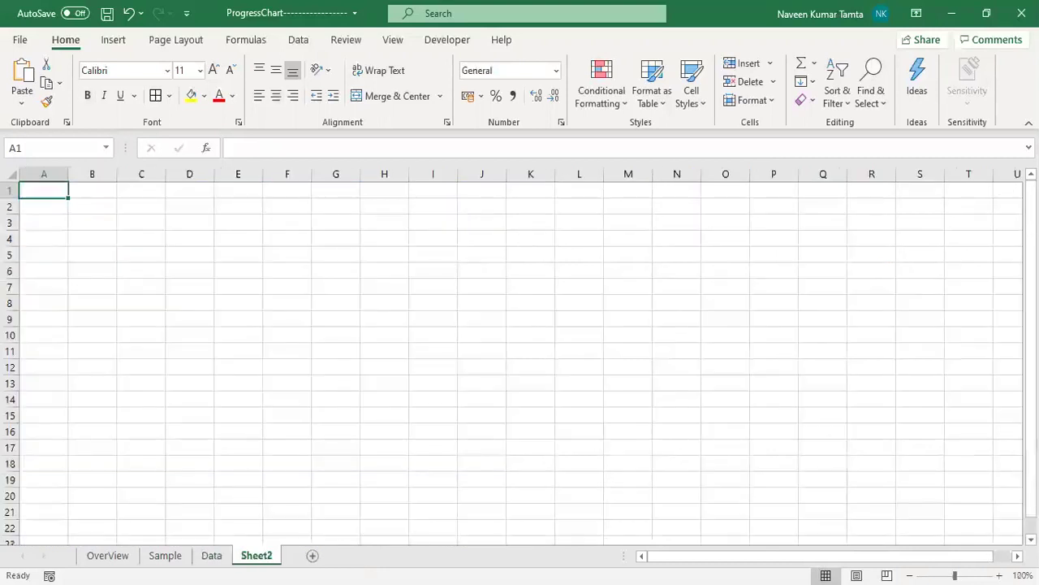
{"action": "double_click", "coordinate": [268, 556]}
{"action": "type", "text": "Report"}
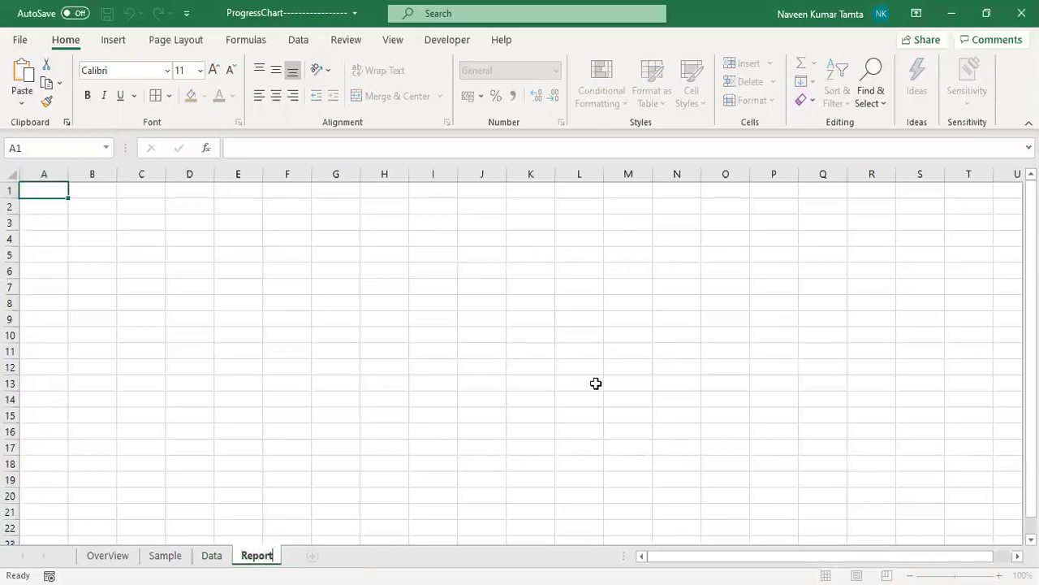
{"action": "key", "text": "Return"}
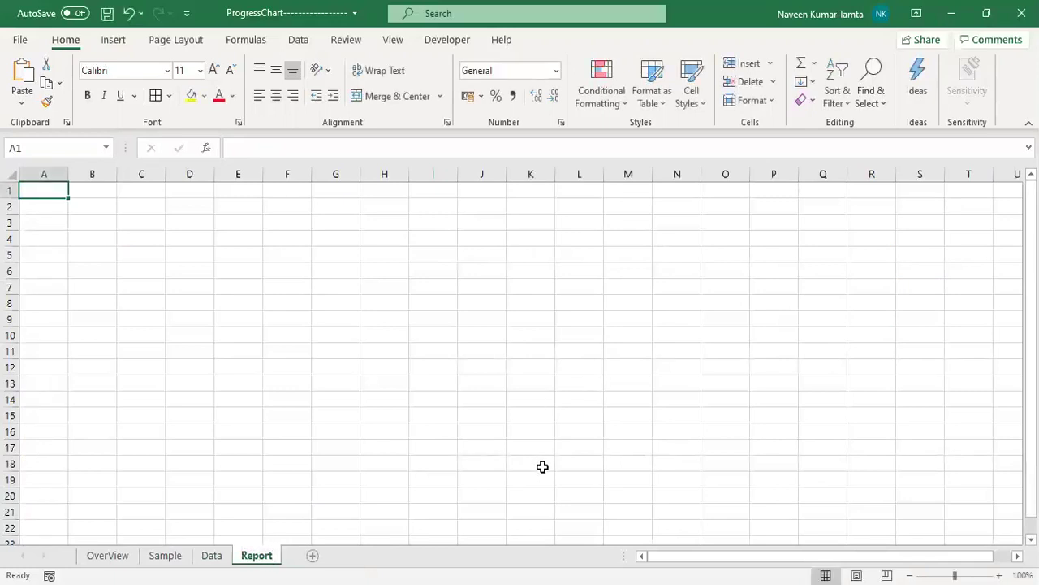
{"action": "left_click_drag", "start_coordinate": [245, 557], "coordinate": [210, 553]}
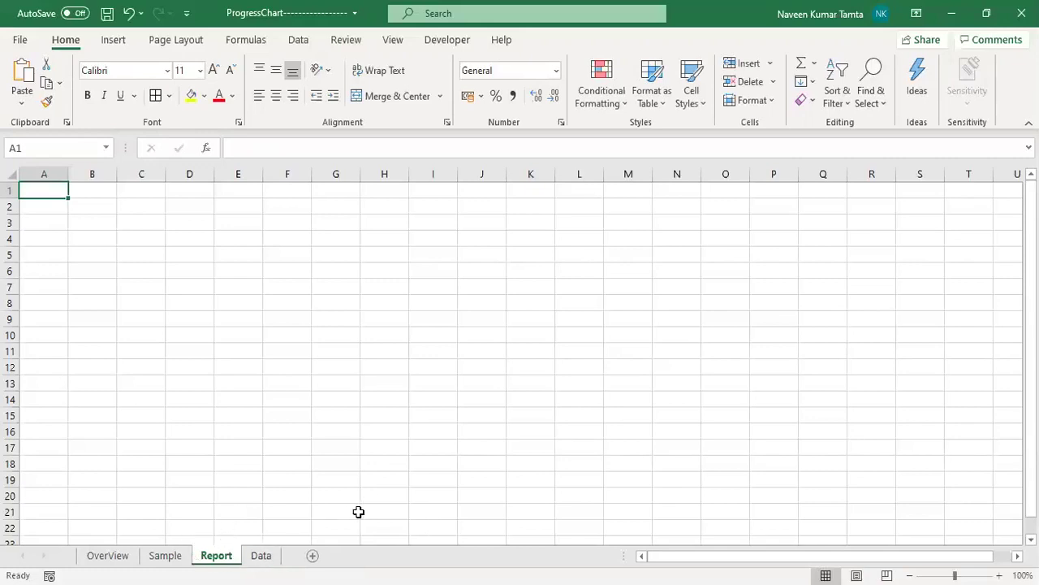
- Copy the entire Rep column with its header from the Data sheet into the Report sheet, starting at cell C4
{"action": "left_click", "coordinate": [261, 554]}
{"action": "left_click", "coordinate": [216, 555]}
{"action": "left_click", "coordinate": [261, 554]}
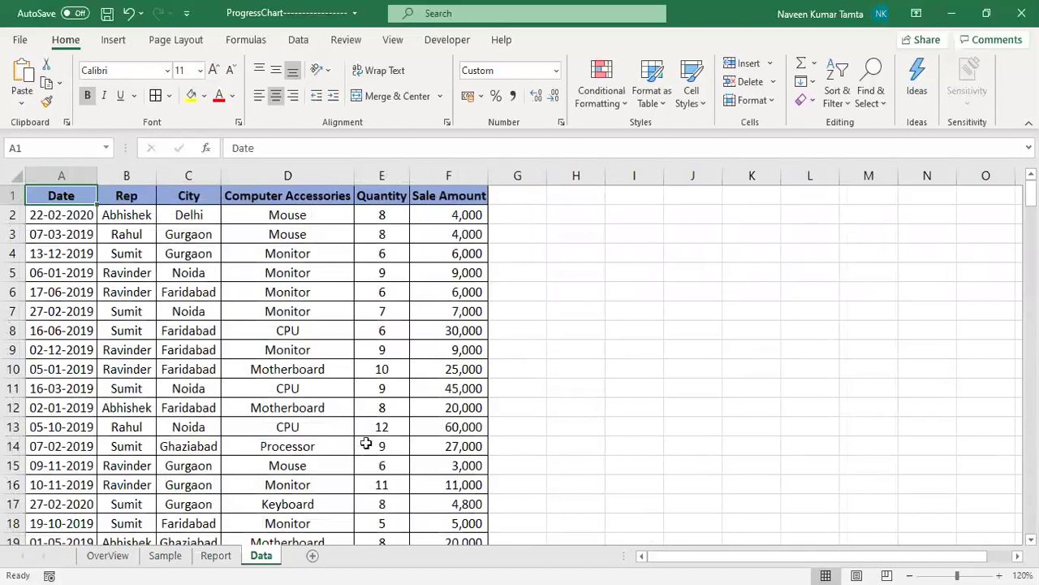
{"action": "left_click", "coordinate": [135, 195]}
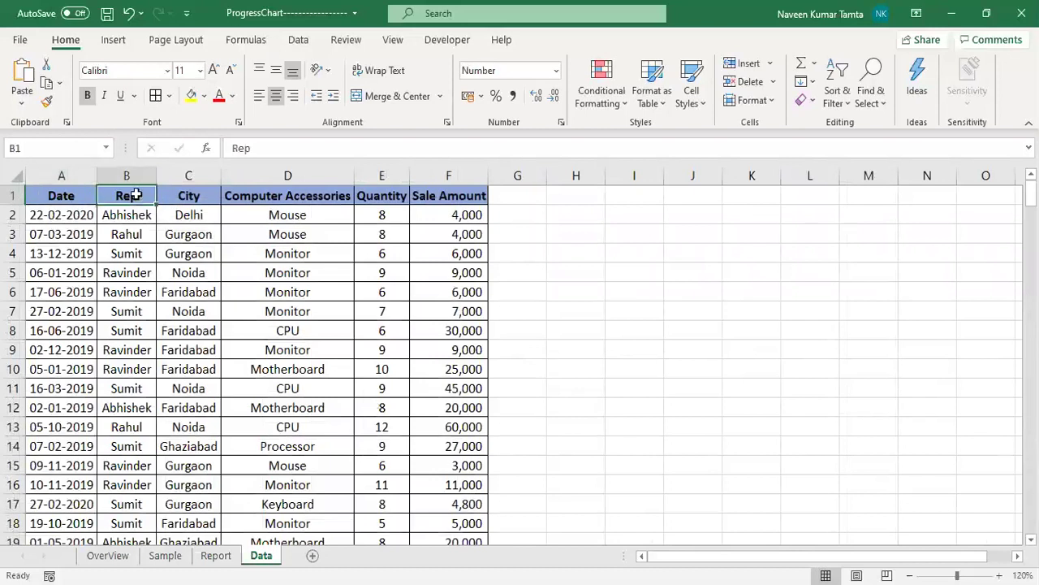
{"action": "key", "text": "ctrl+shift+Down"}
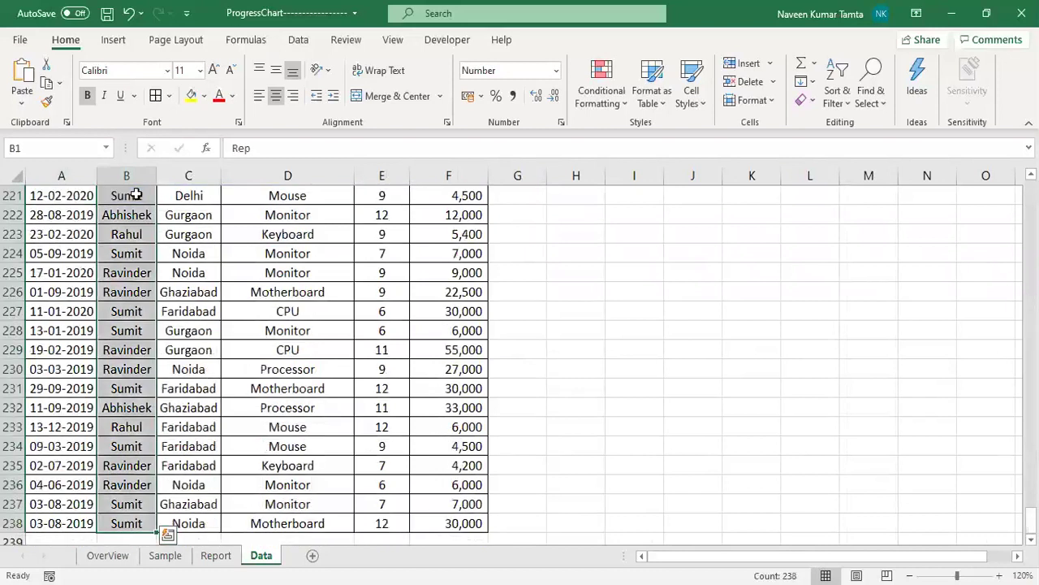
{"action": "key", "text": "ctrl+c"}
{"action": "key", "text": "ctrl+Up"}
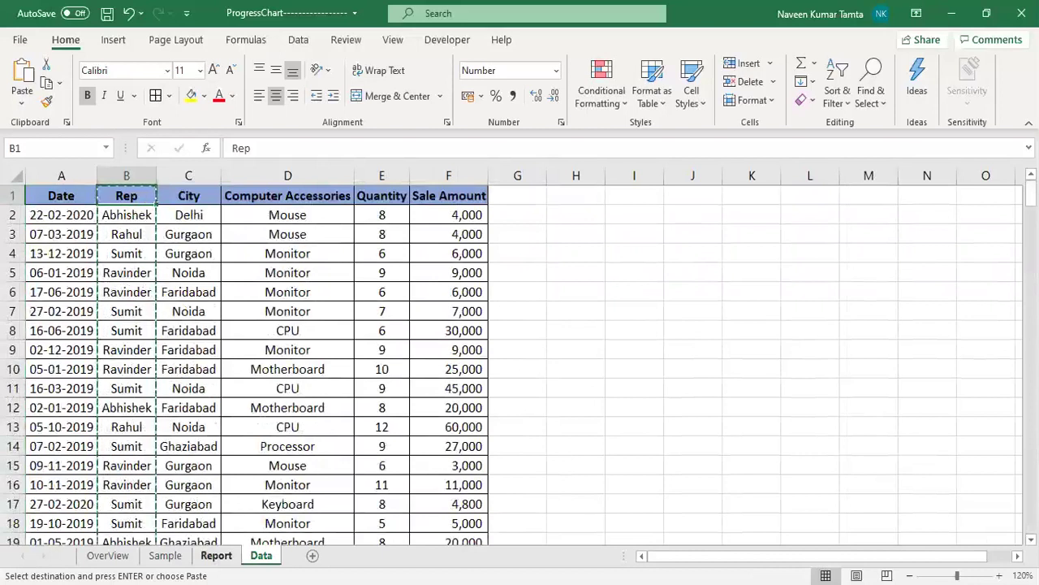
{"action": "left_click", "coordinate": [216, 555]}
{"action": "left_click", "coordinate": [143, 240]}
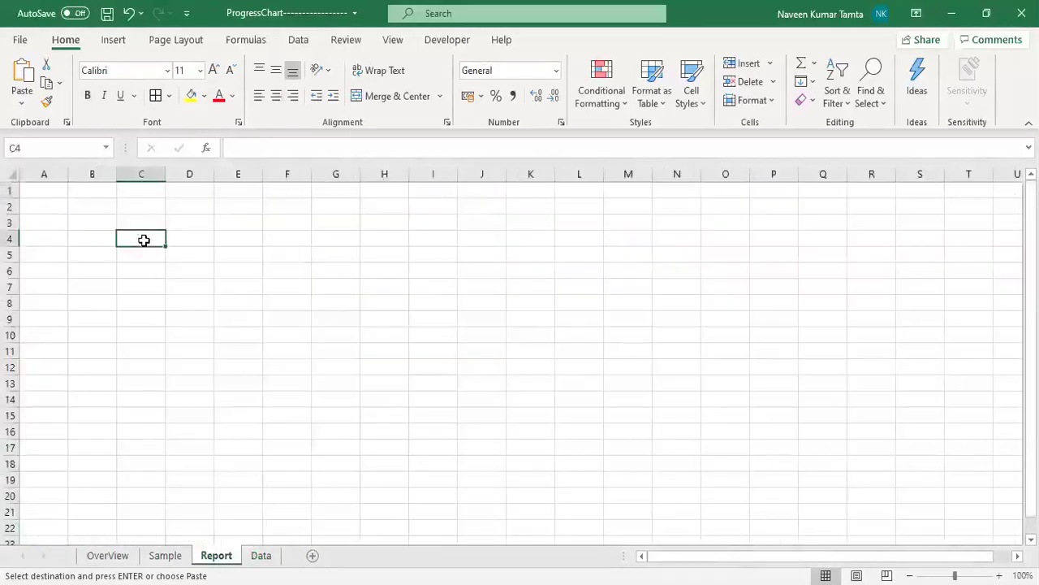
{"action": "key", "text": "ctrl+v"}
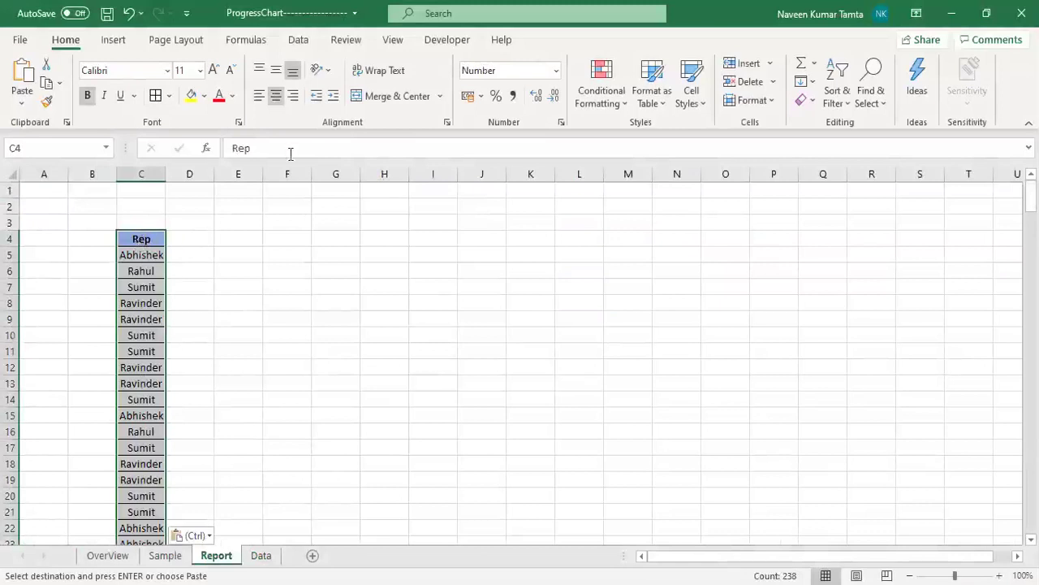
- Remove the duplicate entries from the pasted Rep list on the Report sheet
{"action": "left_click", "coordinate": [298, 42]}
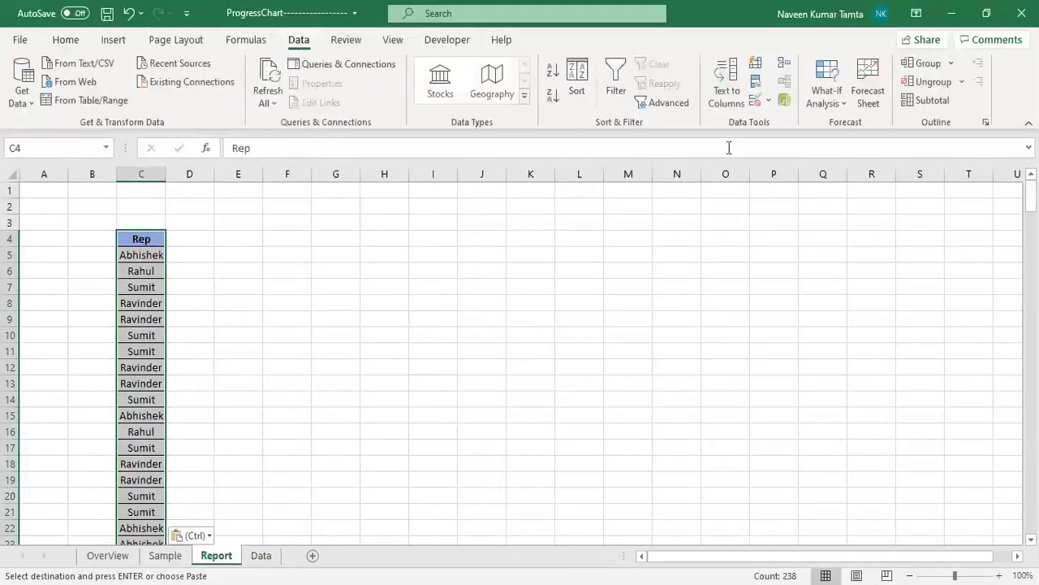
{"action": "left_click", "coordinate": [756, 87]}
{"action": "left_click", "coordinate": [759, 497]}
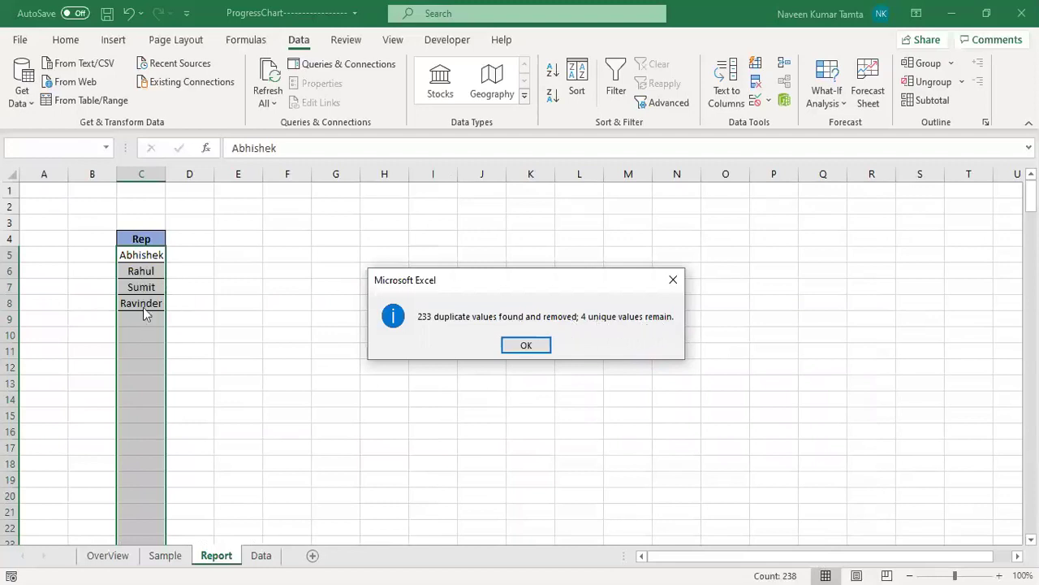
{"action": "left_click", "coordinate": [520, 351]}
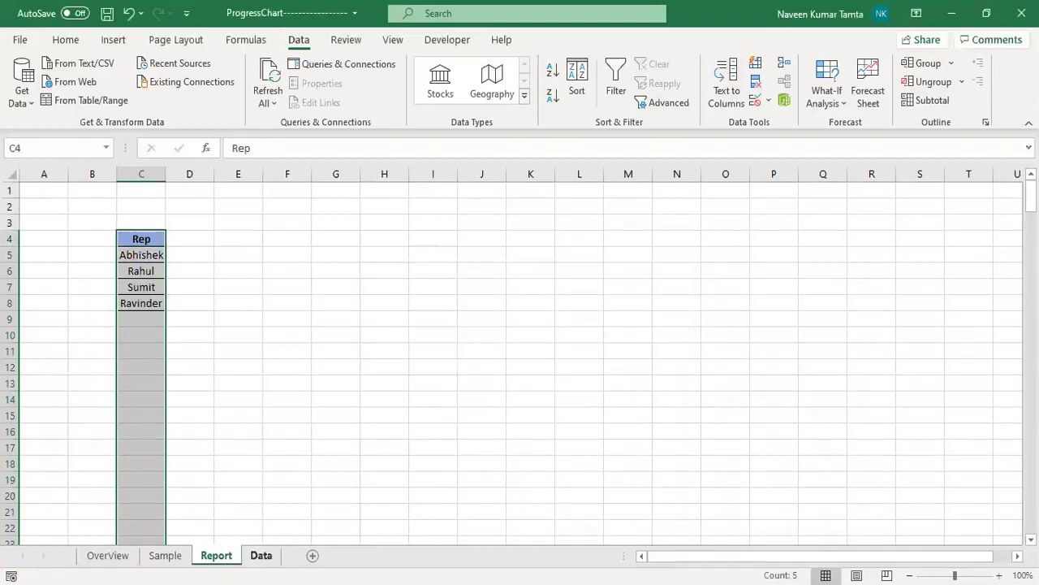
- Copy the entire City column with its header from the Data sheet into the Report sheet, starting at cell A28
{"action": "left_click", "coordinate": [260, 555]}
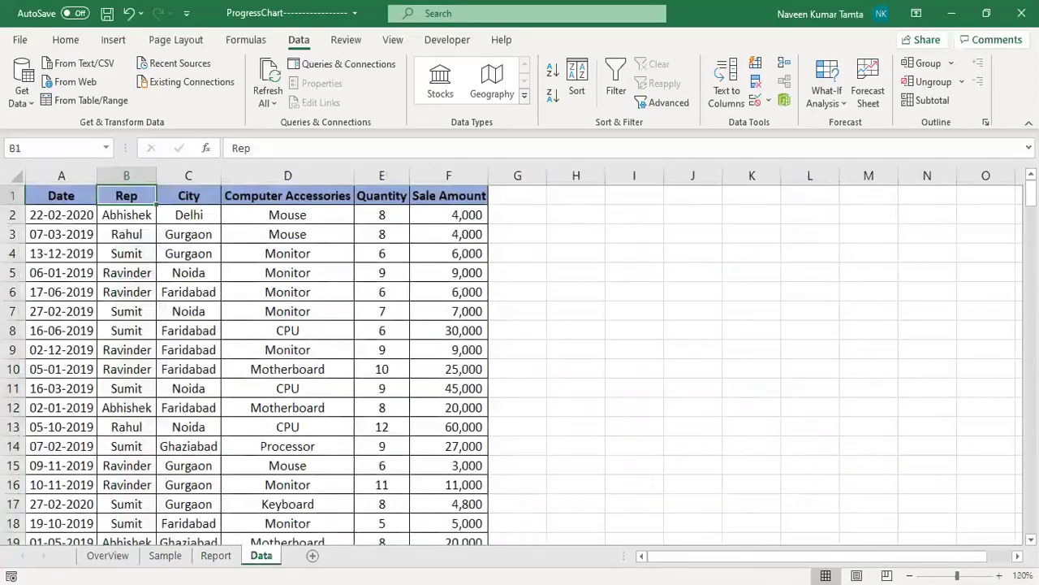
{"action": "left_click", "coordinate": [180, 198]}
{"action": "key", "text": "ctrl+shift+Down"}
{"action": "key", "text": "ctrl+c"}
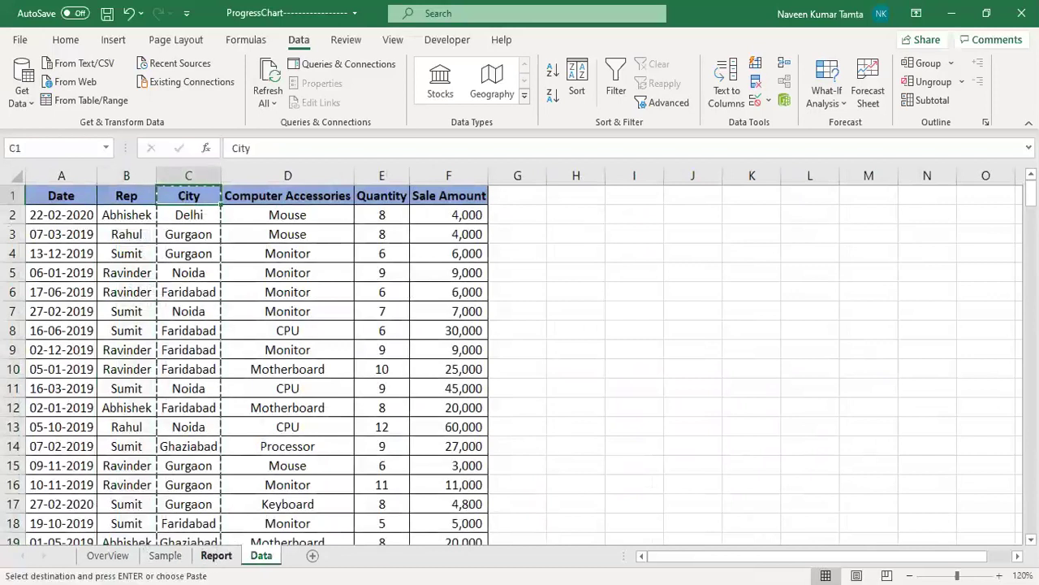
{"action": "left_click", "coordinate": [216, 555]}
{"action": "key", "text": "Down"}
{"action": "key", "text": "Down"}
{"action": "key", "text": "Down"}
{"action": "key", "text": "Down"}
{"action": "key", "text": "Down"}
{"action": "key", "text": "Down"}
{"action": "key", "text": "Down"}
{"action": "key", "text": "Down"}
{"action": "key", "text": "Down"}
{"action": "key", "text": "Down"}
{"action": "key", "text": "Down"}
{"action": "key", "text": "Down"}
{"action": "key", "text": "Down"}
{"action": "key", "text": "Down"}
{"action": "key", "text": "Down"}
{"action": "key", "text": "Down"}
{"action": "key", "text": "Down"}
{"action": "key", "text": "Down"}
{"action": "key", "text": "Down"}
{"action": "key", "text": "Down"}
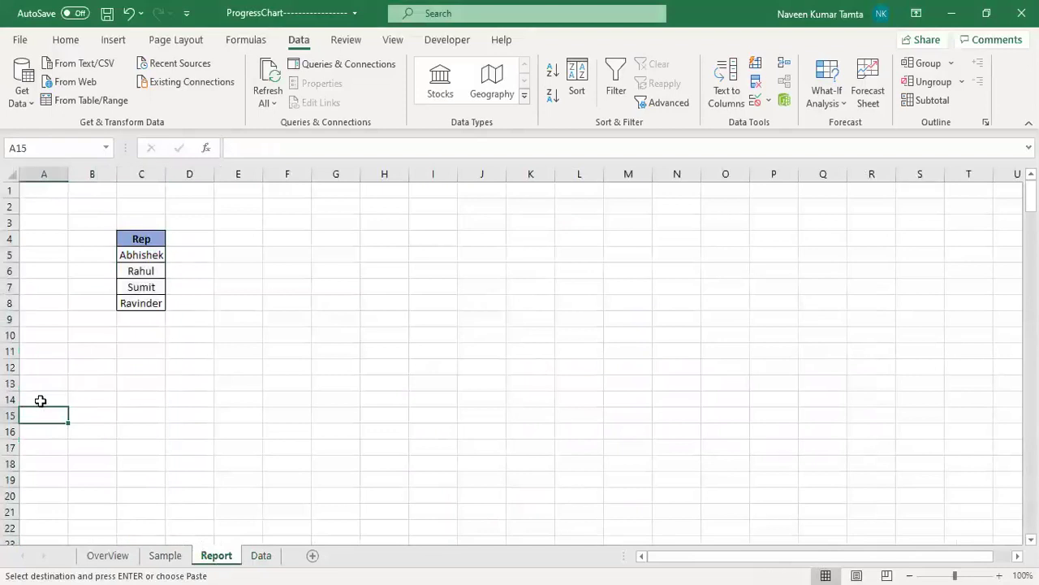
{"action": "key", "text": "Up"}
{"action": "key", "text": "Up"}
{"action": "key", "text": "Up"}
{"action": "key", "text": "Up"}
{"action": "key", "text": "Up"}
{"action": "key", "text": "Up"}
{"action": "key", "text": "Up"}
{"action": "key", "text": "Up"}
{"action": "key", "text": "Up"}
{"action": "key", "text": "Up"}
{"action": "key", "text": "Up"}
{"action": "key", "text": "Up"}
{"action": "key", "text": "ctrl+v"}
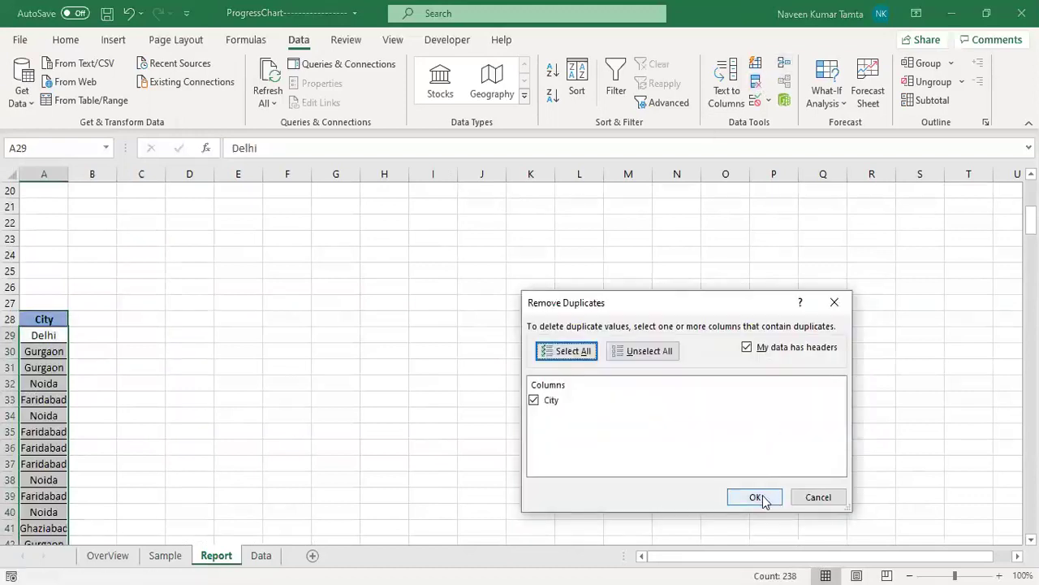
- Remove the duplicate entries from the City list in column A, treating the first row as a header
{"action": "left_click", "coordinate": [763, 500]}
{"action": "left_click", "coordinate": [525, 346]}
{"action": "left_click", "coordinate": [43, 320]}
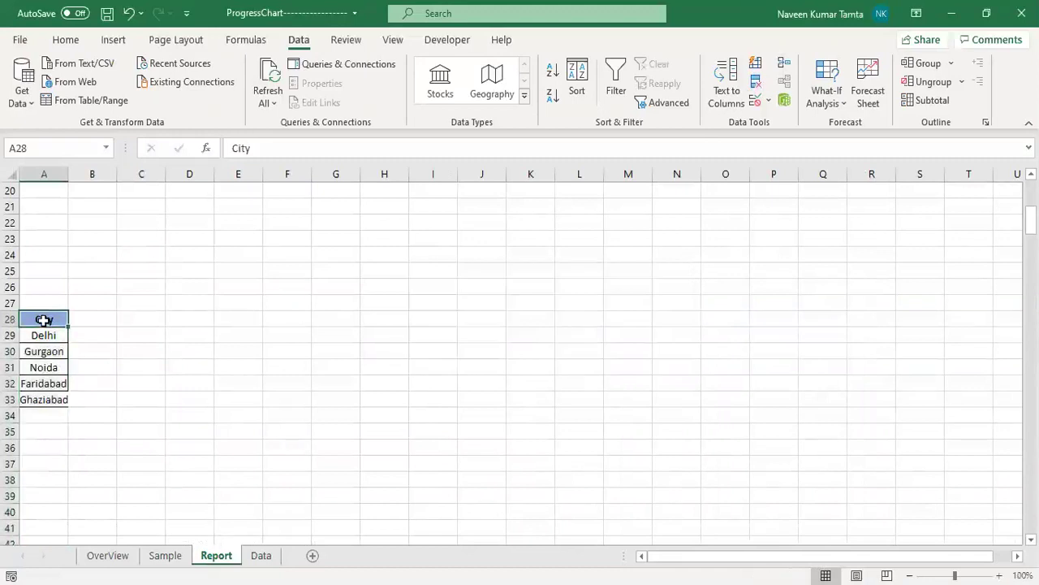
- Select cell B1 on the Report sheet and widen column B slightly
{"action": "key", "text": "ctrl+Home"}
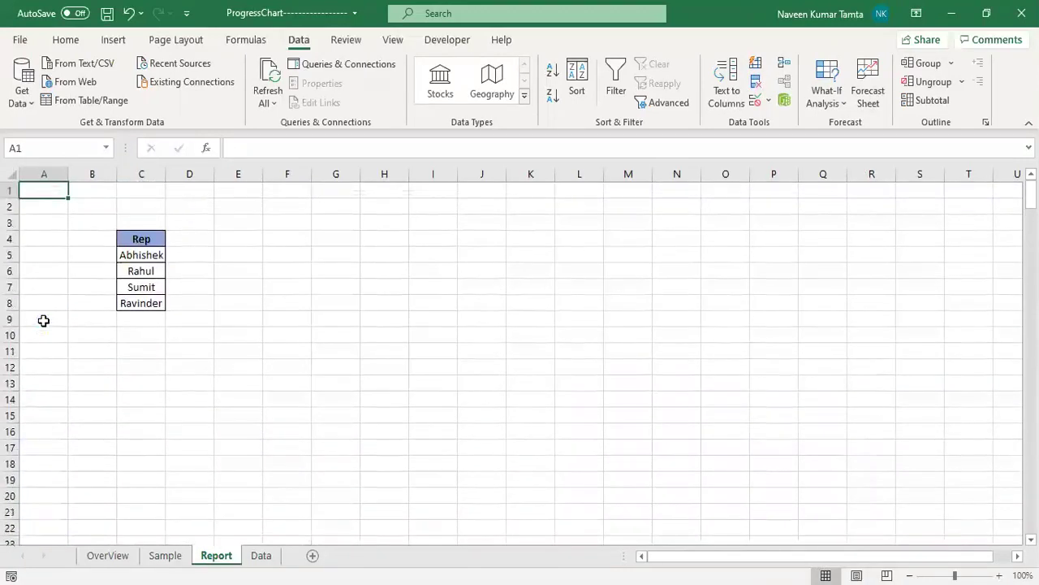
{"action": "key", "text": "Right"}
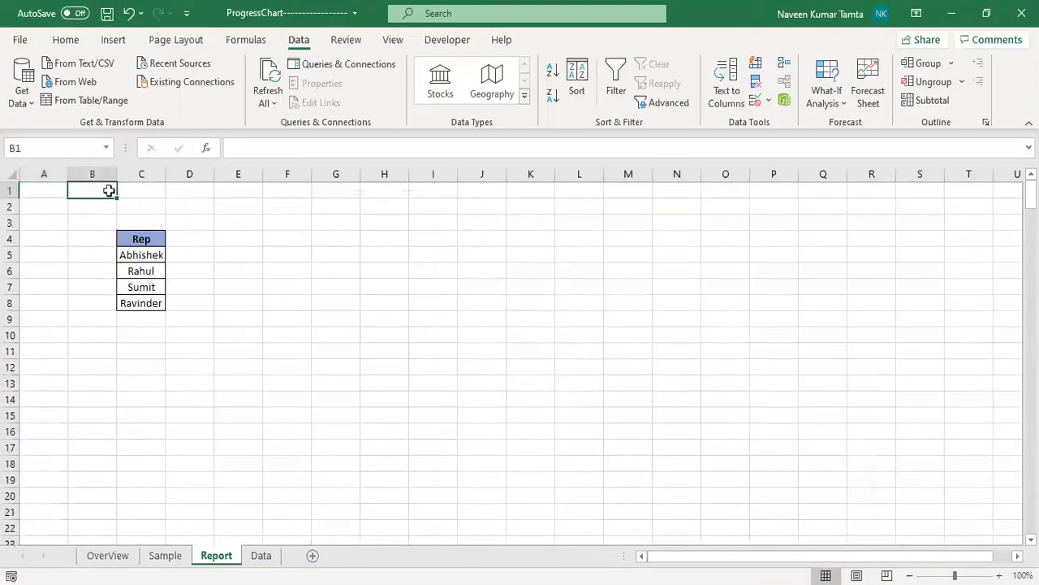
{"action": "left_click_drag", "start_coordinate": [118, 176], "coordinate": [132, 260]}
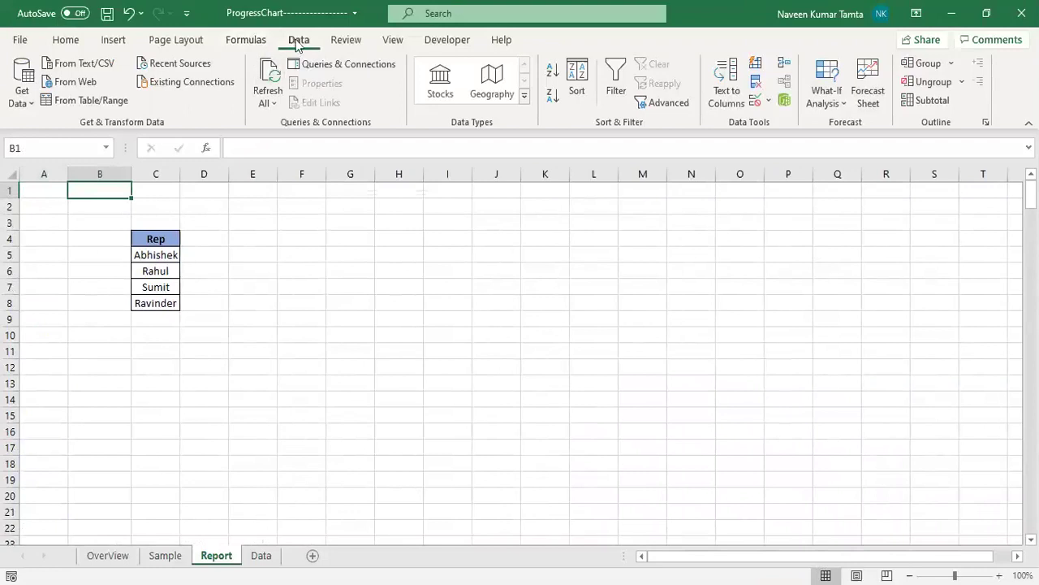
- Open data validation for cell B1 and set its criteria to allow a list
{"action": "left_click", "coordinate": [769, 101]}
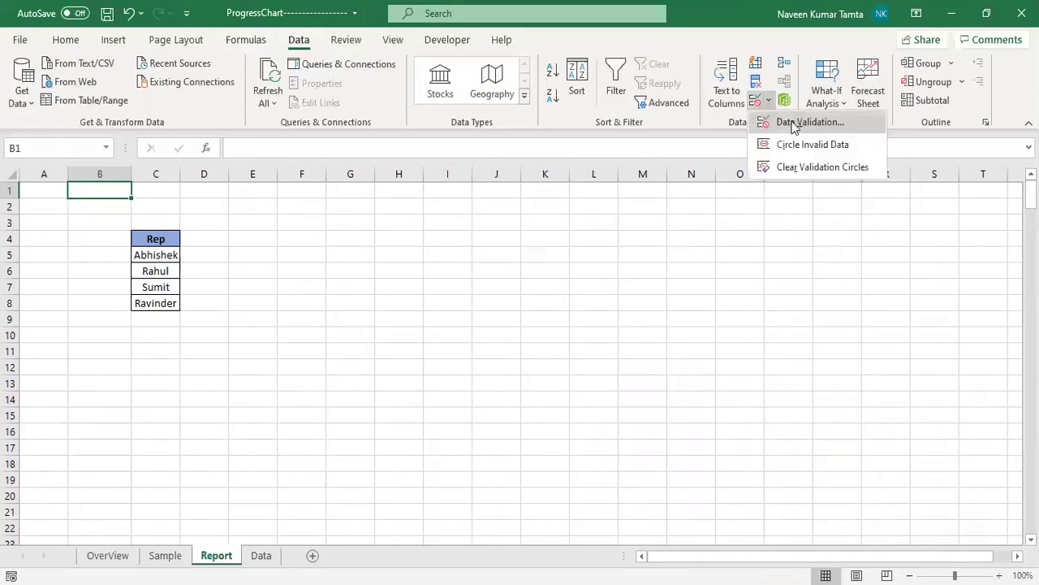
{"action": "left_click", "coordinate": [794, 123]}
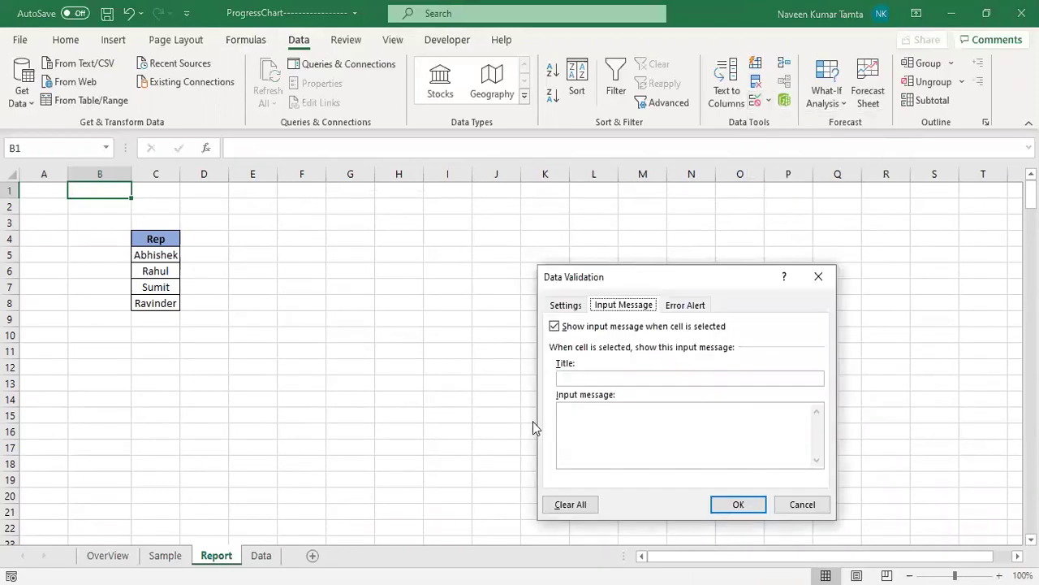
{"action": "left_click", "coordinate": [571, 308]}
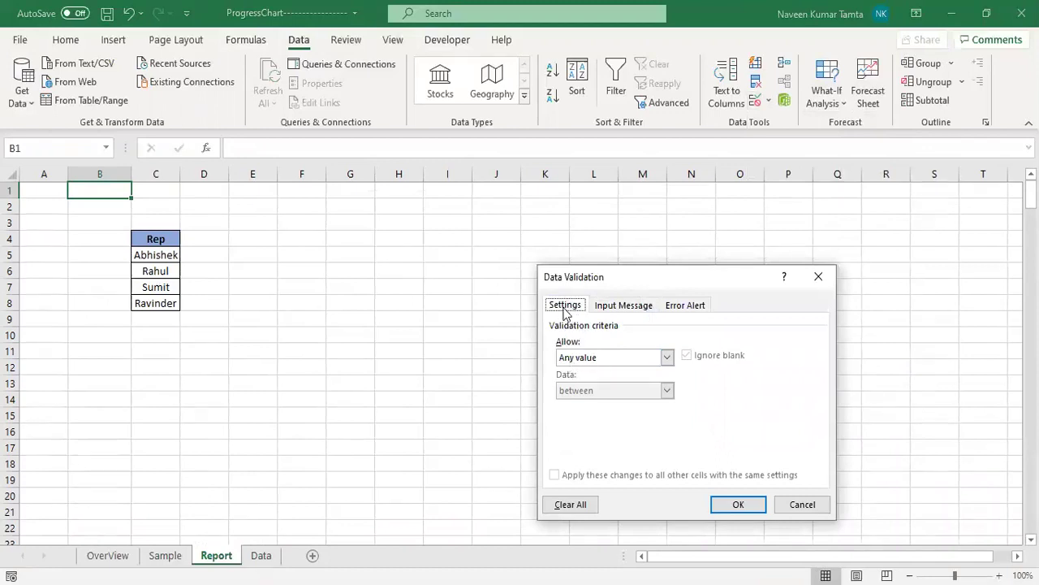
{"action": "left_click", "coordinate": [585, 359]}
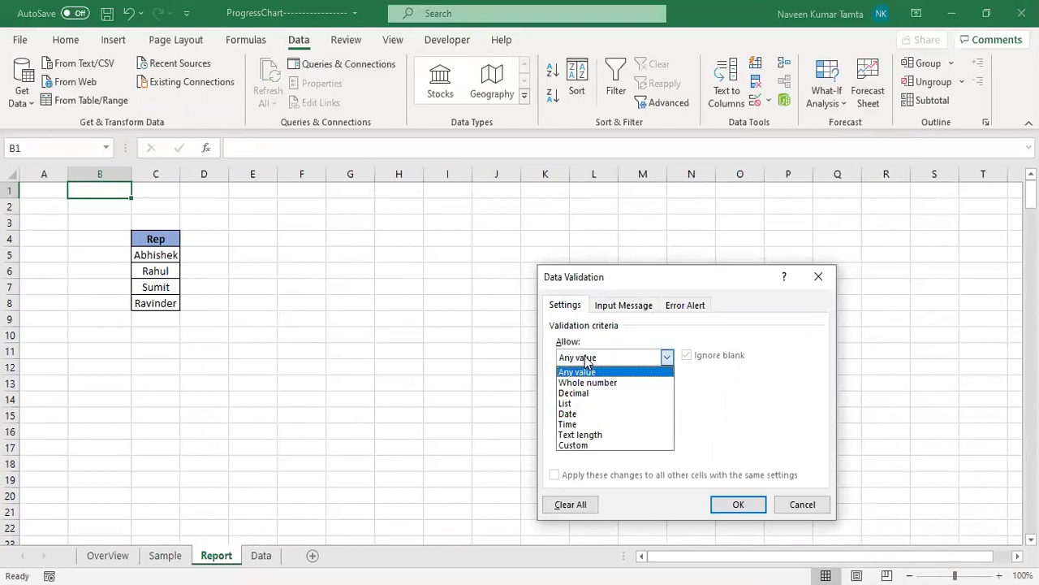
{"action": "left_click", "coordinate": [569, 405]}
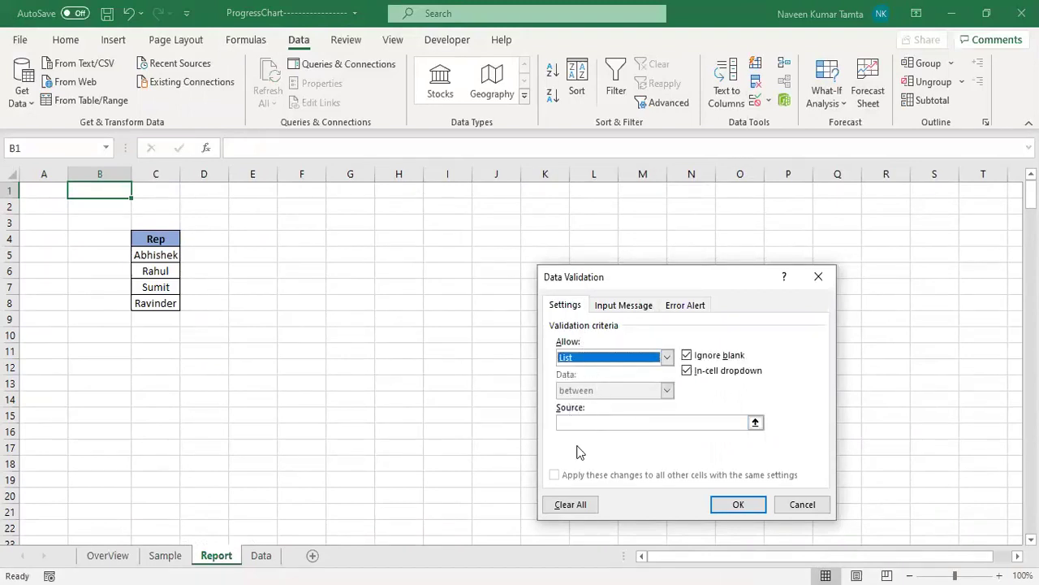
- Use the city names in $A$29:$A$33 as the list source and apply the validation to B1
{"action": "left_click", "coordinate": [576, 423]}
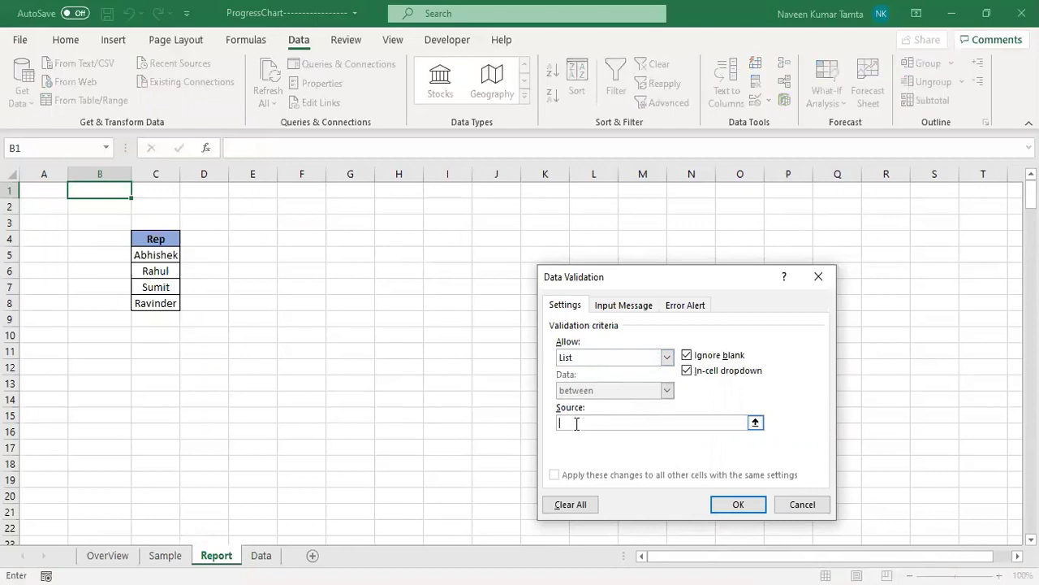
{"action": "left_click", "coordinate": [44, 459]}
{"action": "key", "text": "Down"}
{"action": "key", "text": "Down"}
{"action": "key", "text": "Down"}
{"action": "key", "text": "Down"}
{"action": "key", "text": "Down"}
{"action": "key", "text": "Down"}
{"action": "key", "text": "Down"}
{"action": "key", "text": "Down"}
{"action": "key", "text": "Down"}
{"action": "key", "text": "Down"}
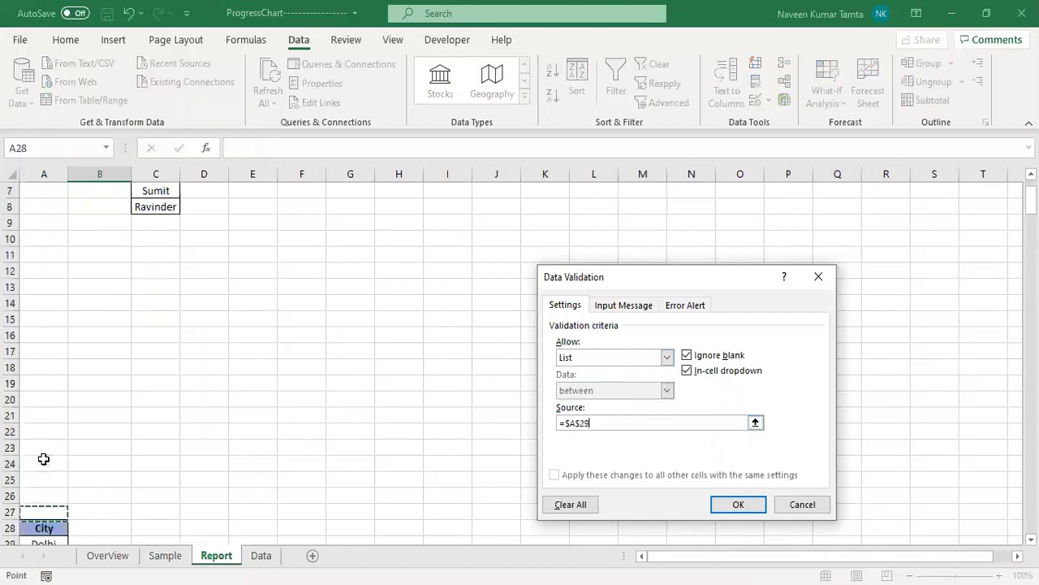
{"action": "key", "text": "Down"}
{"action": "key", "text": "Down"}
{"action": "key", "text": "Down"}
{"action": "key", "text": "Down"}
{"action": "key", "text": "Down"}
{"action": "key", "text": "Down"}
{"action": "key", "text": "Down"}
{"action": "key", "text": "Down"}
{"action": "key", "text": "Down"}
{"action": "key", "text": "Up"}
{"action": "key", "text": "Up"}
{"action": "key", "text": "Up"}
{"action": "key", "text": "Up"}
{"action": "key", "text": "Up"}
{"action": "key", "text": "Up"}
{"action": "key", "text": "Up"}
{"action": "key", "text": "Up"}
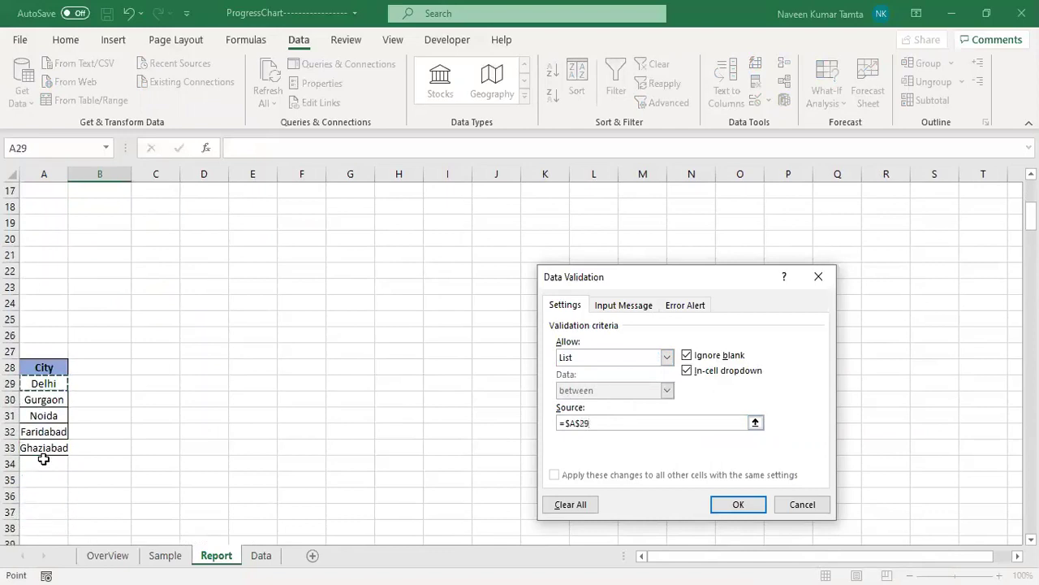
{"action": "key", "text": "shift+Down"}
{"action": "key", "text": "shift+Down"}
{"action": "key", "text": "shift+Down"}
{"action": "key", "text": "shift+Down"}
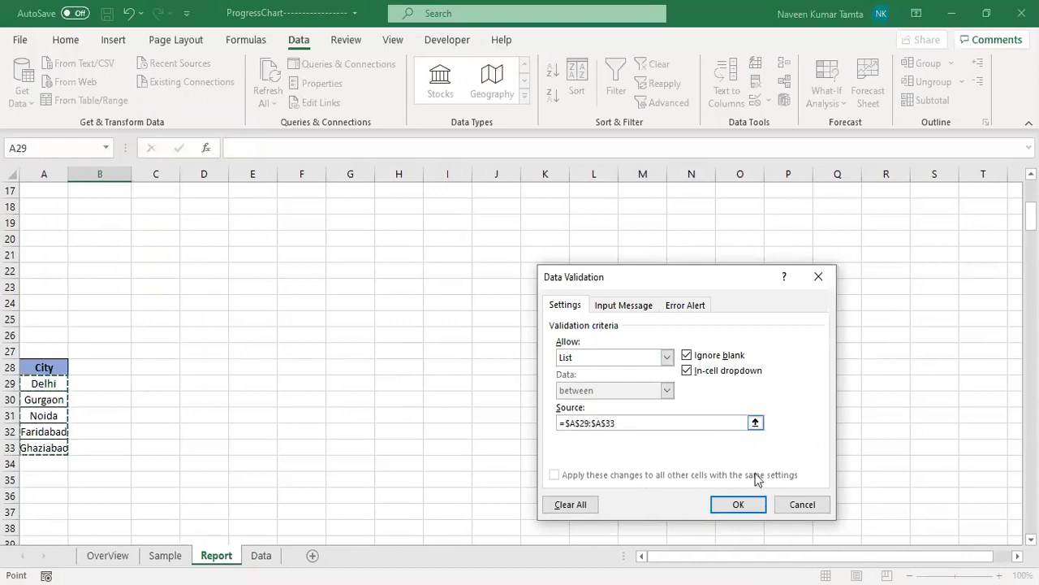
{"action": "left_click", "coordinate": [741, 504]}
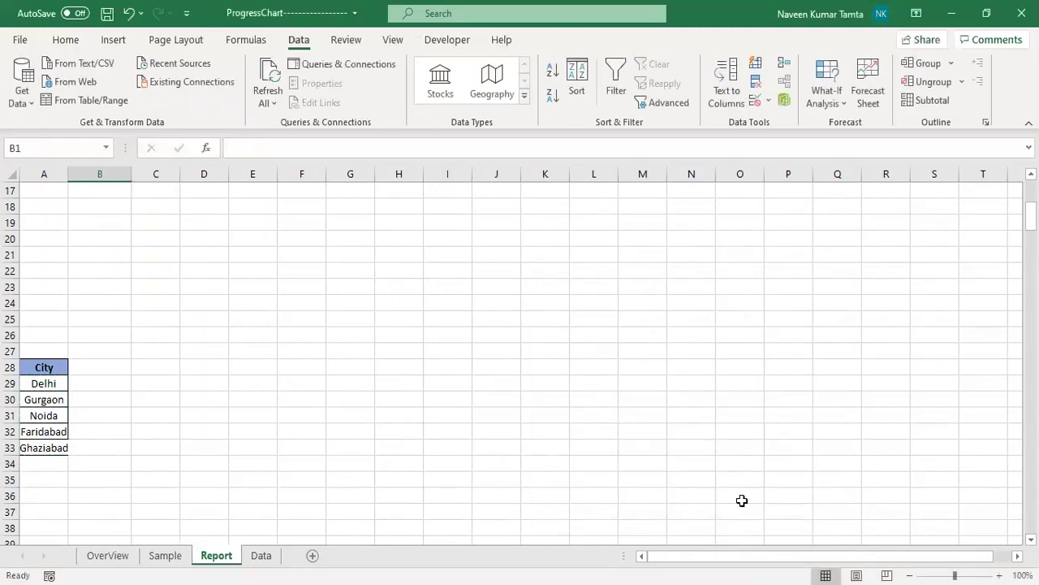
- Choose Gurgaon from the city list in B1 and center the cell's content
{"action": "scroll", "coordinate": [741, 504], "scroll_direction": "up", "scroll_amount": 6}
{"action": "key", "text": "alt+Down"}
{"action": "key", "text": "Down"}
{"action": "key", "text": "Return"}
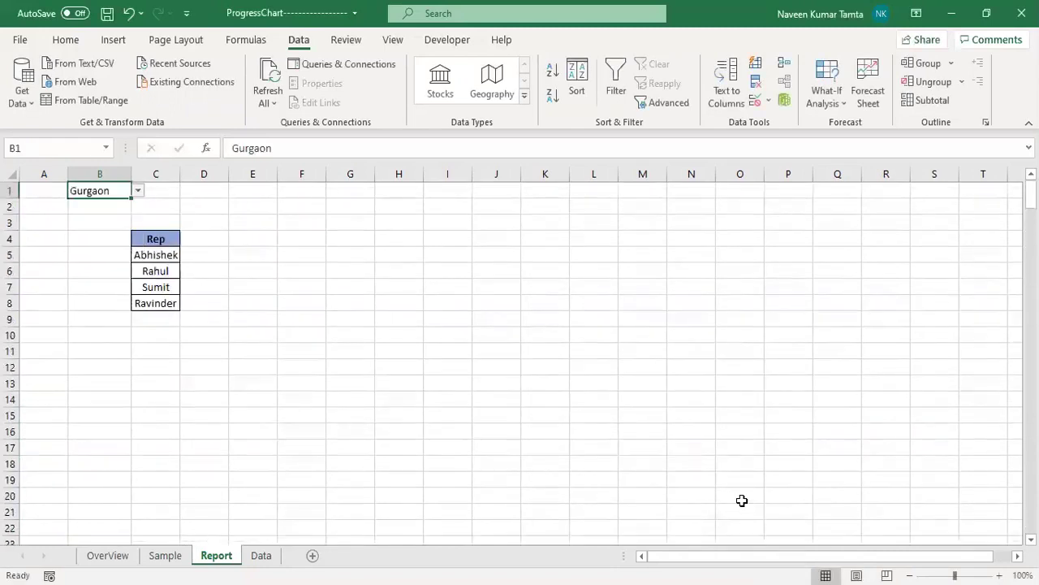
{"action": "key", "text": "alt+h"}
{"action": "key", "text": "a"}
{"action": "key", "text": "c"}
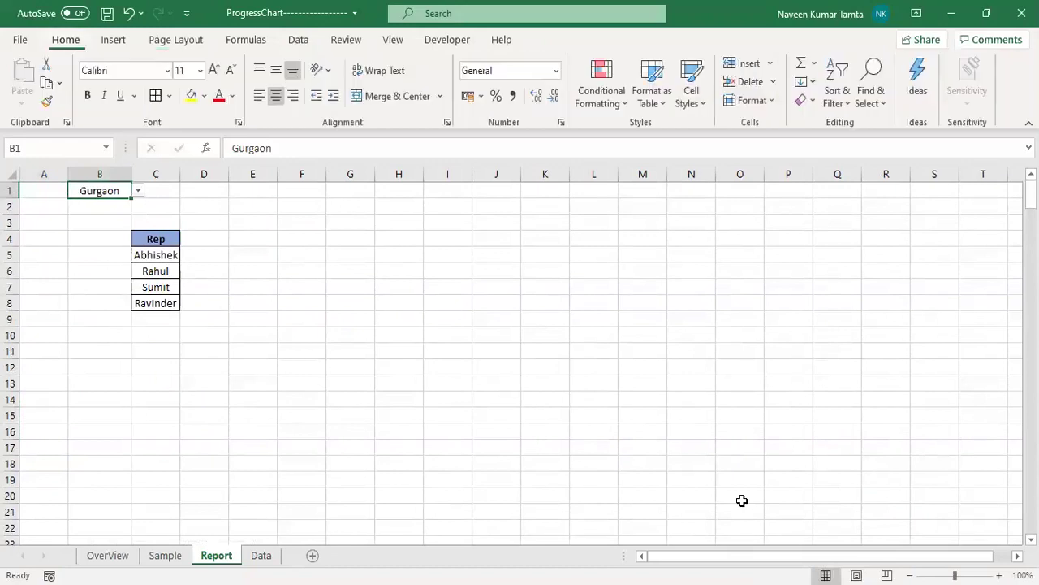
{"action": "left_click", "coordinate": [139, 190]}
{"action": "left_click", "coordinate": [139, 191]}
- Add the input message "Please Select From DropDown" to the data validation of cell B1
{"action": "left_click", "coordinate": [298, 43]}
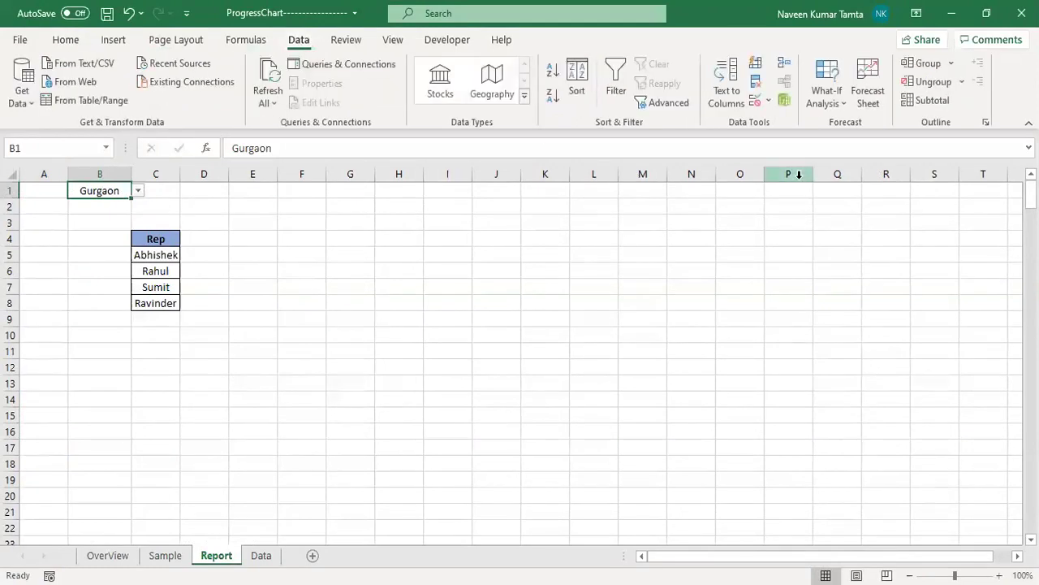
{"action": "left_click", "coordinate": [769, 106]}
{"action": "left_click", "coordinate": [623, 304]}
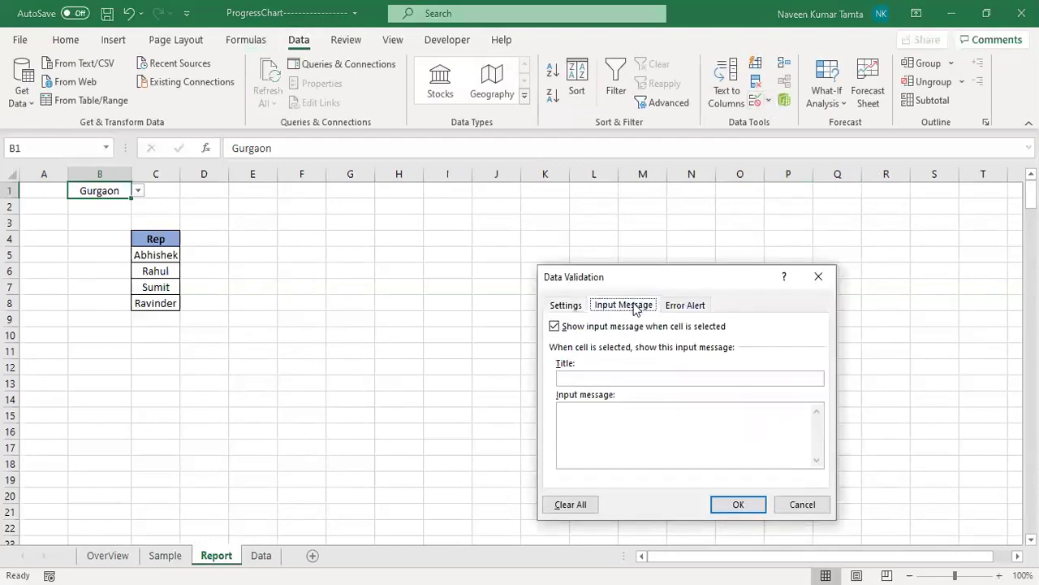
{"action": "left_click", "coordinate": [592, 421]}
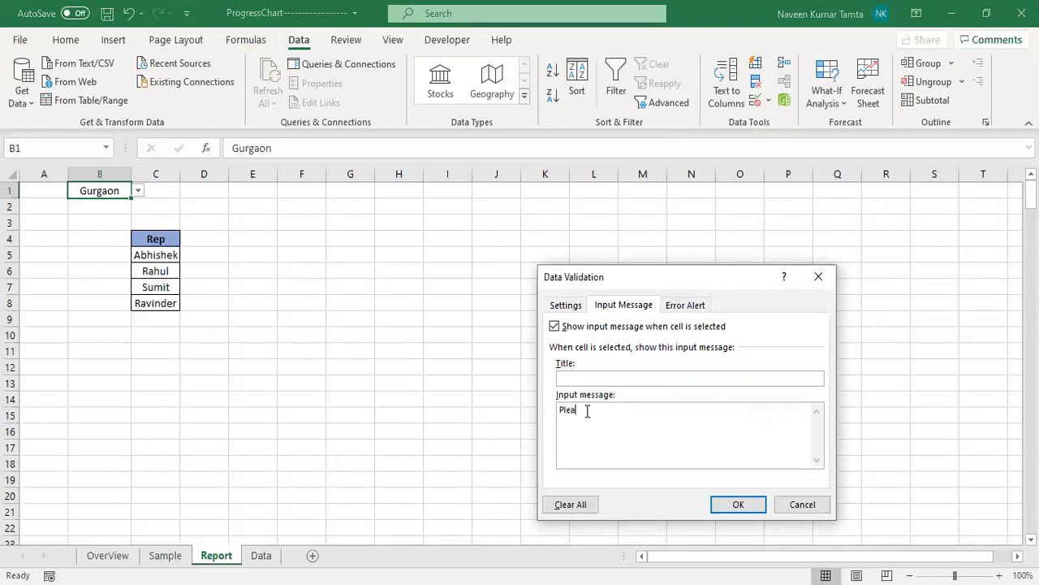
{"action": "type", "text": "Please Selectfro"}
{"action": "key", "text": "BackSpace"}
{"action": "key", "text": "BackSpace"}
{"action": "key", "text": "BackSpace"}
{"action": "type", "text": "From DropDown"}
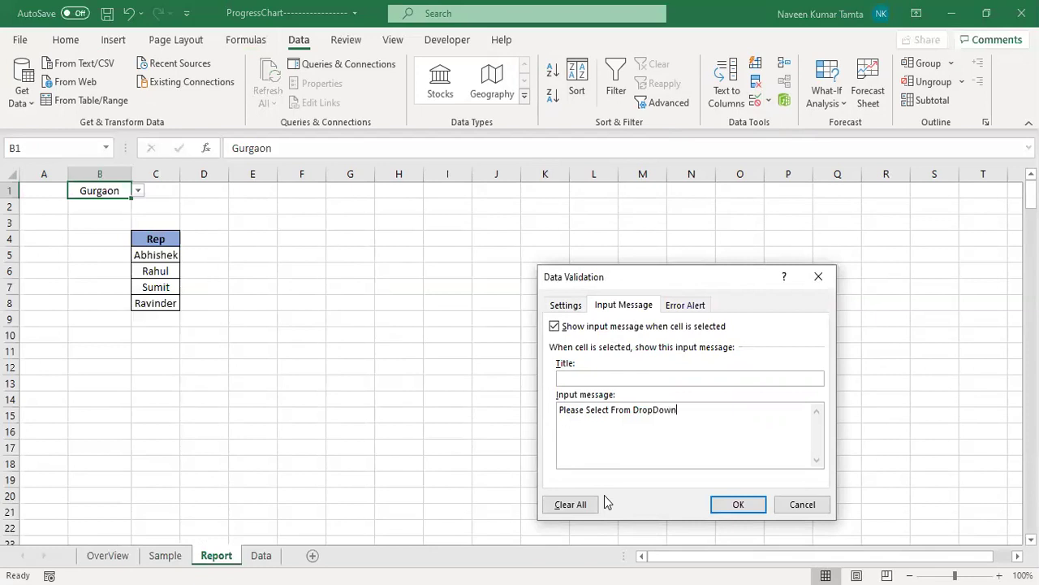
{"action": "left_click", "coordinate": [717, 505]}
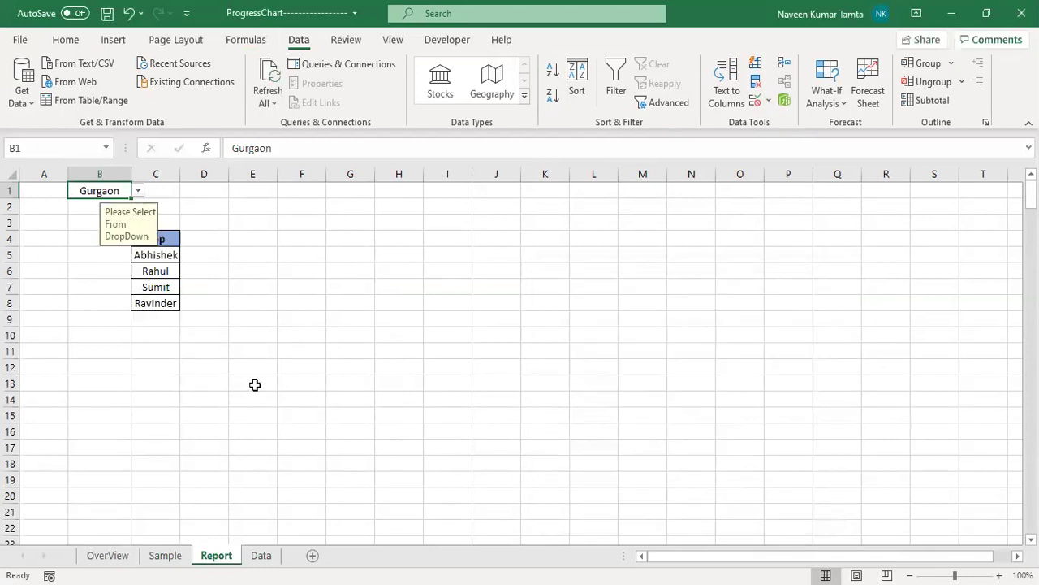
- Check the city list and the input message of cell B1, keeping Gurgaon selected
{"action": "left_click", "coordinate": [138, 191]}
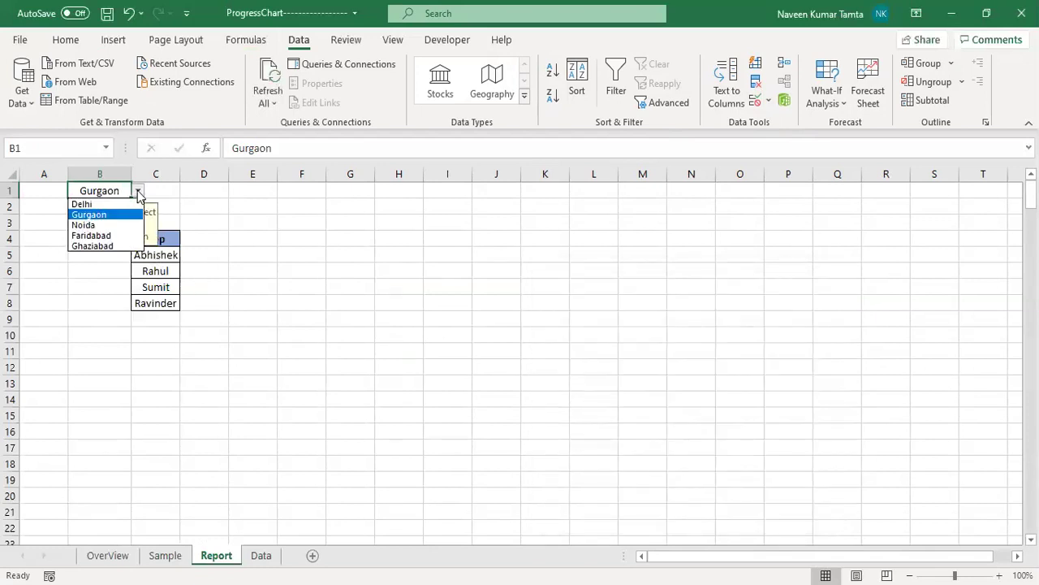
{"action": "left_click", "coordinate": [138, 192]}
{"action": "left_click", "coordinate": [350, 244]}
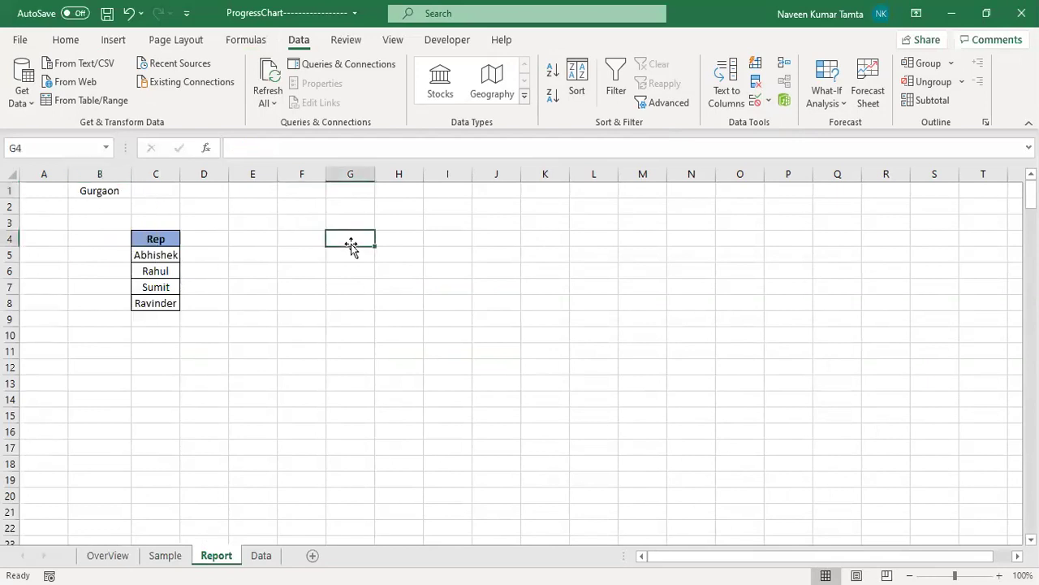
{"action": "left_click", "coordinate": [91, 192]}
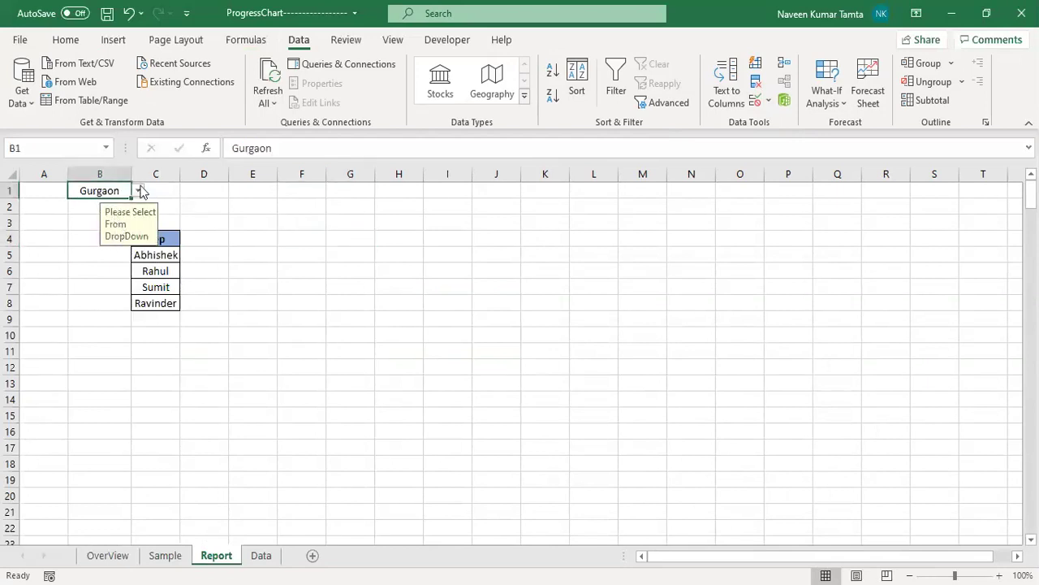
{"action": "left_click", "coordinate": [138, 191]}
{"action": "left_click", "coordinate": [139, 193]}
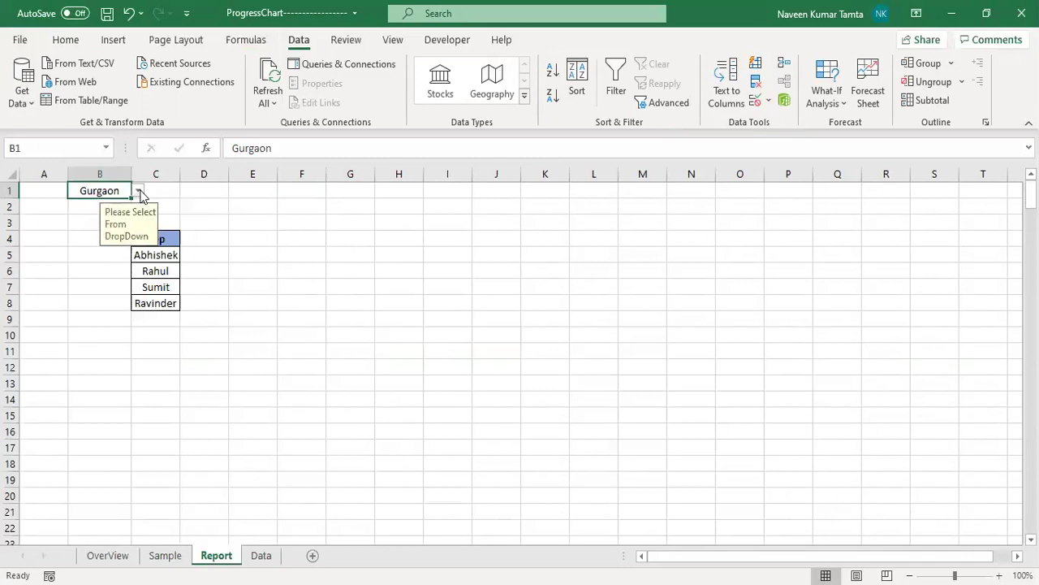
- Enter the header "Sale%" in cell D4, beside the Rep header
{"action": "left_click", "coordinate": [168, 238]}
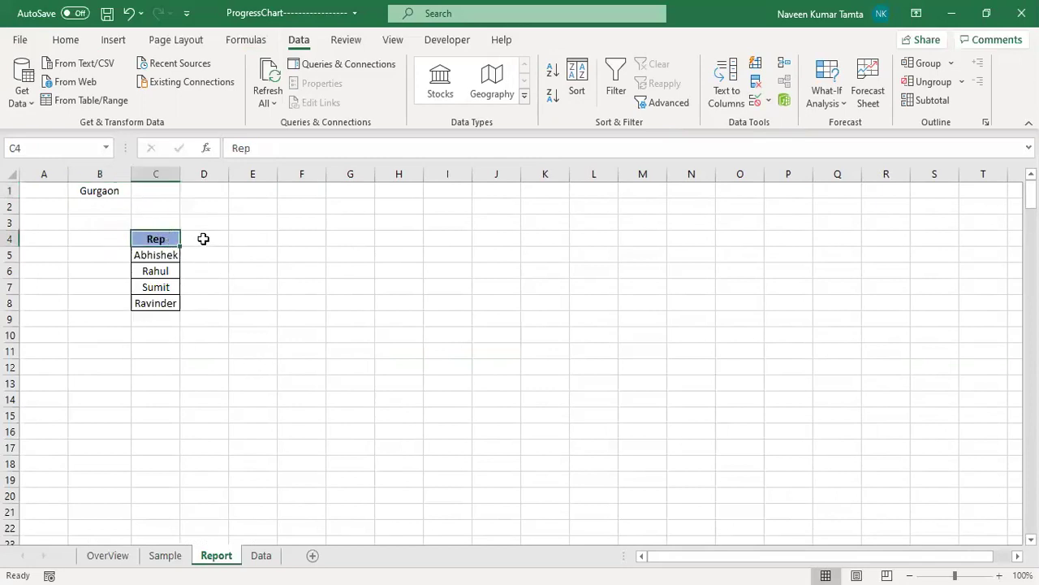
{"action": "left_click", "coordinate": [203, 239]}
{"action": "type", "text": "Sa"}
{"action": "type", "text": "les"}
{"action": "key", "text": "Return"}
{"action": "key", "text": "Up"}
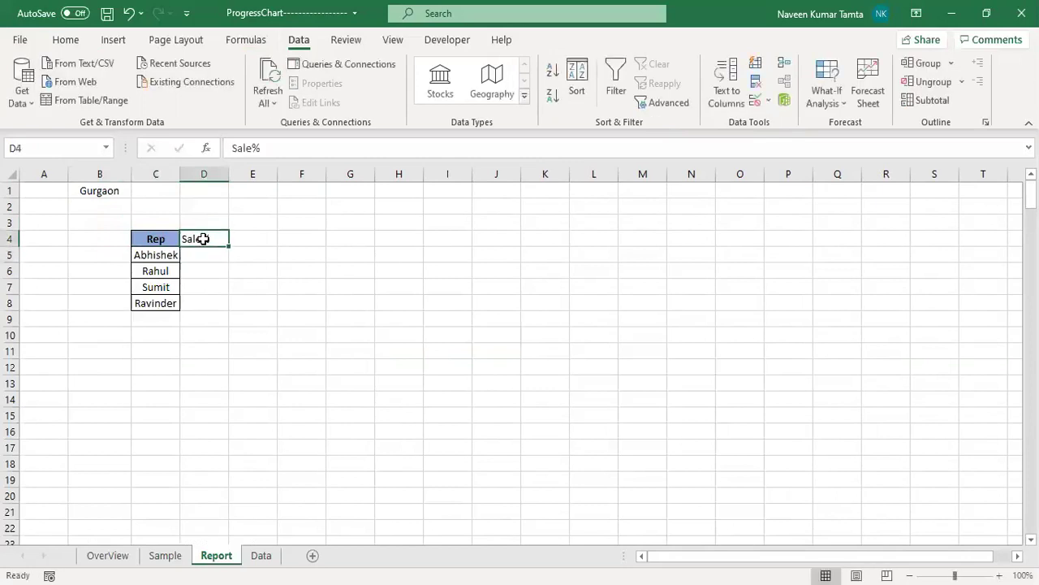
- Copy the formatting of the Rep column C4:C8 onto D4:D8 with Format Painter
{"action": "key", "text": "Left"}
{"action": "left_click", "coordinate": [70, 41]}
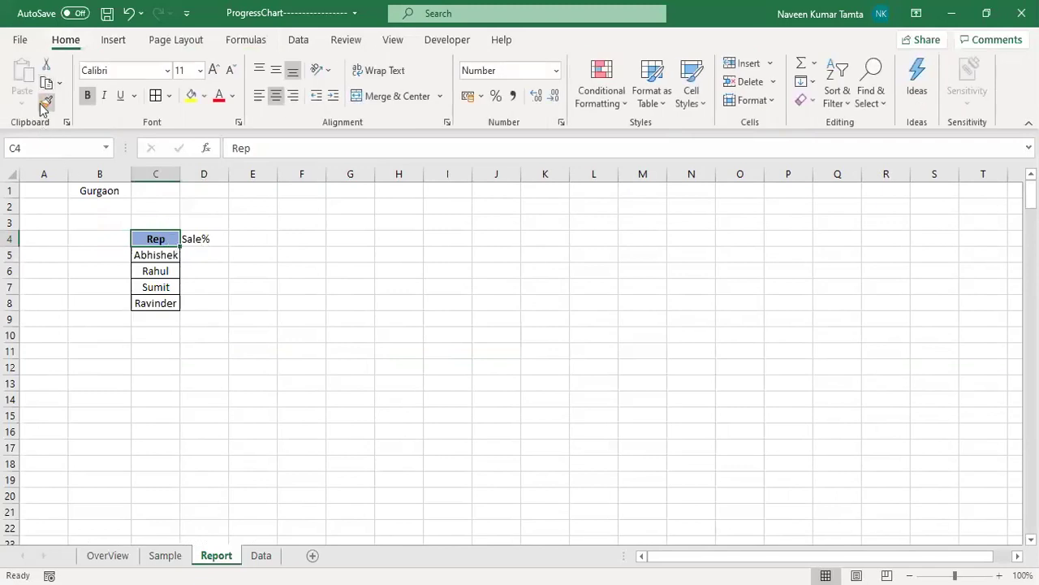
{"action": "left_click_drag", "start_coordinate": [155, 238], "coordinate": [163, 299]}
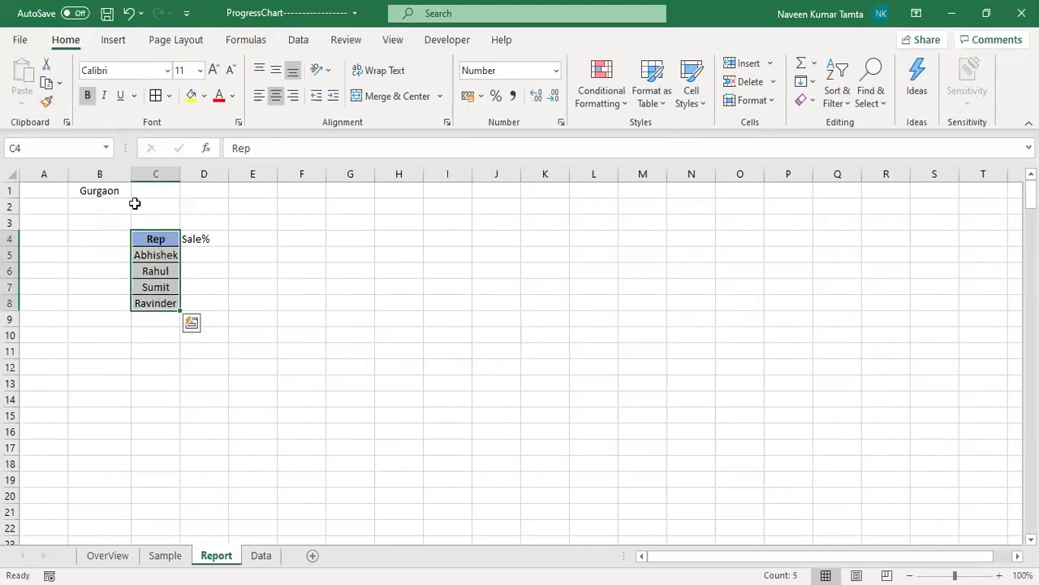
{"action": "left_click", "coordinate": [46, 100]}
{"action": "left_click_drag", "start_coordinate": [202, 244], "coordinate": [204, 302]}
{"action": "left_click", "coordinate": [350, 288]}
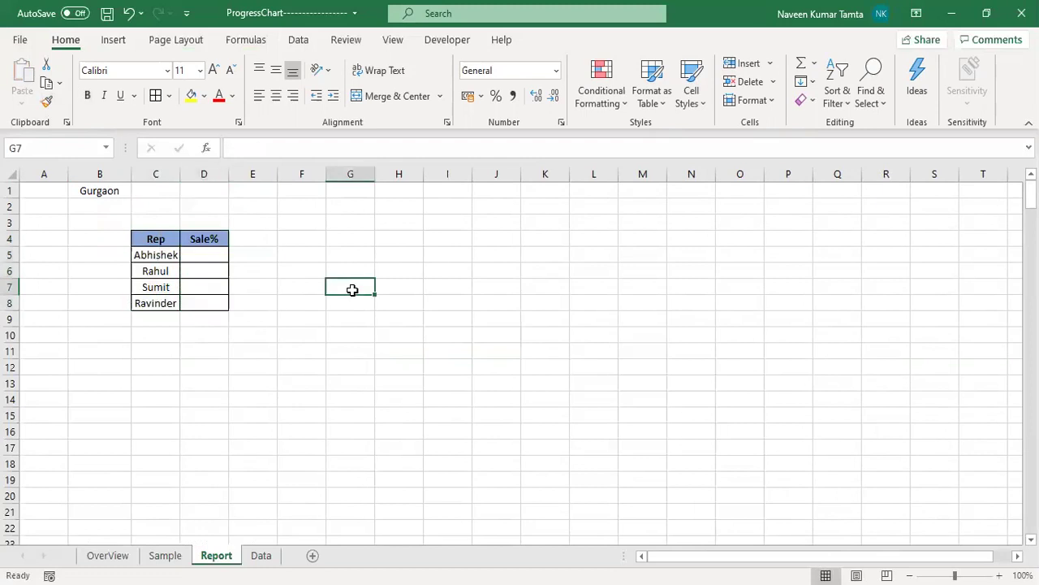
{"action": "left_click", "coordinate": [154, 238]}
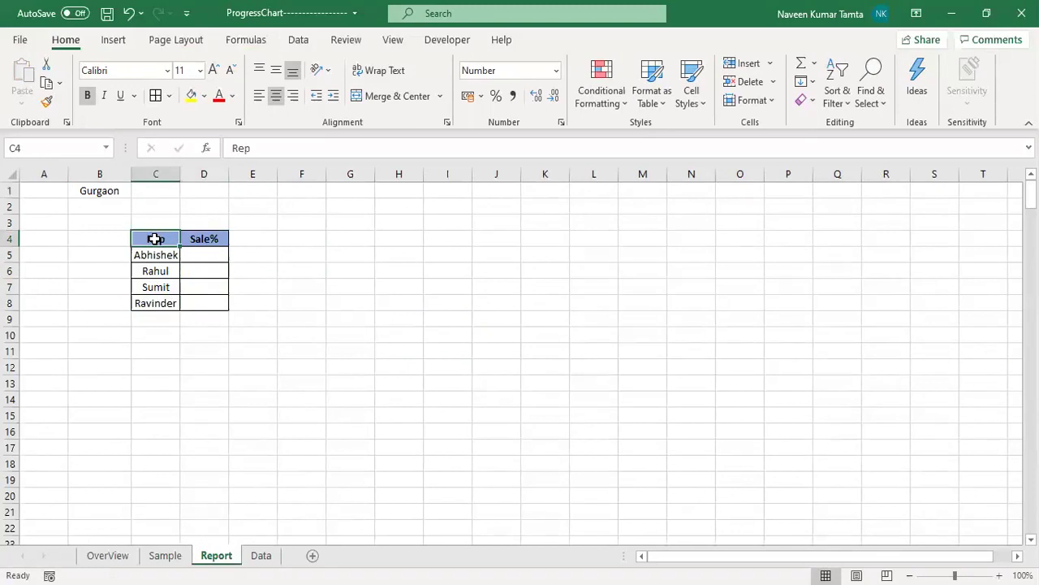
{"action": "key", "text": "Up"}
{"action": "key", "text": "Up"}
{"action": "key", "text": "Up"}
{"action": "key", "text": "Left"}
{"action": "key", "text": "Left"}
{"action": "key", "text": "Right"}
{"action": "key", "text": "Right"}
{"action": "key", "text": "Down"}
{"action": "key", "text": "Down"}
{"action": "key", "text": "Down"}
{"action": "key", "text": "Down"}
{"action": "key", "text": "Down"}
{"action": "key", "text": "Down"}
{"action": "key", "text": "Down"}
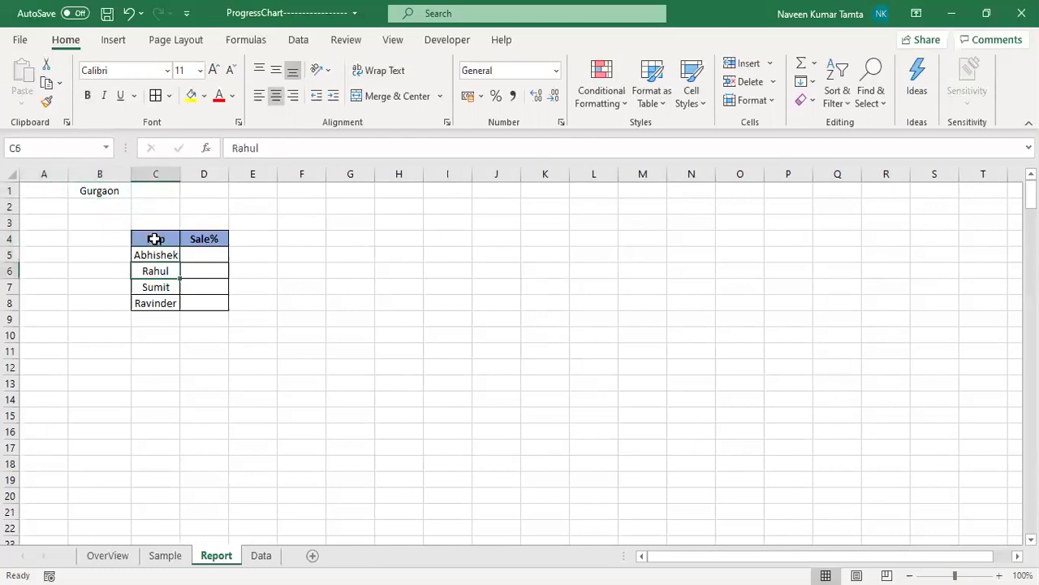
{"action": "key", "text": "Up"}
{"action": "key", "text": "Up"}
{"action": "key", "text": "Up"}
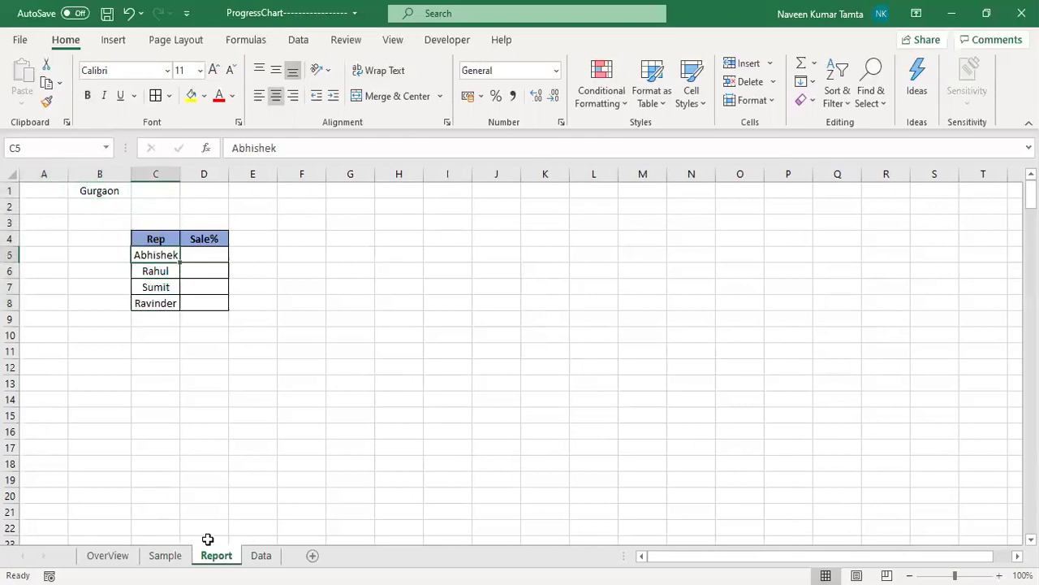
{"action": "key", "text": "Up"}
{"action": "key", "text": "Up"}
{"action": "key", "text": "Up"}
{"action": "key", "text": "Up"}
{"action": "key", "text": "Left"}
{"action": "key", "text": "alt+Down"}
{"action": "key", "text": "Escape"}
{"action": "key", "text": "Right"}
{"action": "key", "text": "Left"}
{"action": "key", "text": "Right"}
{"action": "key", "text": "Right"}
{"action": "key", "text": "Down"}
{"action": "key", "text": "Down"}
{"action": "key", "text": "Down"}
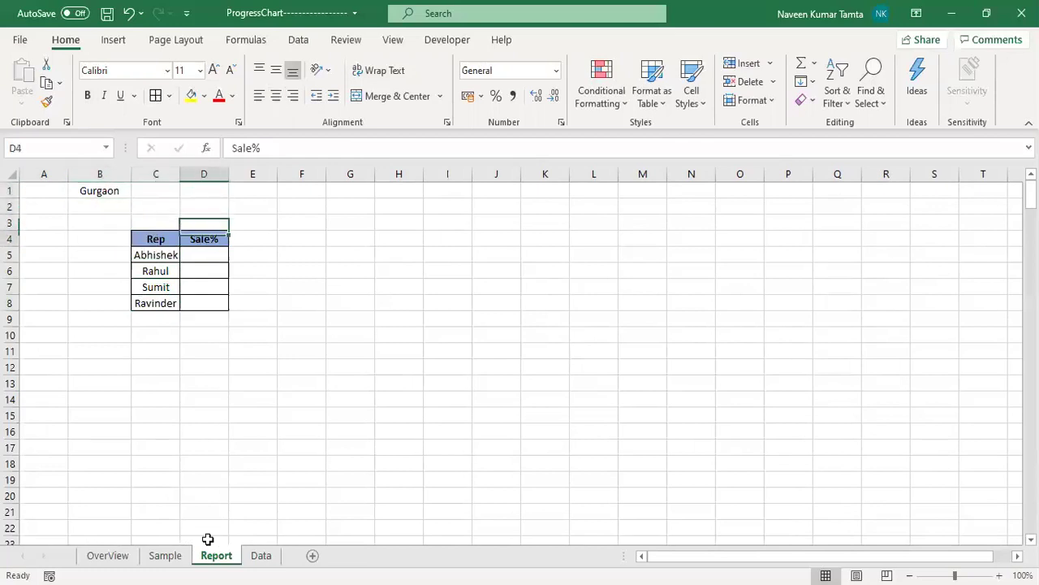
{"action": "key", "text": "Down"}
{"action": "key", "text": "Left"}
{"action": "key", "text": "shift+Down"}
{"action": "key", "text": "shift+Down"}
{"action": "key", "text": "shift+Down"}
{"action": "key", "text": "Up"}
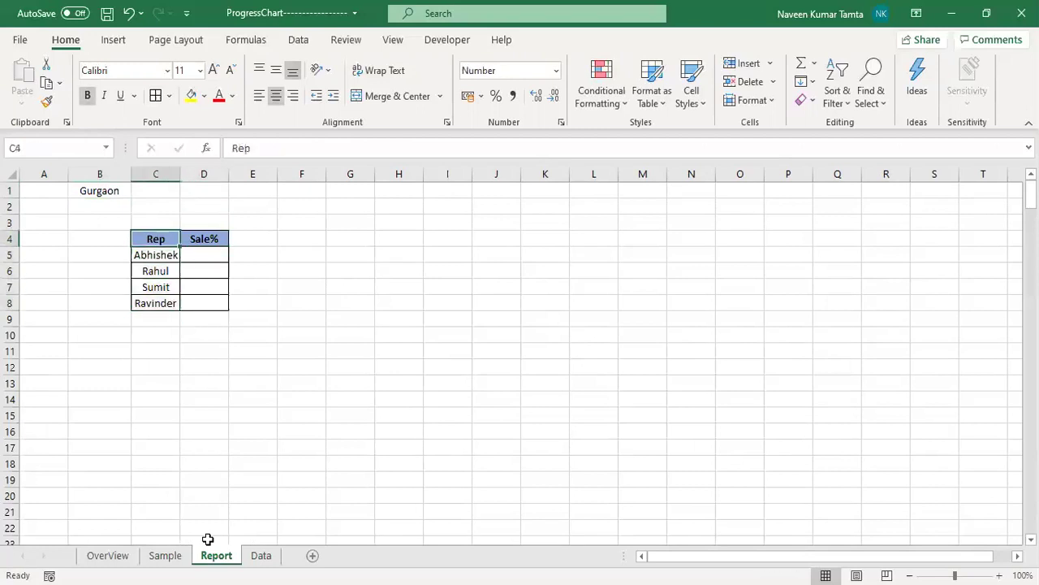
{"action": "key", "text": "Up"}
{"action": "key", "text": "Up"}
{"action": "key", "text": "Up"}
{"action": "key", "text": "Left"}
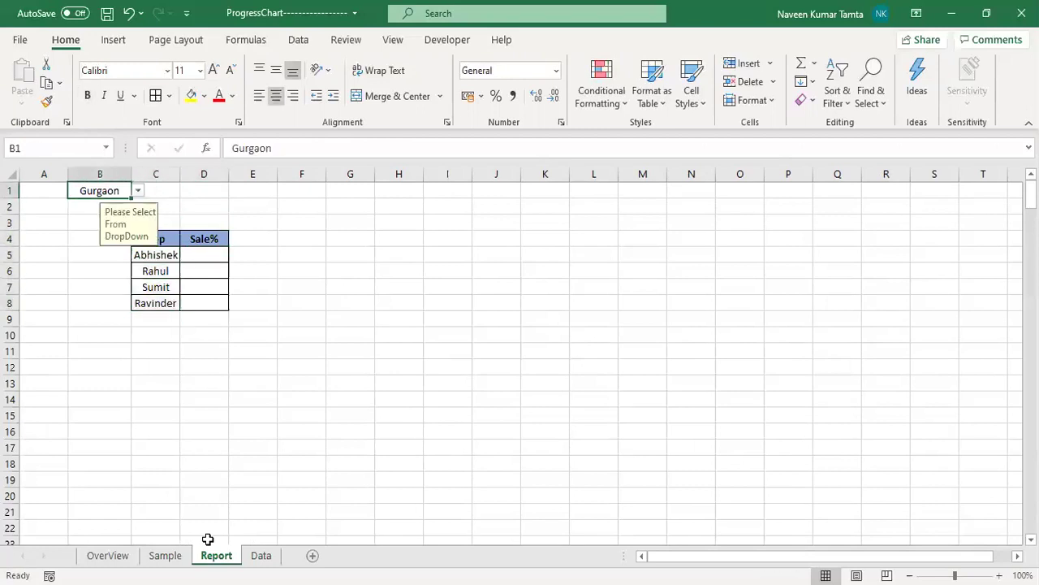
{"action": "key", "text": "Left"}
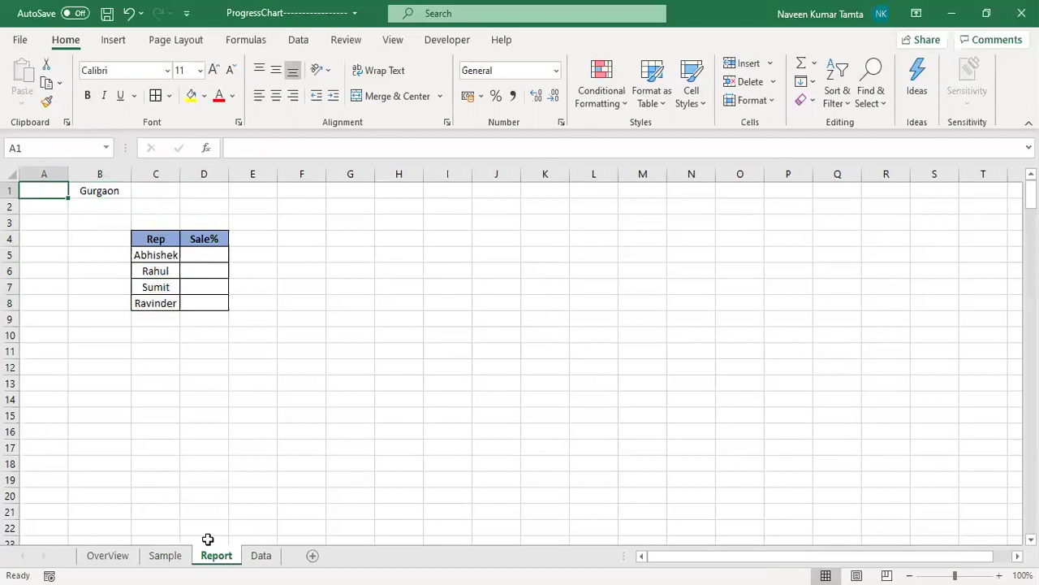
{"action": "key", "text": "Right"}
{"action": "key", "text": "Right"}
{"action": "key", "text": "Down"}
{"action": "key", "text": "Down"}
{"action": "key", "text": "Down"}
{"action": "key", "text": "Down"}
{"action": "key", "text": "shift+Down"}
{"action": "key", "text": "shift+Down"}
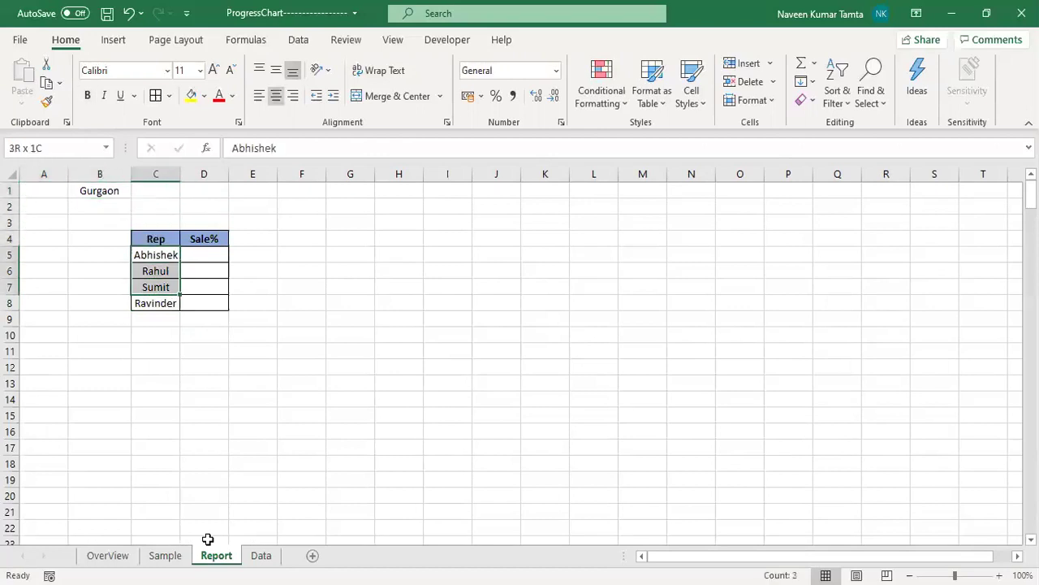
{"action": "key", "text": "shift+Down"}
{"action": "key", "text": "Down"}
{"action": "key", "text": "Down"}
{"action": "key", "text": "Down"}
{"action": "key", "text": "Down"}
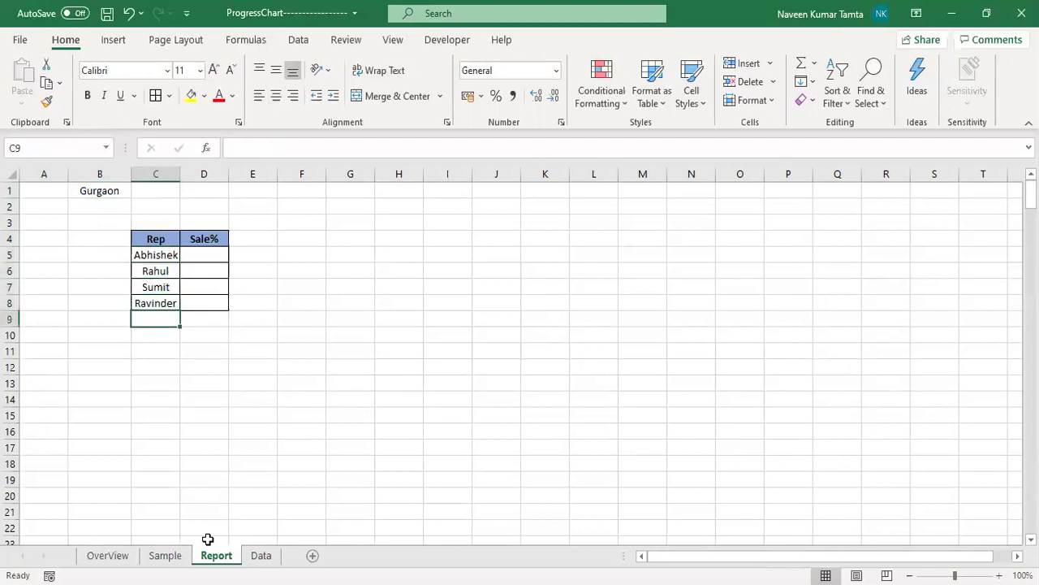
- Add a "Total" row label in cell C9 beneath the representatives and give C9:D9 full borders
{"action": "type", "text": "Total"}
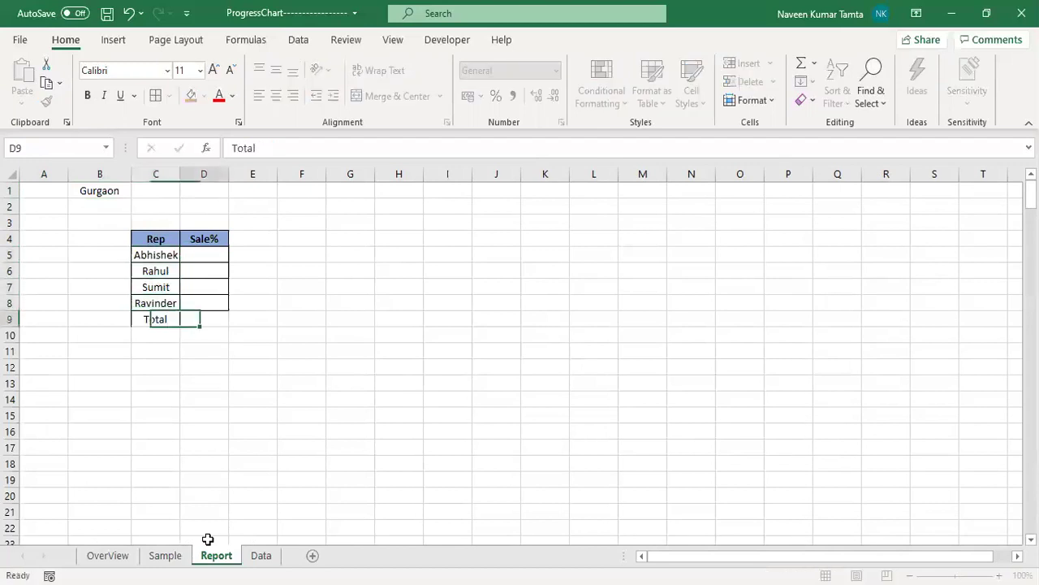
{"action": "key", "text": "ctrl+Return"}
{"action": "key", "text": "shift+Right"}
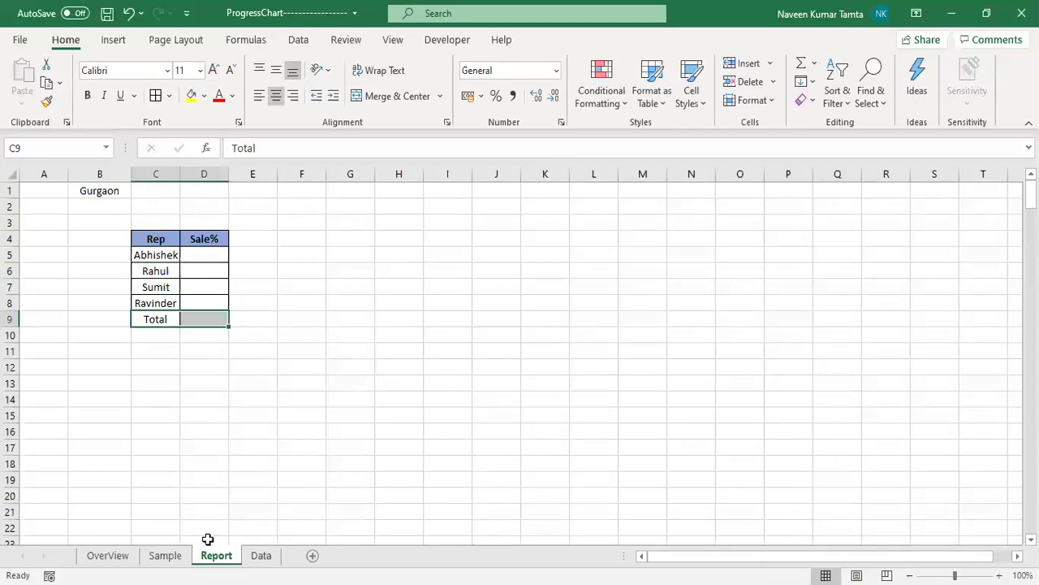
{"action": "key", "text": "Right"}
{"action": "key", "text": "Left"}
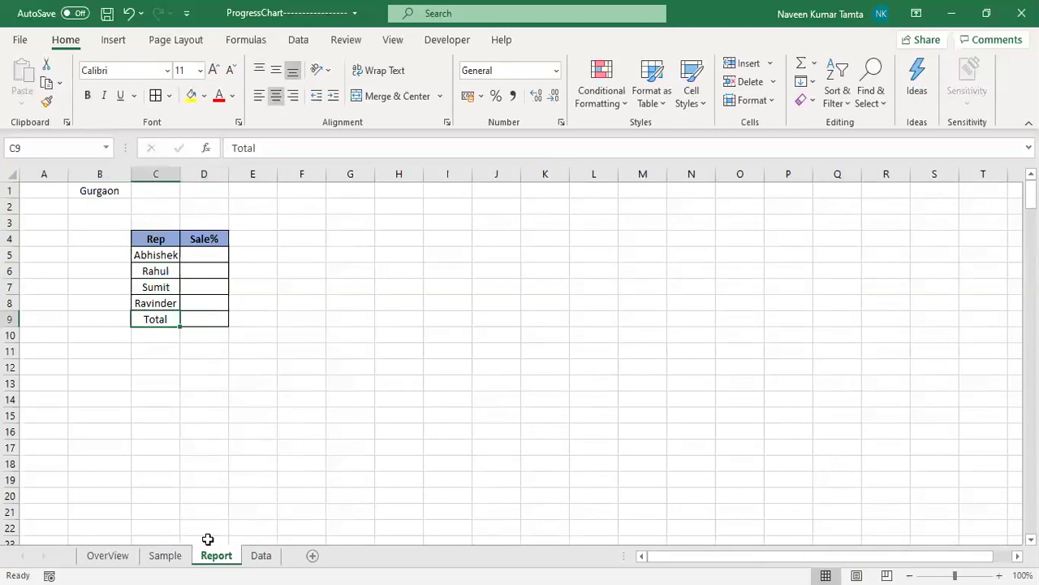
- Start a SUMIF formula in cell A1 of the Report sheet, with the Data sheet's City column as absolute range Data!$C:$C
{"action": "key", "text": "ctrl+Up"}
{"action": "key", "text": "ctrl+Up"}
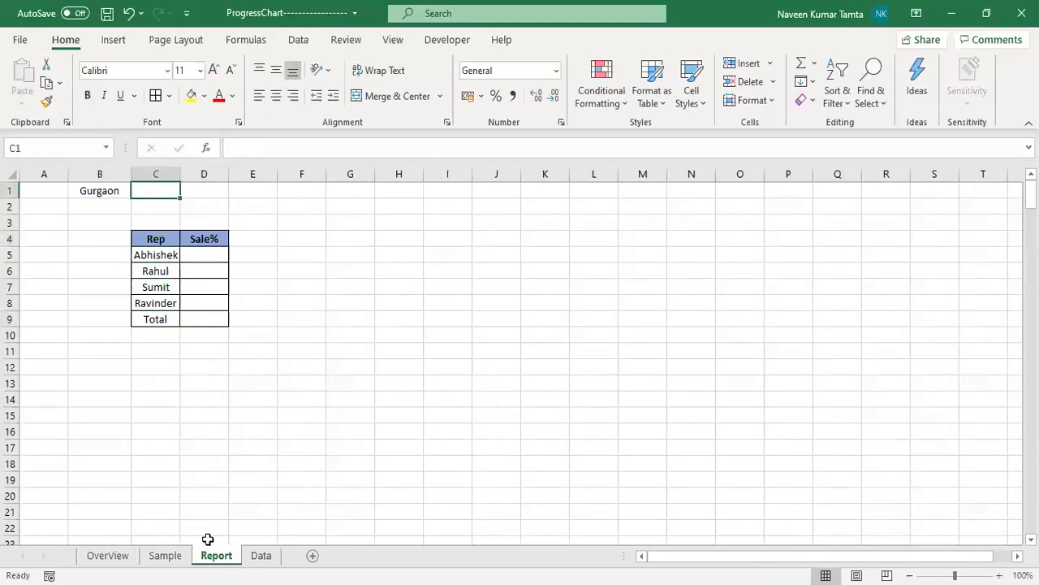
{"action": "key", "text": "Left"}
{"action": "key", "text": "Left"}
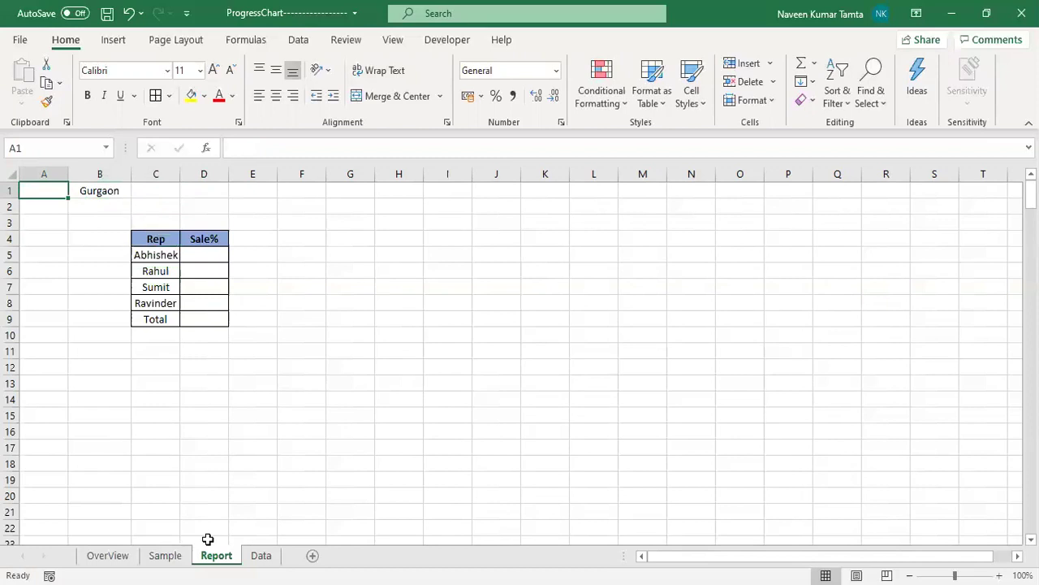
{"action": "type", "text": "="}
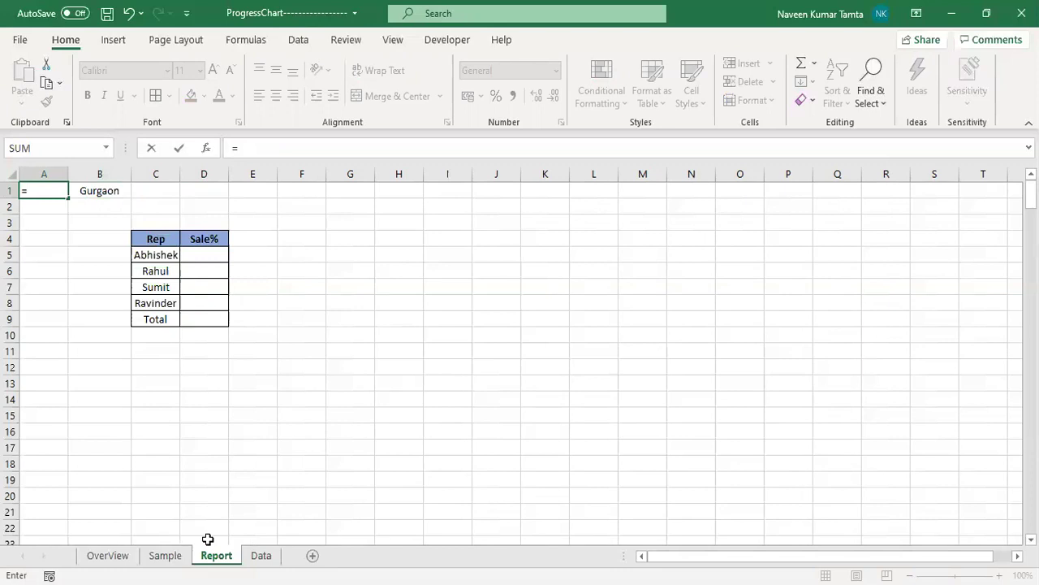
{"action": "type", "text": "SUMIF("}
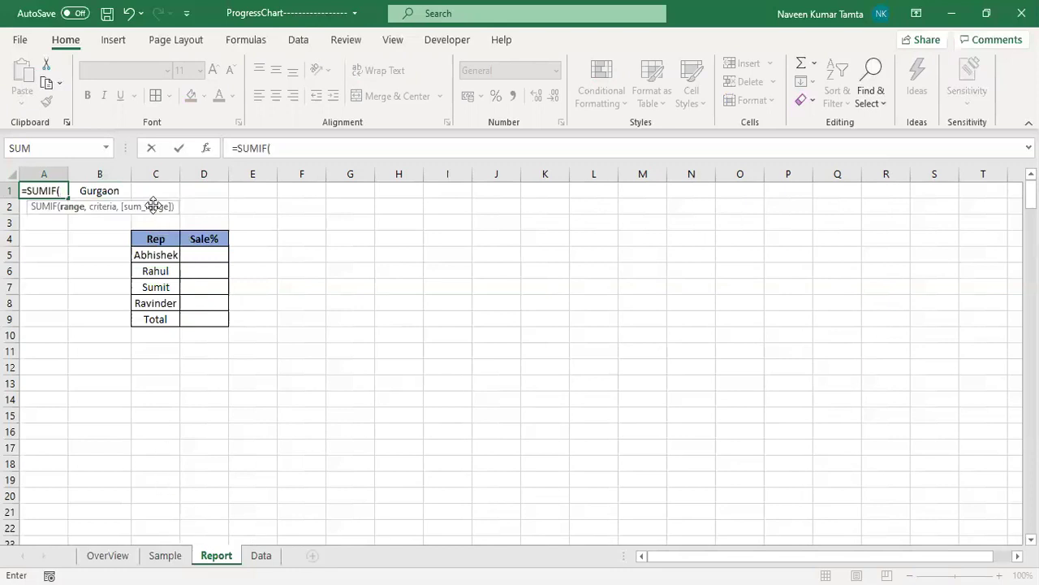
{"action": "left_click_drag", "start_coordinate": [153, 207], "coordinate": [558, 207]}
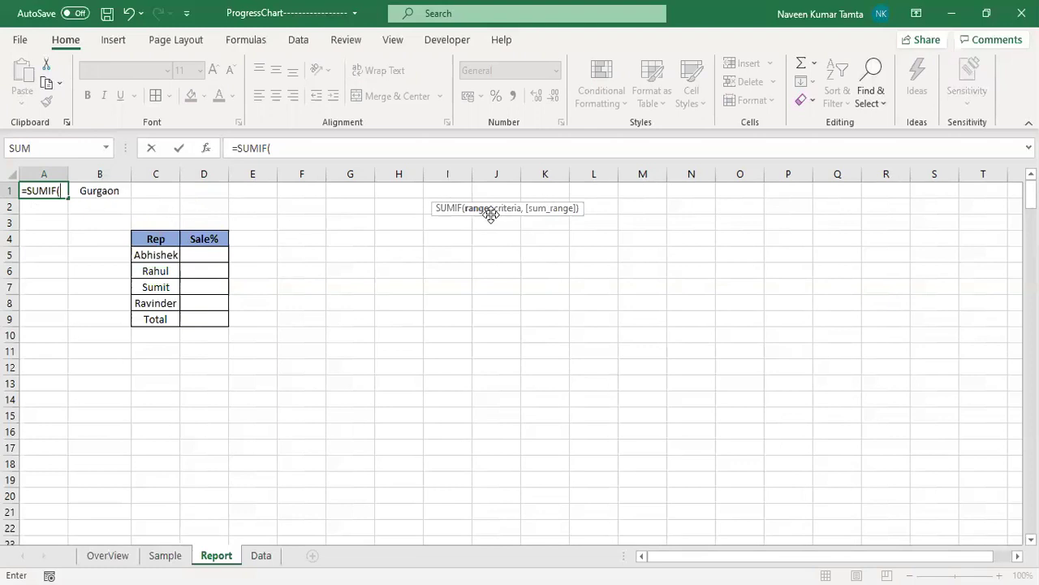
{"action": "left_click", "coordinate": [268, 555]}
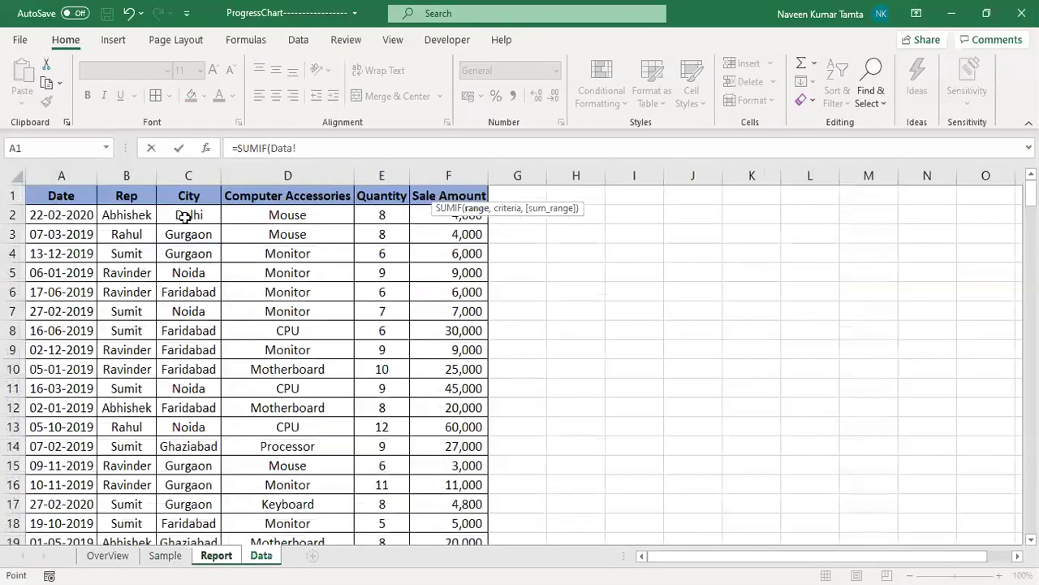
{"action": "left_click", "coordinate": [188, 174]}
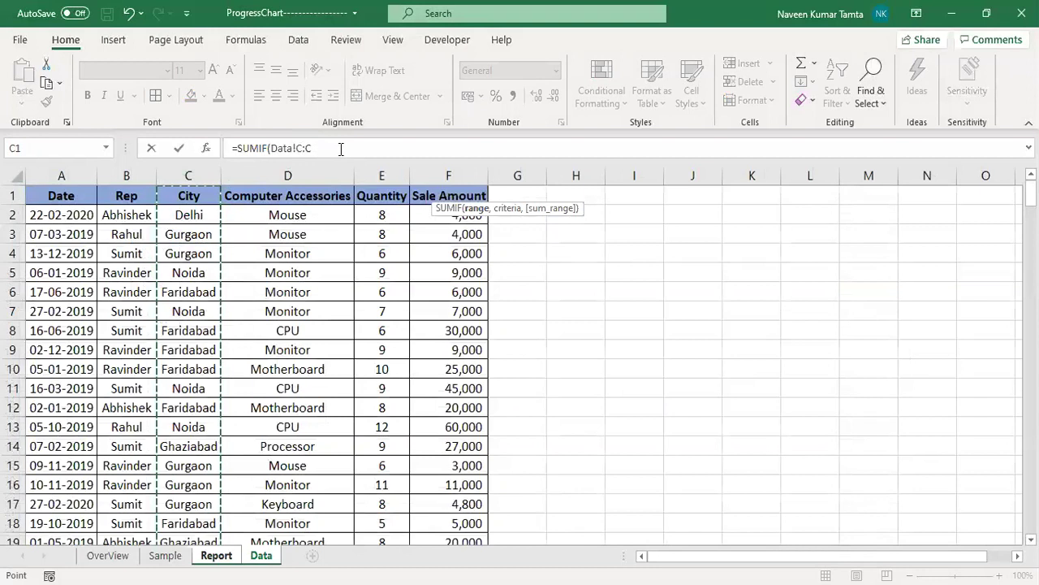
{"action": "key", "text": "F4"}
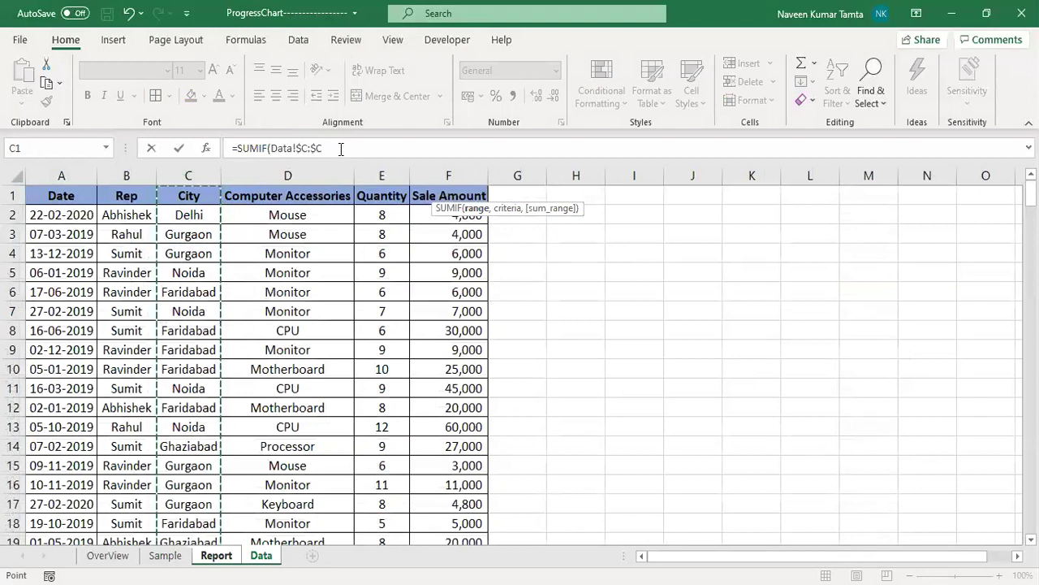
{"action": "type", "text": ","}
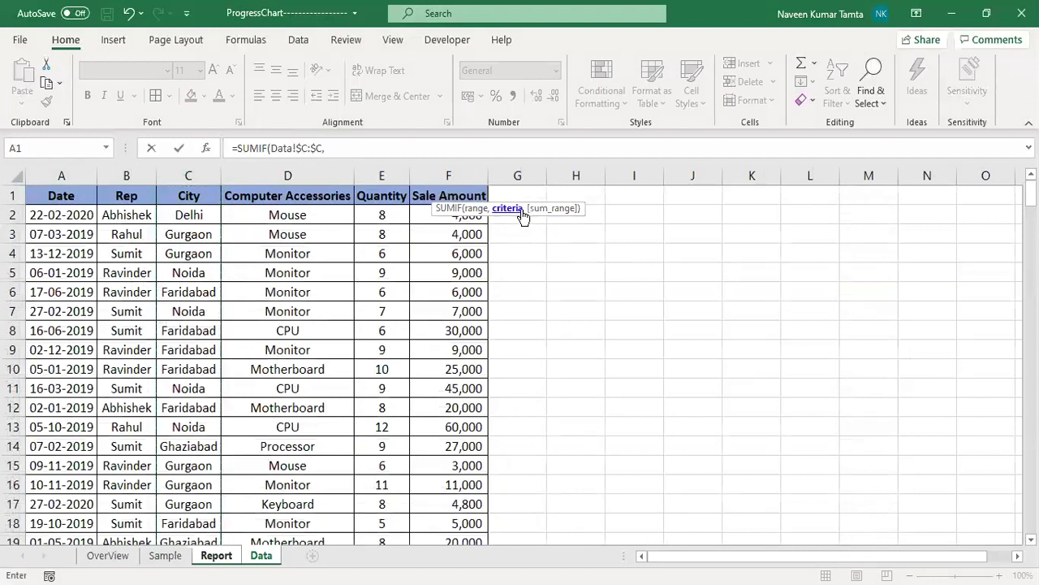
- Complete the SUMIF formula with the selected city Report!$B$1 as criteria and the Sale Amount column Data!$F:$F as sum range
{"action": "left_click_drag", "start_coordinate": [528, 208], "coordinate": [633, 215]}
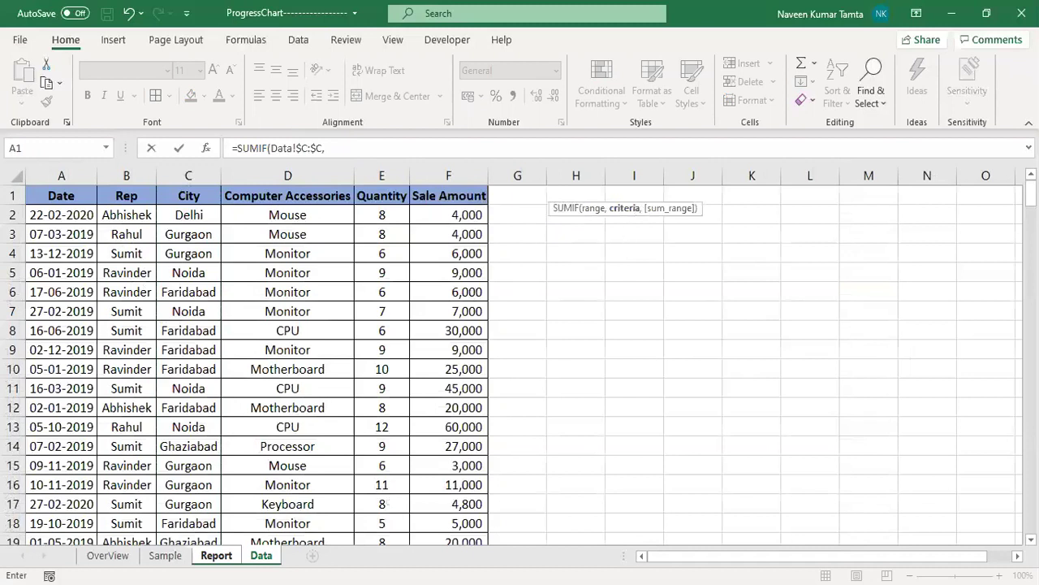
{"action": "left_click", "coordinate": [216, 555]}
{"action": "left_click", "coordinate": [100, 195]}
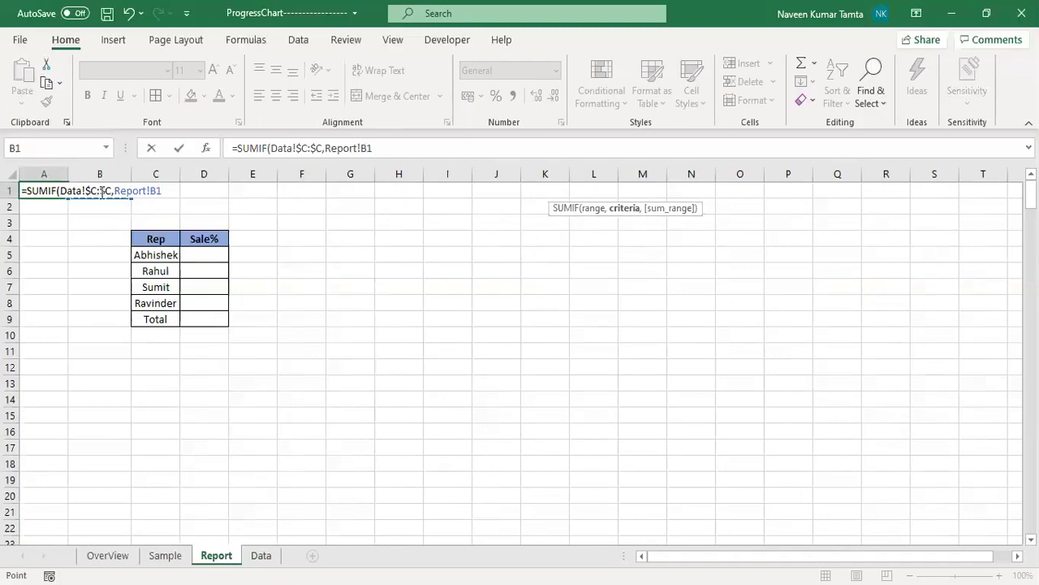
{"action": "key", "text": "F4"}
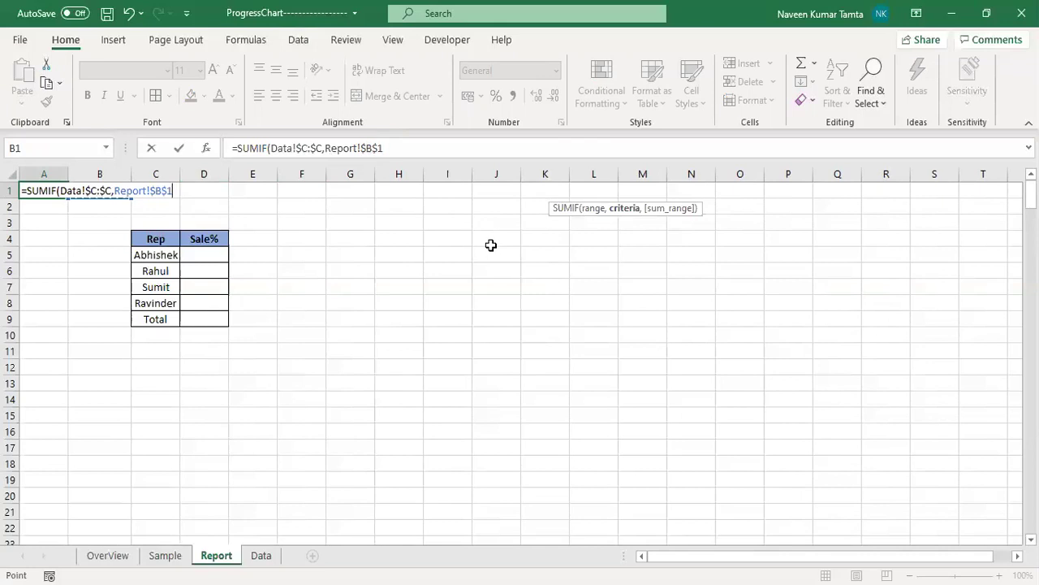
{"action": "type", "text": ","}
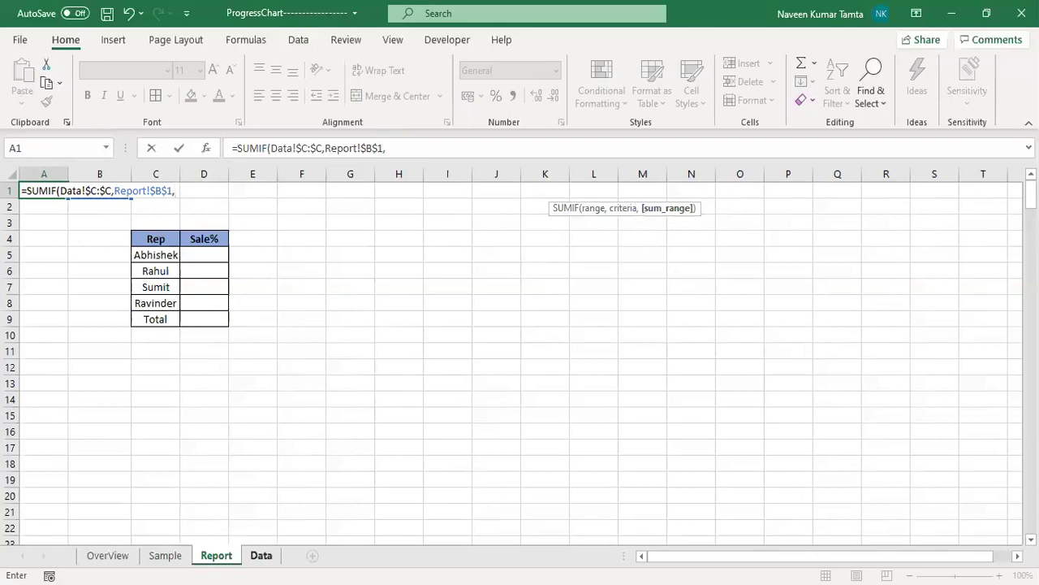
{"action": "left_click", "coordinate": [261, 554]}
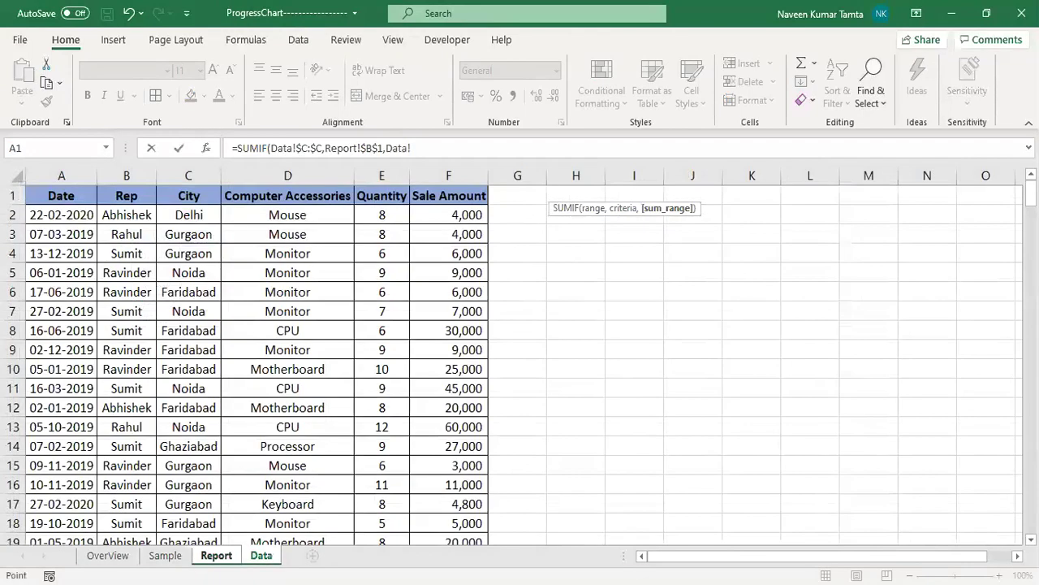
{"action": "left_click", "coordinate": [452, 176]}
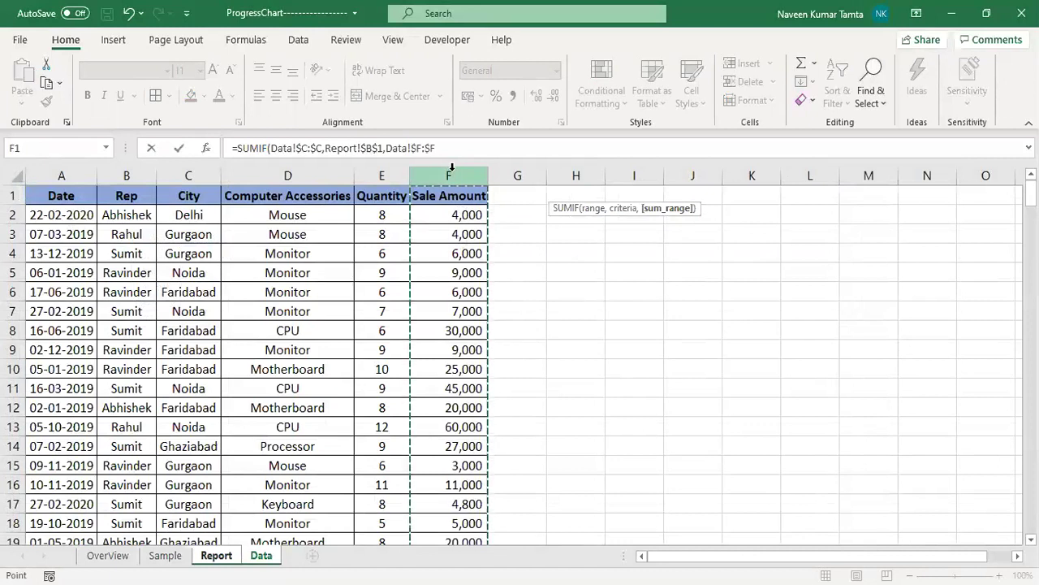
{"action": "type", "text": ")"}
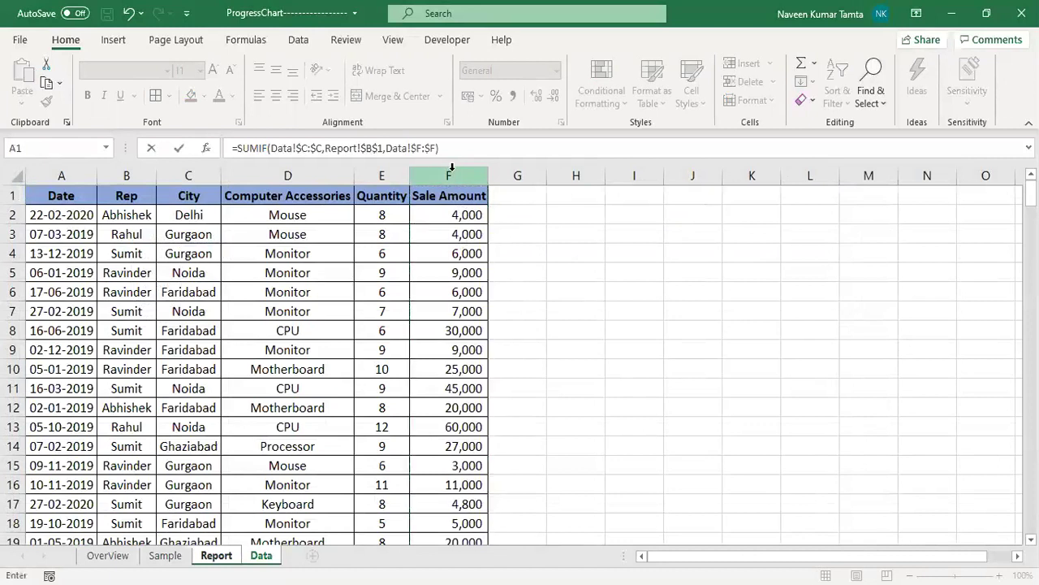
{"action": "key", "text": "Return"}
- Format the sales total in cell A1 with comma separators and no decimal places
{"action": "key", "text": "Up"}
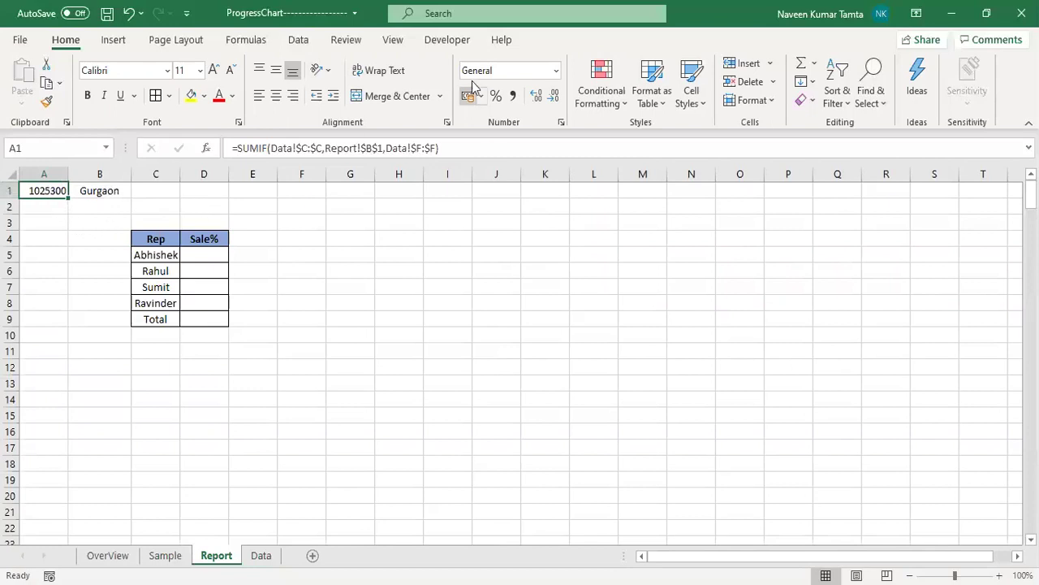
{"action": "left_click", "coordinate": [513, 96]}
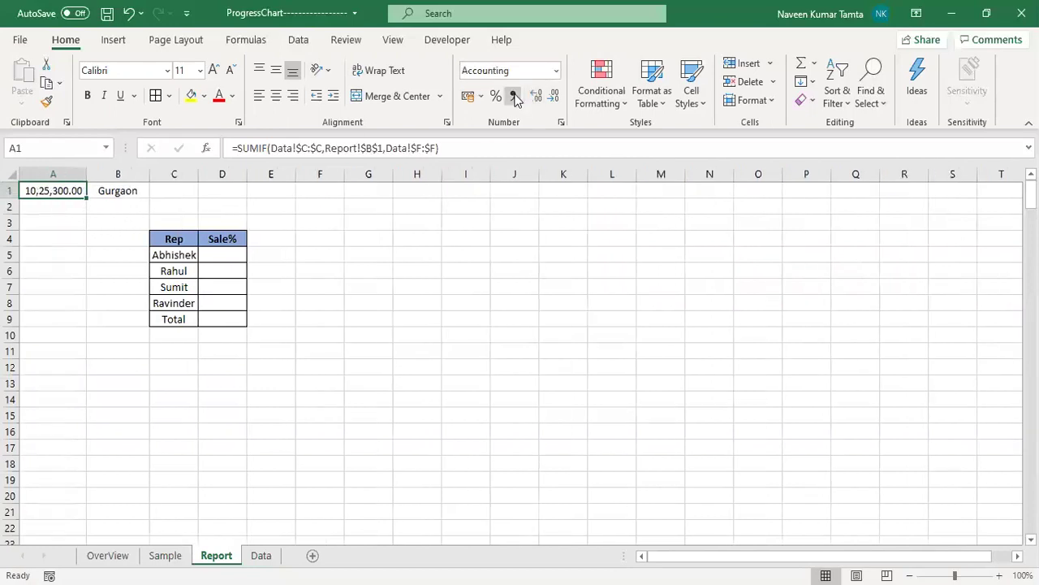
{"action": "double_click", "coordinate": [555, 97]}
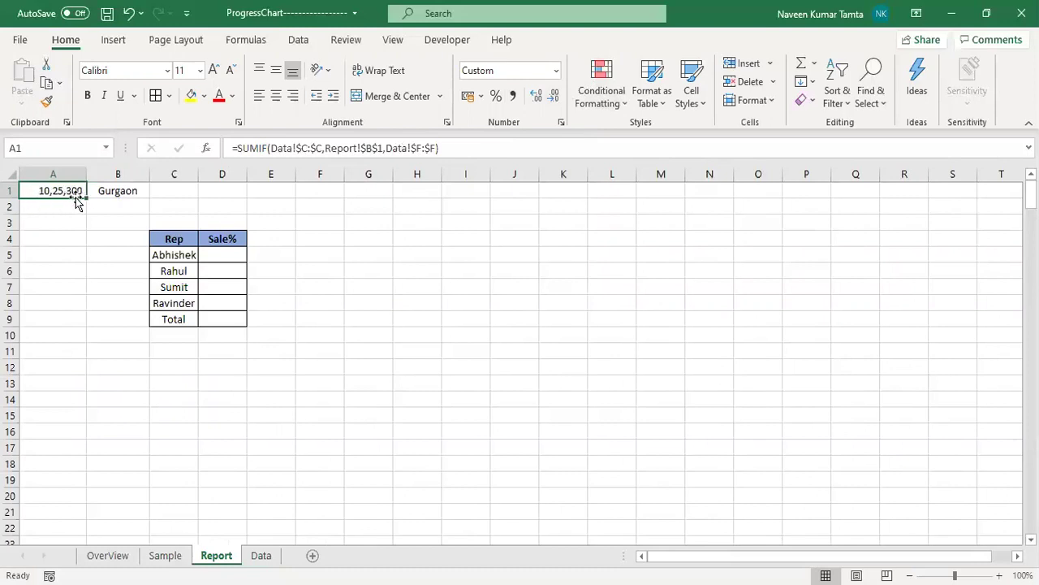
{"action": "left_click", "coordinate": [167, 238]}
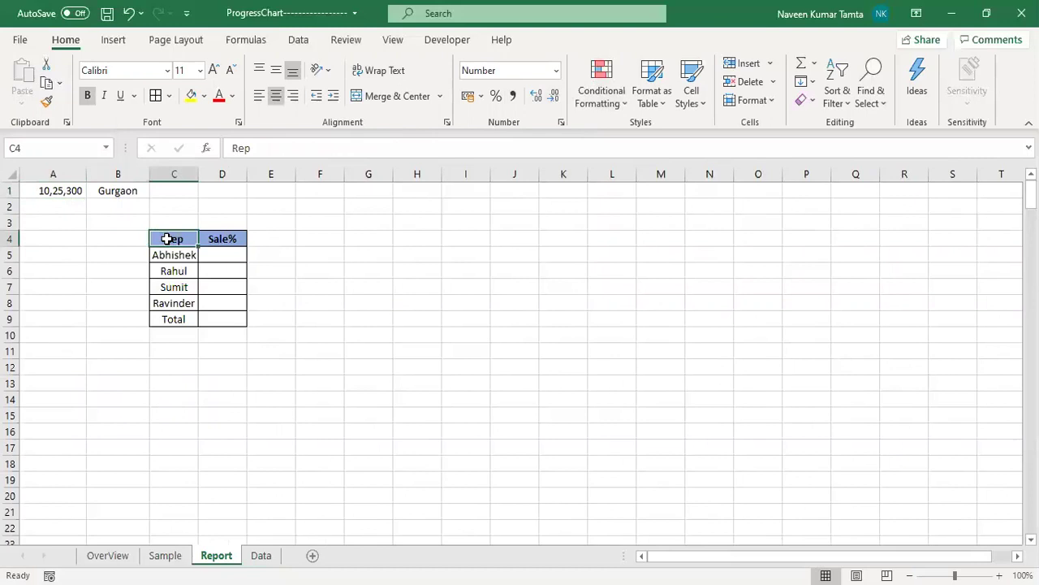
{"action": "key", "text": "Up"}
{"action": "key", "text": "Up"}
{"action": "key", "text": "Up"}
{"action": "key", "text": "Left"}
{"action": "key", "text": "Left"}
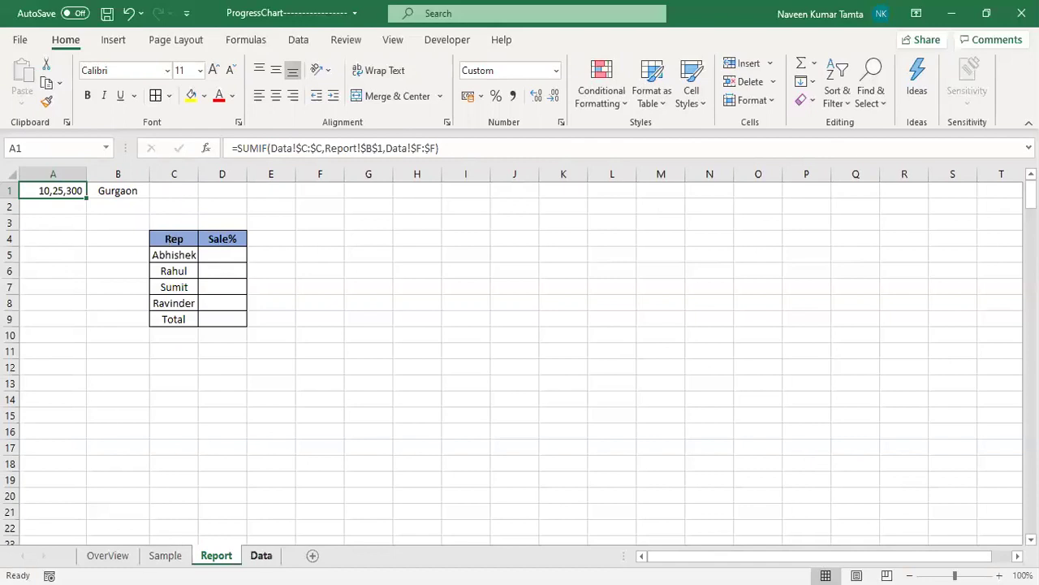
- Turn on filtering for the header row of the Data sheet
{"action": "left_click", "coordinate": [261, 555]}
{"action": "left_click", "coordinate": [84, 193]}
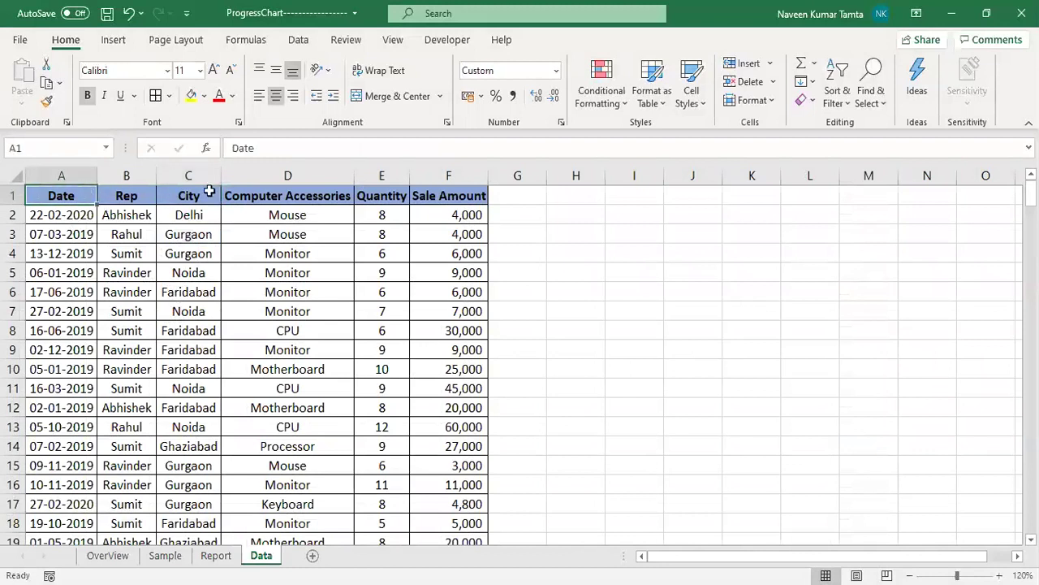
{"action": "left_click", "coordinate": [850, 108]}
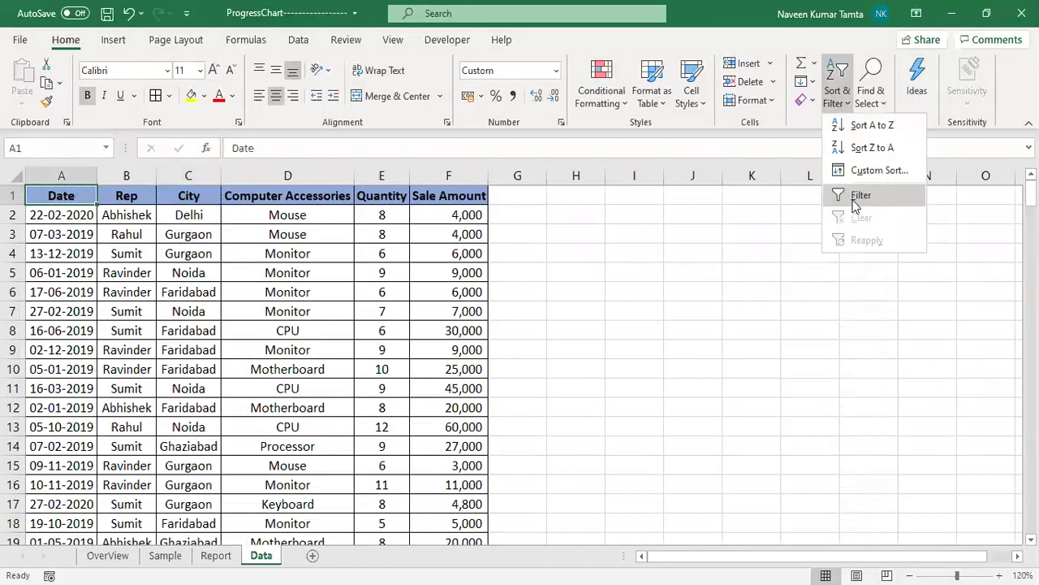
{"action": "left_click", "coordinate": [832, 196]}
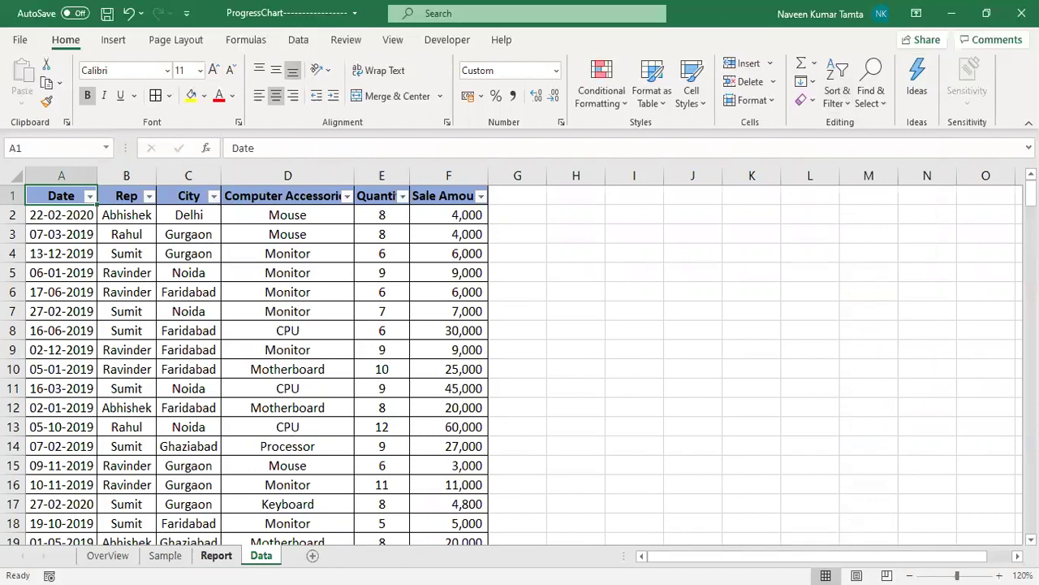
- Filter the City column of the Data sheet to show only Gurgaon
{"action": "left_click", "coordinate": [216, 555]}
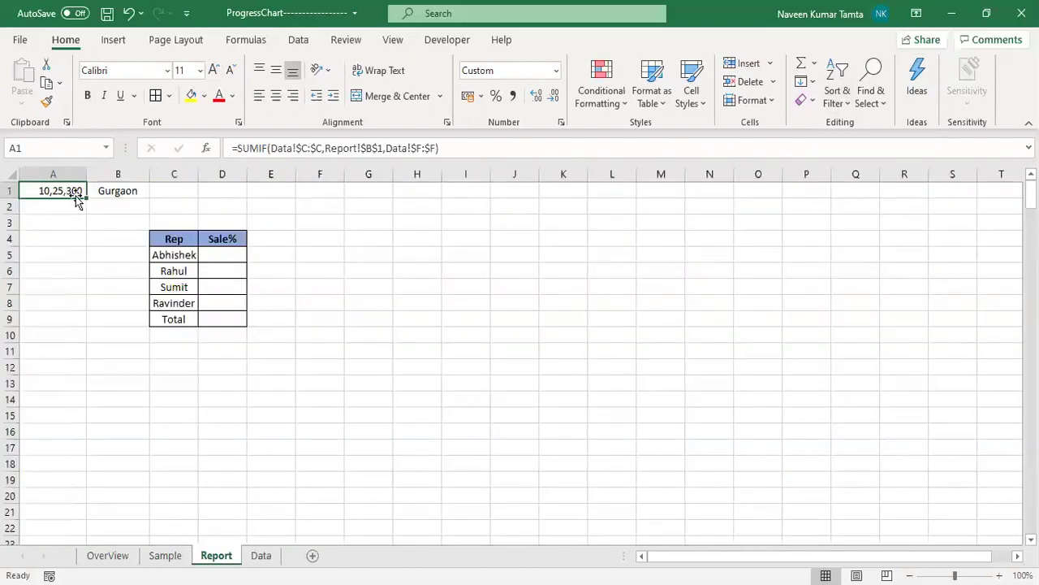
{"action": "left_click", "coordinate": [261, 555]}
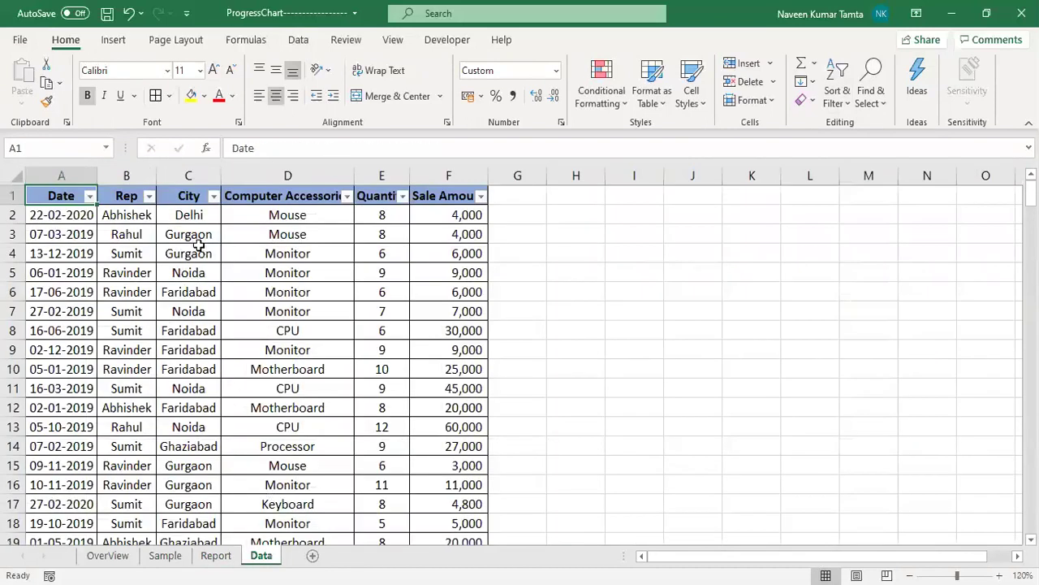
{"action": "left_click", "coordinate": [210, 197]}
{"action": "left_click", "coordinate": [62, 365]}
{"action": "left_click", "coordinate": [63, 423]}
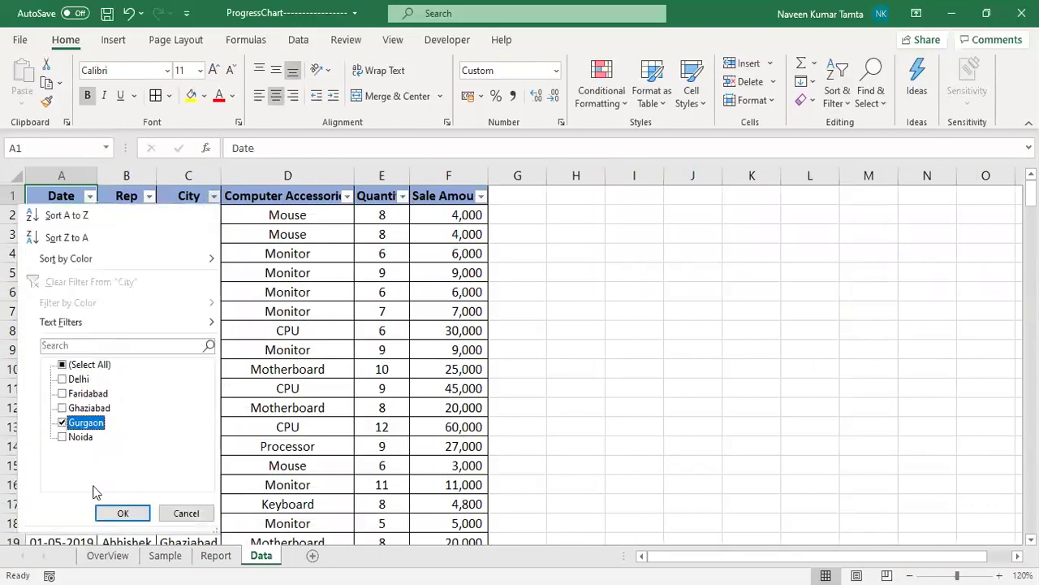
{"action": "left_click", "coordinate": [124, 520]}
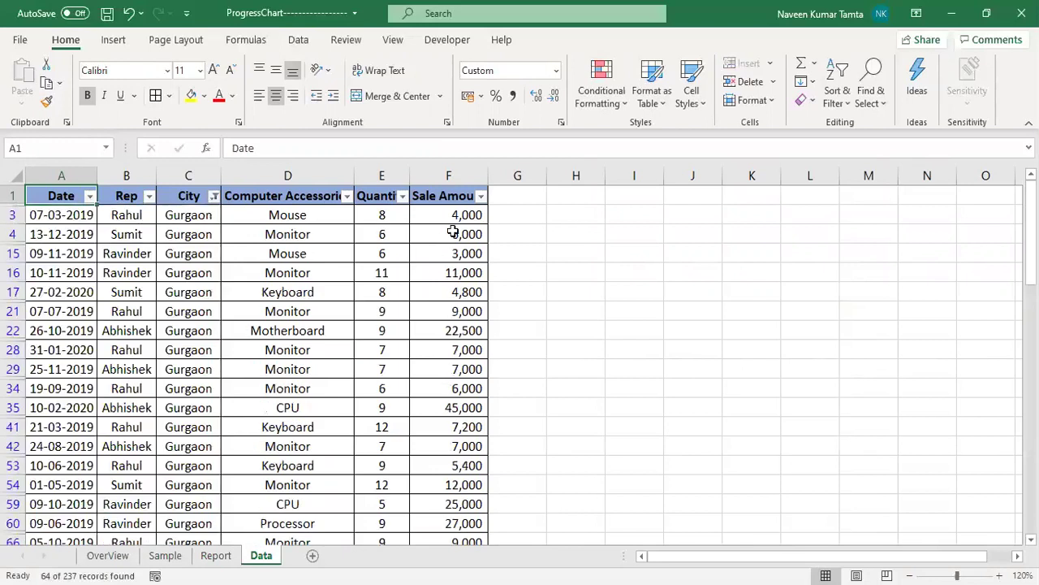
- Compare the sum of the filtered Gurgaon sale amounts in column F with the SUMIF result in Report cell A1
{"action": "left_click", "coordinate": [468, 214]}
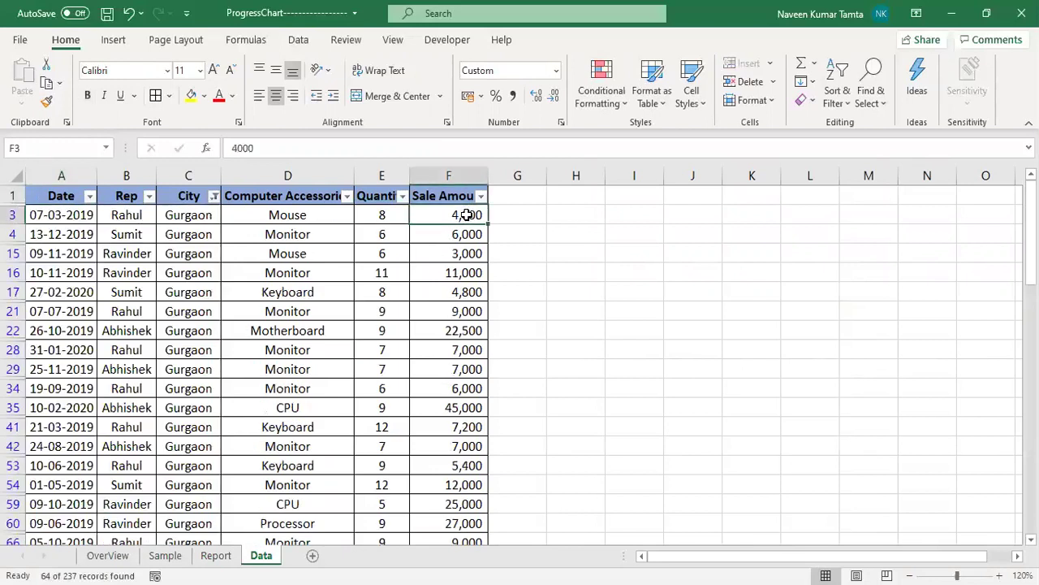
{"action": "key", "text": "ctrl+shift+Down"}
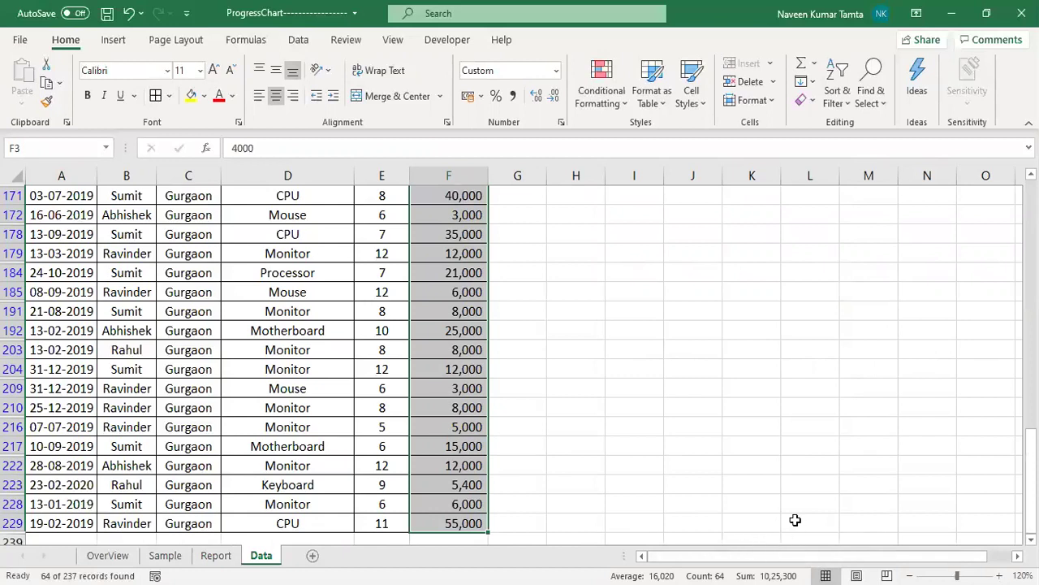
{"action": "left_click", "coordinate": [216, 555]}
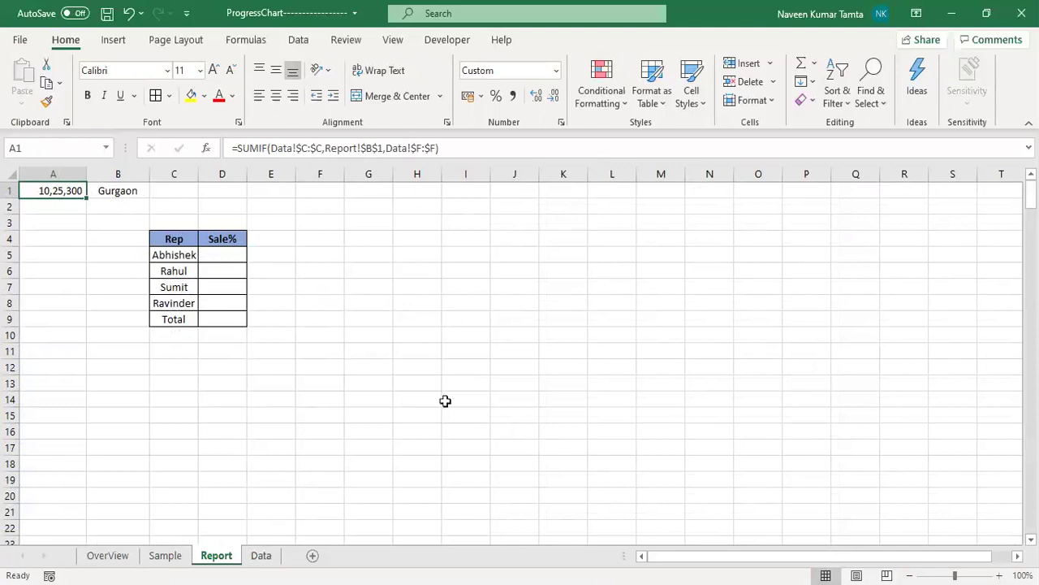
{"action": "left_click", "coordinate": [261, 557]}
{"action": "key", "text": "ctrl+Up"}
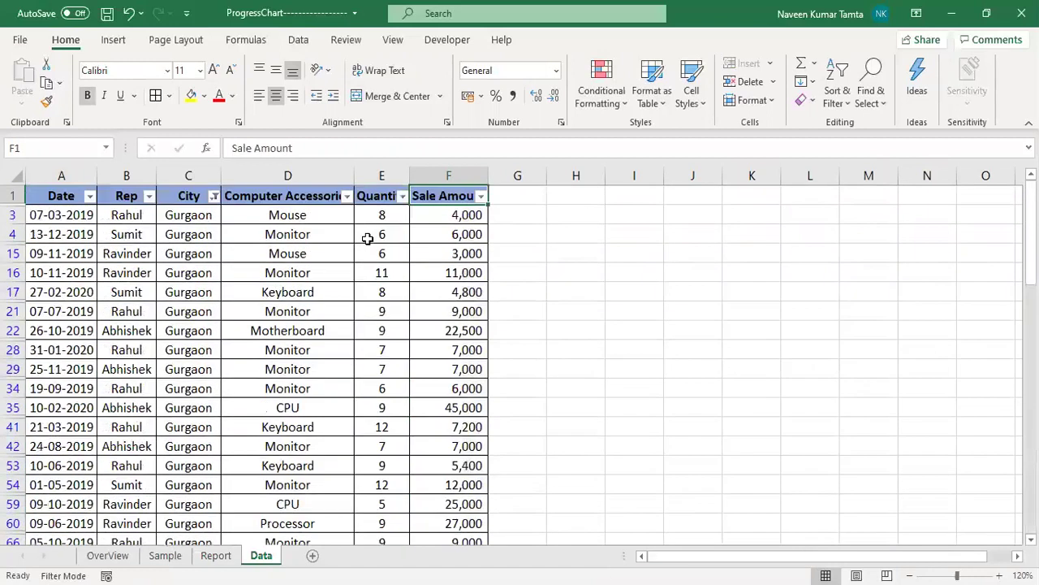
- Remove the filter from the Data sheet's header row and return to the Report sheet
{"action": "key", "text": "ctrl+shift+l"}
{"action": "key", "text": "ctrl+Home"}
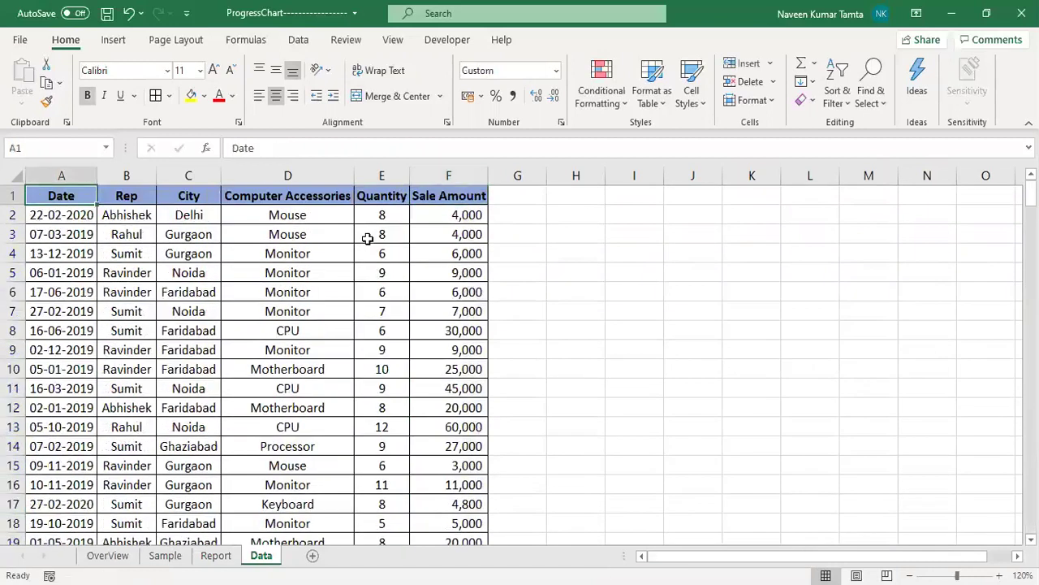
{"action": "key", "text": "ctrl+Page_Up"}
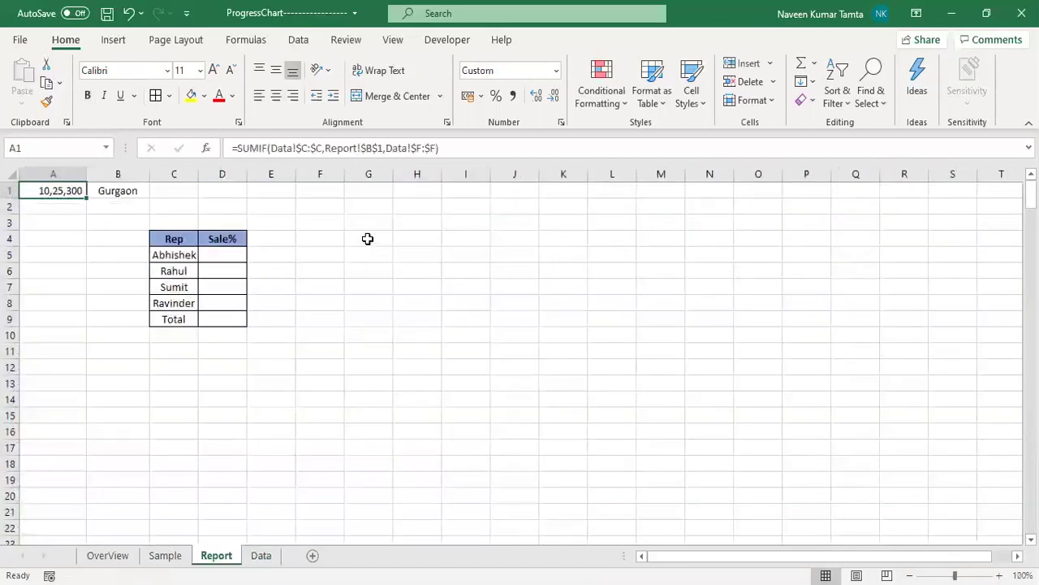
{"action": "left_click_drag", "start_coordinate": [177, 257], "coordinate": [178, 299]}
{"action": "left_click", "coordinate": [63, 190]}
{"action": "left_click_drag", "start_coordinate": [181, 259], "coordinate": [185, 305]}
{"action": "left_click", "coordinate": [328, 285]}
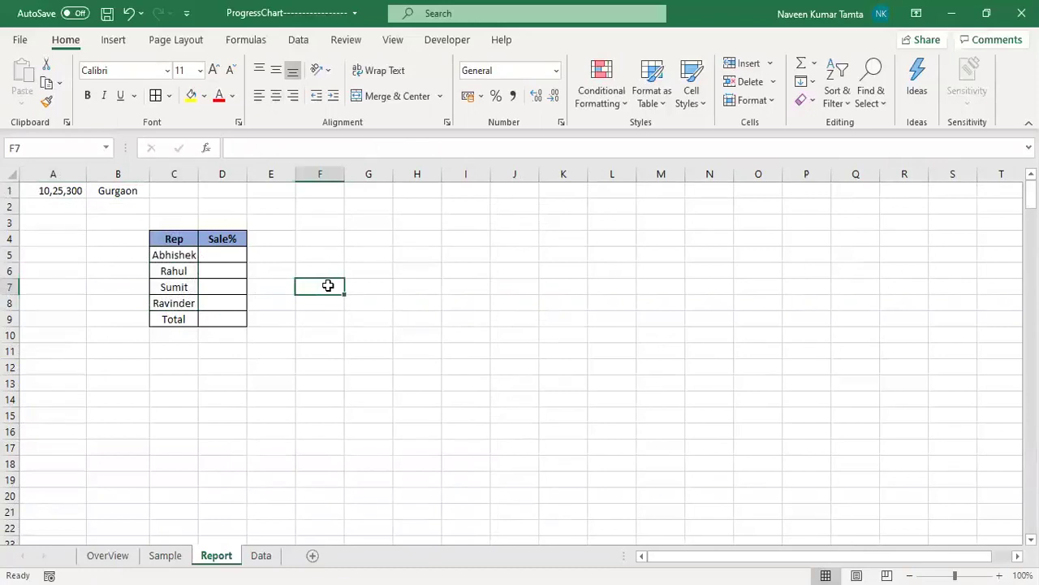
{"action": "key", "text": "Left"}
{"action": "key", "text": "Left"}
{"action": "key", "text": "Left"}
{"action": "key", "text": "Up"}
{"action": "key", "text": "Up"}
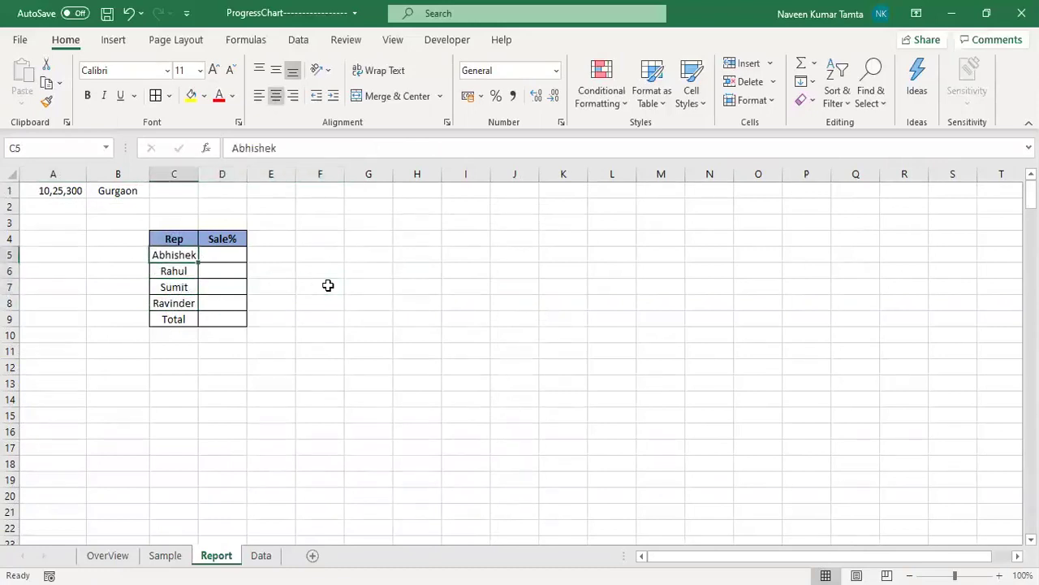
{"action": "key", "text": "Up"}
{"action": "key", "text": "Up"}
{"action": "key", "text": "Up"}
{"action": "key", "text": "Up"}
{"action": "key", "text": "Left"}
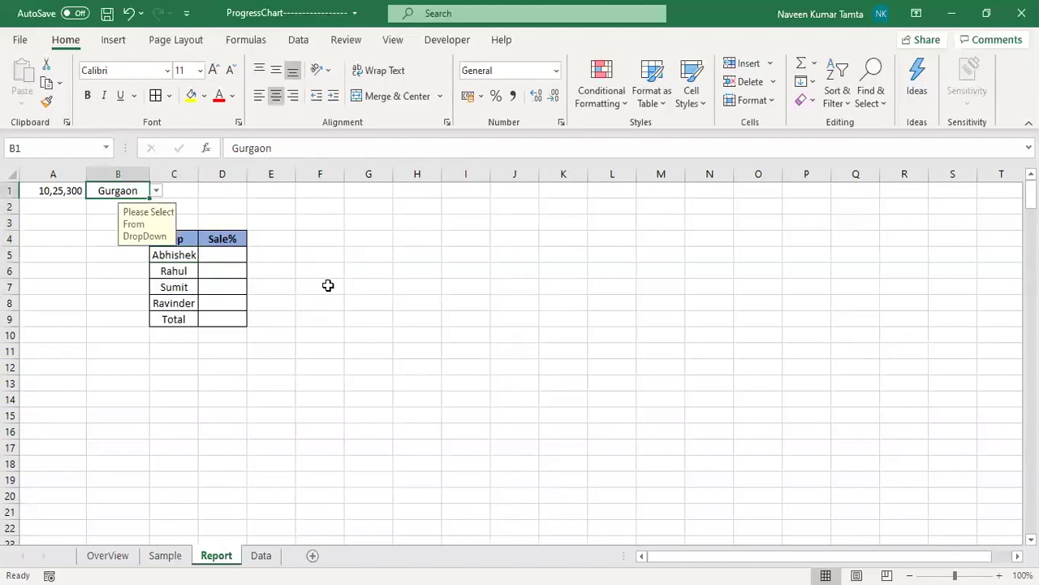
{"action": "key", "text": "Right"}
{"action": "key", "text": "Down"}
{"action": "key", "text": "Up"}
{"action": "key", "text": "Left"}
{"action": "key", "text": "Down"}
{"action": "key", "text": "Down"}
{"action": "key", "text": "Down"}
{"action": "key", "text": "Down"}
{"action": "key", "text": "Right"}
{"action": "key", "text": "Right"}
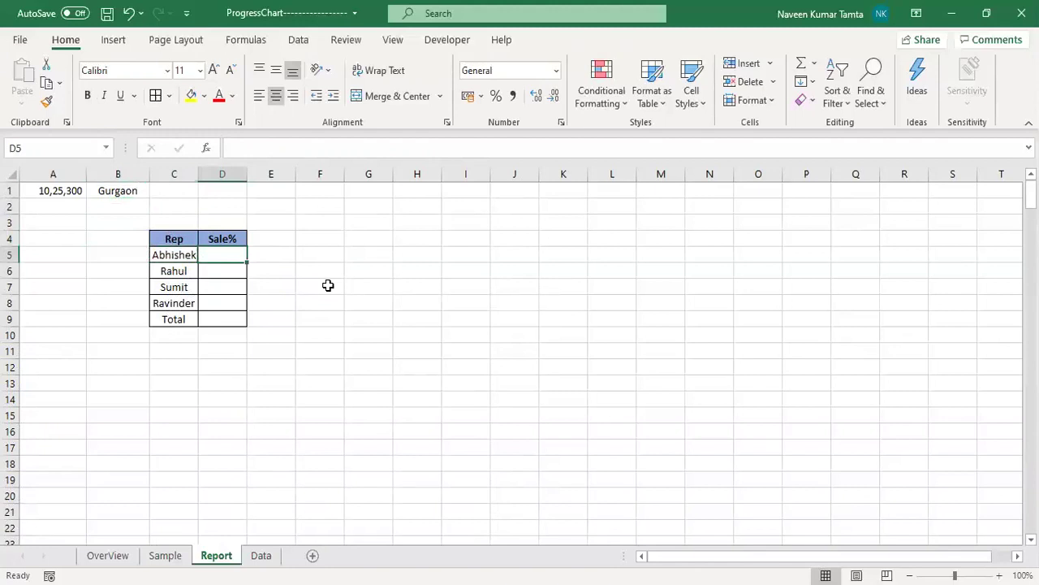
{"action": "left_click", "coordinate": [184, 255]}
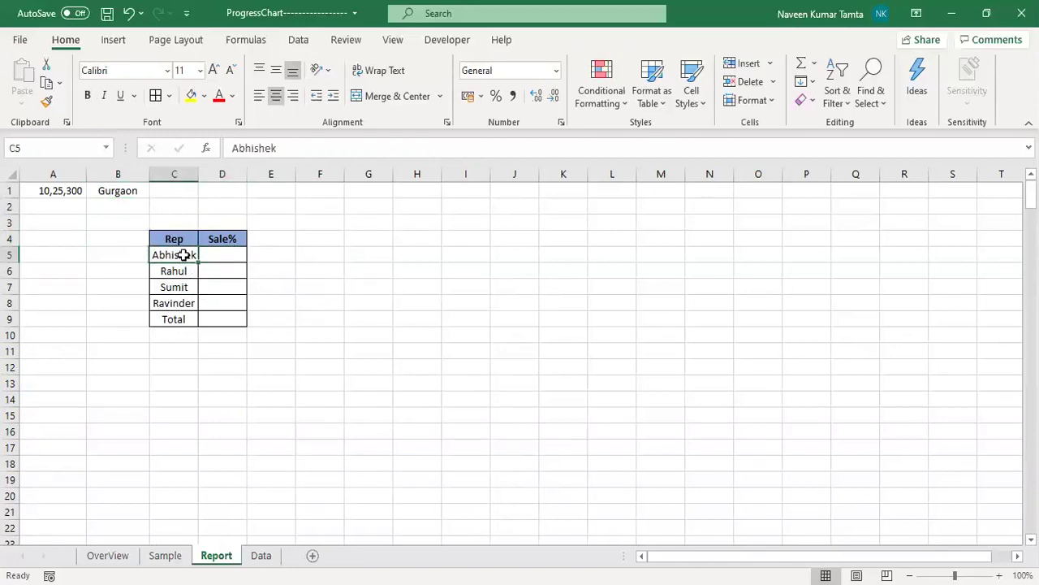
{"action": "left_click", "coordinate": [128, 191]}
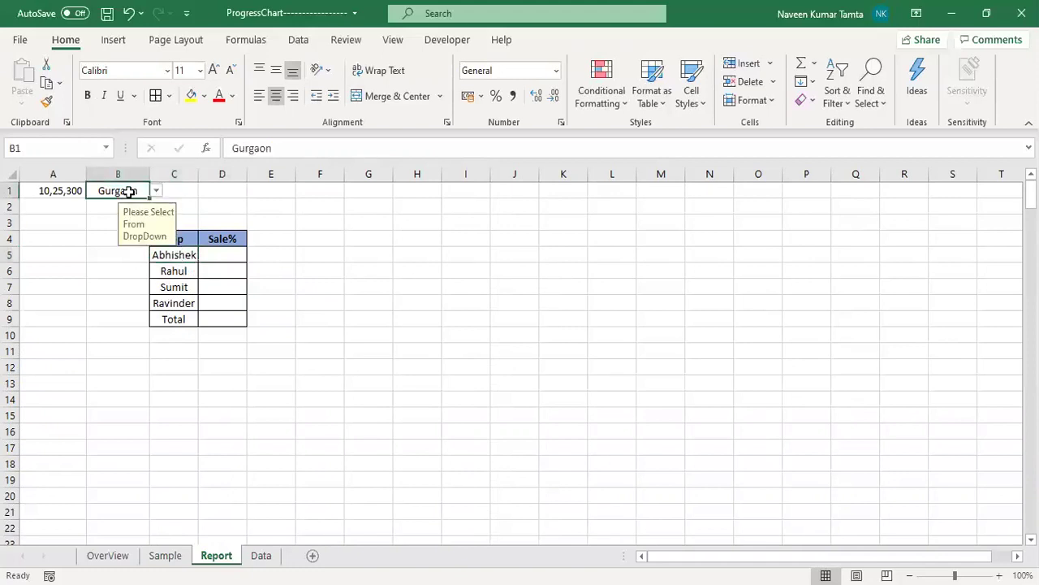
{"action": "left_click", "coordinate": [190, 255]}
- Start a SUMIFS formula in Report cell D5 with the Data sheet's Sale Amount column as absolute sum range Data!$F:$F
{"action": "left_click", "coordinate": [222, 255]}
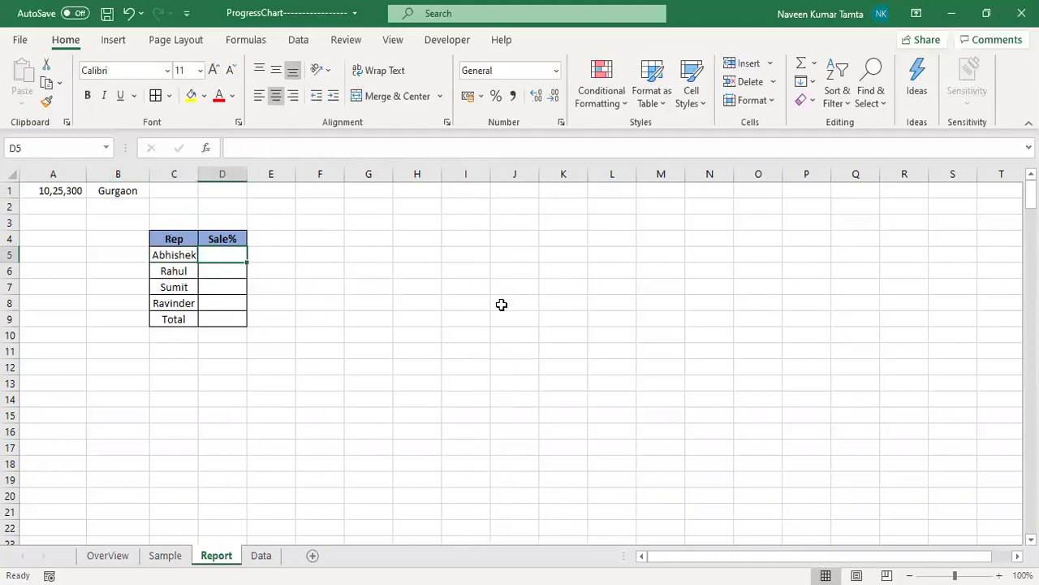
{"action": "type", "text": "="}
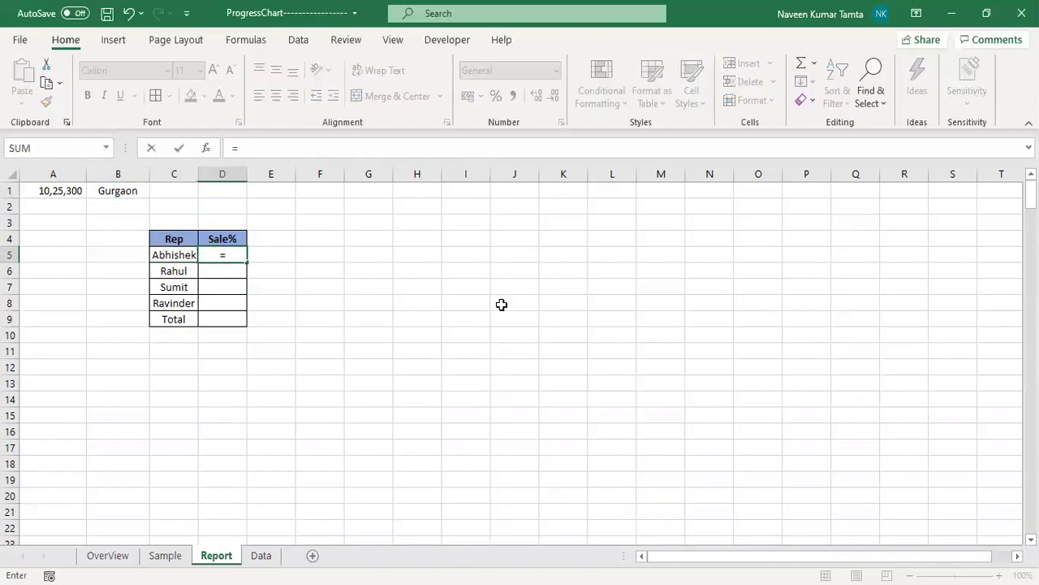
{"action": "type", "text": "SUMIFS("}
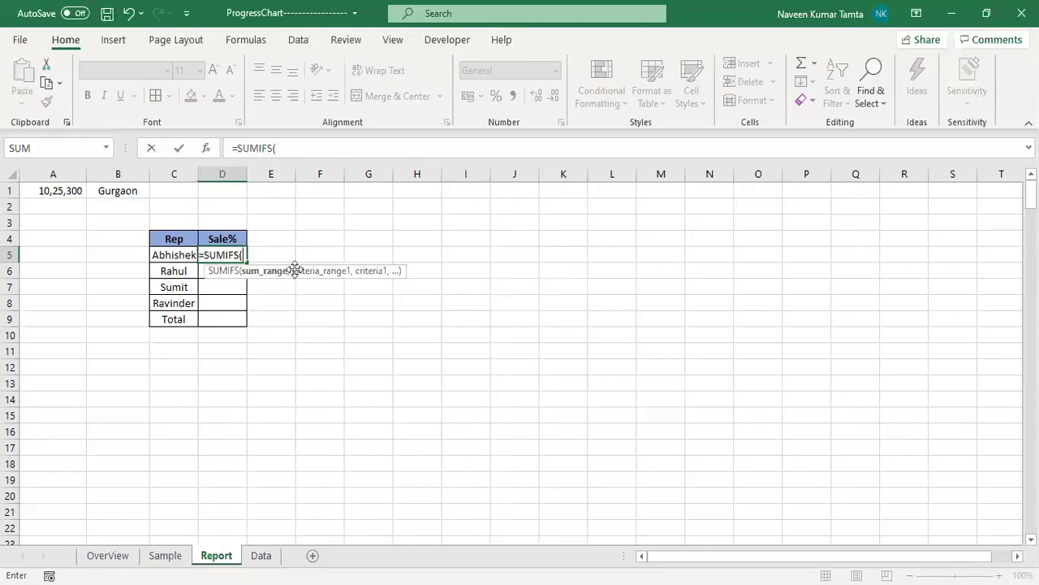
{"action": "left_click_drag", "start_coordinate": [294, 269], "coordinate": [483, 217]}
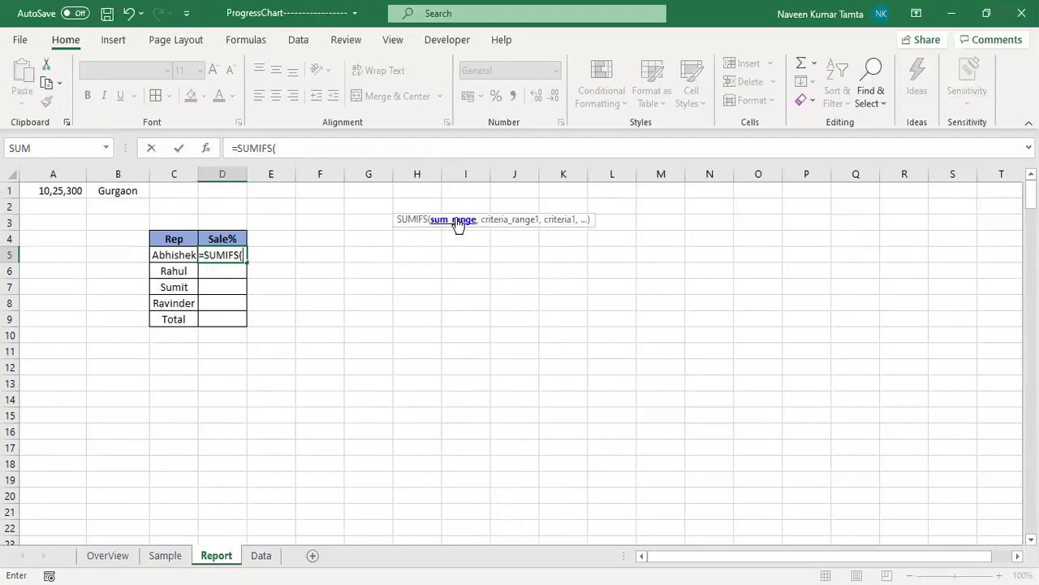
{"action": "left_click", "coordinate": [263, 556]}
{"action": "left_click", "coordinate": [447, 168]}
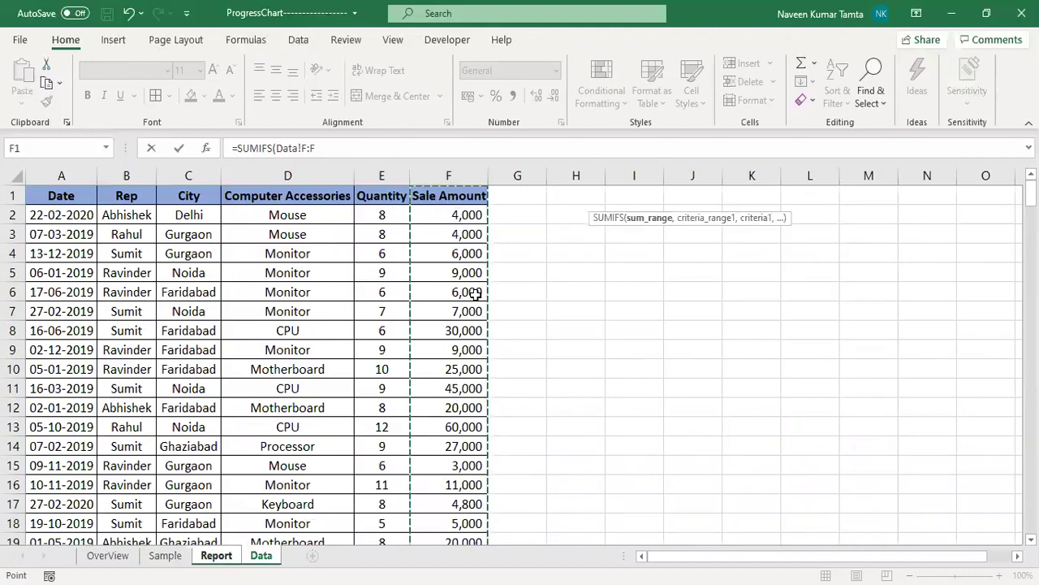
{"action": "key", "text": "F4"}
{"action": "type", "text": ","}
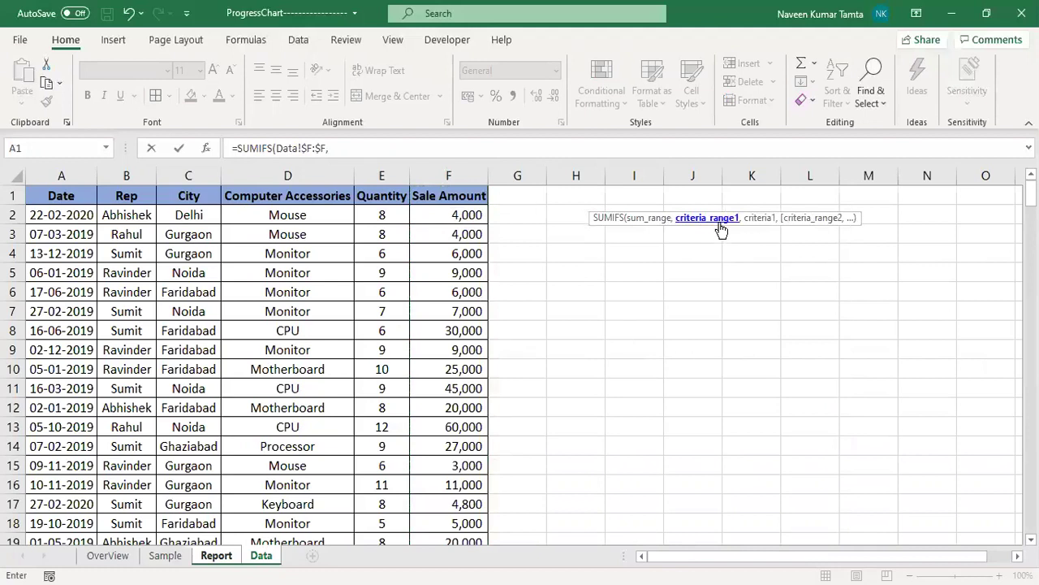
- Add the first SUMIFS condition, matching the Rep column Data!$B:$B to the representative in Report!$C5
{"action": "left_click", "coordinate": [130, 176]}
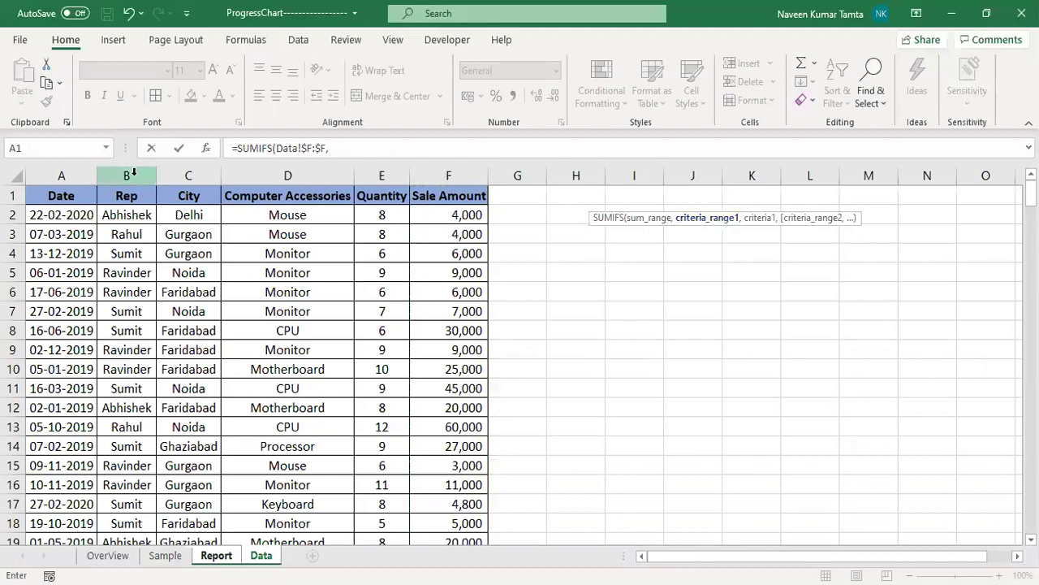
{"action": "key", "text": "F4"}
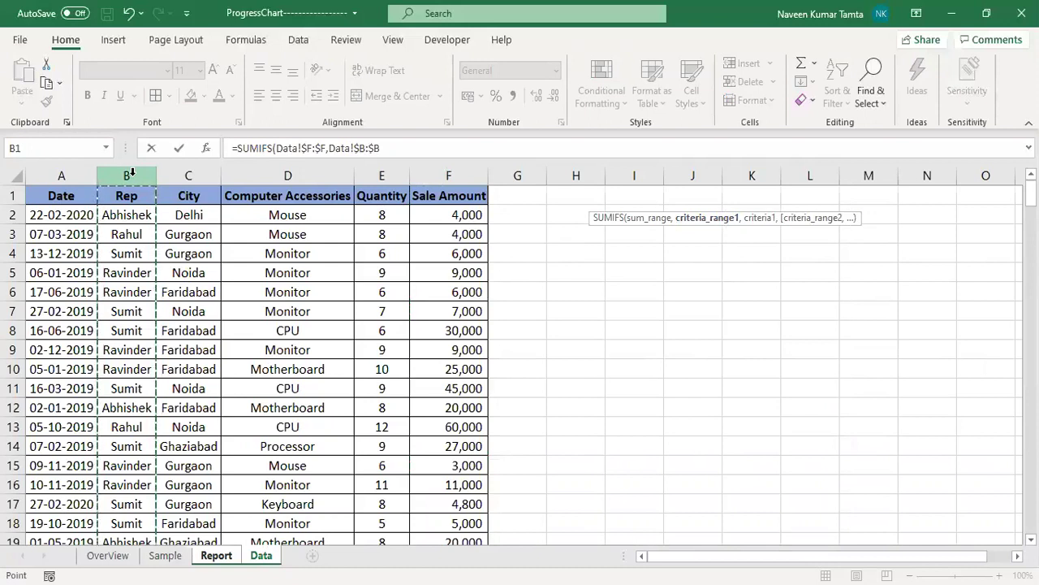
{"action": "type", "text": ","}
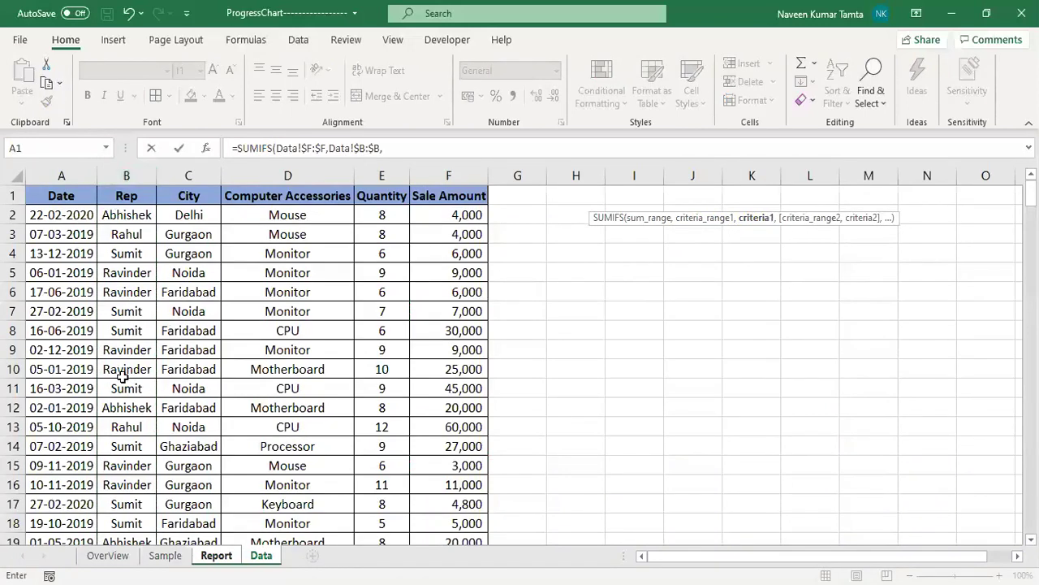
{"action": "left_click", "coordinate": [216, 556]}
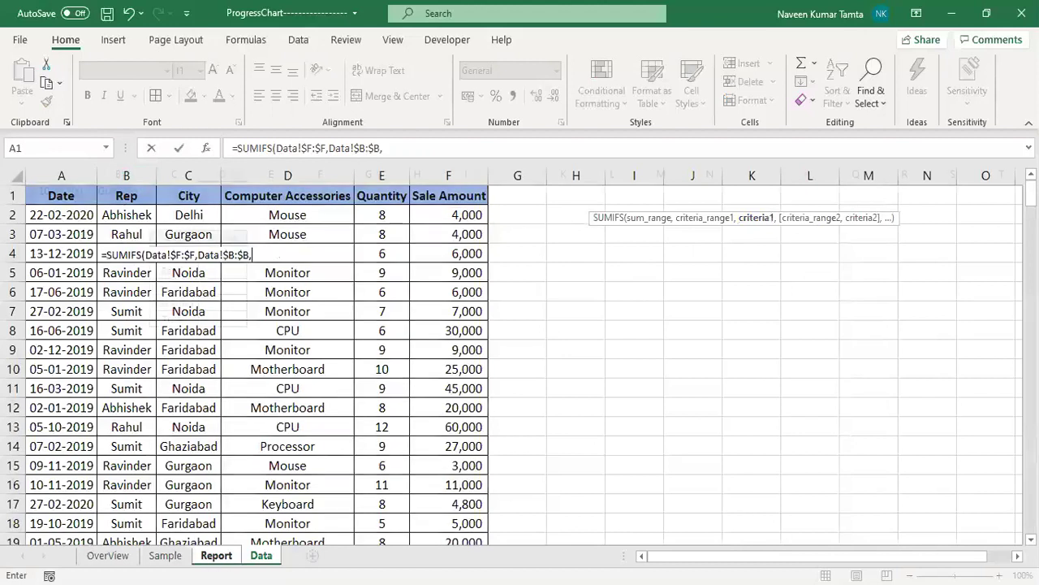
{"action": "key", "text": "Left"}
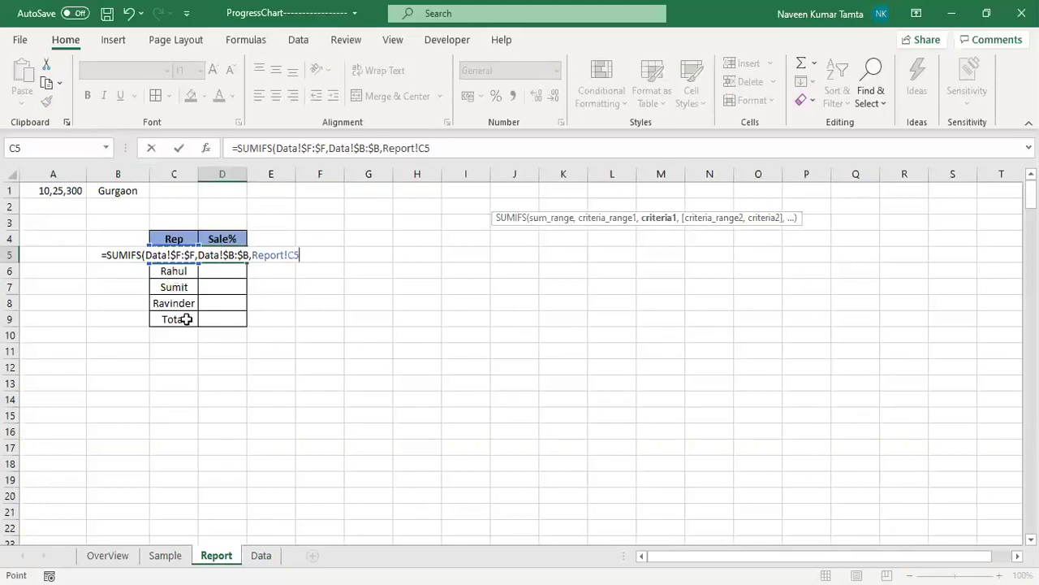
{"action": "key", "text": "F4"}
{"action": "key", "text": "F4"}
{"action": "type", "text": ","}
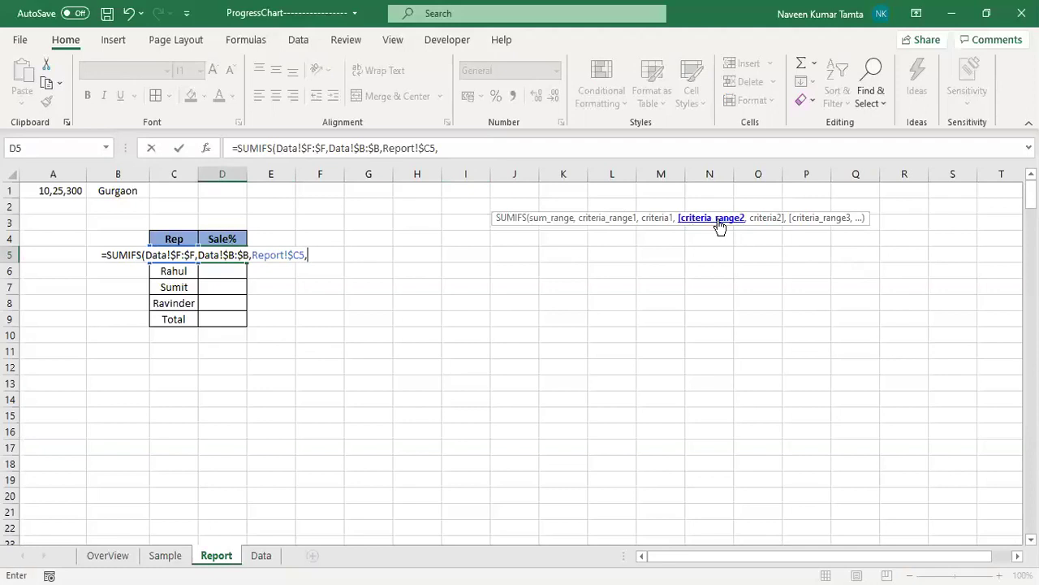
- Add the second SUMIFS condition, matching the City column Data!$C:$C to Report!$B$1, and complete the formula in D5
{"action": "left_click", "coordinate": [267, 556]}
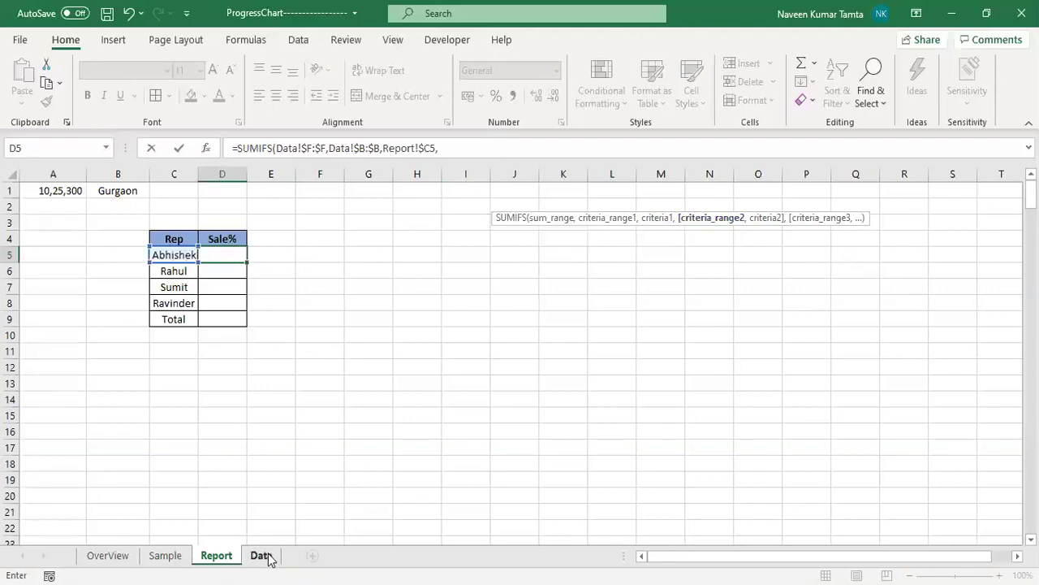
{"action": "left_click", "coordinate": [200, 169]}
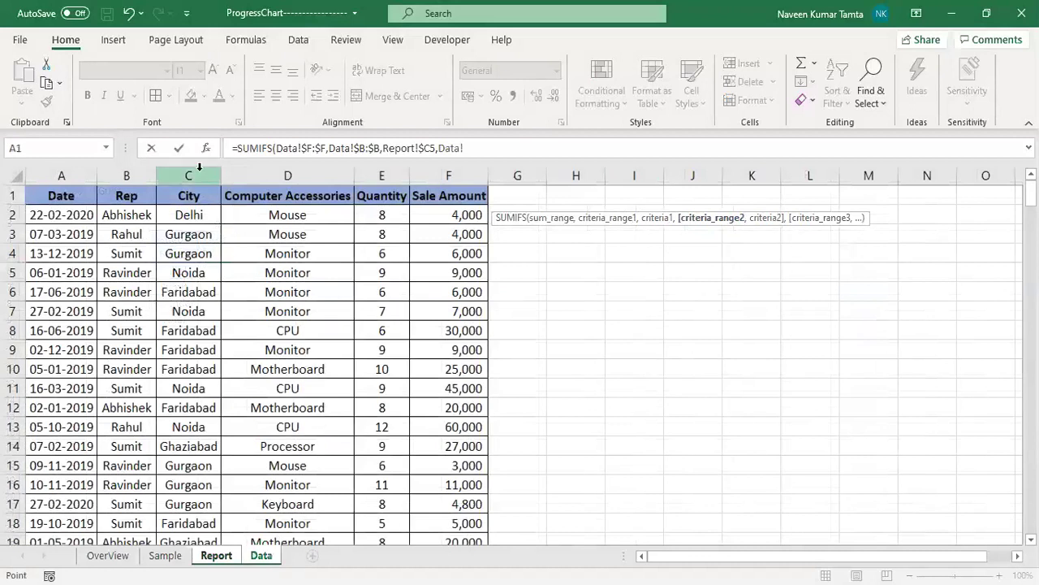
{"action": "key", "text": "F4"}
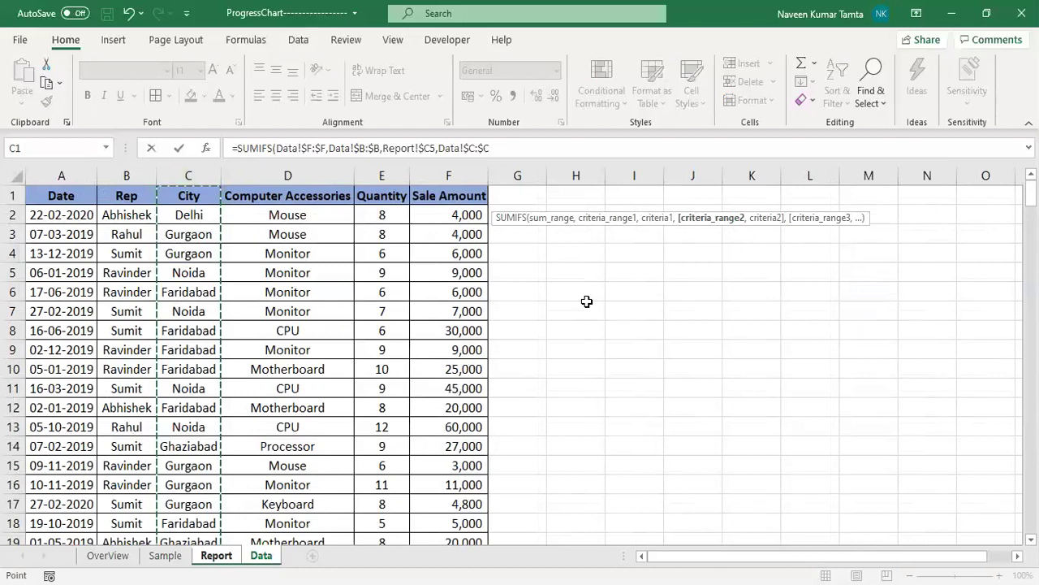
{"action": "type", "text": ","}
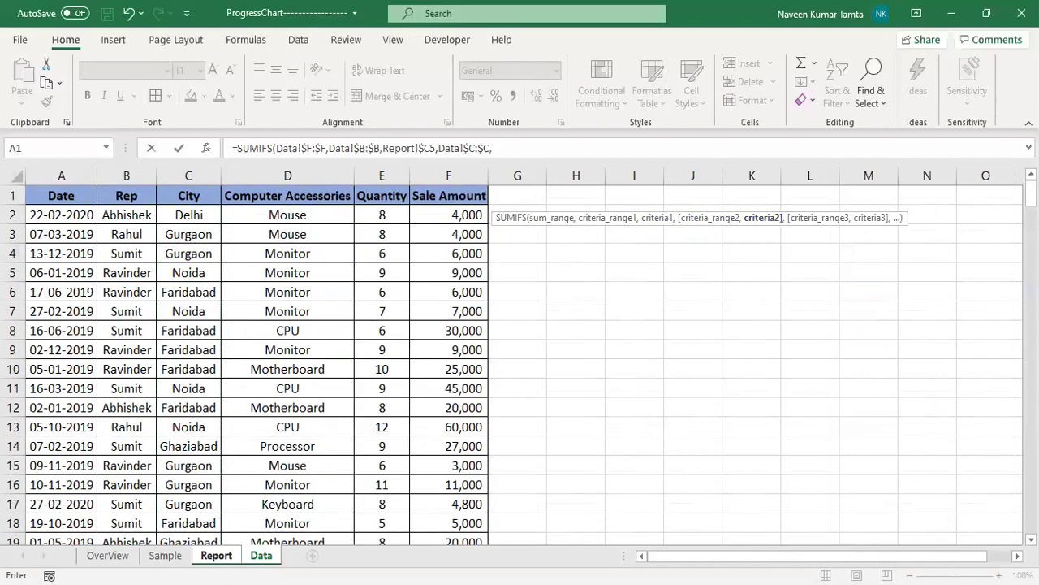
{"action": "left_click", "coordinate": [216, 556]}
{"action": "left_click", "coordinate": [118, 195]}
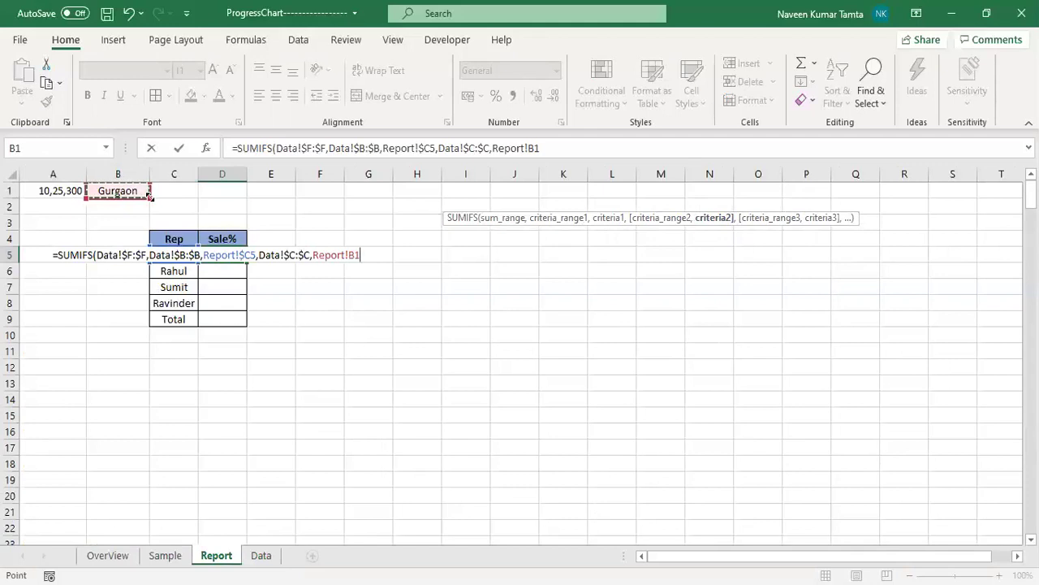
{"action": "key", "text": "F4"}
{"action": "type", "text": ")"}
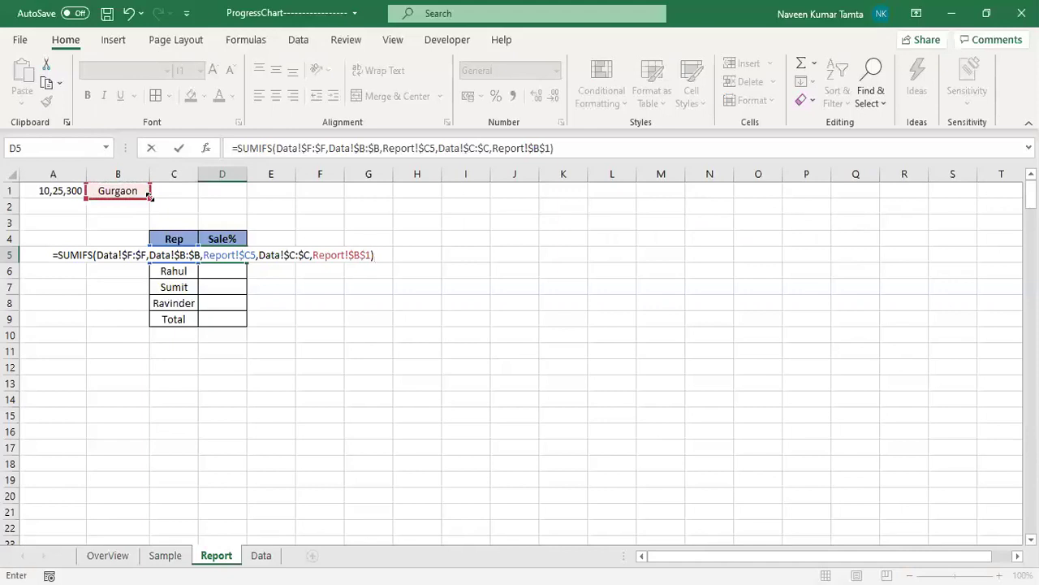
{"action": "key", "text": "ctrl+Return"}
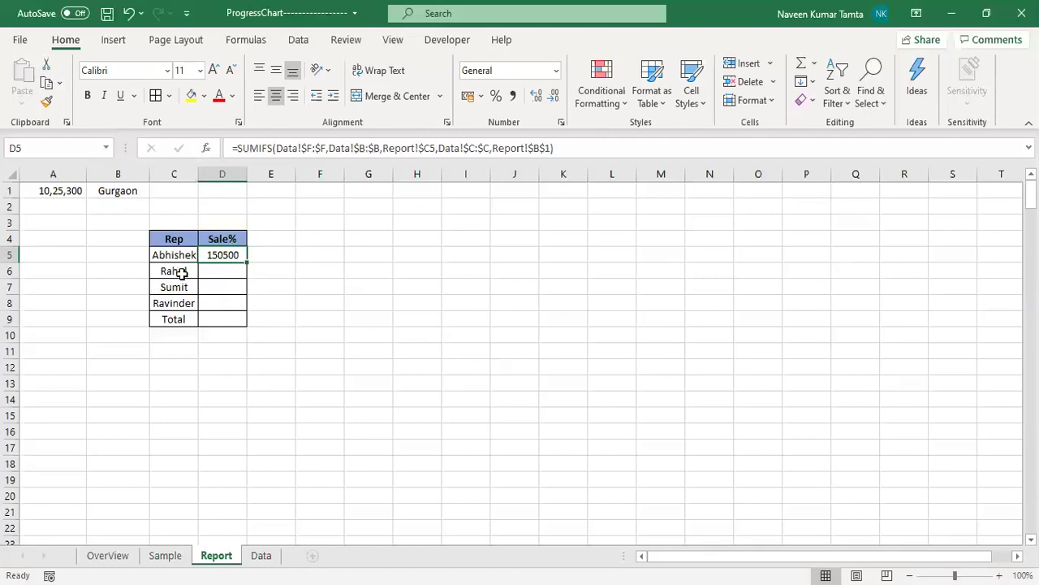
- Try calculating the first representative's share of city sales in cell H4 with the formula =D5/A1*100
{"action": "left_click", "coordinate": [410, 237]}
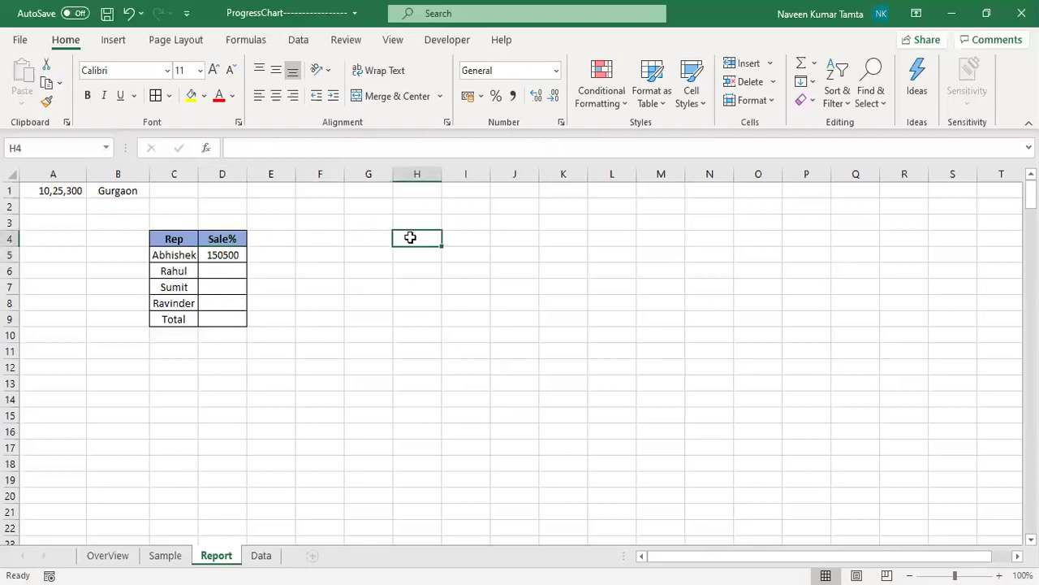
{"action": "type", "text": "="}
{"action": "key", "text": "Left"}
{"action": "key", "text": "Left"}
{"action": "key", "text": "Left"}
{"action": "key", "text": "Left"}
{"action": "key", "text": "Down"}
{"action": "type", "text": "/"}
{"action": "key", "text": "Left"}
{"action": "key", "text": "Left"}
{"action": "key", "text": "Left"}
{"action": "key", "text": "Left"}
{"action": "key", "text": "Left"}
{"action": "key", "text": "Left"}
{"action": "key", "text": "Left"}
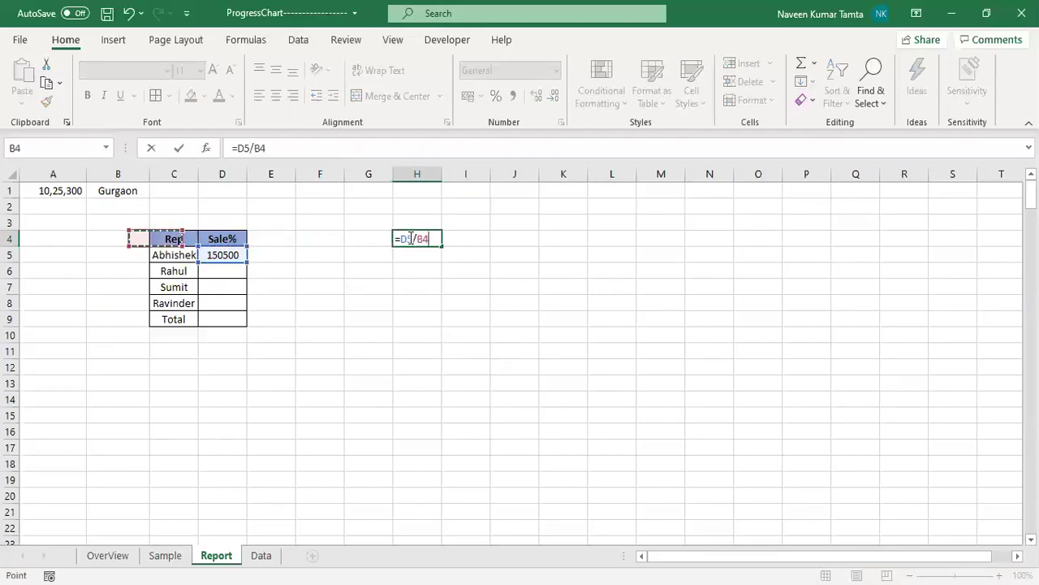
{"action": "key", "text": "Up"}
{"action": "key", "text": "Up"}
{"action": "key", "text": "Up"}
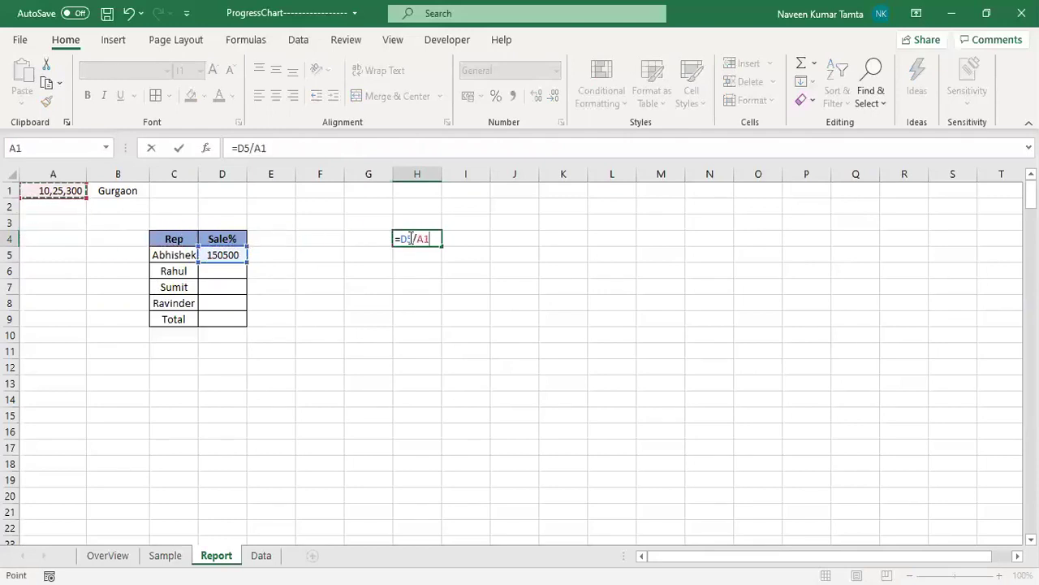
{"action": "type", "text": "*10"}
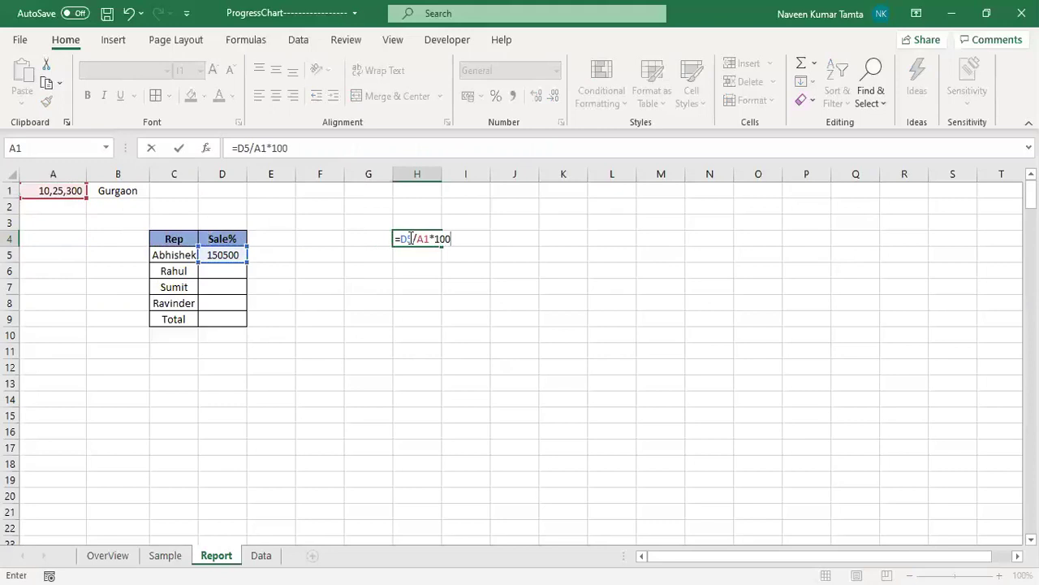
{"action": "type", "text": "0"}
{"action": "key", "text": "Return"}
- Try the percentage format on the result in H4, and clear the cell's contents
{"action": "left_click", "coordinate": [410, 238]}
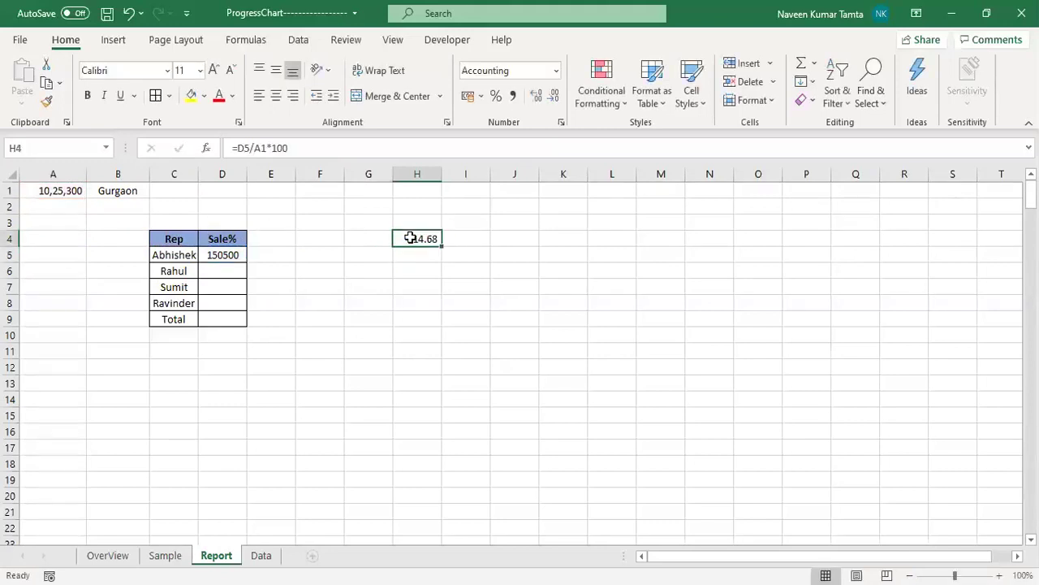
{"action": "left_click", "coordinate": [495, 96]}
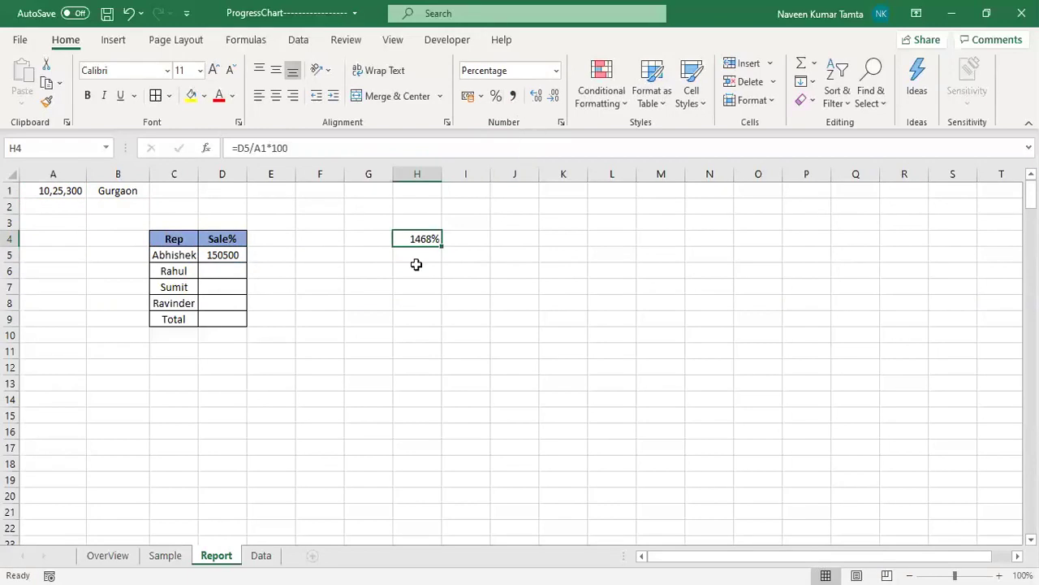
{"action": "key", "text": "Delete"}
- Calculate the first representative's share of city sales in cell G4 with =D5/A1 and format it as a percentage
{"action": "key", "text": "Left"}
{"action": "type", "text": "="}
{"action": "key", "text": "Left"}
{"action": "key", "text": "Left"}
{"action": "key", "text": "Left"}
{"action": "key", "text": "Down"}
{"action": "type", "text": "/"}
{"action": "key", "text": "Left"}
{"action": "key", "text": "Left"}
{"action": "key", "text": "Left"}
{"action": "key", "text": "Left"}
{"action": "key", "text": "Left"}
{"action": "key", "text": "Left"}
{"action": "key", "text": "Up"}
{"action": "key", "text": "Up"}
{"action": "key", "text": "Up"}
{"action": "key", "text": "Return"}
{"action": "left_click", "coordinate": [377, 239]}
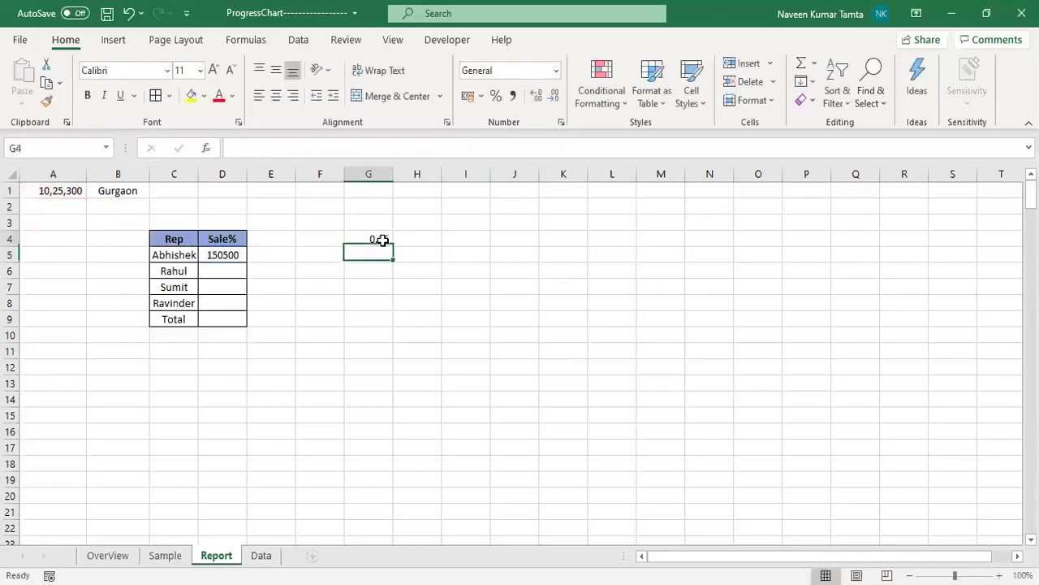
{"action": "left_click", "coordinate": [496, 96]}
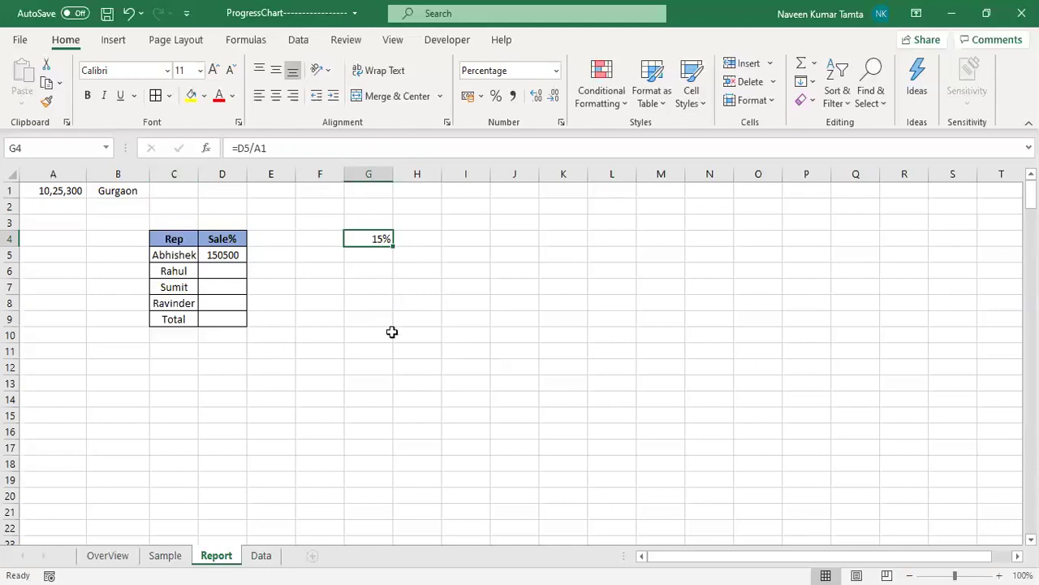
- Clear the trial calculation in G4 and divide the SUMIFS formula in D5 by the city total $A$1
{"action": "key", "text": "Delete"}
{"action": "left_click", "coordinate": [236, 255]}
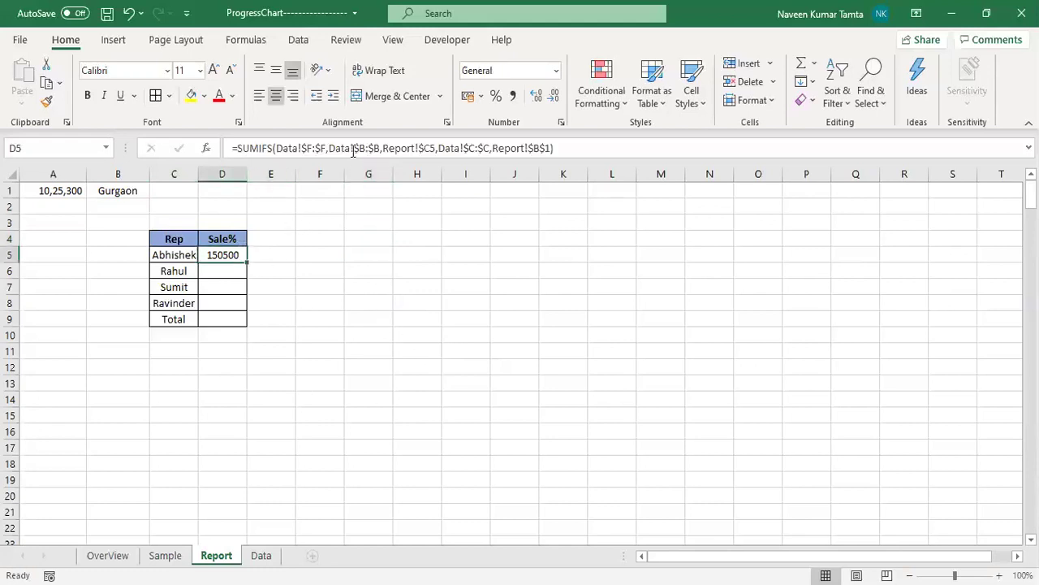
{"action": "left_click", "coordinate": [558, 148]}
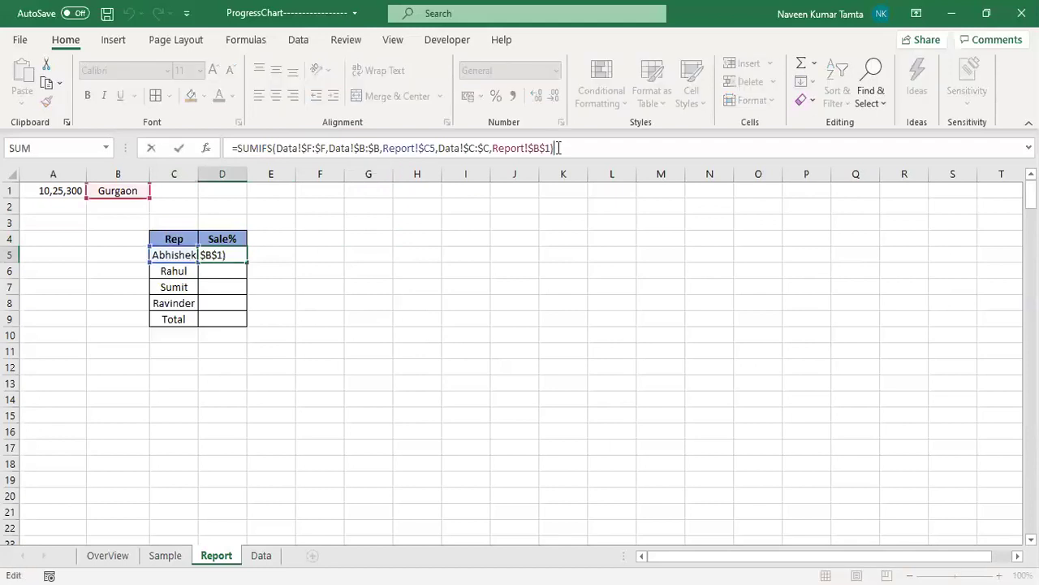
{"action": "type", "text": "/"}
{"action": "left_click", "coordinate": [74, 190]}
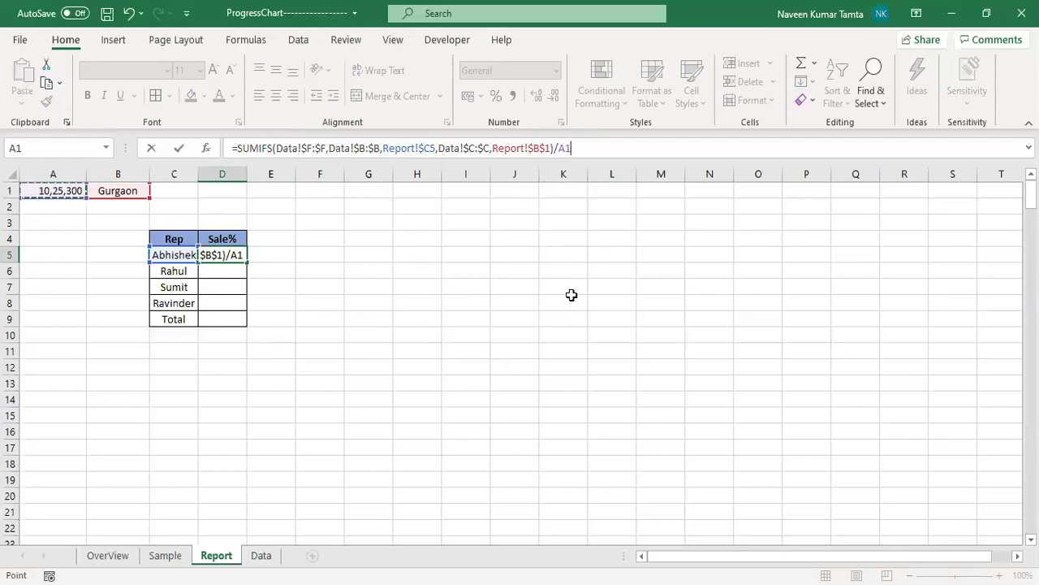
{"action": "key", "text": "F4"}
{"action": "key", "text": "ctrl+Return"}
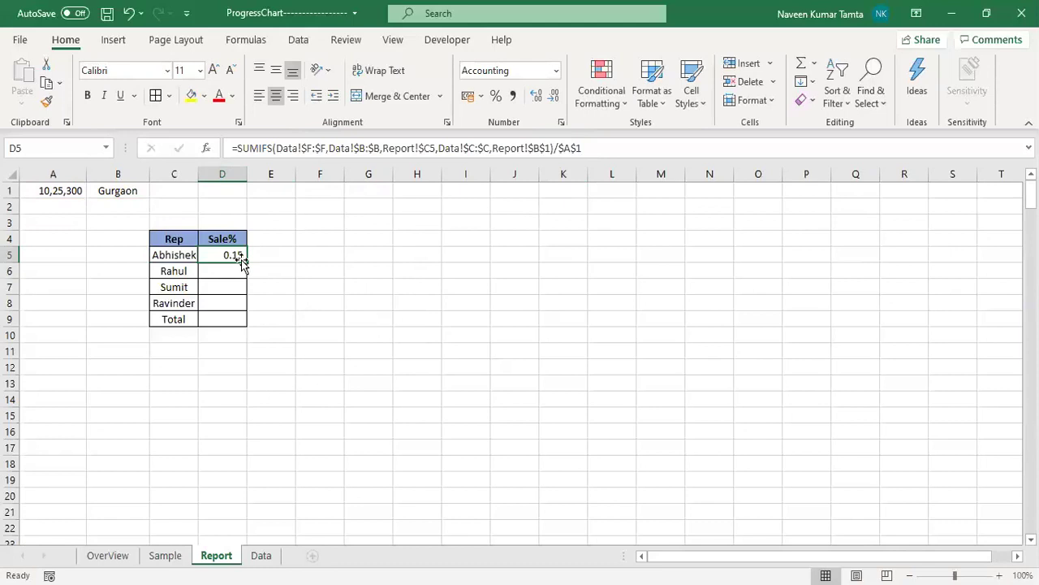
- Format D5 as a percentage and fill its formula down through D9
{"action": "left_click", "coordinate": [496, 97]}
{"action": "left_click_drag", "start_coordinate": [246, 264], "coordinate": [252, 320]}
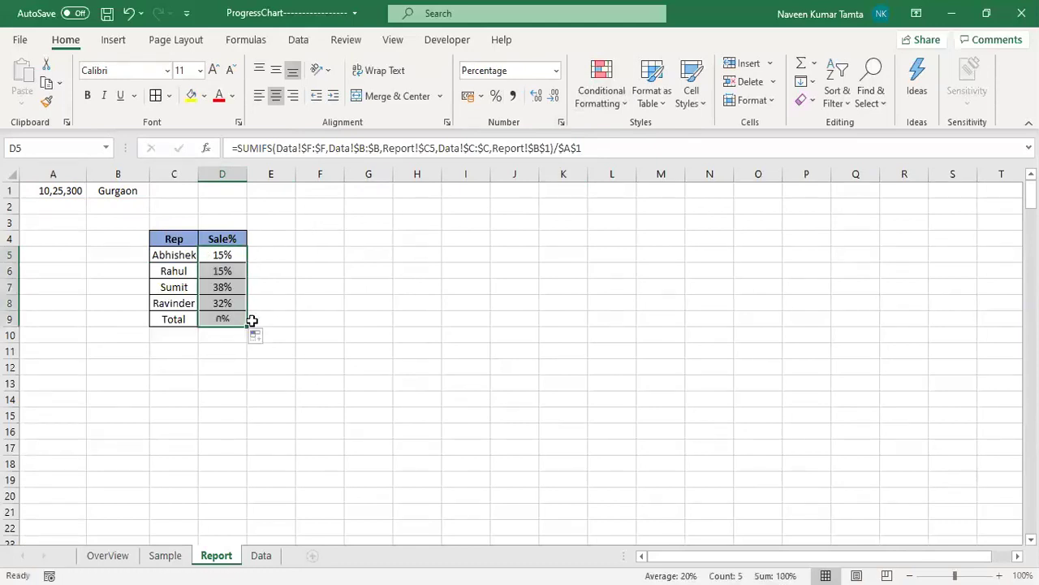
{"action": "left_click", "coordinate": [219, 254]}
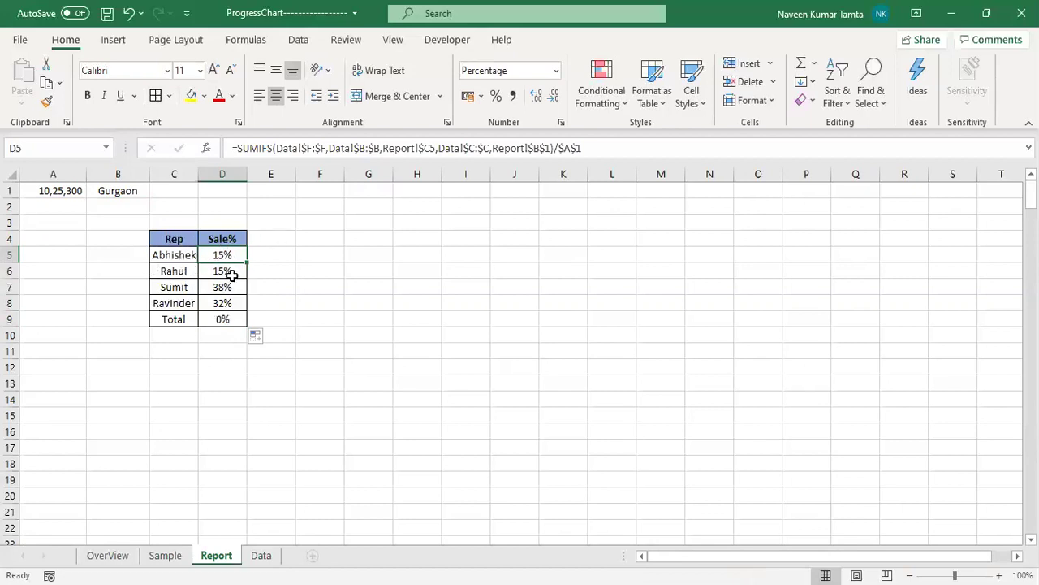
{"action": "left_click", "coordinate": [181, 301]}
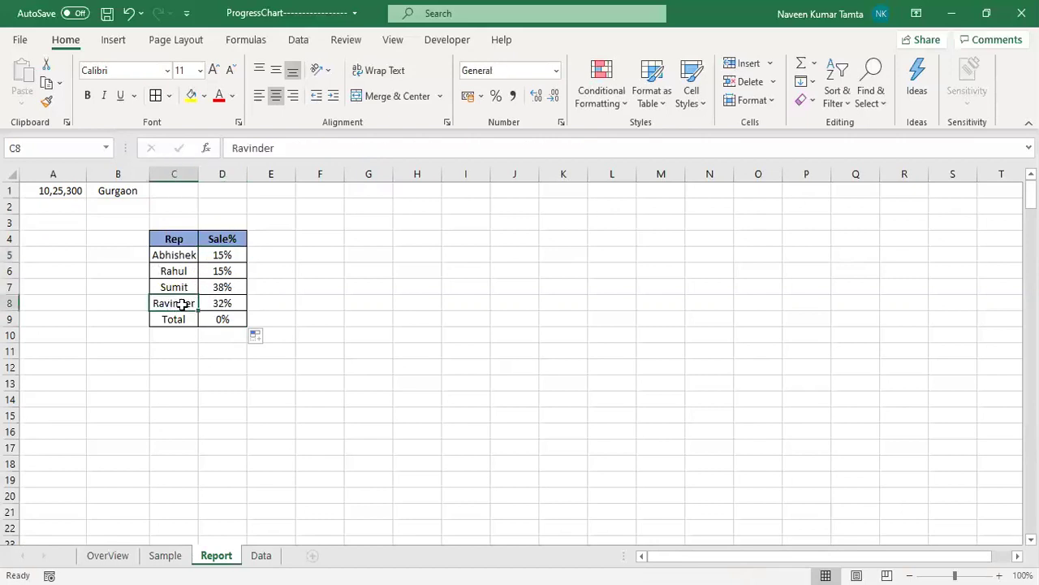
- Add the header Remaining in cell E4 beside Sale%
{"action": "left_click_drag", "start_coordinate": [174, 239], "coordinate": [217, 244]}
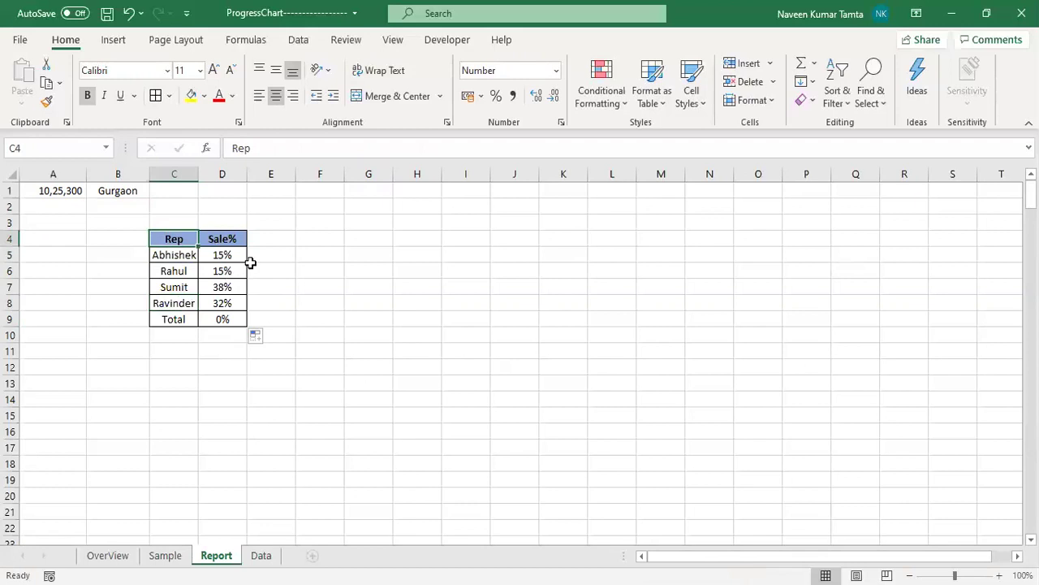
{"action": "left_click", "coordinate": [274, 235]}
{"action": "type", "text": "Remaining"}
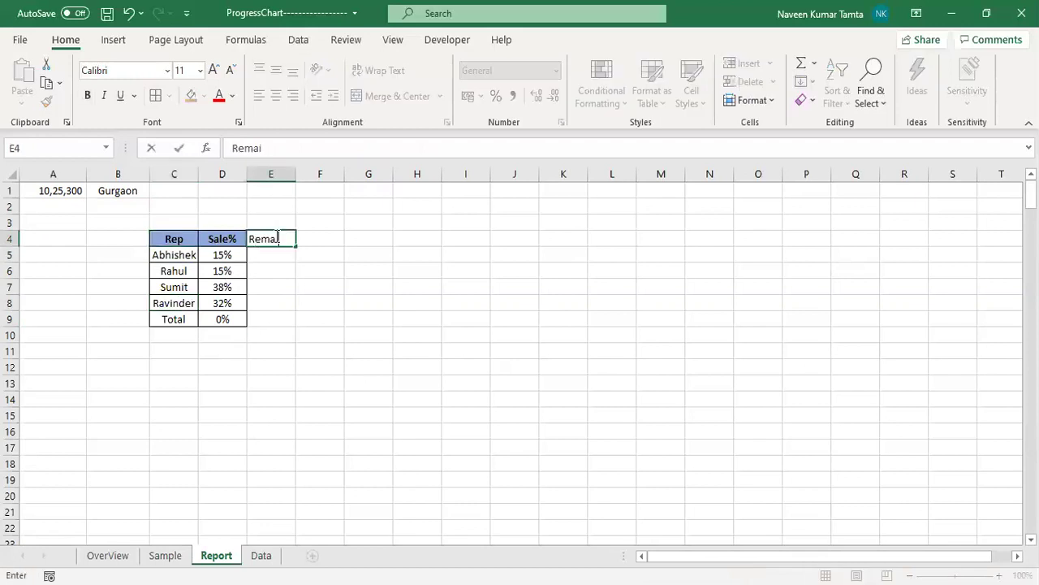
{"action": "key", "text": "Return"}
{"action": "key", "text": "Up"}
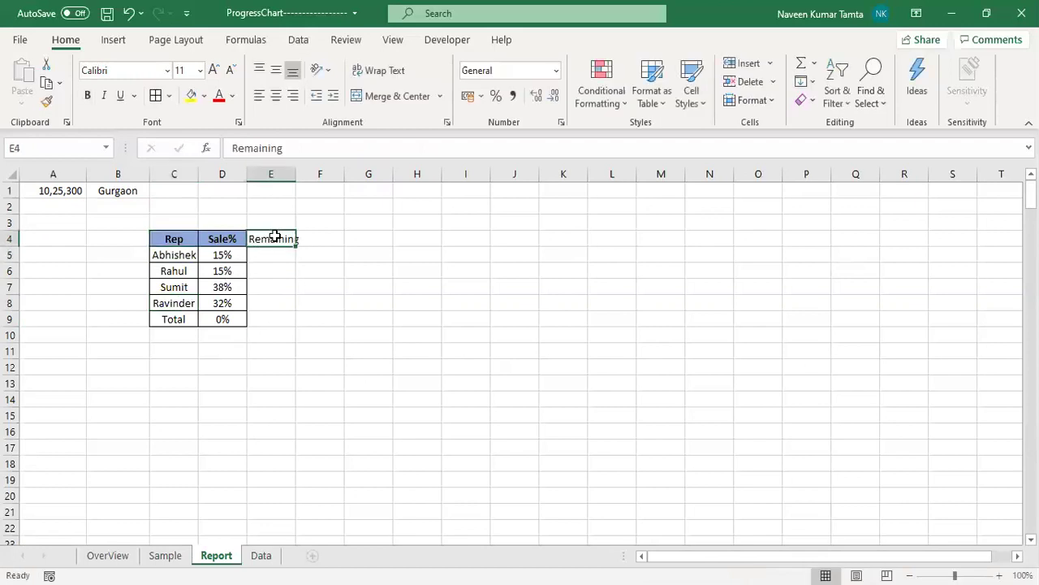
- Apply the Sale% header formatting to E4, add borders to D4:E9, and fit column E to its contents
{"action": "key", "text": "Left"}
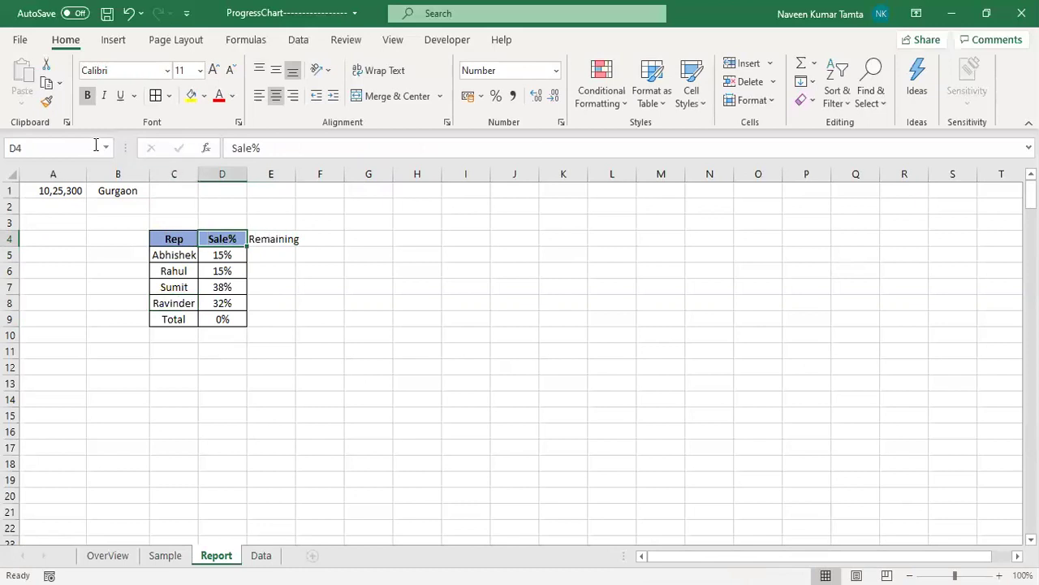
{"action": "left_click", "coordinate": [47, 101]}
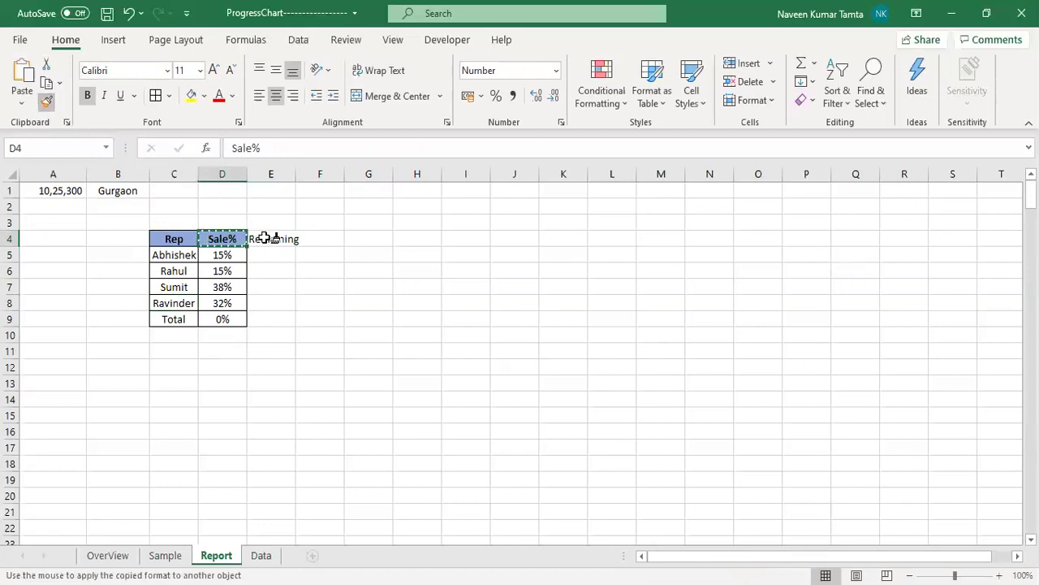
{"action": "left_click", "coordinate": [266, 238]}
{"action": "left_click_drag", "start_coordinate": [232, 235], "coordinate": [277, 323]}
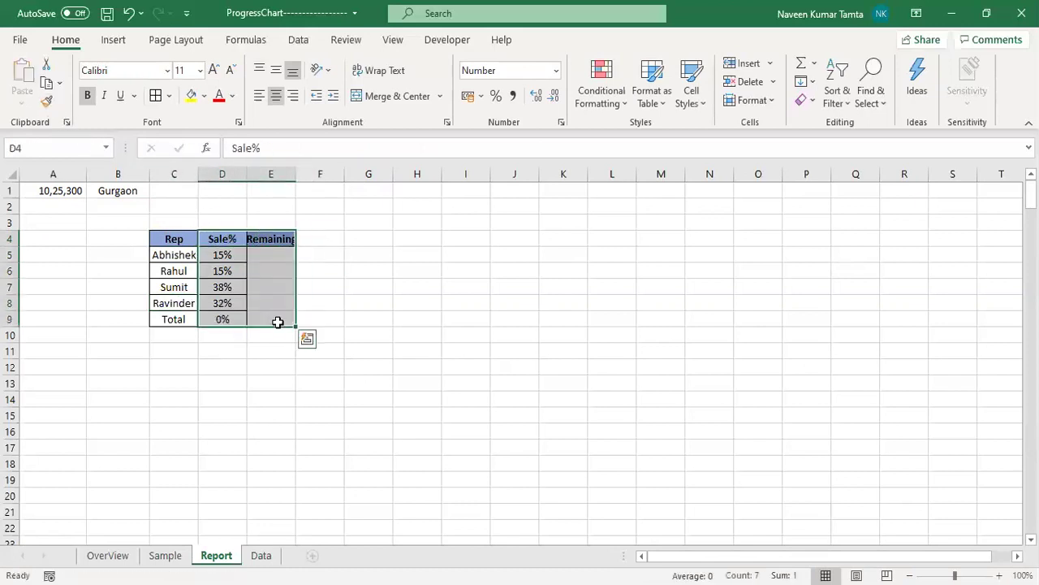
{"action": "left_click", "coordinate": [155, 95]}
{"action": "left_click", "coordinate": [272, 256]}
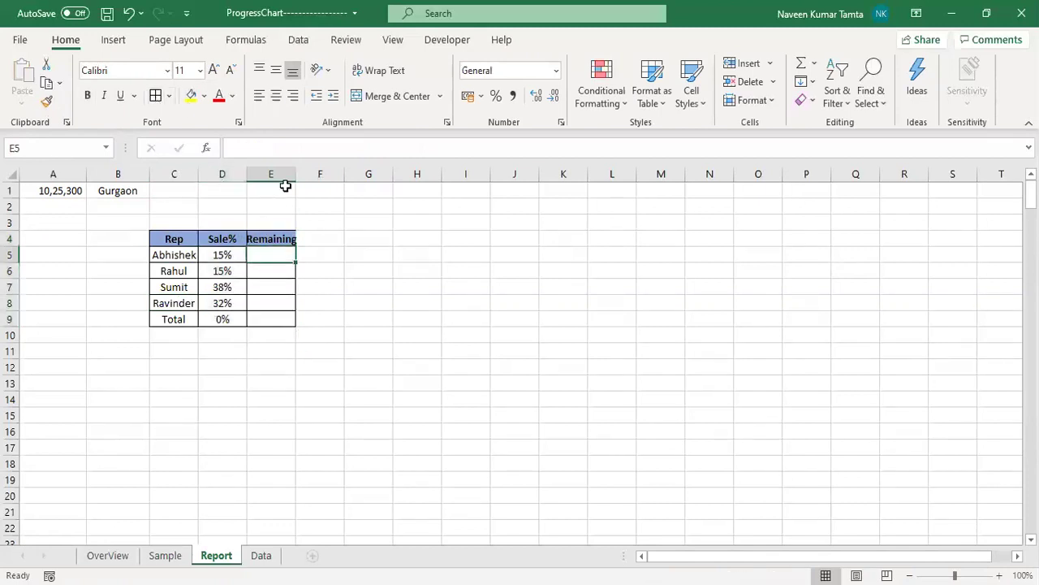
{"action": "double_click", "coordinate": [297, 175]}
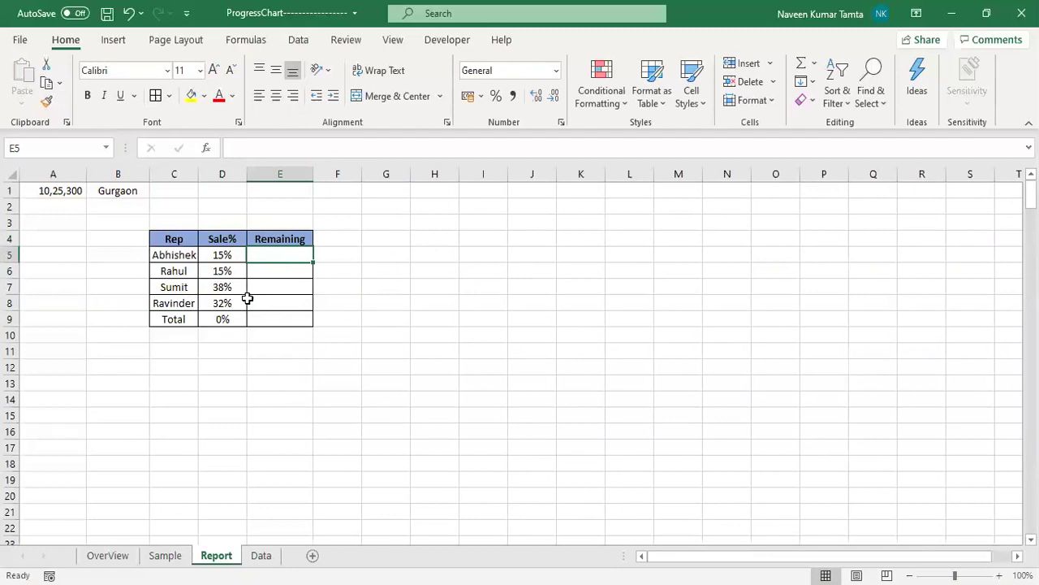
- Replace the formula in the Total row's Sale% cell D9 with =SUM(D5:D8)
{"action": "left_click", "coordinate": [216, 324]}
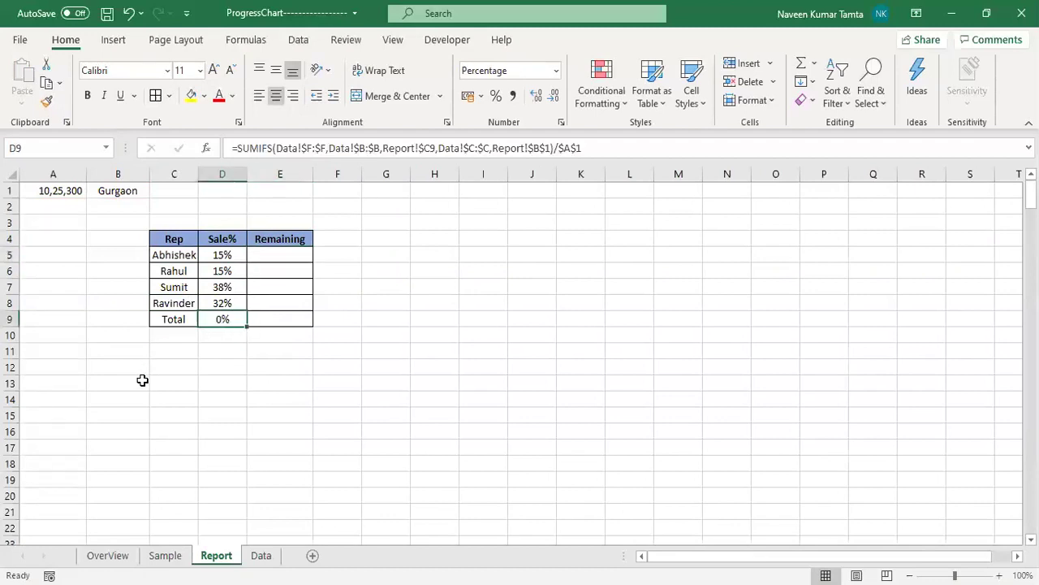
{"action": "key", "text": "Delete"}
{"action": "key", "text": "Left"}
{"action": "key", "text": "Right"}
{"action": "key", "text": "Up"}
{"action": "key", "text": "shift+Up"}
{"action": "key", "text": "shift+Up"}
{"action": "key", "text": "shift+Up"}
{"action": "key", "text": "Down"}
{"action": "type", "text": "="}
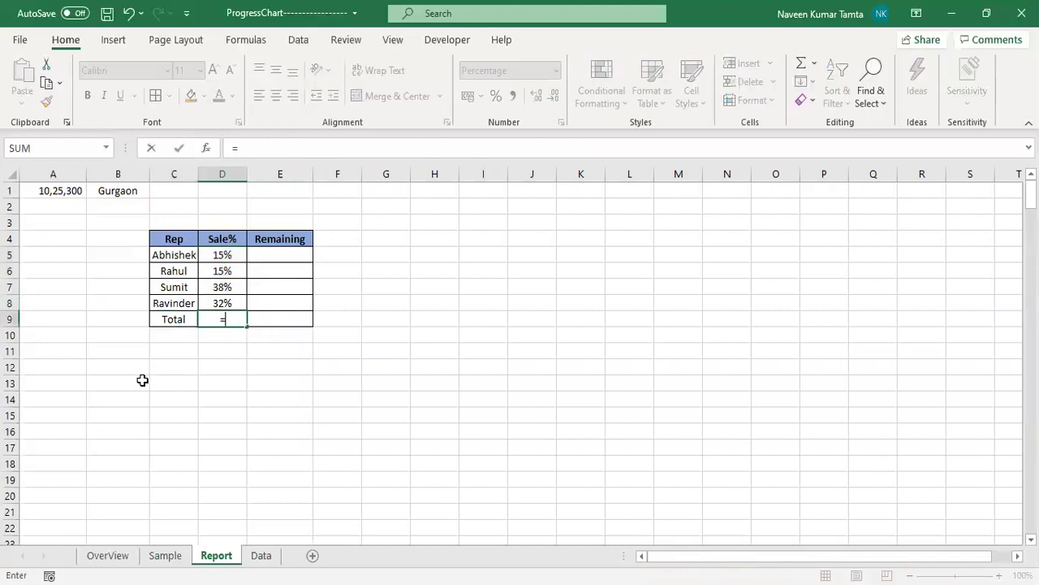
{"action": "type", "text": "SUM("}
{"action": "key", "text": "Up"}
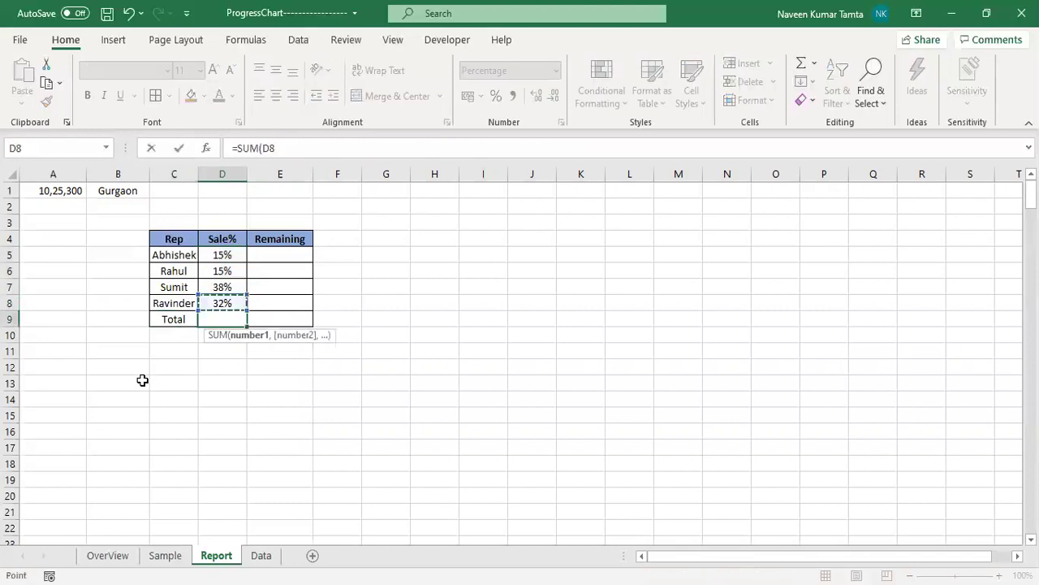
{"action": "key", "text": "shift+Up"}
{"action": "key", "text": "shift+Up"}
{"action": "key", "text": "shift+Up"}
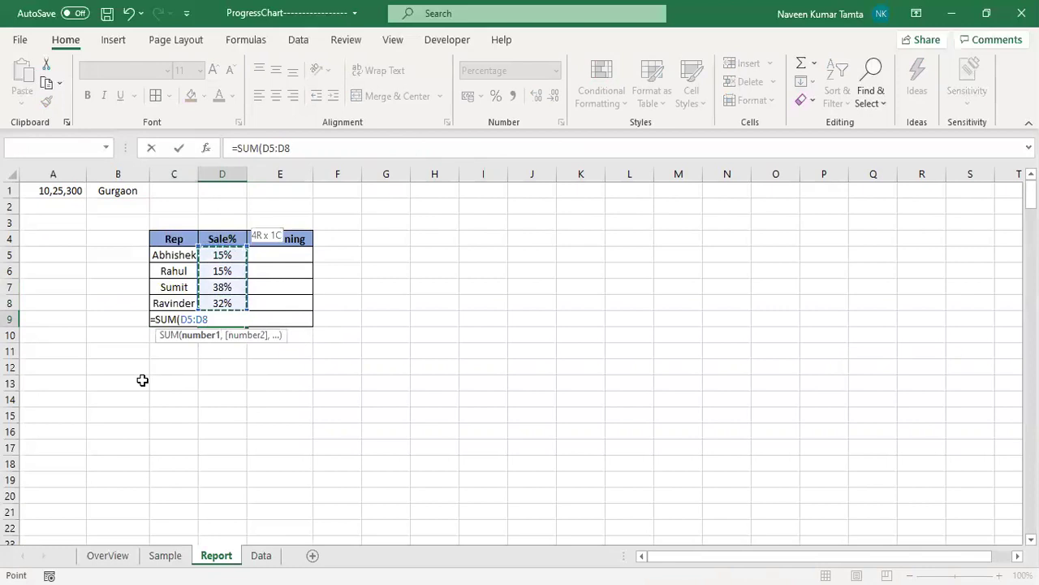
{"action": "key", "text": "ctrl+Return"}
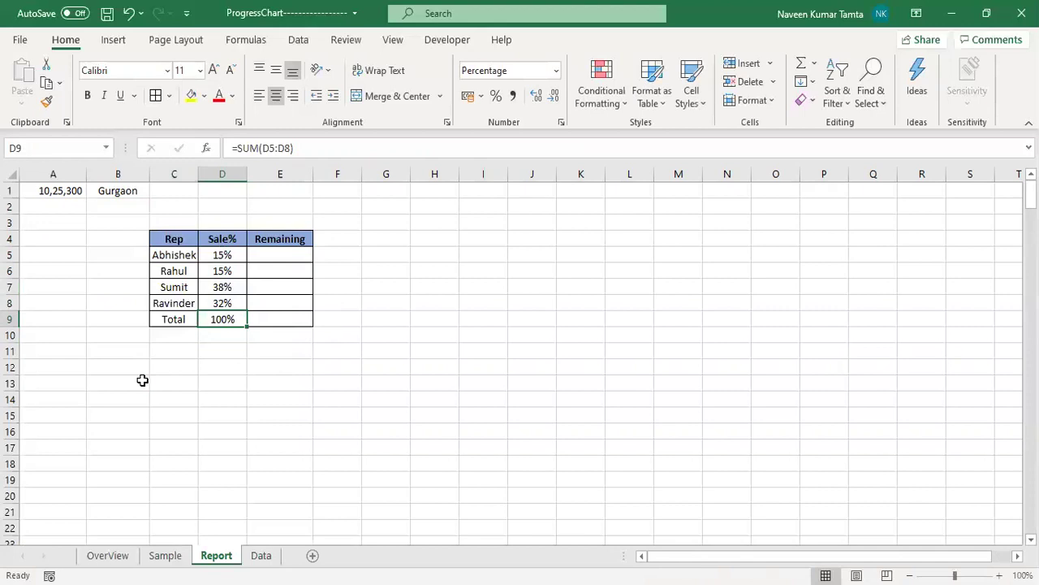
- Calculate the first representative's remaining percentage in E5 with =$D$9-$D5
{"action": "key", "text": "Up"}
{"action": "key", "text": "Up"}
{"action": "key", "text": "Up"}
{"action": "key", "text": "Up"}
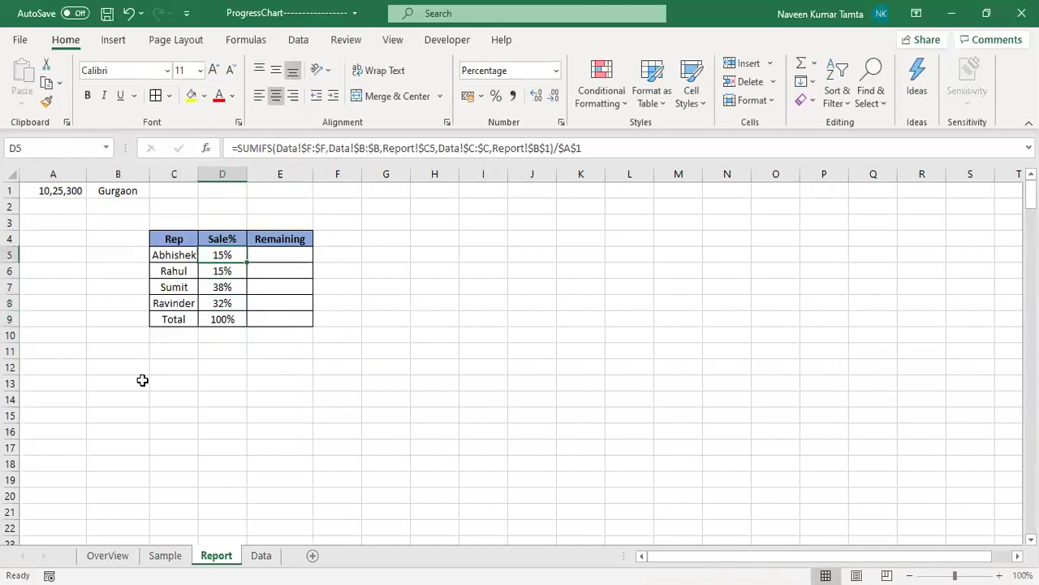
{"action": "key", "text": "Right"}
{"action": "type", "text": "="}
{"action": "key", "text": "Left"}
{"action": "key", "text": "Down"}
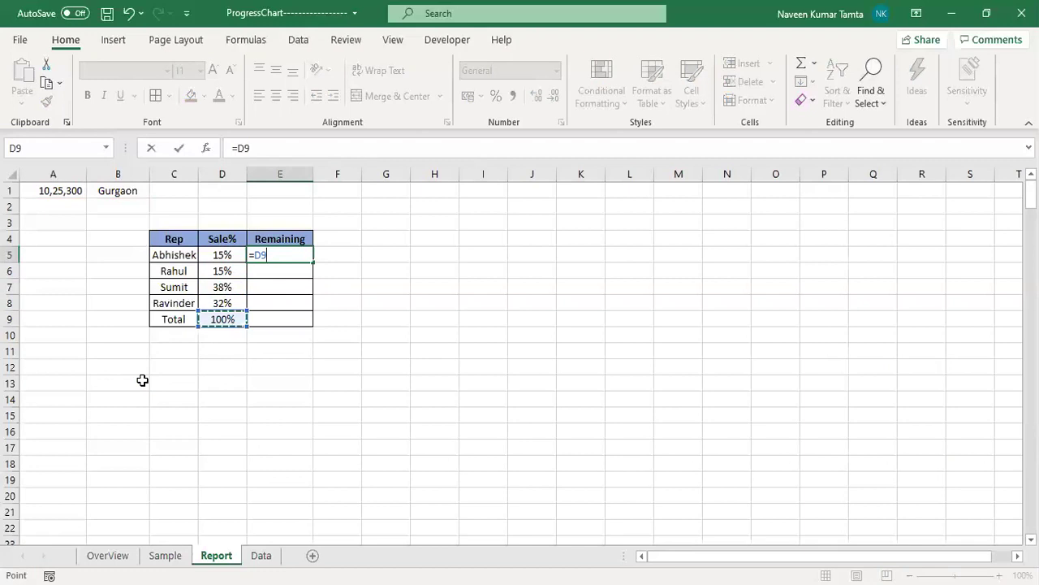
{"action": "key", "text": "F4"}
{"action": "type", "text": "-"}
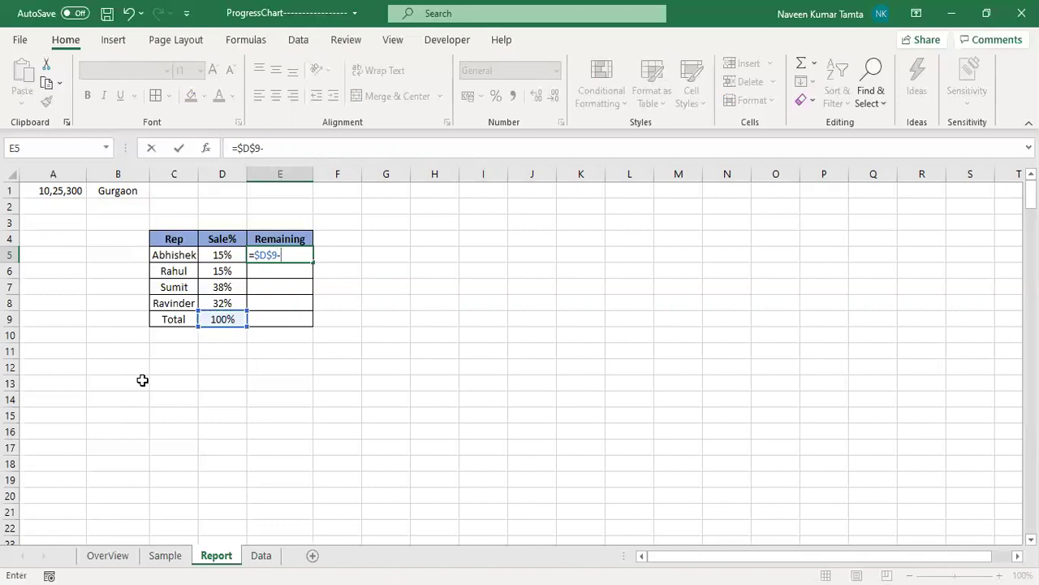
{"action": "left_click", "coordinate": [222, 252]}
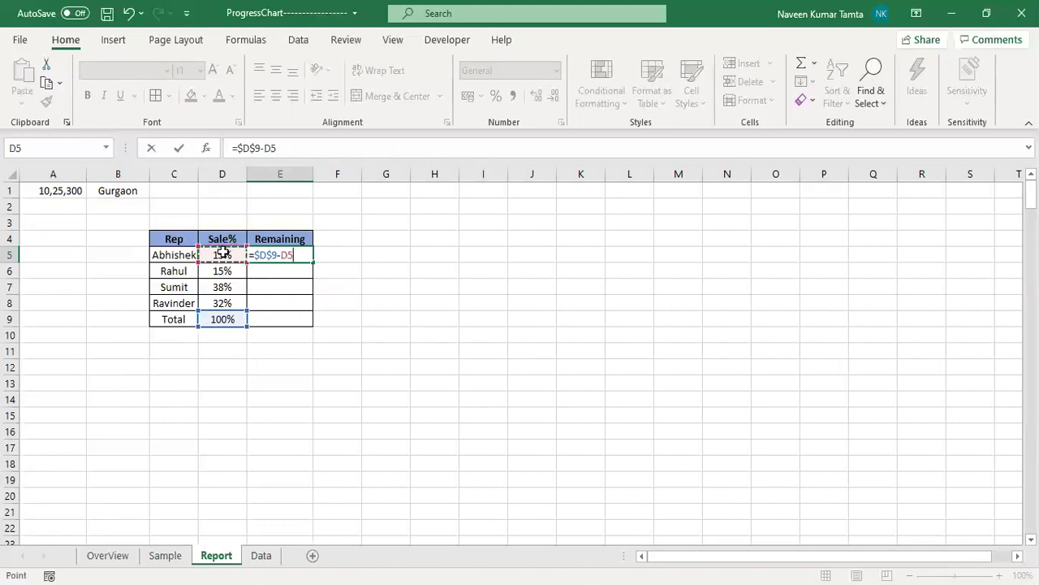
{"action": "key", "text": "F4"}
{"action": "key", "text": "F4"}
{"action": "key", "text": "F4"}
{"action": "key", "text": "ctrl+Return"}
- Fill the Remaining formula from E5 down through E9
{"action": "key", "text": "shift+Down"}
{"action": "key", "text": "shift+Down"}
{"action": "key", "text": "shift+Down"}
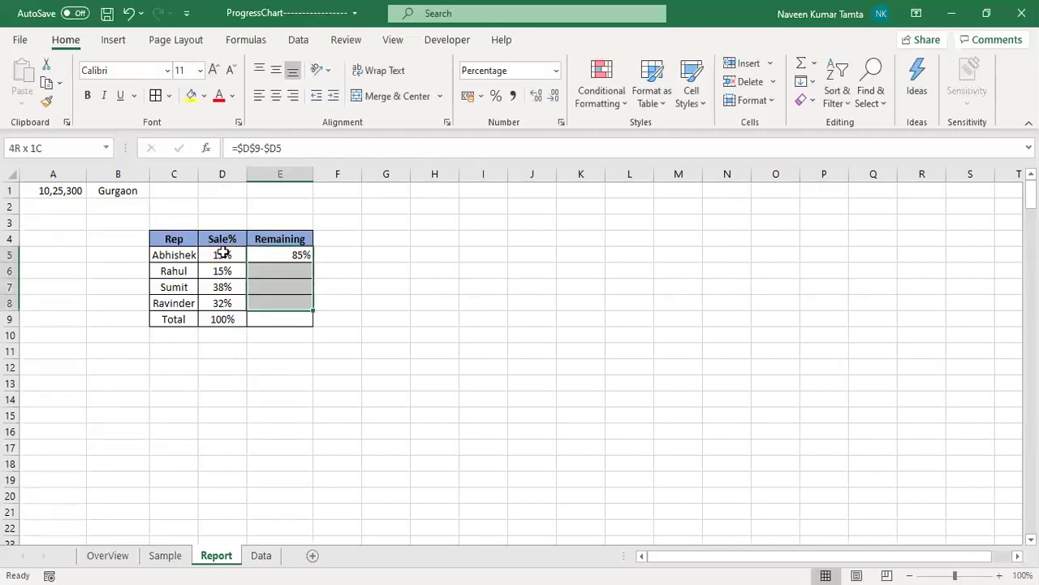
{"action": "key", "text": "shift+Down"}
{"action": "key", "text": "ctrl+d"}
{"action": "key", "text": "Down"}
{"action": "key", "text": "Up"}
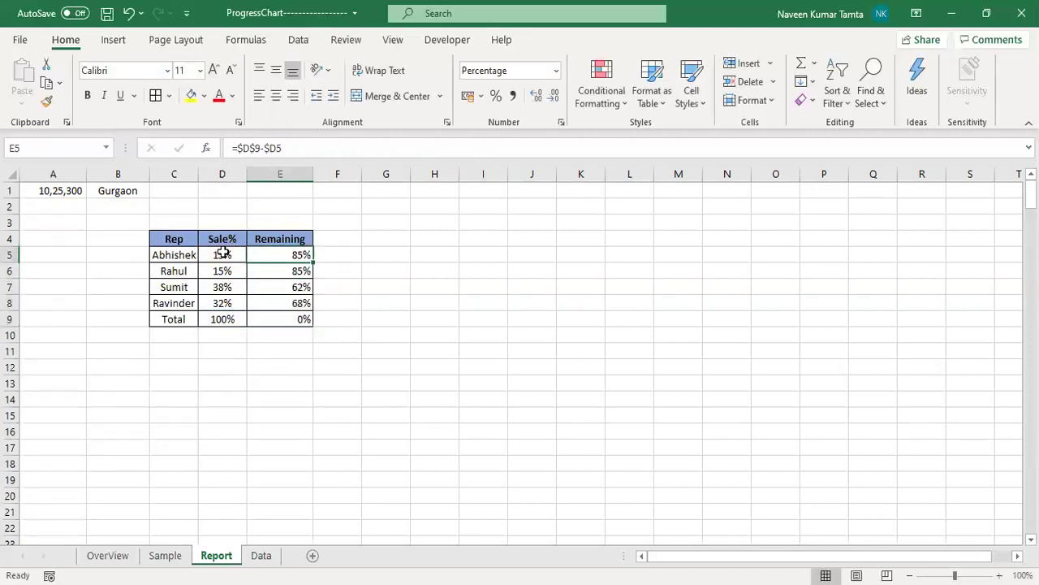
- Review the formulas behind the Sale%, Total and Remaining cells of the report table
{"action": "key", "text": "Left"}
{"action": "key", "text": "Left"}
{"action": "key", "text": "Right"}
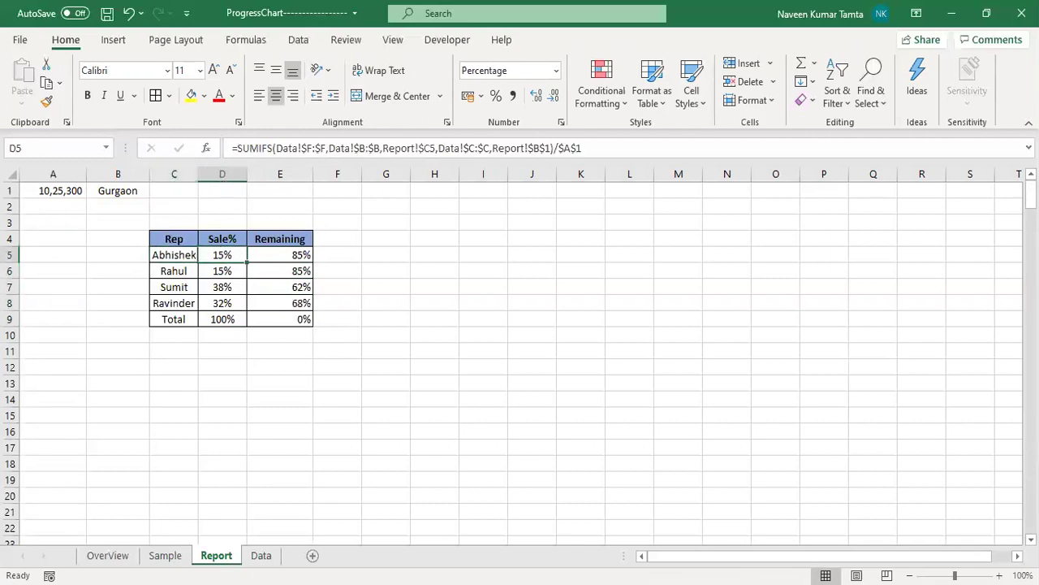
{"action": "key", "text": "Left"}
{"action": "key", "text": "Right"}
{"action": "key", "text": "Down"}
{"action": "key", "text": "Down"}
{"action": "key", "text": "Down"}
{"action": "key", "text": "Down"}
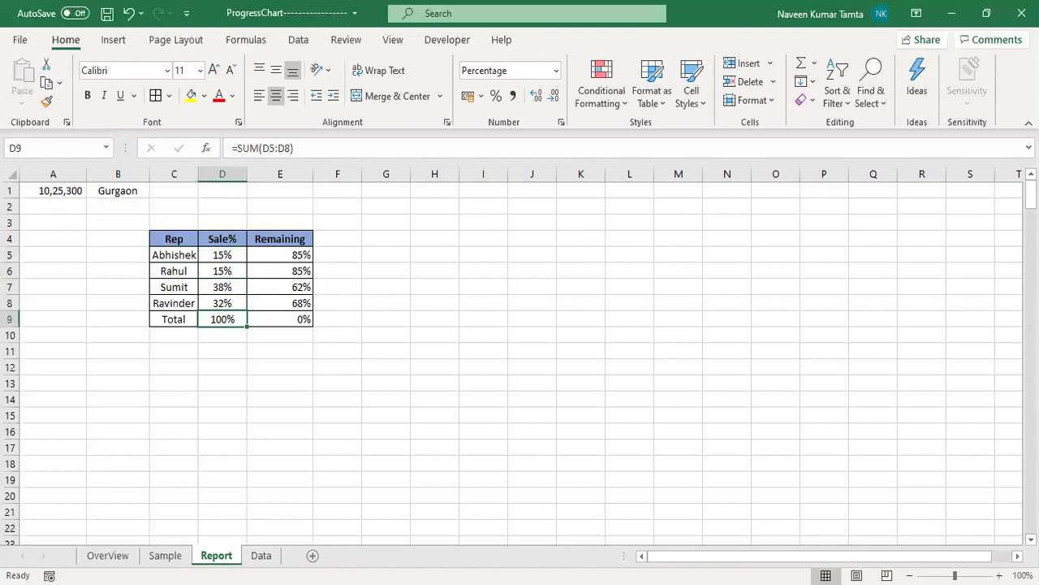
{"action": "key", "text": "Up"}
{"action": "key", "text": "Up"}
{"action": "key", "text": "Up"}
{"action": "key", "text": "Up"}
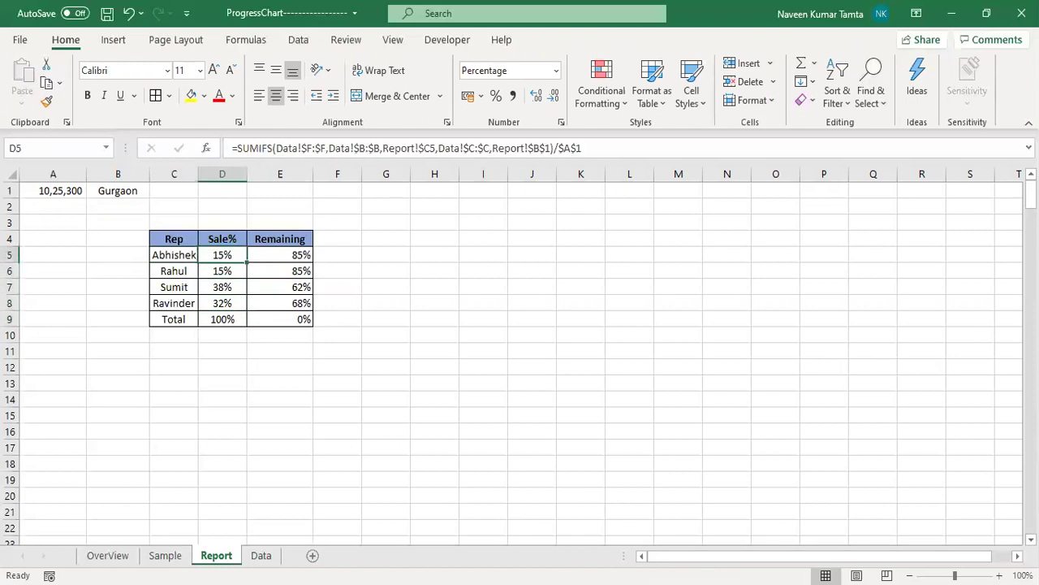
{"action": "key", "text": "Right"}
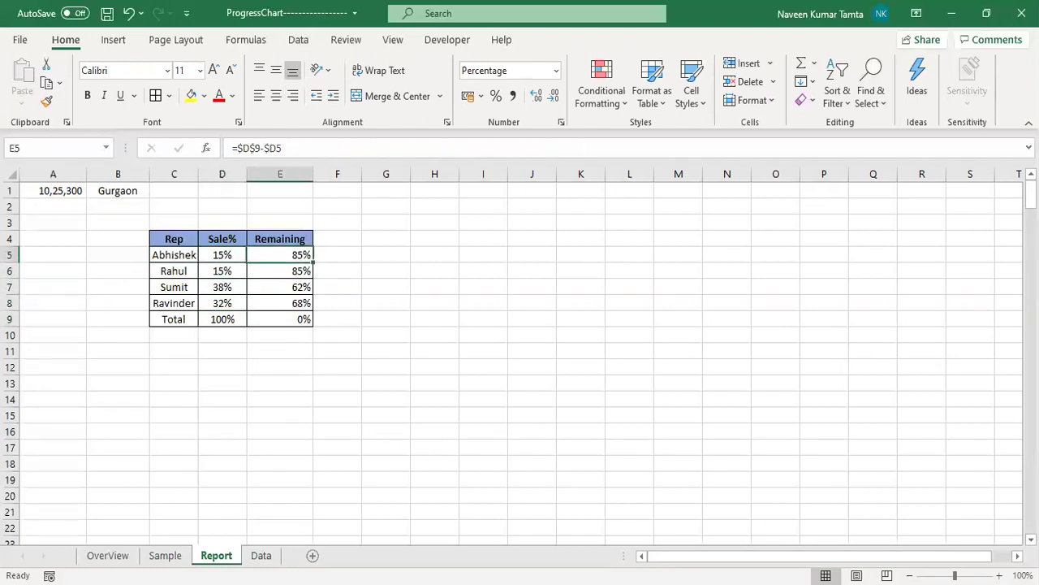
{"action": "key", "text": "Left"}
{"action": "key", "text": "Down"}
{"action": "key", "text": "Down"}
{"action": "key", "text": "Right"}
{"action": "key", "text": "Down"}
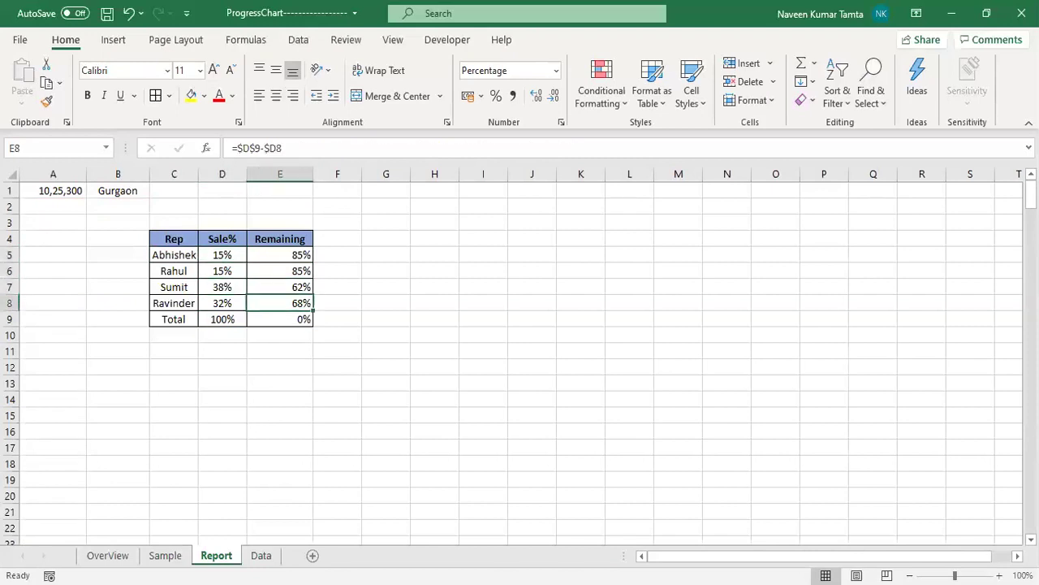
- Center the contents of the whole report table C4:E9 horizontally
{"action": "key", "text": "Up"}
{"action": "key", "text": "Up"}
{"action": "key", "text": "Up"}
{"action": "key", "text": "Up"}
{"action": "key", "text": "Left"}
{"action": "key", "text": "Left"}
{"action": "key", "text": "ctrl+shift+Right"}
{"action": "key", "text": "ctrl+shift+Down"}
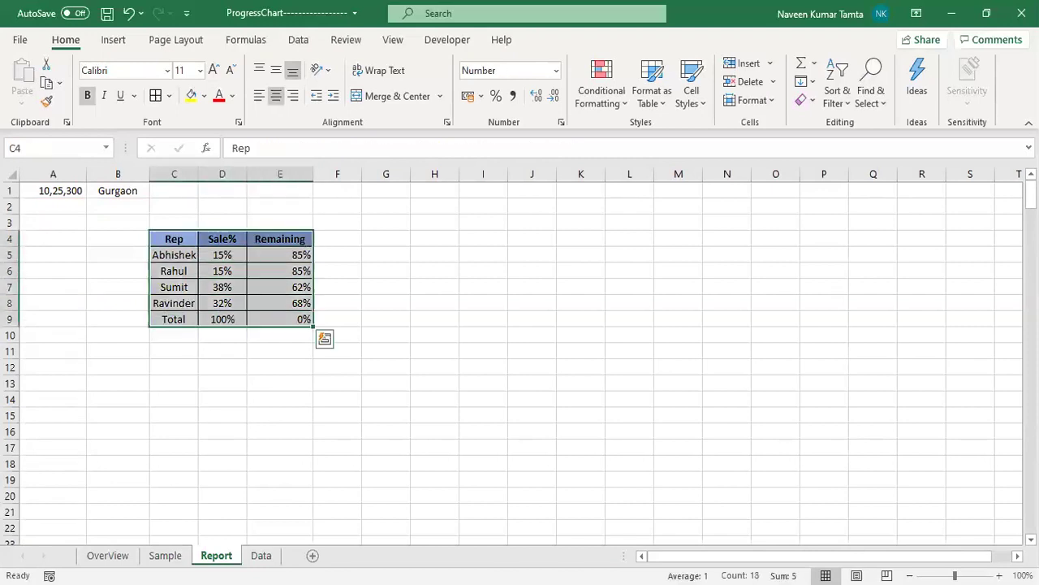
{"action": "key", "text": "alt+h"}
{"action": "key", "text": "a"}
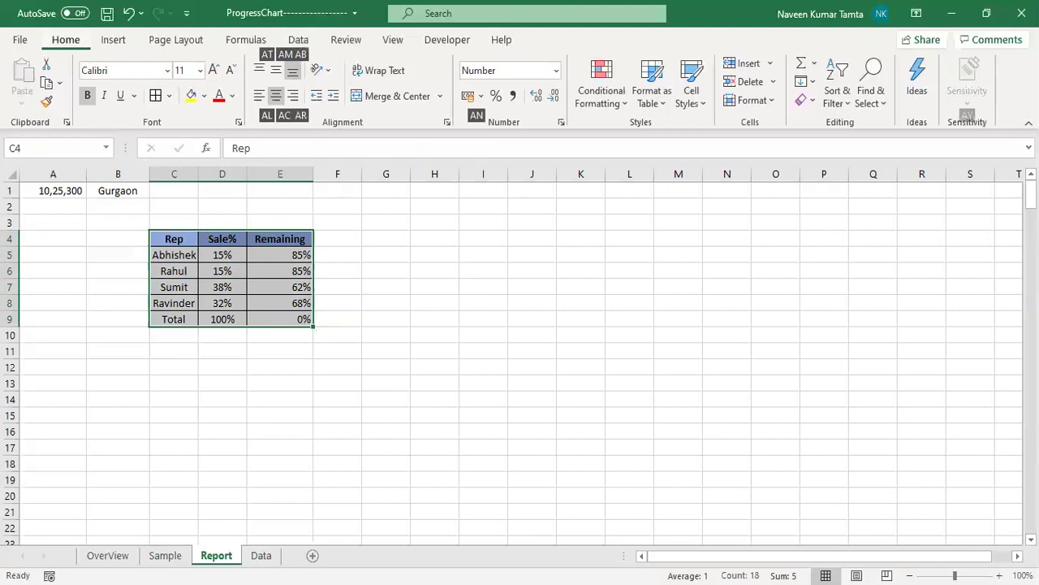
{"action": "key", "text": "c"}
{"action": "key", "text": "alt+h"}
{"action": "key", "text": "a"}
{"action": "key", "text": "c"}
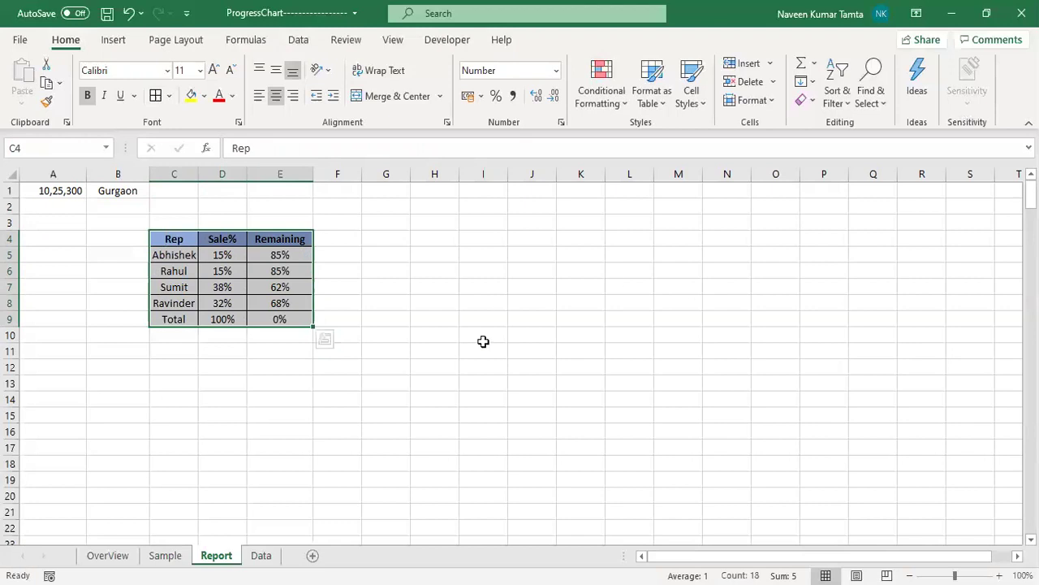
{"action": "left_click", "coordinate": [536, 236]}
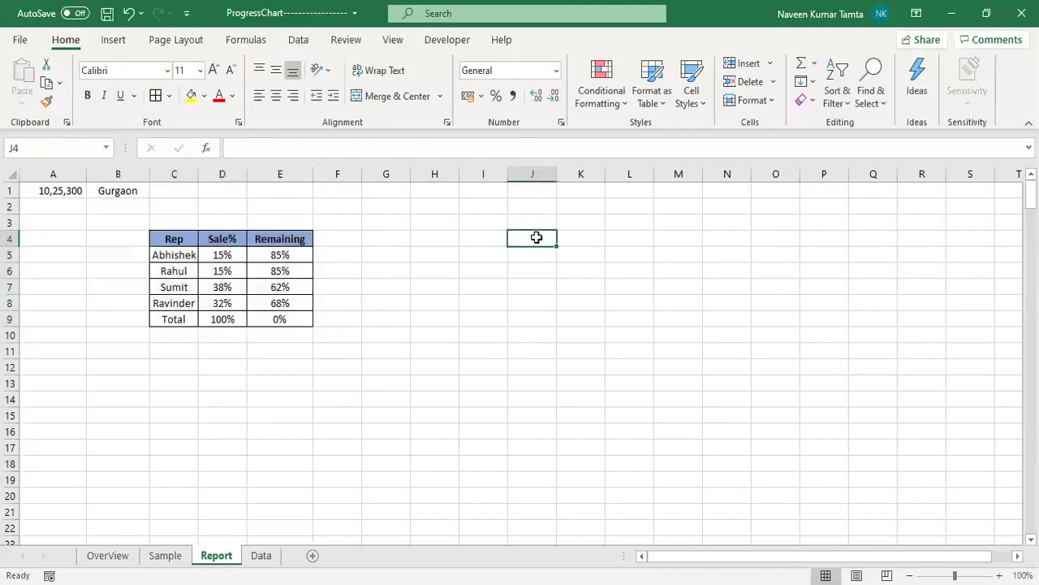
- Insert an empty doughnut chart, shrink it and place it beside the report table over about G3:K10
{"action": "left_click", "coordinate": [503, 238]}
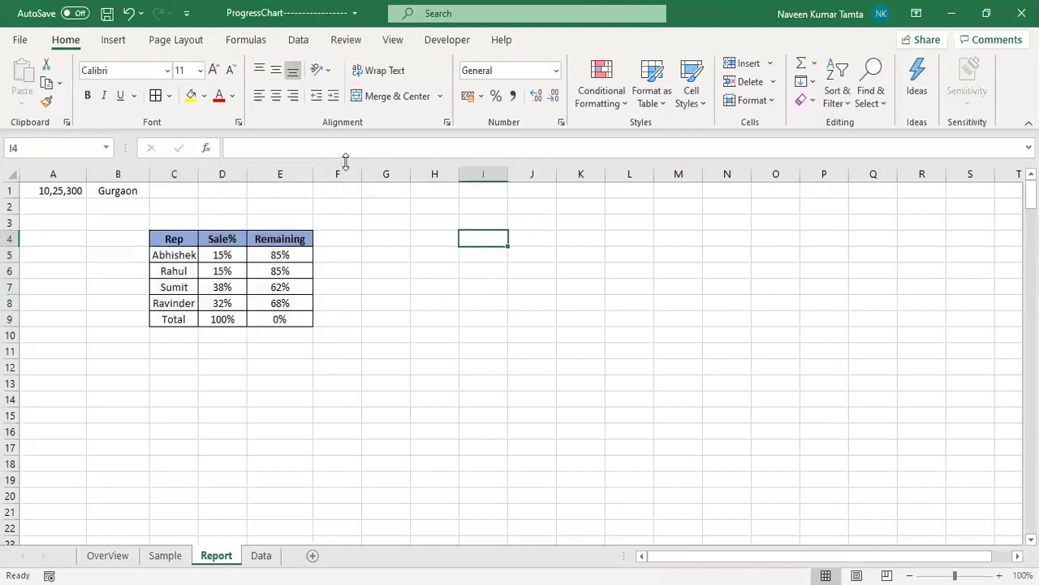
{"action": "left_click", "coordinate": [110, 41]}
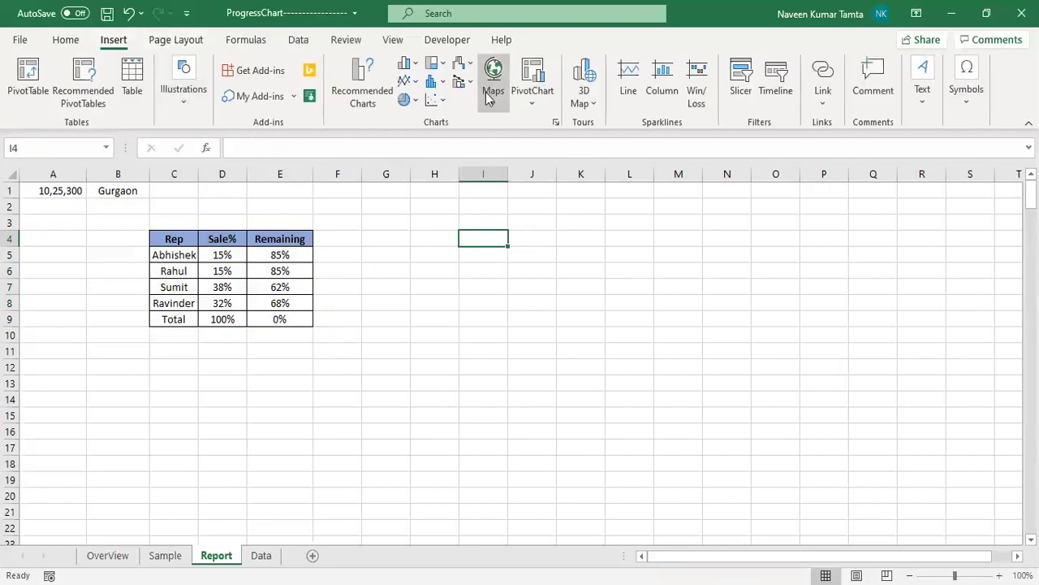
{"action": "left_click", "coordinate": [417, 101]}
{"action": "left_click", "coordinate": [417, 303]}
{"action": "left_click_drag", "start_coordinate": [340, 363], "coordinate": [407, 367]}
{"action": "left_click_drag", "start_coordinate": [553, 478], "coordinate": [552, 382]}
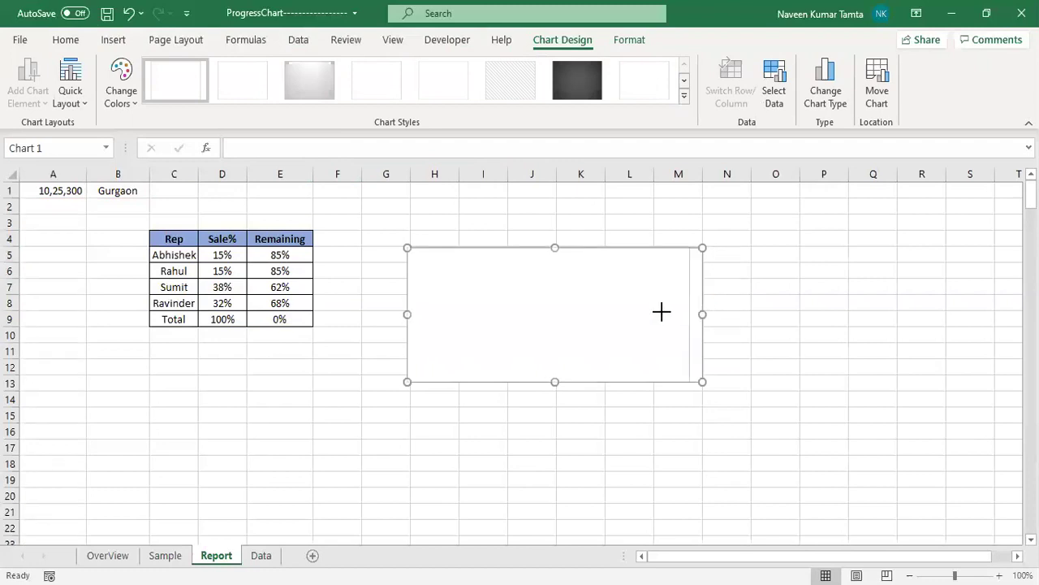
{"action": "left_click_drag", "start_coordinate": [666, 312], "coordinate": [622, 313]}
{"action": "left_click_drag", "start_coordinate": [487, 288], "coordinate": [443, 250]}
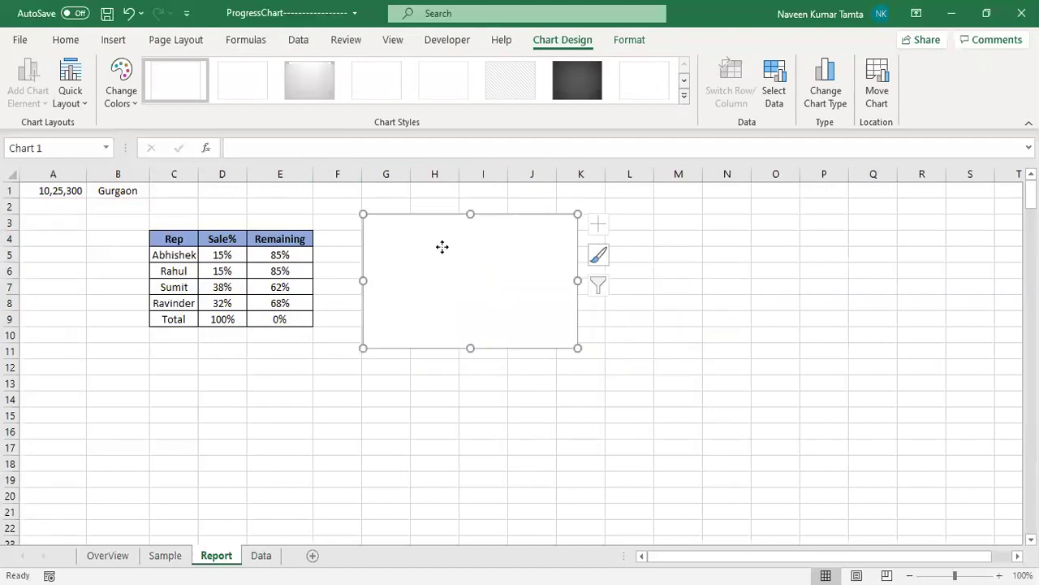
- Add an unnamed data series to the doughnut chart with an array of twenty-one 1s as its values
{"action": "right_click", "coordinate": [443, 247]}
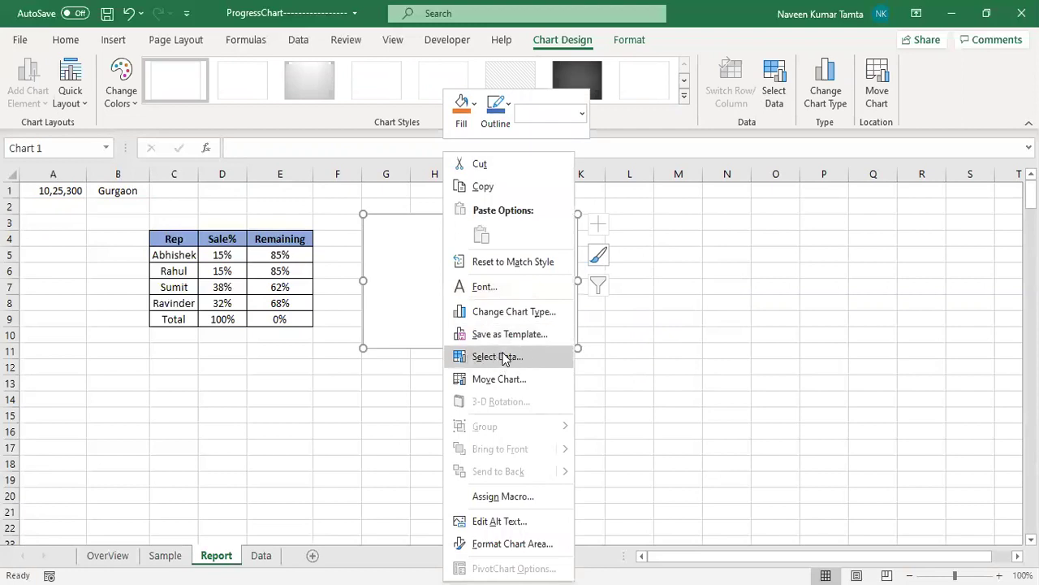
{"action": "left_click", "coordinate": [503, 357]}
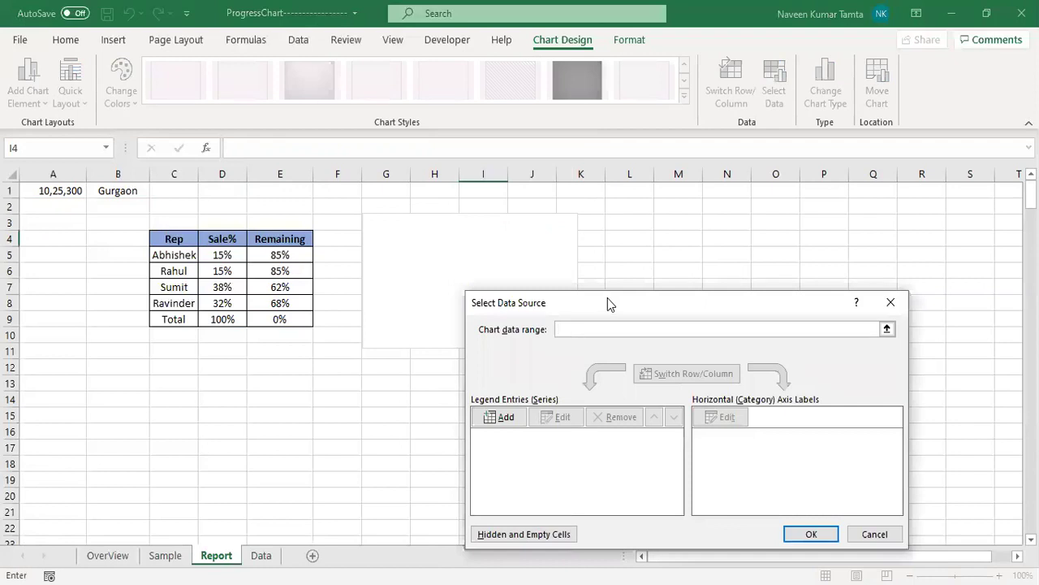
{"action": "left_click", "coordinate": [507, 345]}
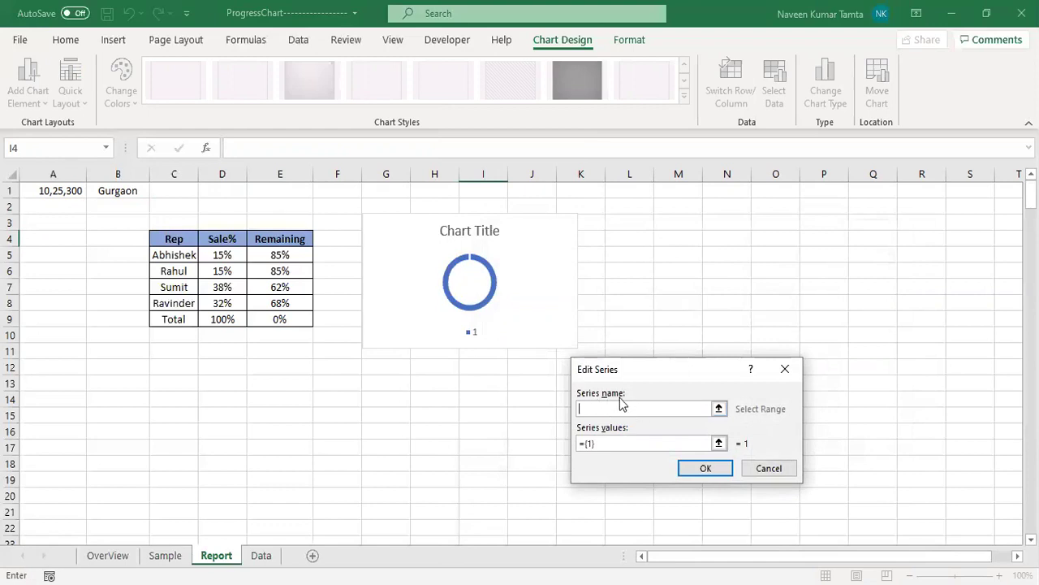
{"action": "left_click", "coordinate": [607, 443]}
{"action": "key", "text": "BackSpace"}
{"action": "key", "text": "BackSpace"}
{"action": "key", "text": "BackSpace"}
{"action": "key", "text": "BackSpace"}
{"action": "key", "text": "BackSpace"}
{"action": "key", "text": "BackSpace"}
{"action": "key", "text": "BackSpace"}
{"action": "key", "text": "BackSpace"}
{"action": "key", "text": "BackSpace"}
{"action": "key", "text": "BackSpace"}
{"action": "key", "text": "BackSpace"}
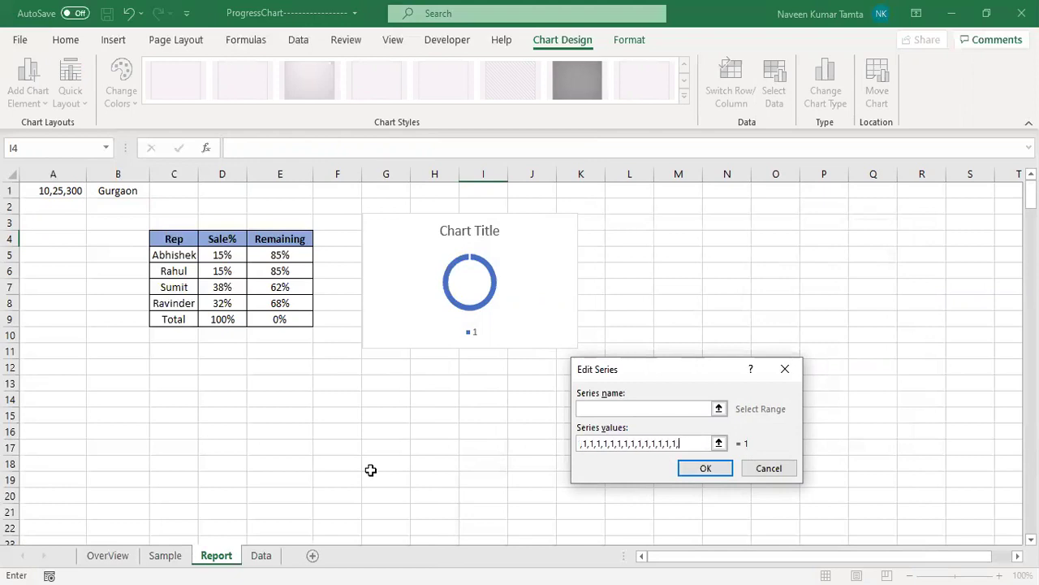
{"action": "left_click", "coordinate": [696, 469]}
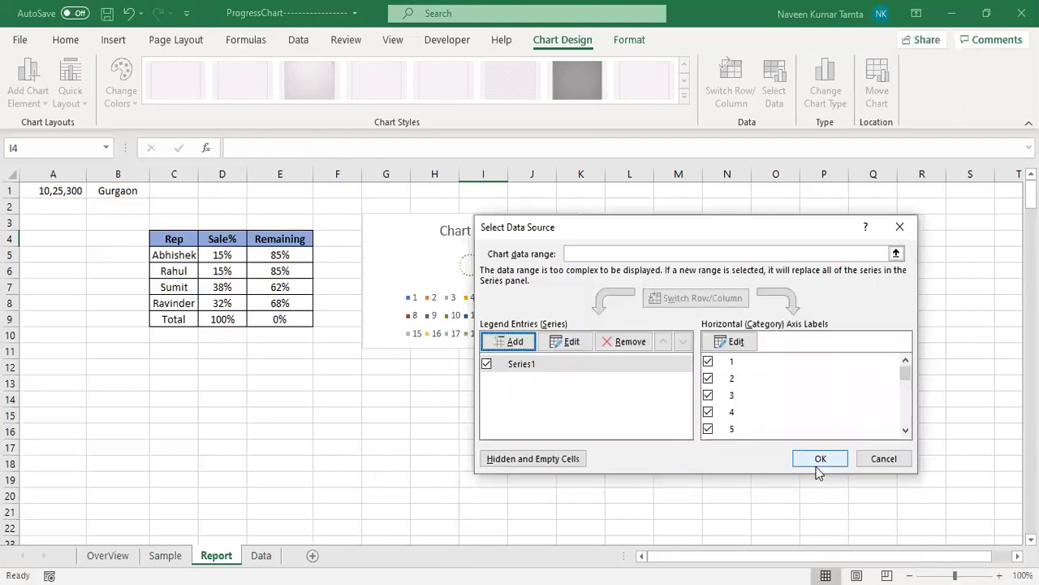
{"action": "left_click", "coordinate": [820, 459]}
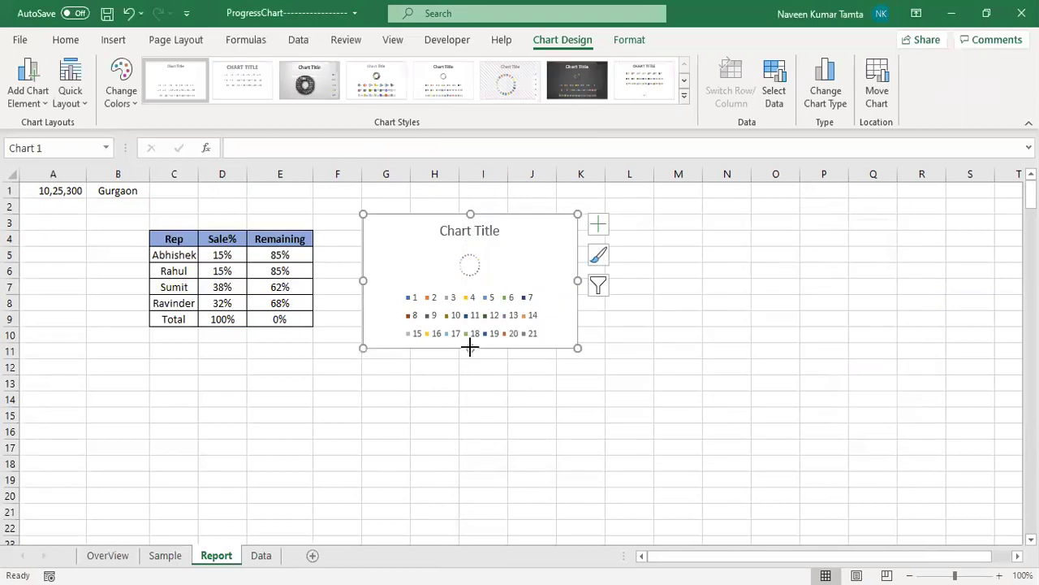
- Enlarge the doughnut chart to cover about G3:K13
{"action": "left_click_drag", "start_coordinate": [470, 347], "coordinate": [470, 385]}
{"action": "left_click_drag", "start_coordinate": [578, 299], "coordinate": [599, 299]}
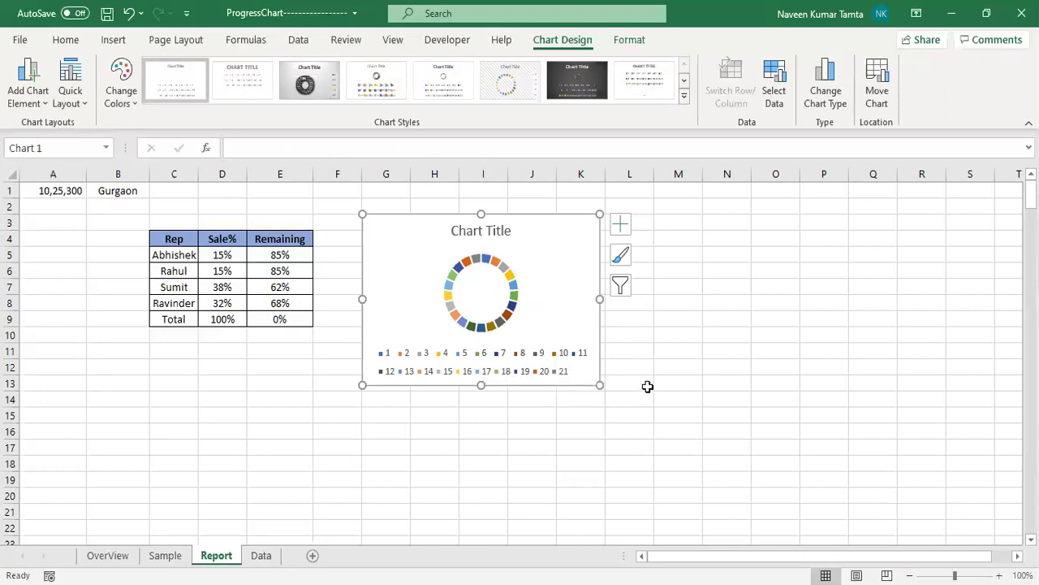
{"action": "left_click", "coordinate": [487, 361]}
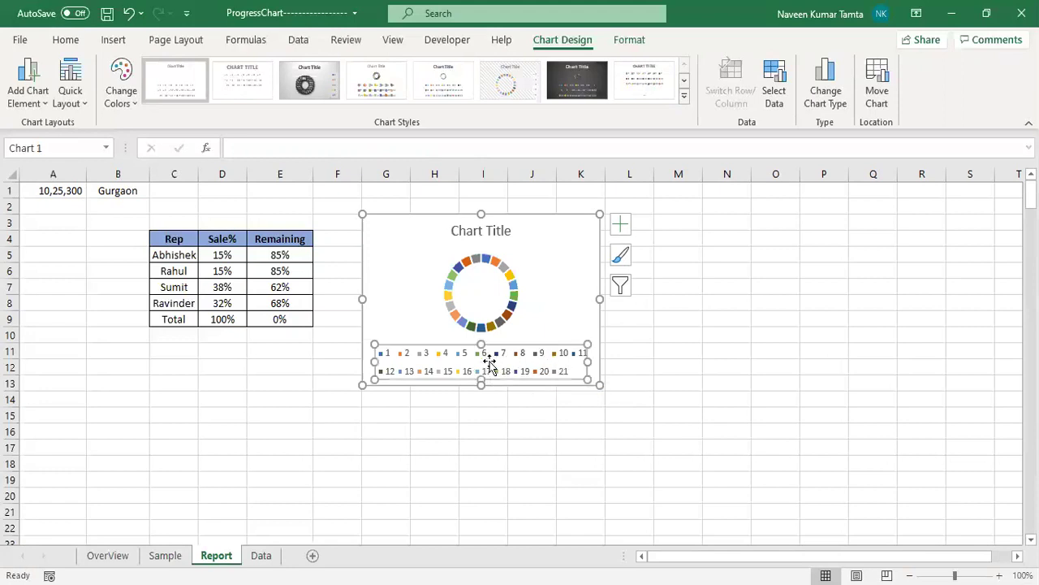
- Edit the chart's data series so that its values array holds exactly twenty 1s
{"action": "right_click", "coordinate": [544, 276]}
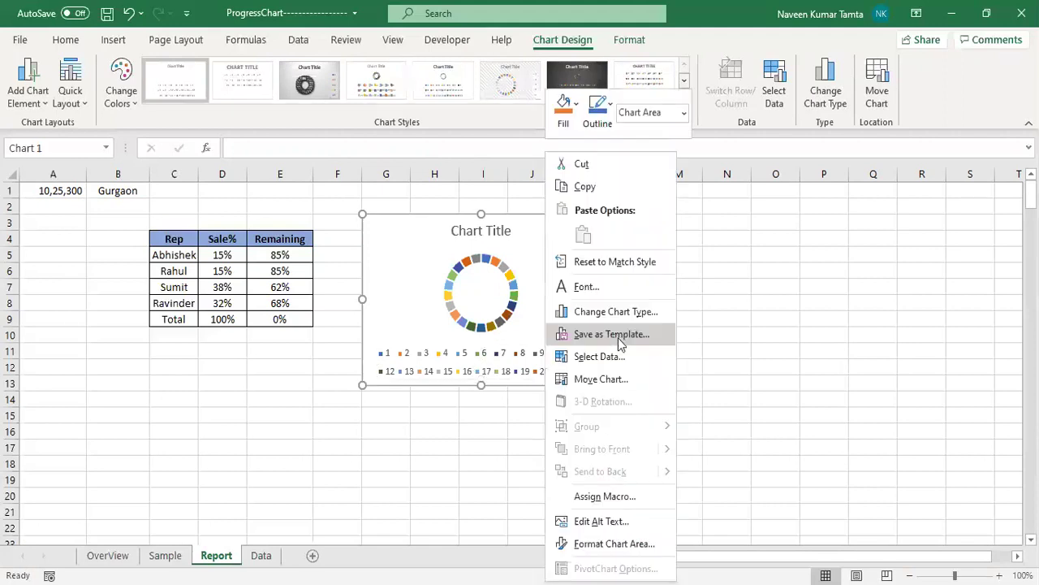
{"action": "left_click", "coordinate": [609, 360]}
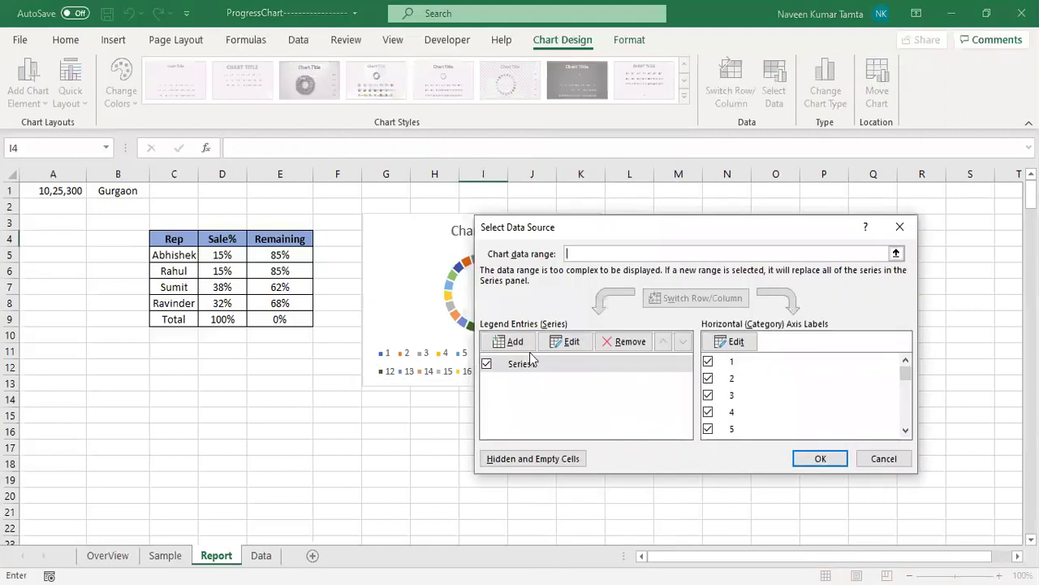
{"action": "left_click", "coordinate": [550, 360]}
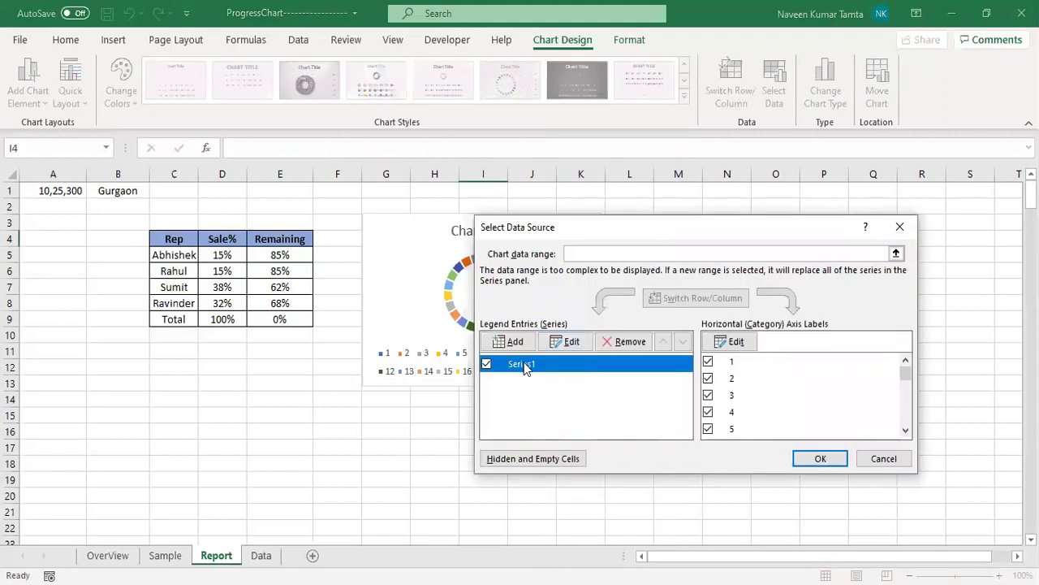
{"action": "left_click", "coordinate": [573, 342]}
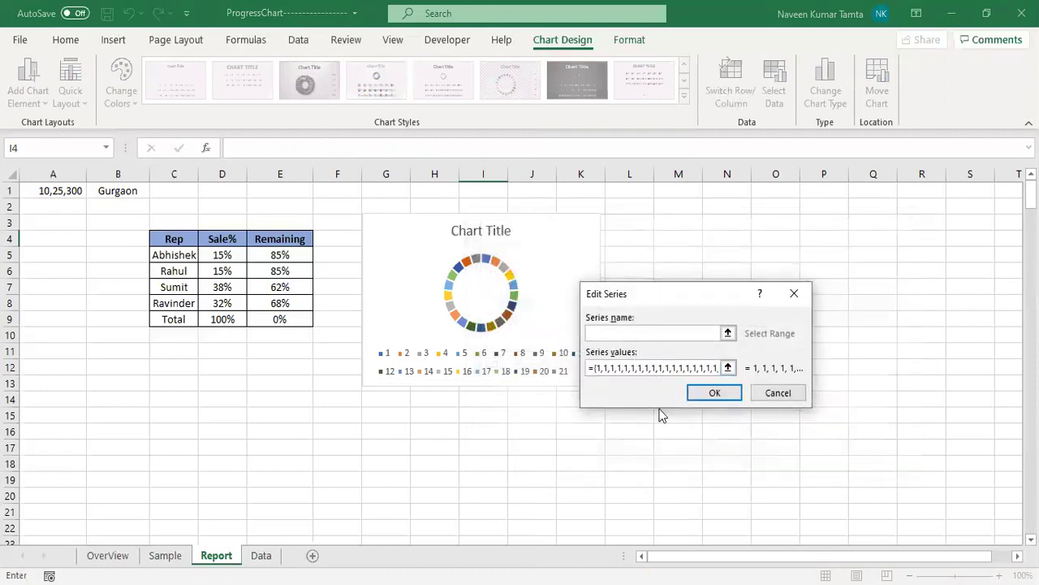
{"action": "type", "text": "+"}
{"action": "key", "text": "Right"}
{"action": "key", "text": "BackSpace"}
{"action": "key", "text": "BackSpace"}
{"action": "key", "text": "BackSpace"}
{"action": "key", "text": "BackSpace"}
{"action": "key", "text": "BackSpace"}
{"action": "key", "text": "BackSpace"}
{"action": "key", "text": "BackSpace"}
{"action": "key", "text": "BackSpace"}
{"action": "key", "text": "BackSpace"}
{"action": "key", "text": "BackSpace"}
{"action": "key", "text": "BackSpace"}
{"action": "key", "text": "BackSpace"}
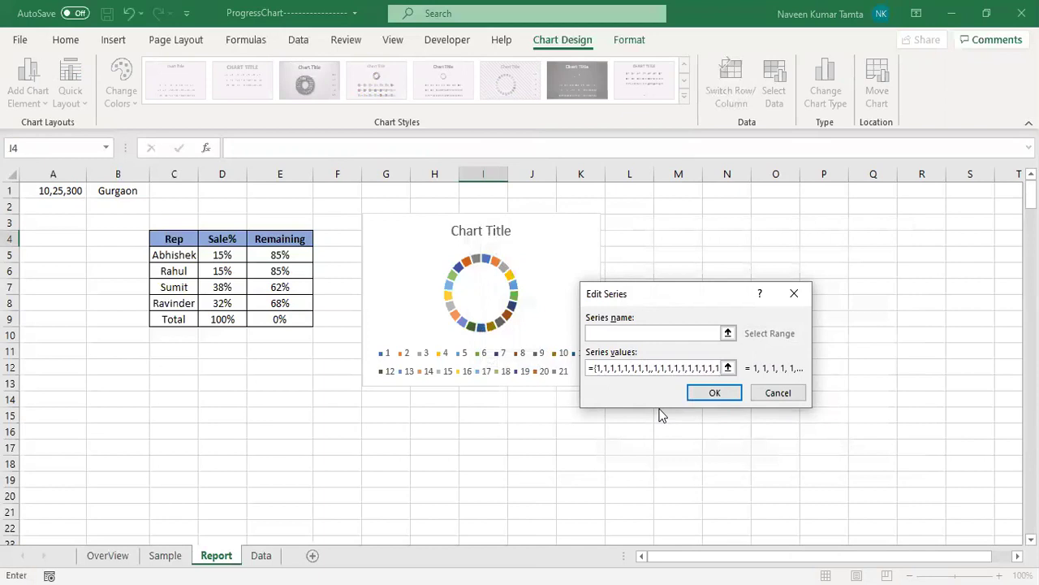
{"action": "type", "text": "1,1,1,1,1,1,1,1,"}
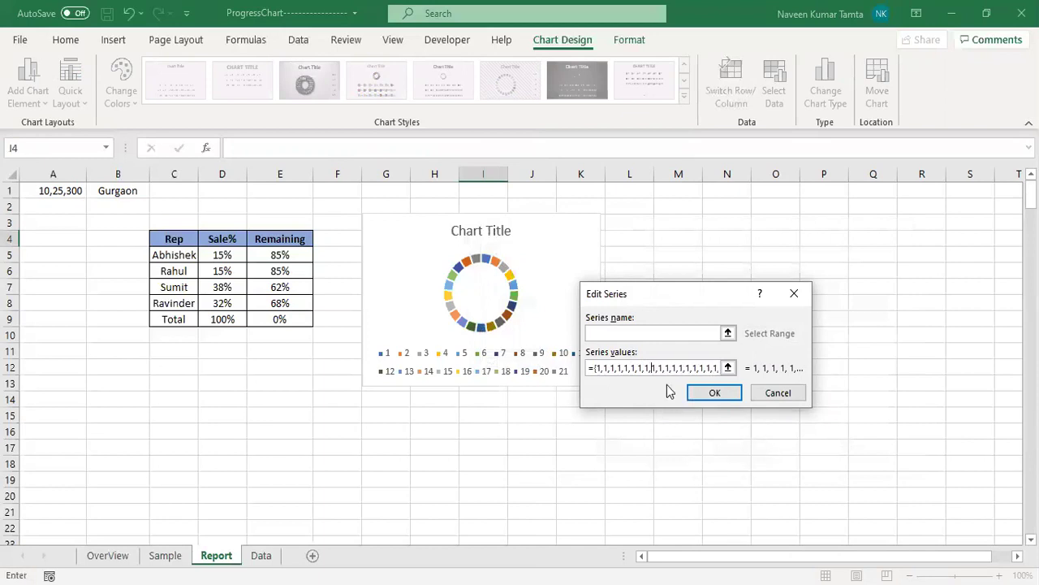
{"action": "left_click", "coordinate": [713, 394]}
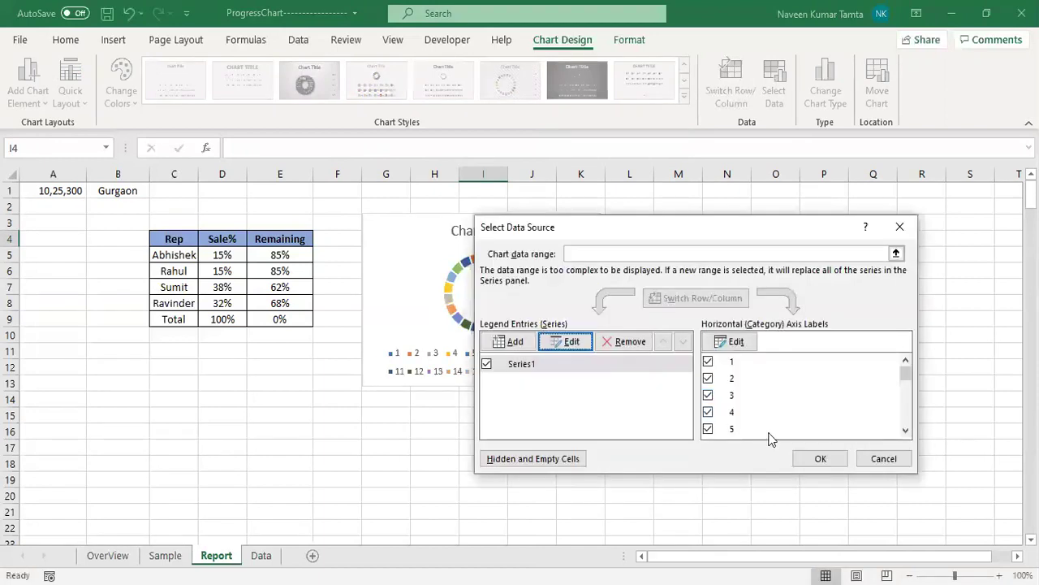
{"action": "left_click", "coordinate": [805, 457]}
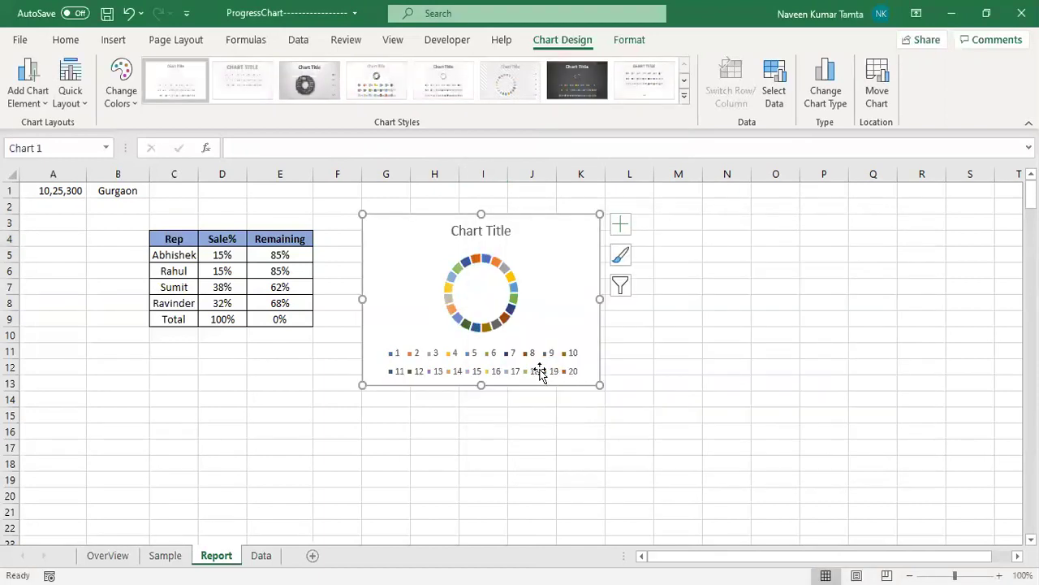
- Extend the doughnut chart down to row 14 and delete its legend and title
{"action": "left_click_drag", "start_coordinate": [483, 385], "coordinate": [483, 403]}
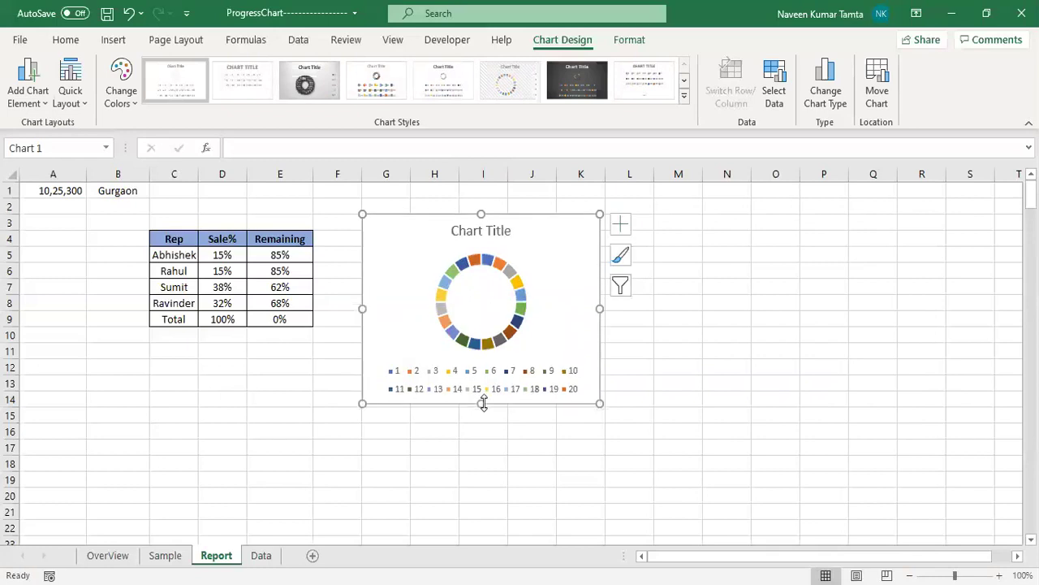
{"action": "left_click", "coordinate": [720, 400]}
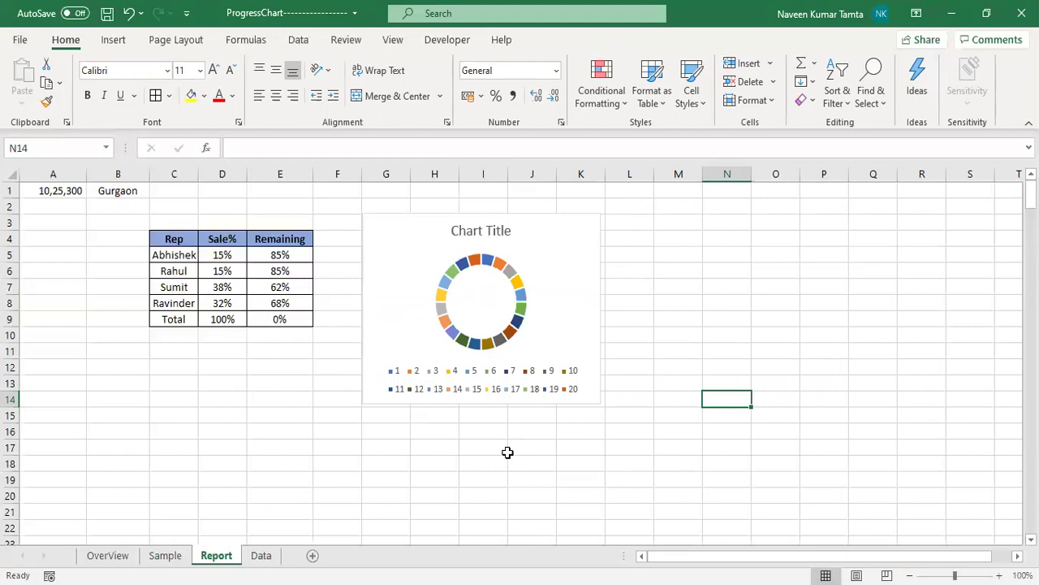
{"action": "left_click", "coordinate": [476, 378]}
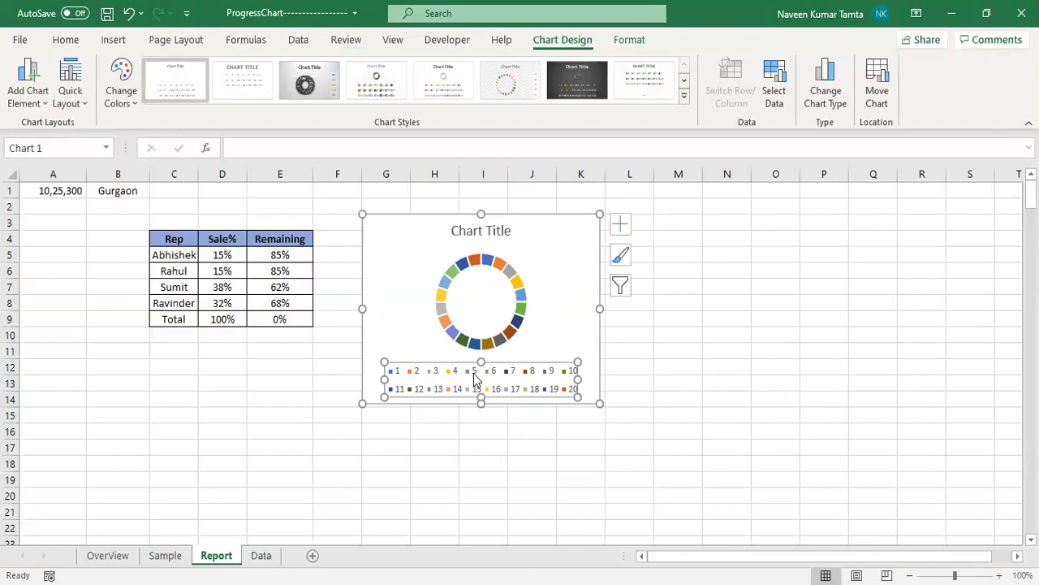
{"action": "key", "text": "Delete"}
{"action": "left_click", "coordinate": [488, 233]}
{"action": "key", "text": "Delete"}
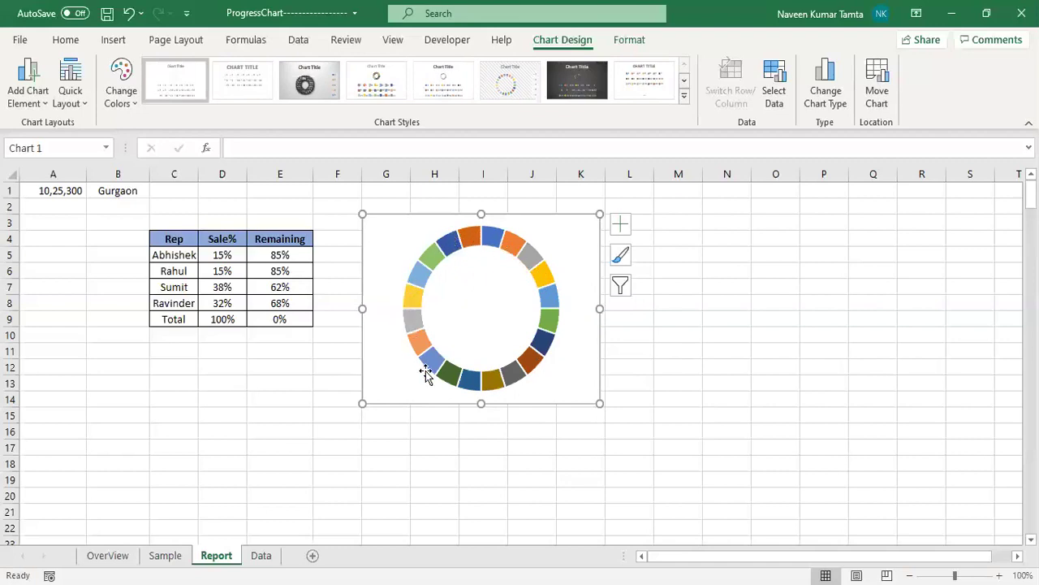
- Set the doughnut series' hole size to 60%
{"action": "left_click", "coordinate": [546, 280]}
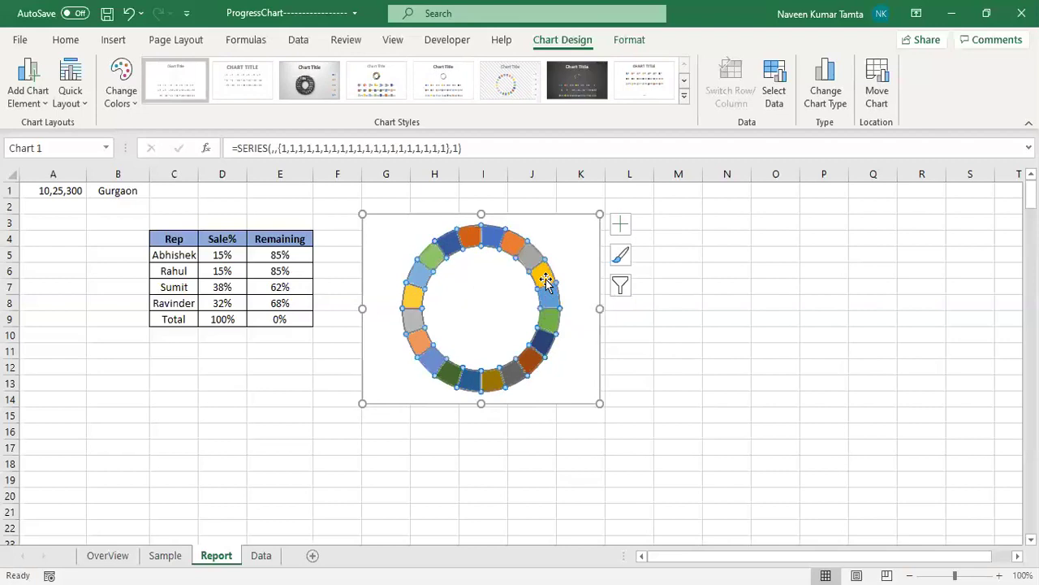
{"action": "right_click", "coordinate": [546, 280]}
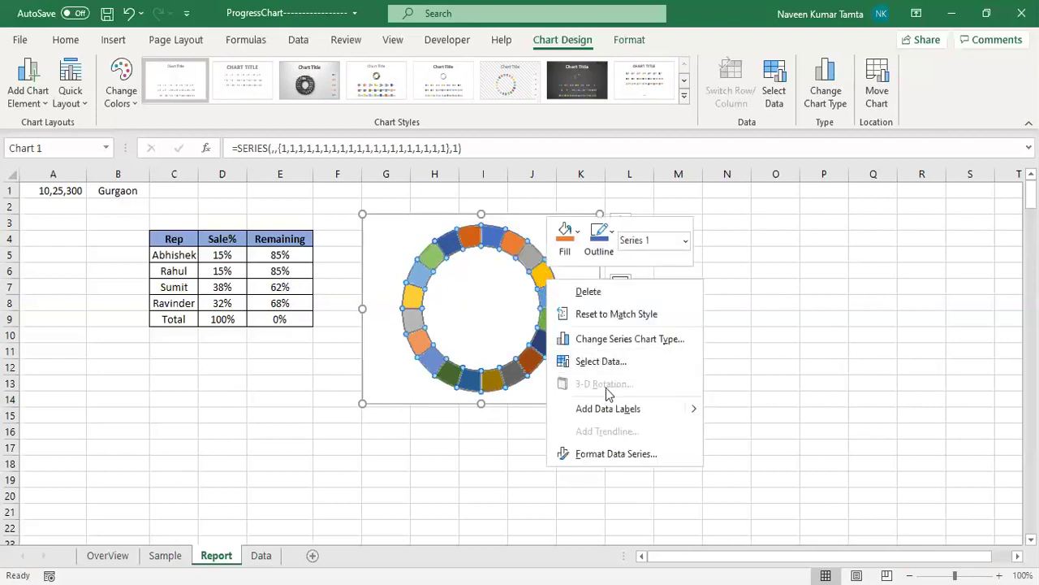
{"action": "left_click", "coordinate": [625, 456]}
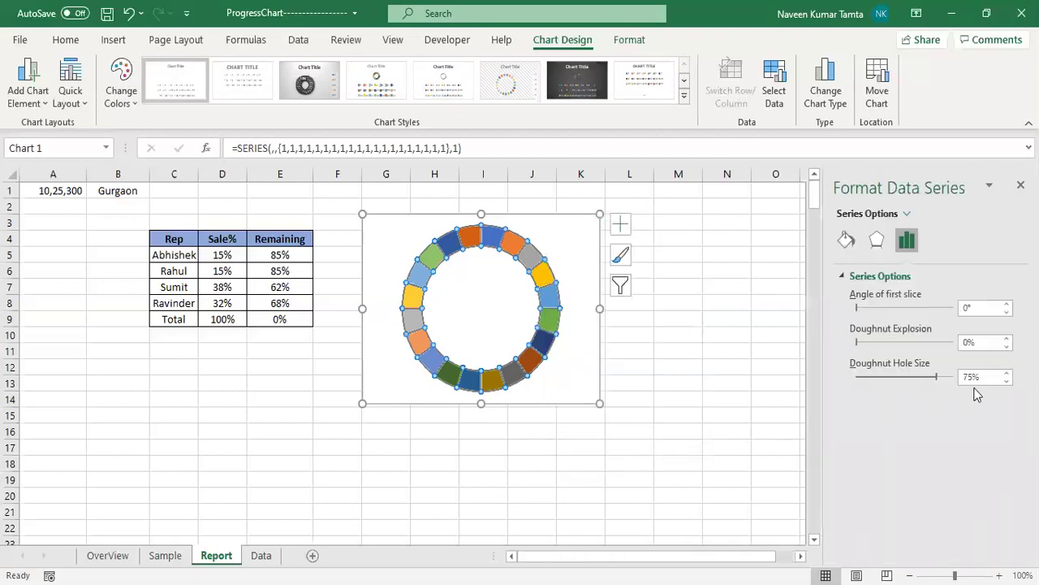
{"action": "double_click", "coordinate": [983, 378]}
{"action": "type", "text": "60"}
{"action": "left_click", "coordinate": [687, 415]}
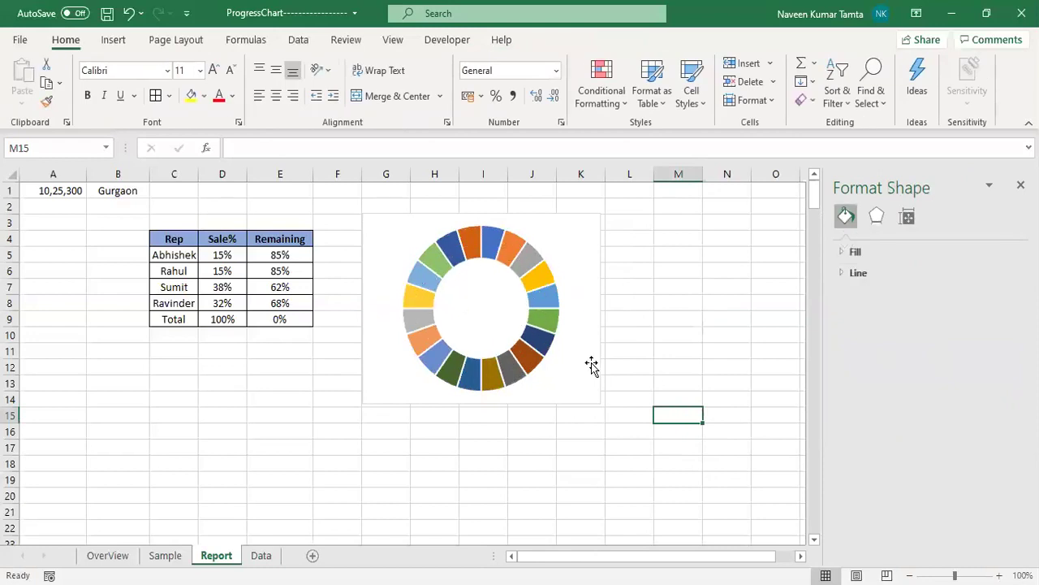
- Fill all slices of the doughnut series with the standard green colour and close the series formatting
{"action": "left_click", "coordinate": [546, 297]}
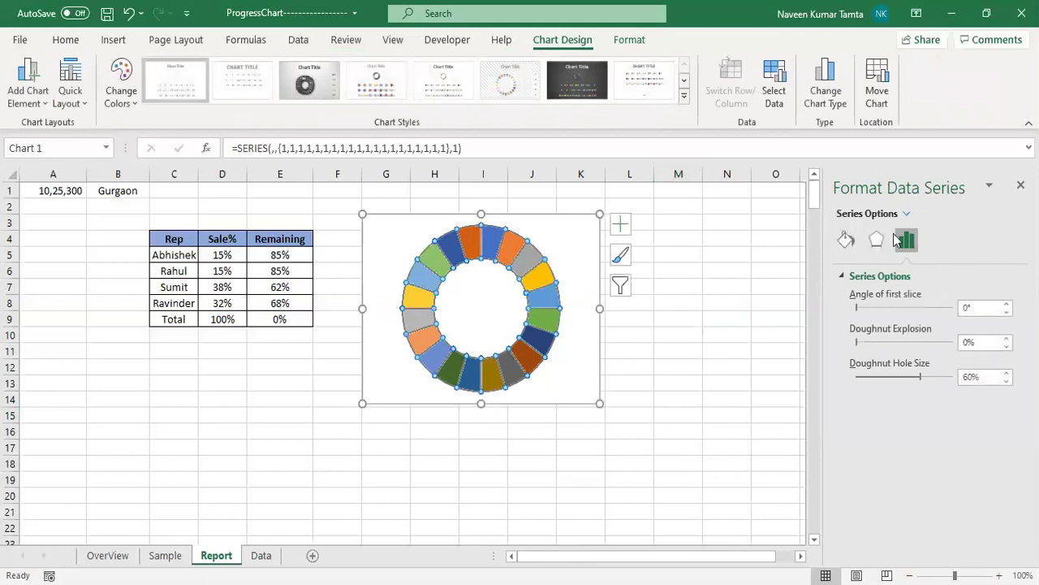
{"action": "left_click", "coordinate": [846, 241]}
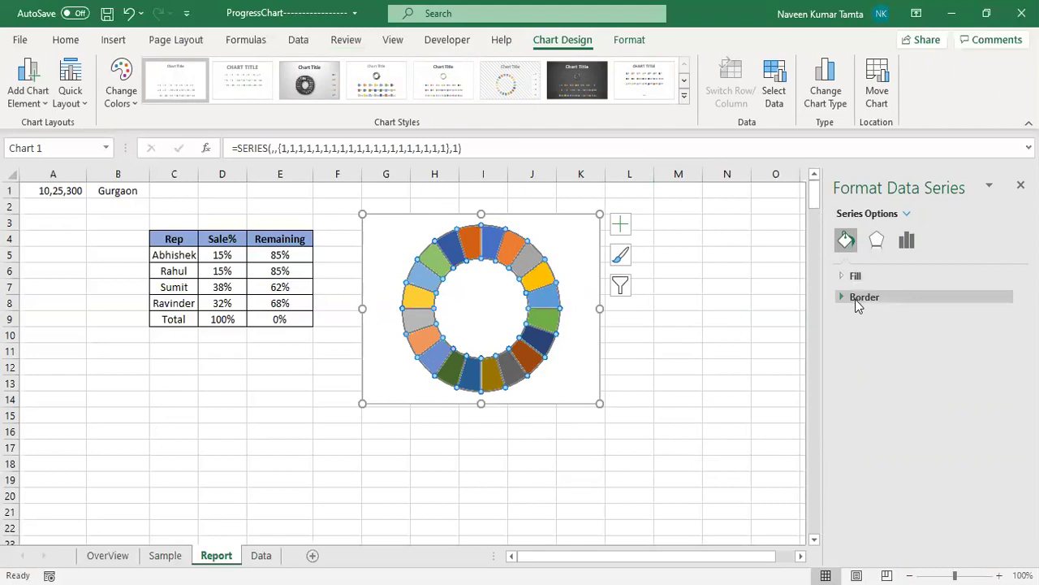
{"action": "left_click", "coordinate": [843, 279]}
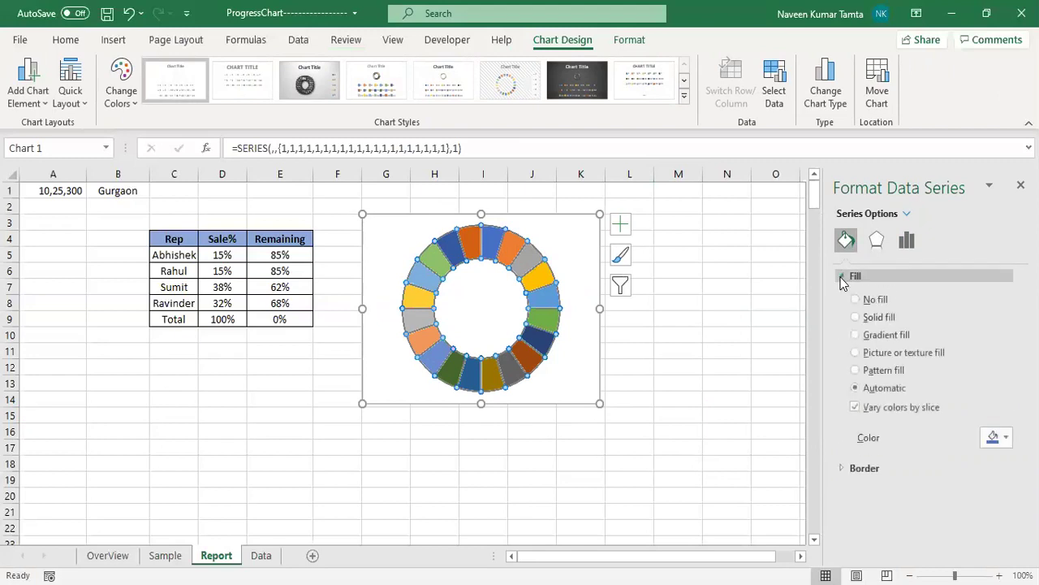
{"action": "left_click", "coordinate": [1007, 438]}
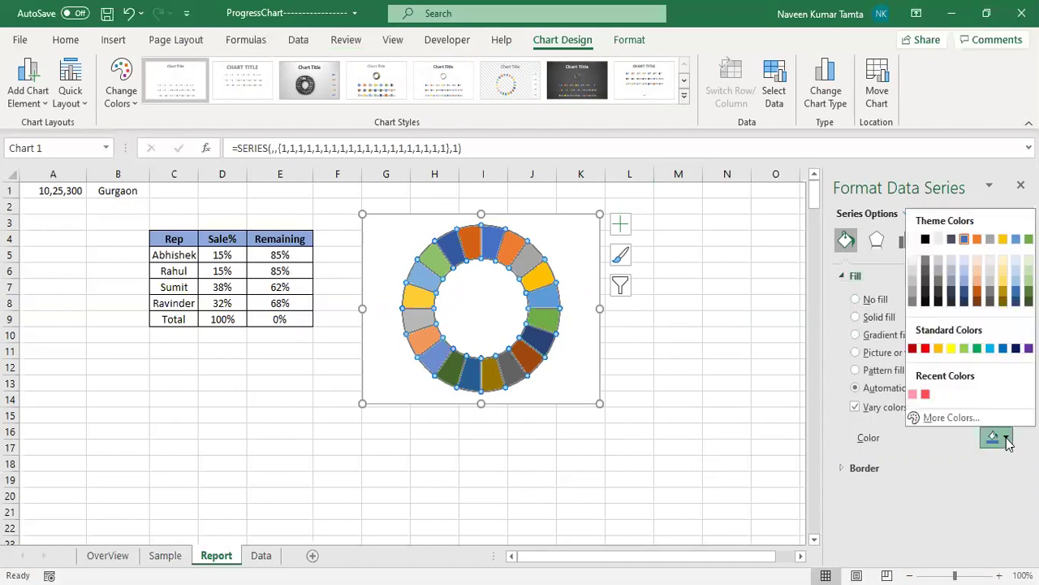
{"action": "left_click", "coordinate": [978, 348]}
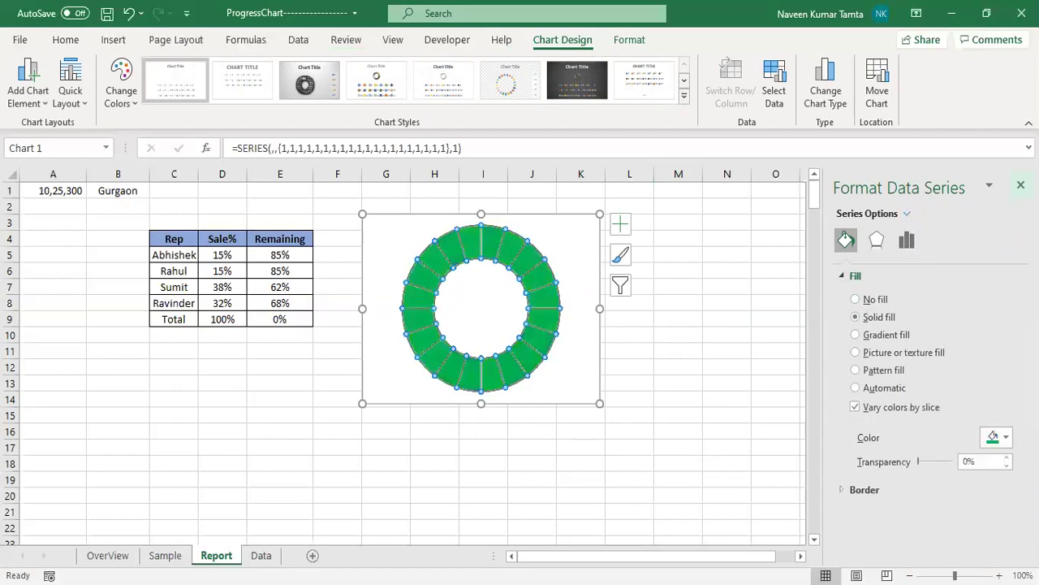
{"action": "left_click", "coordinate": [1021, 186]}
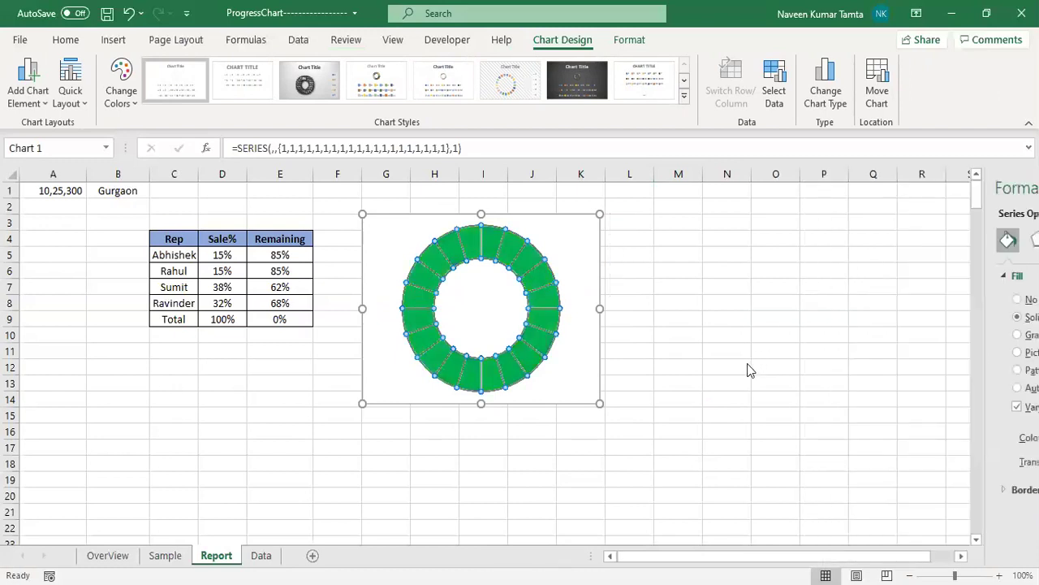
{"action": "left_click", "coordinate": [720, 404]}
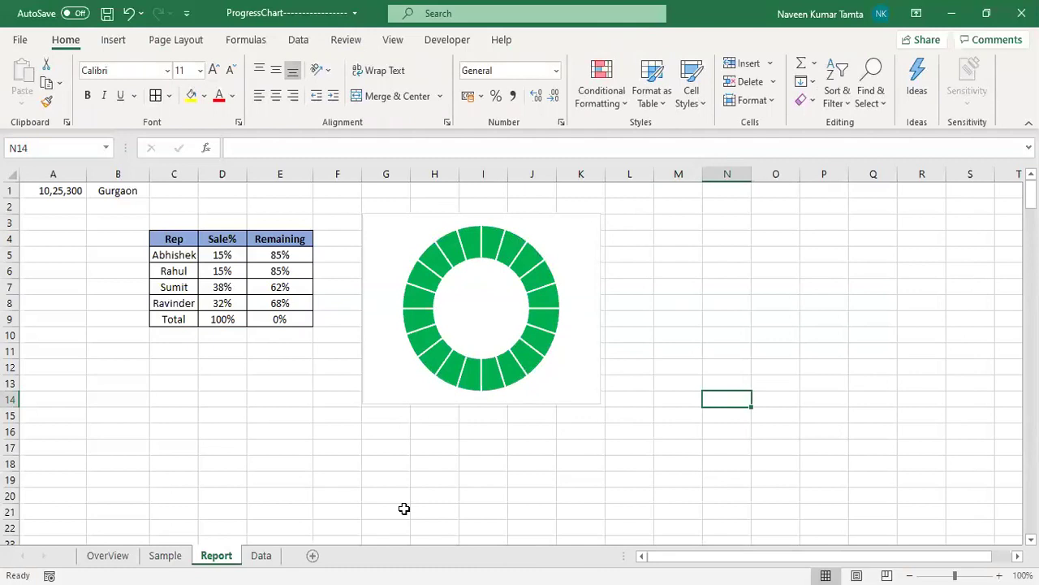
- Add a second data series to the doughnut chart, taking its name from cell C5 of the Report sheet
{"action": "left_click", "coordinate": [571, 234]}
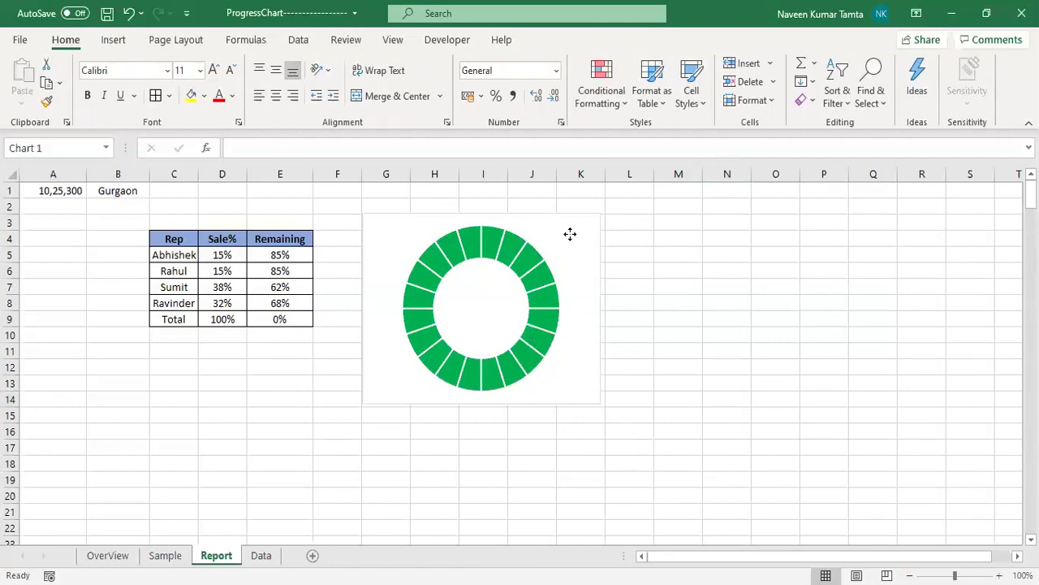
{"action": "right_click", "coordinate": [570, 234]}
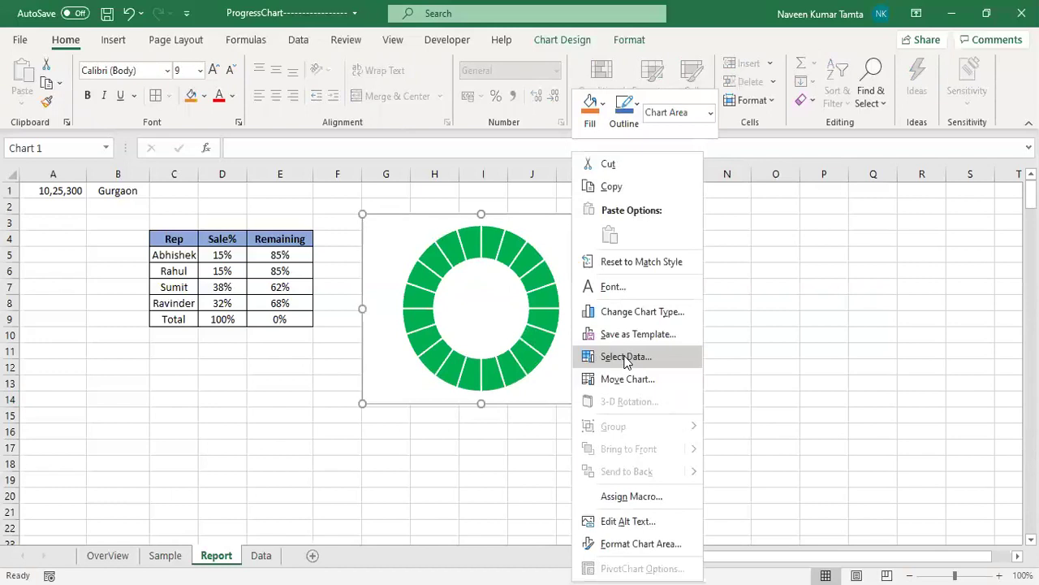
{"action": "left_click", "coordinate": [625, 357]}
{"action": "left_click", "coordinate": [515, 341]}
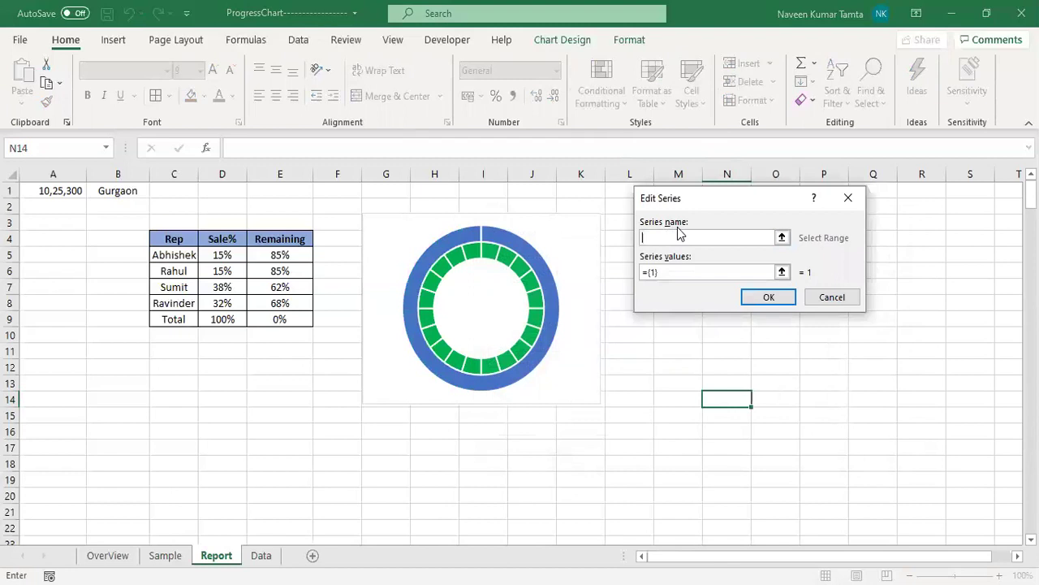
{"action": "left_click", "coordinate": [178, 255]}
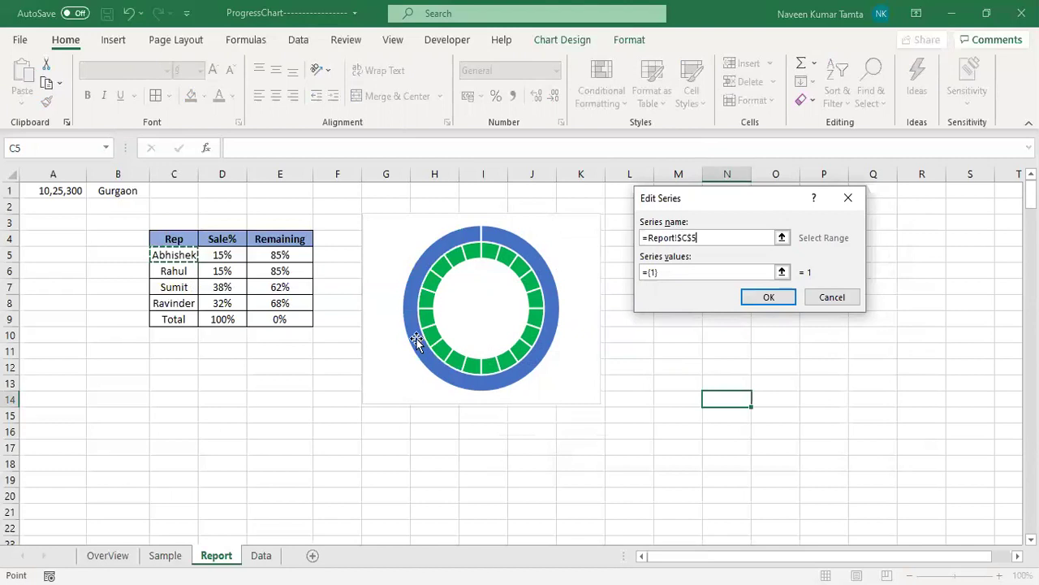
- Set the new series' values to the Sale% and Remaining cells D5:E5 and apply the chart's data selection
{"action": "left_click", "coordinate": [673, 272]}
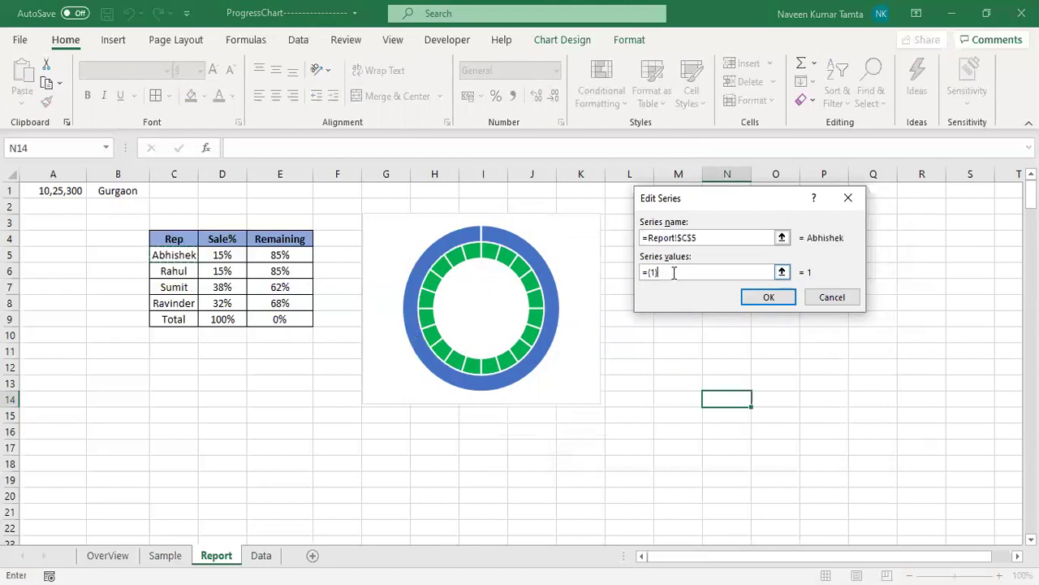
{"action": "key", "text": "BackSpace"}
{"action": "left_click", "coordinate": [308, 394]}
{"action": "left_click", "coordinate": [217, 255]}
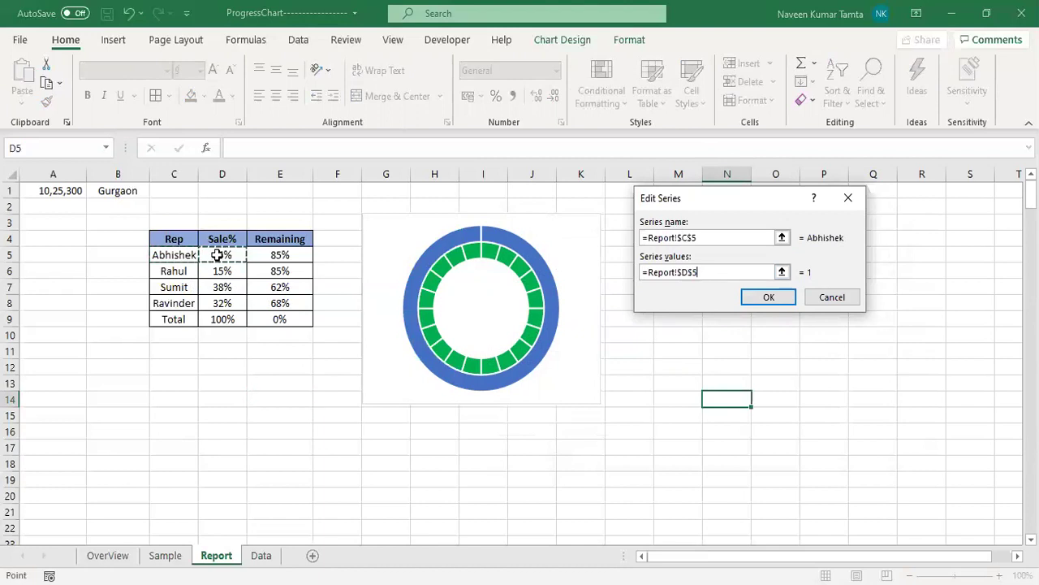
{"action": "left_click_drag", "start_coordinate": [217, 255], "coordinate": [280, 255]}
{"action": "left_click", "coordinate": [769, 297]}
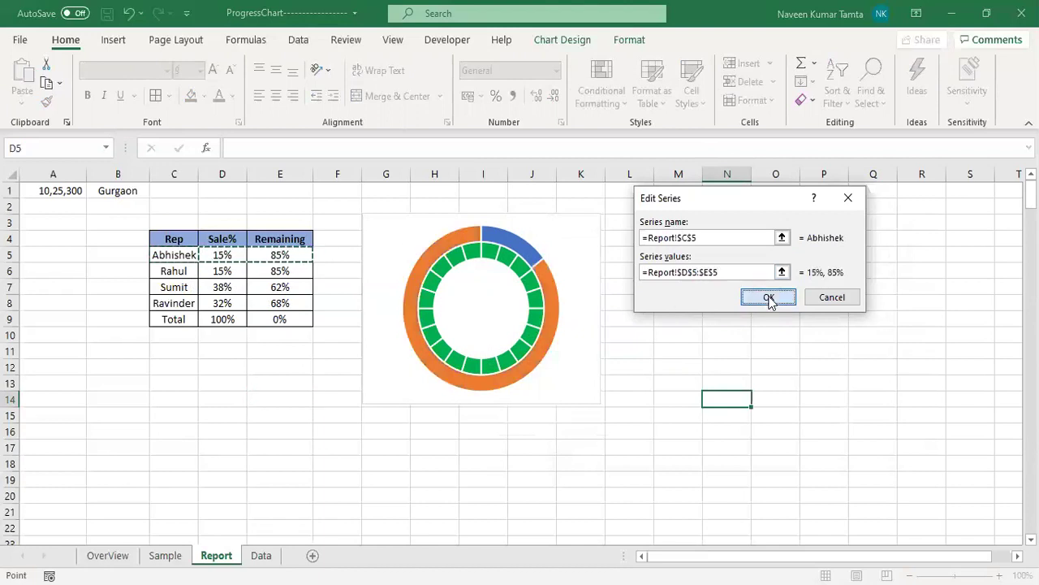
{"action": "left_click", "coordinate": [814, 459]}
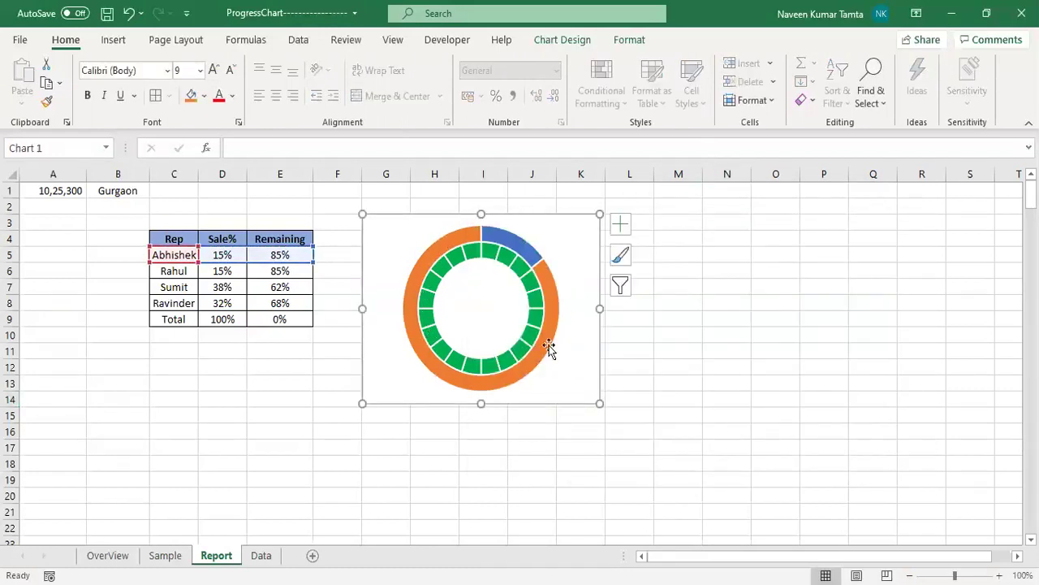
{"action": "left_click", "coordinate": [776, 317]}
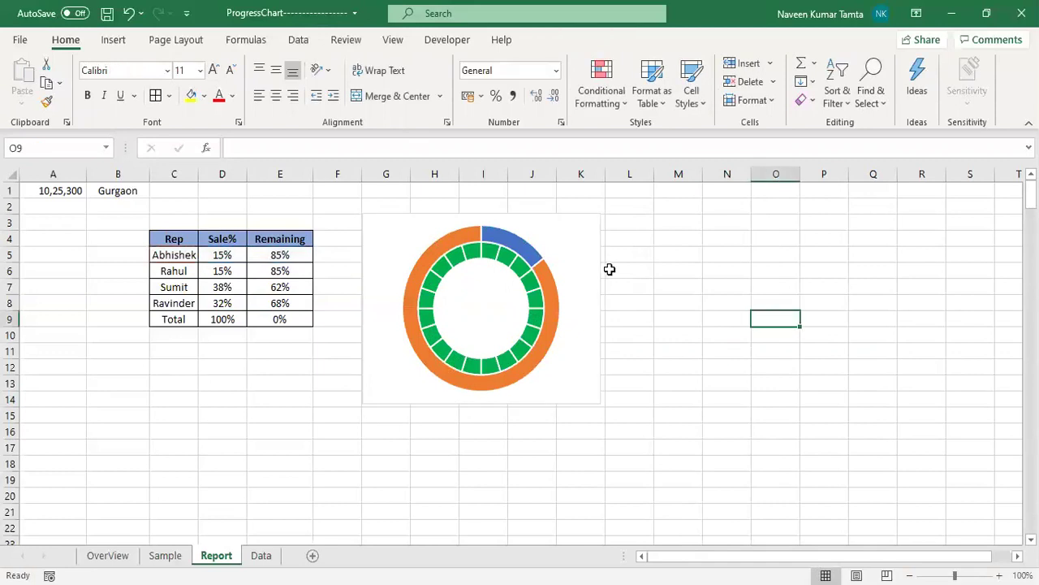
{"action": "left_click", "coordinate": [753, 292]}
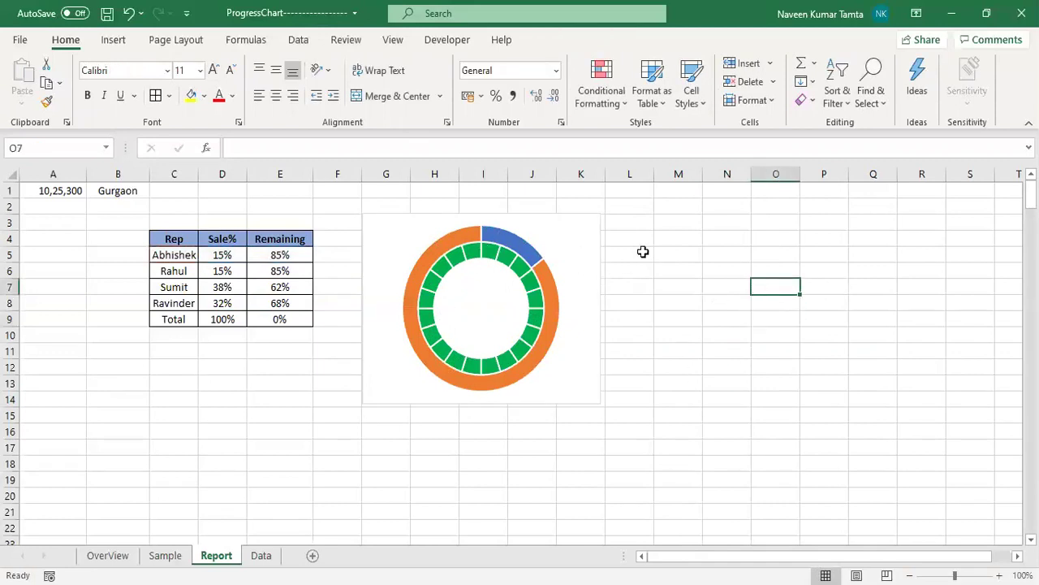
{"action": "mouse_move", "coordinate": [544, 271]}
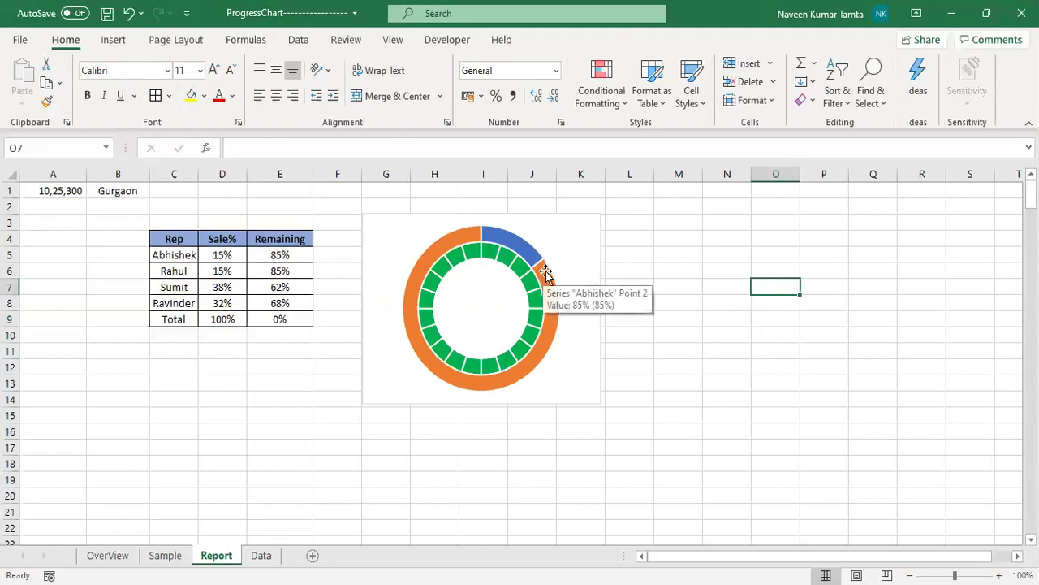
{"action": "left_click", "coordinate": [546, 274]}
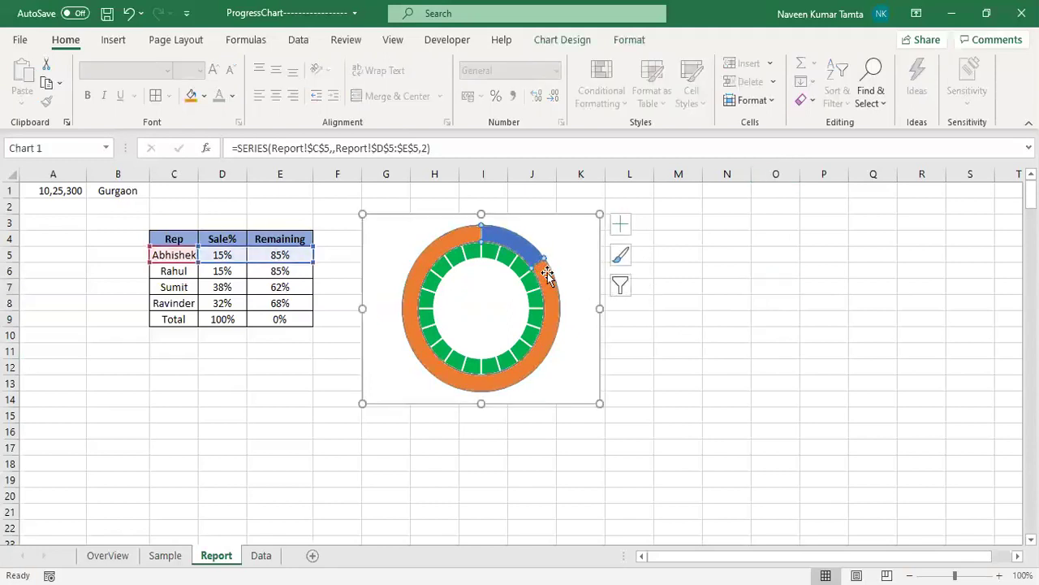
{"action": "right_click", "coordinate": [490, 278]}
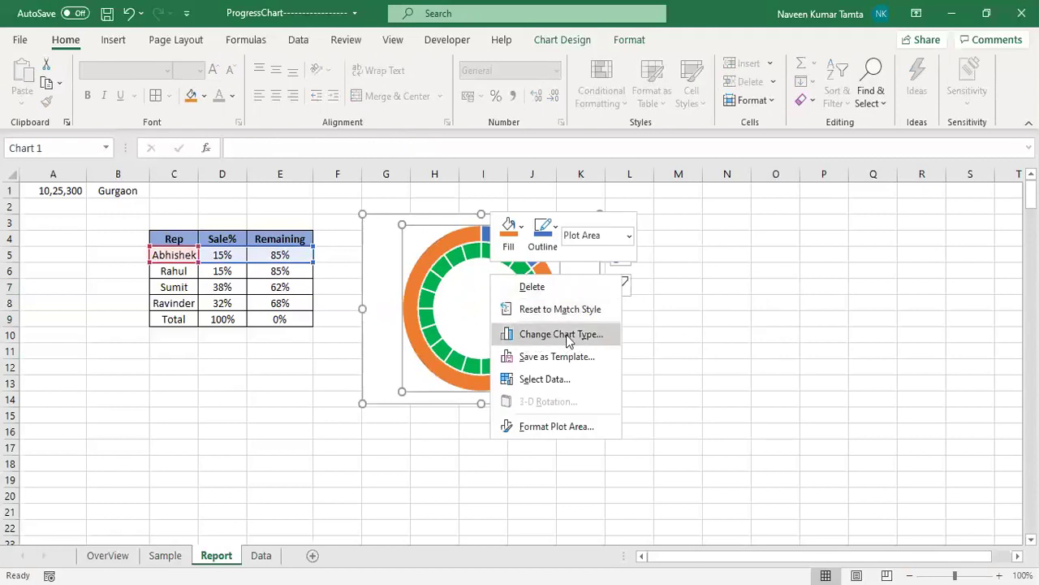
{"action": "left_click", "coordinate": [569, 341]}
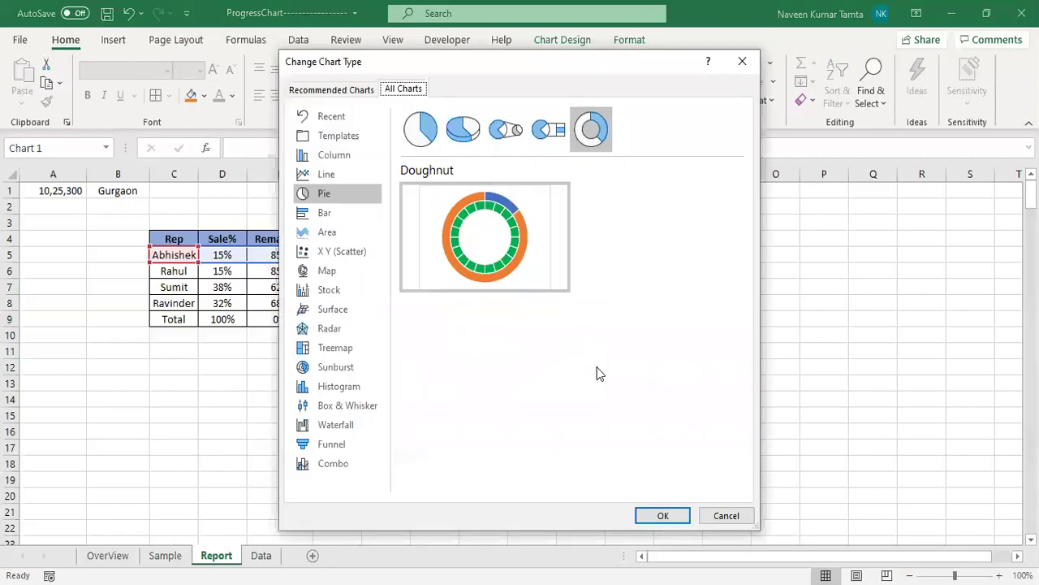
{"action": "left_click", "coordinate": [723, 516]}
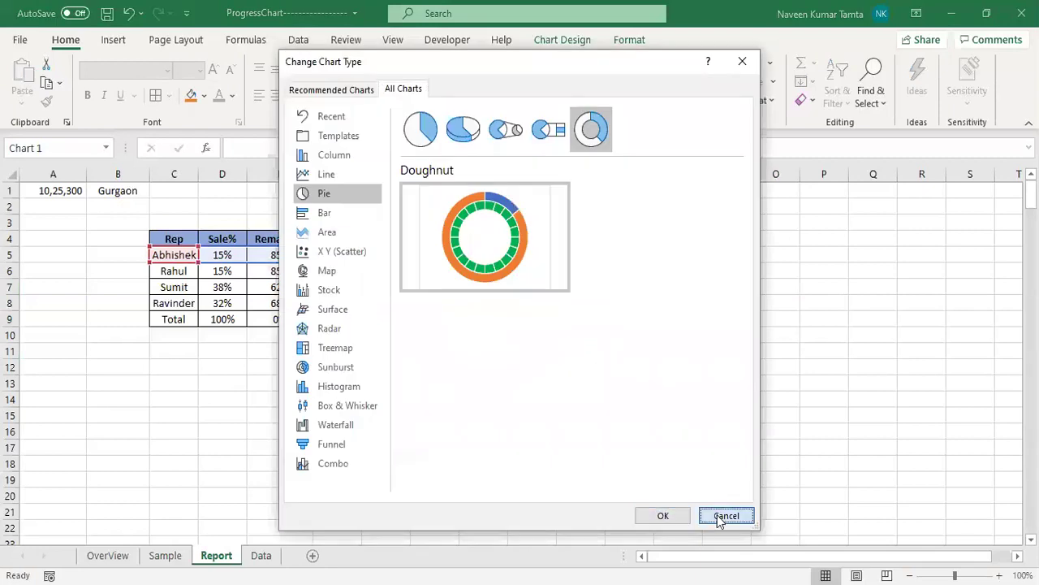
{"action": "left_click", "coordinate": [867, 372]}
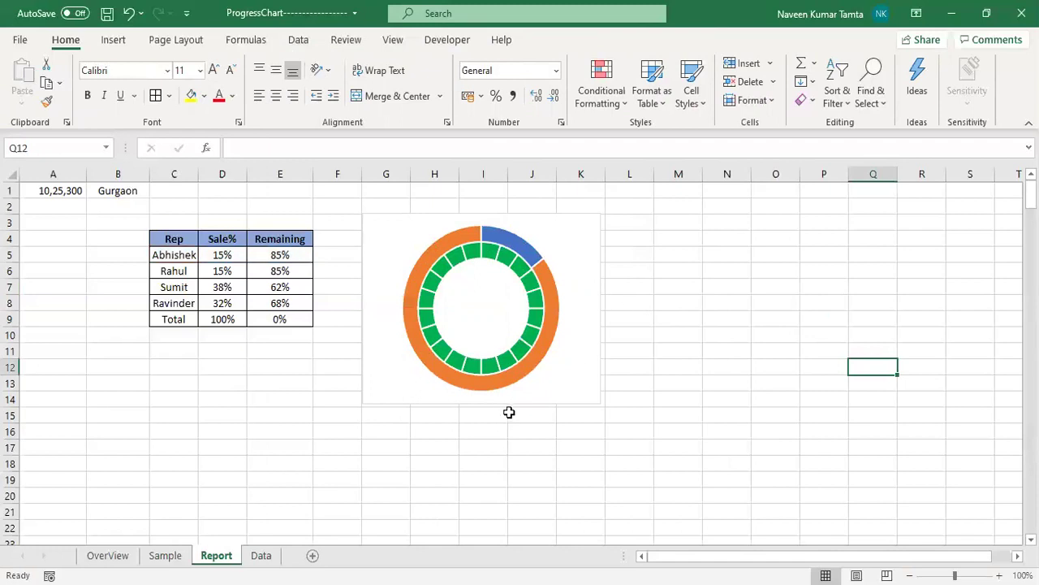
- Put the first representative's series on the secondary axis, keeping Doughnut as the chart type for both series
{"action": "mouse_move", "coordinate": [557, 332]}
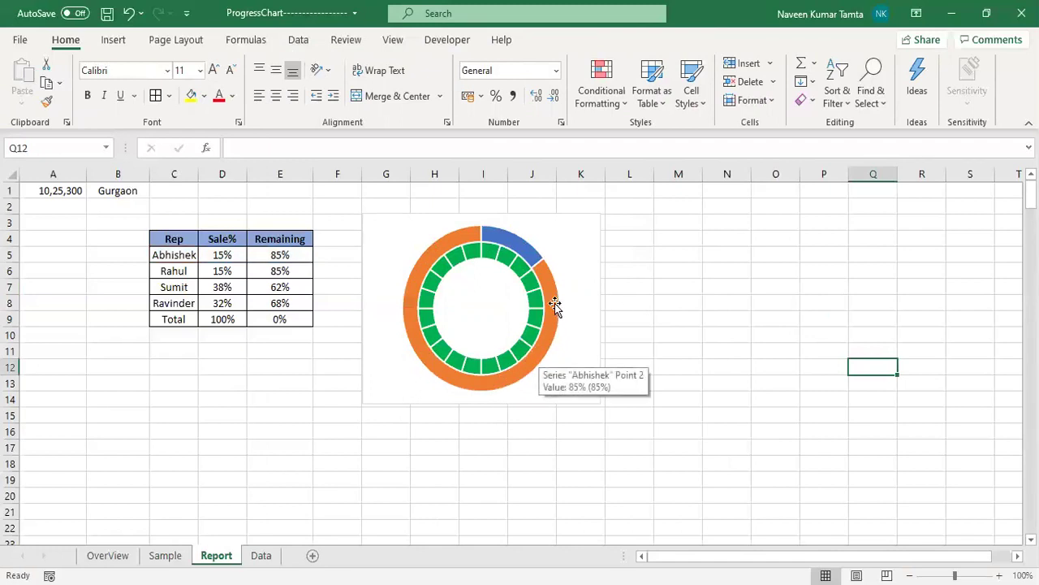
{"action": "left_click", "coordinate": [555, 305]}
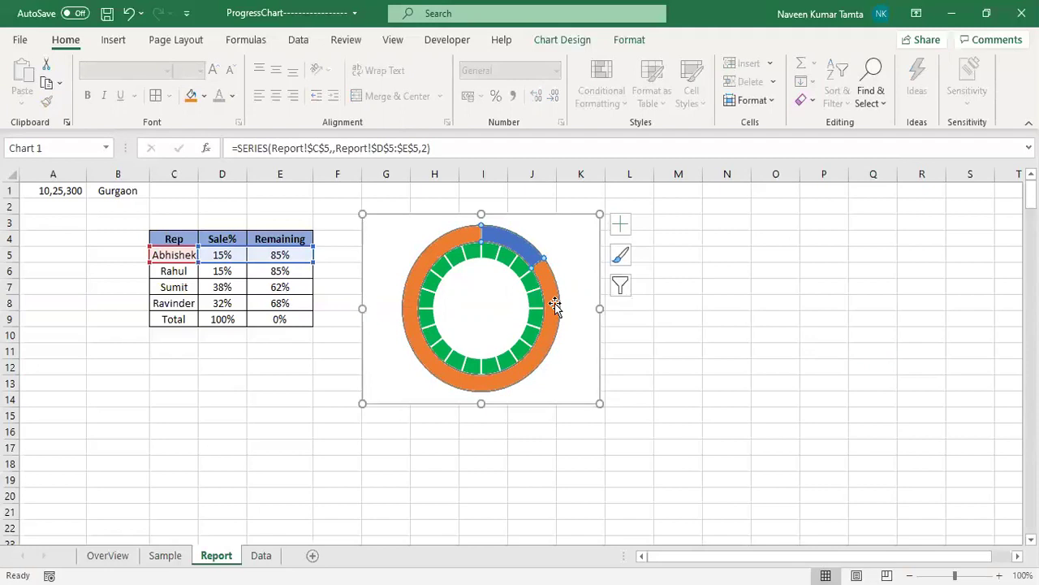
{"action": "right_click", "coordinate": [555, 304]}
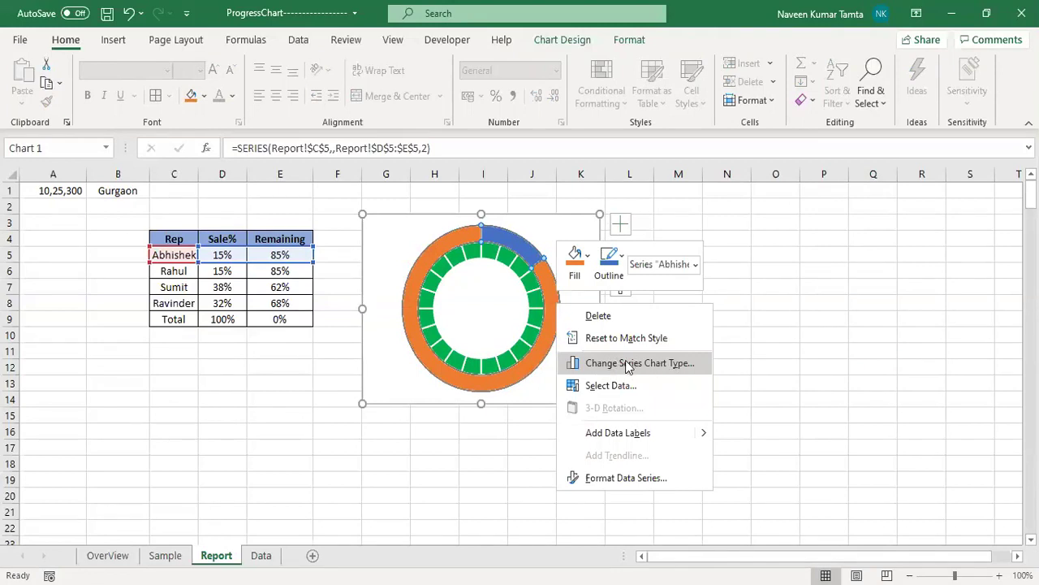
{"action": "left_click", "coordinate": [628, 367]}
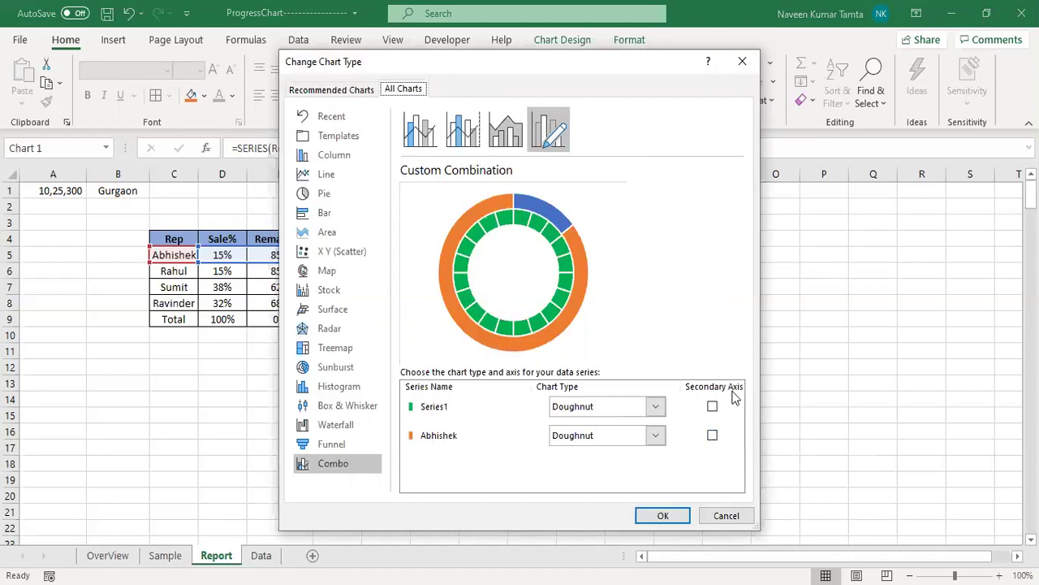
{"action": "left_click", "coordinate": [712, 437]}
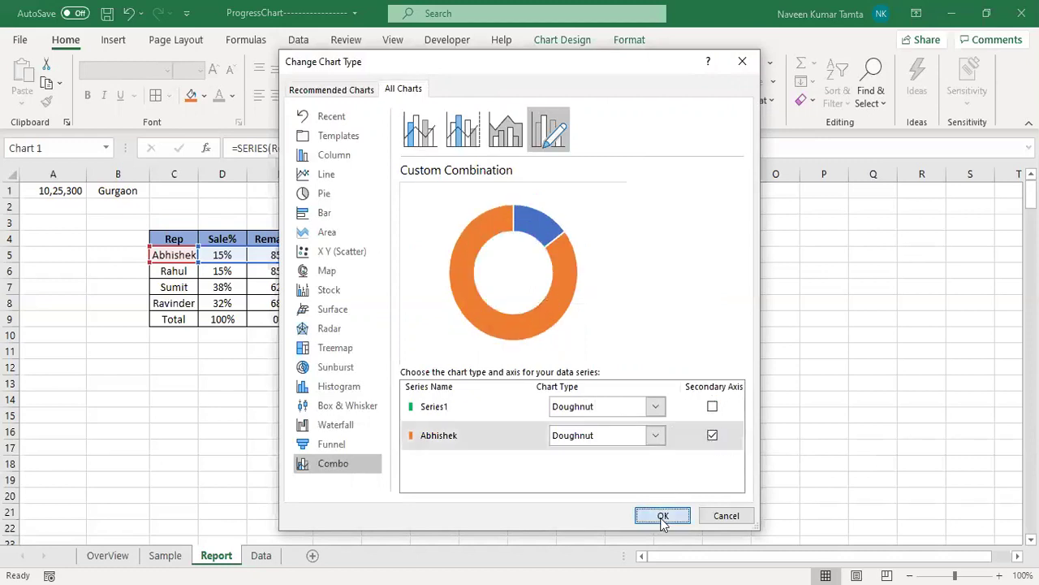
{"action": "left_click", "coordinate": [663, 519]}
{"action": "left_click", "coordinate": [747, 432]}
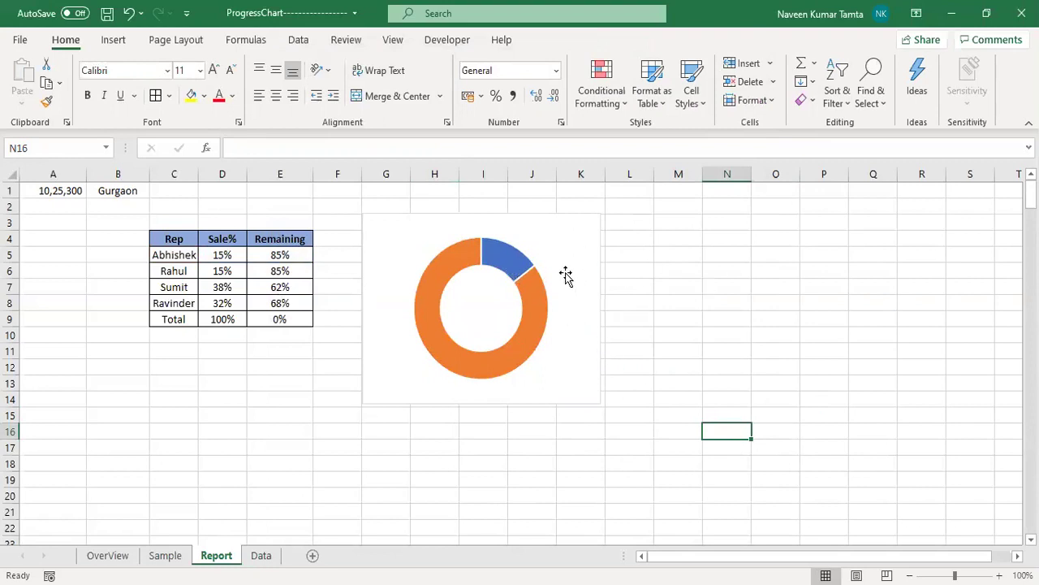
- Set the blue Sale% slice of the secondary-axis doughnut series to no fill
{"action": "left_click", "coordinate": [504, 258]}
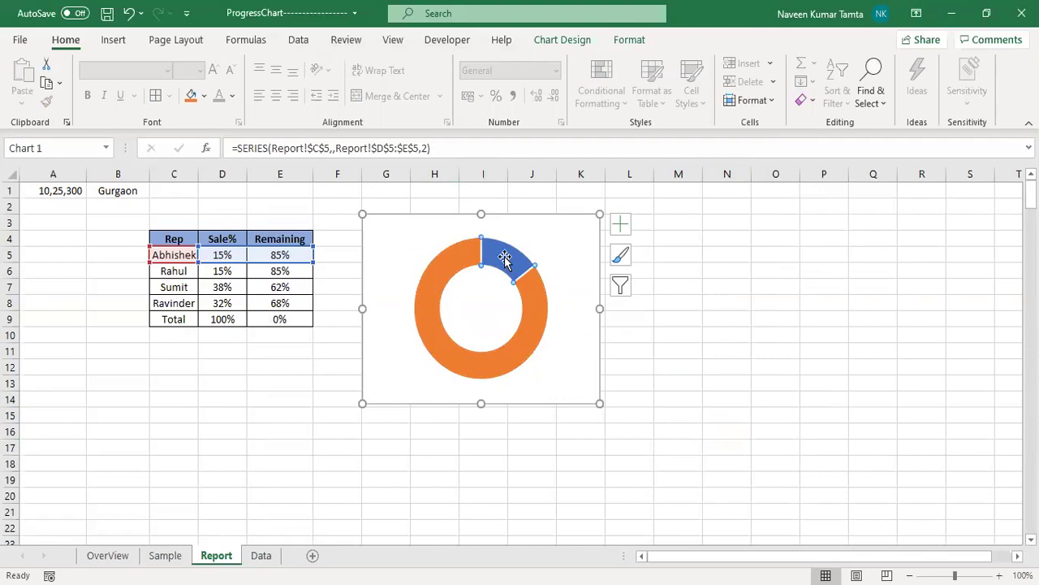
{"action": "mouse_move", "coordinate": [516, 266]}
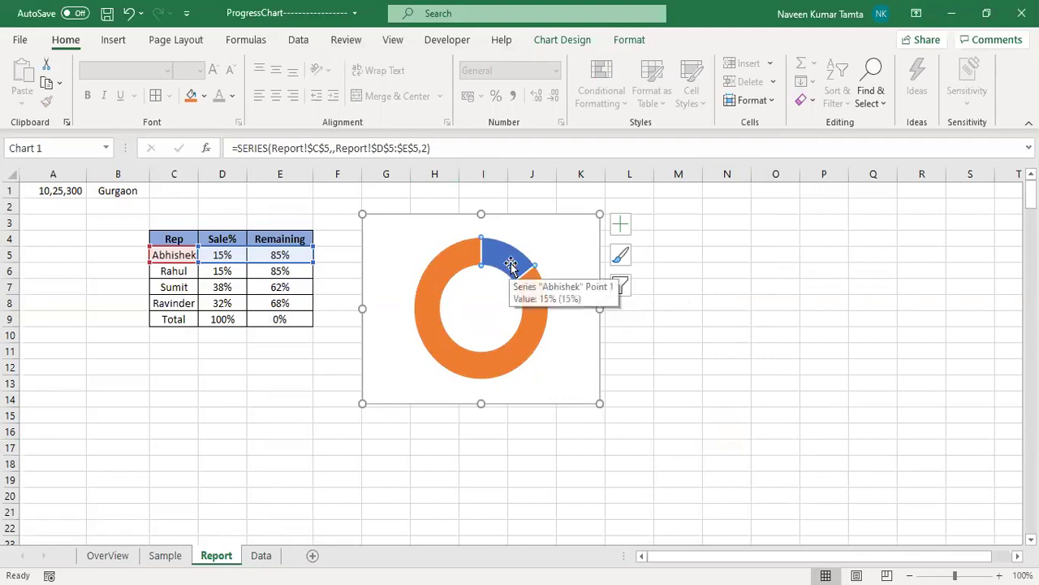
{"action": "left_click", "coordinate": [789, 342]}
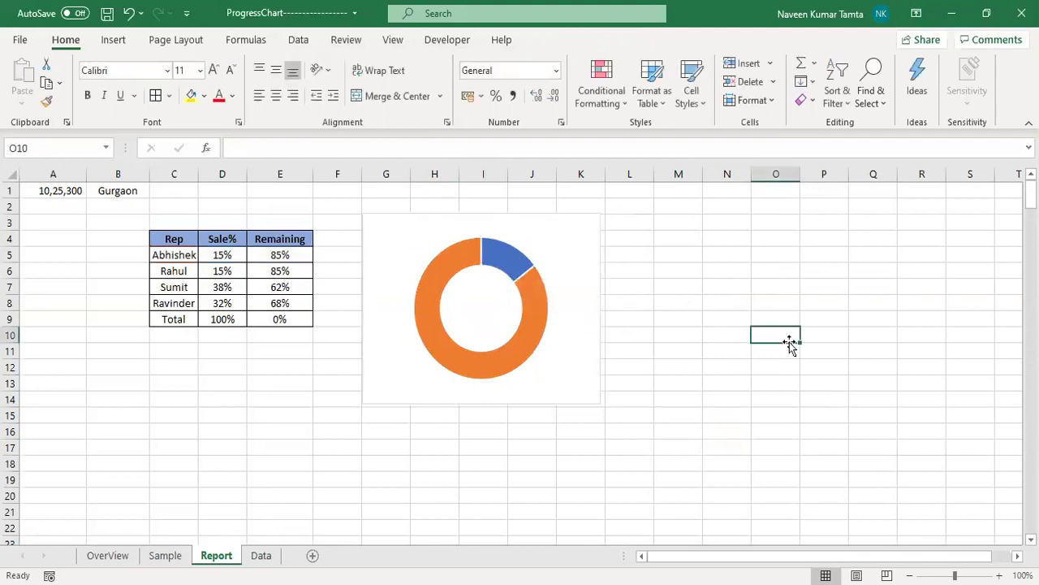
{"action": "left_click", "coordinate": [501, 258]}
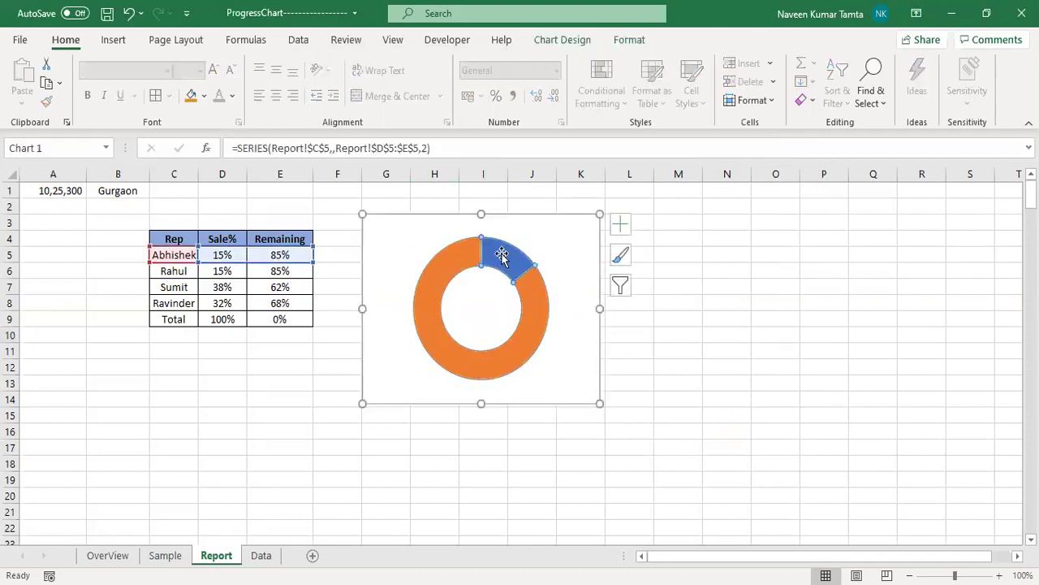
{"action": "left_click", "coordinate": [502, 256]}
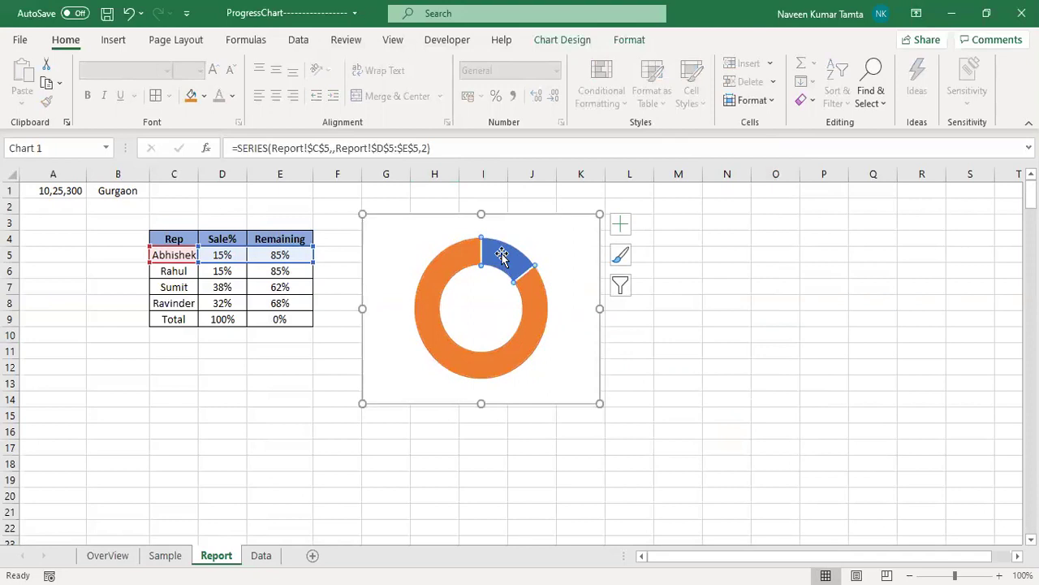
{"action": "right_click", "coordinate": [502, 256]}
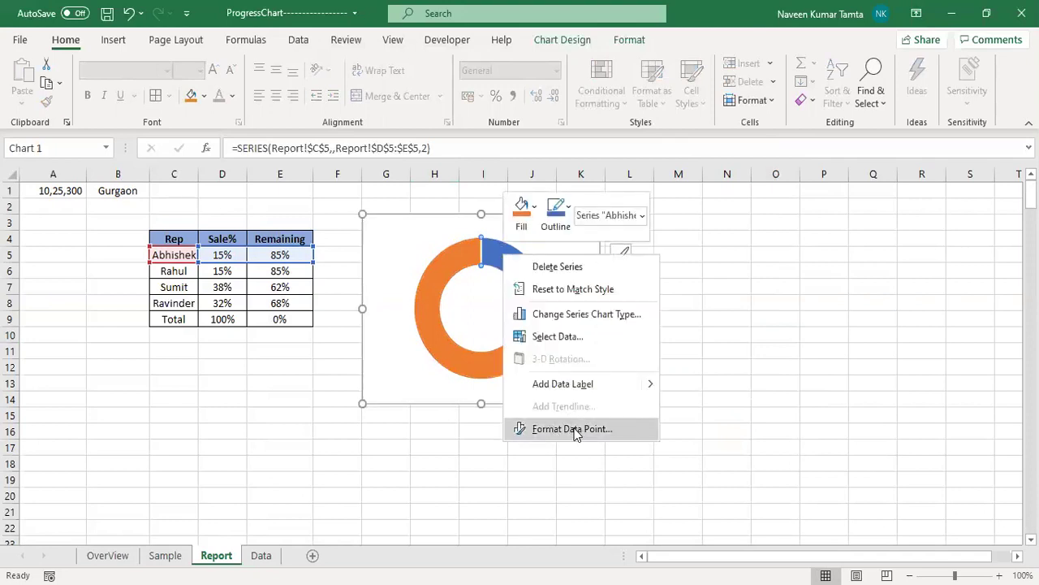
{"action": "left_click", "coordinate": [572, 429]}
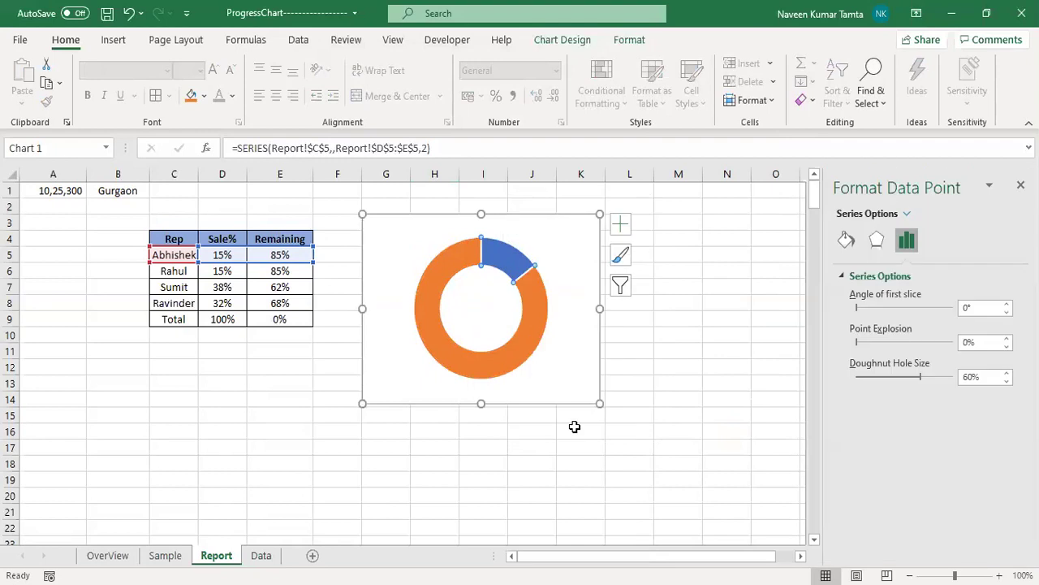
{"action": "left_click", "coordinate": [845, 241]}
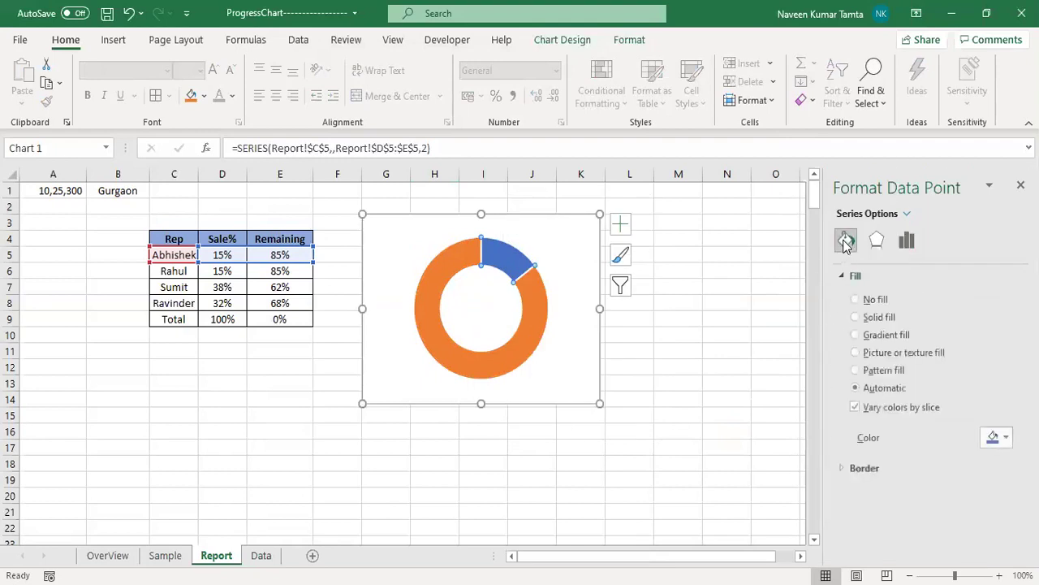
{"action": "left_click", "coordinate": [859, 302]}
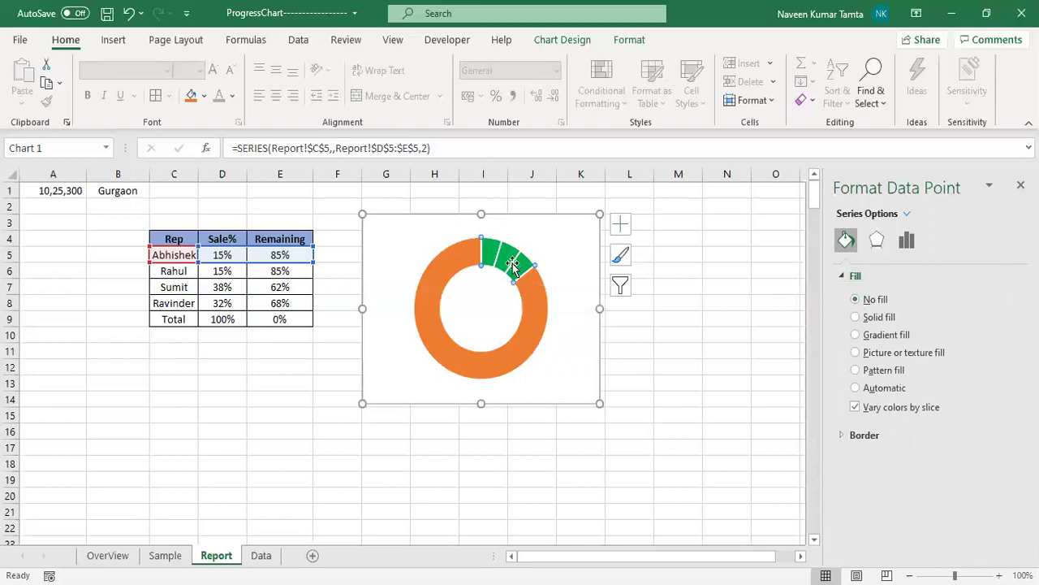
{"action": "left_click", "coordinate": [732, 311]}
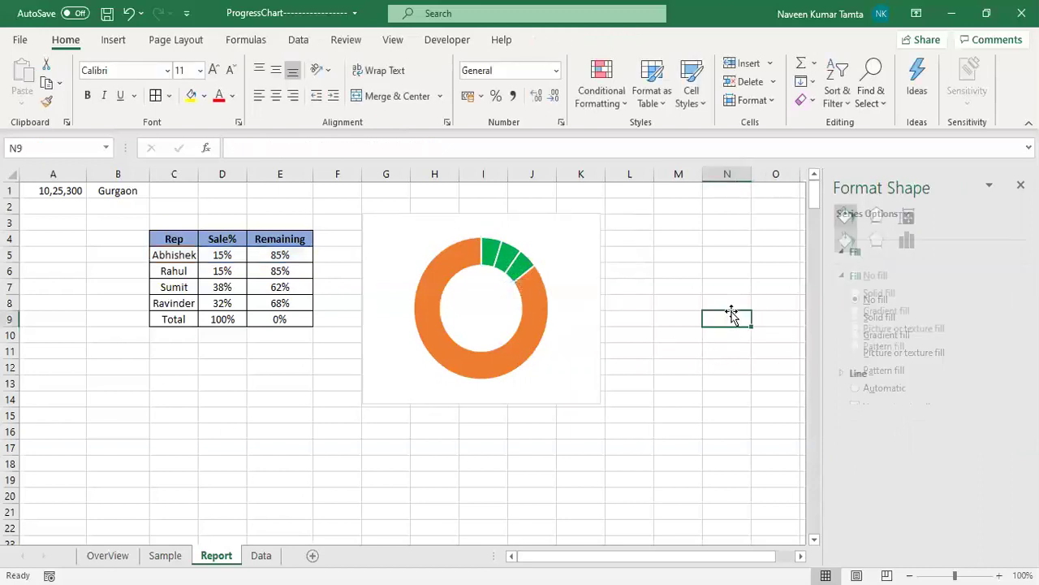
- Fill the orange Remaining slice of the secondary-axis doughnut series with solid White, Background 1
{"action": "mouse_move", "coordinate": [429, 284]}
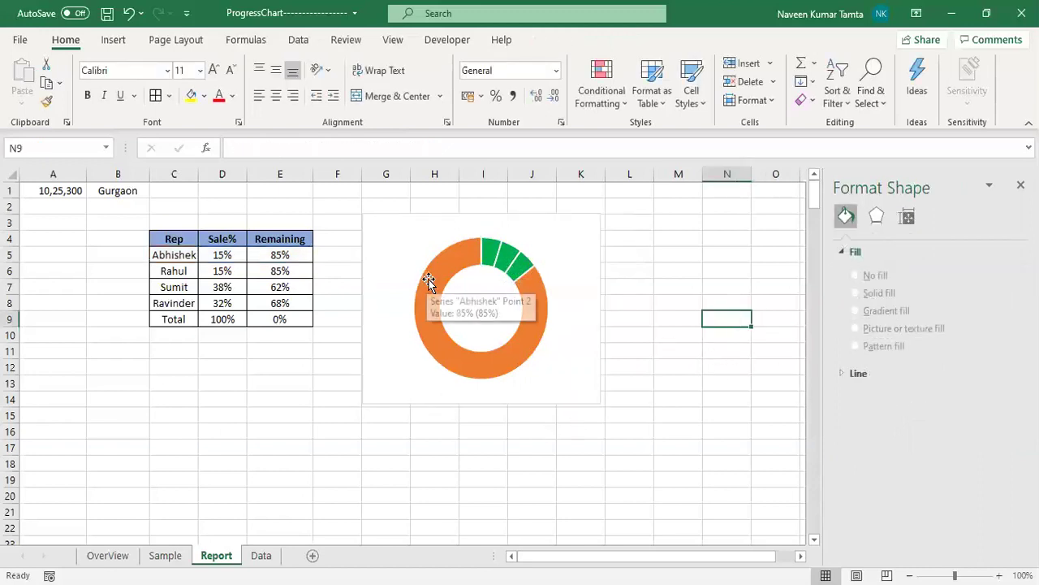
{"action": "left_click", "coordinate": [428, 284]}
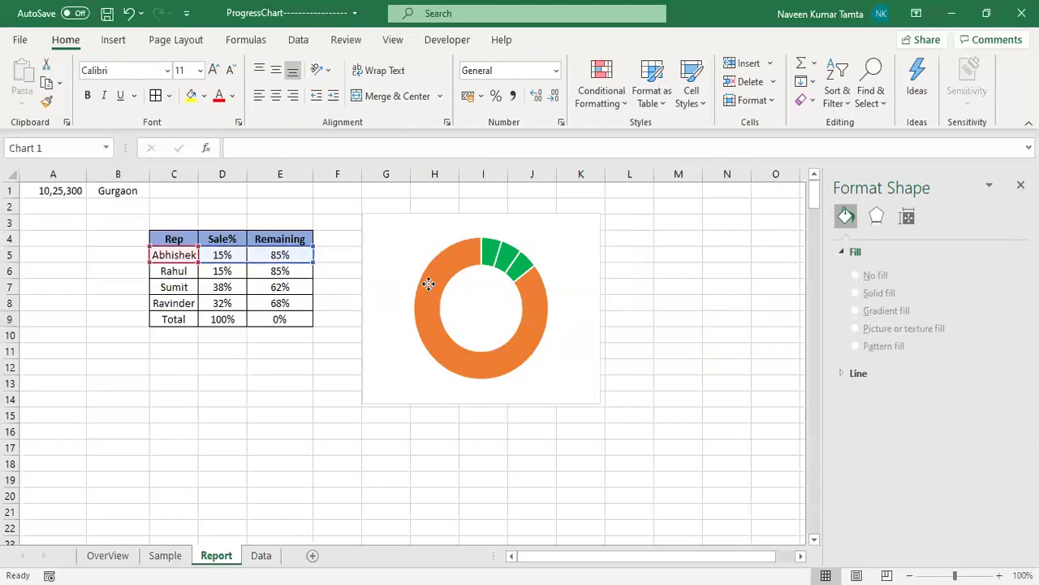
{"action": "left_click", "coordinate": [429, 284]}
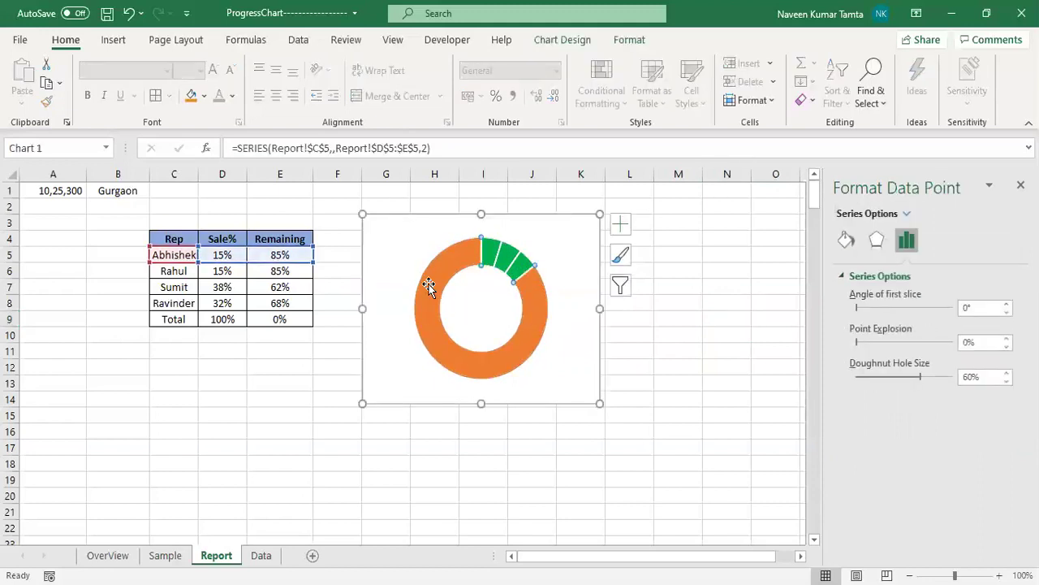
{"action": "left_click", "coordinate": [850, 239]}
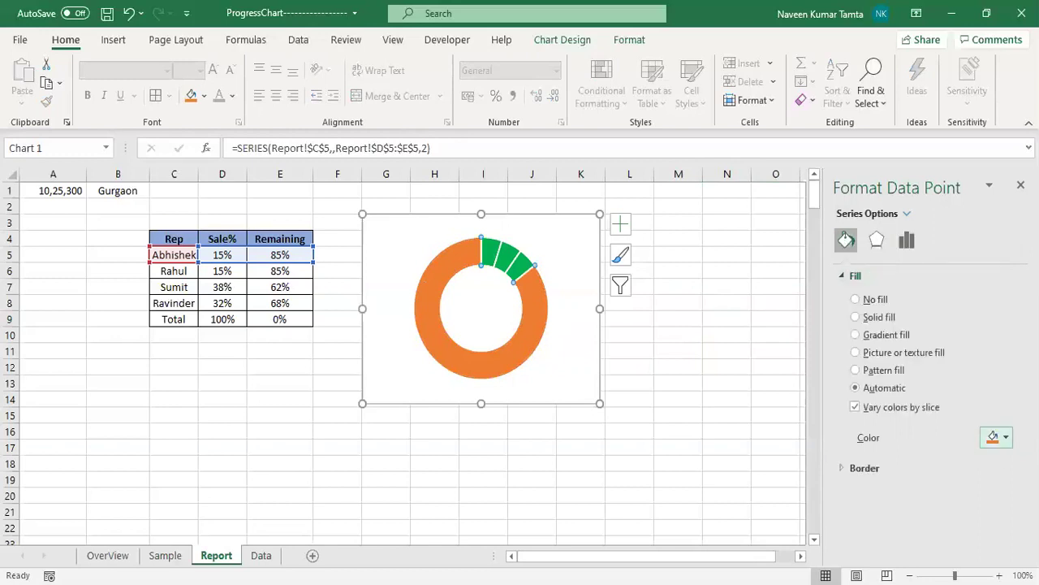
{"action": "left_click", "coordinate": [1008, 438]}
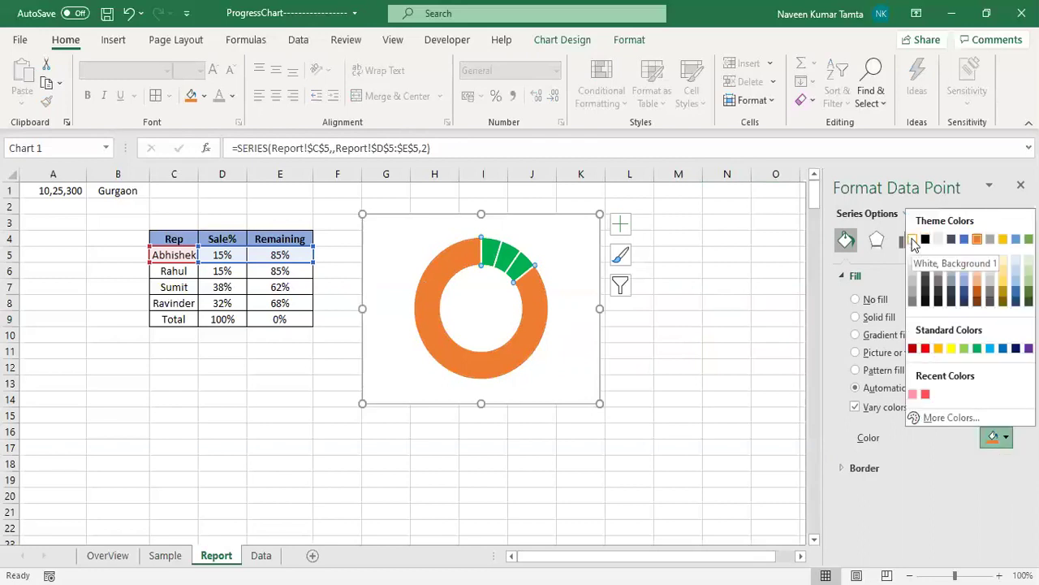
{"action": "left_click", "coordinate": [913, 240]}
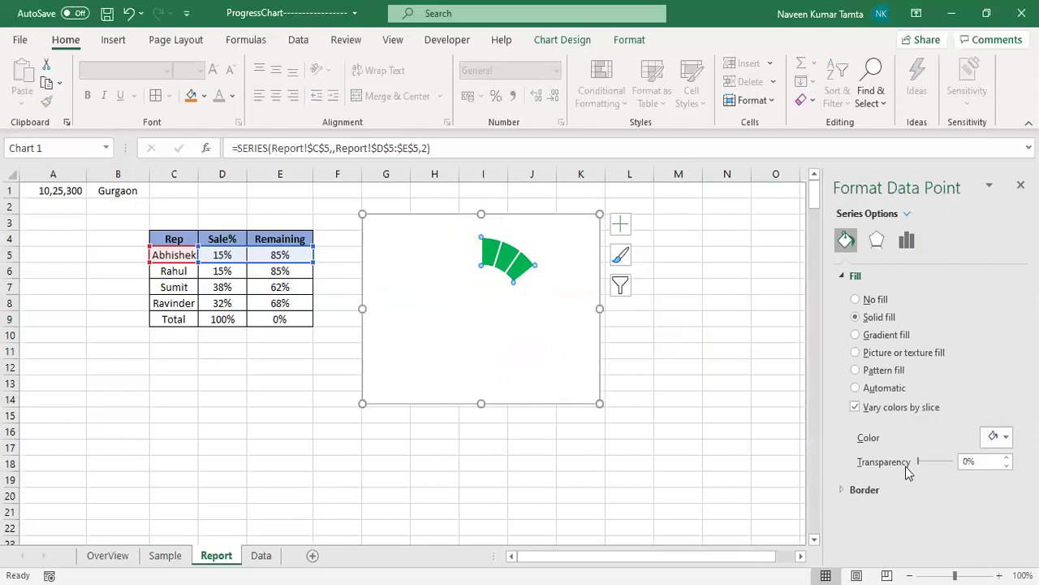
- Set the white Remaining slice's transparency to 30%, nudge it up two increments, and close the formatting settings
{"action": "left_click", "coordinate": [980, 462]}
{"action": "type", "text": "30"}
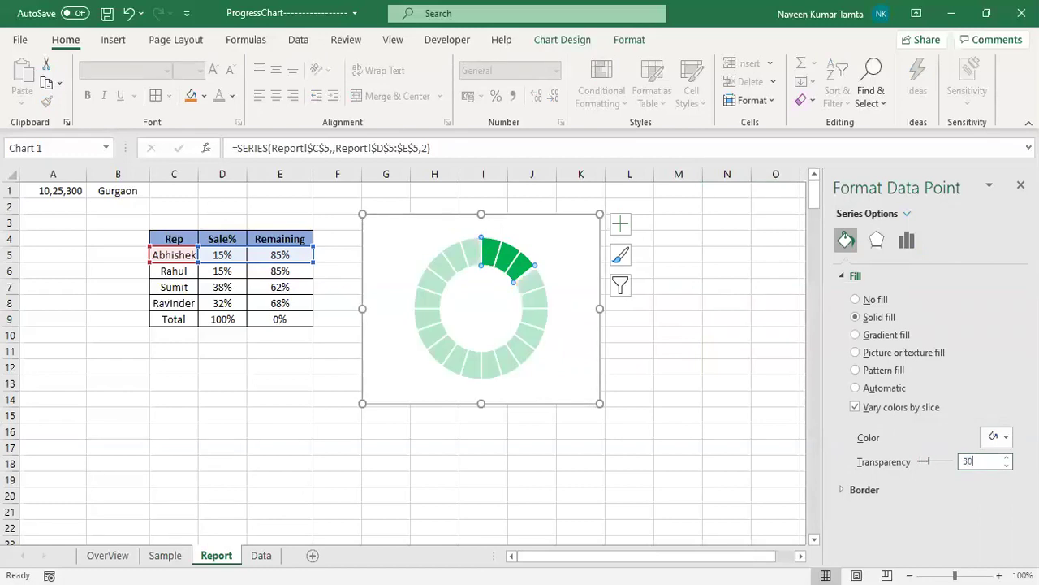
{"action": "left_click", "coordinate": [993, 464]}
{"action": "left_click", "coordinate": [1006, 458]}
{"action": "left_click", "coordinate": [1006, 458]}
{"action": "left_click", "coordinate": [666, 485]}
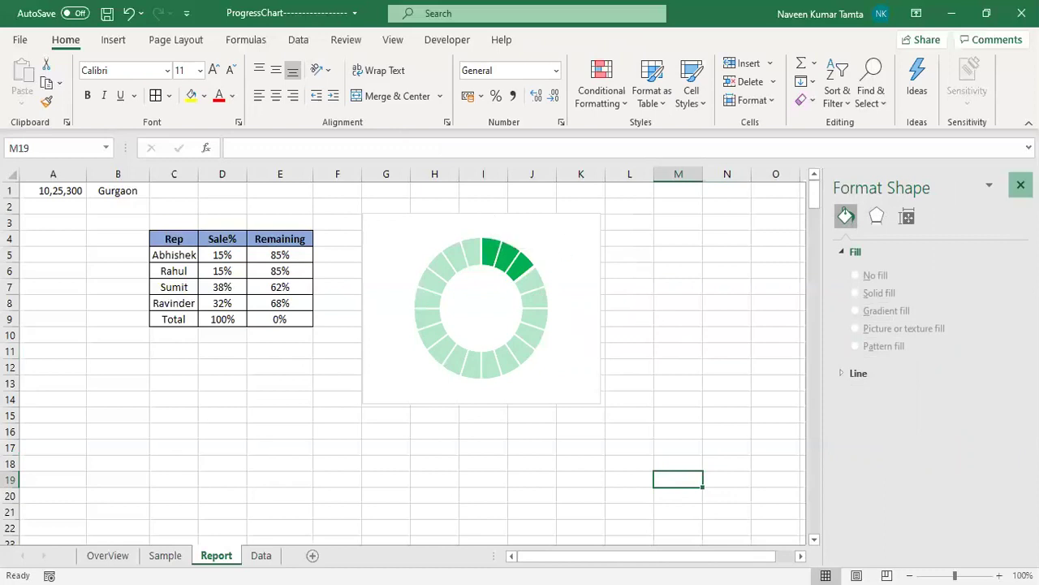
{"action": "left_click", "coordinate": [1021, 185]}
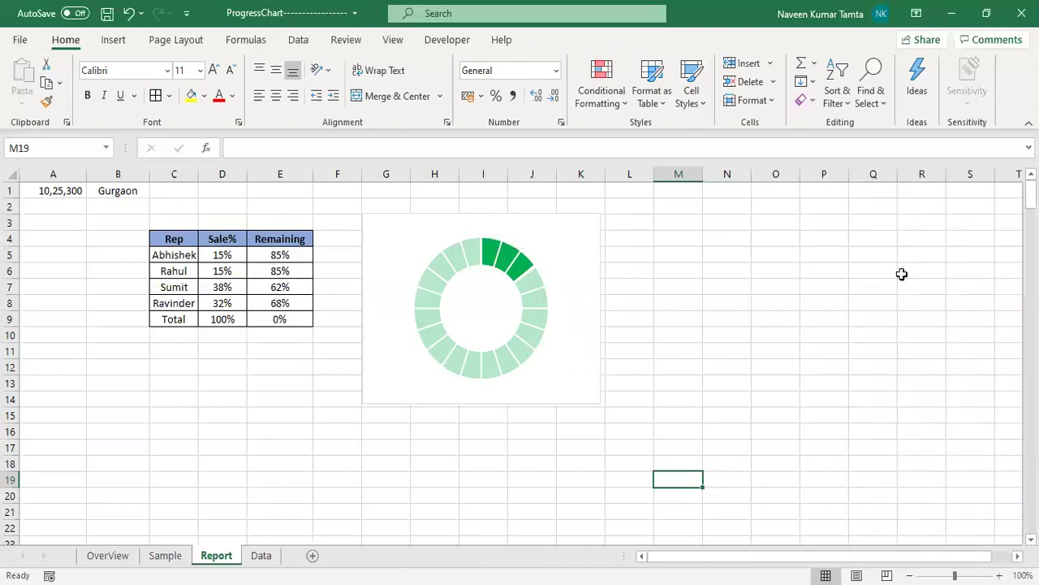
- Draw an empty text box below the table, over cells B13 to B16
{"action": "left_click", "coordinate": [110, 40]}
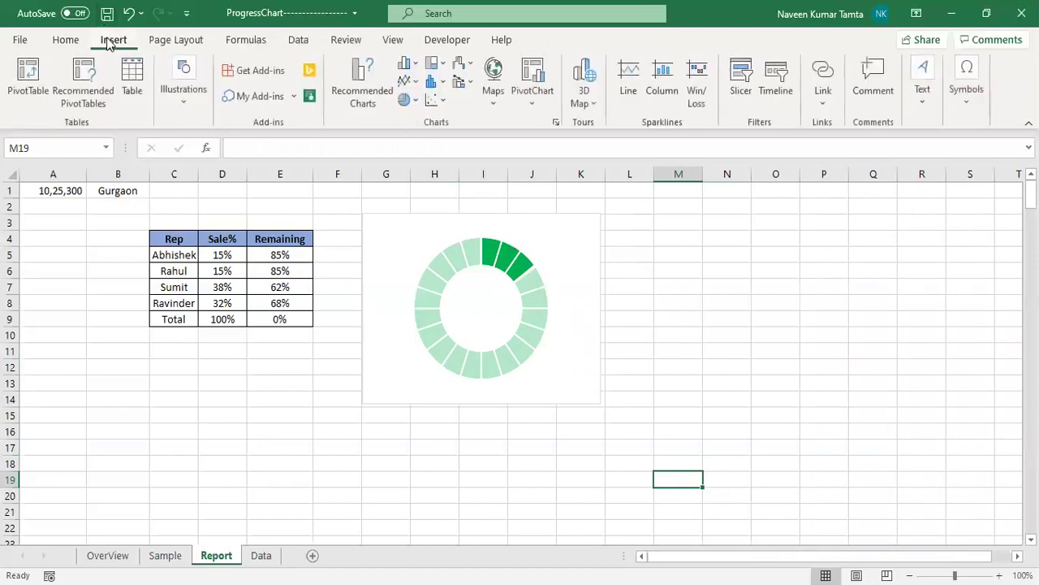
{"action": "left_click", "coordinate": [186, 101]}
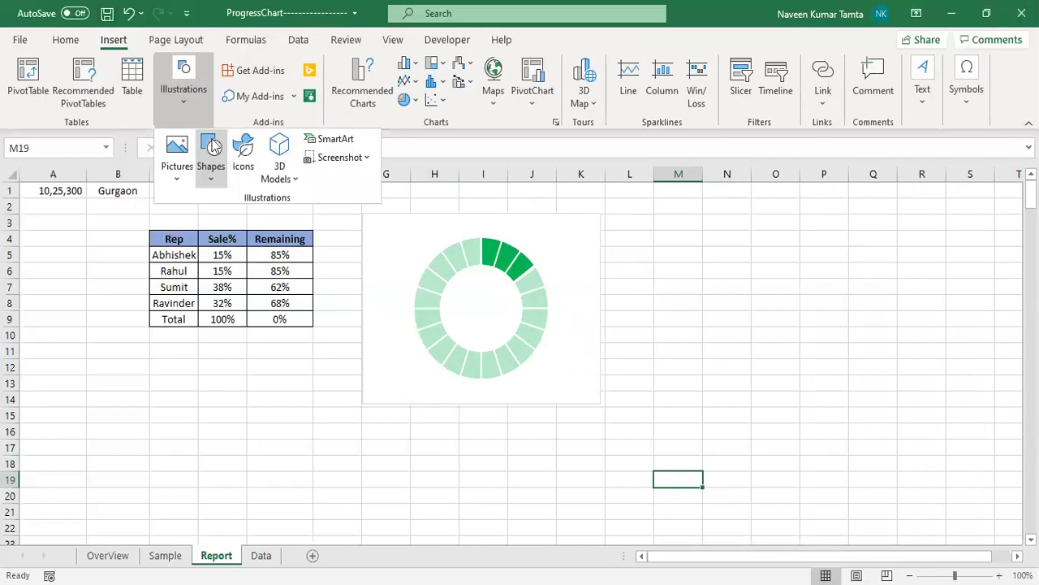
{"action": "left_click", "coordinate": [212, 182]}
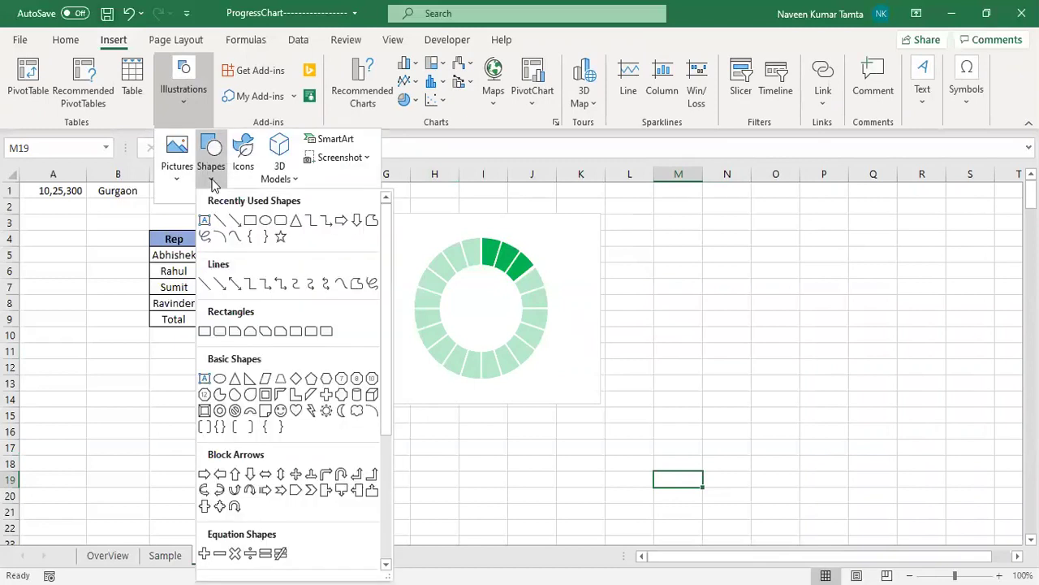
{"action": "left_click", "coordinate": [205, 379]}
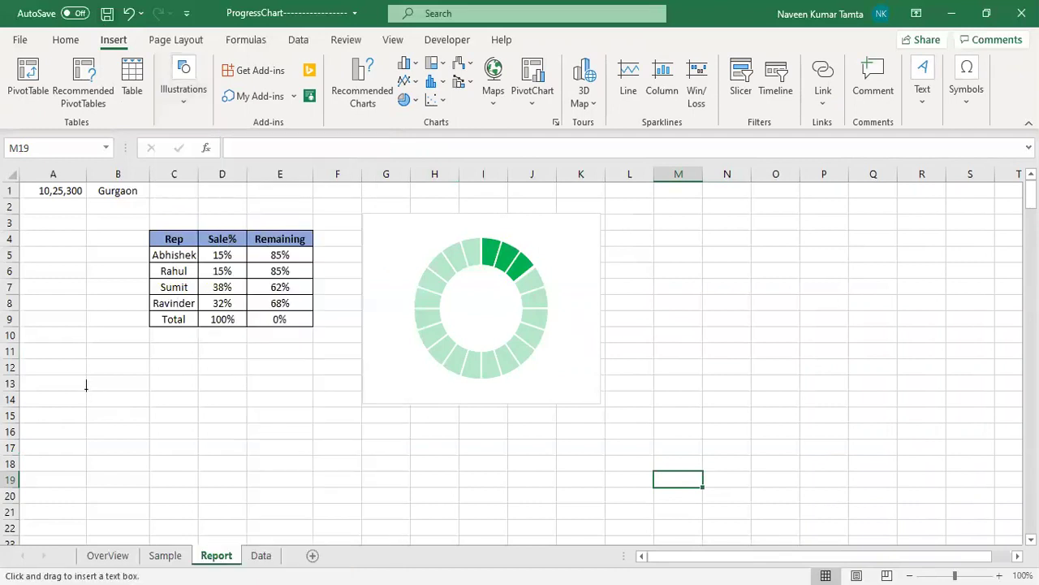
{"action": "left_click_drag", "start_coordinate": [86, 387], "coordinate": [154, 441]}
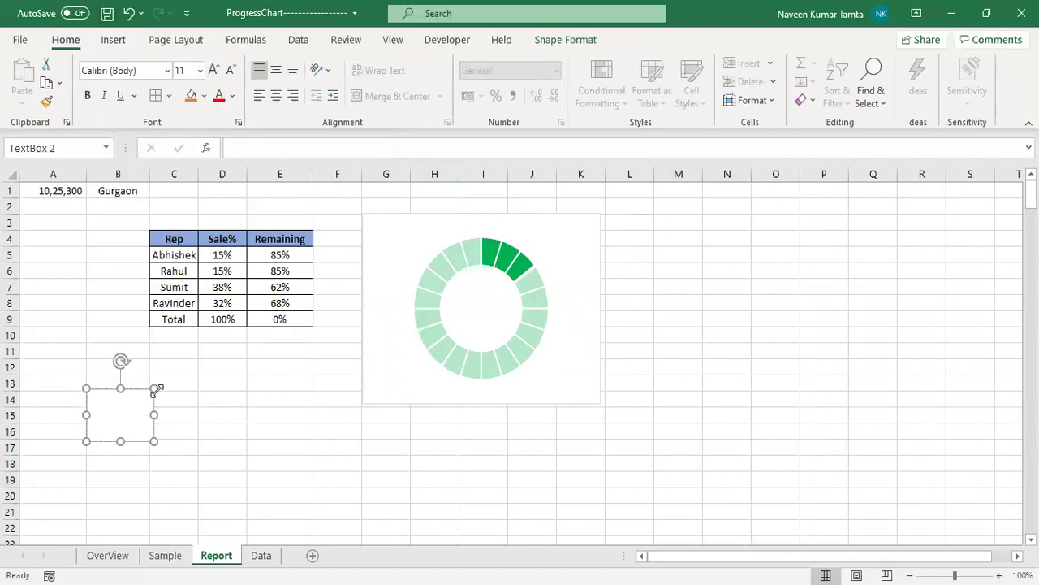
- Link the new text box to the first representative's Sale% cell with the formula =$D$5
{"action": "left_click", "coordinate": [242, 146]}
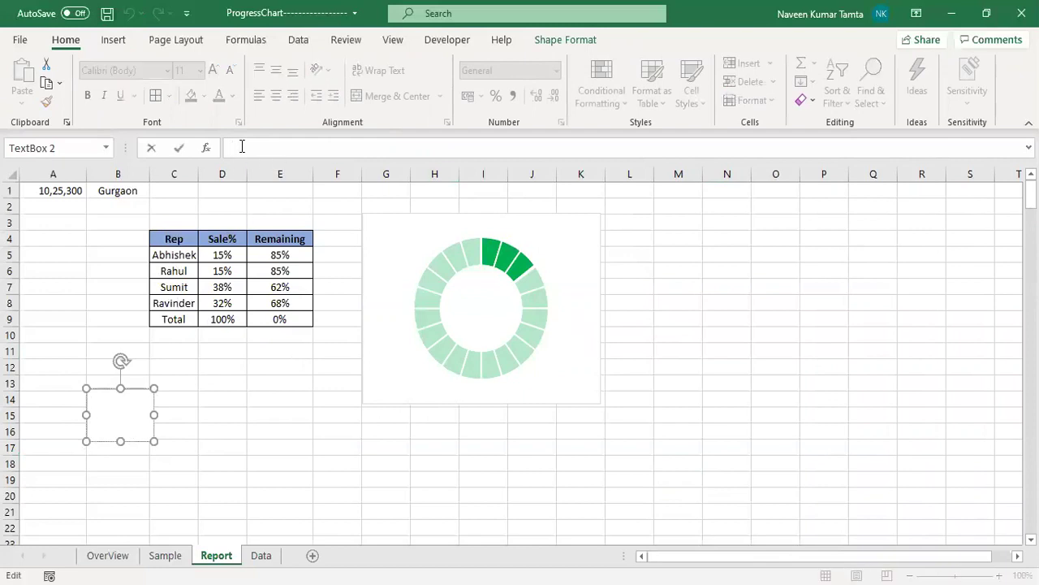
{"action": "type", "text": "="}
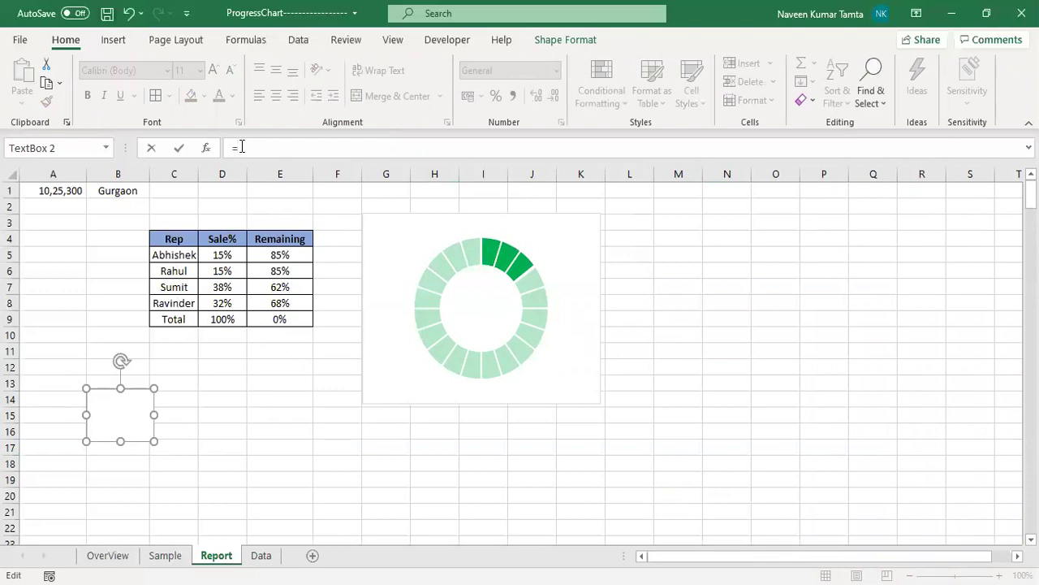
{"action": "left_click", "coordinate": [219, 257]}
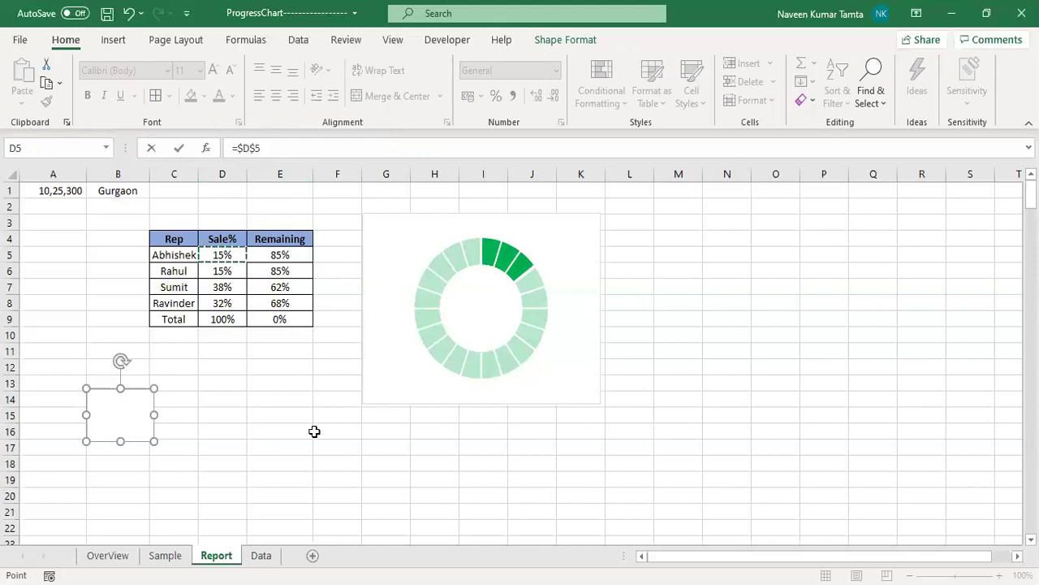
{"action": "key", "text": "Return"}
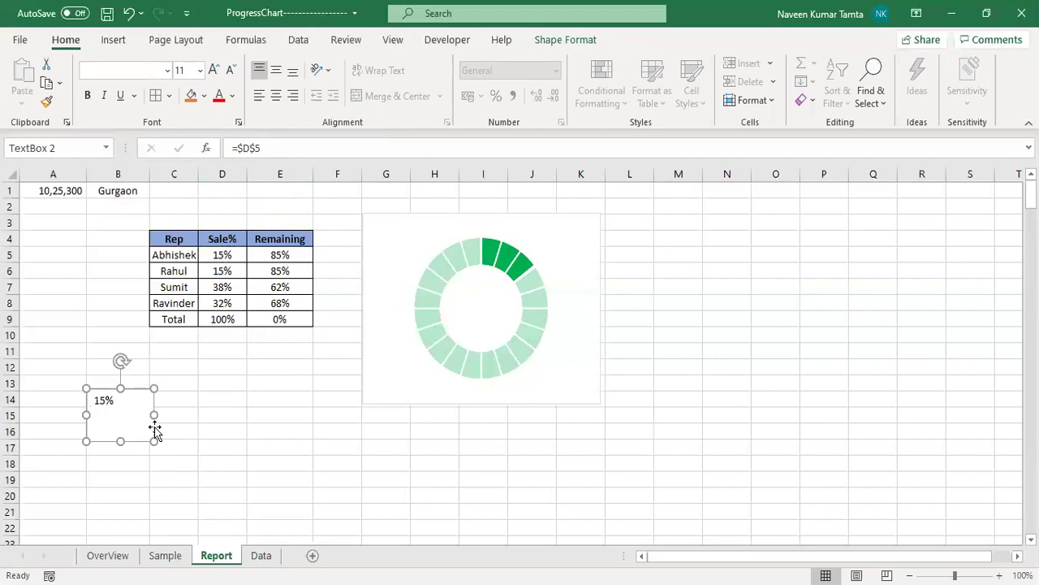
- Center the linked percentage vertically and horizontally in its text box and enlarge the font to 16
{"action": "left_click", "coordinate": [276, 70]}
{"action": "left_click", "coordinate": [276, 95]}
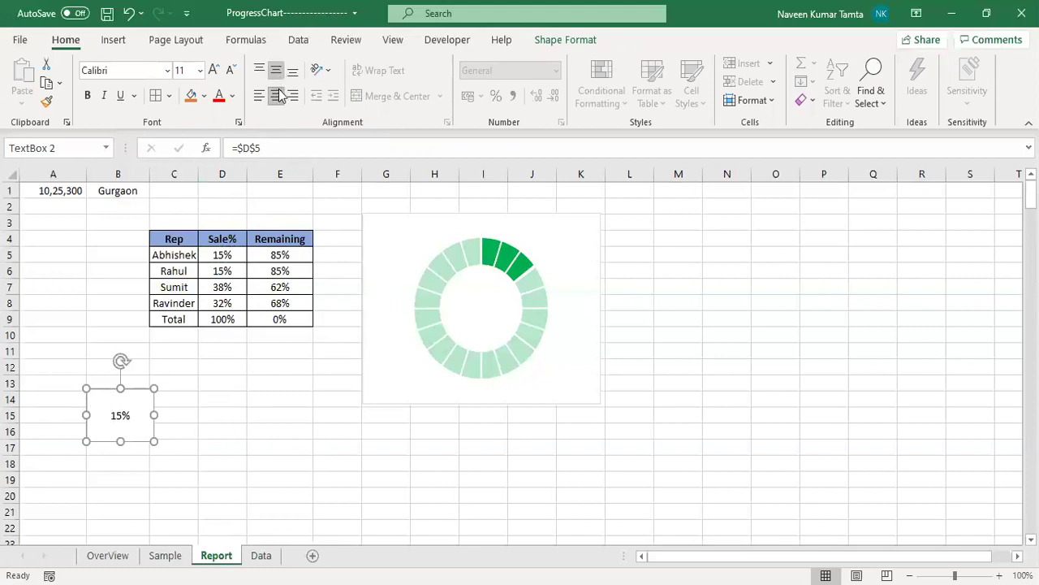
{"action": "left_click", "coordinate": [213, 70]}
{"action": "left_click", "coordinate": [214, 70]}
{"action": "left_click", "coordinate": [214, 70]}
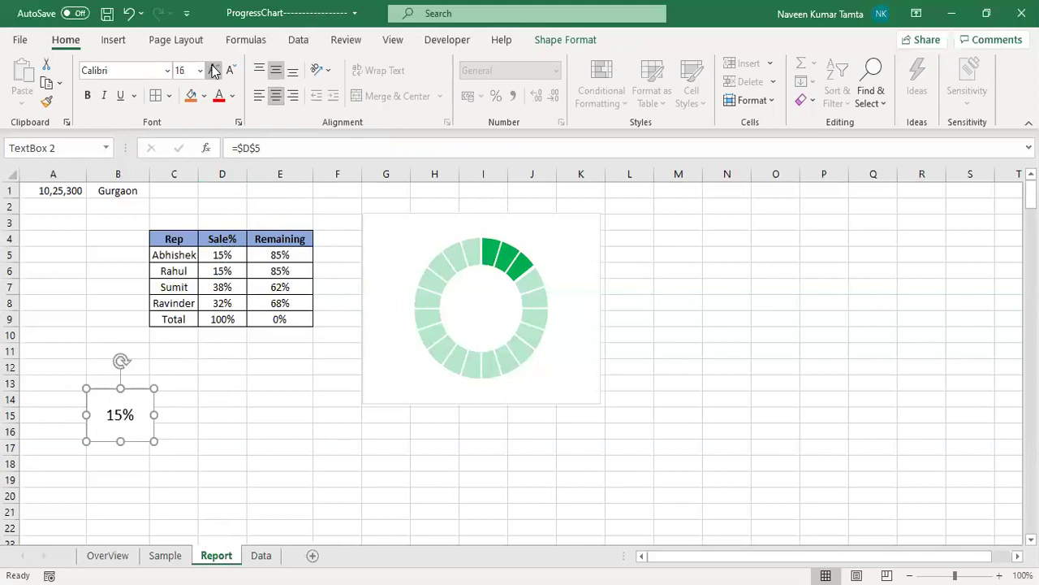
- Change the percentage text to Impact at size 20 and shrink its text box to about 1.27 by 1.96 cm
{"action": "left_click", "coordinate": [167, 72]}
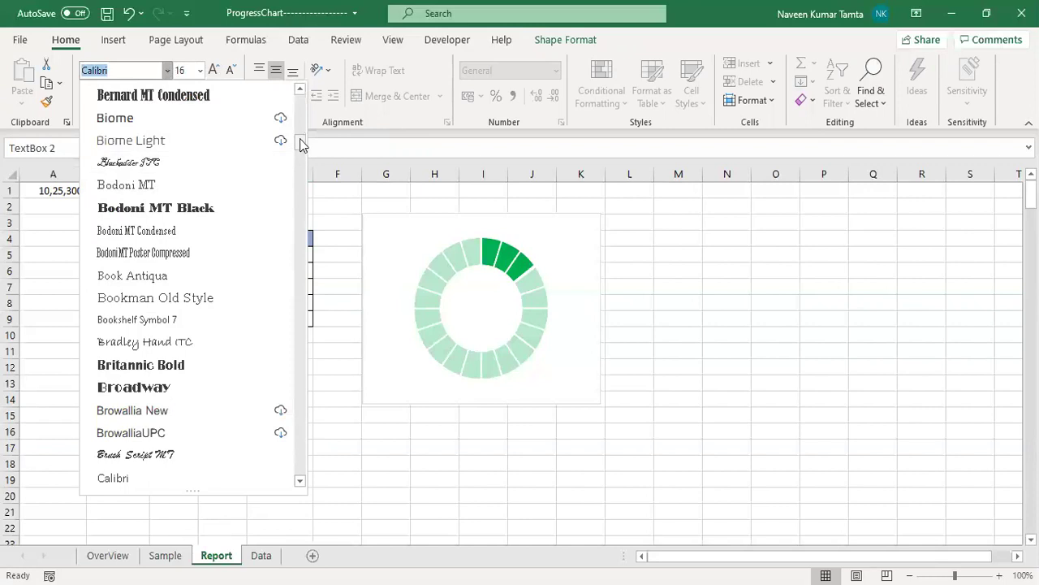
{"action": "left_click_drag", "start_coordinate": [301, 143], "coordinate": [309, 242]}
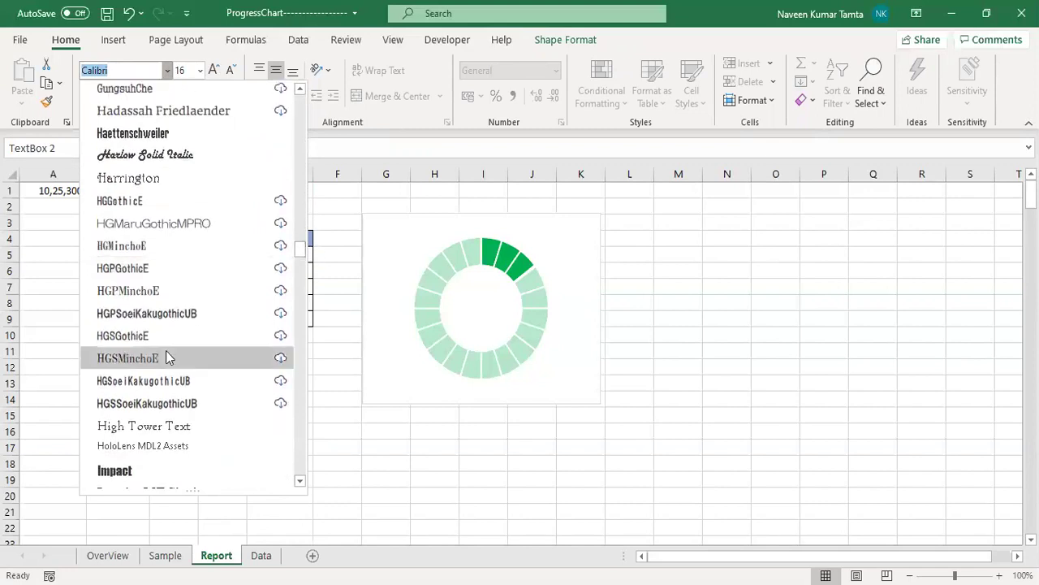
{"action": "left_click", "coordinate": [116, 470]}
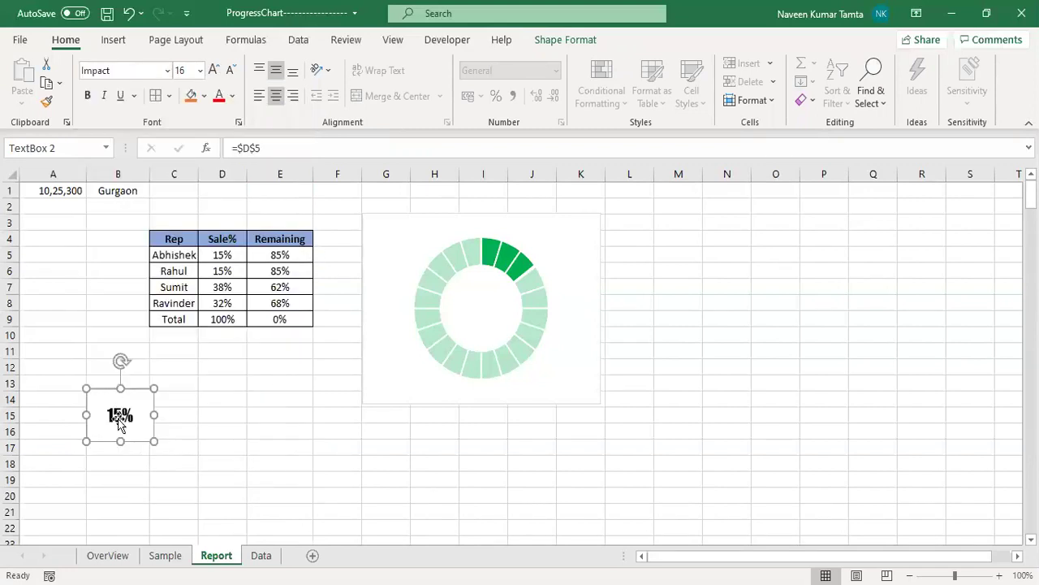
{"action": "left_click", "coordinate": [212, 71]}
{"action": "left_click", "coordinate": [212, 71]}
{"action": "left_click_drag", "start_coordinate": [153, 415], "coordinate": [116, 427]}
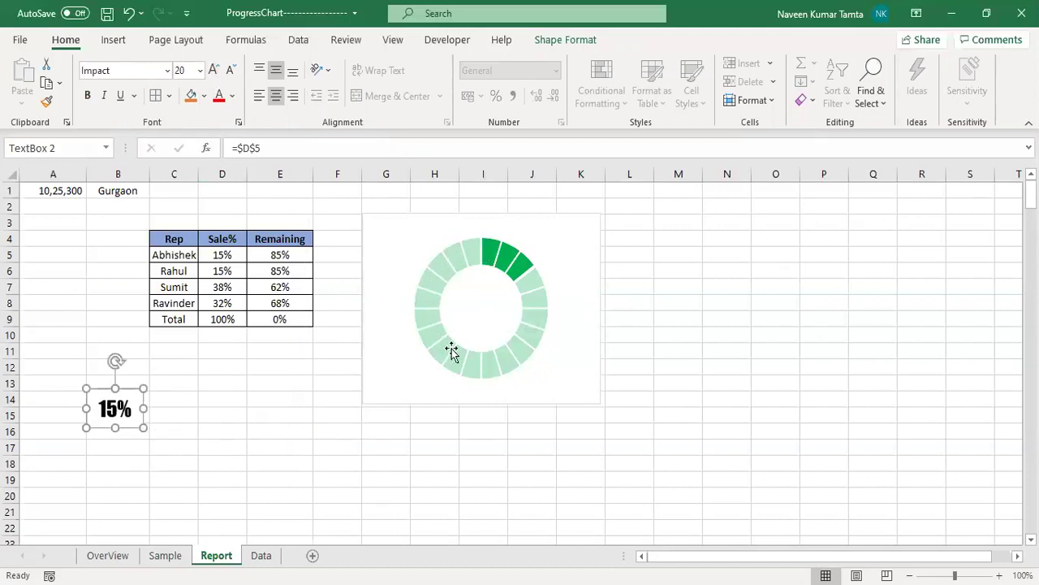
- Color the percentage text with the standard green used in the doughnut chart
{"action": "left_click", "coordinate": [234, 97]}
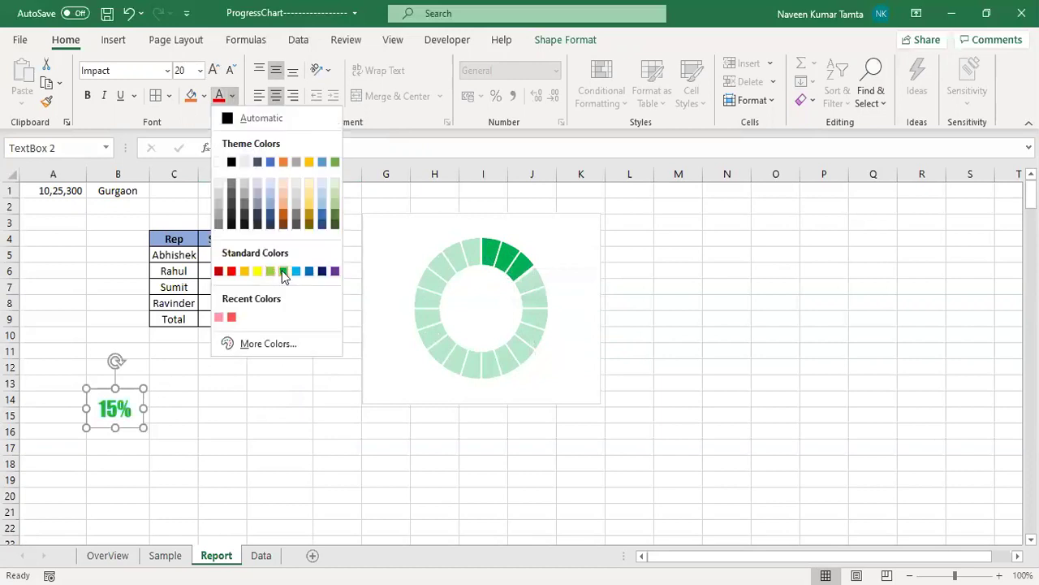
{"action": "left_click", "coordinate": [282, 270]}
{"action": "left_click", "coordinate": [249, 465]}
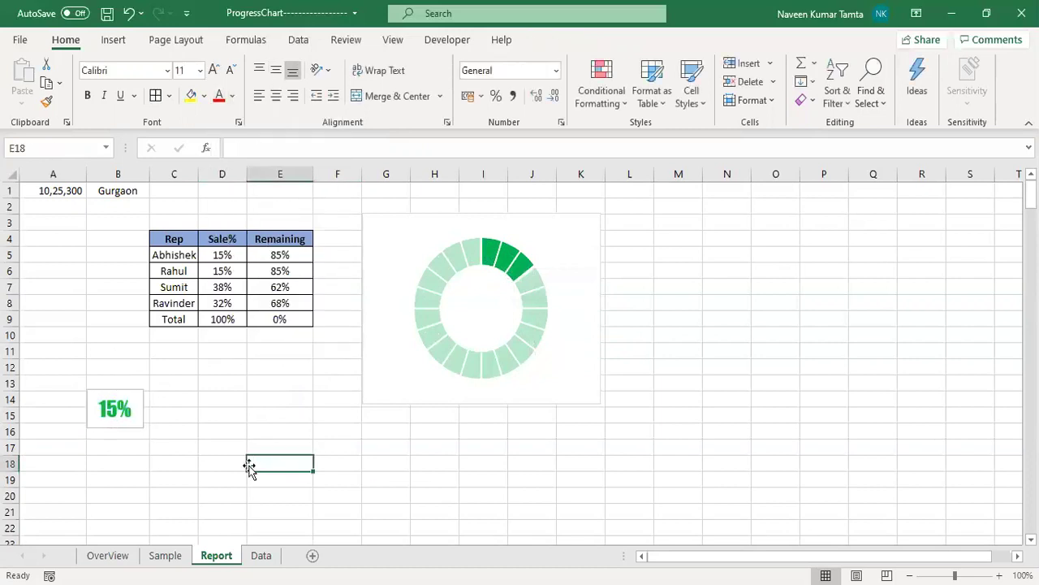
- Remove the outline and the fill from the percentage text box
{"action": "left_click", "coordinate": [132, 390]}
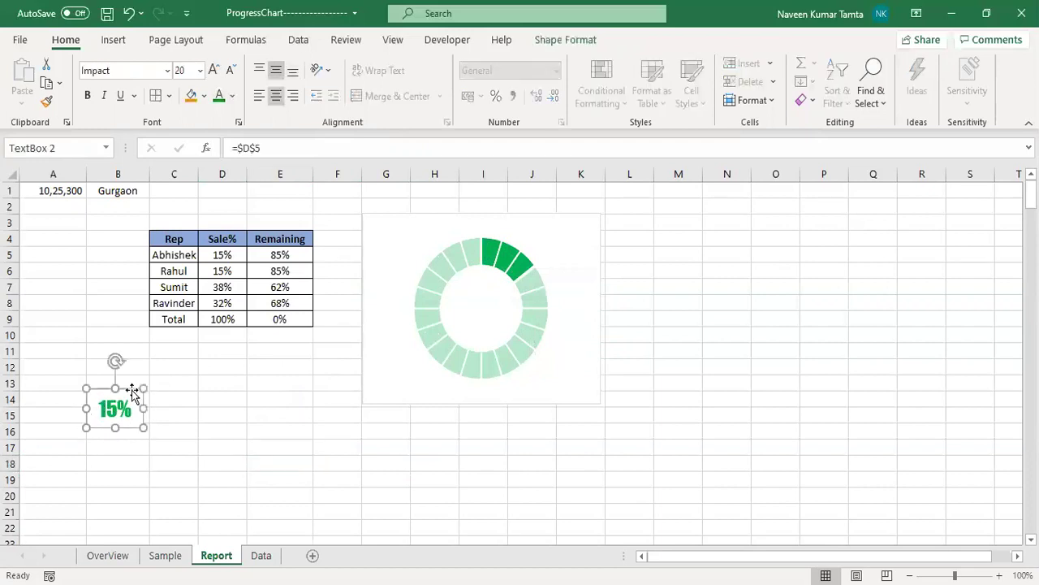
{"action": "left_click", "coordinate": [567, 41]}
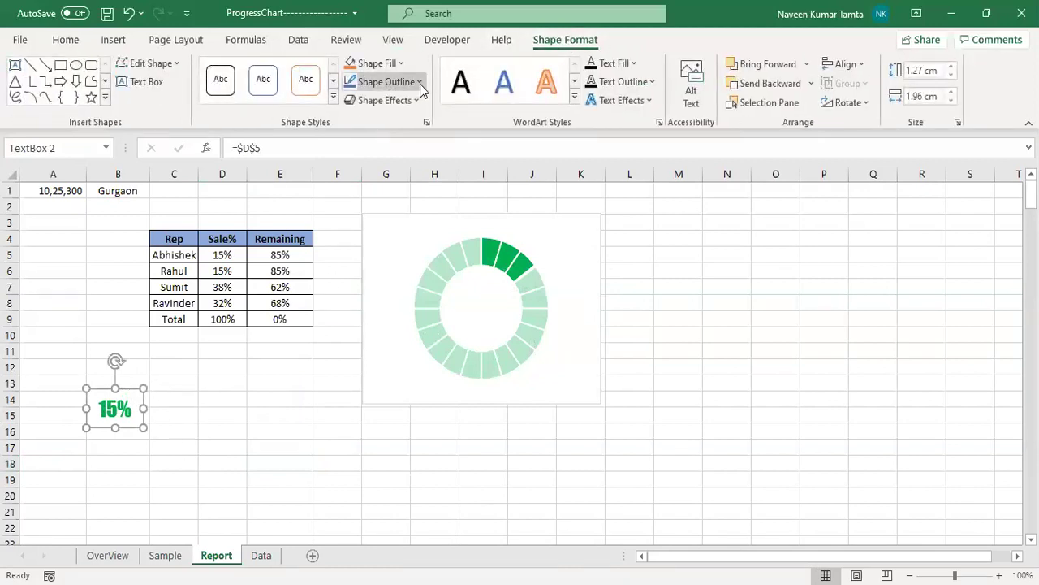
{"action": "left_click", "coordinate": [371, 329]}
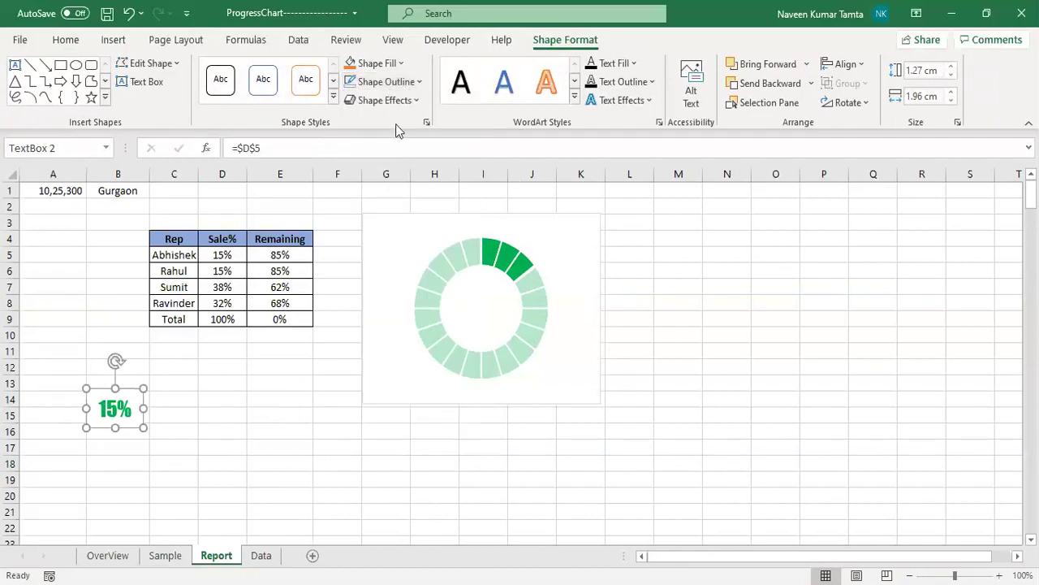
{"action": "left_click", "coordinate": [402, 65]}
{"action": "left_click", "coordinate": [363, 310]}
{"action": "left_click", "coordinate": [305, 457]}
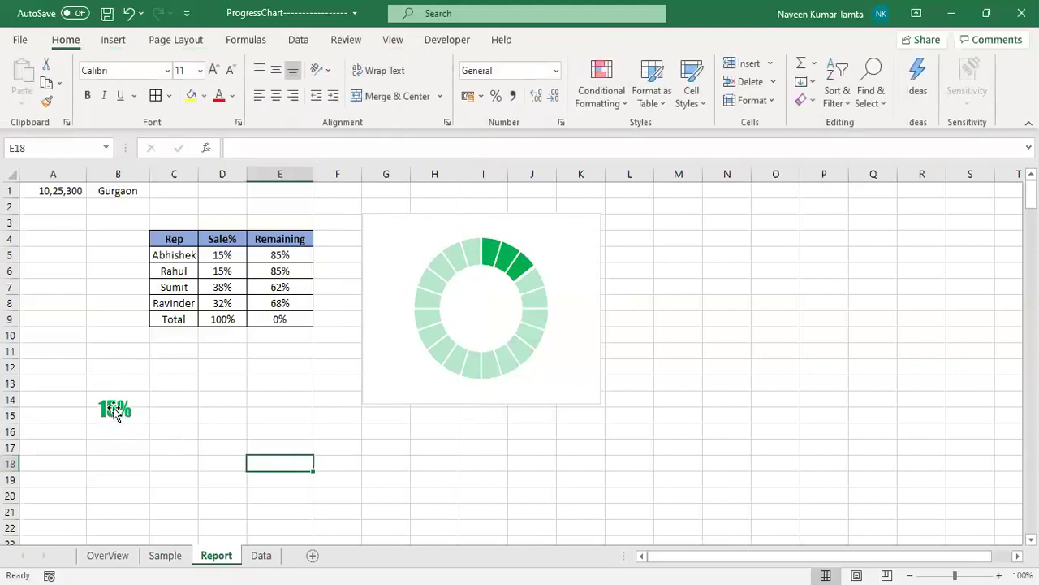
- Move the percentage text box into the doughnut's hole and nudge the chart slightly so the number sits centered
{"action": "left_click_drag", "start_coordinate": [113, 408], "coordinate": [242, 414]}
{"action": "left_click_drag", "start_coordinate": [309, 404], "coordinate": [484, 307]}
{"action": "left_click", "coordinate": [638, 309]}
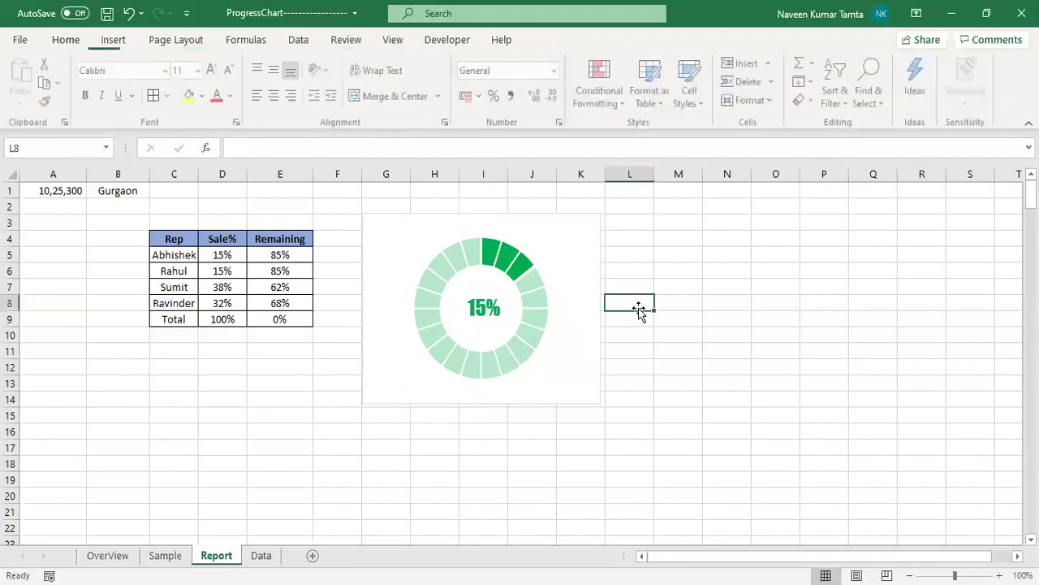
{"action": "mouse_move", "coordinate": [575, 218]}
{"action": "left_mouse_down"}
{"action": "mouse_move", "coordinate": [555, 219]}
{"action": "mouse_move", "coordinate": [579, 215]}
{"action": "left_mouse_up"}
{"action": "left_click", "coordinate": [704, 335]}
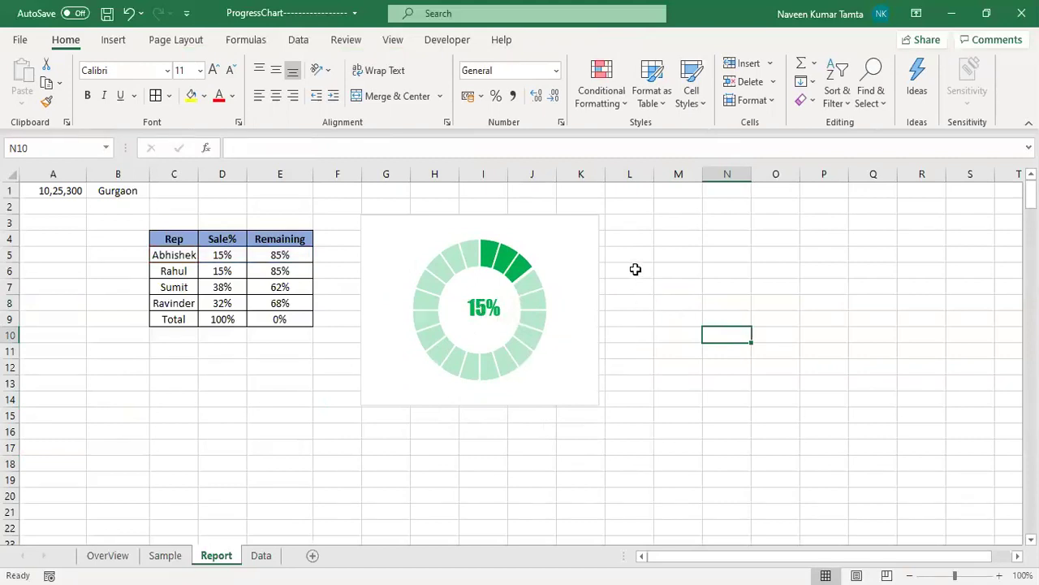
- Draw a text box about 1.09 by 2.73 cm below the sales table and link it to the representative's name in cell C5
{"action": "left_click", "coordinate": [106, 44]}
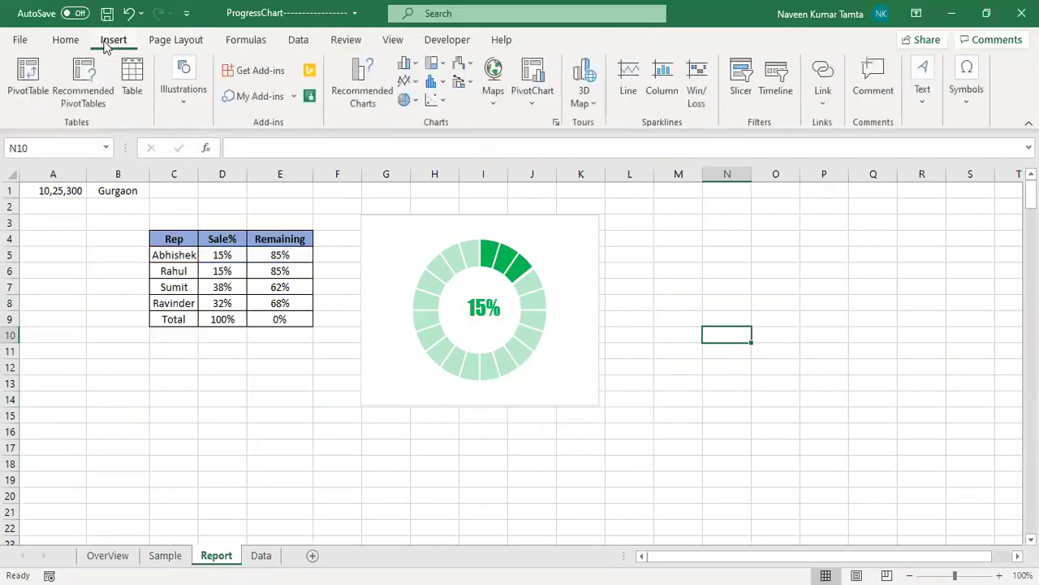
{"action": "left_click", "coordinate": [175, 107]}
{"action": "left_click", "coordinate": [213, 186]}
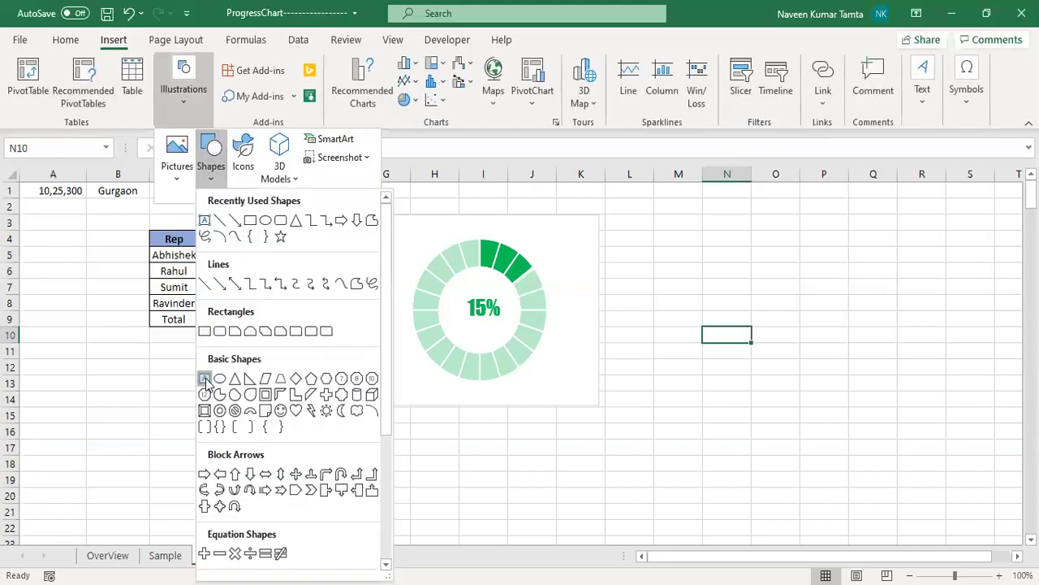
{"action": "left_click", "coordinate": [205, 380]}
{"action": "left_click_drag", "start_coordinate": [151, 376], "coordinate": [229, 408]}
{"action": "left_click", "coordinate": [271, 148]}
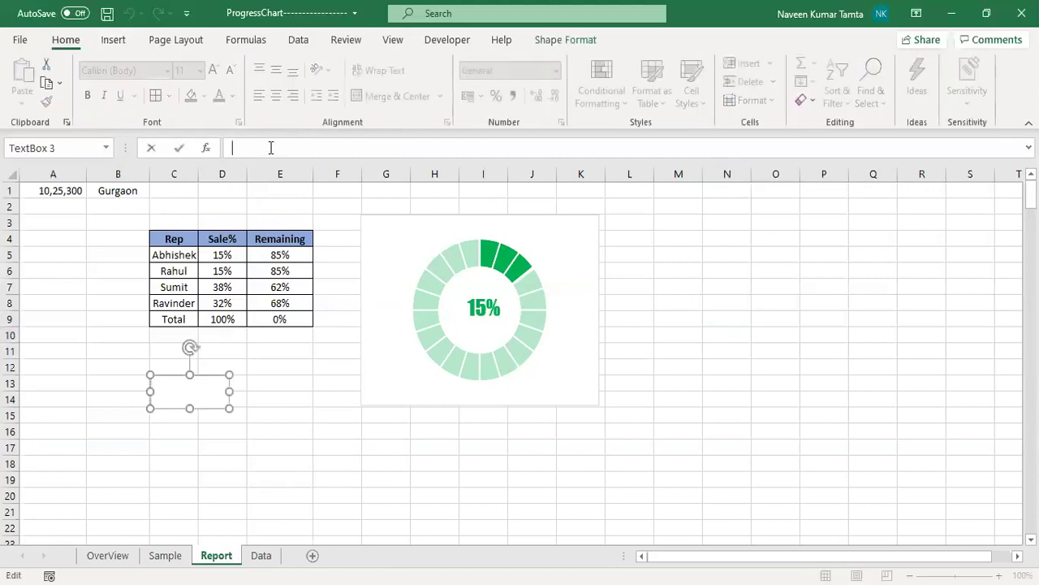
{"action": "type", "text": "="}
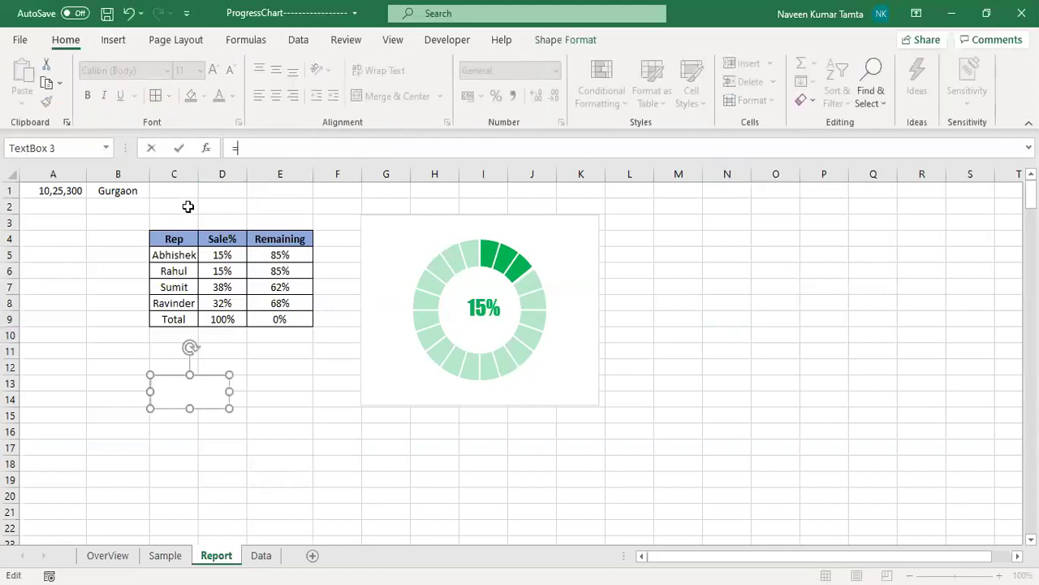
{"action": "left_click", "coordinate": [183, 255]}
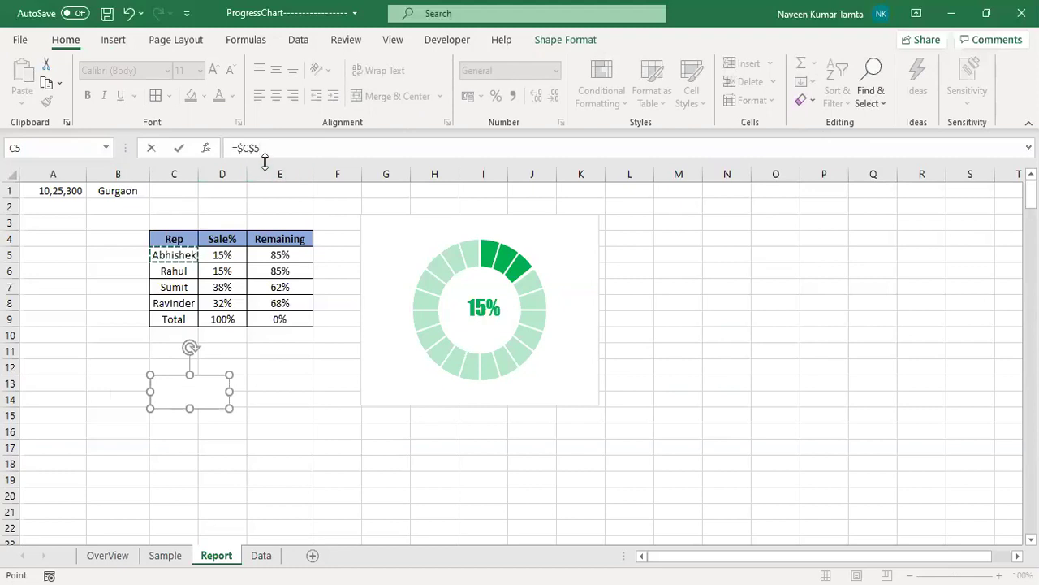
{"action": "key", "text": "Return"}
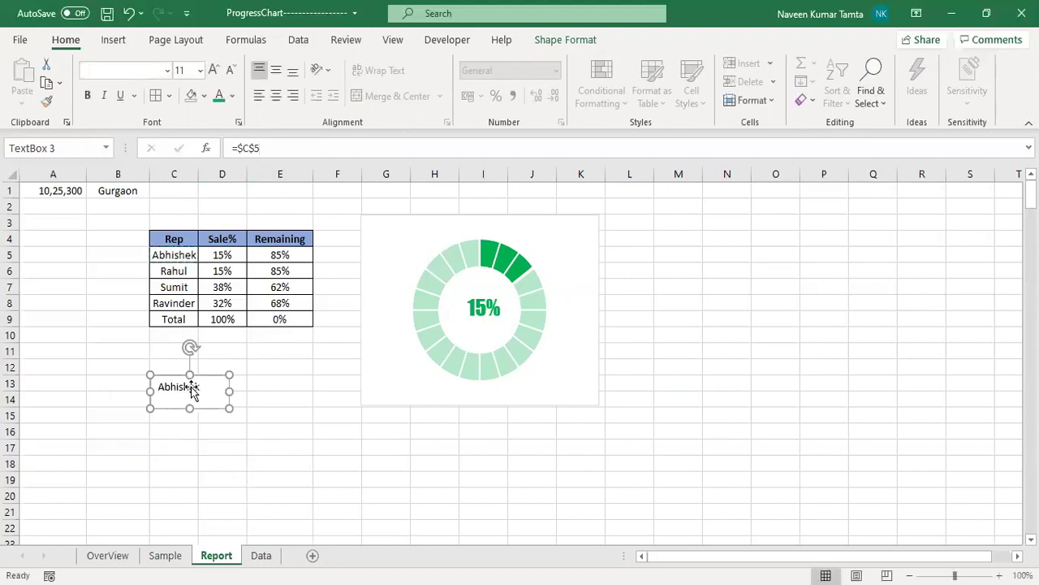
- Center the linked name horizontally and vertically in its text box and color the text green
{"action": "left_click", "coordinate": [276, 71]}
{"action": "left_click", "coordinate": [275, 99]}
{"action": "left_click", "coordinate": [219, 96]}
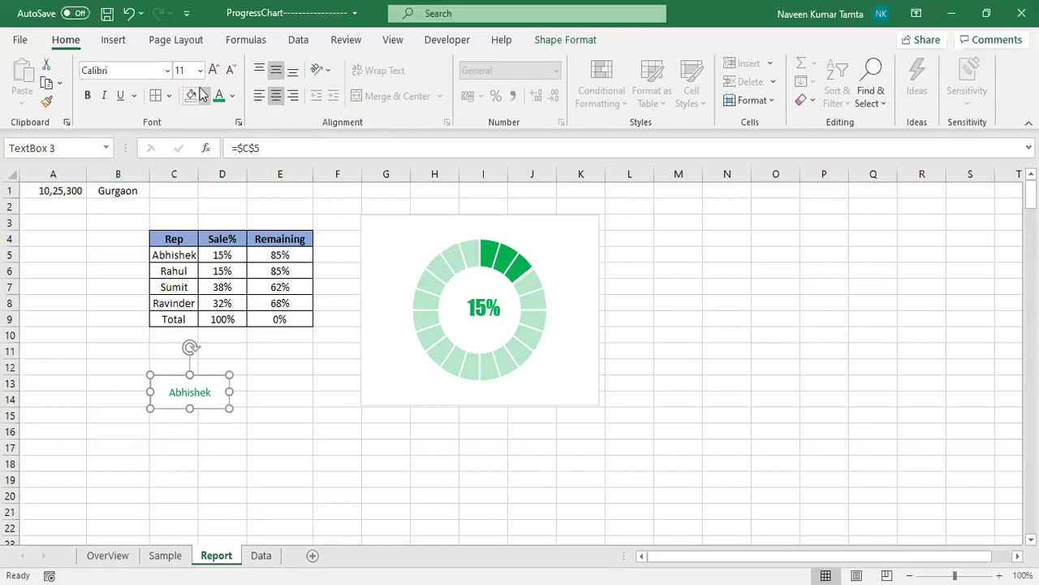
- Change the name text to Impact at size 16 and color it black
{"action": "left_click", "coordinate": [167, 71]}
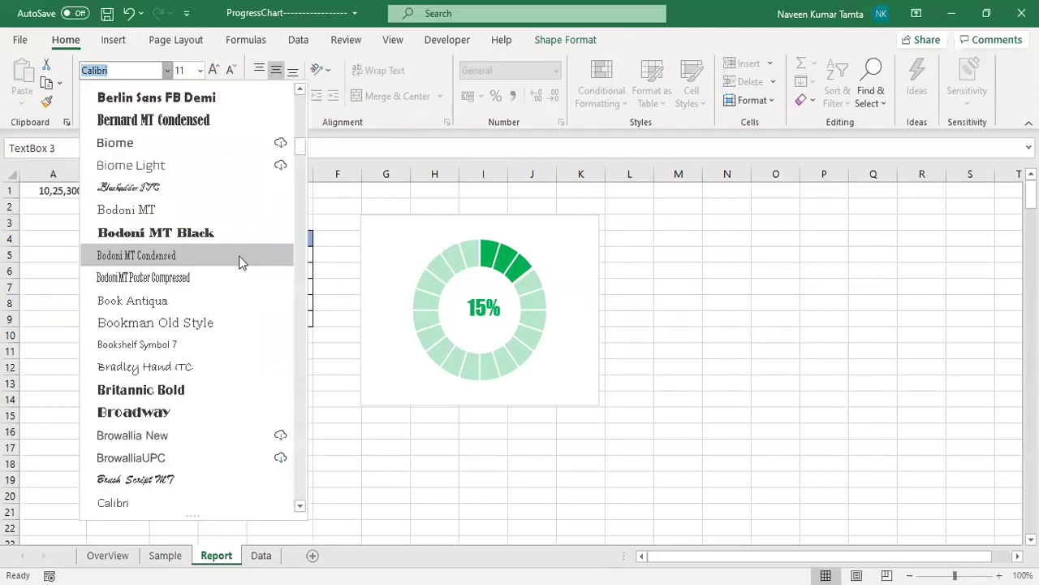
{"action": "left_click_drag", "start_coordinate": [299, 149], "coordinate": [300, 102]}
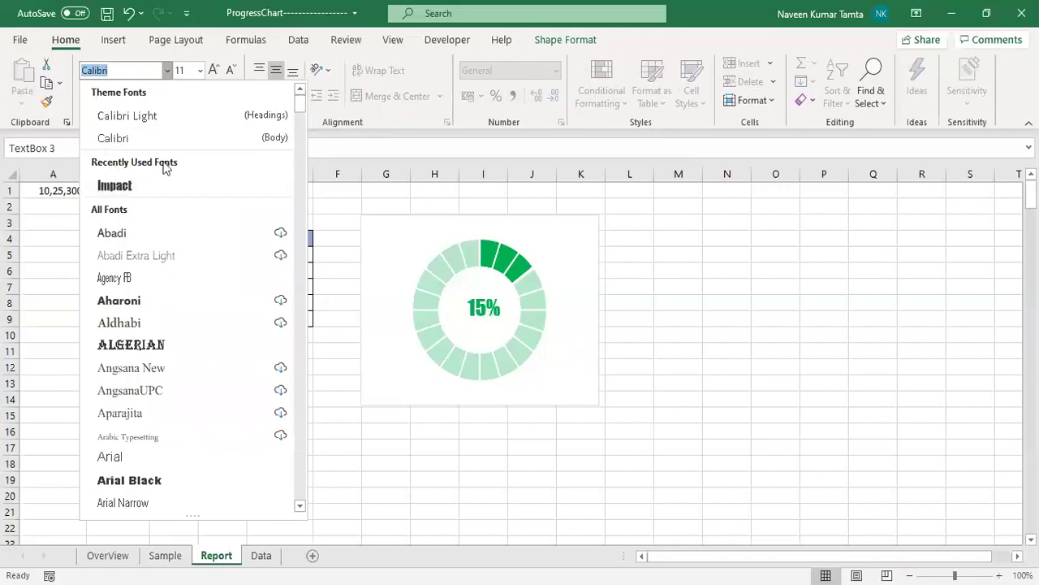
{"action": "left_click", "coordinate": [117, 185]}
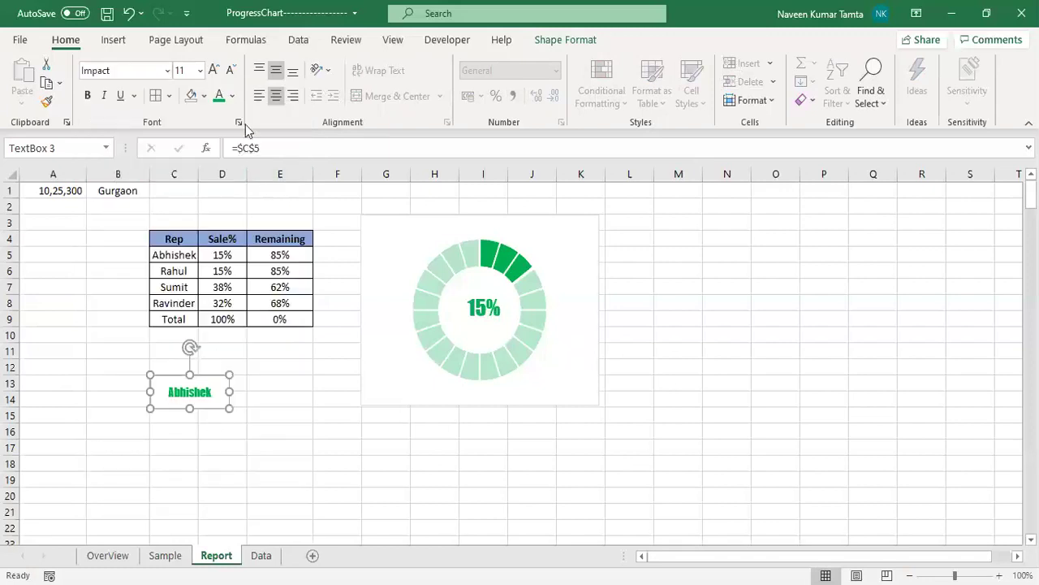
{"action": "left_click", "coordinate": [213, 71]}
{"action": "left_click", "coordinate": [213, 71]}
{"action": "left_click", "coordinate": [213, 71]}
{"action": "left_click", "coordinate": [213, 70]}
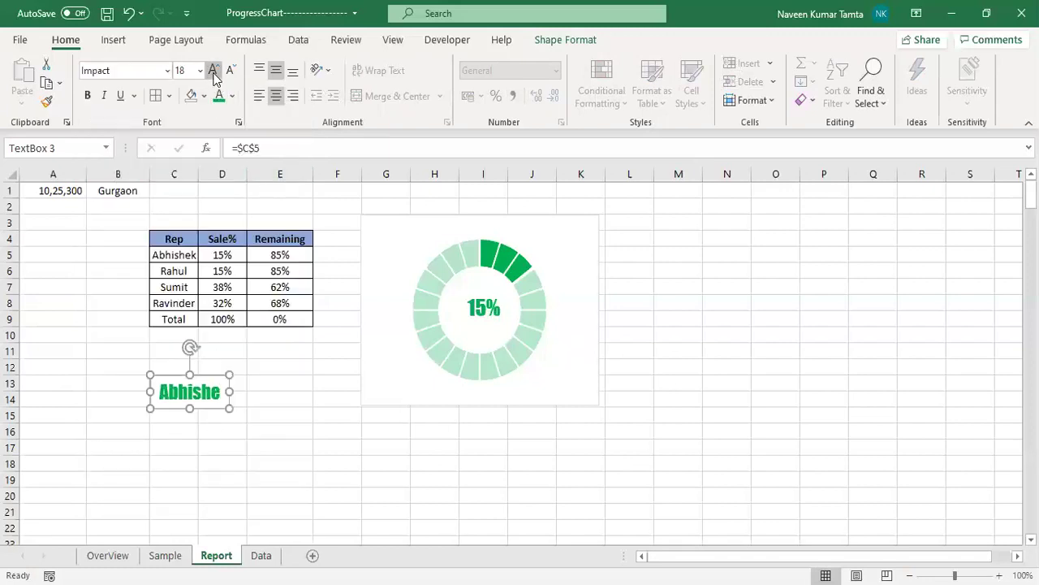
{"action": "left_click", "coordinate": [231, 70]}
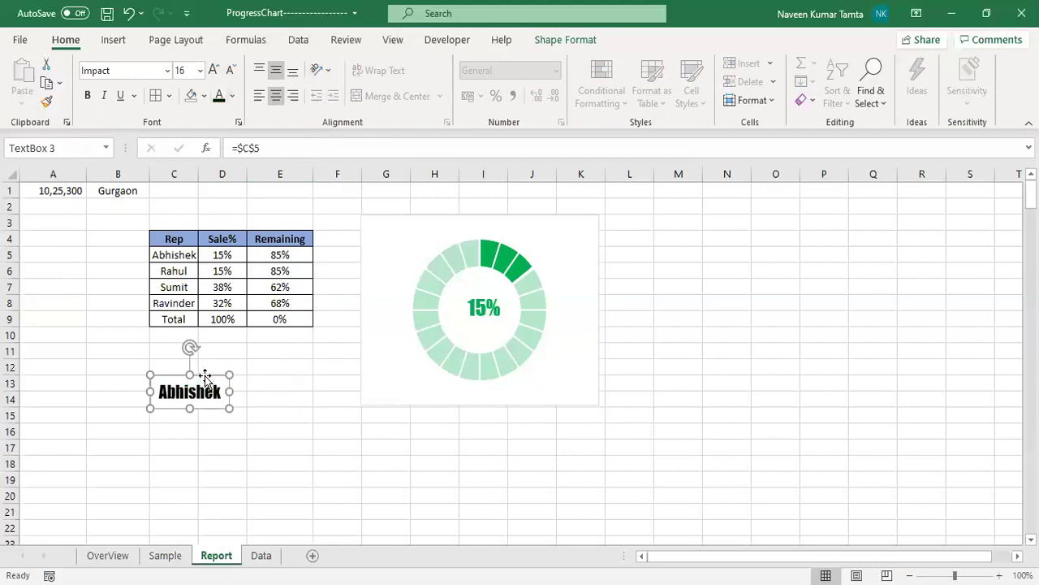
- Remove the outline from the name text box and place the box in the doughnut chart's upper-left corner
{"action": "left_click_drag", "start_coordinate": [204, 375], "coordinate": [424, 219]}
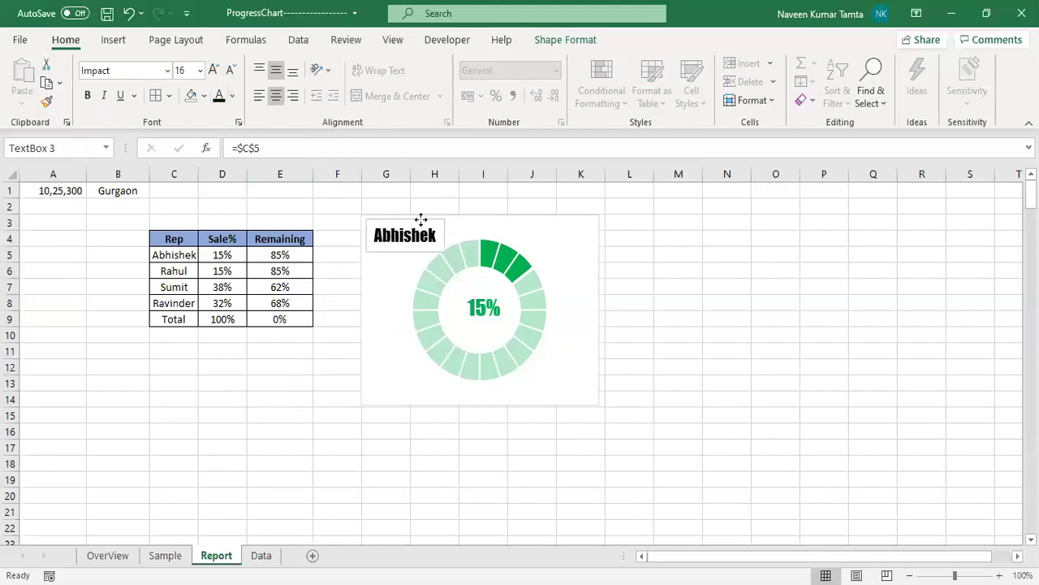
{"action": "left_click_drag", "start_coordinate": [420, 219], "coordinate": [253, 396]}
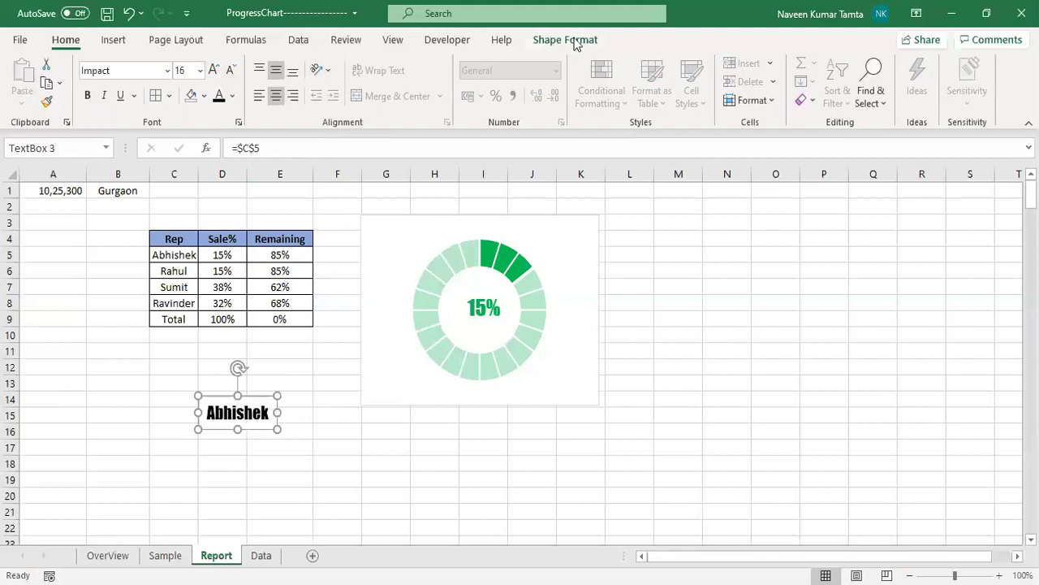
{"action": "left_click", "coordinate": [572, 41]}
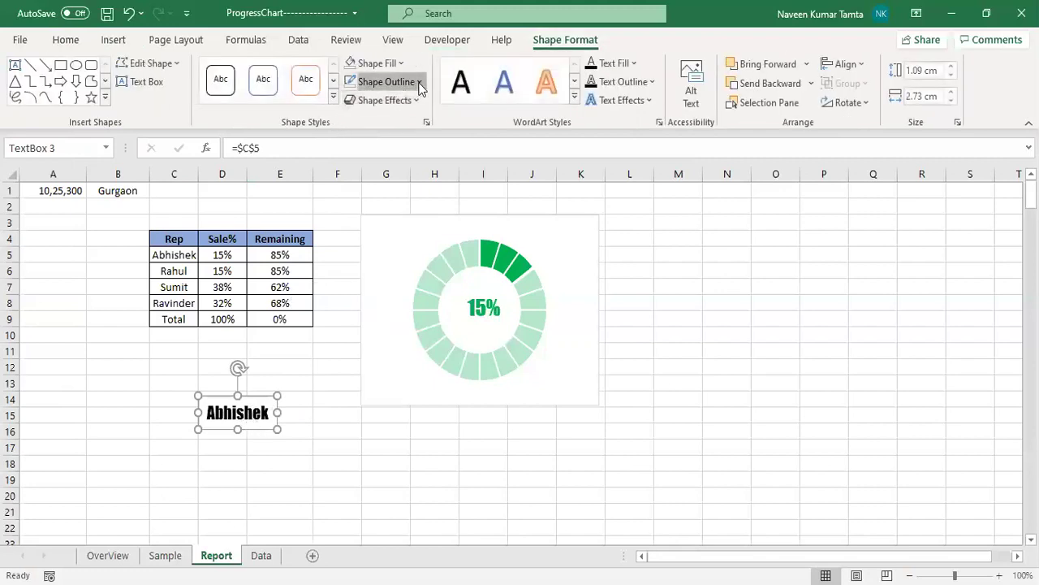
{"action": "left_click", "coordinate": [382, 332]}
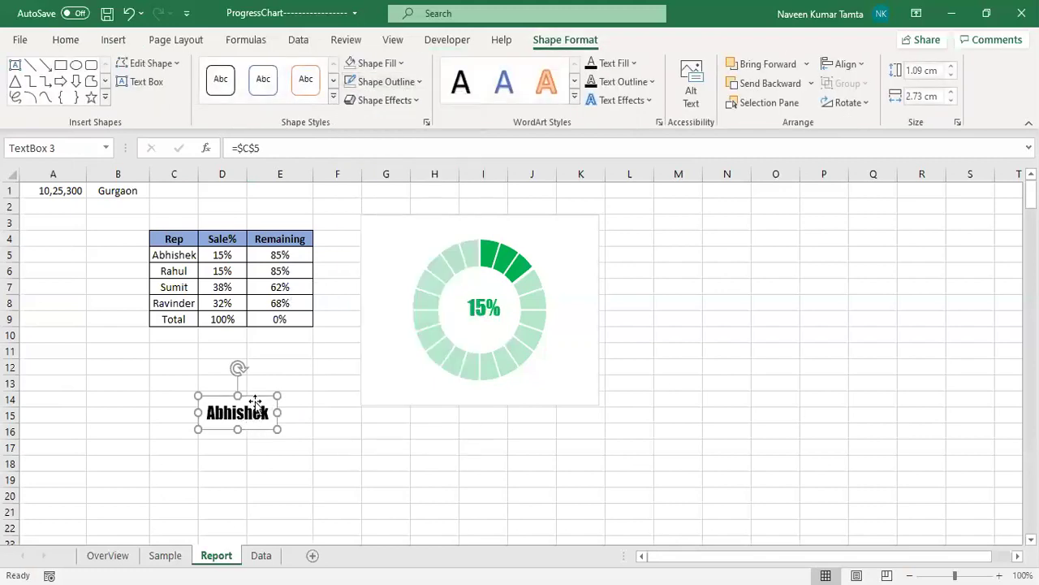
{"action": "left_click_drag", "start_coordinate": [264, 387], "coordinate": [424, 217]}
{"action": "left_click", "coordinate": [294, 482]}
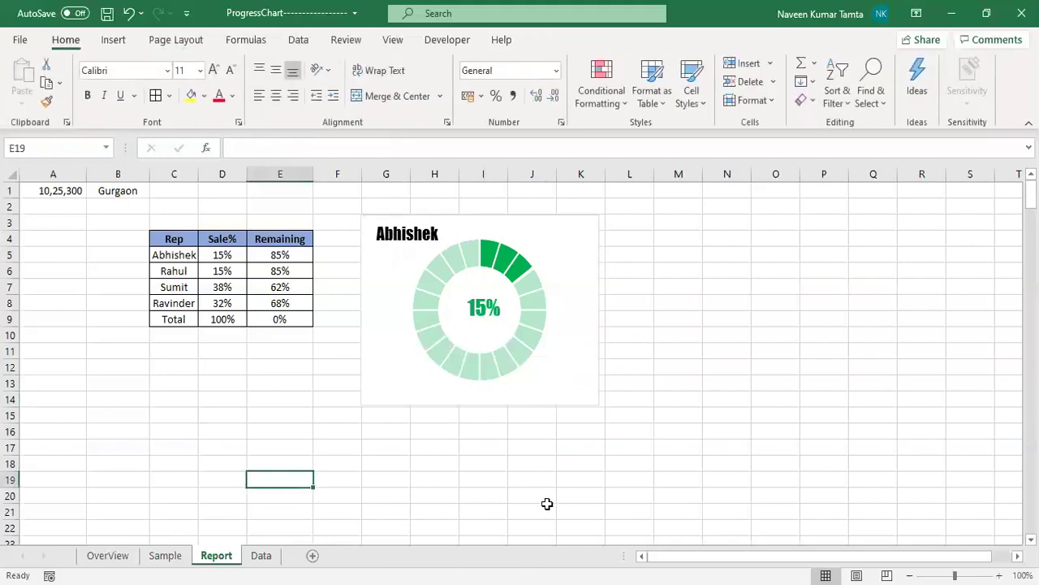
- Nudge the name text box within the chart's upper-left corner and resize it to about 0.85 by 2.81 cm
{"action": "mouse_move", "coordinate": [401, 233]}
{"action": "left_mouse_down"}
{"action": "mouse_move", "coordinate": [564, 232]}
{"action": "mouse_move", "coordinate": [559, 385]}
{"action": "mouse_move", "coordinate": [447, 195]}
{"action": "mouse_move", "coordinate": [402, 234]}
{"action": "mouse_move", "coordinate": [404, 223]}
{"action": "left_mouse_up"}
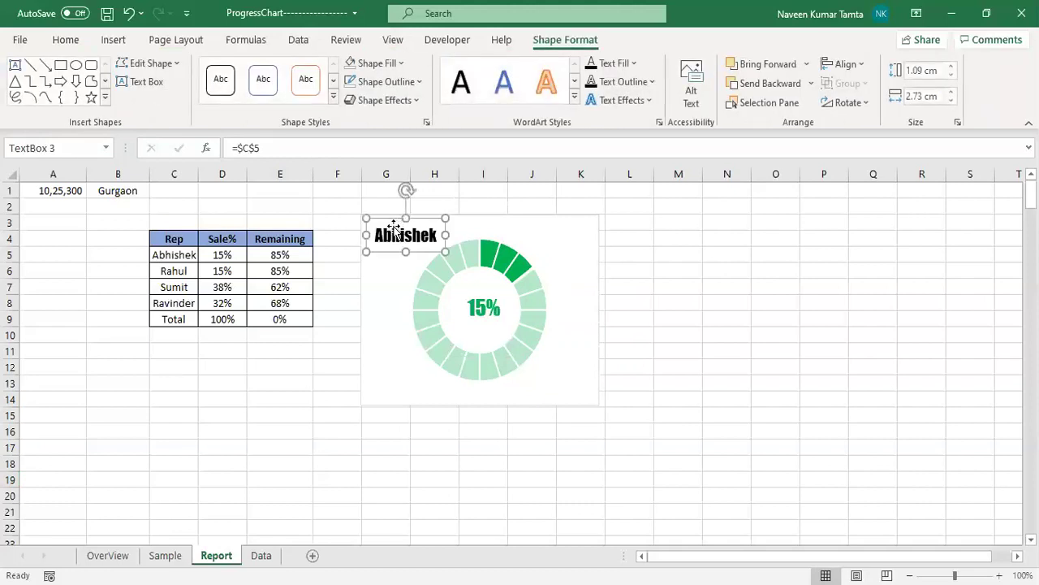
{"action": "left_click_drag", "start_coordinate": [367, 234], "coordinate": [372, 234]}
{"action": "left_click_drag", "start_coordinate": [445, 235], "coordinate": [414, 245]}
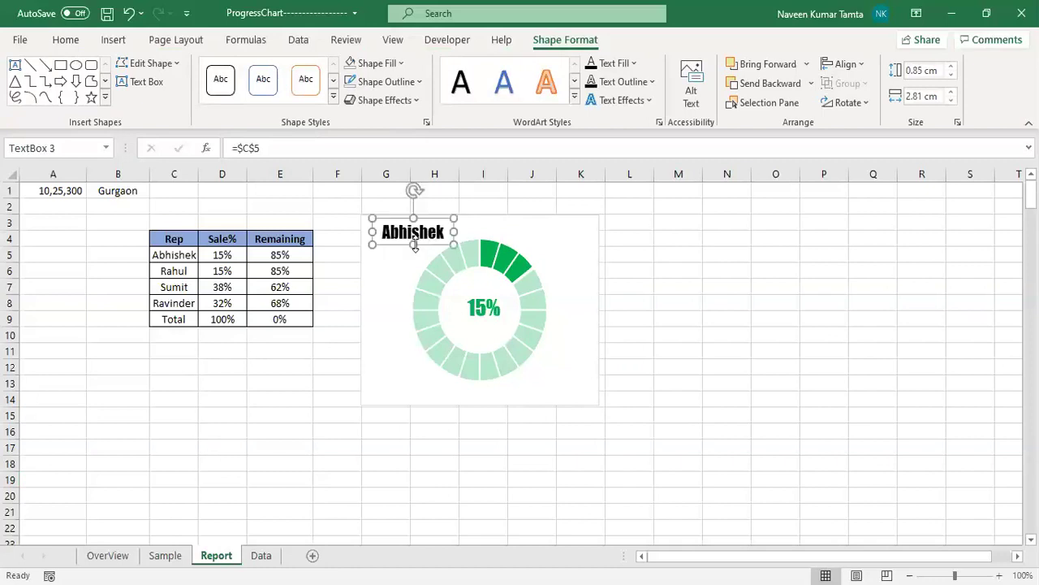
{"action": "left_click", "coordinate": [334, 347]}
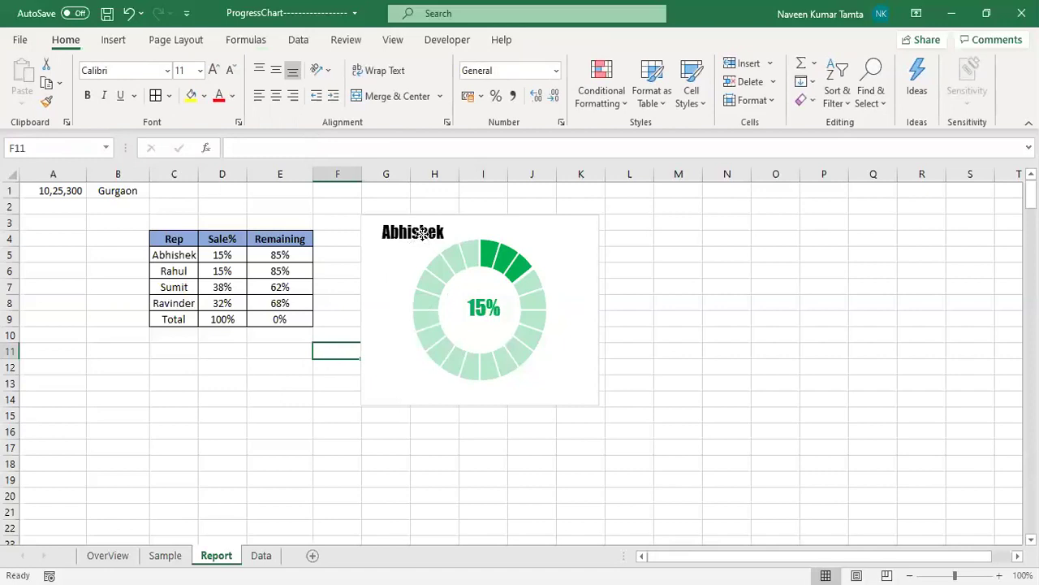
- Group the name text box, the percentage text box and the doughnut chart into one object
{"action": "left_click", "coordinate": [423, 234]}
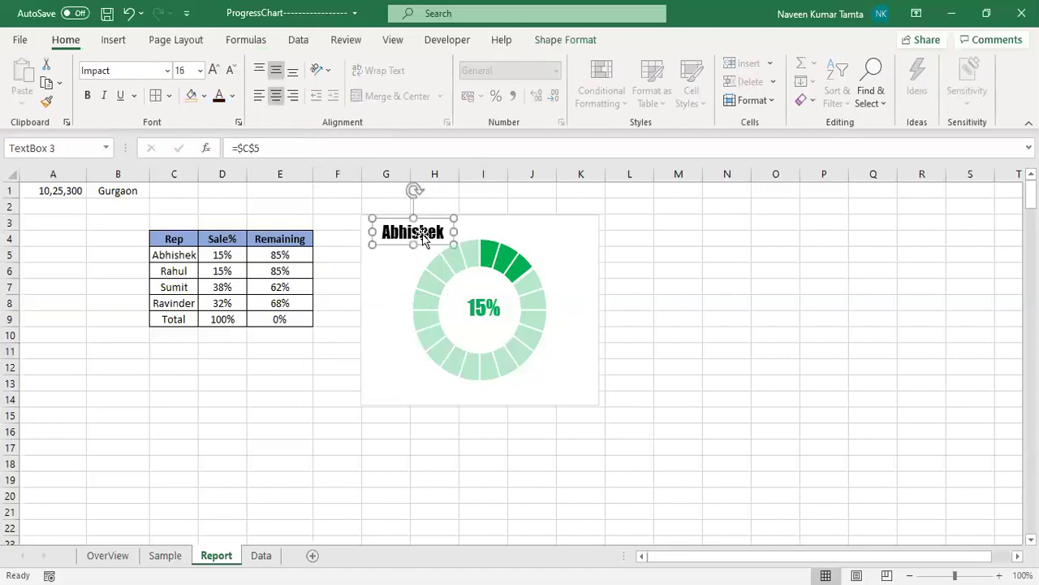
{"action": "left_click", "coordinate": [483, 306], "text": "ctrl"}
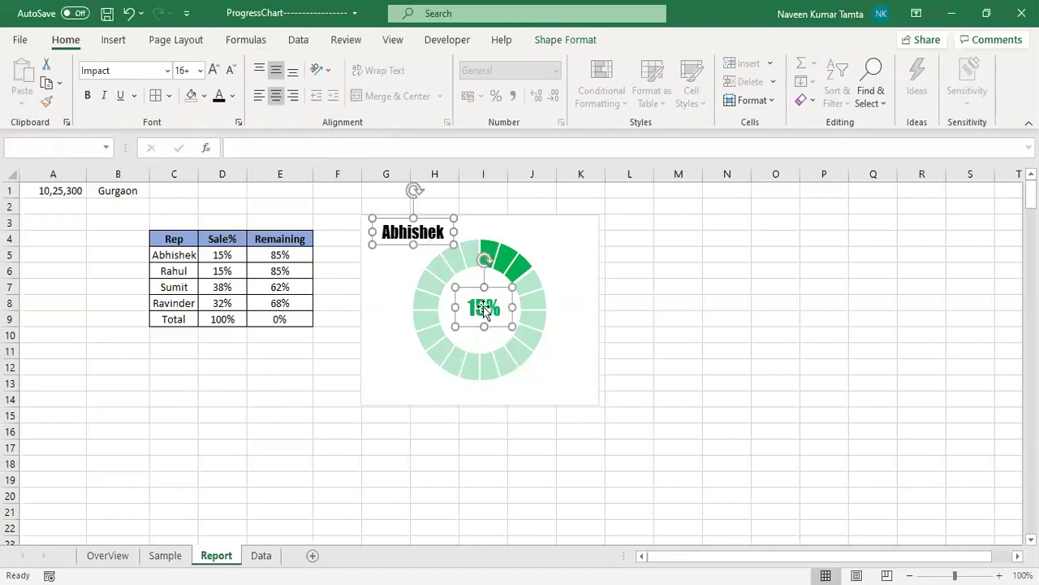
{"action": "left_click", "coordinate": [585, 229], "text": "ctrl"}
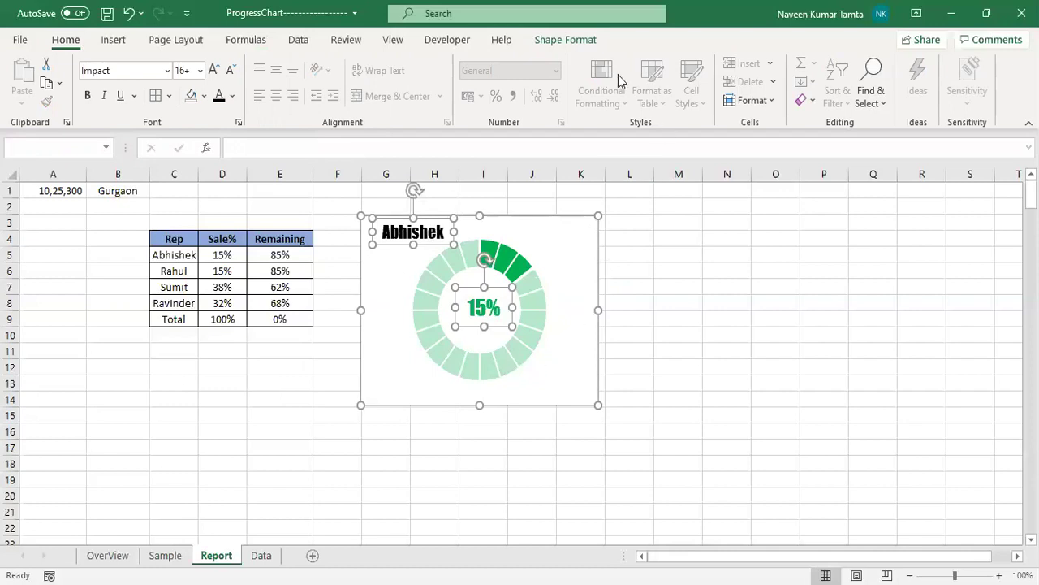
{"action": "left_click", "coordinate": [582, 41]}
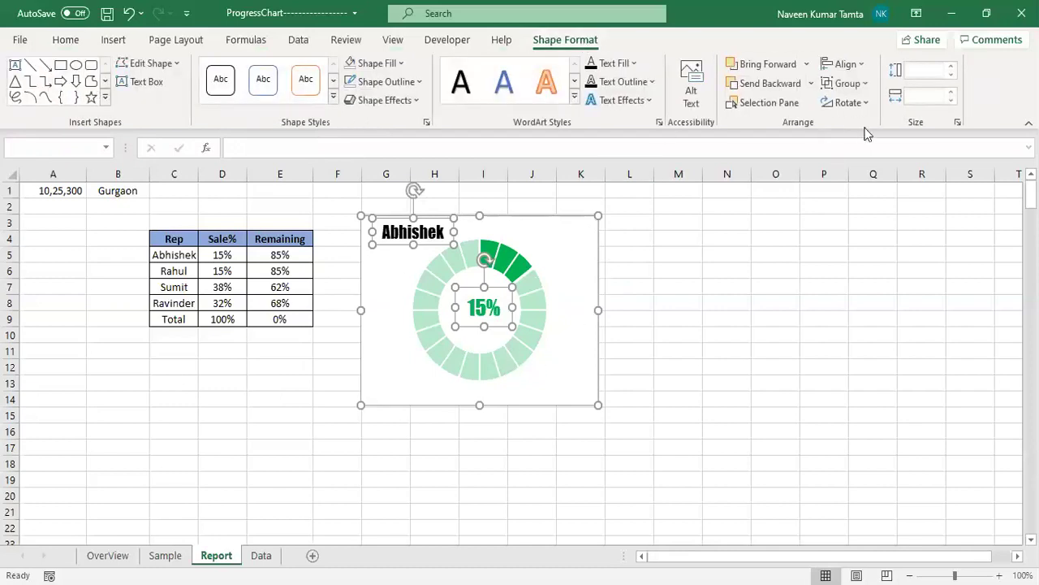
{"action": "left_click", "coordinate": [867, 82]}
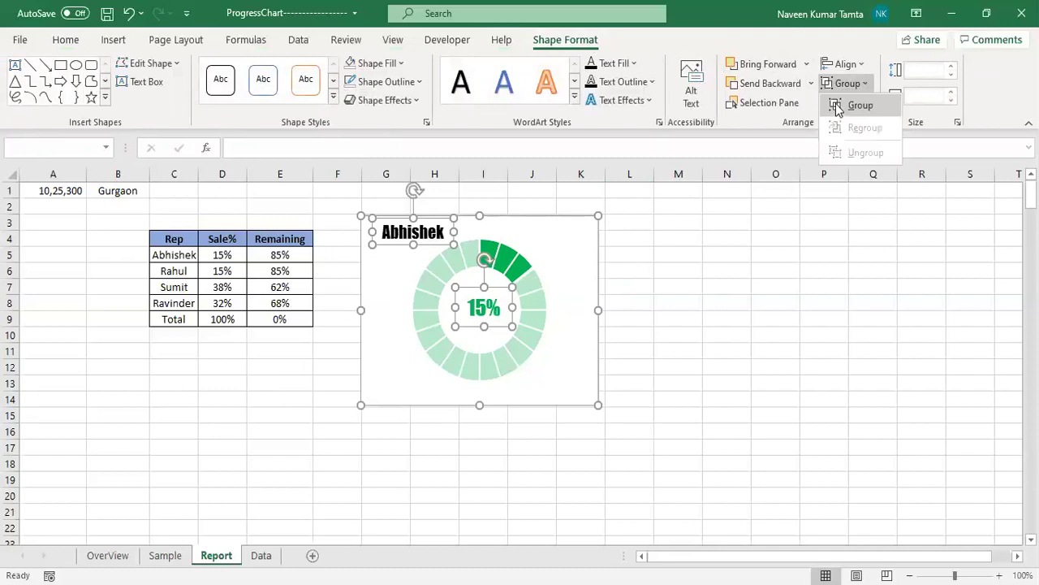
{"action": "left_click", "coordinate": [837, 106]}
{"action": "left_click", "coordinate": [824, 319]}
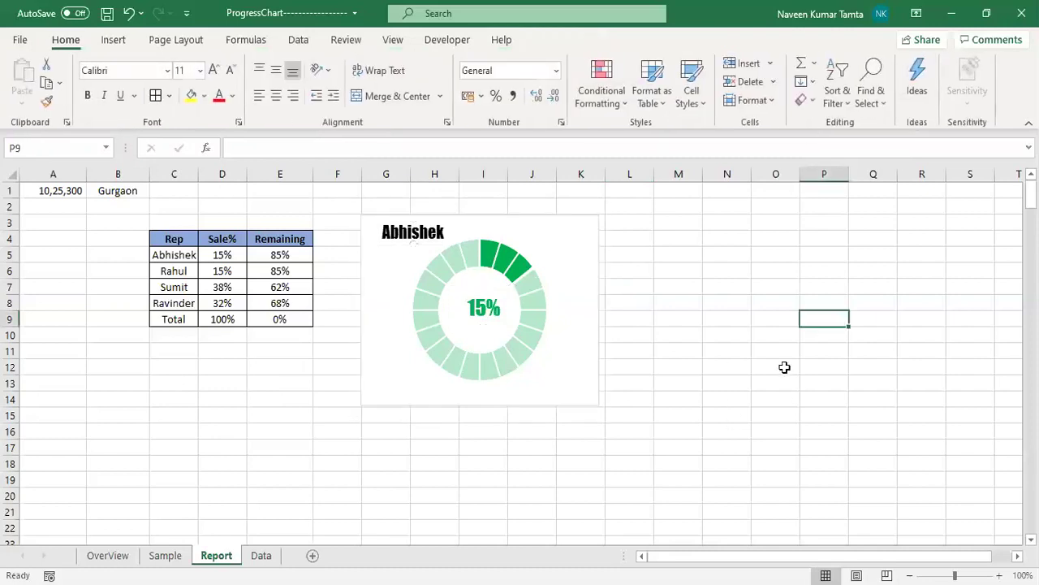
- Shrink the grouped chart to about 5.91 by 8.02 cm
{"action": "mouse_move", "coordinate": [566, 222]}
{"action": "left_mouse_down"}
{"action": "mouse_move", "coordinate": [889, 468]}
{"action": "mouse_move", "coordinate": [889, 225]}
{"action": "mouse_move", "coordinate": [696, 264]}
{"action": "mouse_move", "coordinate": [522, 227]}
{"action": "mouse_move", "coordinate": [568, 220]}
{"action": "left_mouse_up"}
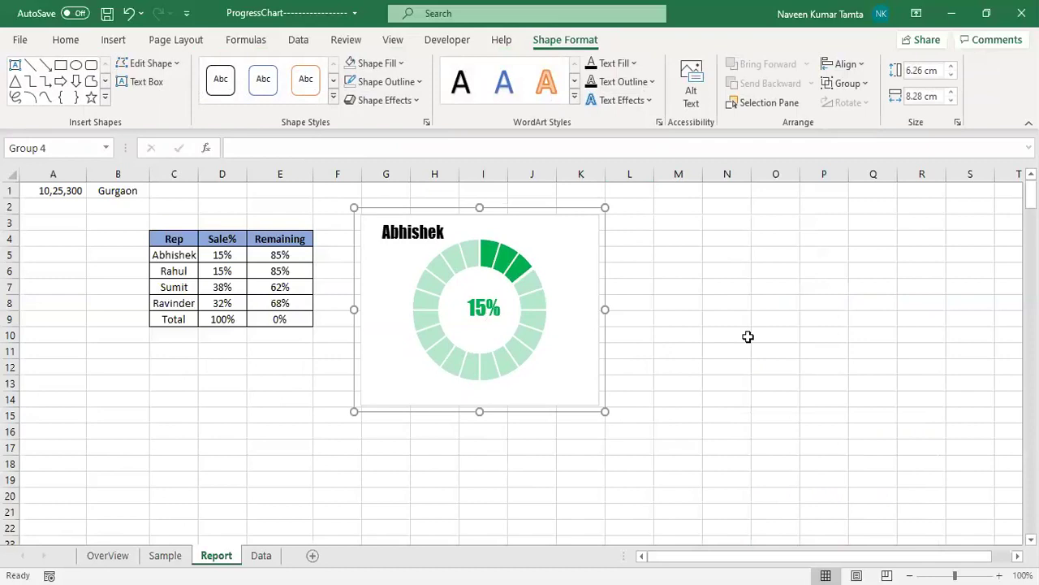
{"action": "left_click_drag", "start_coordinate": [479, 412], "coordinate": [481, 400]}
{"action": "left_click_drag", "start_coordinate": [605, 305], "coordinate": [593, 304]}
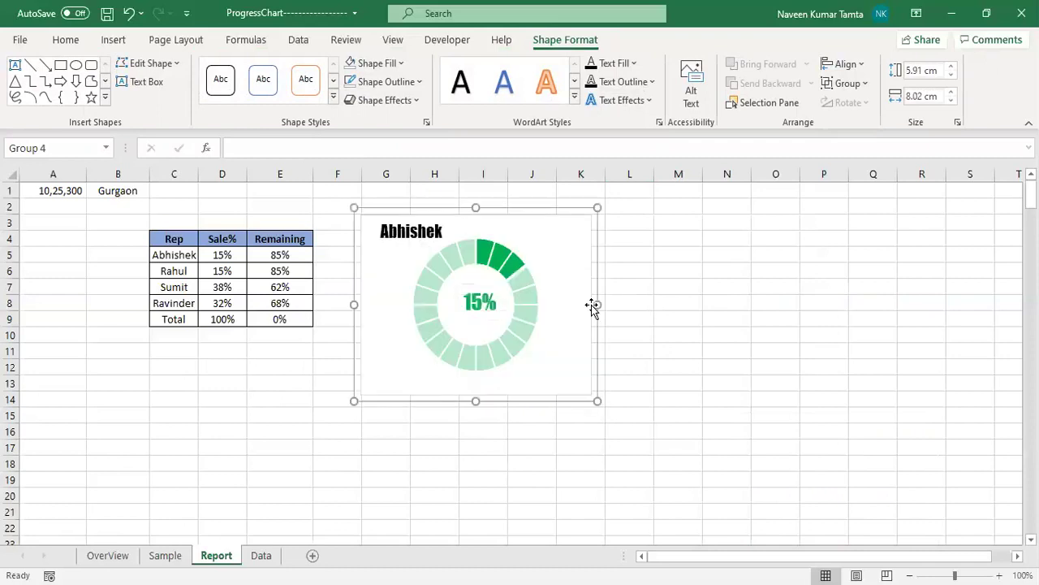
{"action": "left_click", "coordinate": [650, 304]}
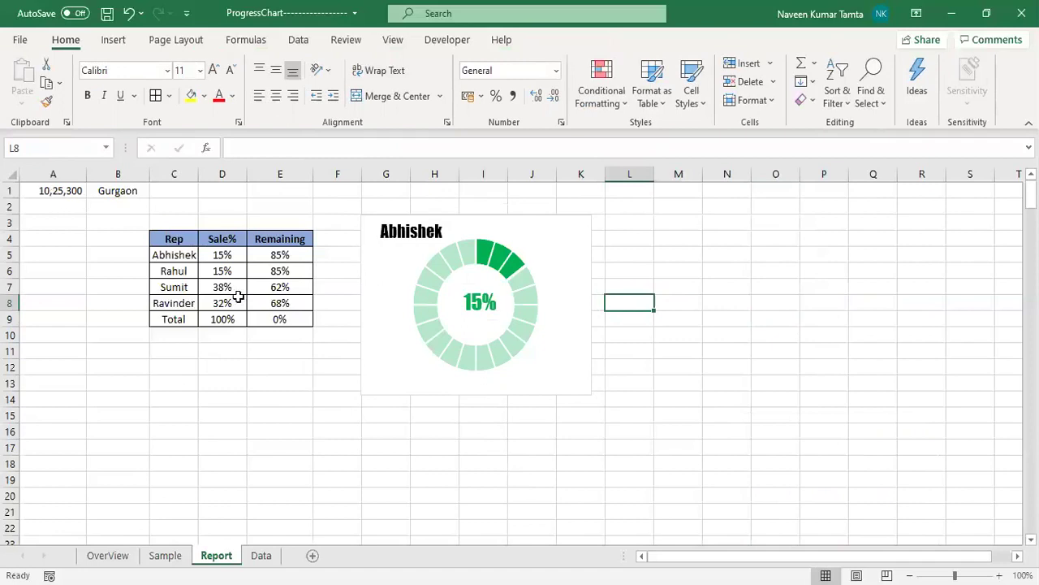
- Test the grouped chart by switching the city in cell B1 to Delhi and to Ghaziabad, and reopen the city list
{"action": "left_click", "coordinate": [176, 257]}
{"action": "left_click", "coordinate": [230, 254]}
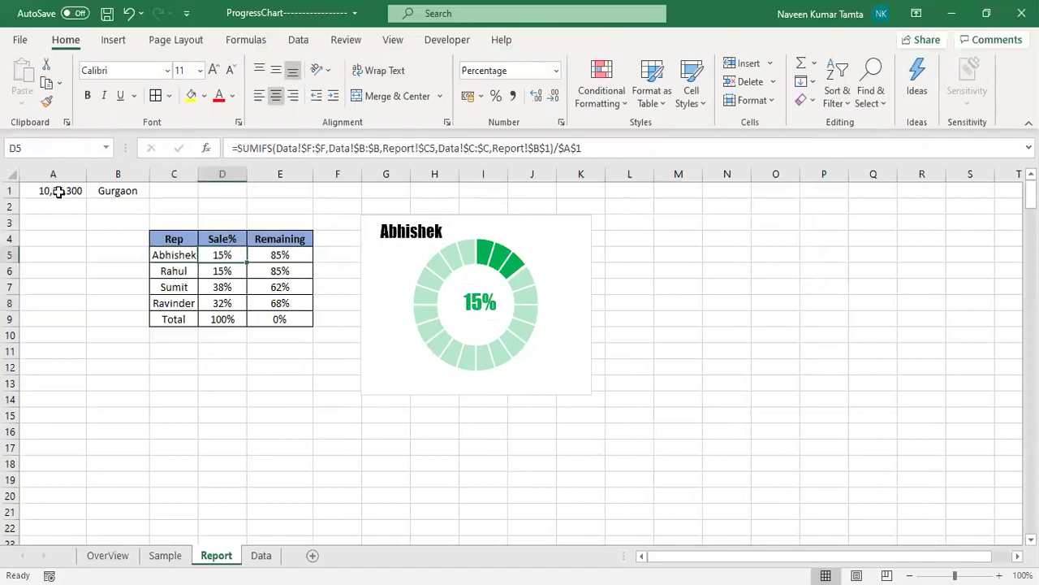
{"action": "left_click", "coordinate": [105, 191]}
{"action": "left_click", "coordinate": [156, 193]}
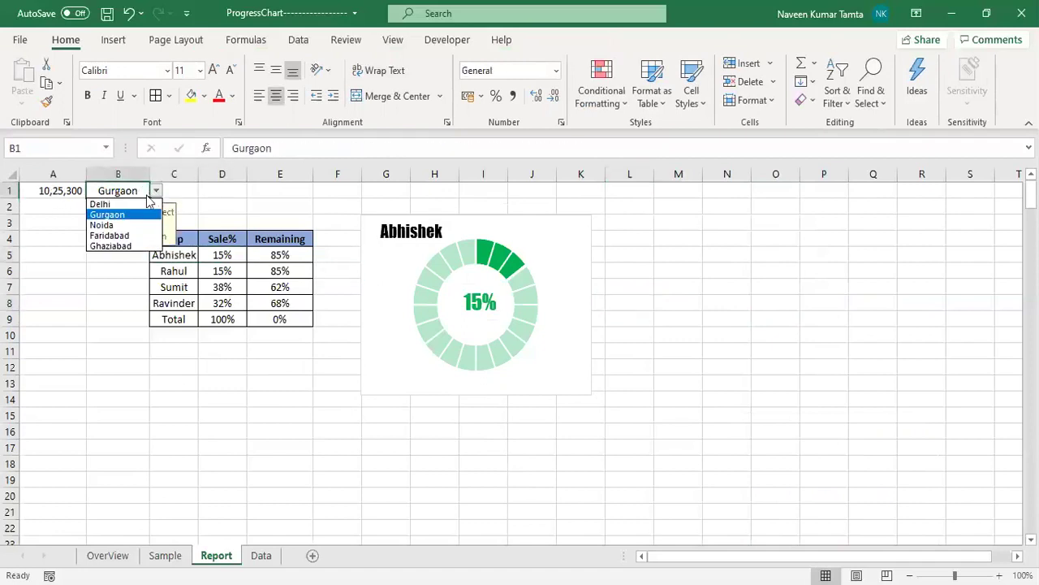
{"action": "left_click", "coordinate": [102, 204]}
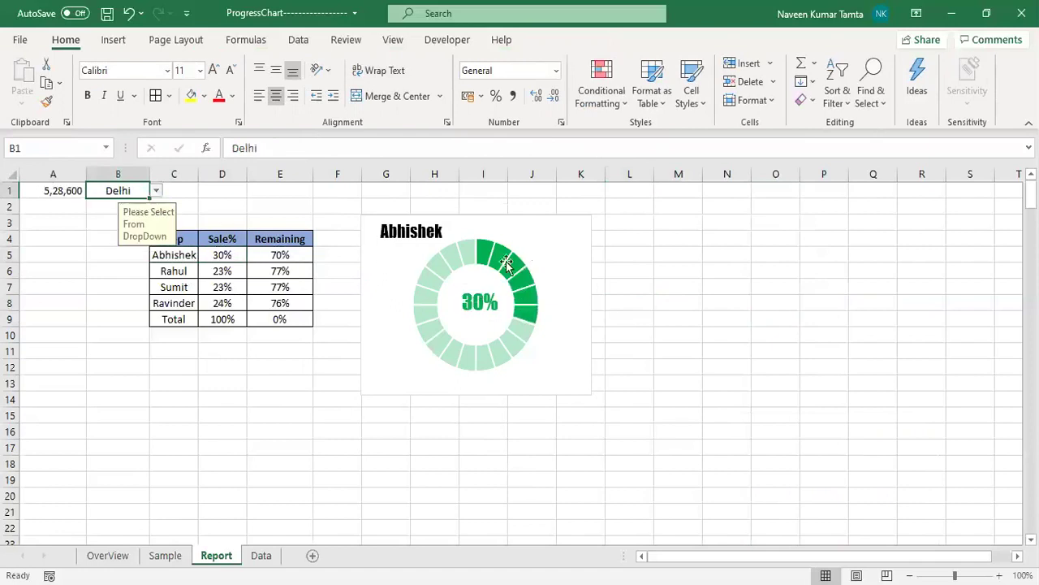
{"action": "left_click", "coordinate": [157, 190]}
{"action": "left_click", "coordinate": [122, 246]}
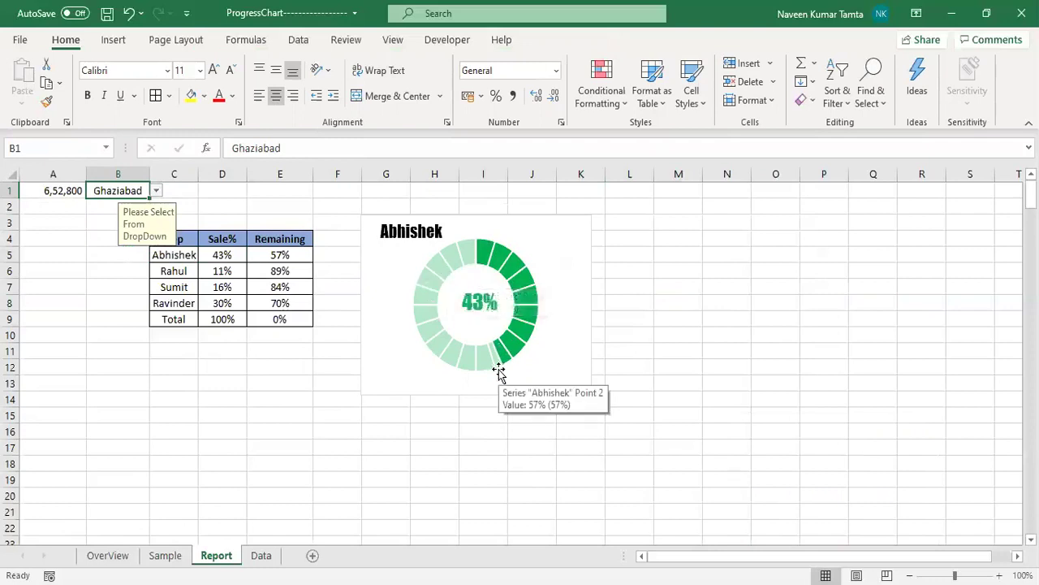
{"action": "left_click", "coordinate": [156, 191]}
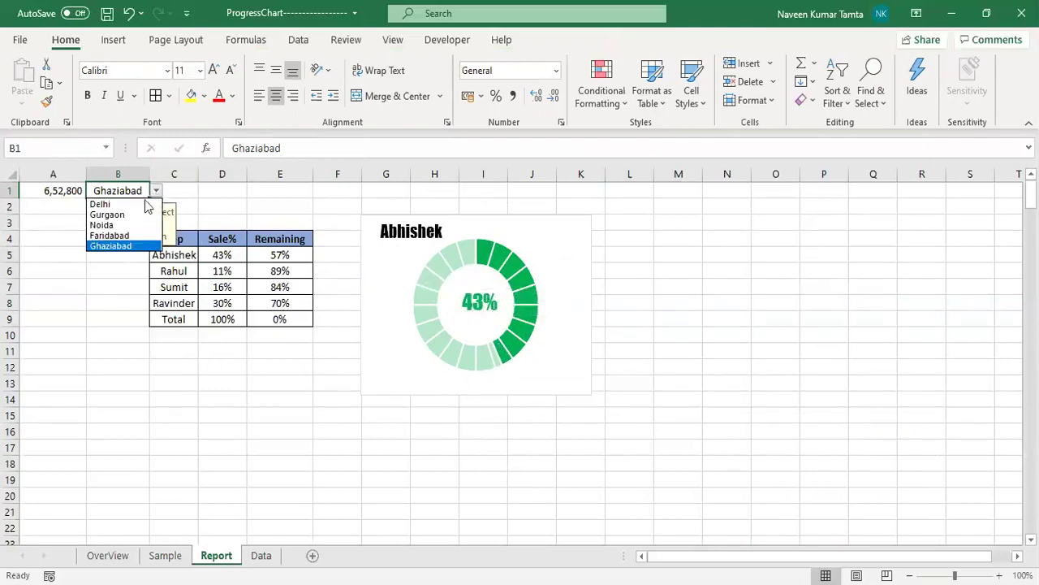
- Test the finished progress chart by switching the city in cell B1 to Noida and finally to Faridabad
{"action": "left_click", "coordinate": [105, 225]}
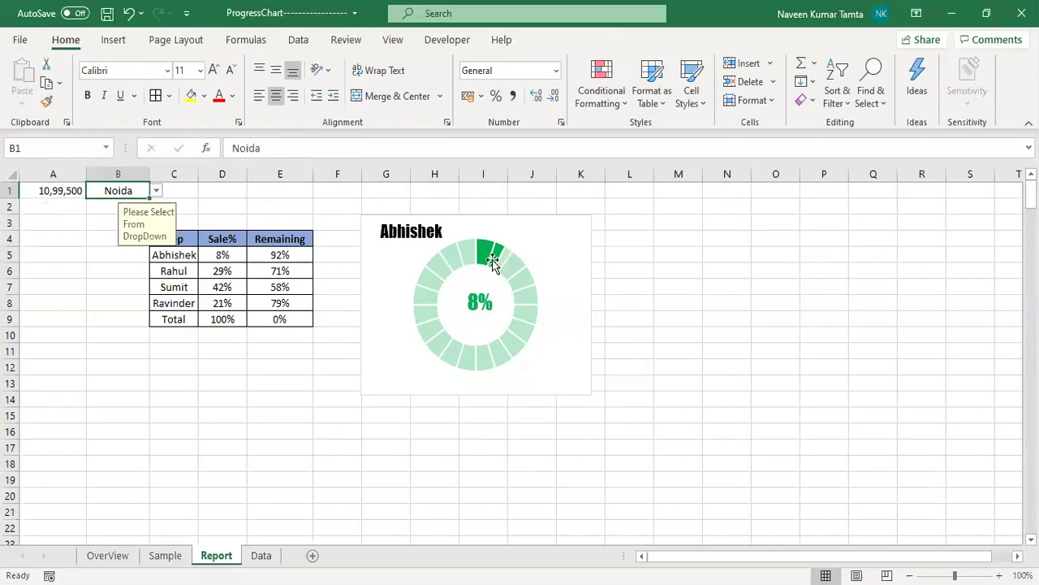
{"action": "left_click", "coordinate": [156, 191]}
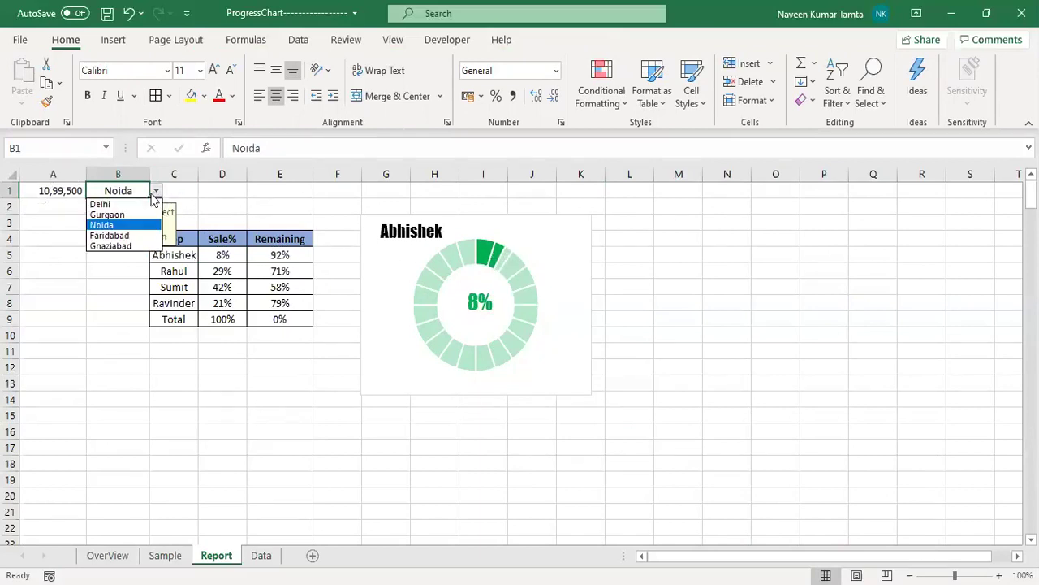
{"action": "left_click", "coordinate": [114, 236]}
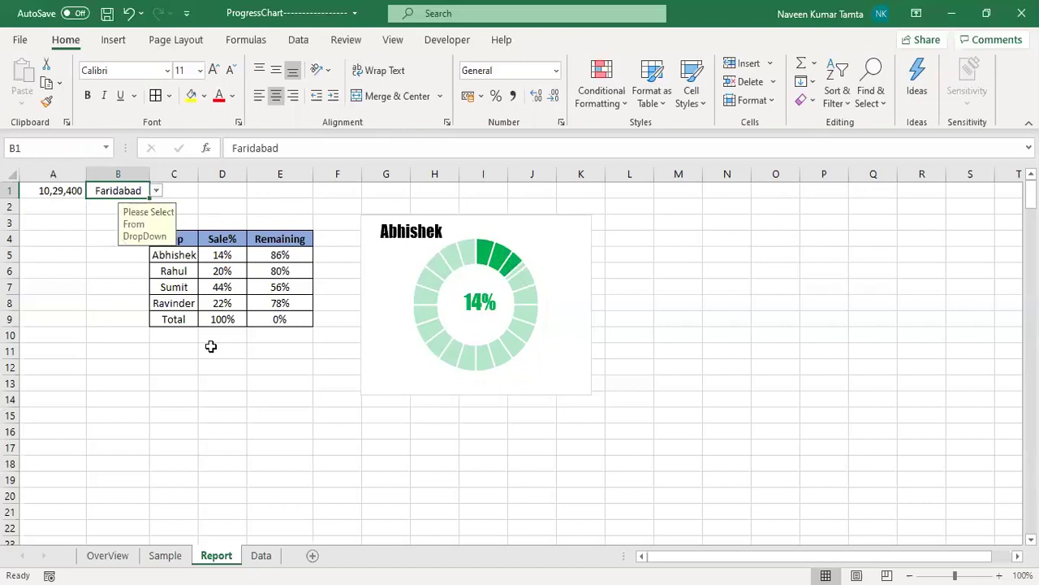
- Move the finished progress chart closer to the sales table so that it starts at column F
{"action": "left_click", "coordinate": [223, 398]}
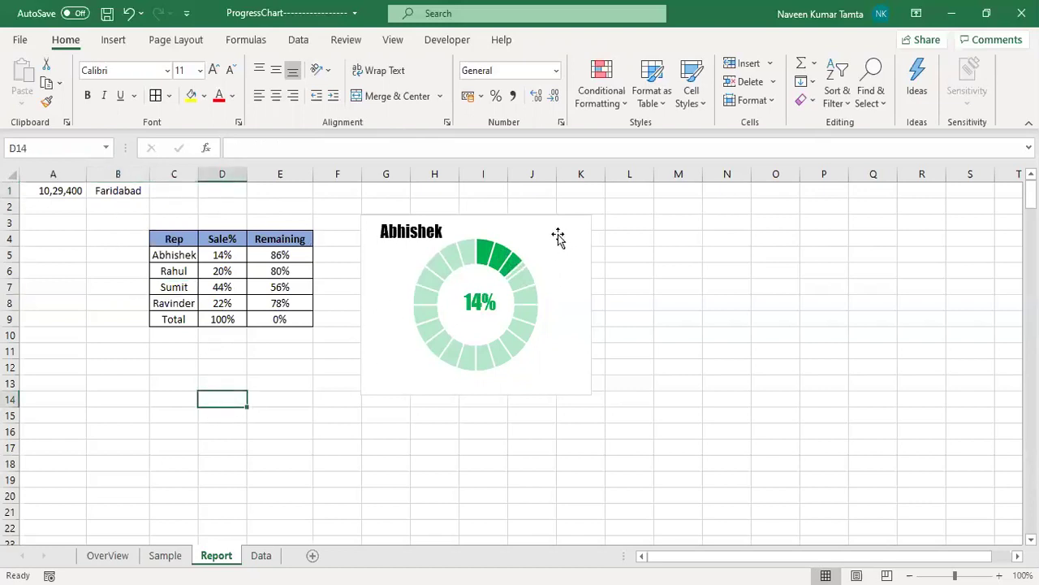
{"action": "left_click_drag", "start_coordinate": [556, 227], "coordinate": [526, 225]}
{"action": "left_click", "coordinate": [659, 276]}
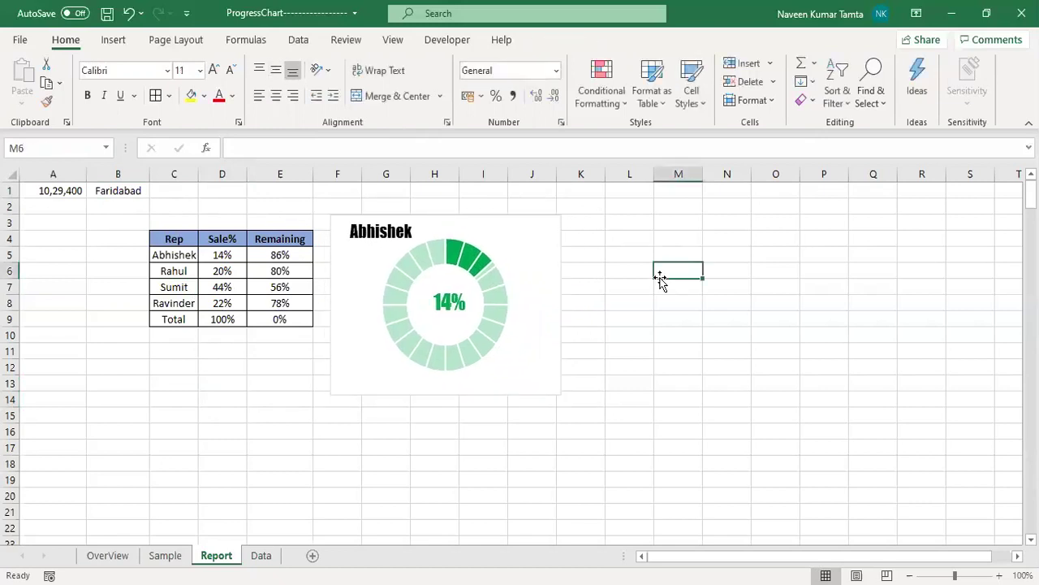
- Insert an empty doughnut chart, sized like the existing chart and placed beside it over columns K to O
{"action": "left_click", "coordinate": [113, 39]}
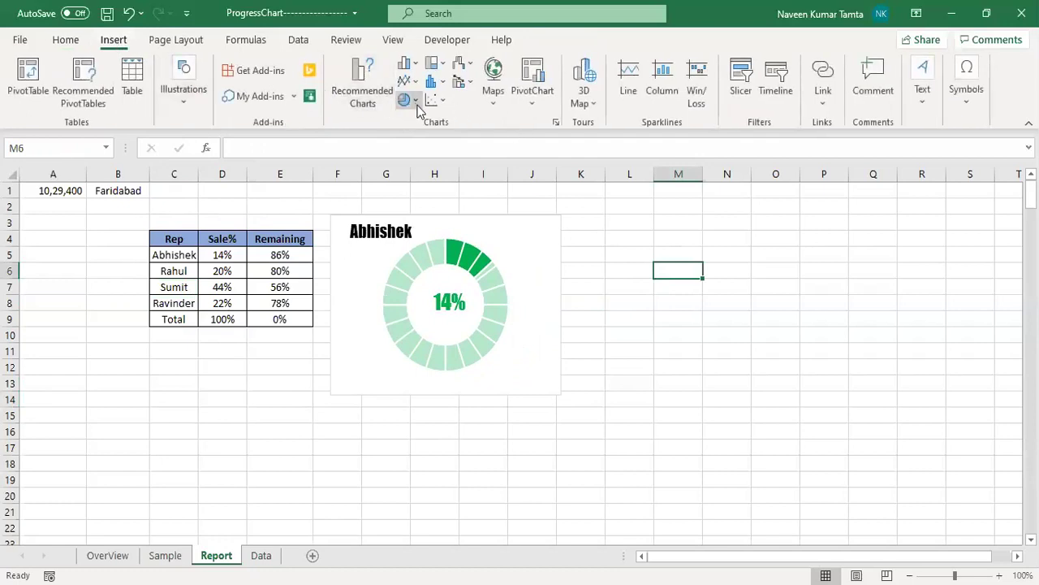
{"action": "left_click", "coordinate": [419, 108]}
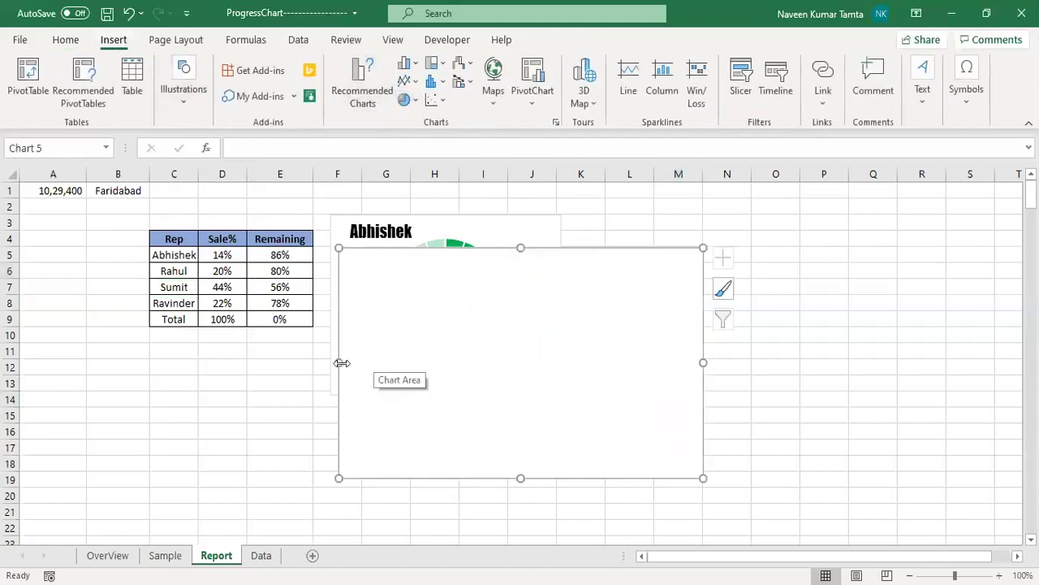
{"action": "left_click_drag", "start_coordinate": [336, 362], "coordinate": [468, 379]}
{"action": "left_click_drag", "start_coordinate": [585, 478], "coordinate": [586, 420]}
{"action": "left_click_drag", "start_coordinate": [599, 320], "coordinate": [696, 283]}
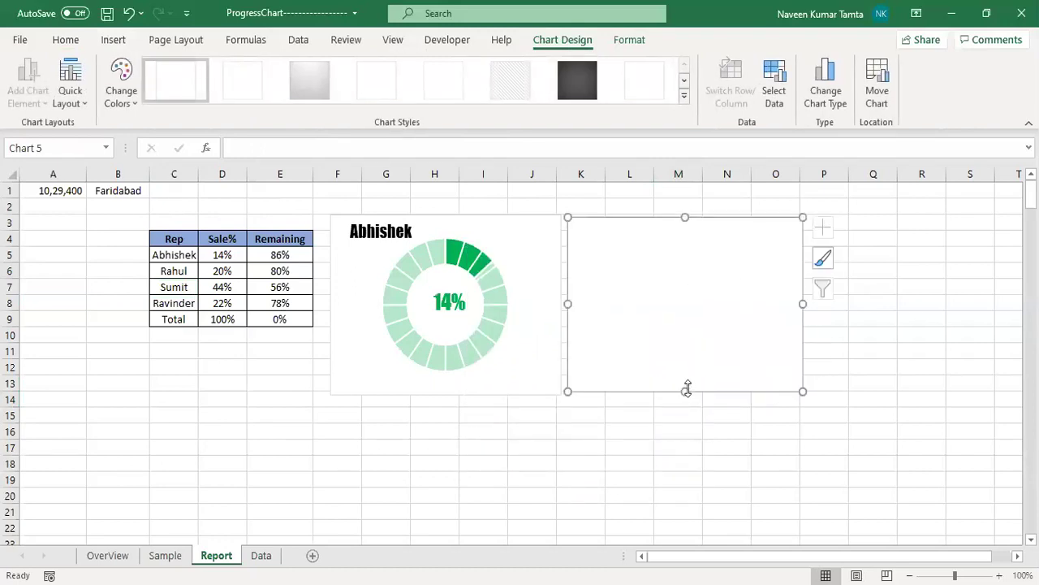
{"action": "left_click_drag", "start_coordinate": [685, 392], "coordinate": [686, 397]}
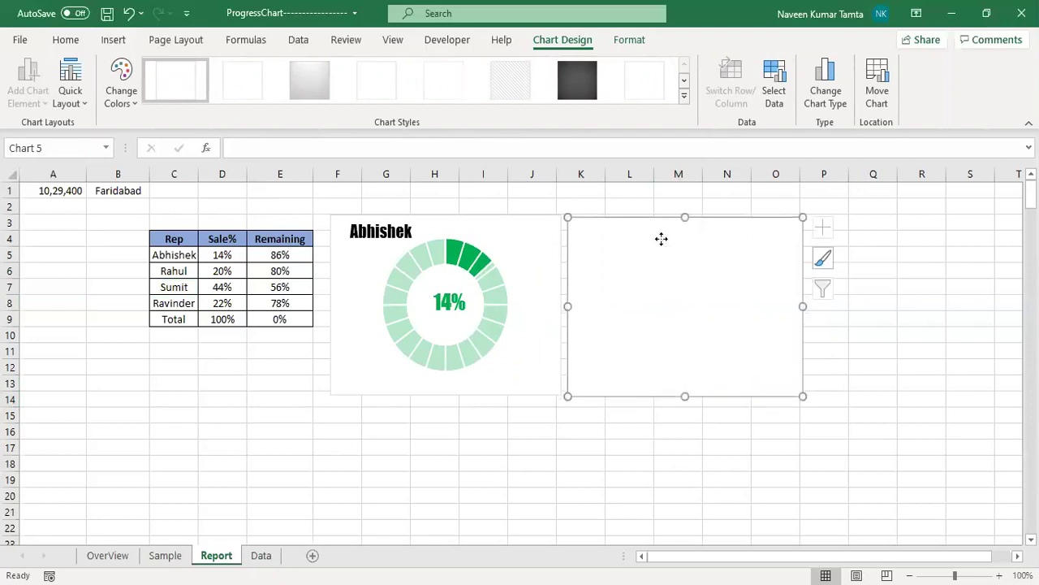
- Add a data series to the empty chart, with its values entered as a constant array of ones
{"action": "right_click", "coordinate": [664, 349]}
{"action": "left_click", "coordinate": [719, 356]}
{"action": "left_click", "coordinate": [516, 341]}
{"action": "left_click", "coordinate": [611, 365]}
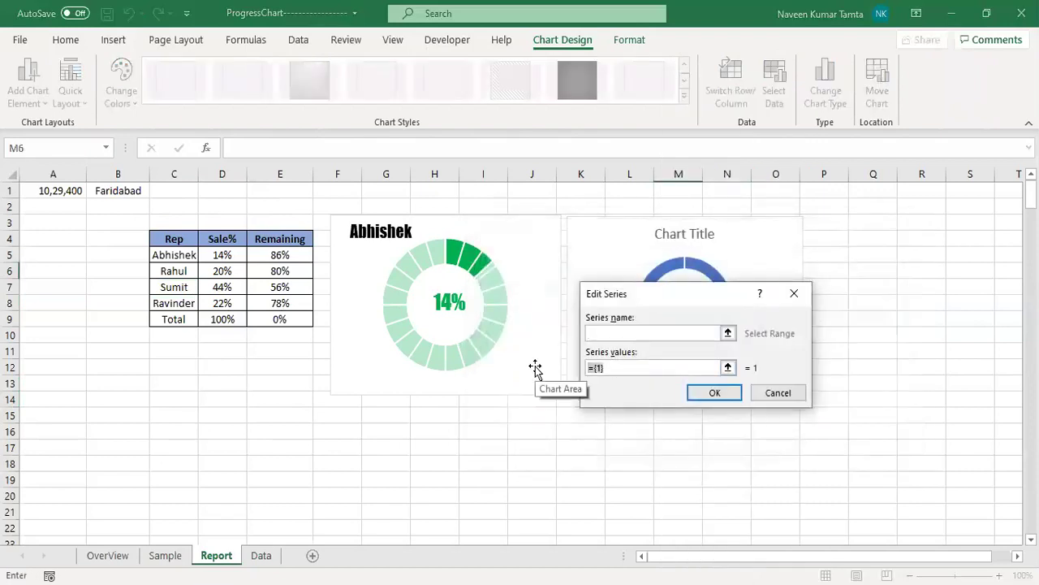
{"action": "type", "text": "1"}
{"action": "key", "text": "BackSpace"}
{"action": "key", "text": "BackSpace"}
{"action": "key", "text": "BackSpace"}
{"action": "key", "text": "BackSpace"}
{"action": "key", "text": "BackSpace"}
{"action": "key", "text": "BackSpace"}
{"action": "key", "text": "BackSpace"}
{"action": "key", "text": "BackSpace"}
{"action": "key", "text": "BackSpace"}
{"action": "key", "text": "BackSpace"}
{"action": "left_click", "coordinate": [700, 392]}
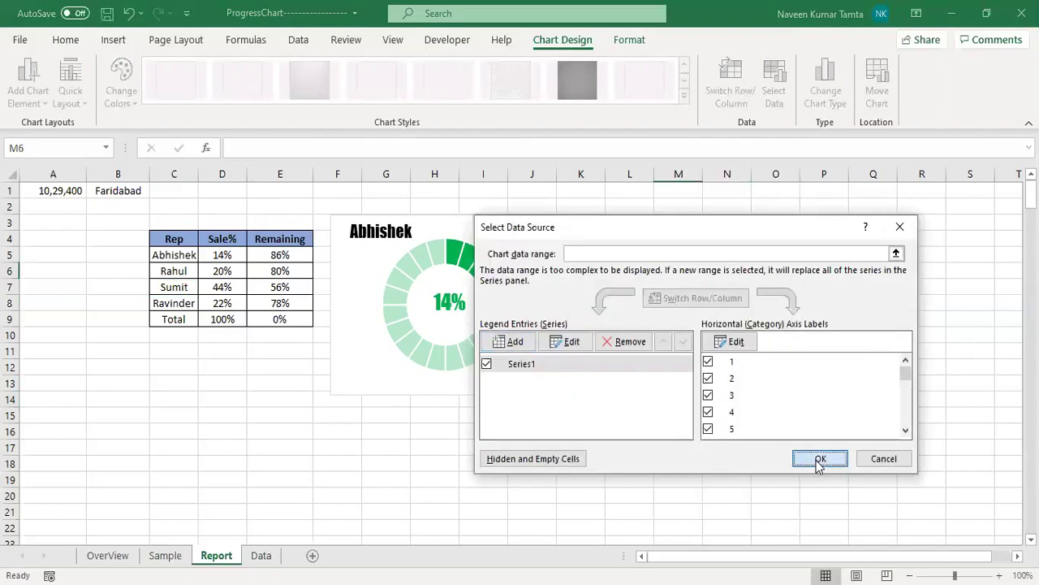
{"action": "left_click", "coordinate": [820, 460]}
- Edit the new chart's series values so that the array holds exactly 20 ones
{"action": "left_click", "coordinate": [703, 354]}
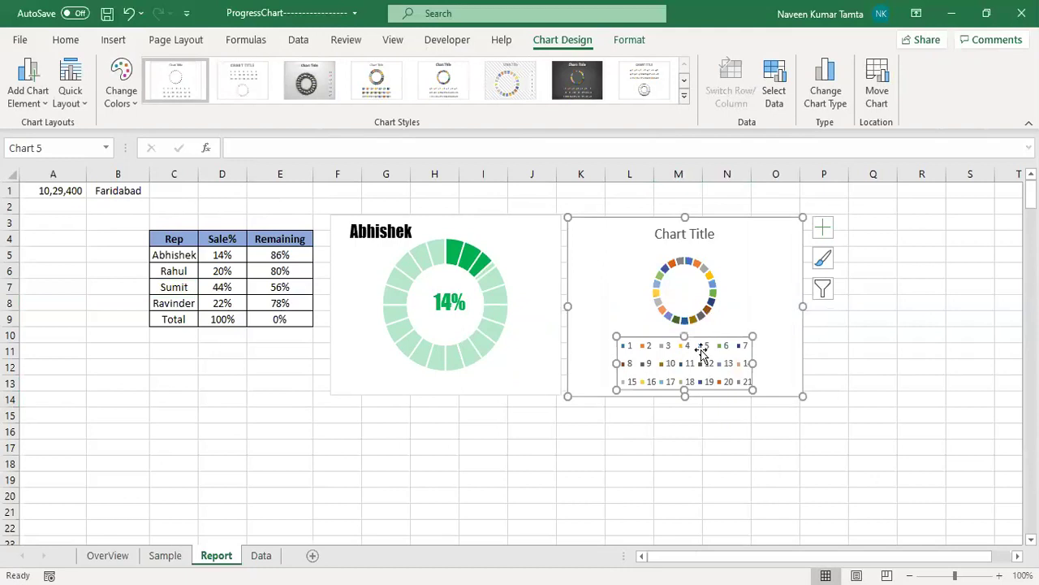
{"action": "right_click", "coordinate": [702, 354]}
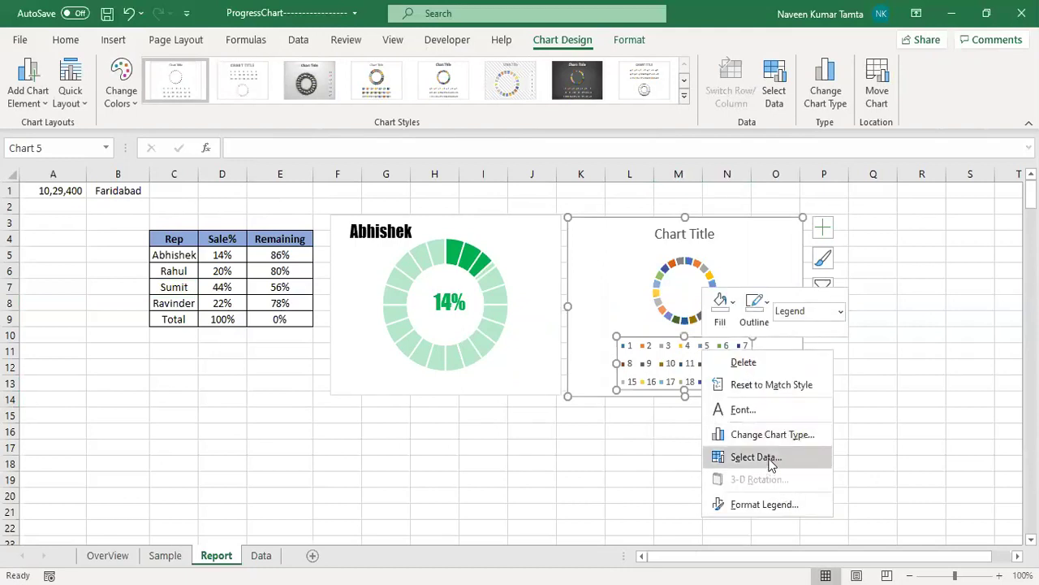
{"action": "left_click", "coordinate": [771, 457]}
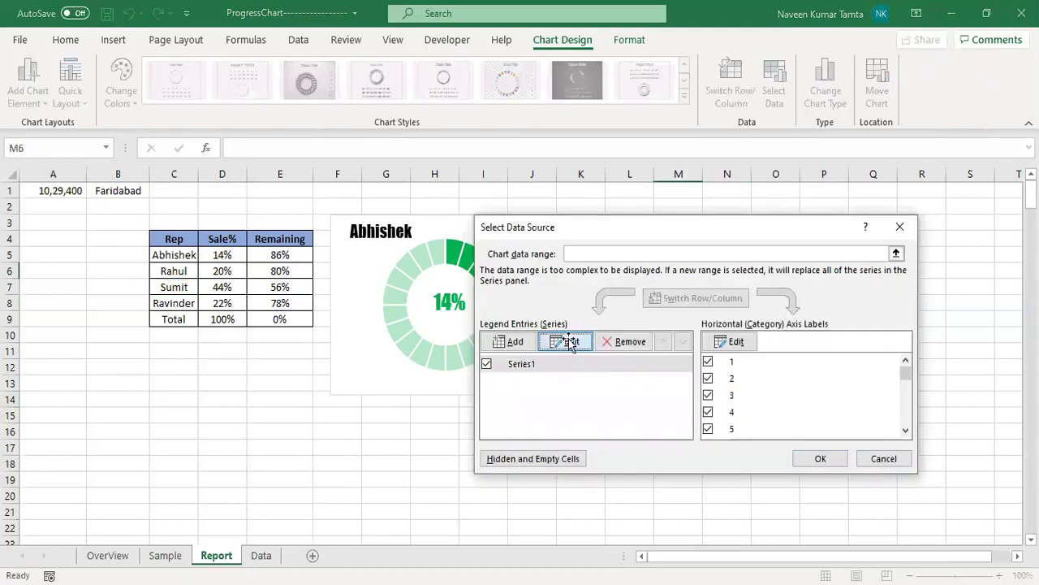
{"action": "left_click", "coordinate": [566, 341]}
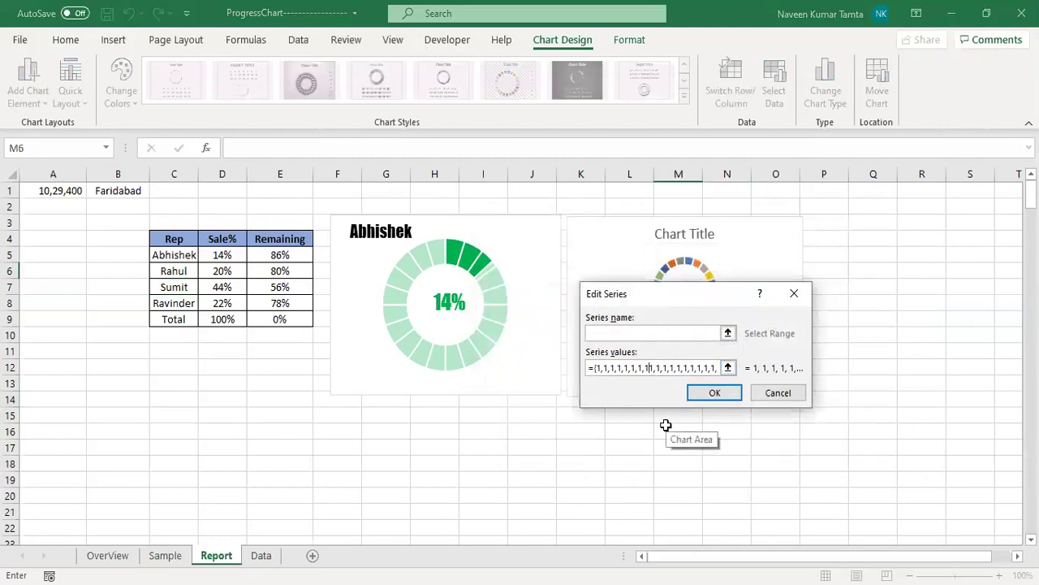
{"action": "left_click", "coordinate": [721, 393]}
{"action": "left_click", "coordinate": [751, 460]}
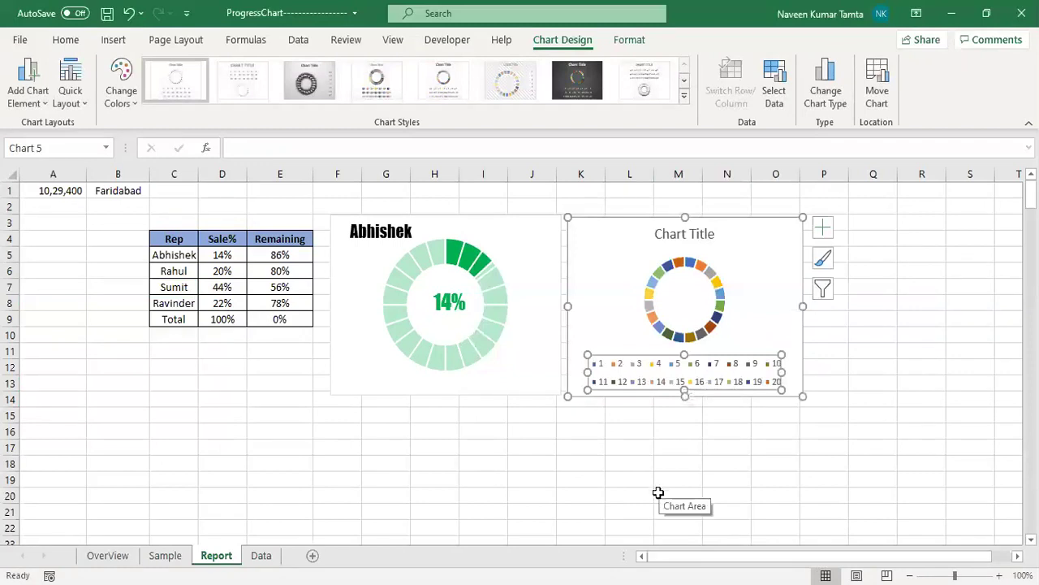
- Delete the legend and the title from the new doughnut chart
{"action": "key", "text": "Delete"}
{"action": "left_click", "coordinate": [687, 233]}
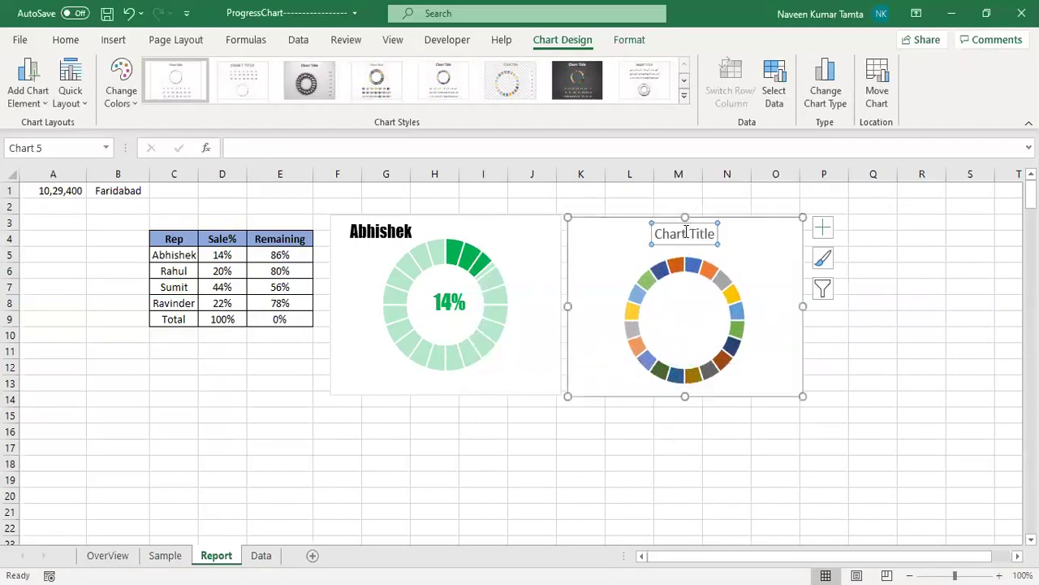
{"action": "key", "text": "Delete"}
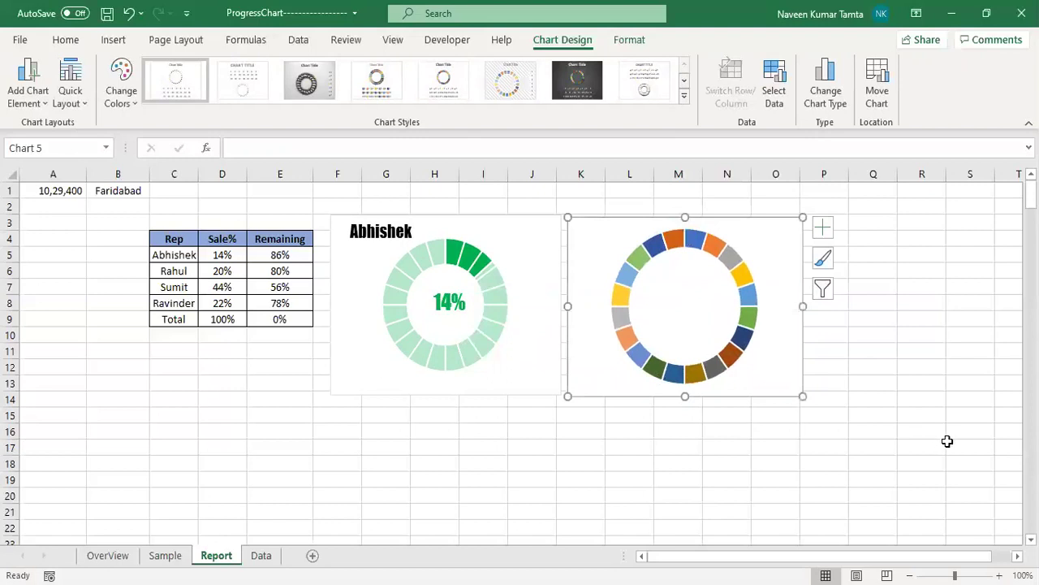
- Set the doughnut hole size of the 20-segment series to 60%
{"action": "right_click", "coordinate": [731, 262]}
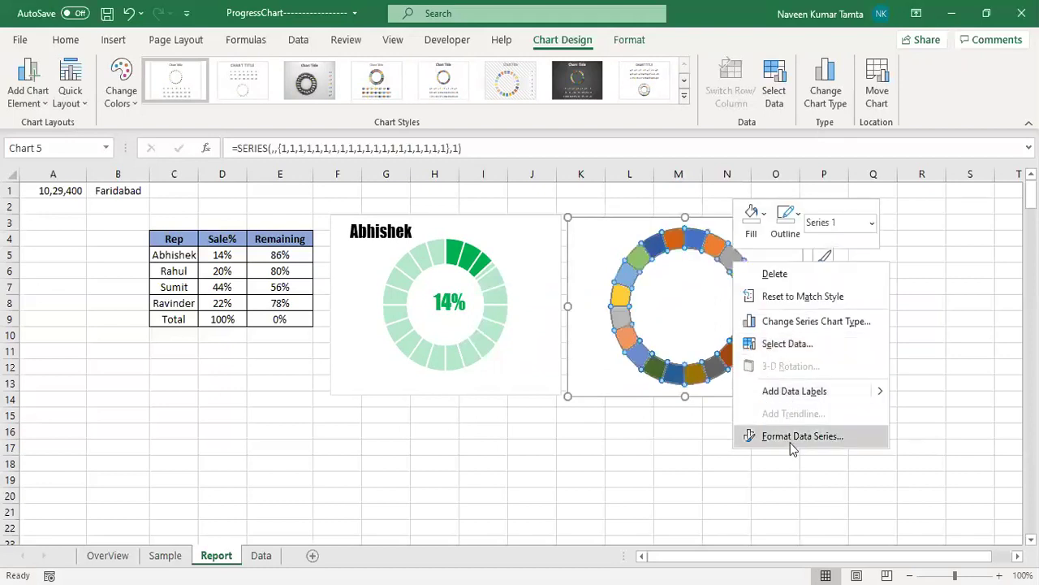
{"action": "key", "text": "Escape"}
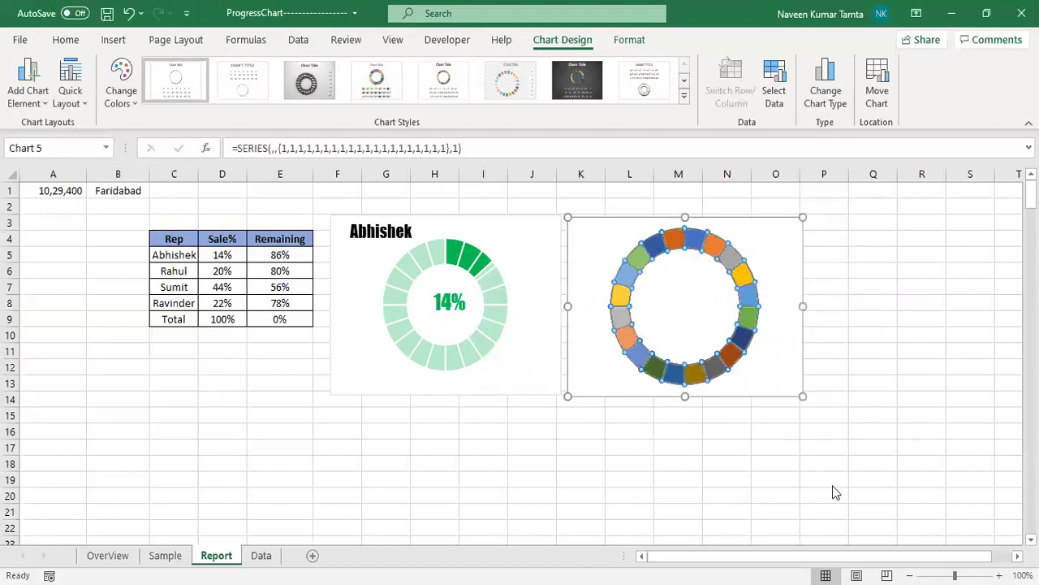
{"action": "key", "text": "ctrl+1"}
{"action": "double_click", "coordinate": [978, 375]}
{"action": "type", "text": "6"}
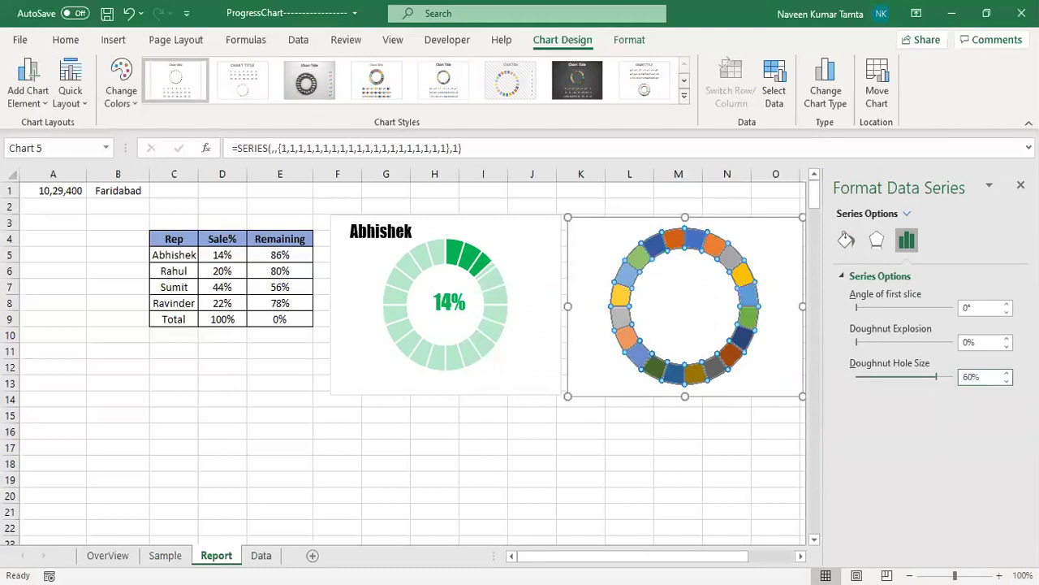
{"action": "type", "text": "0%"}
- Fill all segments of the doughnut series with the standard dark blue colour
{"action": "left_click", "coordinate": [846, 240]}
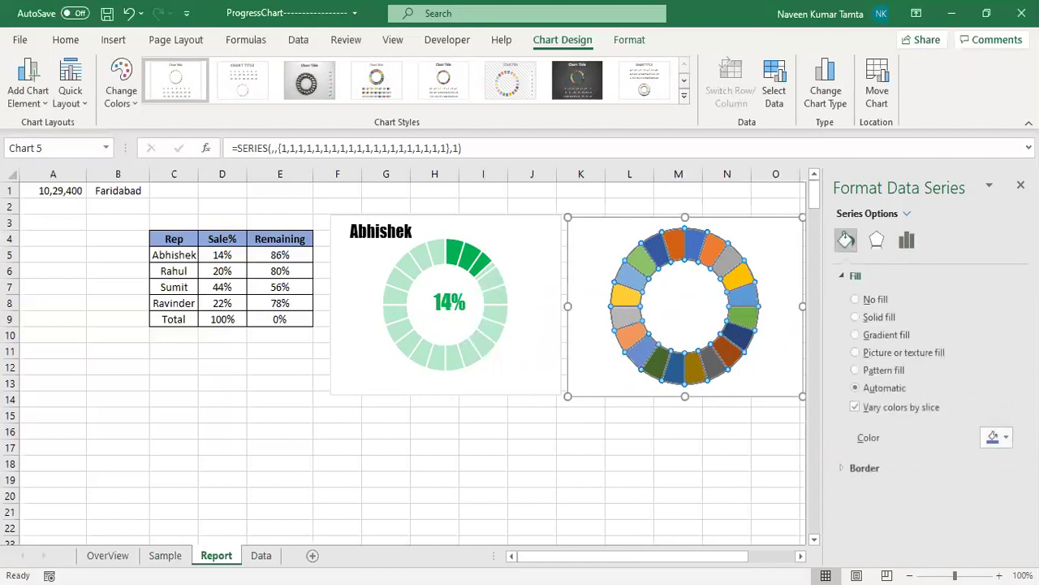
{"action": "left_click", "coordinate": [1007, 438]}
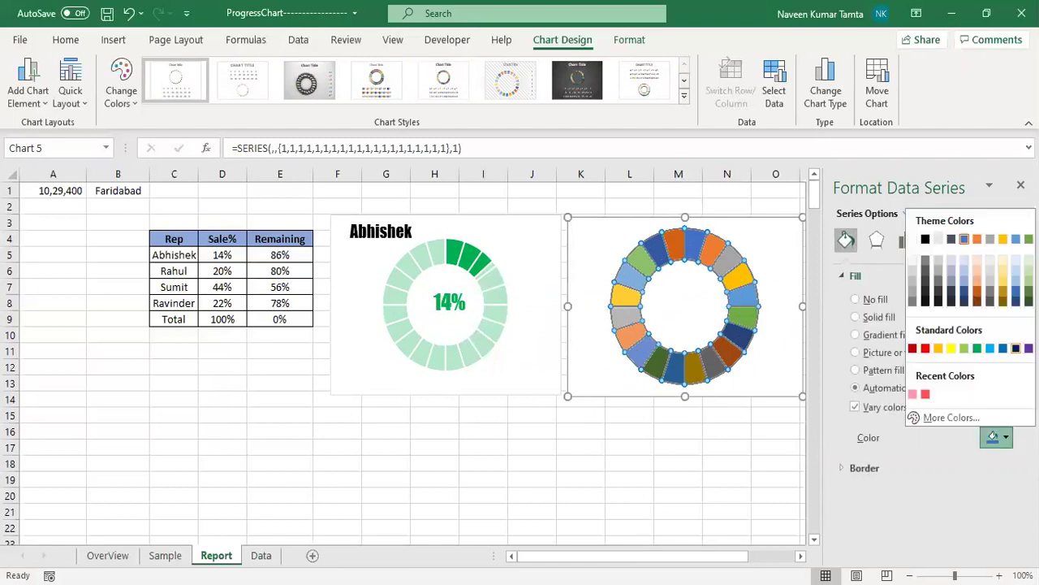
{"action": "left_click", "coordinate": [1016, 348]}
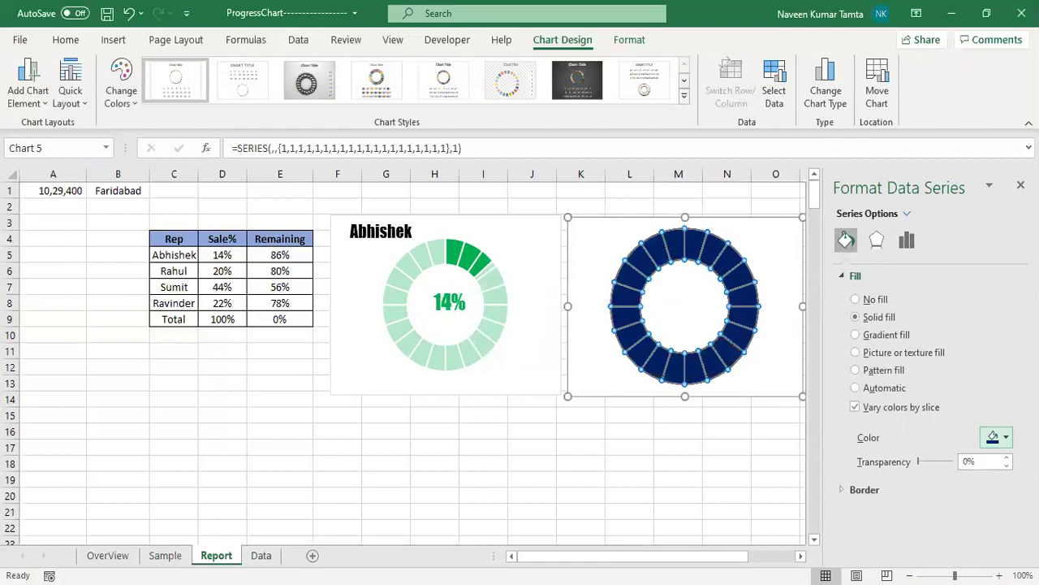
{"action": "left_click", "coordinate": [1020, 185]}
{"action": "left_click", "coordinate": [597, 494]}
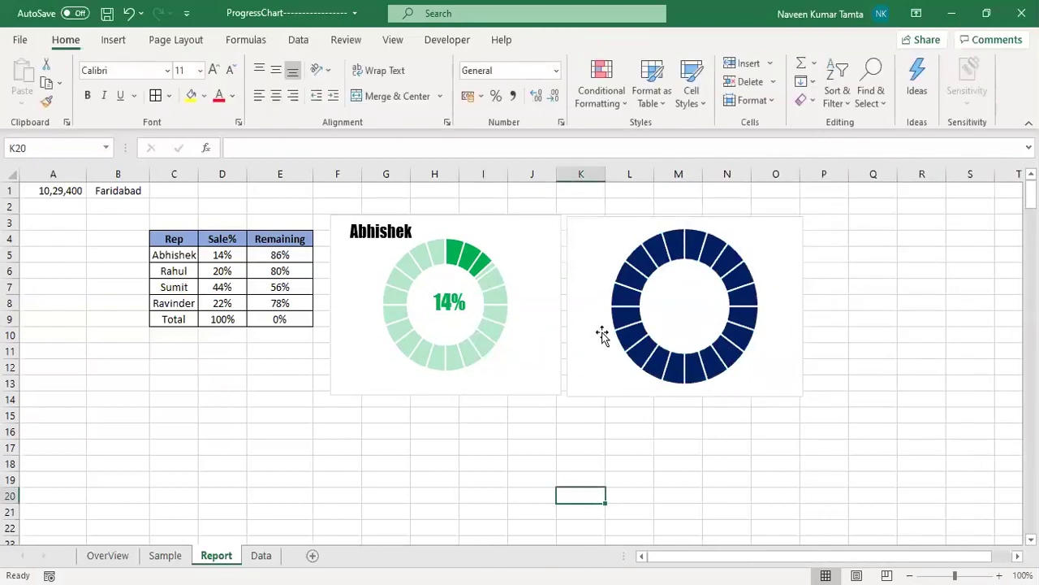
- Add a second series to the new chart, named from cell C6 with the values D6:E6 on the Report sheet
{"action": "left_click", "coordinate": [783, 242]}
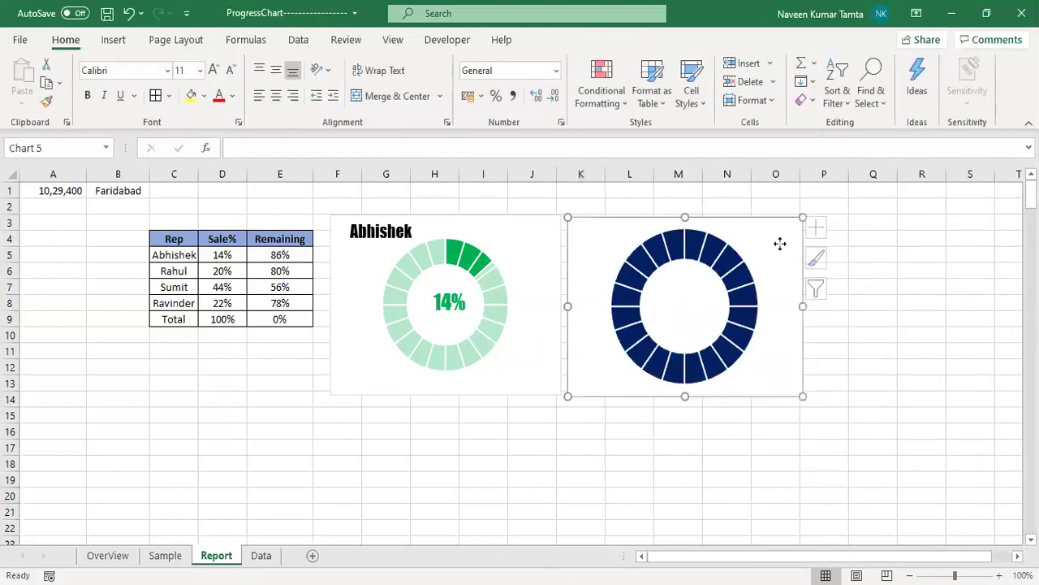
{"action": "right_click", "coordinate": [782, 244]}
{"action": "left_click", "coordinate": [836, 356]}
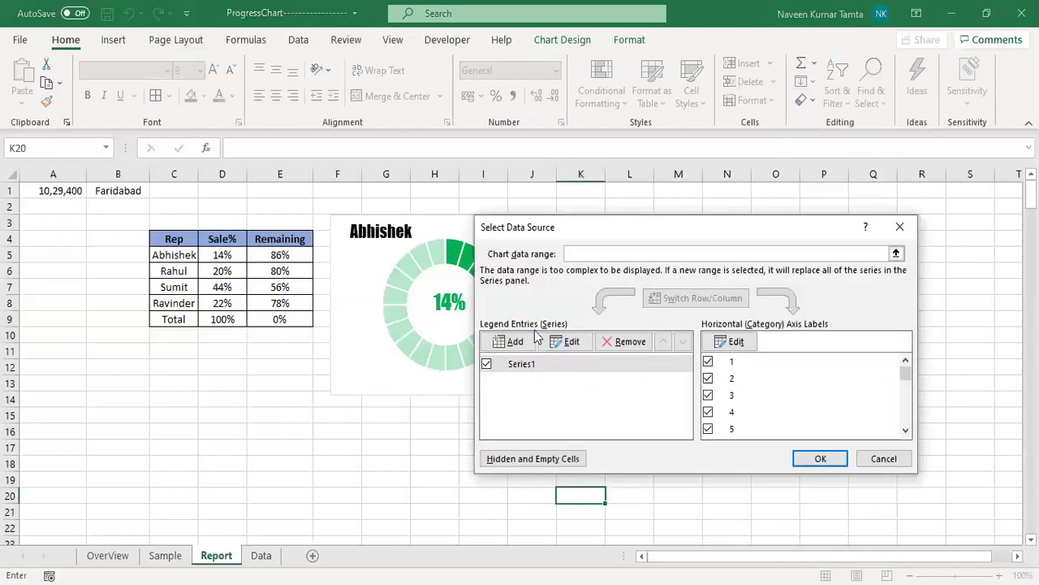
{"action": "left_click", "coordinate": [505, 339]}
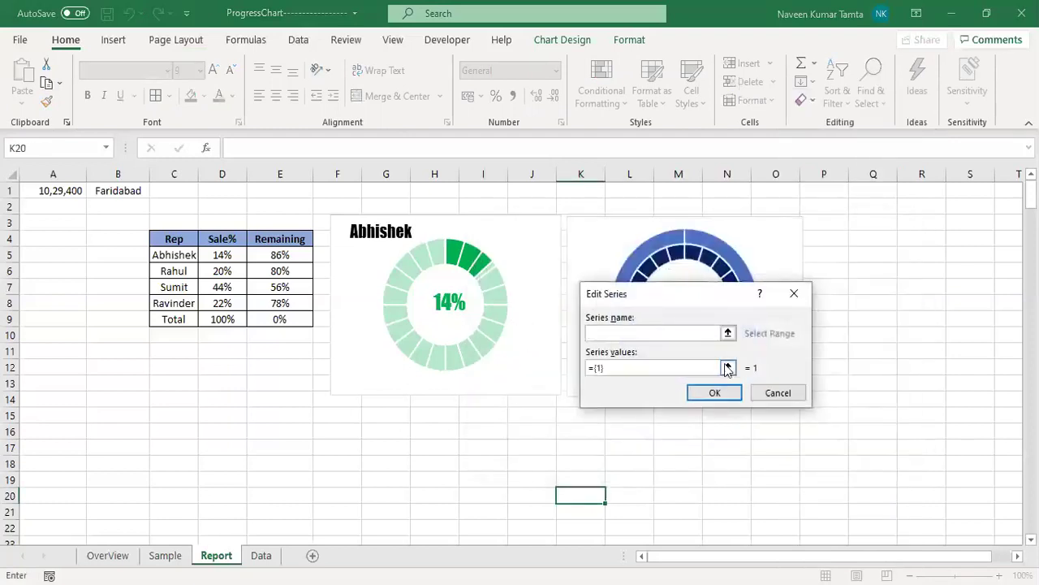
{"action": "left_click", "coordinate": [159, 270]}
{"action": "left_click", "coordinate": [626, 370]}
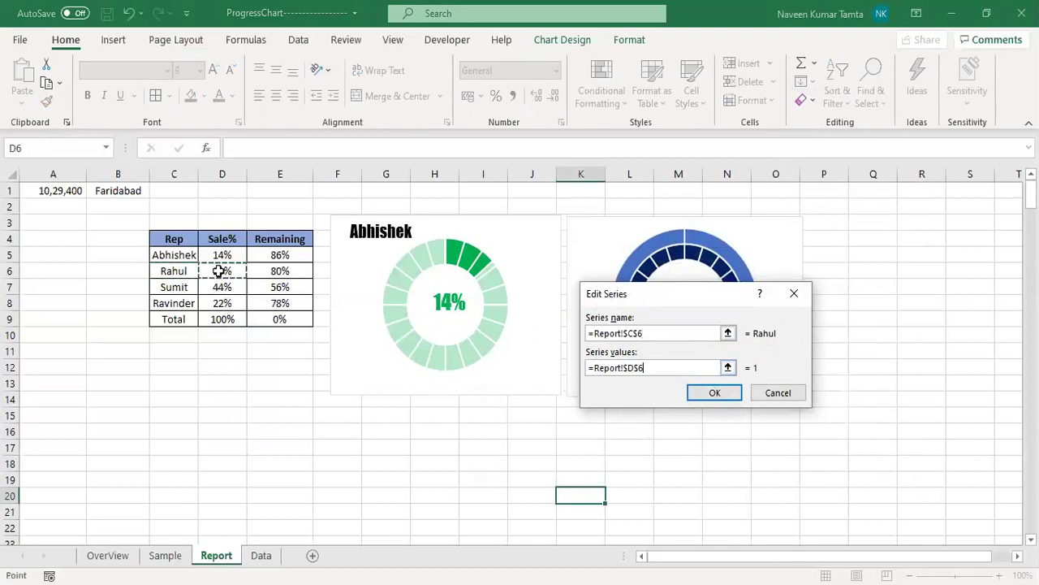
{"action": "left_click_drag", "start_coordinate": [219, 271], "coordinate": [279, 271]}
{"action": "left_click", "coordinate": [714, 393]}
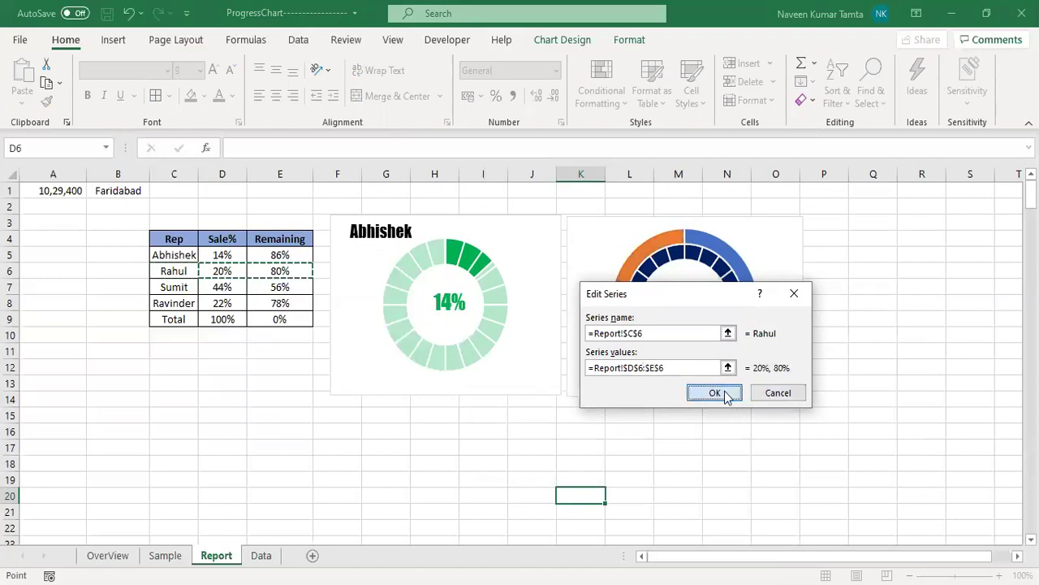
{"action": "left_click", "coordinate": [814, 457]}
{"action": "left_click", "coordinate": [841, 476]}
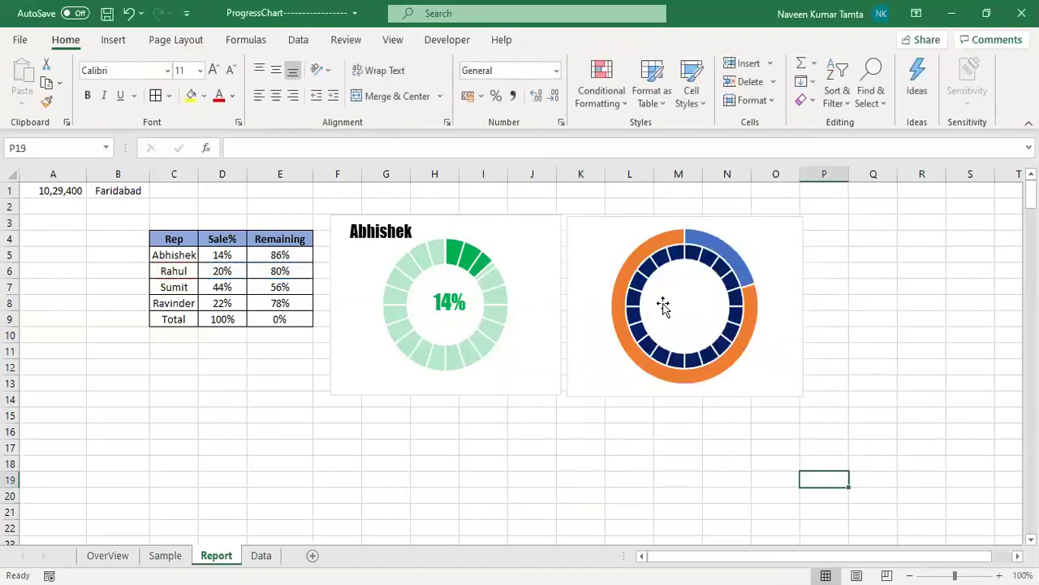
- Move the row 6 rep's doughnut series to the secondary axis, keeping both series as Doughnut
{"action": "left_click", "coordinate": [670, 235]}
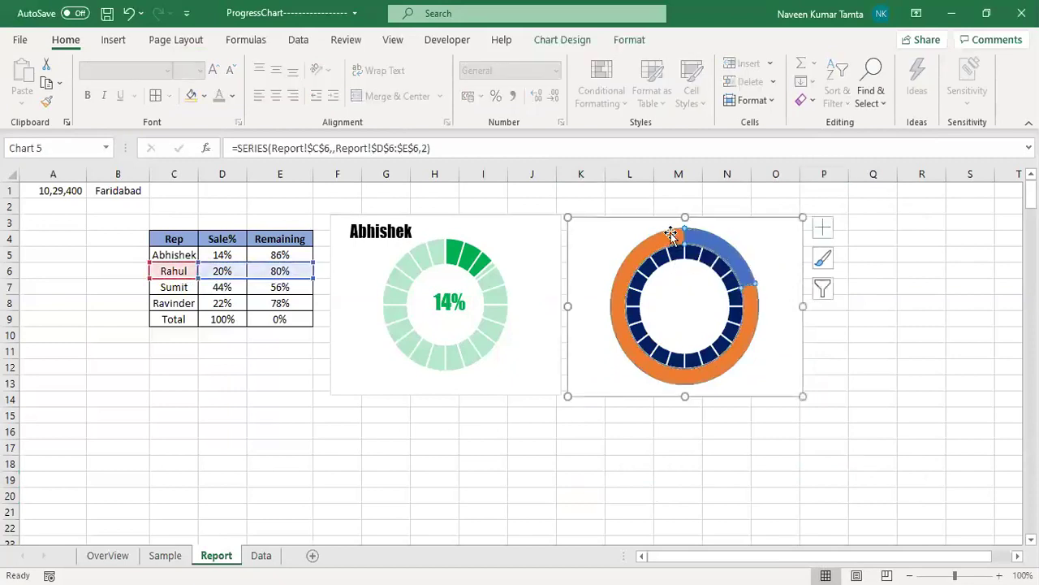
{"action": "right_click", "coordinate": [670, 236]}
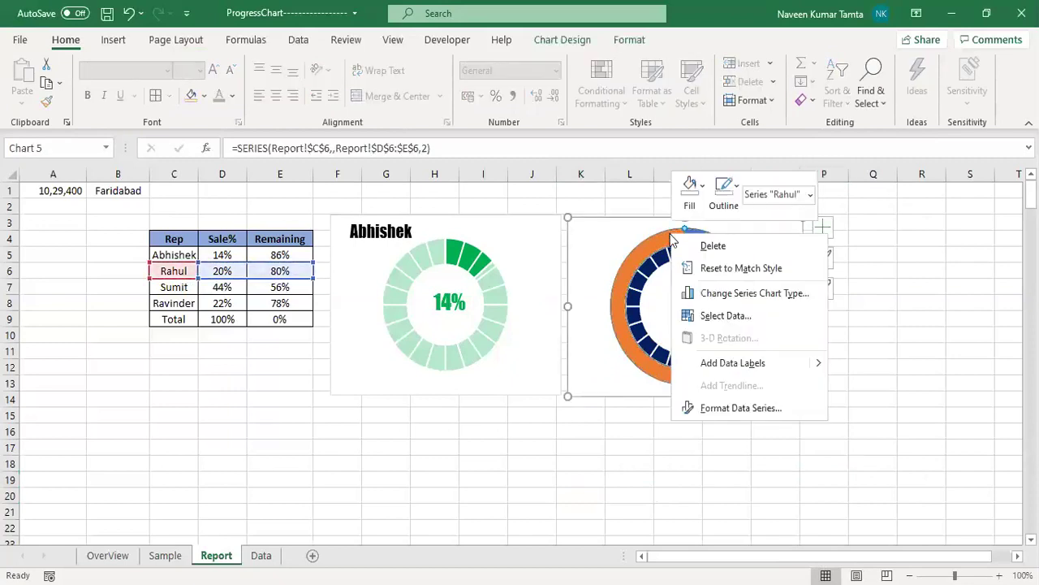
{"action": "left_click", "coordinate": [775, 298]}
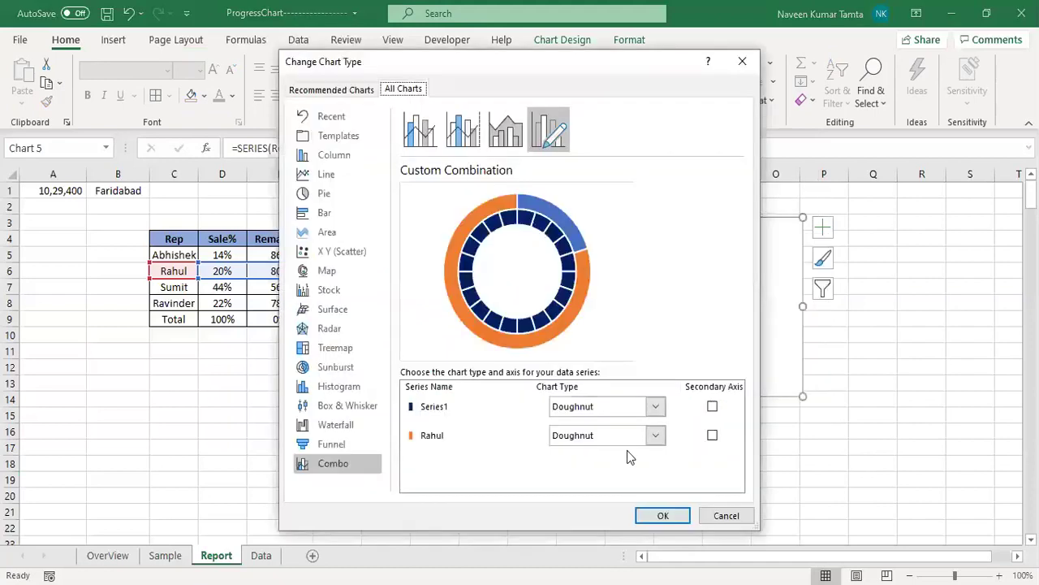
{"action": "left_click", "coordinate": [712, 437]}
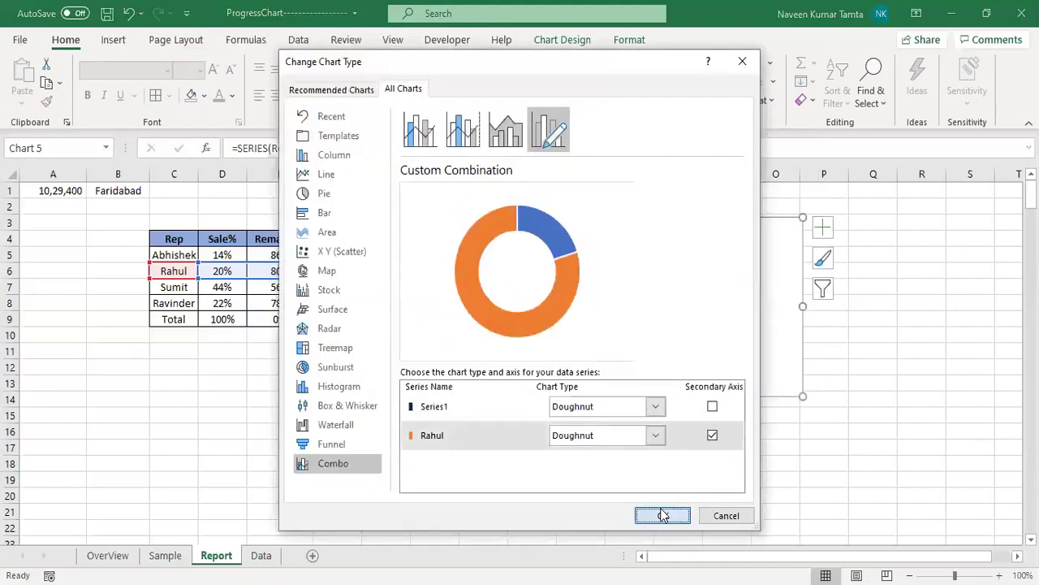
{"action": "left_click", "coordinate": [663, 515]}
{"action": "left_click", "coordinate": [907, 369]}
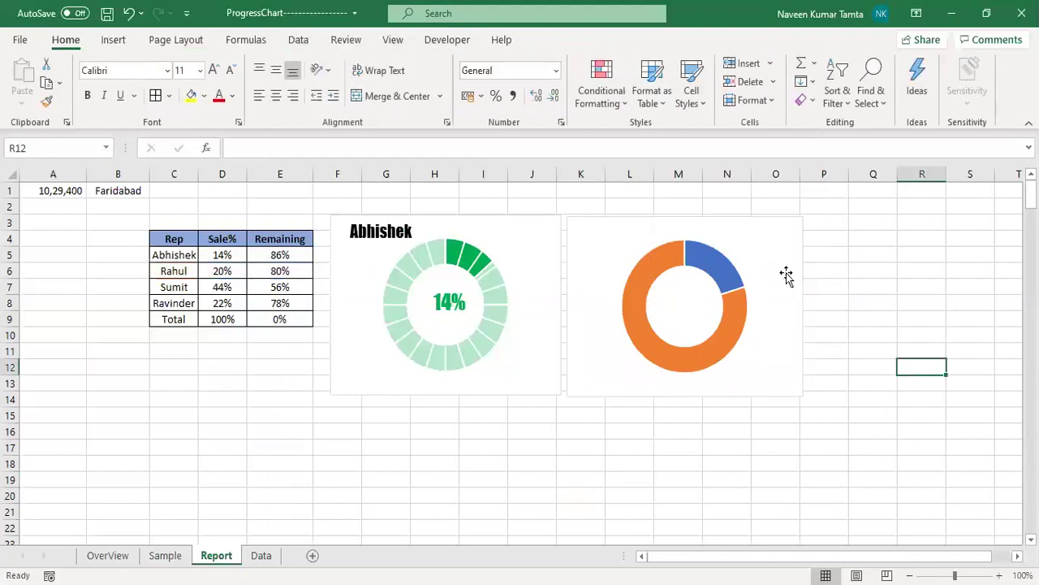
- Set the Sale% slice of the outer two-value doughnut series to no fill
{"action": "left_click", "coordinate": [711, 266]}
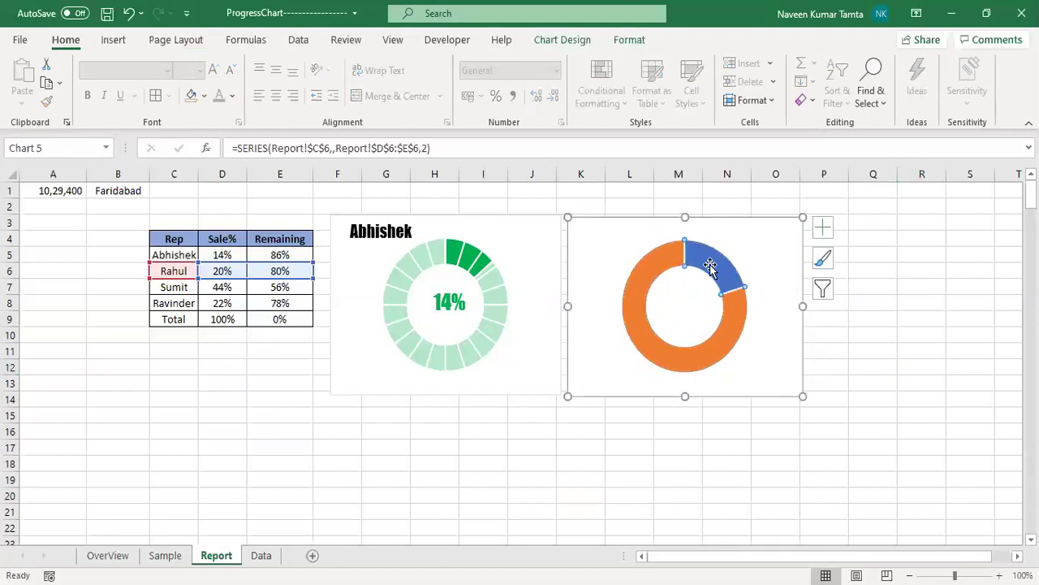
{"action": "right_click", "coordinate": [710, 267]}
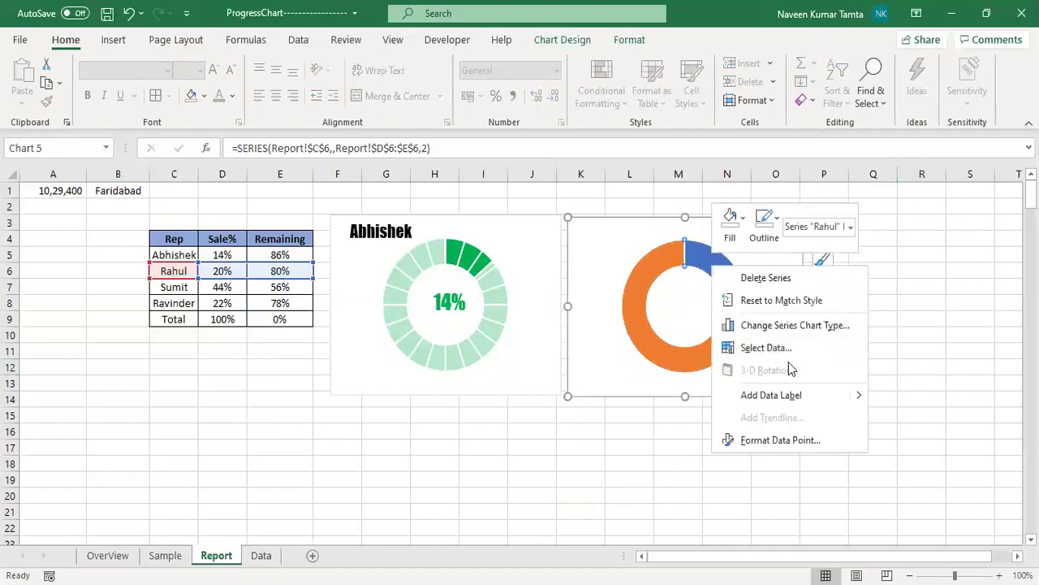
{"action": "left_click", "coordinate": [782, 441]}
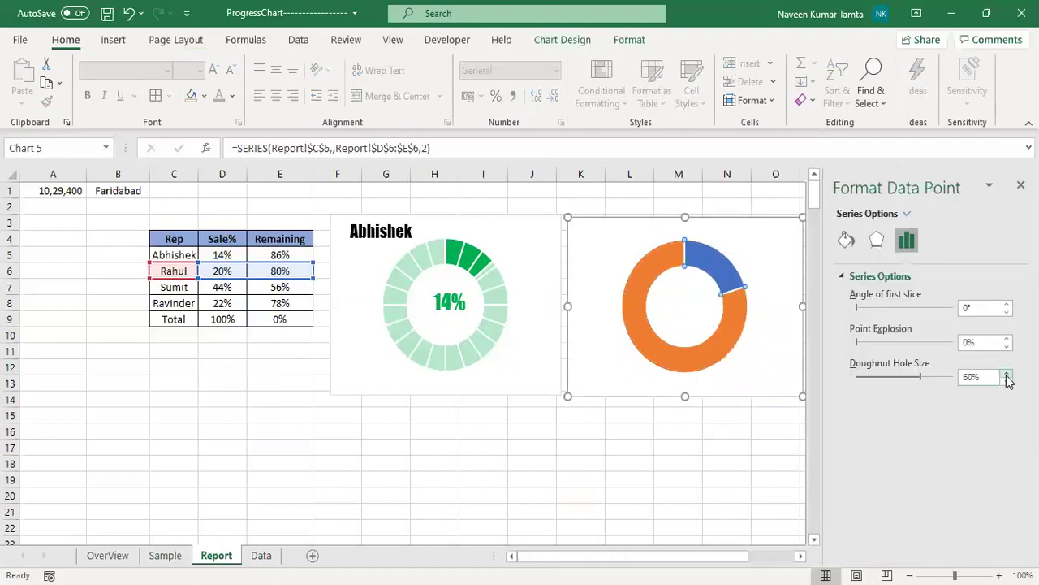
{"action": "left_click", "coordinate": [846, 241]}
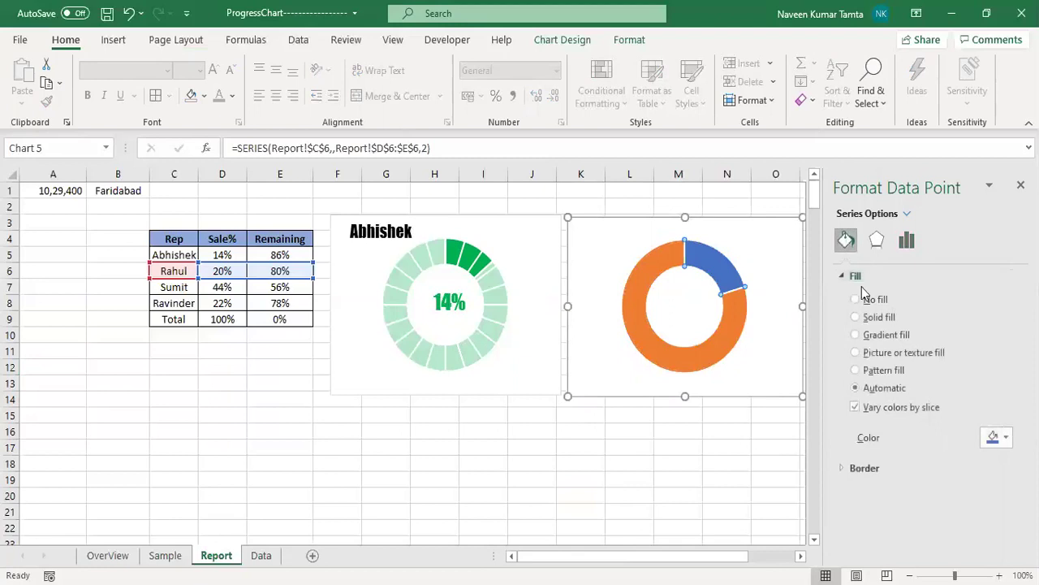
{"action": "left_click", "coordinate": [861, 299]}
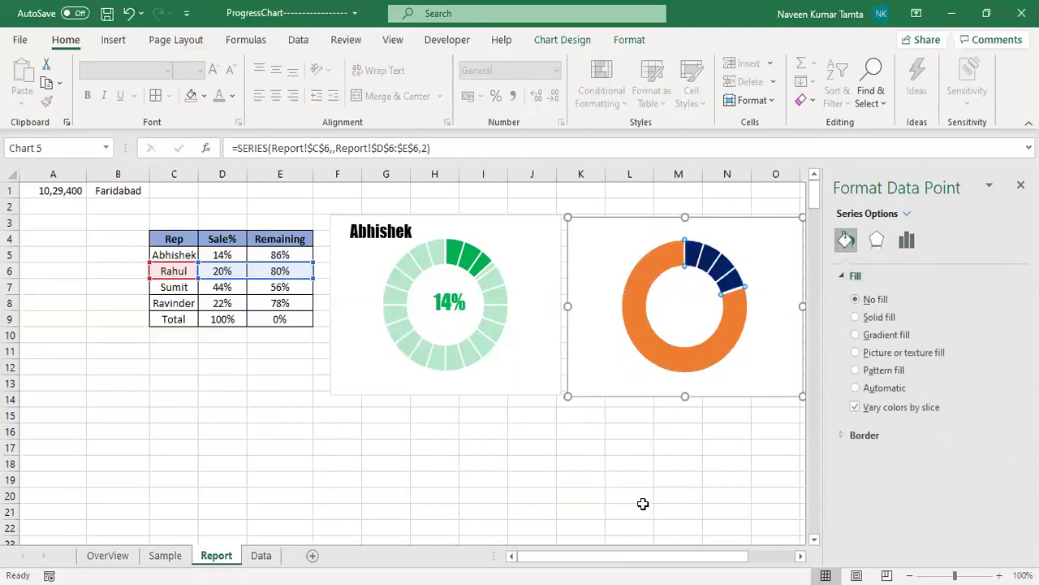
{"action": "left_click", "coordinate": [614, 495]}
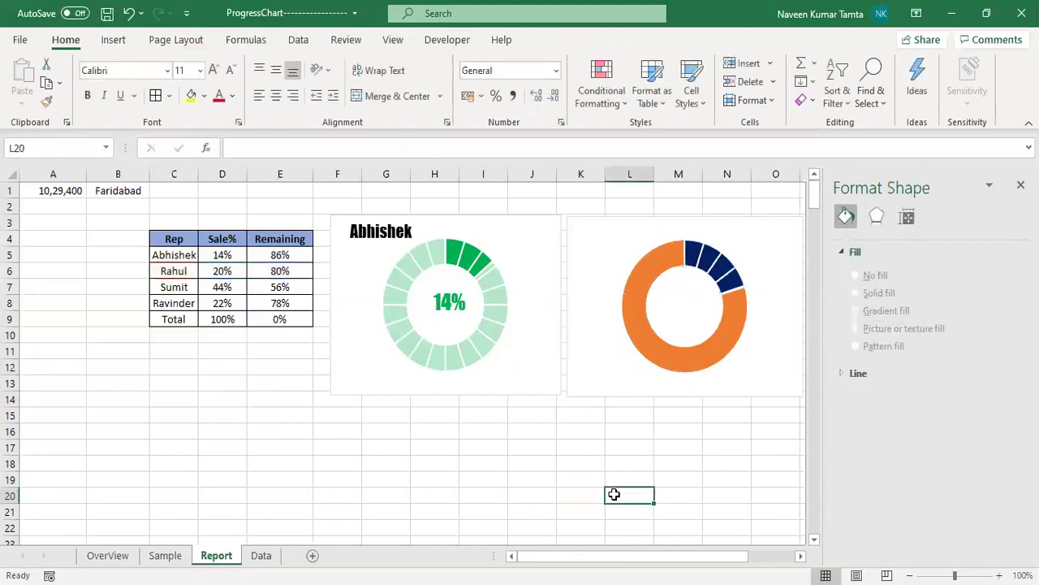
- Fill the orange Remaining slice with white at 30% transparency and close the formatting pane
{"action": "left_click", "coordinate": [639, 288]}
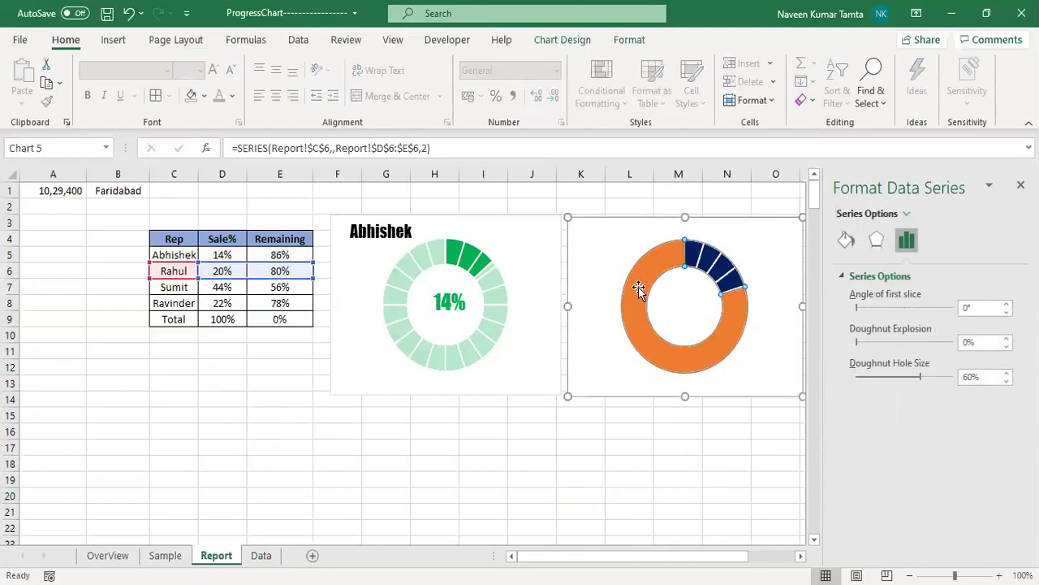
{"action": "left_click", "coordinate": [640, 288]}
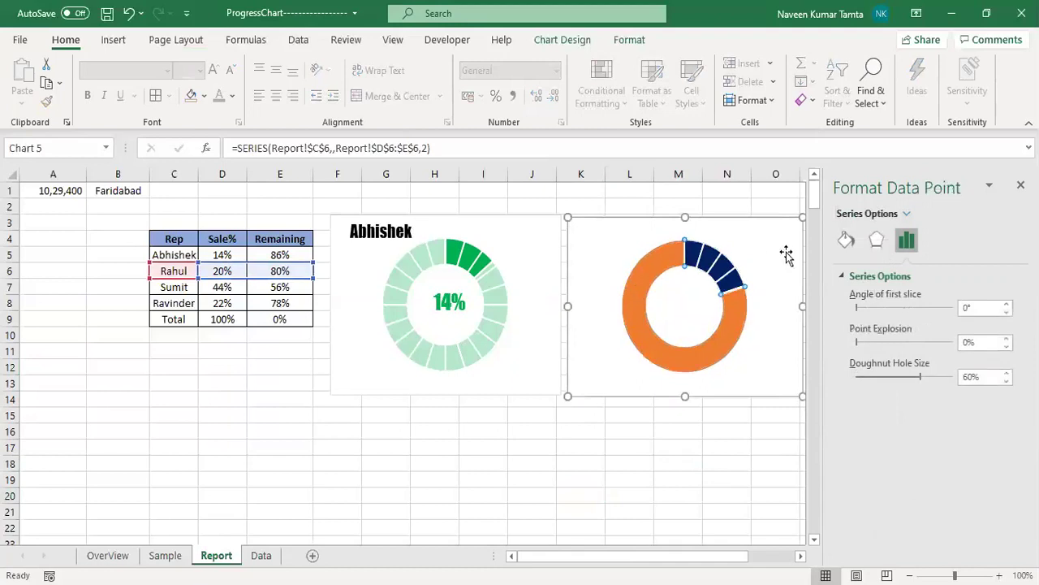
{"action": "left_click", "coordinate": [846, 240]}
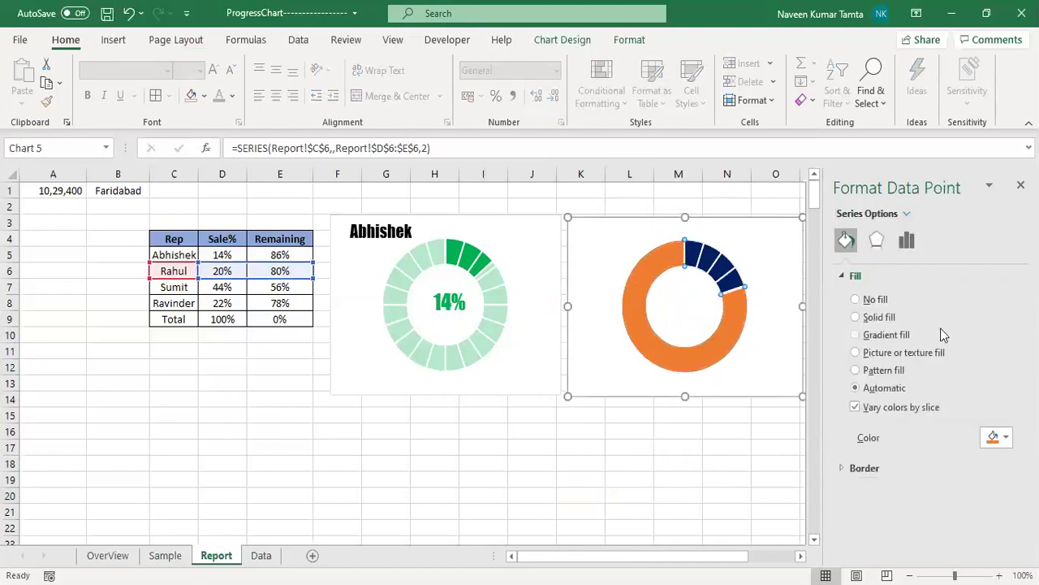
{"action": "left_click", "coordinate": [1007, 438]}
{"action": "left_click", "coordinate": [913, 238]}
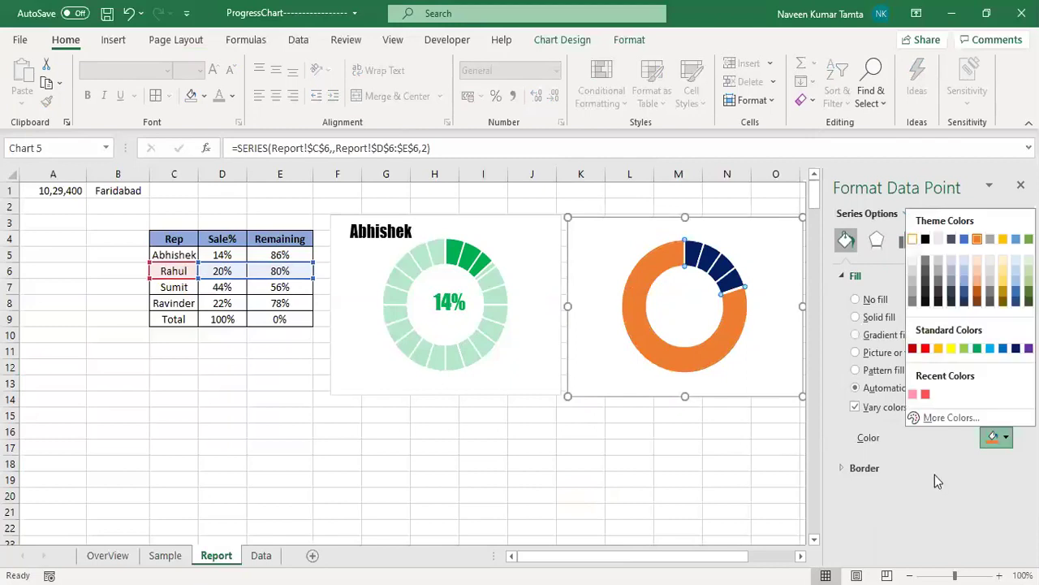
{"action": "left_click", "coordinate": [970, 461]}
{"action": "type", "text": "30"}
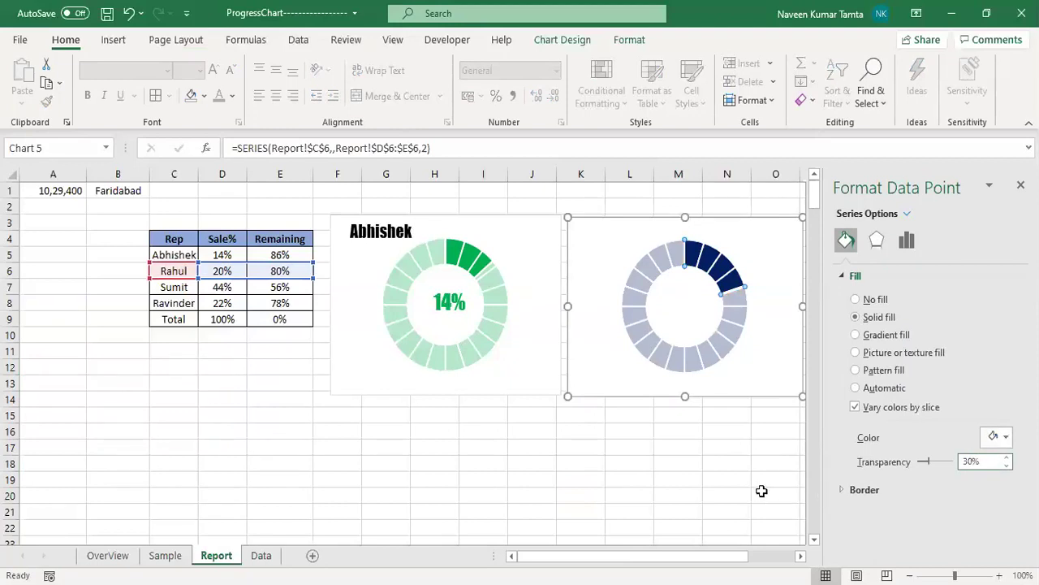
{"action": "left_click", "coordinate": [761, 492]}
{"action": "left_click", "coordinate": [1020, 185]}
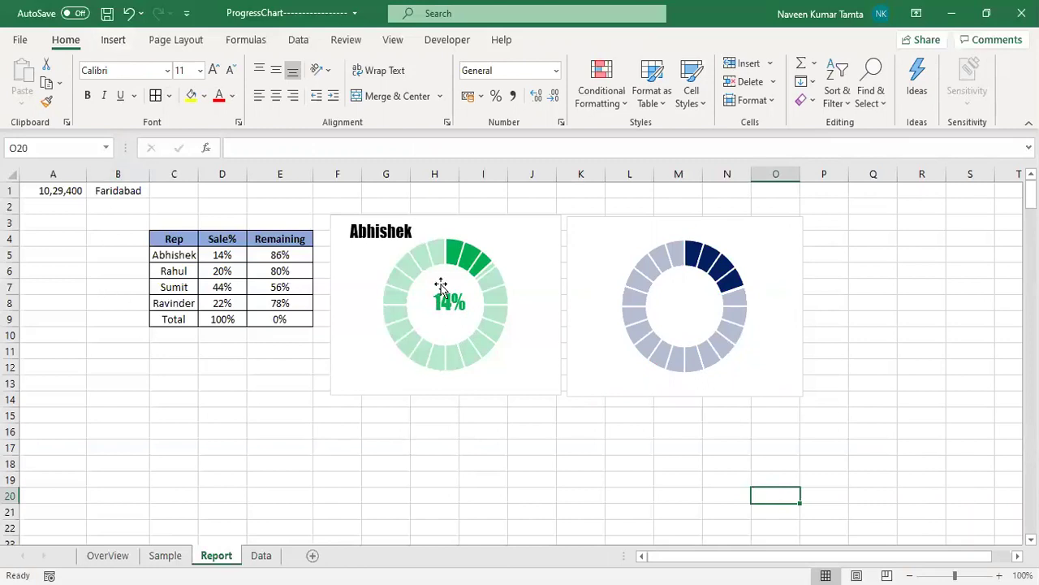
- Duplicate the green chart's percentage text box below the second chart and link the copy to =$D$6
{"action": "left_click", "coordinate": [450, 306]}
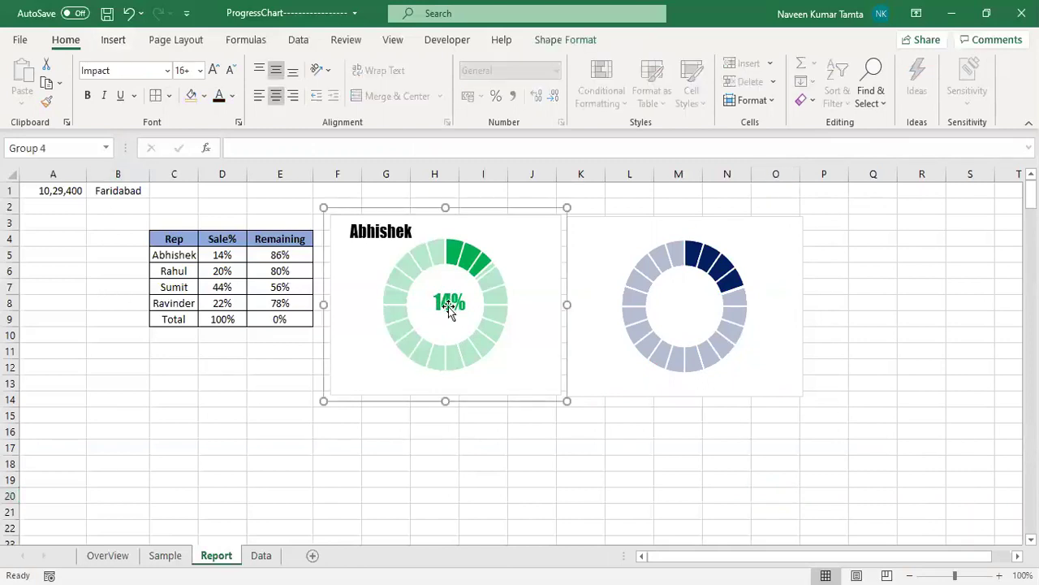
{"action": "left_click", "coordinate": [450, 307]}
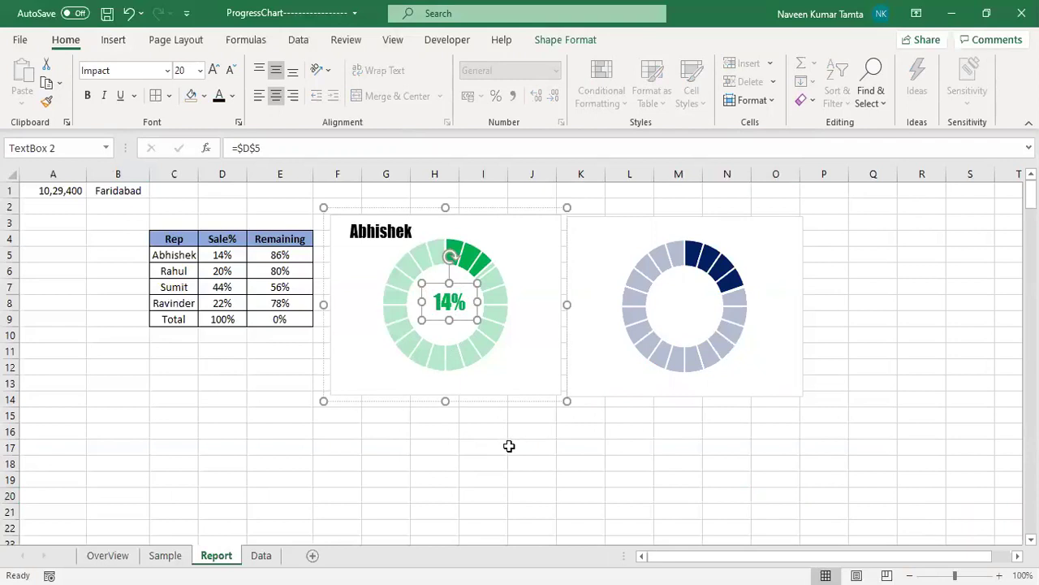
{"action": "left_click", "coordinate": [633, 466]}
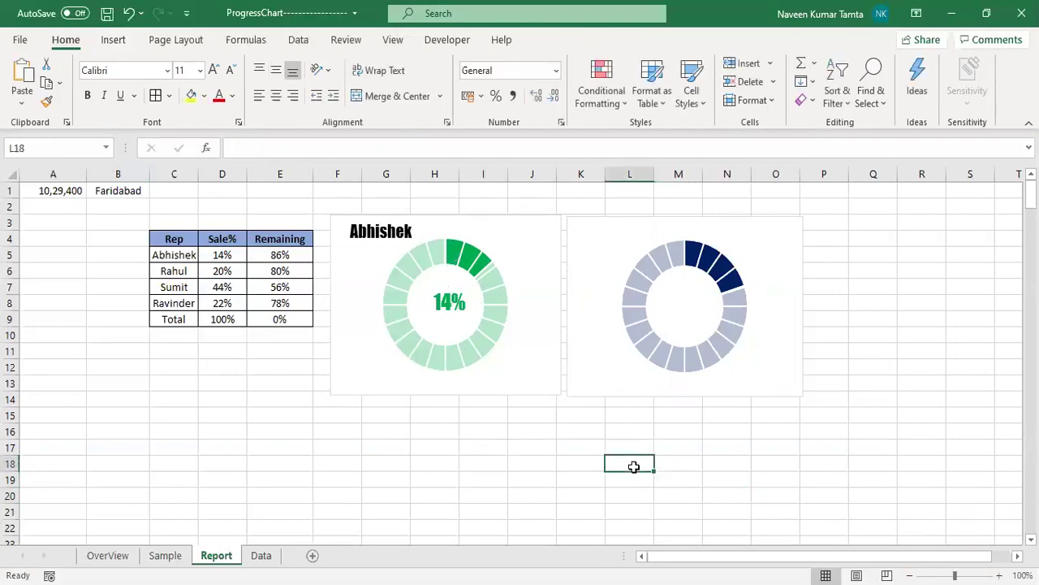
{"action": "key", "text": "ctrl+v"}
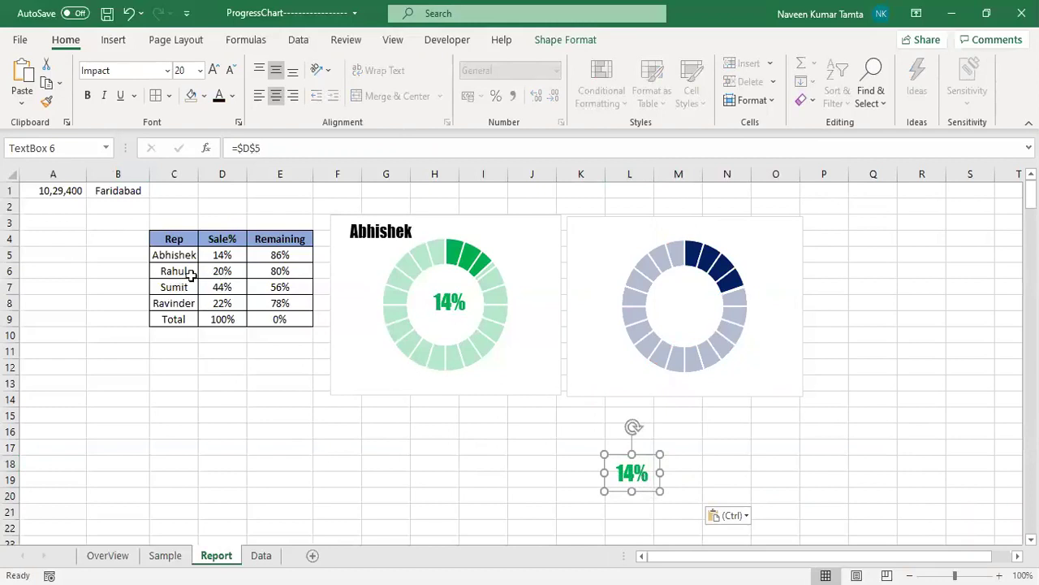
{"action": "left_click", "coordinate": [281, 149]}
{"action": "key", "text": "BackSpace"}
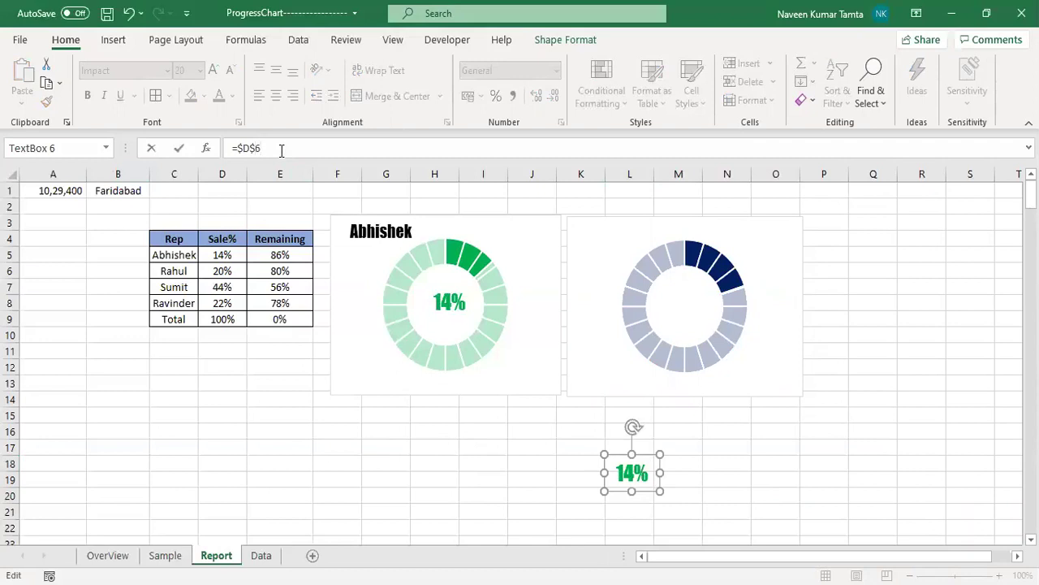
{"action": "key", "text": "Return"}
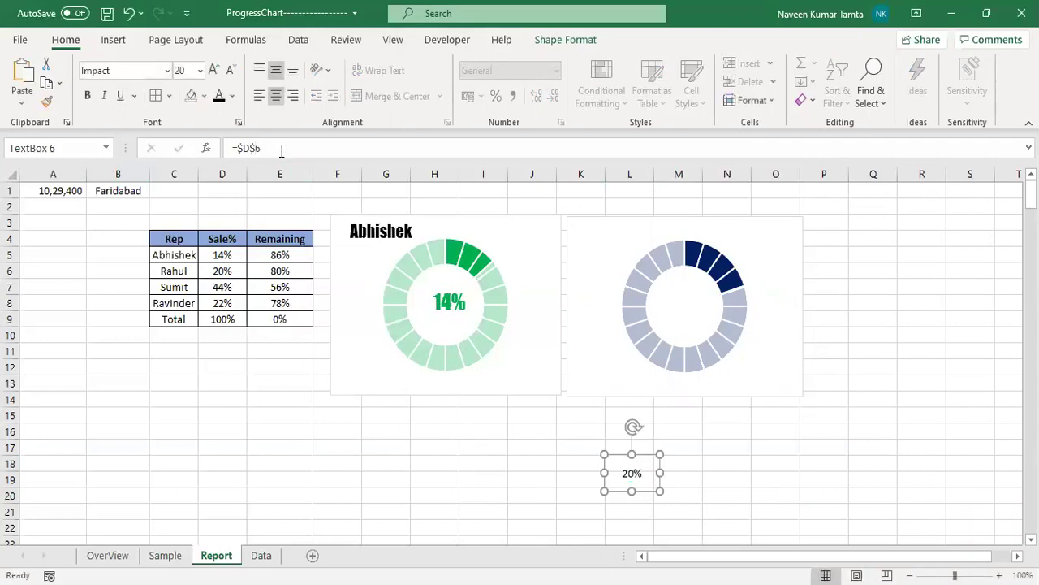
{"action": "left_click", "coordinate": [281, 150]}
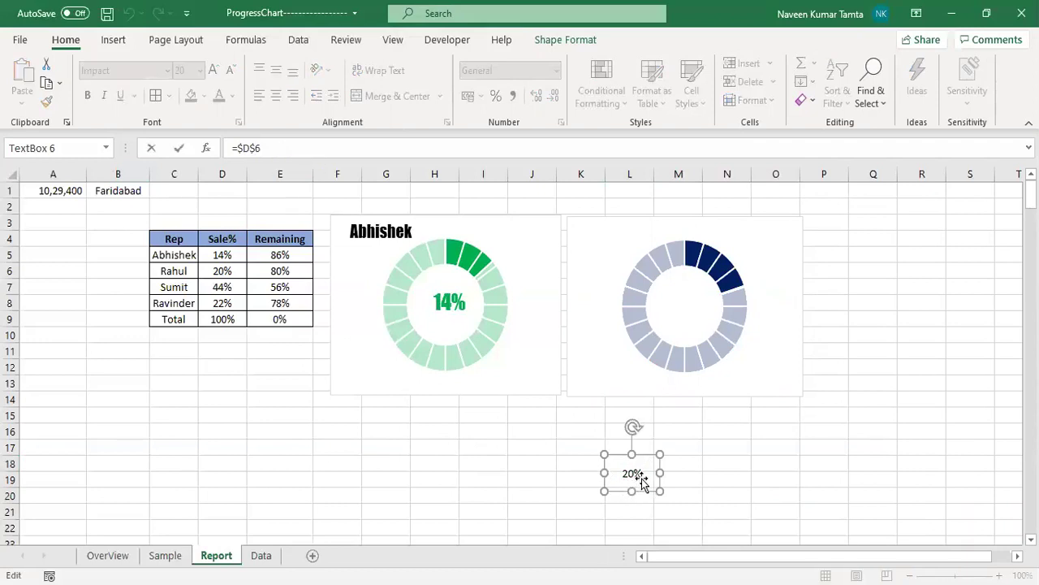
- Copy the formatting of the green chart's percentage label onto the new percentage text box
{"action": "left_click", "coordinate": [449, 303]}
{"action": "left_click", "coordinate": [448, 303]}
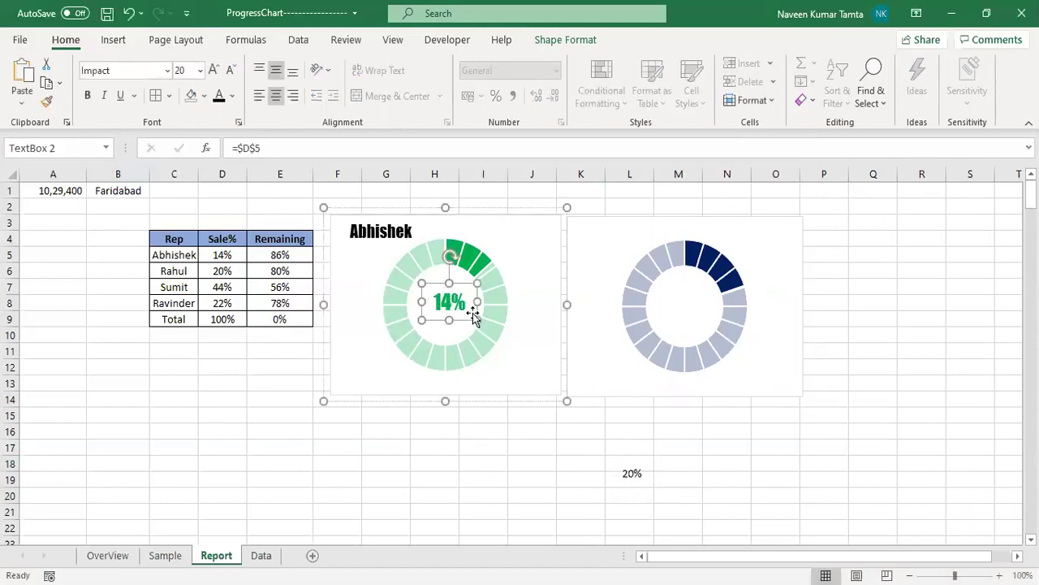
{"action": "left_click", "coordinate": [46, 104]}
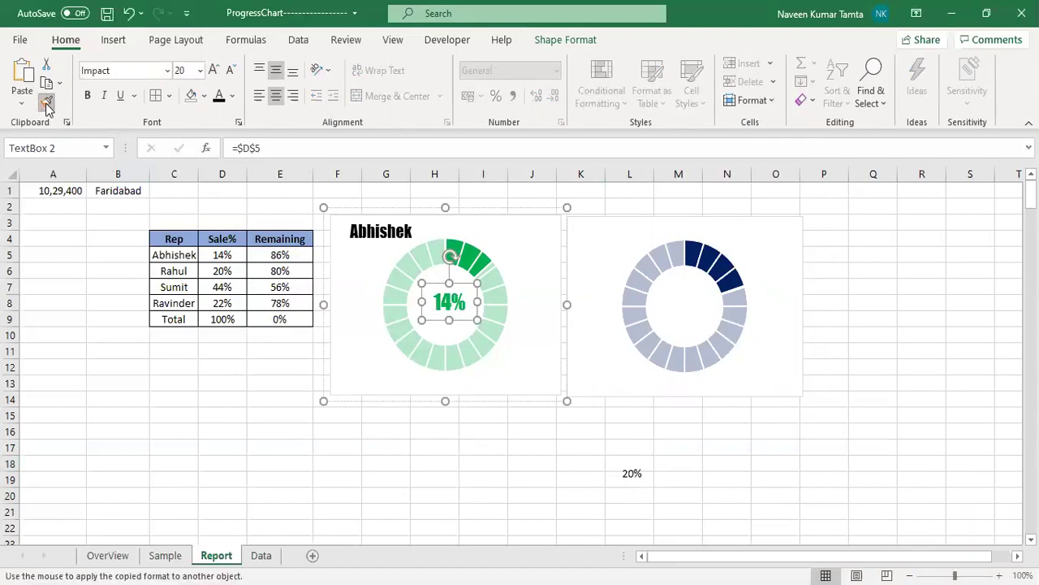
{"action": "left_click", "coordinate": [629, 474]}
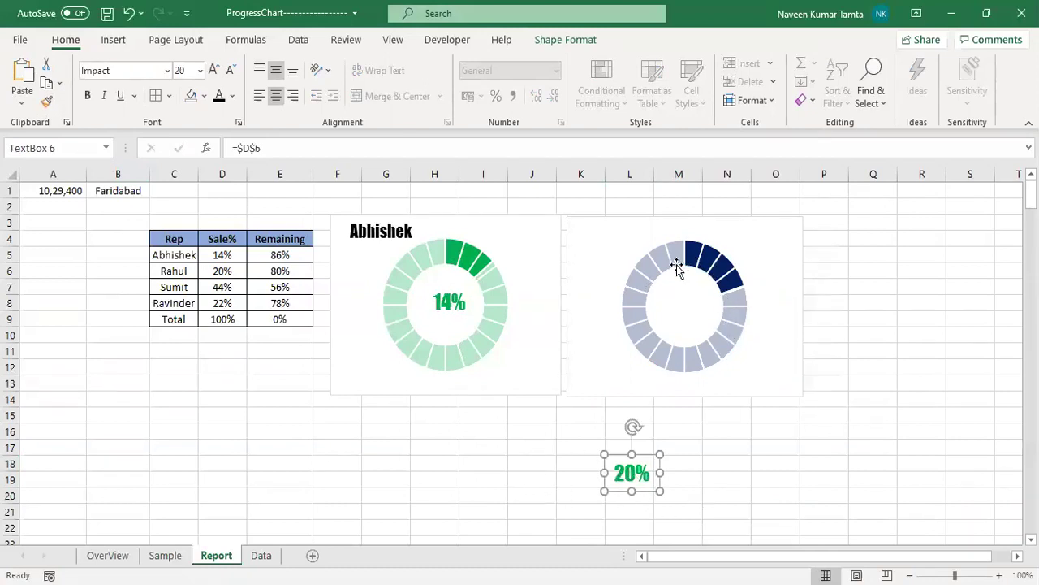
- Colour the new percentage label dark blue and place it in the centre of the second doughnut
{"action": "left_click", "coordinate": [233, 99]}
{"action": "left_click", "coordinate": [328, 272]}
{"action": "left_click_drag", "start_coordinate": [678, 369], "coordinate": [681, 289]}
{"action": "left_click", "coordinate": [551, 435]}
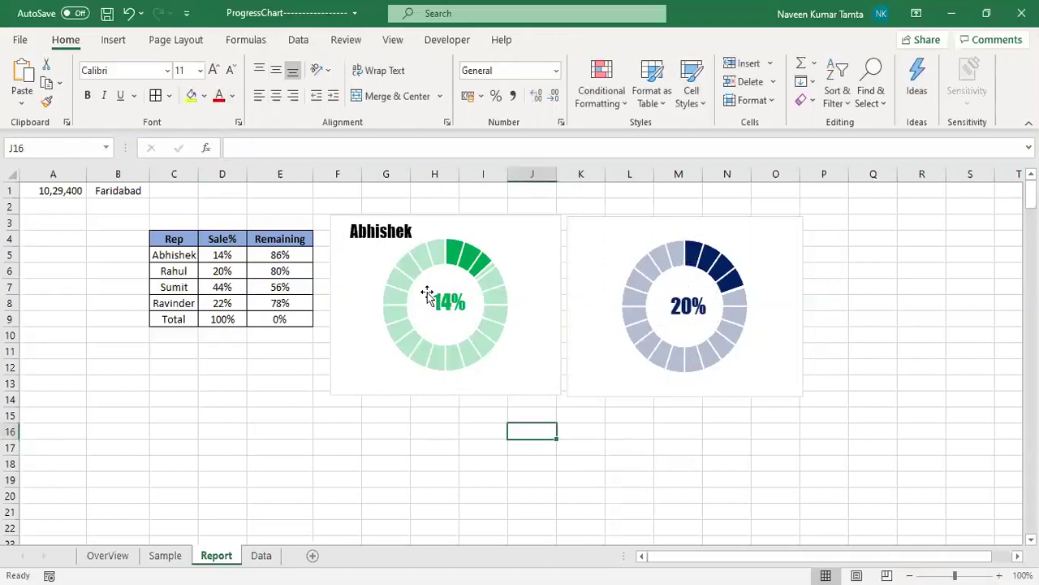
- Duplicate the green chart's rep name text box below the second chart and link the copy to =$C$6
{"action": "left_click", "coordinate": [378, 235]}
{"action": "left_click", "coordinate": [378, 235]}
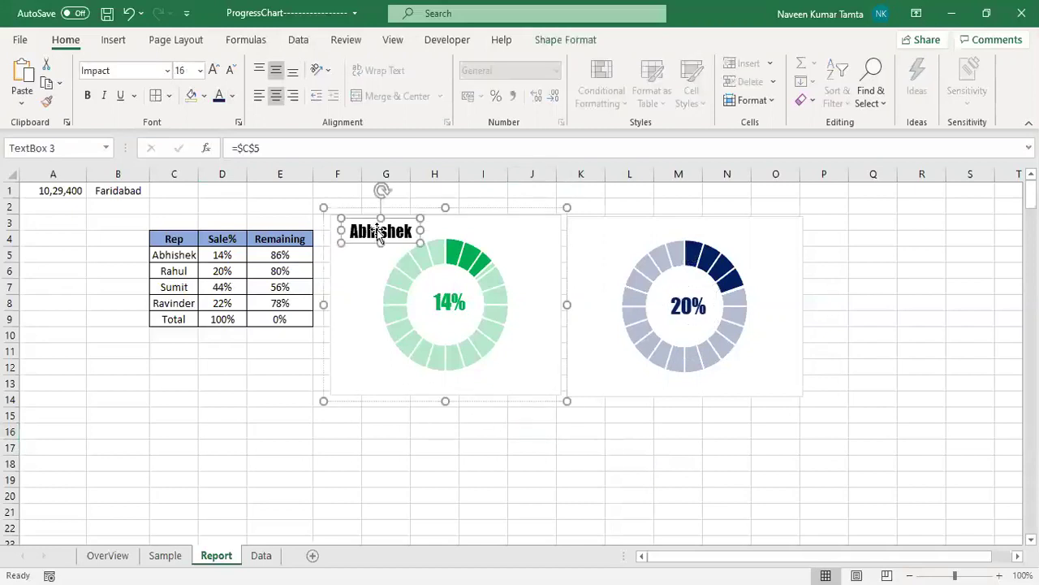
{"action": "key", "text": "ctrl+c"}
{"action": "left_click", "coordinate": [626, 463]}
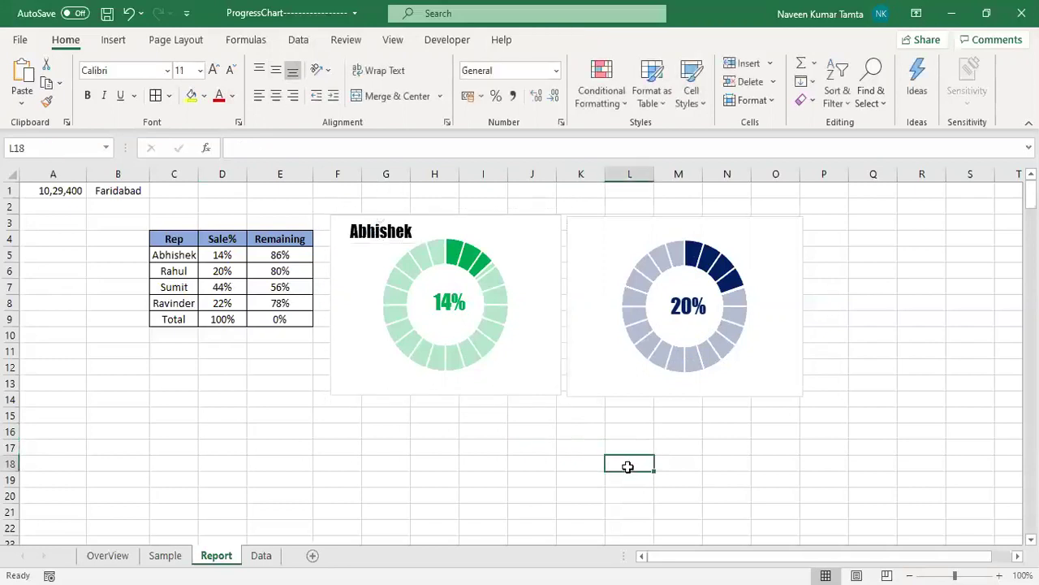
{"action": "key", "text": "ctrl+v"}
{"action": "left_click", "coordinate": [280, 145]}
{"action": "key", "text": "BackSpace"}
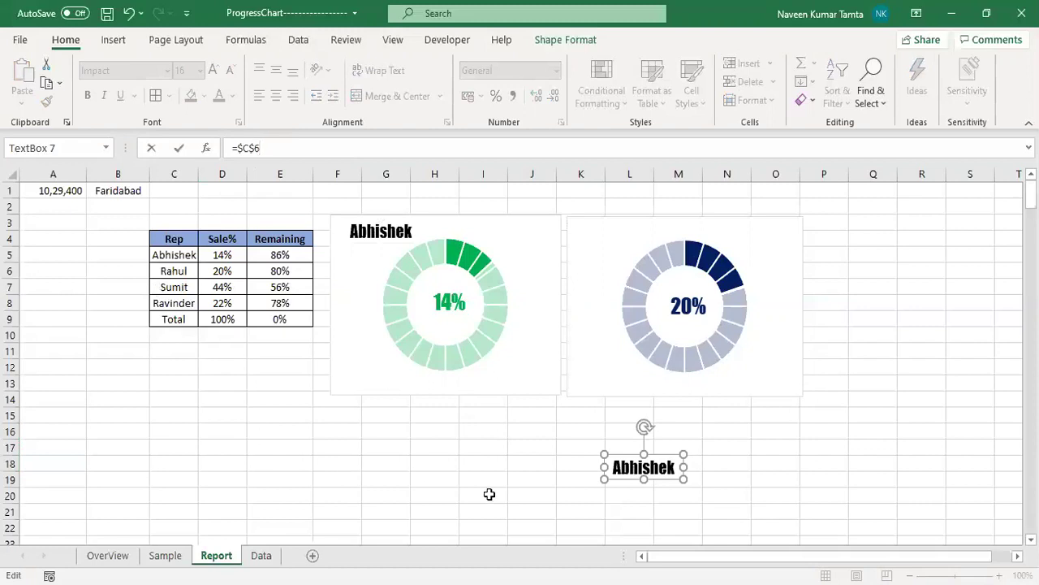
{"action": "key", "text": "Return"}
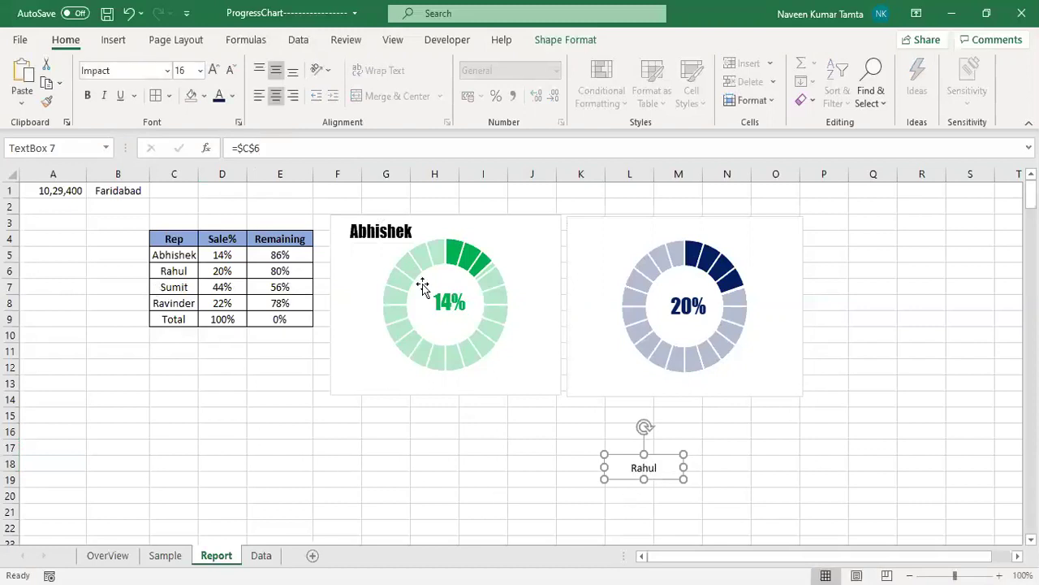
- Apply the green chart's name label formatting to the new name text box and place it in the blue chart's upper-left corner
{"action": "left_click", "coordinate": [384, 239]}
{"action": "left_click", "coordinate": [381, 234]}
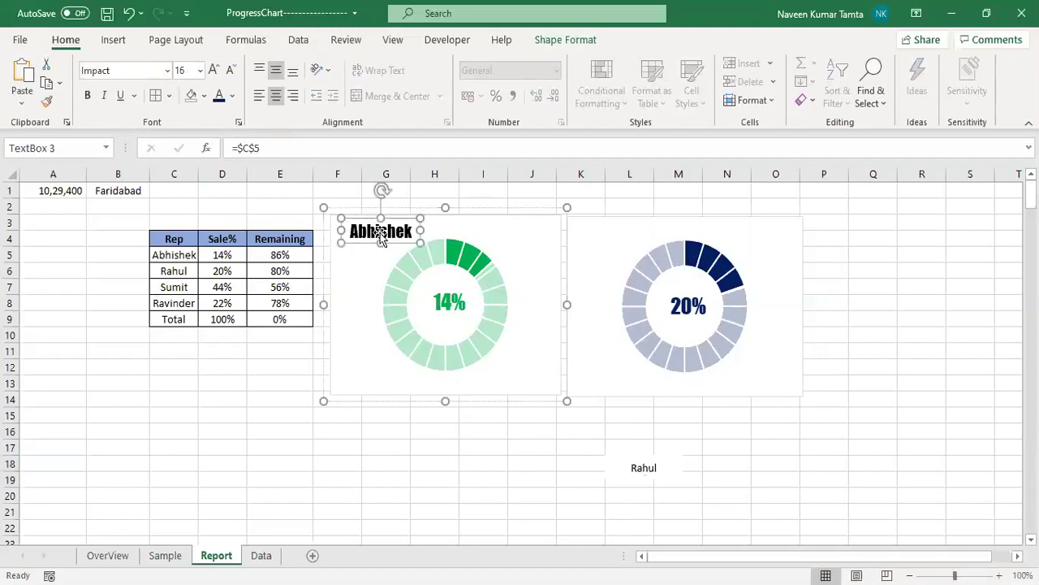
{"action": "left_click", "coordinate": [46, 102]}
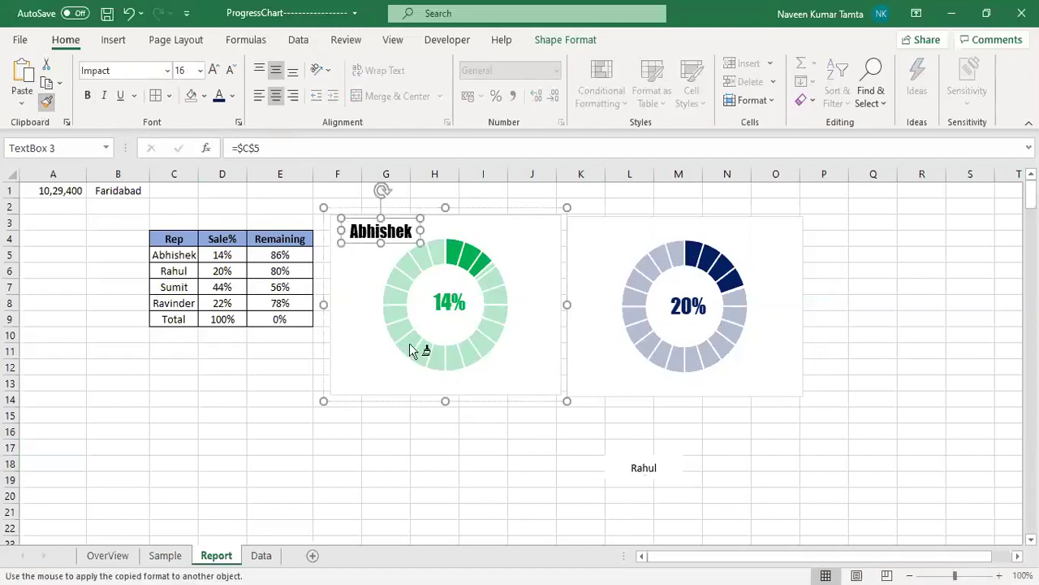
{"action": "left_click", "coordinate": [641, 468]}
{"action": "mouse_move", "coordinate": [671, 458]}
{"action": "left_mouse_down"}
{"action": "mouse_move", "coordinate": [662, 236]}
{"action": "mouse_move", "coordinate": [637, 219]}
{"action": "left_mouse_up"}
{"action": "left_click", "coordinate": [534, 446]}
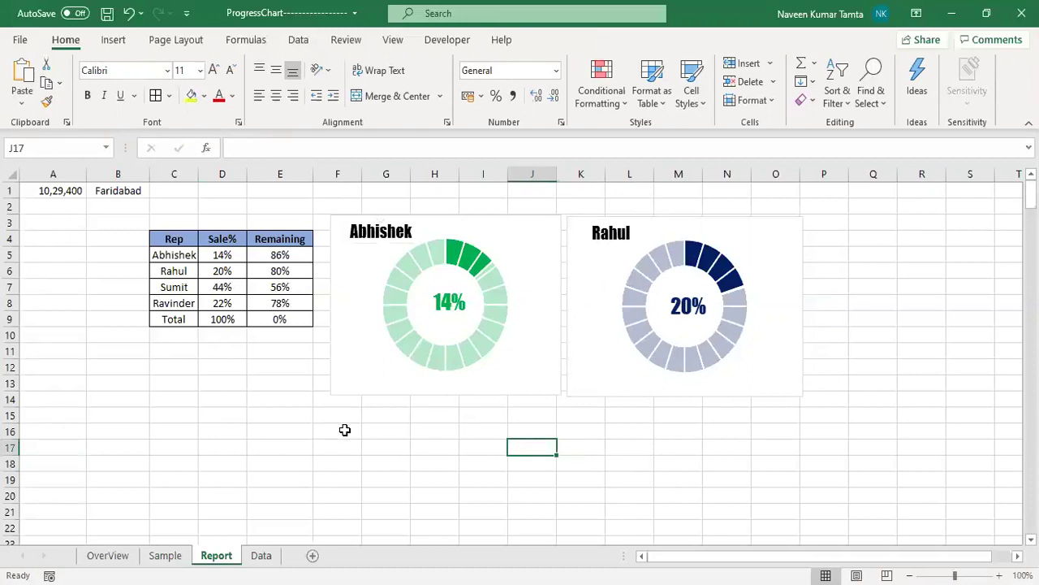
- Insert an empty doughnut chart and shrink it to about the size of the existing charts
{"action": "left_click", "coordinate": [113, 39]}
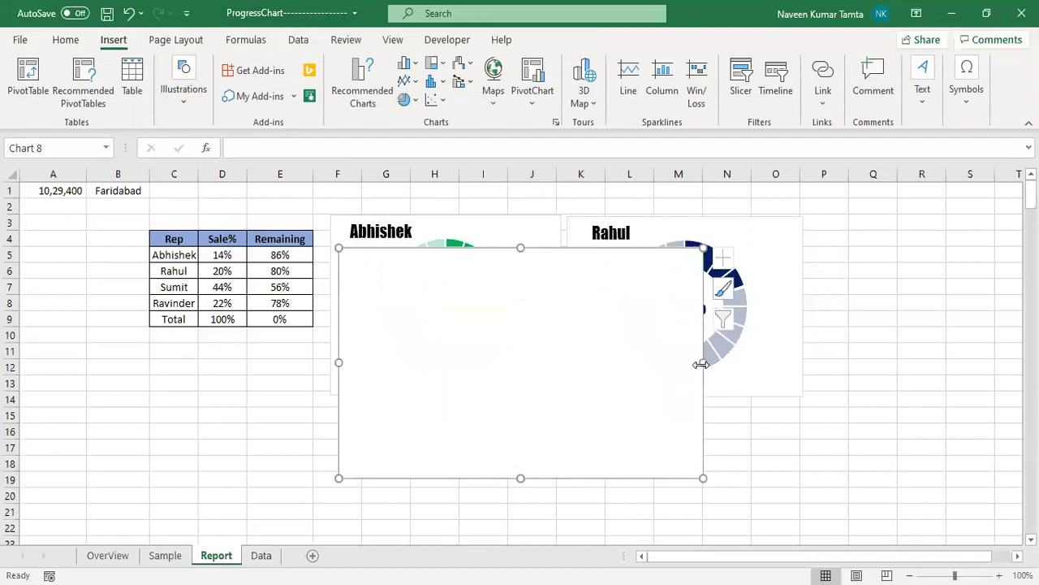
{"action": "left_click_drag", "start_coordinate": [702, 364], "coordinate": [566, 371]}
{"action": "left_click_drag", "start_coordinate": [452, 478], "coordinate": [454, 415]}
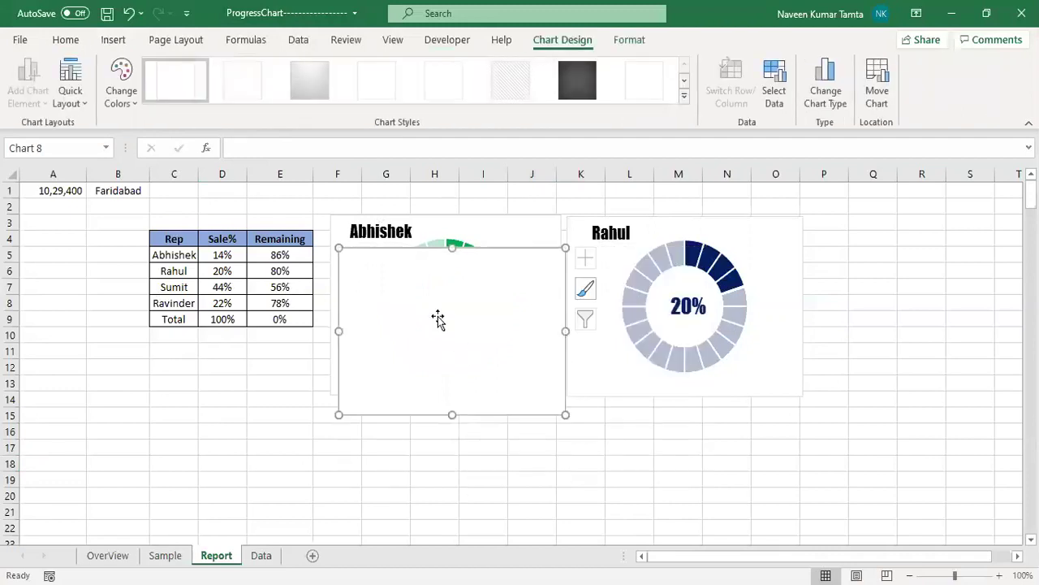
- Add a data series of twenty values of 1 to the new doughnut chart
{"action": "right_click", "coordinate": [436, 313]}
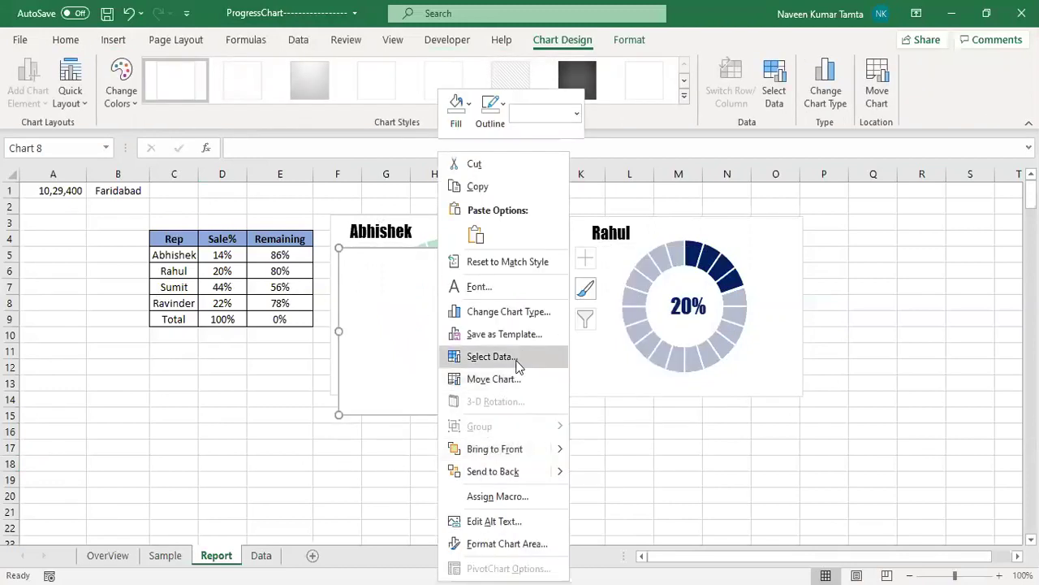
{"action": "left_click", "coordinate": [515, 365]}
{"action": "left_click", "coordinate": [524, 341]}
{"action": "left_click", "coordinate": [623, 369]}
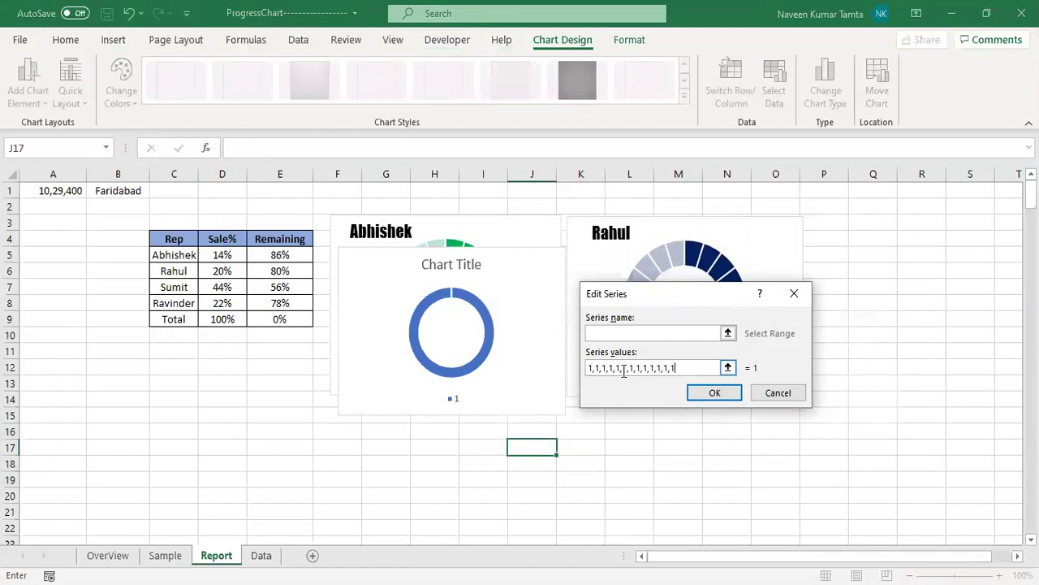
{"action": "type", "text": ",1"}
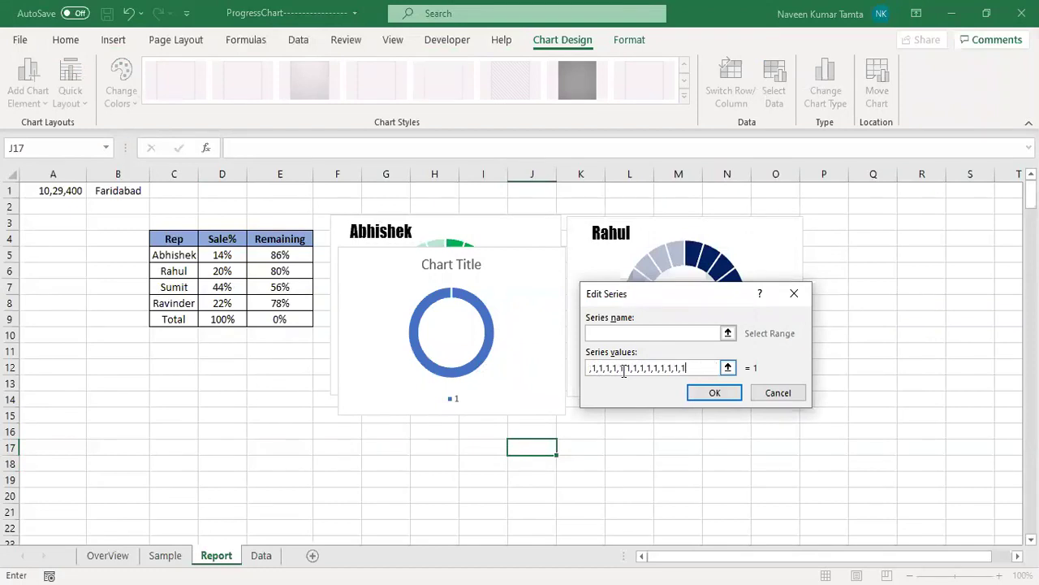
{"action": "left_click", "coordinate": [719, 392]}
{"action": "left_click", "coordinate": [821, 459]}
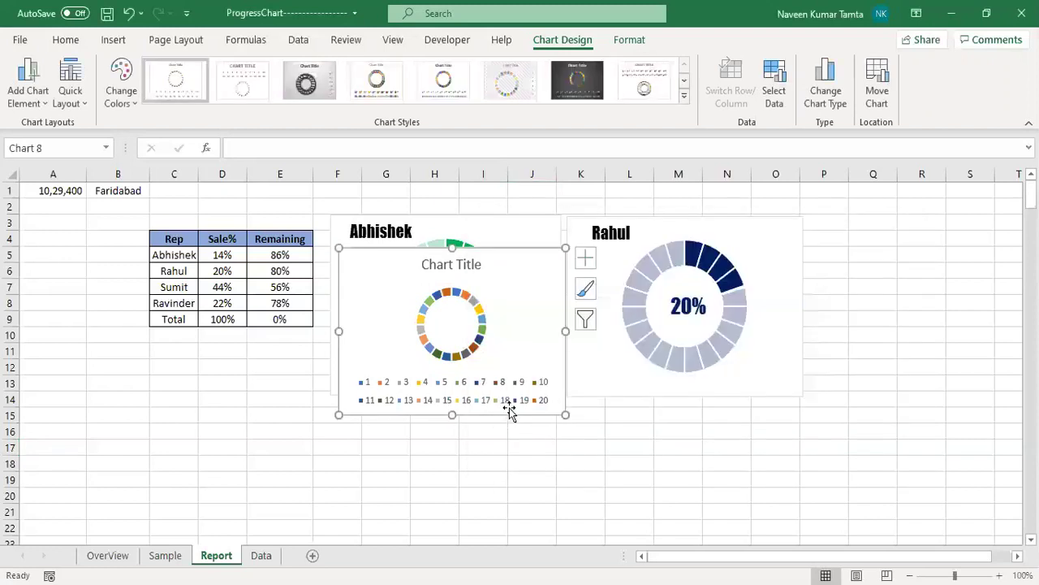
- Place the new chart below the data table, make it slightly taller, and delete its legend and title
{"action": "left_click_drag", "start_coordinate": [532, 253], "coordinate": [280, 336]}
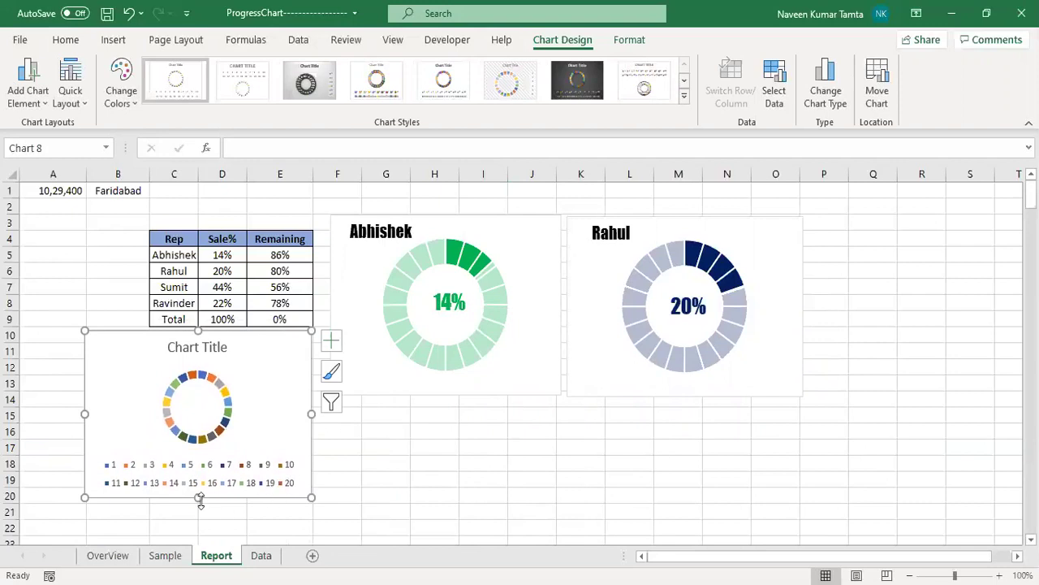
{"action": "left_click_drag", "start_coordinate": [198, 497], "coordinate": [200, 521]}
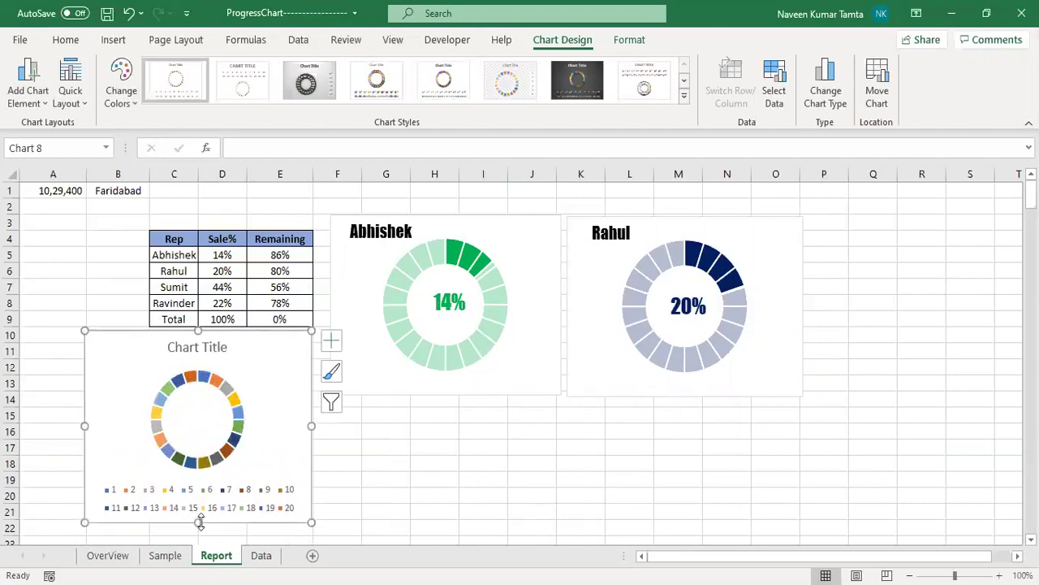
{"action": "left_click", "coordinate": [221, 499]}
{"action": "key", "text": "Delete"}
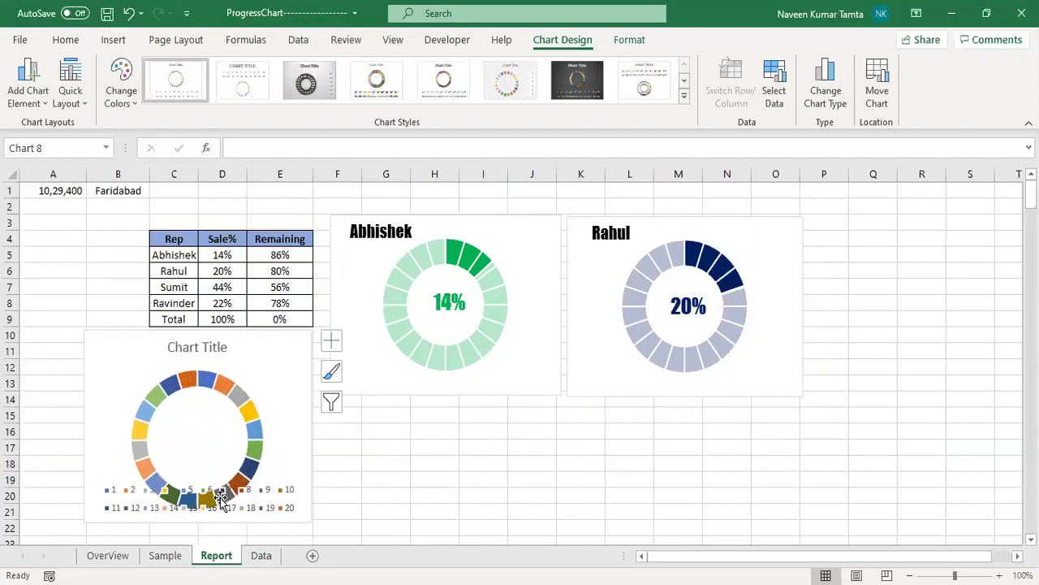
{"action": "left_click", "coordinate": [203, 347]}
{"action": "key", "text": "Delete"}
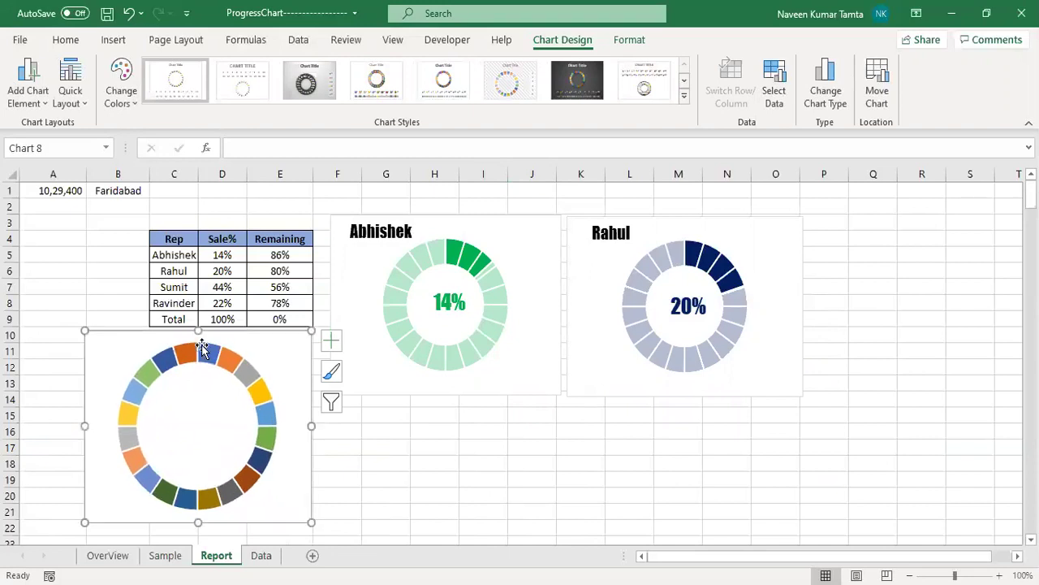
- Set the doughnut hole size of the segmented ring to 60%
{"action": "left_click", "coordinate": [258, 392]}
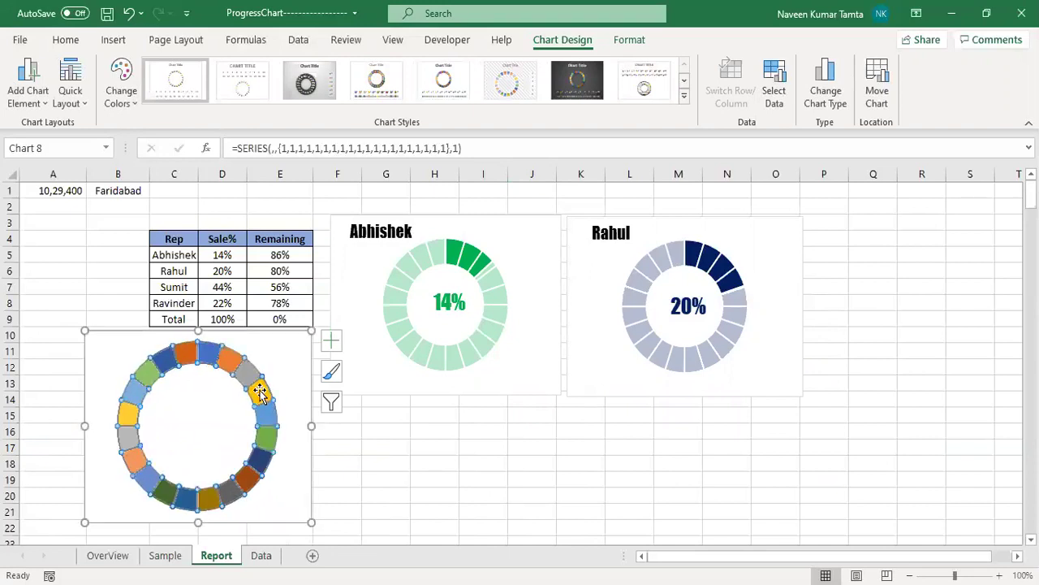
{"action": "right_click", "coordinate": [259, 392]}
{"action": "left_click", "coordinate": [331, 566]}
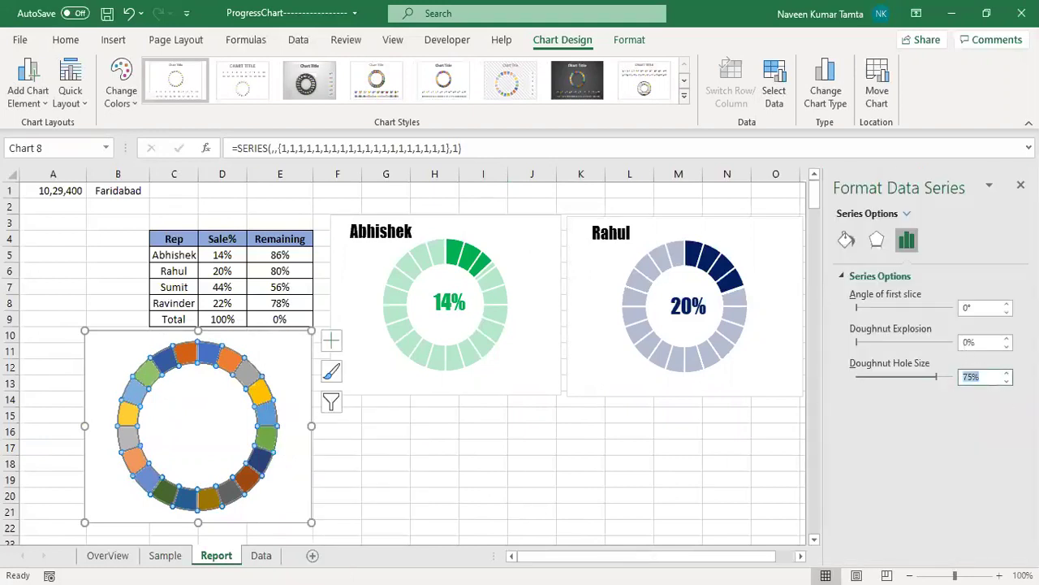
{"action": "left_click", "coordinate": [1006, 382]}
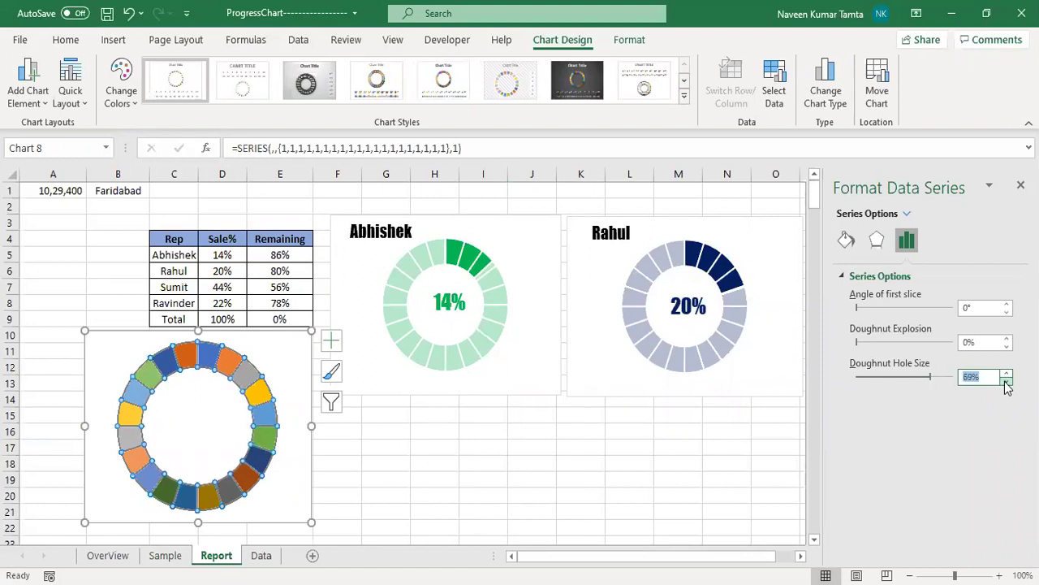
{"action": "left_click", "coordinate": [1007, 383]}
{"action": "left_click", "coordinate": [1007, 383]}
{"action": "left_click", "coordinate": [1007, 382]}
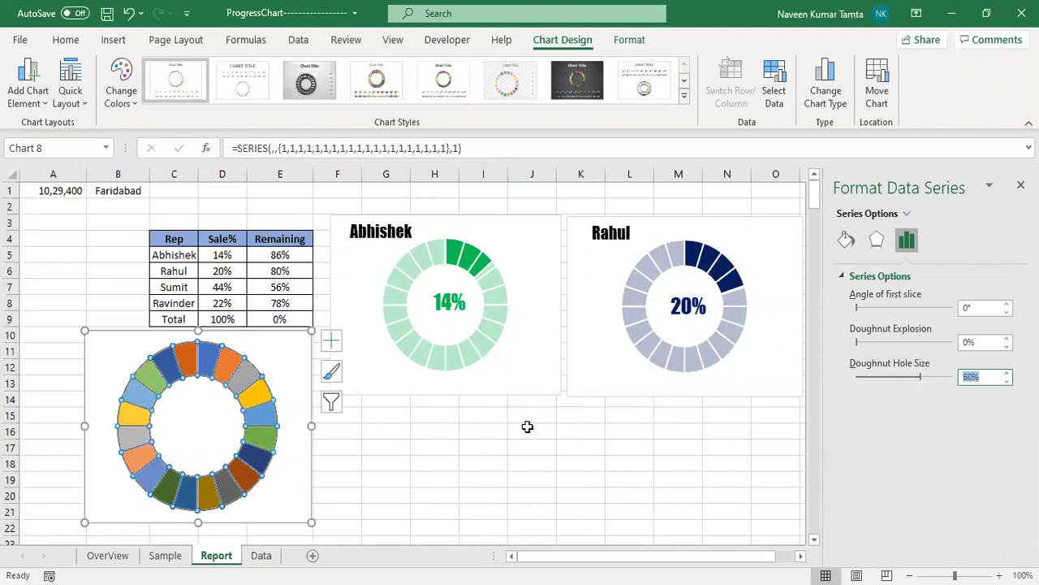
- Fill all twenty segments of the new doughnut with solid red
{"action": "left_click", "coordinate": [847, 242]}
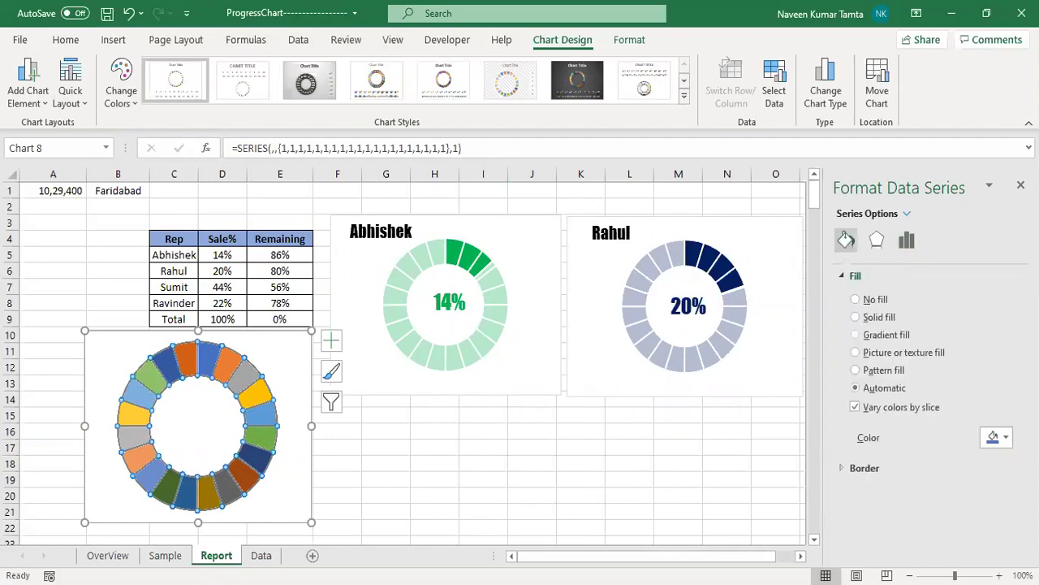
{"action": "left_click", "coordinate": [1007, 437]}
{"action": "left_click", "coordinate": [927, 354]}
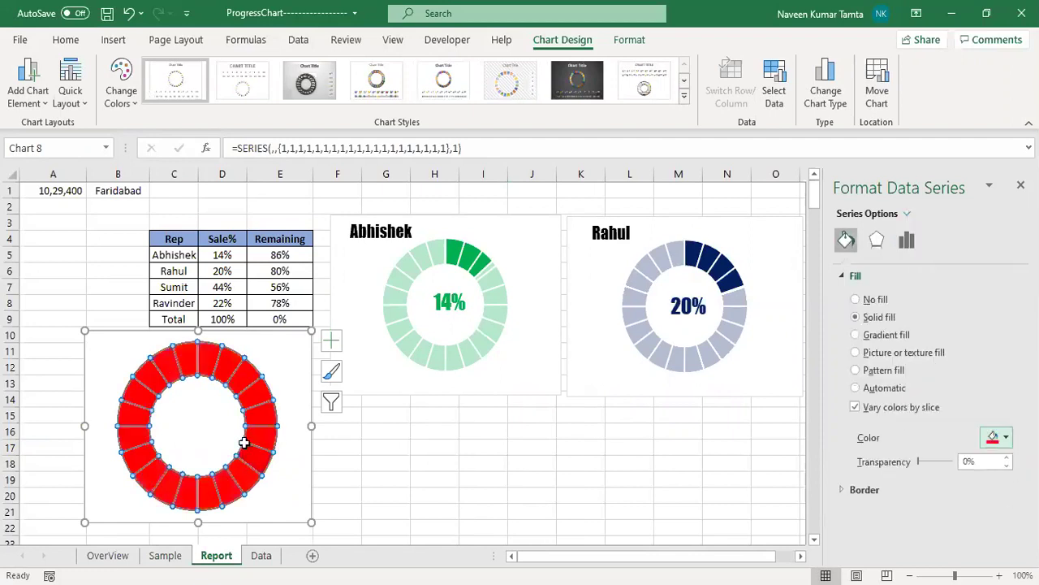
{"action": "left_click", "coordinate": [407, 463]}
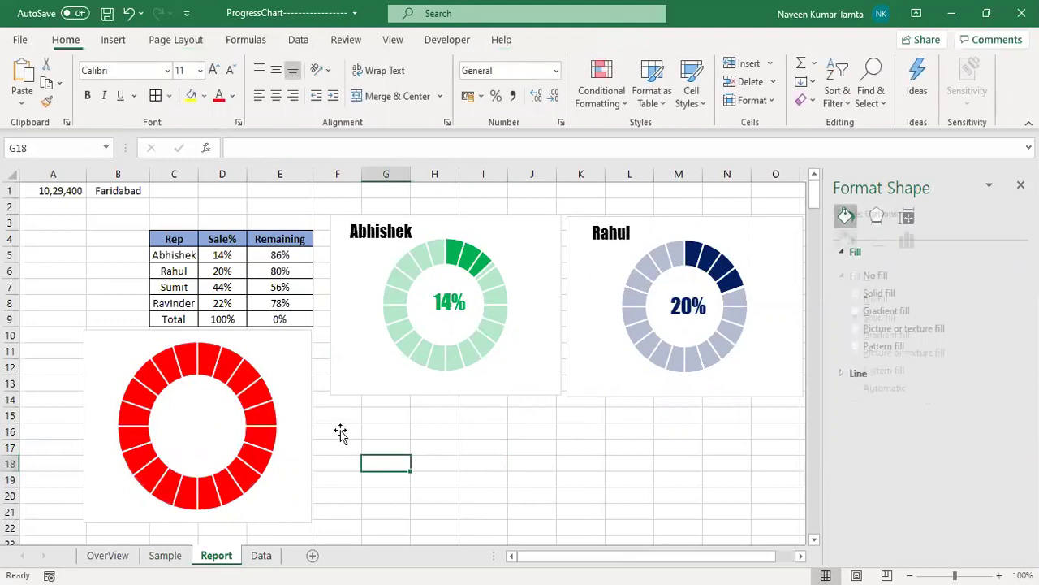
- Add a second series to the red chart, named from cell C7 with values from D7:E7
{"action": "left_click", "coordinate": [282, 352]}
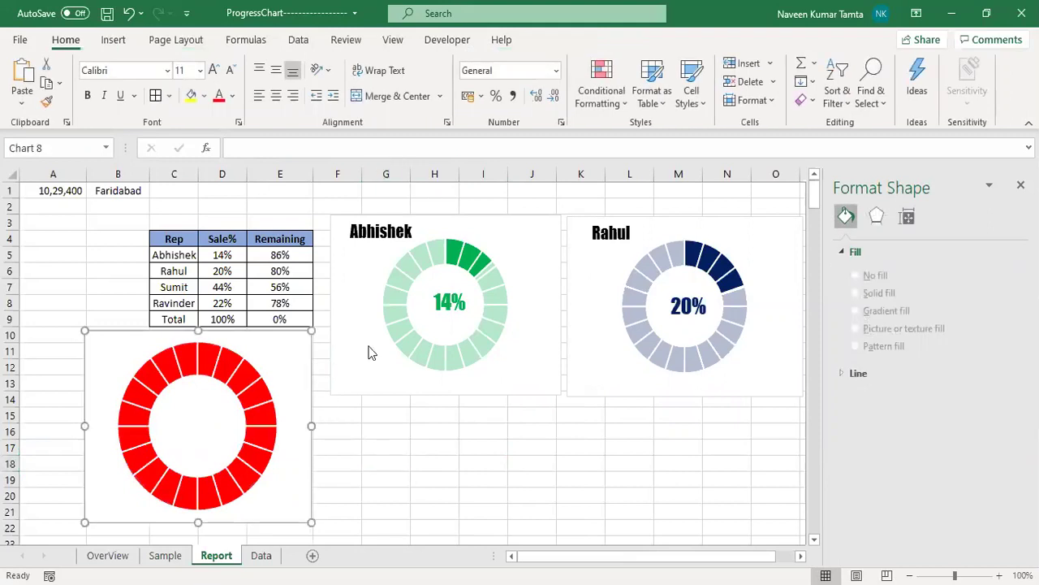
{"action": "right_click", "coordinate": [284, 353]}
{"action": "left_click", "coordinate": [351, 358]}
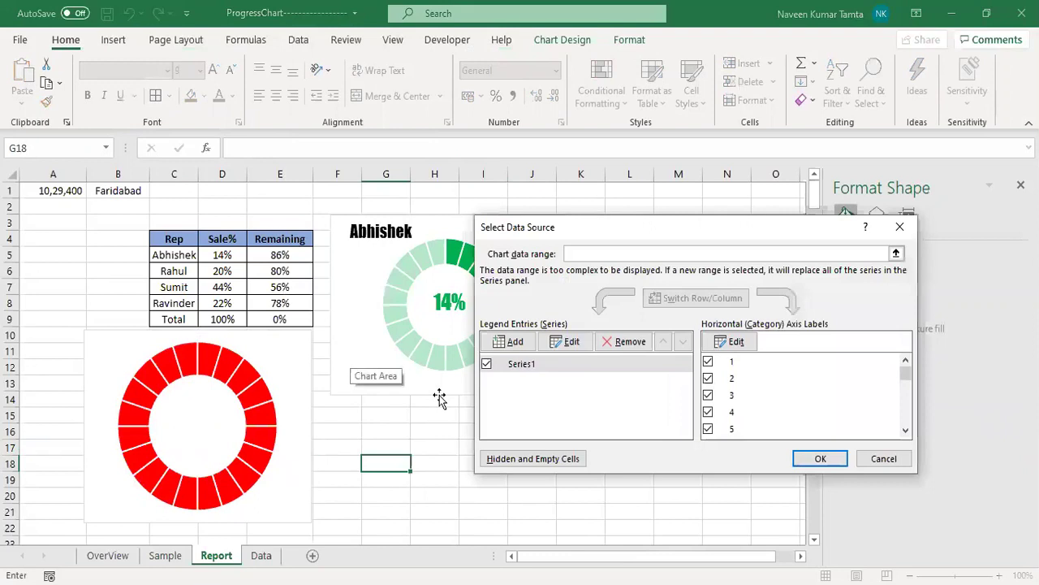
{"action": "left_click", "coordinate": [517, 342]}
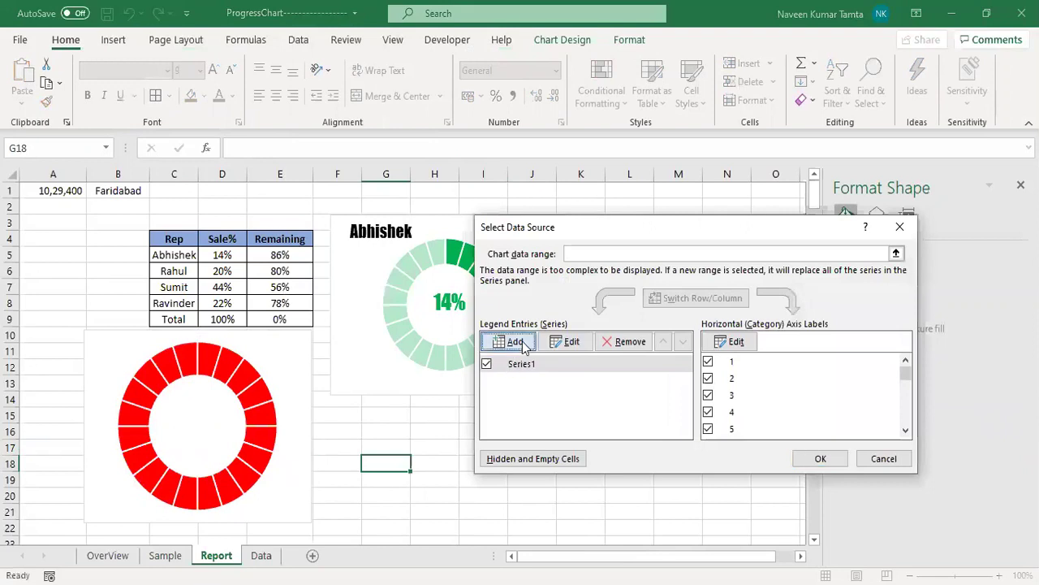
{"action": "left_click", "coordinate": [181, 288]}
{"action": "left_click", "coordinate": [628, 371]}
{"action": "key", "text": "BackSpace"}
{"action": "key", "text": "BackSpace"}
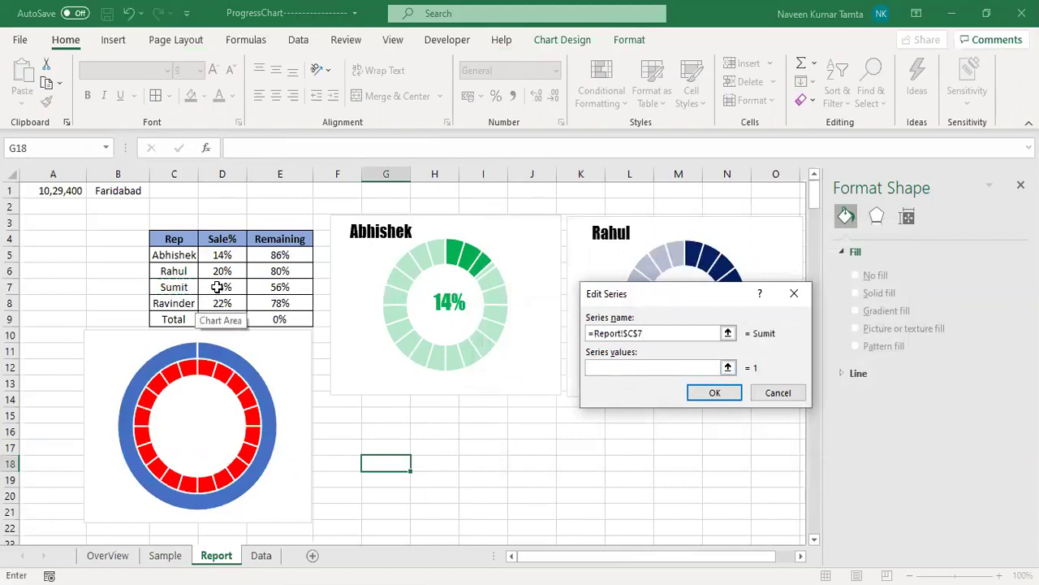
{"action": "left_click_drag", "start_coordinate": [217, 287], "coordinate": [279, 286]}
{"action": "left_click", "coordinate": [715, 393]}
{"action": "left_click", "coordinate": [817, 458]}
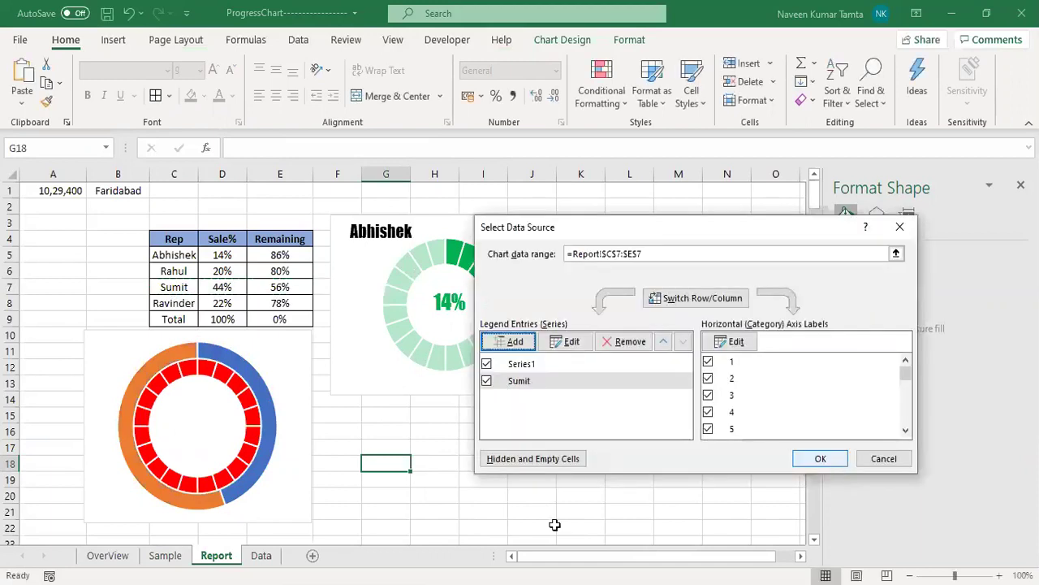
{"action": "left_click", "coordinate": [559, 526]}
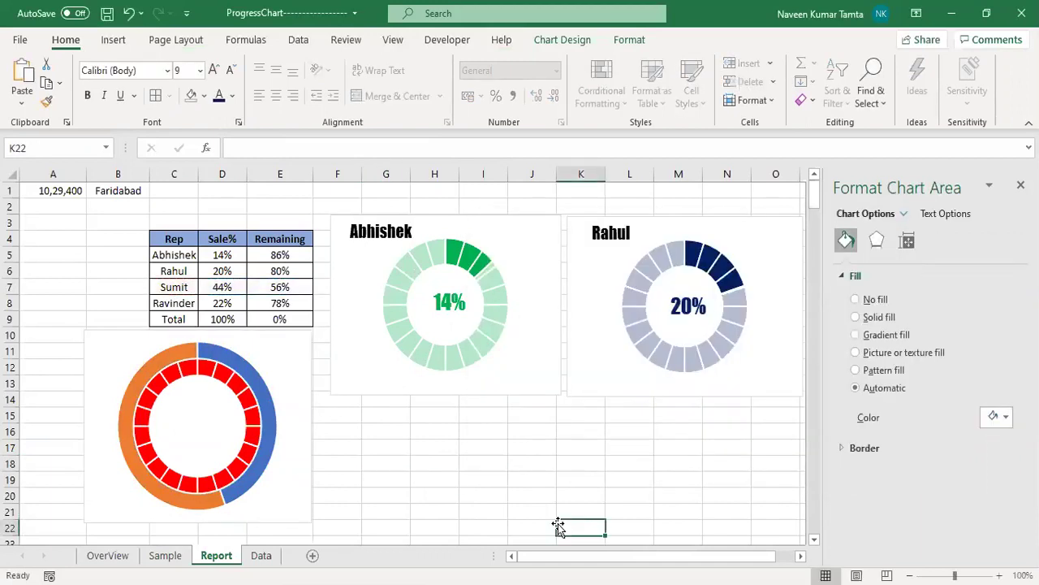
- Move the outer row 7 series to the secondary axis, keeping both series as doughnuts
{"action": "left_click", "coordinate": [236, 345]}
{"action": "left_click", "coordinate": [239, 343]}
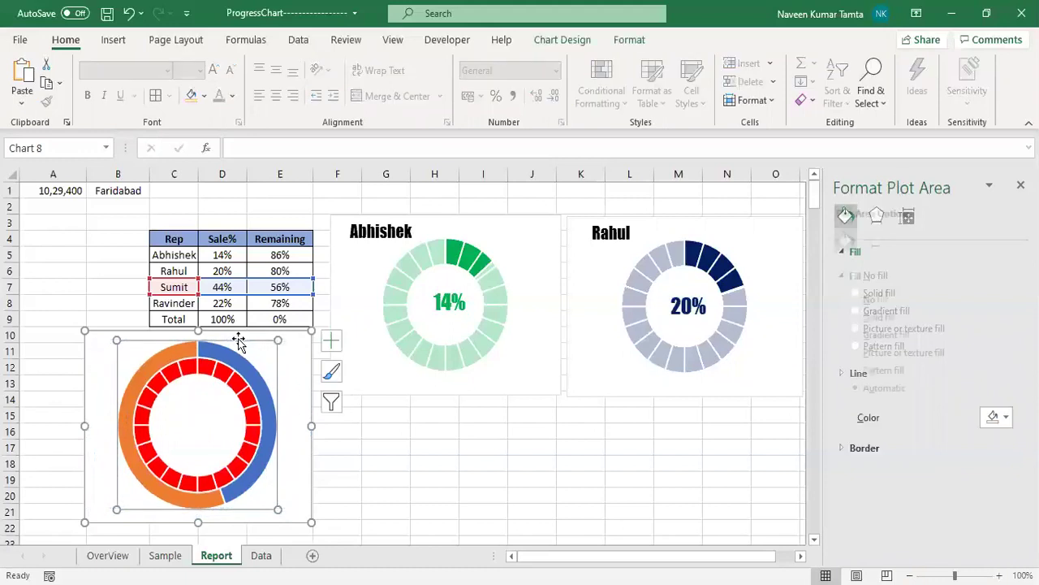
{"action": "left_click", "coordinate": [433, 428]}
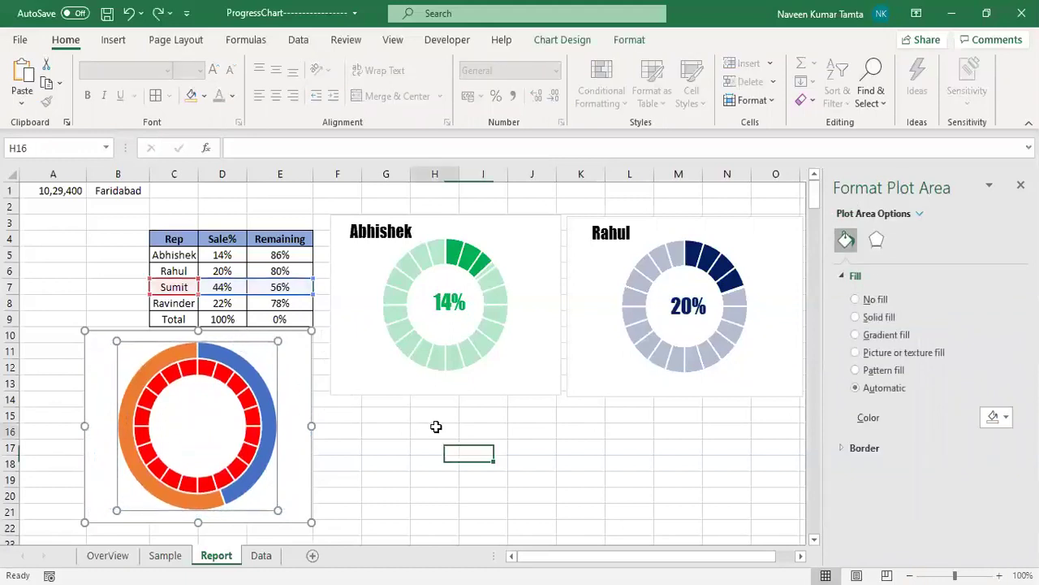
{"action": "left_click", "coordinate": [188, 346]}
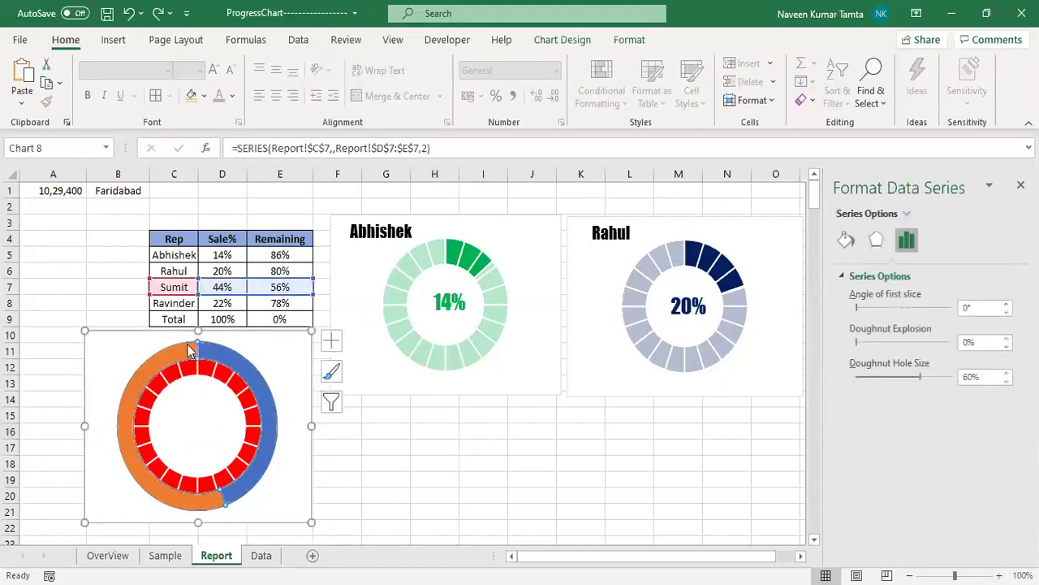
{"action": "right_click", "coordinate": [188, 350]}
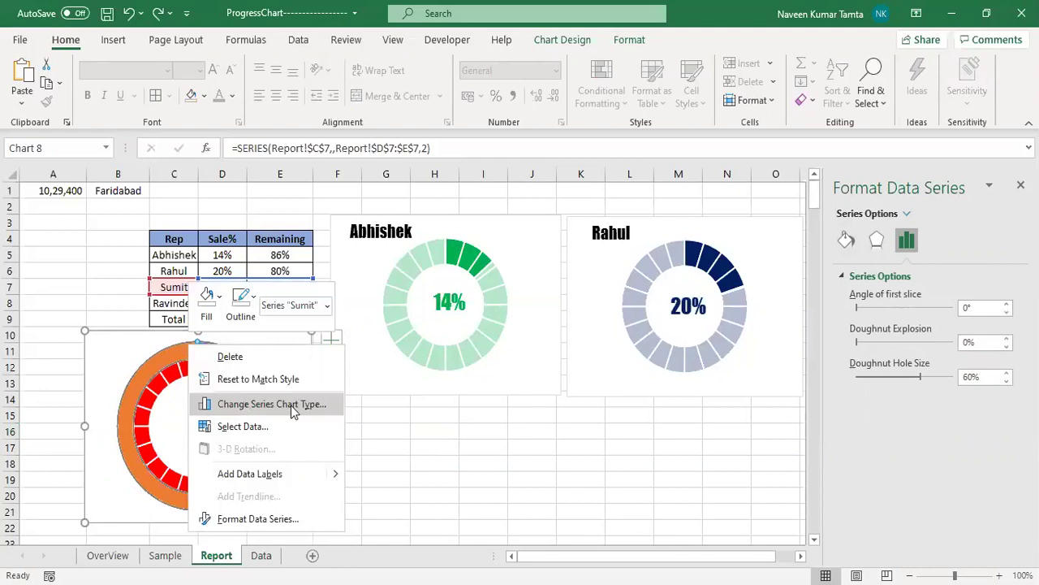
{"action": "key", "text": "Return"}
{"action": "left_click", "coordinate": [712, 436]}
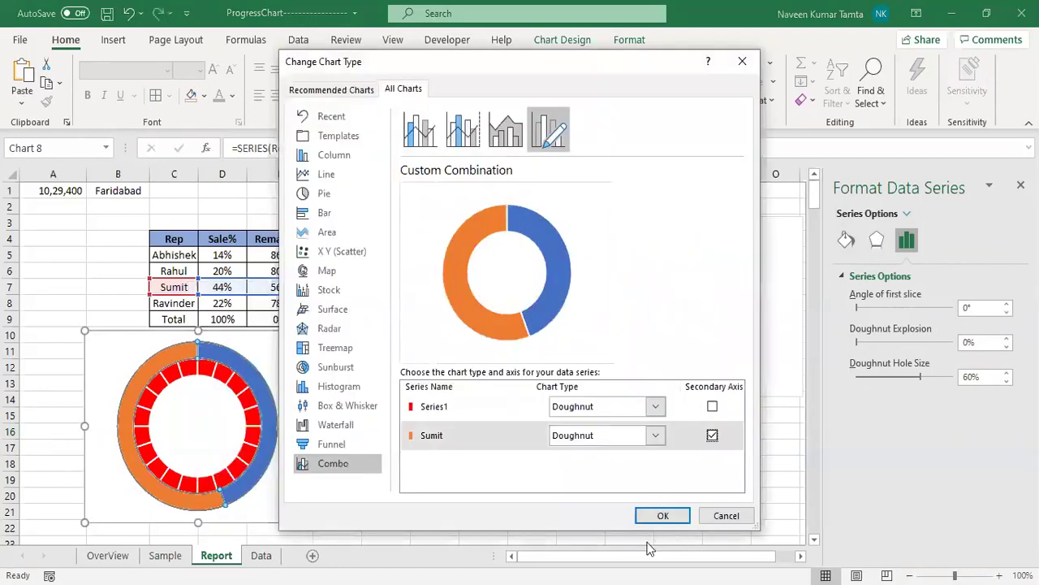
{"action": "left_click", "coordinate": [654, 514]}
{"action": "left_click", "coordinate": [636, 480]}
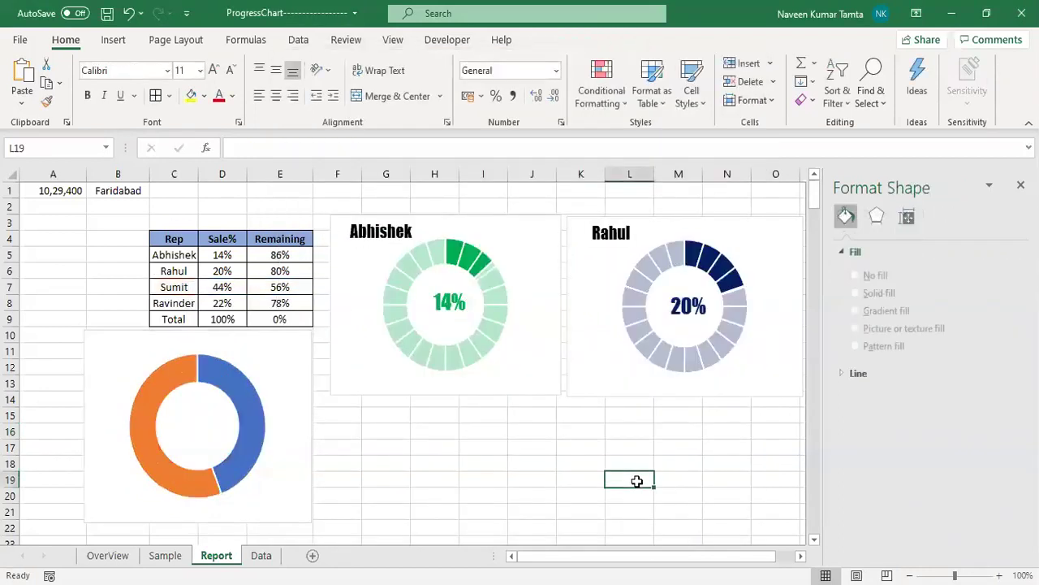
- Set the blue sales slice of the overlaid row 7 series to no fill
{"action": "mouse_move", "coordinate": [228, 376]}
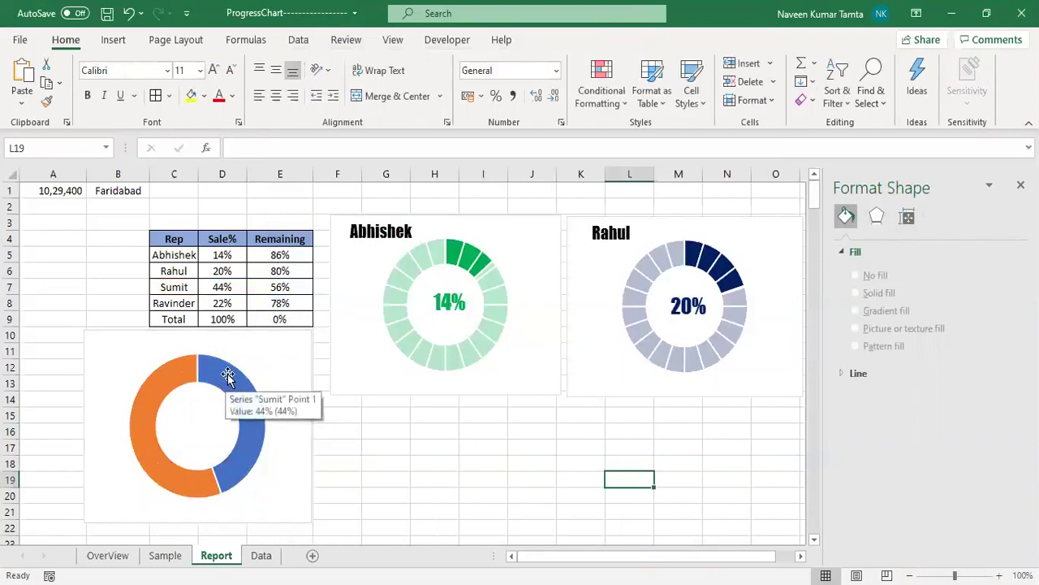
{"action": "left_click", "coordinate": [228, 377]}
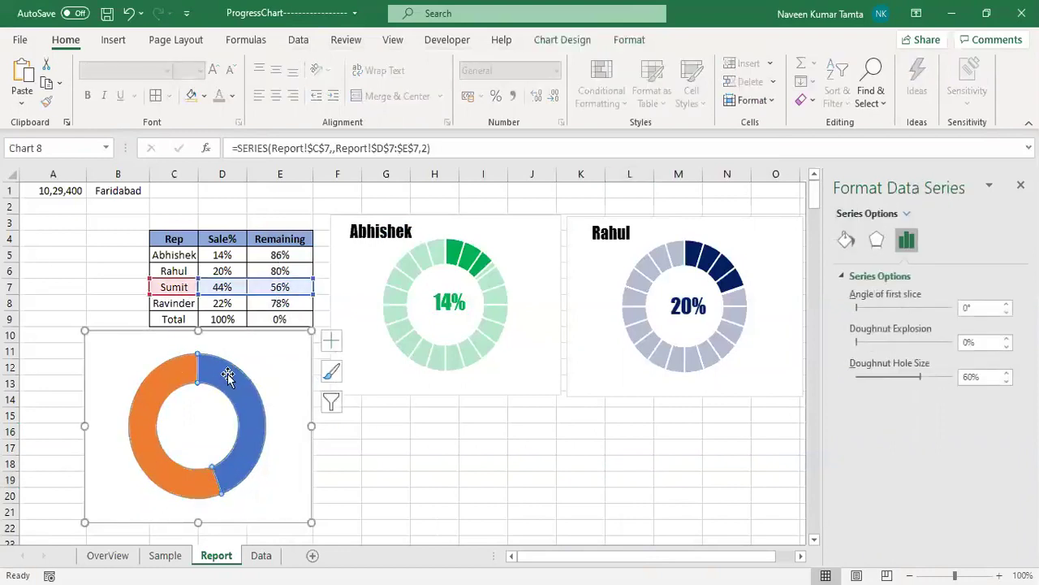
{"action": "left_click", "coordinate": [228, 377]}
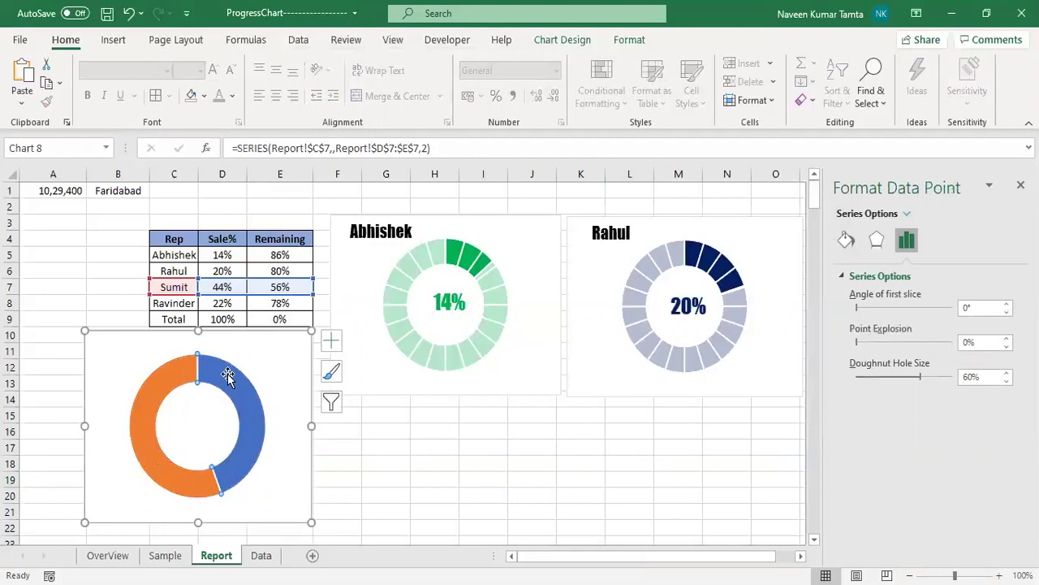
{"action": "right_click", "coordinate": [229, 377]}
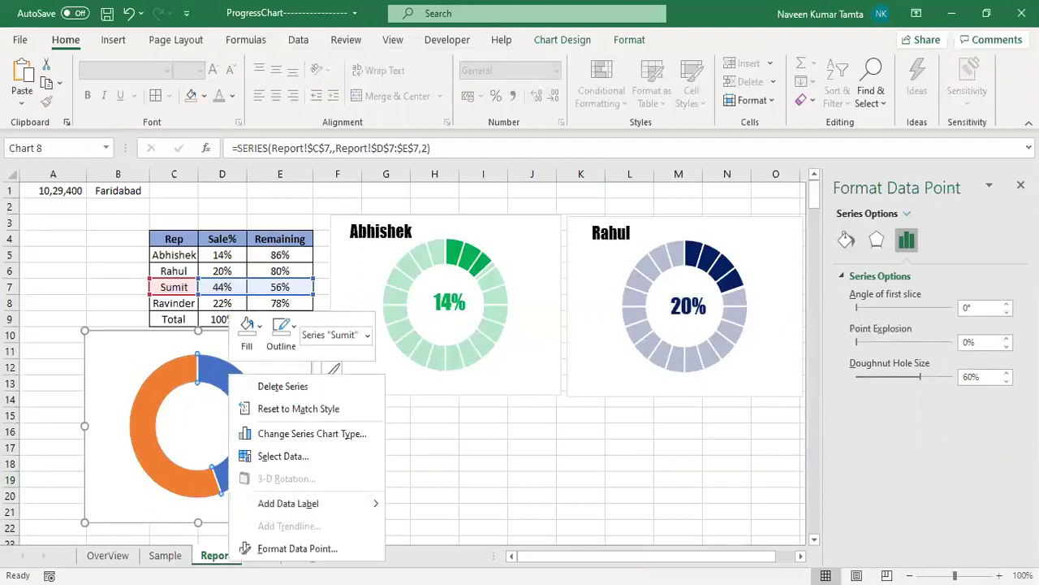
{"action": "left_click", "coordinate": [324, 553]}
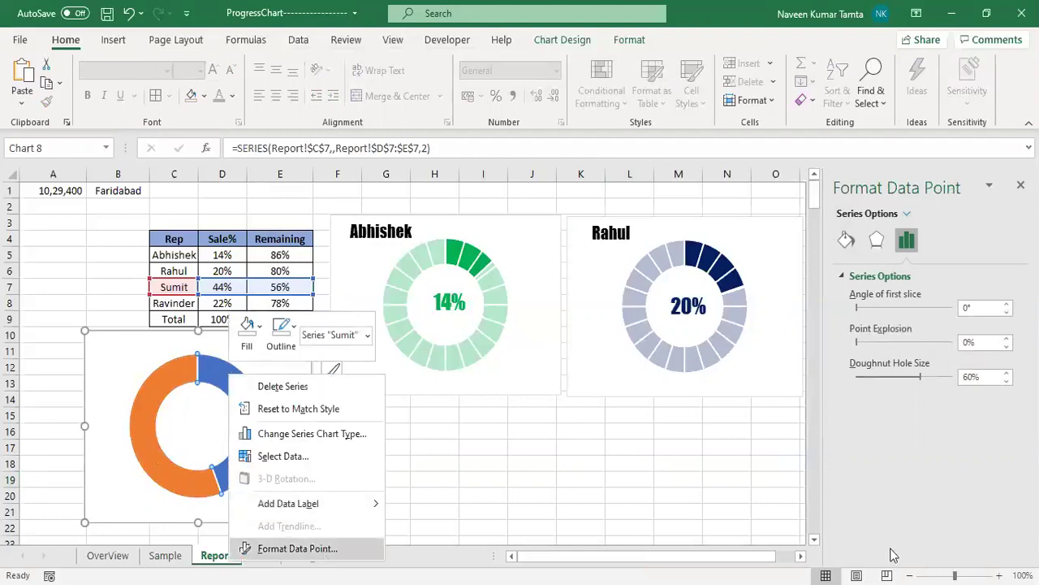
{"action": "left_click", "coordinate": [849, 241]}
{"action": "left_click", "coordinate": [856, 301]}
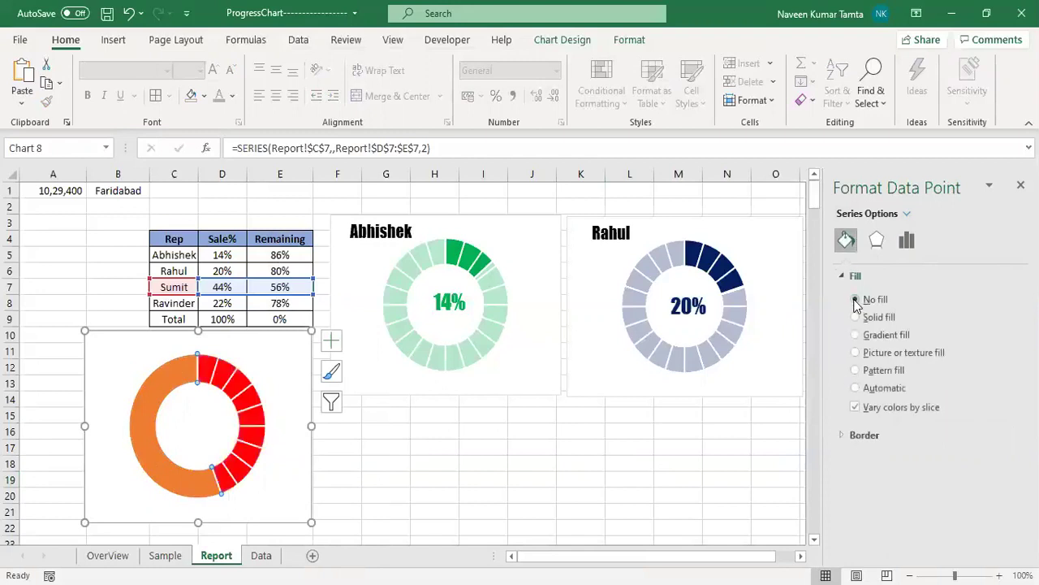
- Fill the orange remaining slice of the overlaid row 7 series with solid white at 30% transparency
{"action": "left_click", "coordinate": [562, 482]}
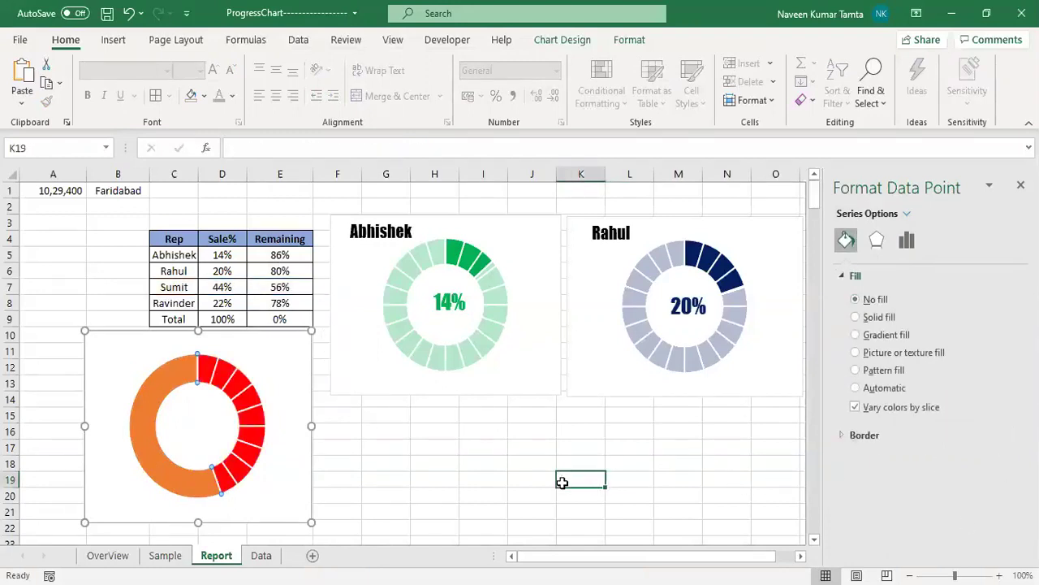
{"action": "left_click", "coordinate": [152, 397]}
{"action": "left_click", "coordinate": [152, 396]}
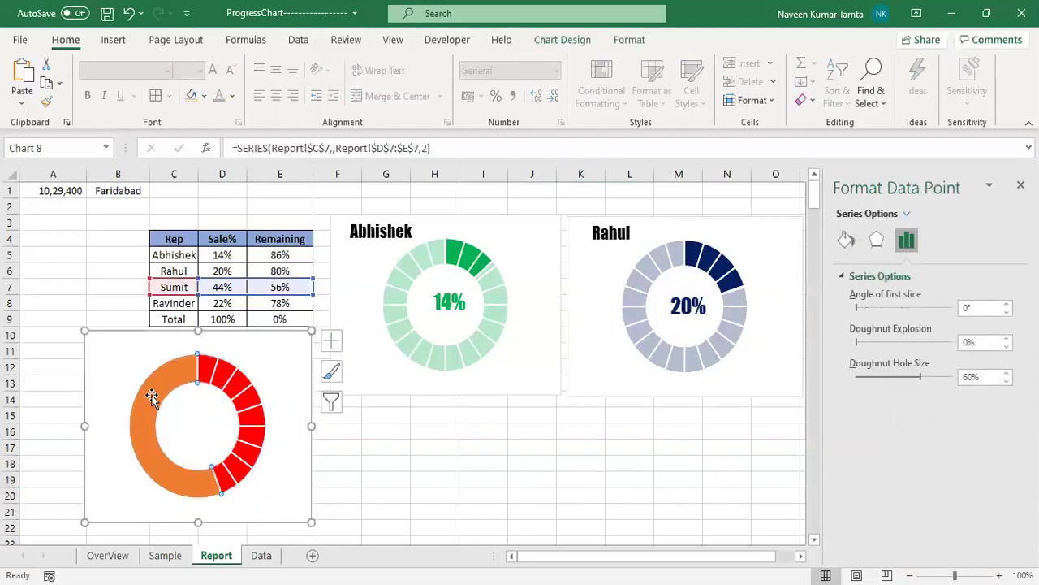
{"action": "left_click", "coordinate": [846, 239]}
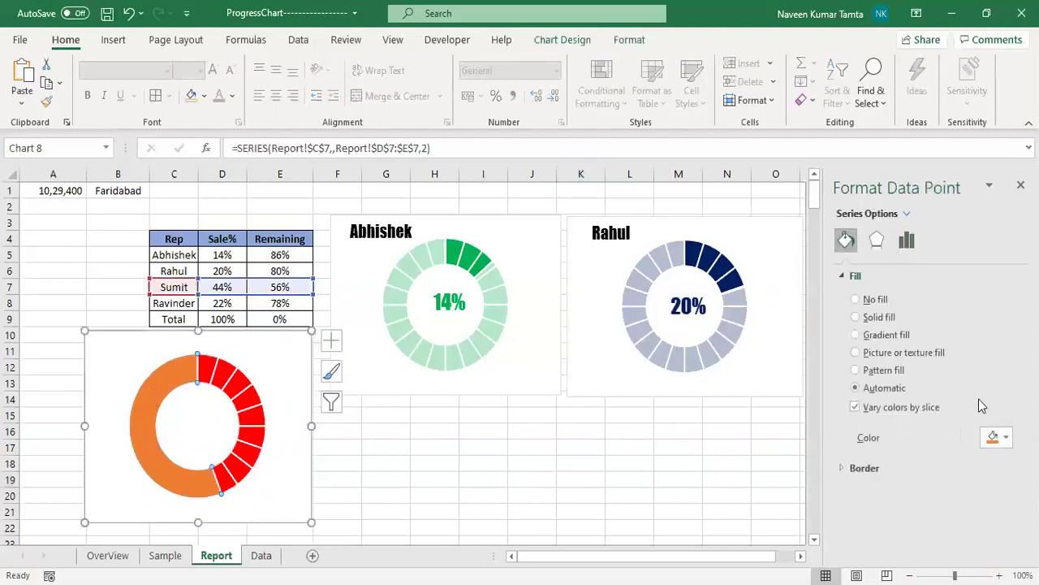
{"action": "left_click", "coordinate": [1007, 438]}
{"action": "left_click", "coordinate": [893, 509]}
{"action": "left_click_drag", "start_coordinate": [985, 461], "coordinate": [899, 474]}
{"action": "type", "text": "30"}
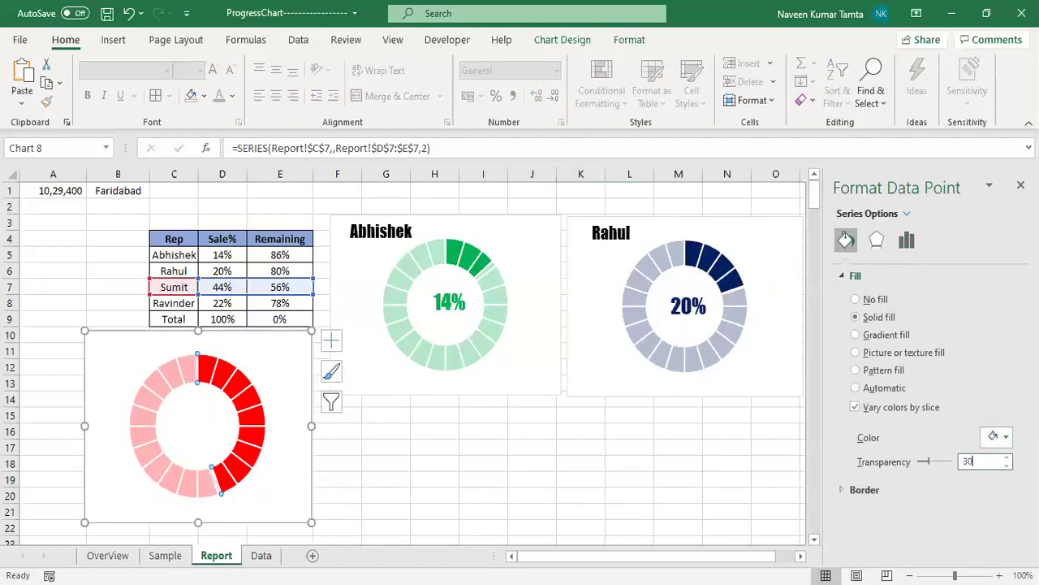
{"action": "left_click", "coordinate": [536, 493]}
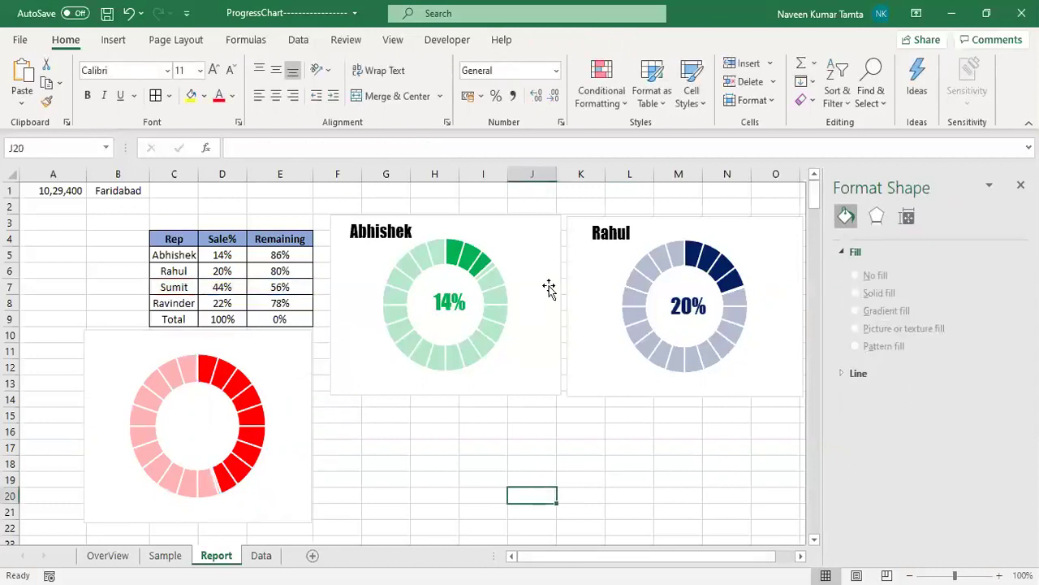
{"action": "left_click", "coordinate": [551, 225]}
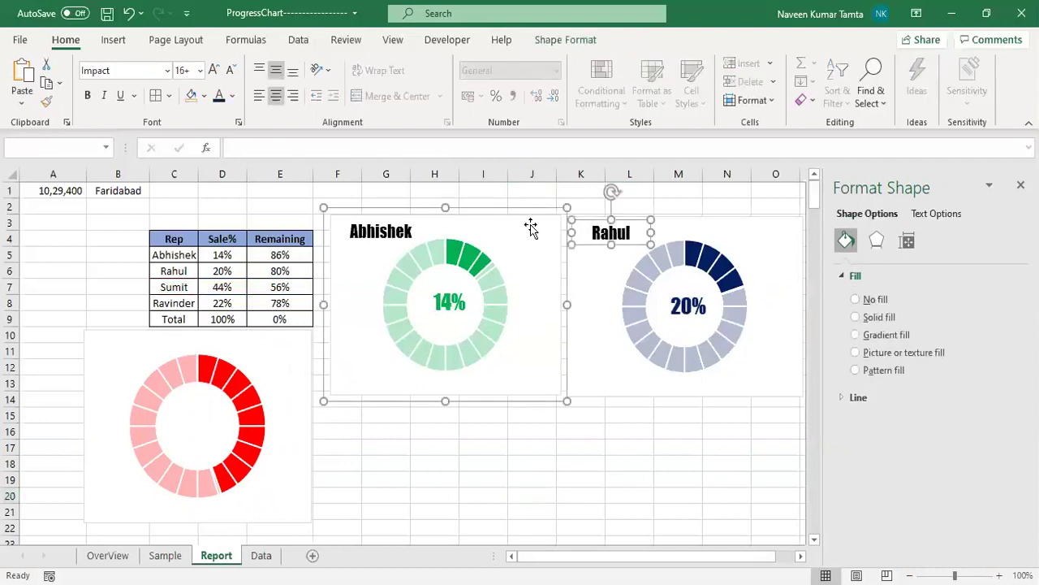
{"action": "left_click", "coordinate": [531, 226]}
{"action": "left_click_drag", "start_coordinate": [531, 225], "coordinate": [529, 208]}
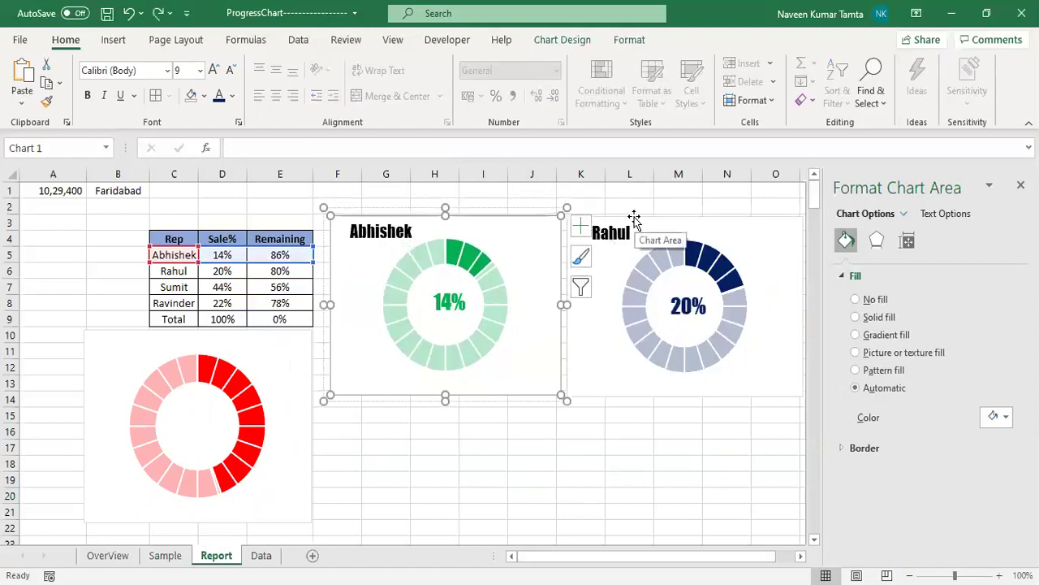
{"action": "left_click", "coordinate": [565, 449]}
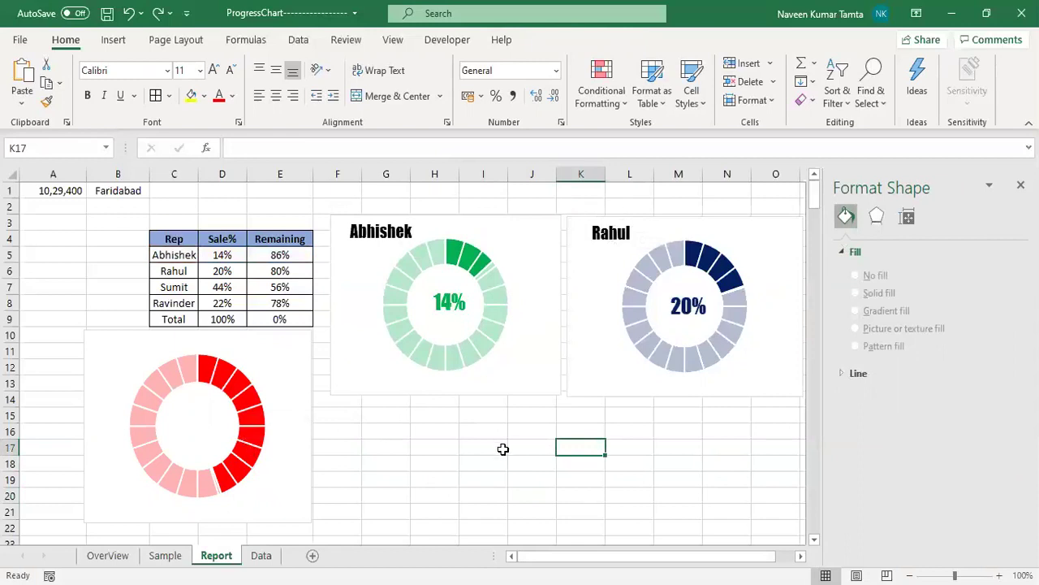
- Paste a copy of the green chart's percentage label below that chart and link the copy to cell D7
{"action": "left_click", "coordinate": [452, 304]}
{"action": "left_click", "coordinate": [452, 305]}
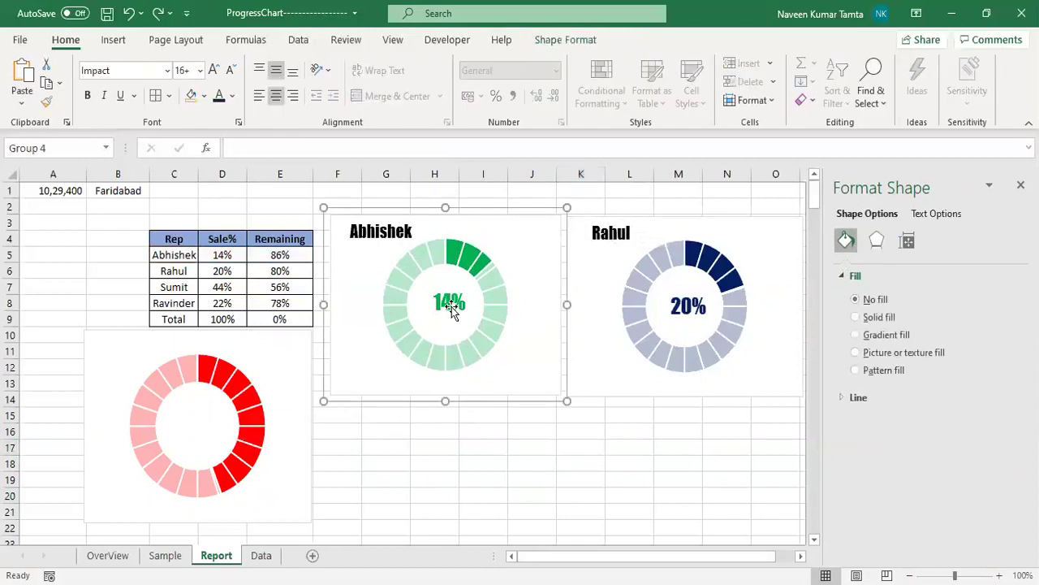
{"action": "left_click", "coordinate": [457, 489]}
{"action": "key", "text": "ctrl+v"}
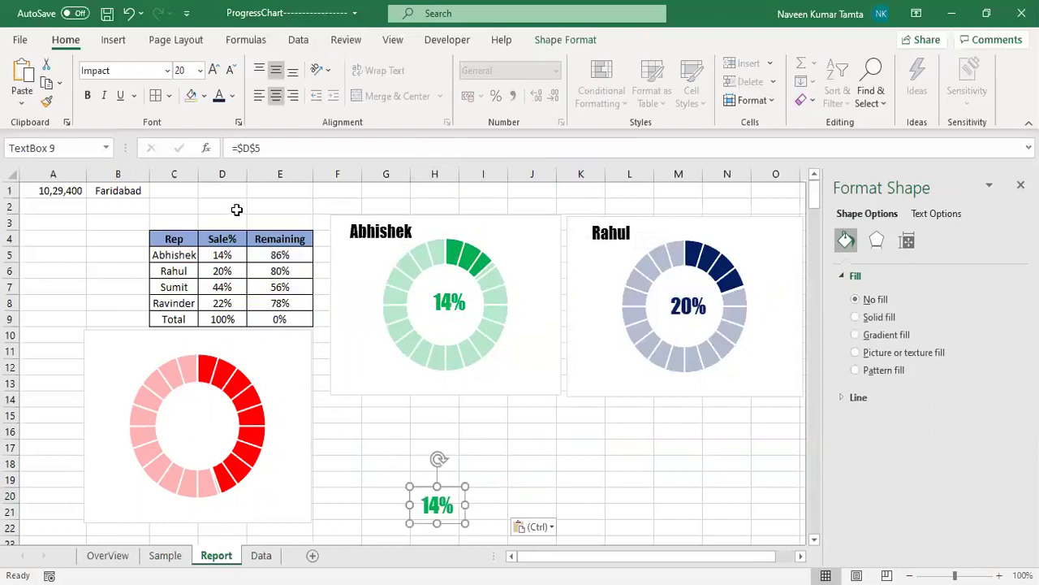
{"action": "left_click", "coordinate": [277, 146]}
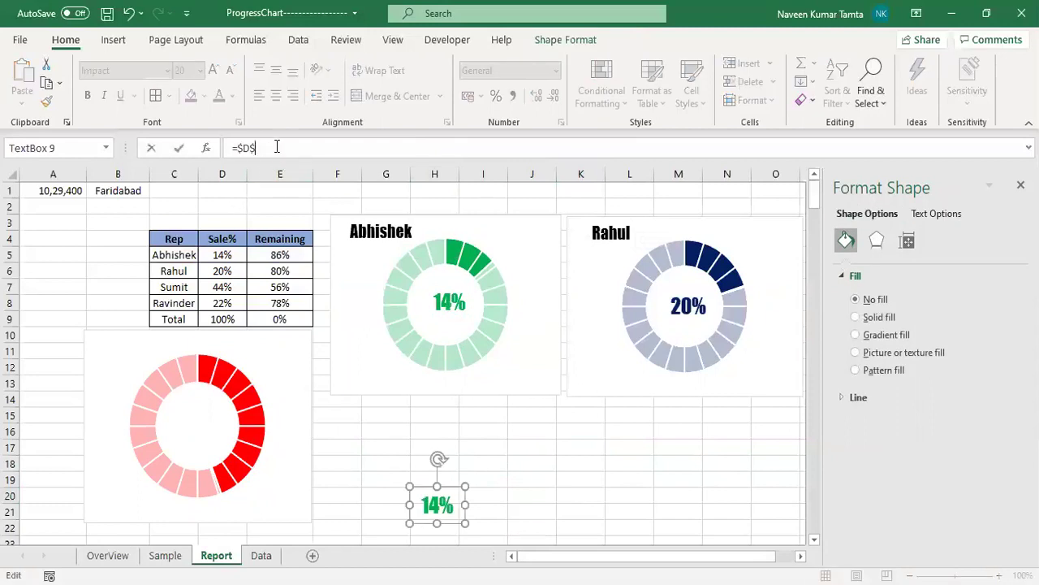
{"action": "key", "text": "Return"}
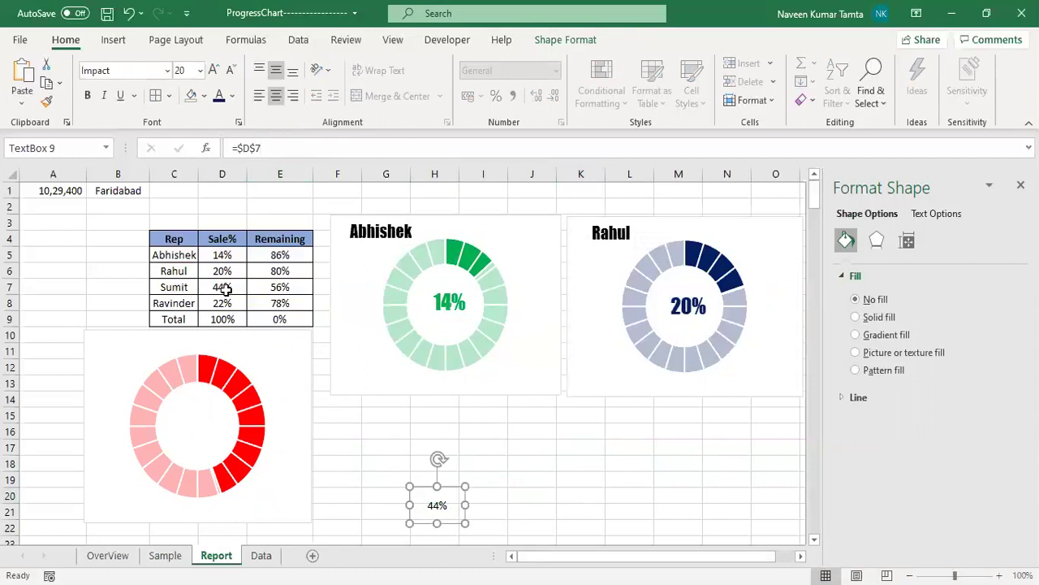
- Copy the green percentage label's formatting onto the new D7 label and set its font color to red
{"action": "left_click", "coordinate": [444, 303]}
{"action": "left_click", "coordinate": [443, 302]}
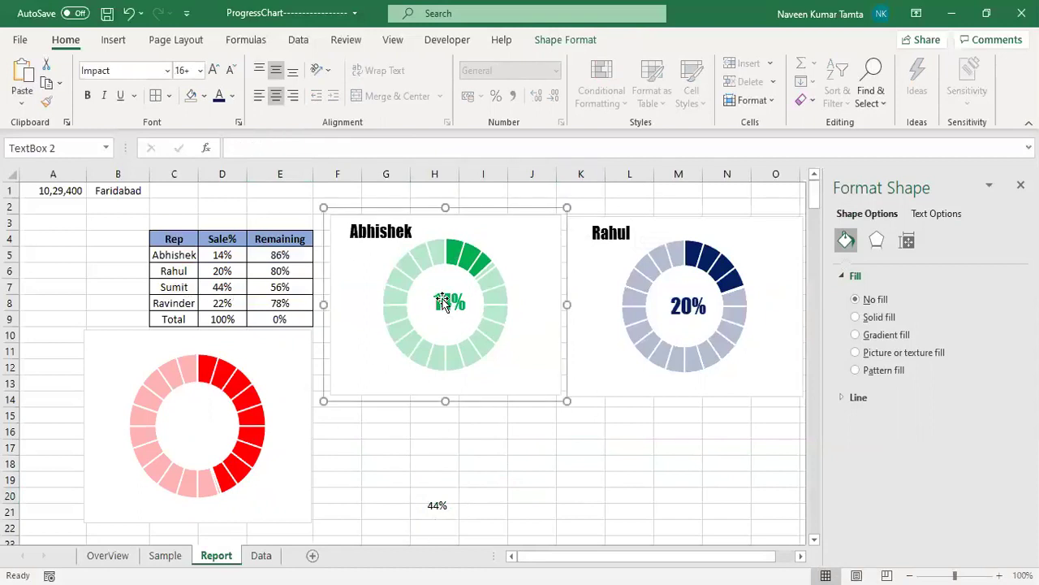
{"action": "left_click", "coordinate": [46, 101]}
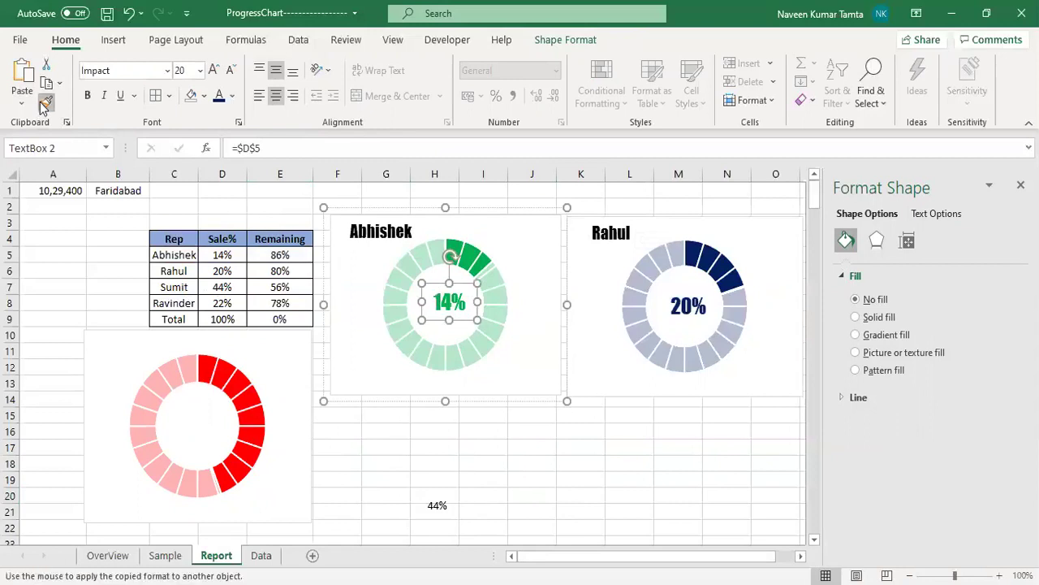
{"action": "left_click", "coordinate": [421, 501]}
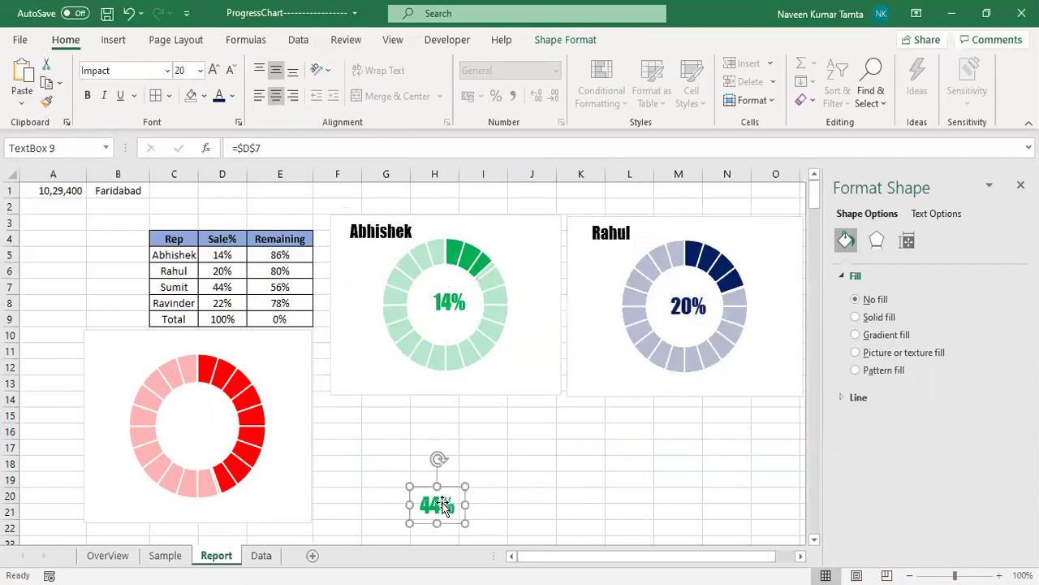
{"action": "left_click", "coordinate": [234, 96]}
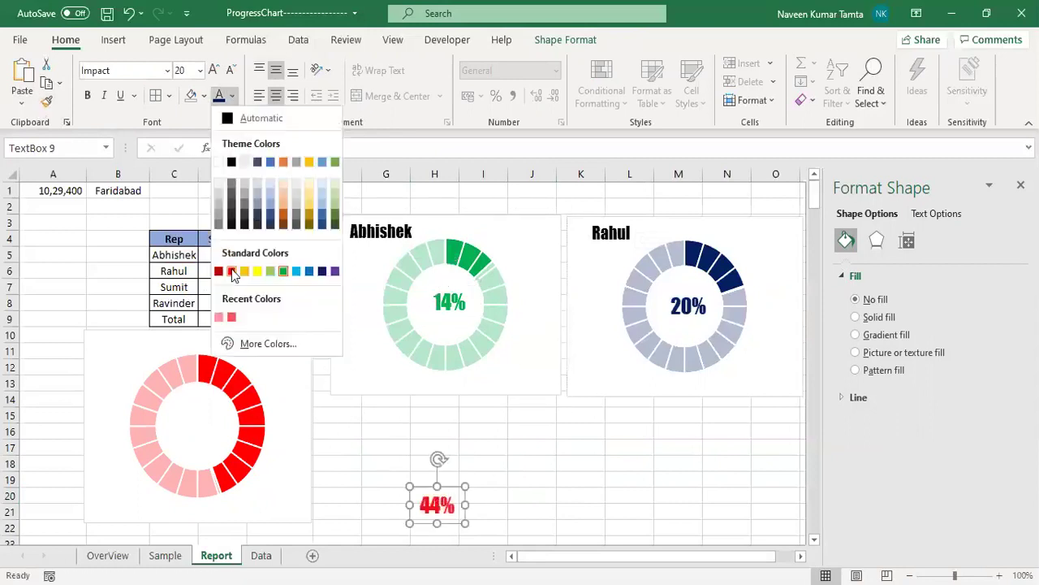
{"action": "left_click", "coordinate": [231, 271]}
- Place the red percentage label in the red doughnut's center and shrink that chart slightly from its top and left edges
{"action": "left_click_drag", "start_coordinate": [447, 487], "coordinate": [209, 411]}
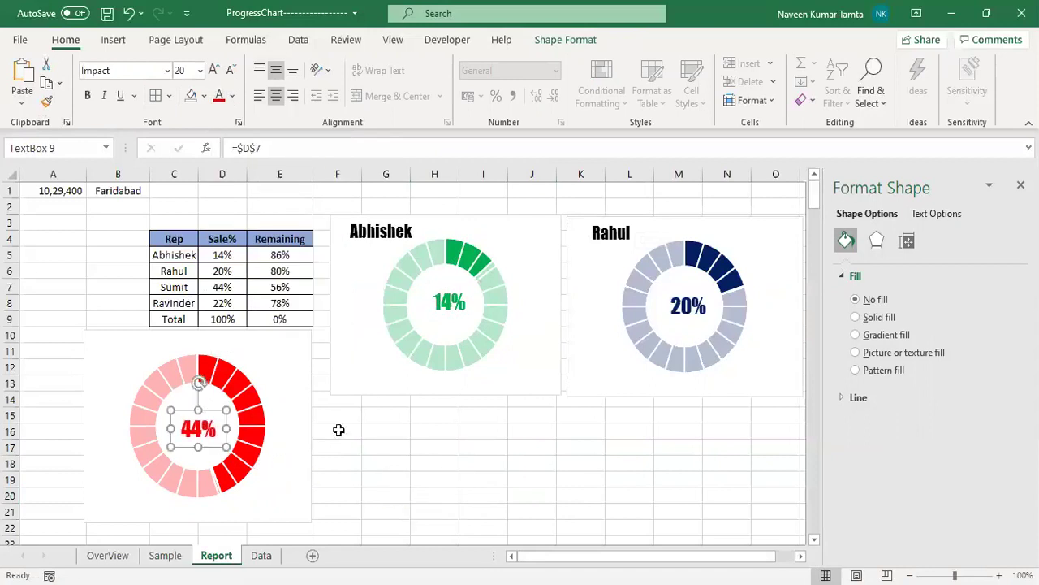
{"action": "left_click", "coordinate": [211, 336]}
{"action": "left_click_drag", "start_coordinate": [197, 328], "coordinate": [197, 347]}
{"action": "left_click_drag", "start_coordinate": [82, 435], "coordinate": [103, 433]}
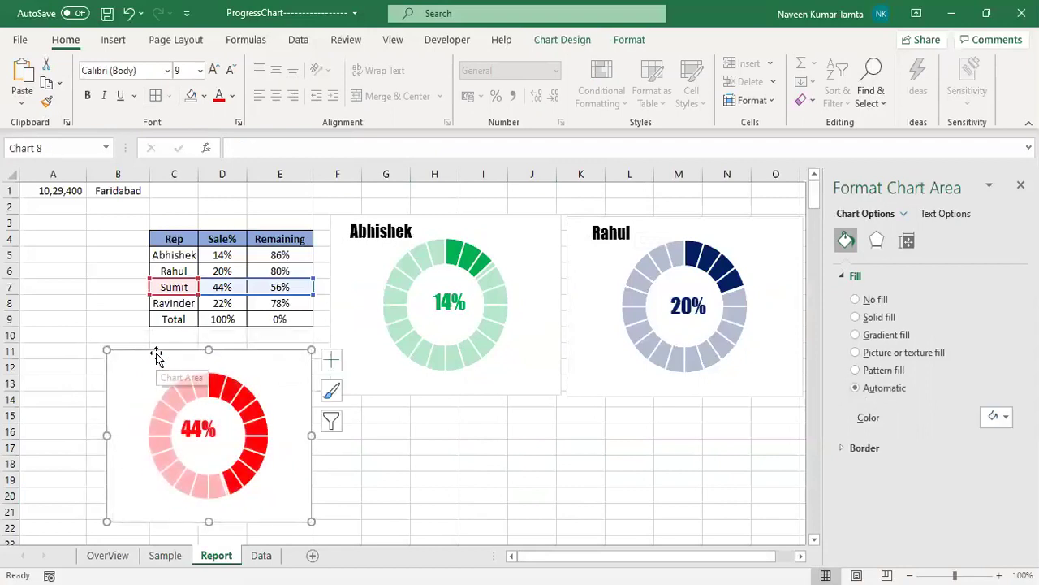
{"action": "left_click", "coordinate": [199, 429]}
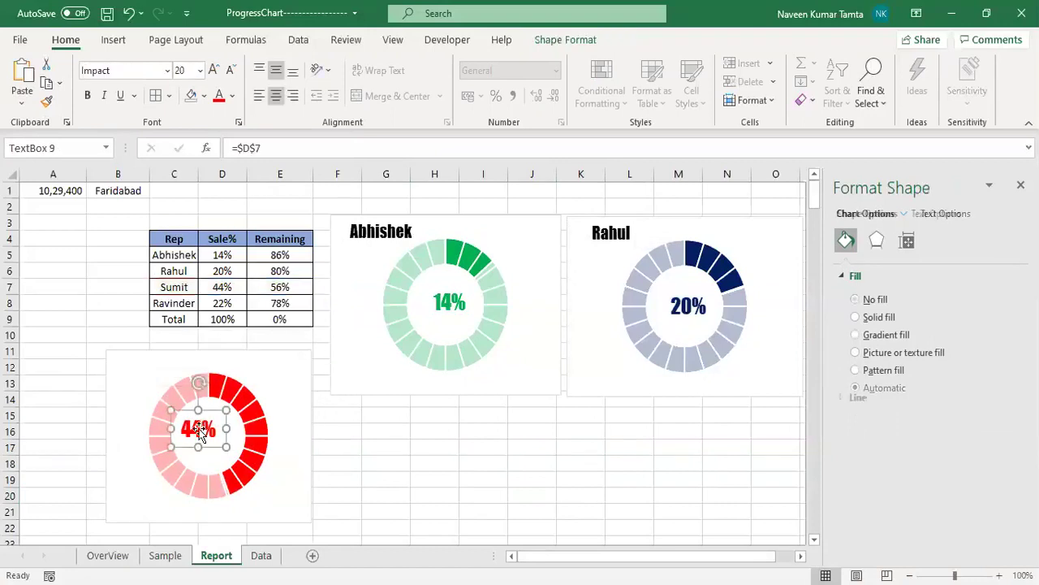
{"action": "mouse_move", "coordinate": [204, 417]}
{"action": "left_mouse_down"}
{"action": "mouse_move", "coordinate": [213, 409]}
{"action": "mouse_move", "coordinate": [222, 417]}
{"action": "left_mouse_up"}
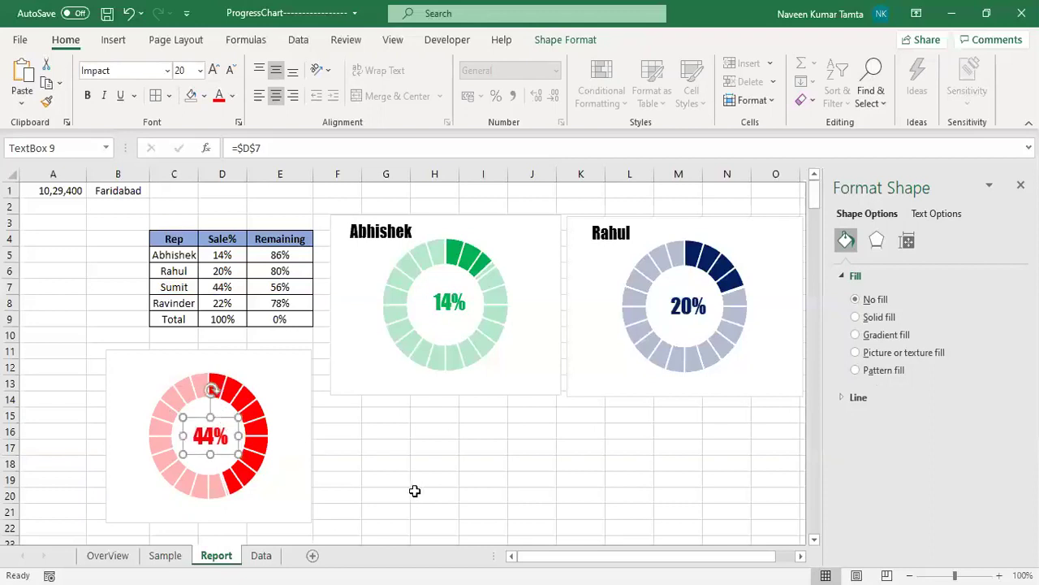
{"action": "left_click", "coordinate": [414, 491]}
- Paste a copy of the green chart's name label below that chart and link the copy to cell C7
{"action": "left_click", "coordinate": [350, 229]}
{"action": "left_click", "coordinate": [351, 230]}
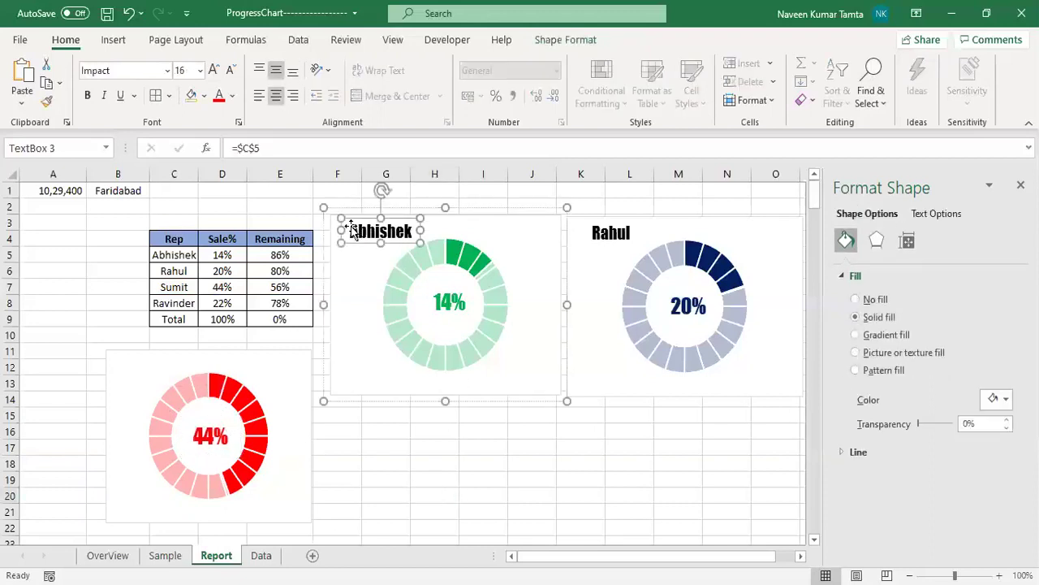
{"action": "key", "text": "ctrl+c"}
{"action": "left_click", "coordinate": [425, 448]}
{"action": "key", "text": "ctrl+v"}
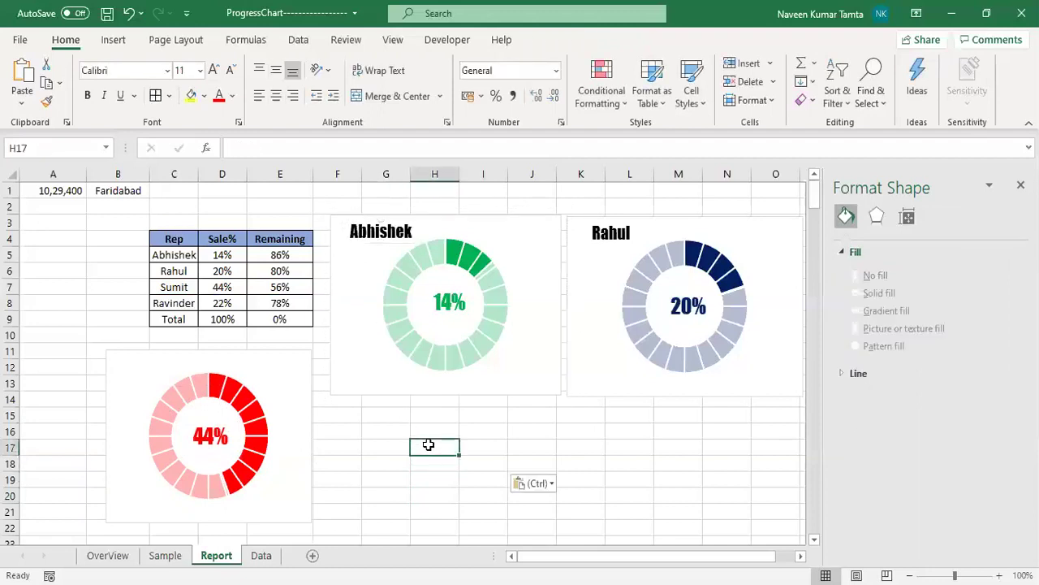
{"action": "left_click", "coordinate": [296, 147]}
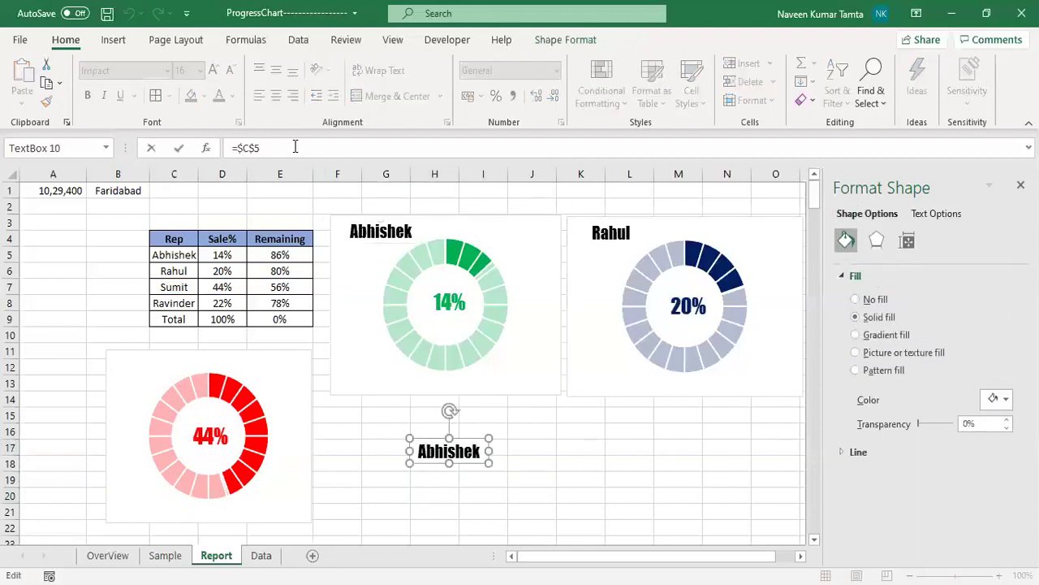
{"action": "key", "text": "Return"}
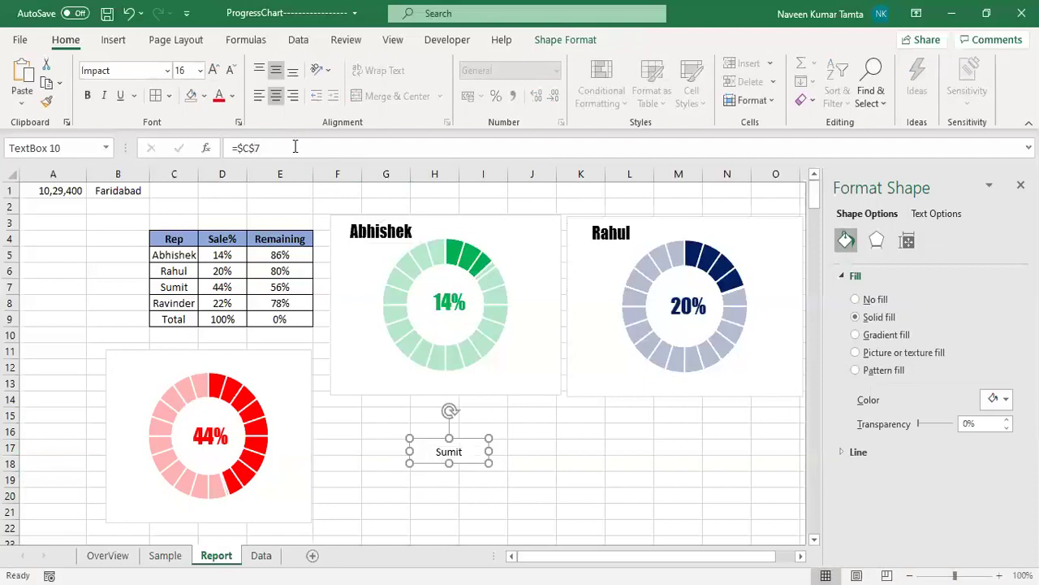
- Copy the green chart's name label formatting onto the C7 label and place it in the red chart's top-left corner
{"action": "left_click", "coordinate": [378, 225]}
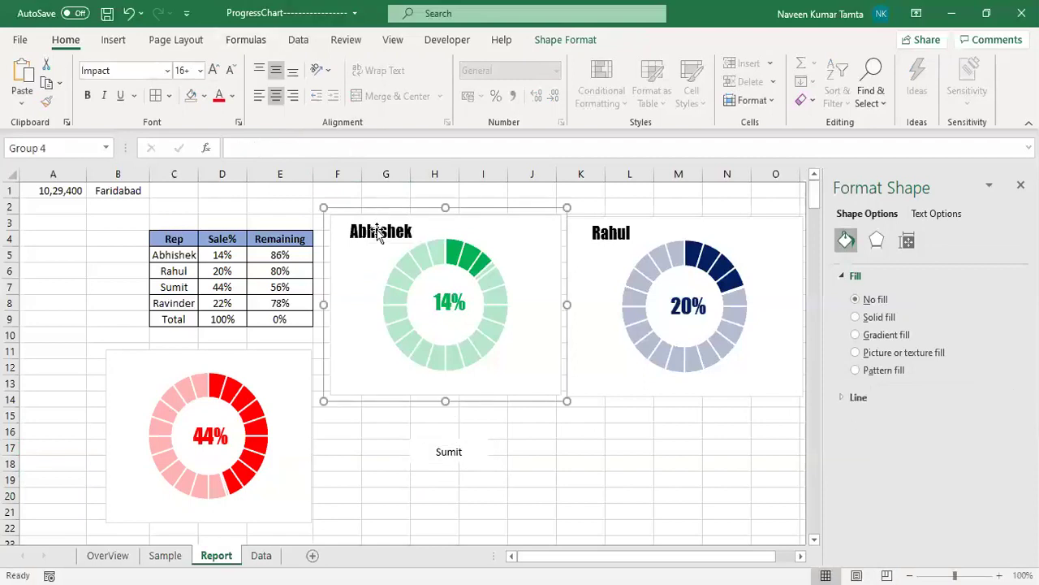
{"action": "left_click", "coordinate": [376, 233]}
{"action": "left_click", "coordinate": [47, 102]}
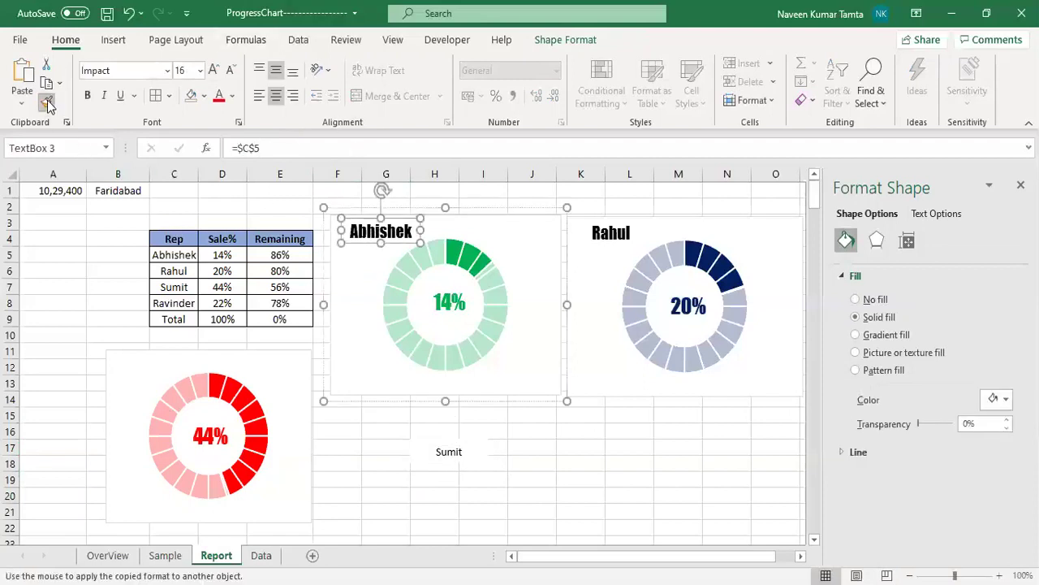
{"action": "left_click", "coordinate": [452, 453]}
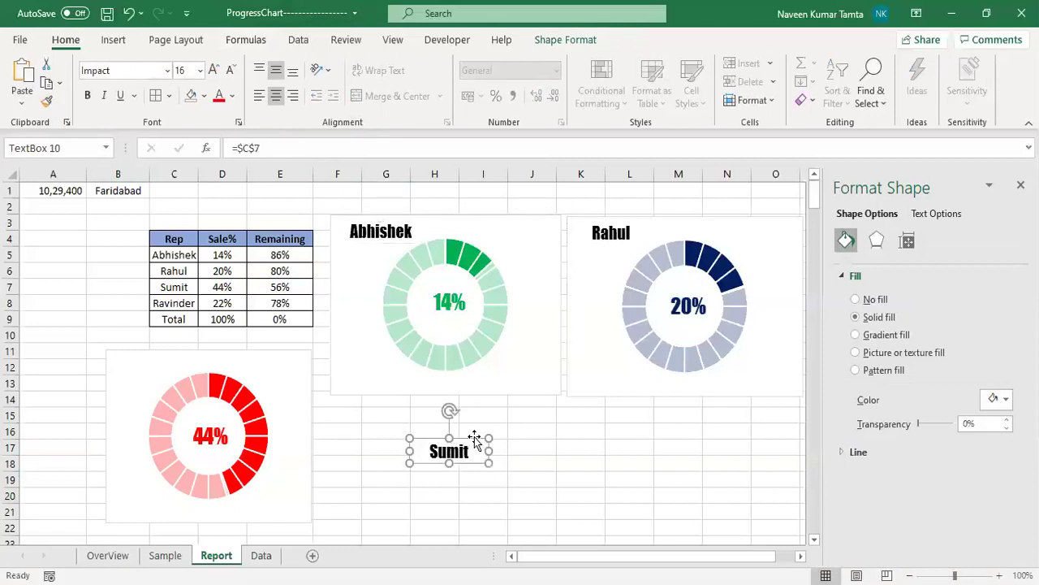
{"action": "left_click_drag", "start_coordinate": [455, 440], "coordinate": [171, 350]}
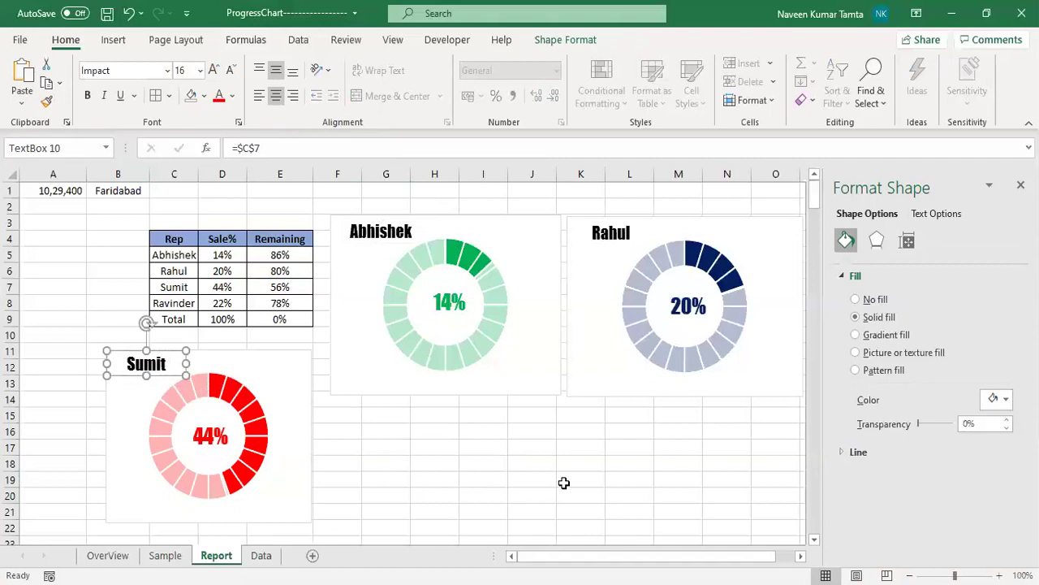
{"action": "left_click", "coordinate": [469, 470]}
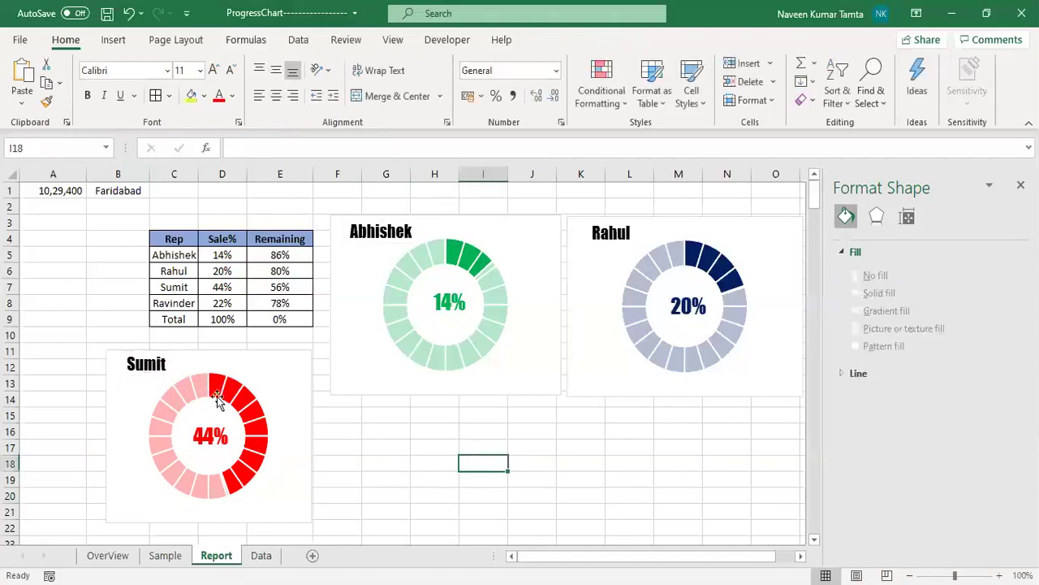
- Group the red chart with its name label and percentage label
{"action": "left_click", "coordinate": [135, 367]}
{"action": "left_click", "coordinate": [210, 448], "text": "ctrl"}
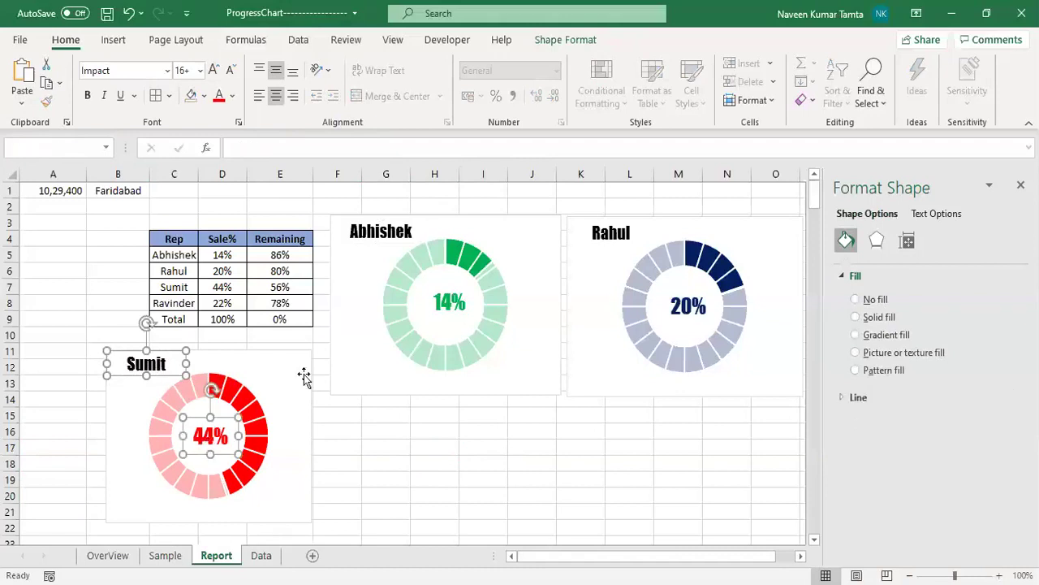
{"action": "left_click", "coordinate": [302, 363], "text": "ctrl"}
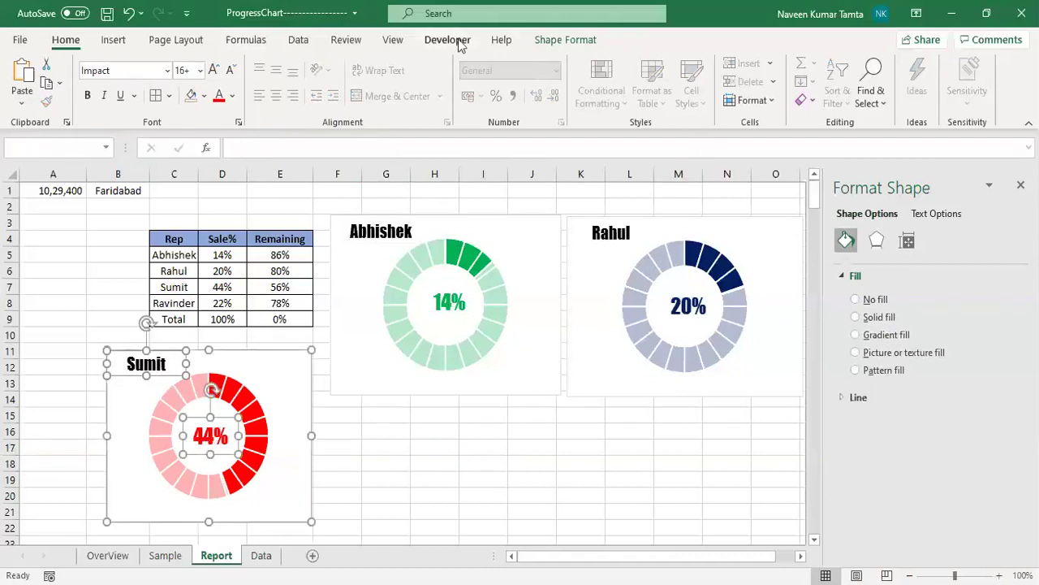
{"action": "left_click", "coordinate": [559, 40]}
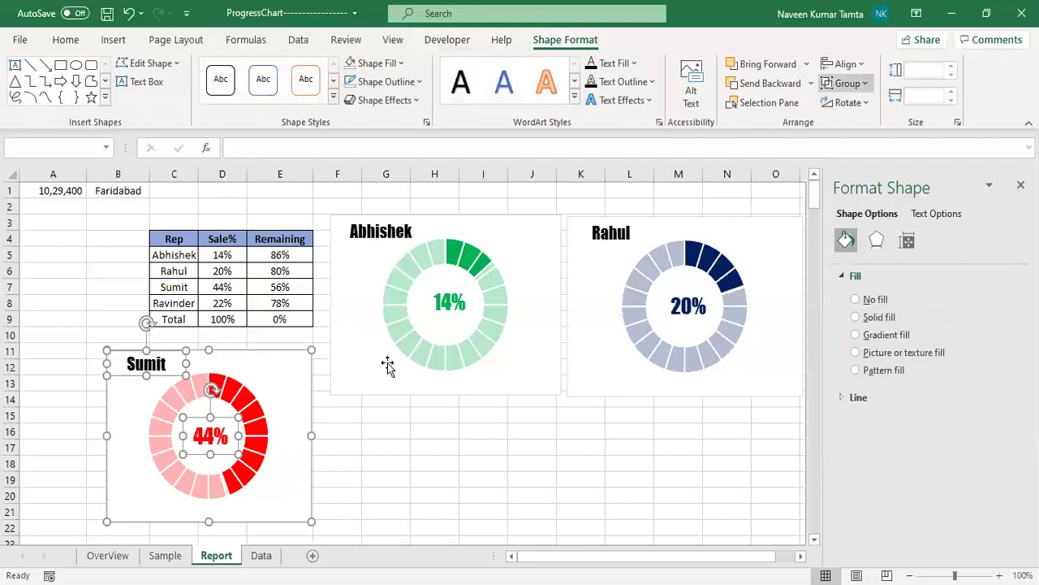
{"action": "left_click", "coordinate": [872, 85]}
- Move the grouped red chart directly below the green chart and widen it slightly to align with that chart's width
{"action": "left_click_drag", "start_coordinate": [304, 344], "coordinate": [533, 395]}
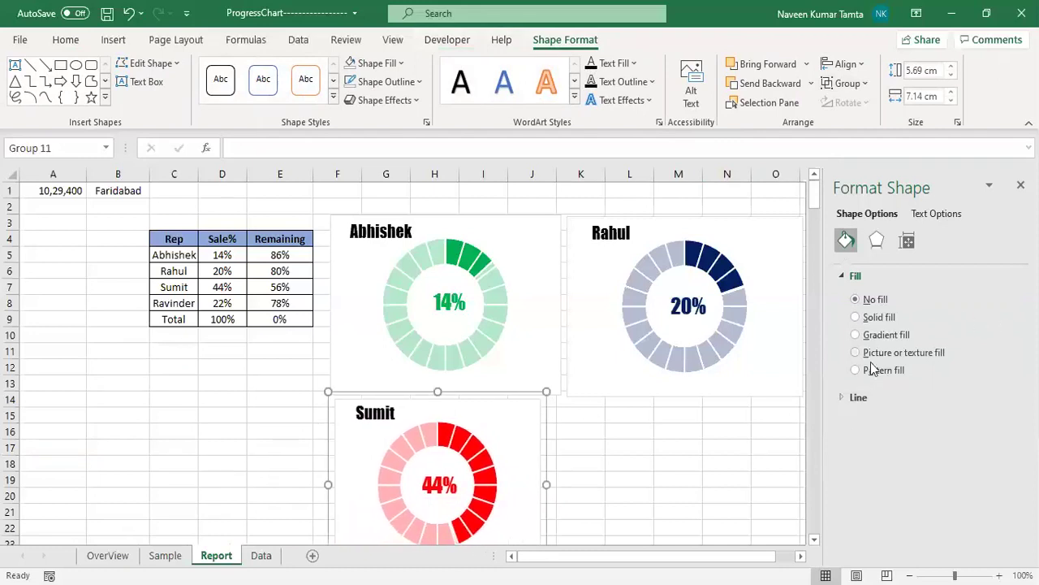
{"action": "left_click", "coordinate": [689, 428]}
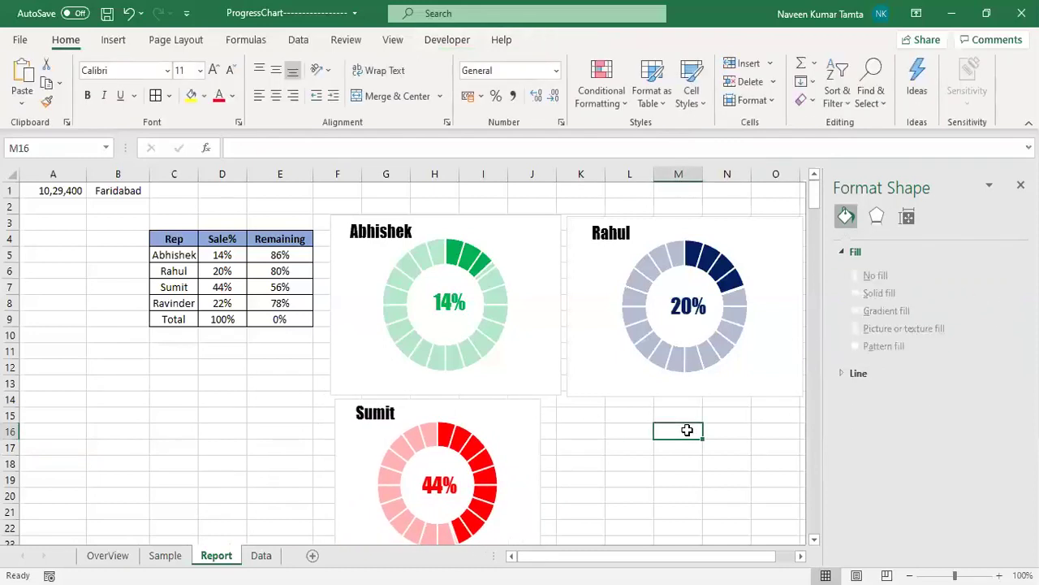
{"action": "left_click", "coordinate": [508, 411]}
{"action": "left_click_drag", "start_coordinate": [546, 482], "coordinate": [558, 483]}
{"action": "left_click", "coordinate": [644, 482]}
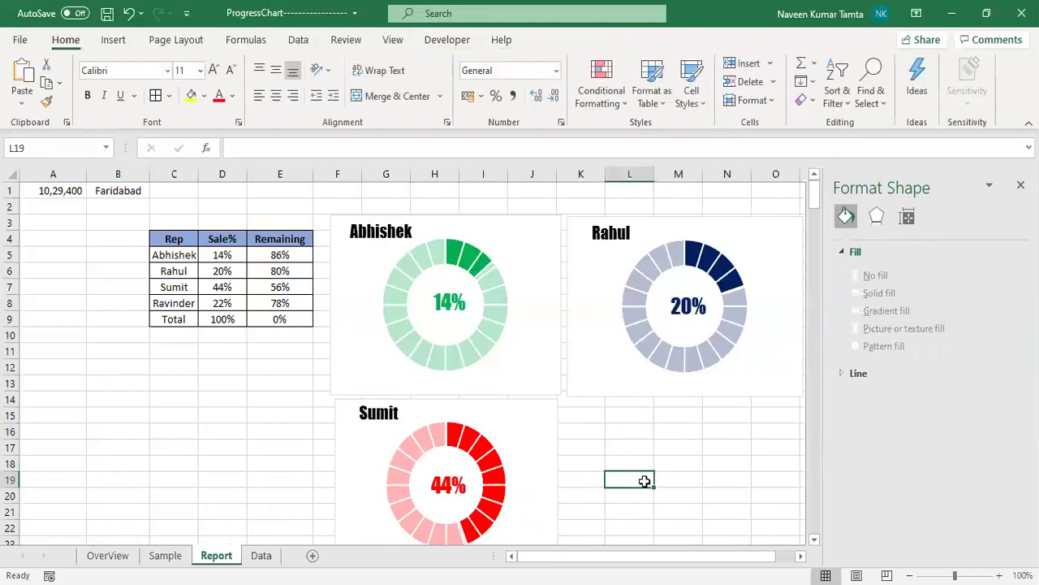
- Insert an empty doughnut chart and resize it to 5.86 cm high by 7.9 cm wide
{"action": "left_click", "coordinate": [114, 41]}
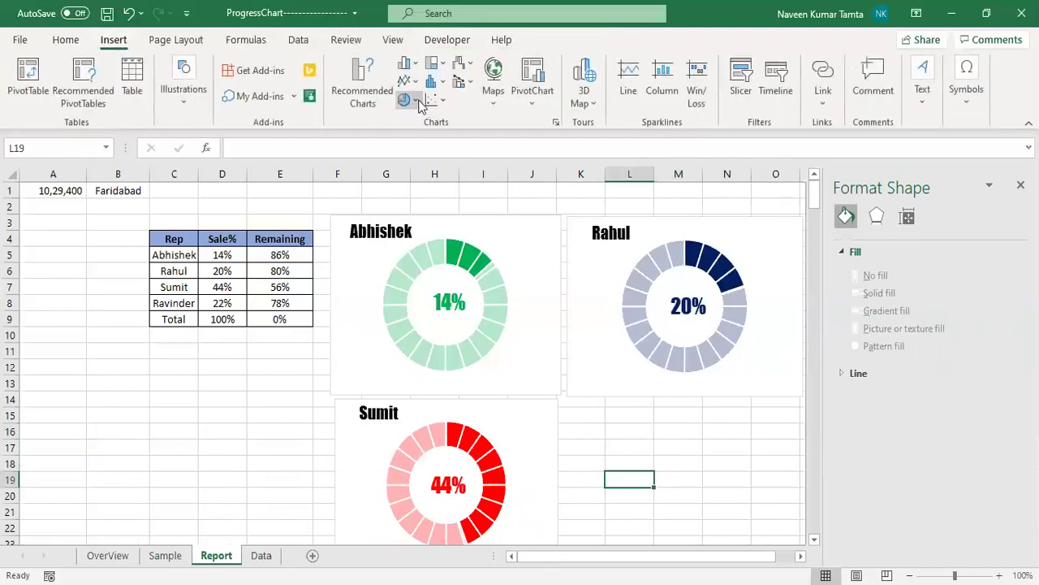
{"action": "left_click", "coordinate": [419, 105]}
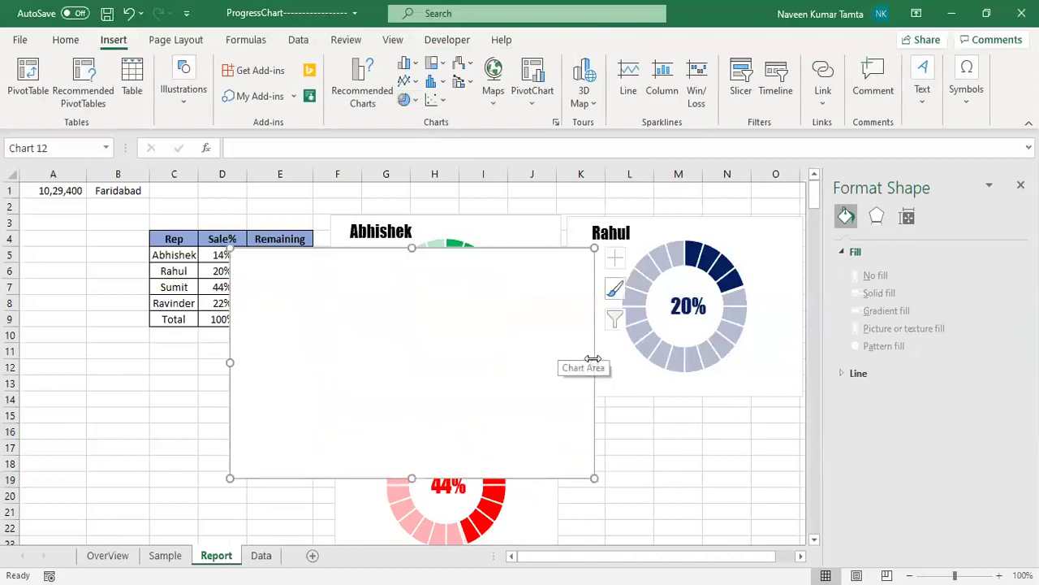
{"action": "left_click_drag", "start_coordinate": [594, 361], "coordinate": [426, 380]}
{"action": "left_click_drag", "start_coordinate": [326, 475], "coordinate": [348, 426]}
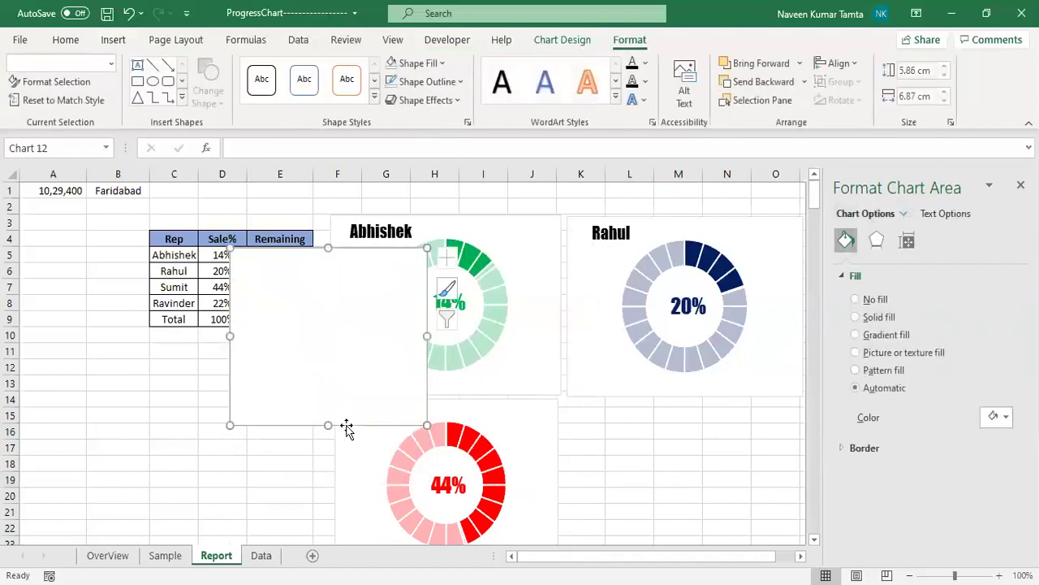
{"action": "left_click_drag", "start_coordinate": [427, 335], "coordinate": [456, 336]}
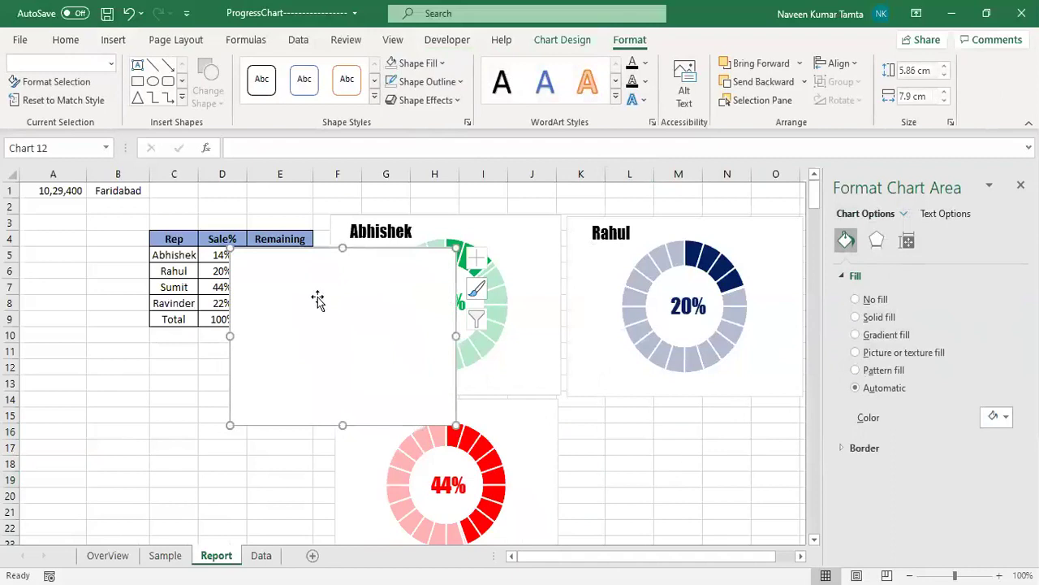
- Add a series of twenty values, each equal to 1, to the empty doughnut chart
{"action": "right_click", "coordinate": [361, 370]}
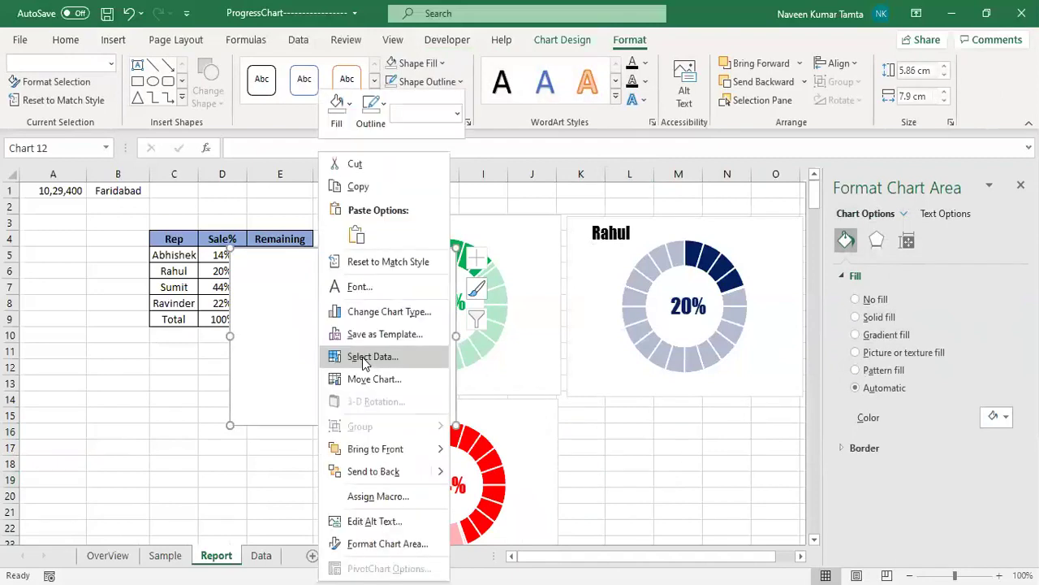
{"action": "left_click", "coordinate": [365, 357]}
{"action": "left_click", "coordinate": [504, 341]}
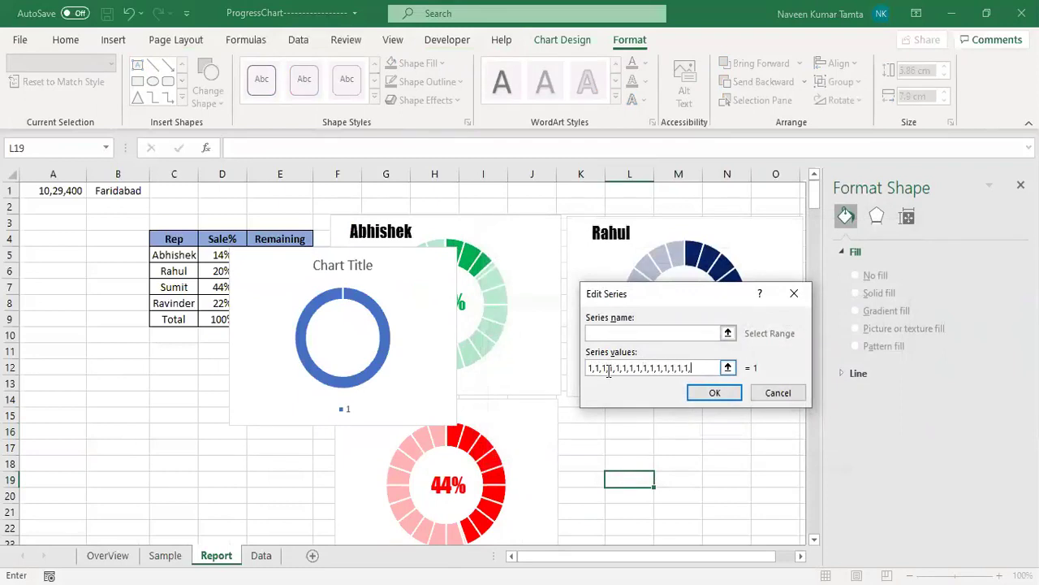
{"action": "key", "text": "BackSpace"}
{"action": "key", "text": "BackSpace"}
{"action": "key", "text": "BackSpace"}
{"action": "key", "text": "BackSpace"}
{"action": "key", "text": "BackSpace"}
{"action": "key", "text": "BackSpace"}
{"action": "left_click", "coordinate": [721, 390]}
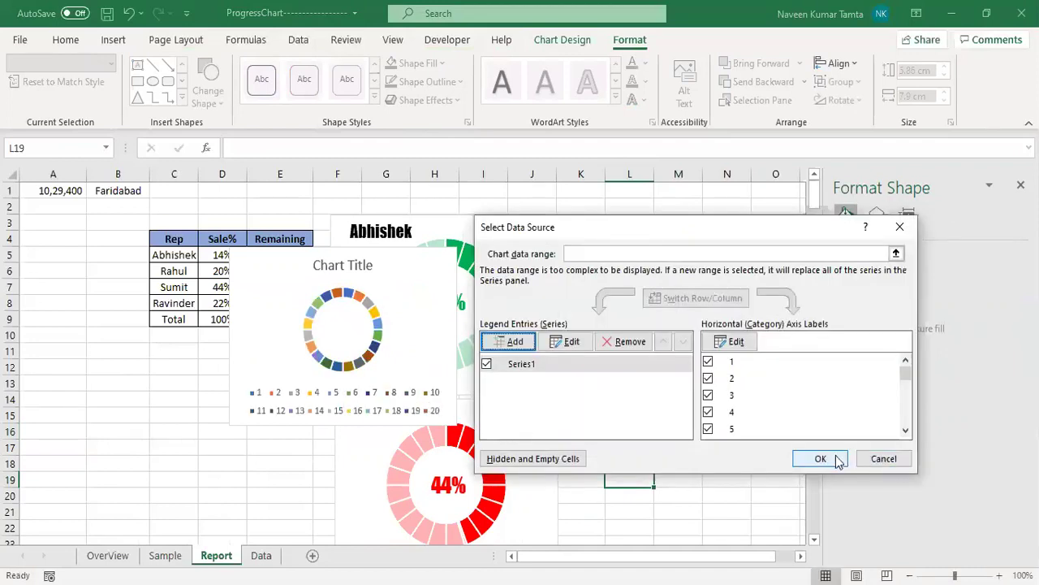
- Delete the legend and the title from the new doughnut chart
{"action": "left_click", "coordinate": [412, 395]}
{"action": "key", "text": "Delete"}
{"action": "left_click", "coordinate": [351, 266]}
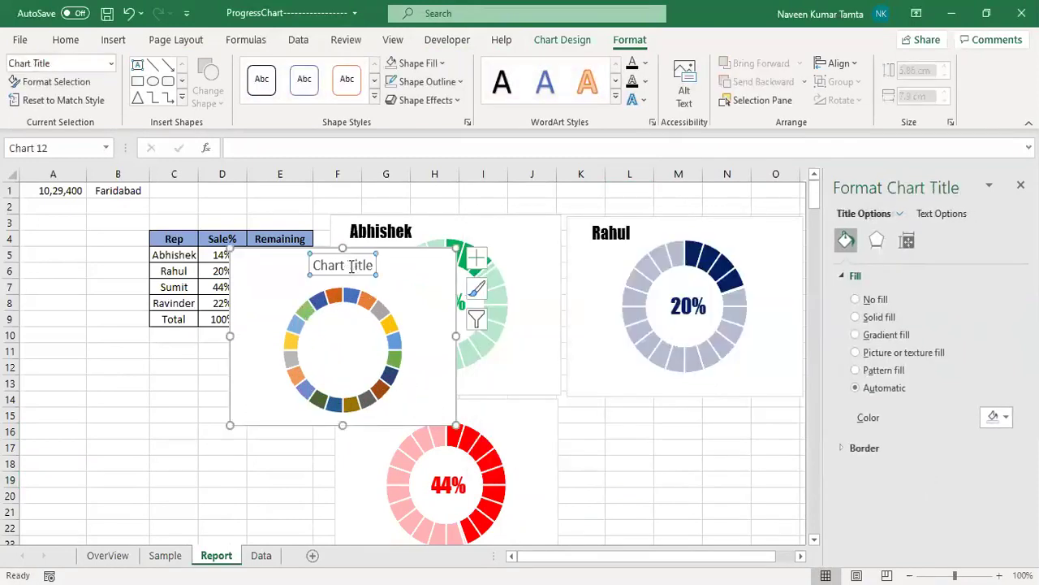
{"action": "key", "text": "Delete"}
- Set the doughnut hole size of the twenty-segment series to 60%
{"action": "left_click", "coordinate": [398, 305]}
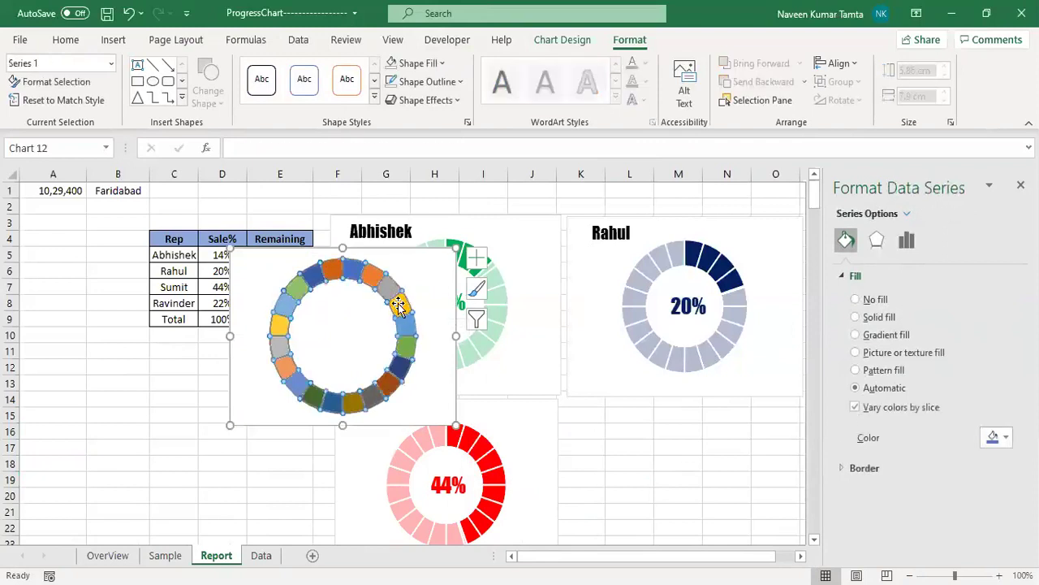
{"action": "right_click", "coordinate": [400, 303]}
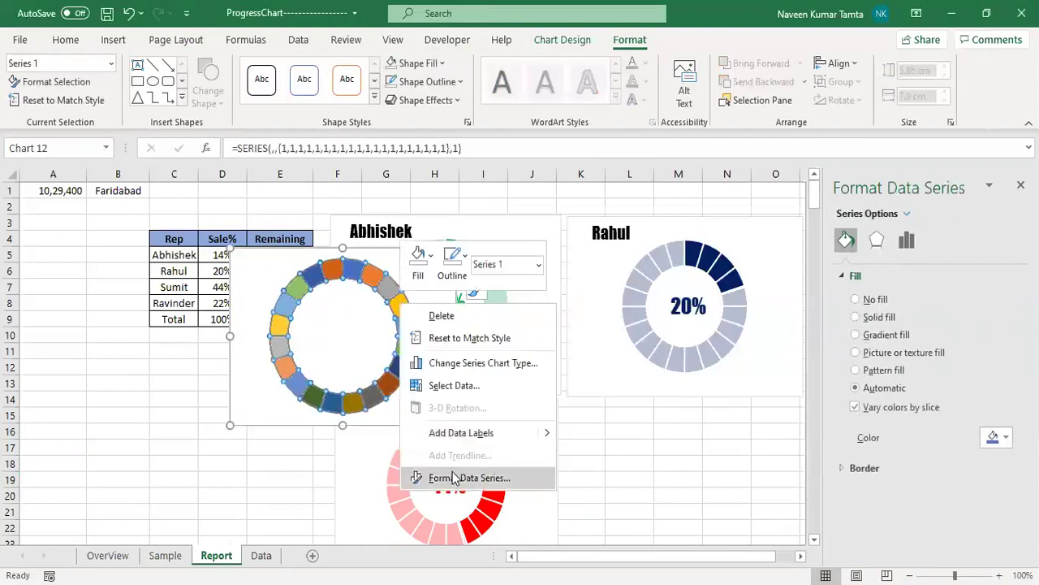
{"action": "left_click", "coordinate": [455, 478]}
{"action": "left_click", "coordinate": [980, 373]}
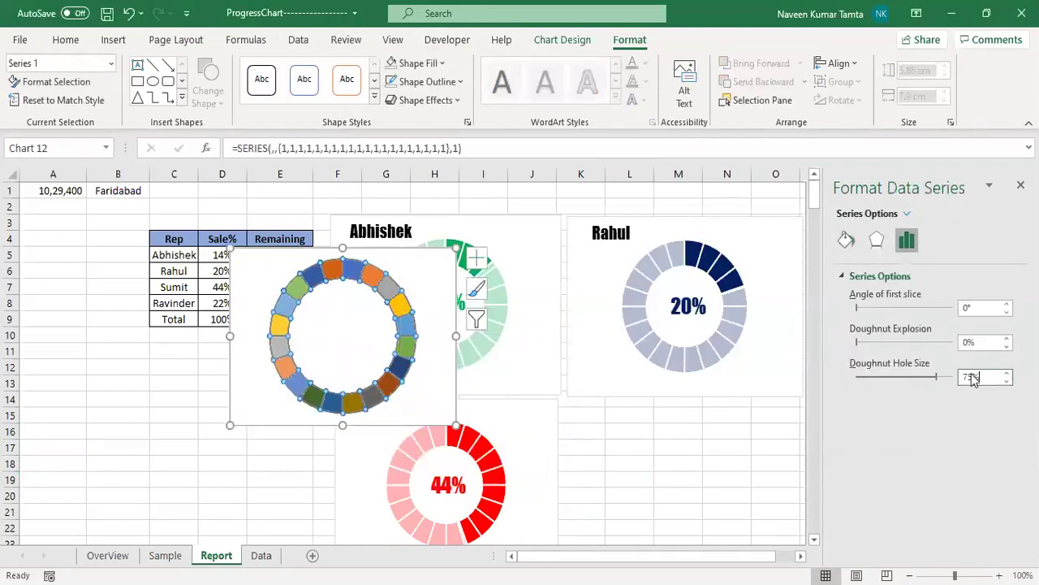
{"action": "type", "text": "6"}
- Fill all segments of the new doughnut with solid dark gold
{"action": "left_click", "coordinate": [846, 240]}
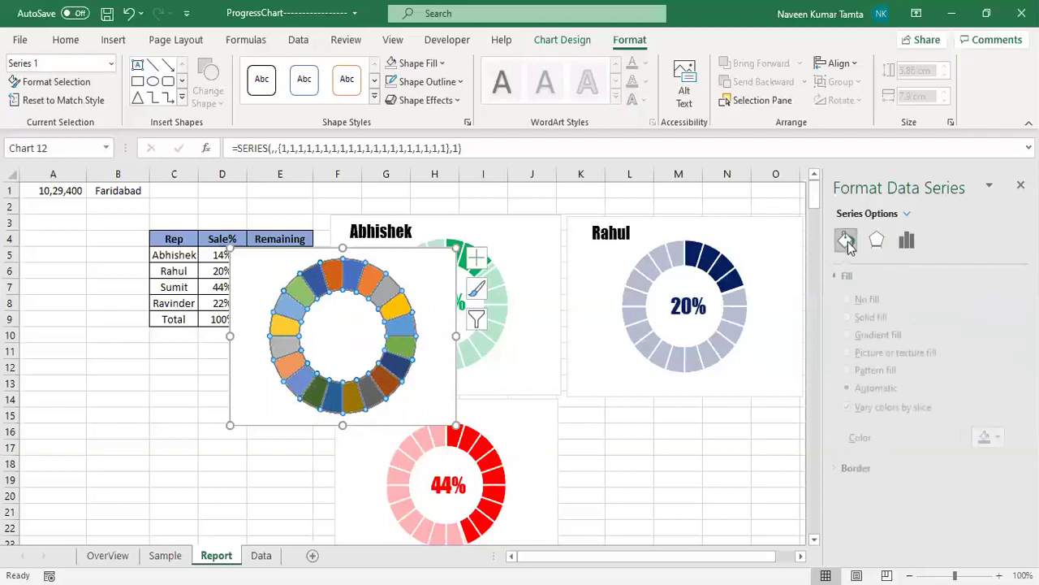
{"action": "left_click", "coordinate": [1007, 437]}
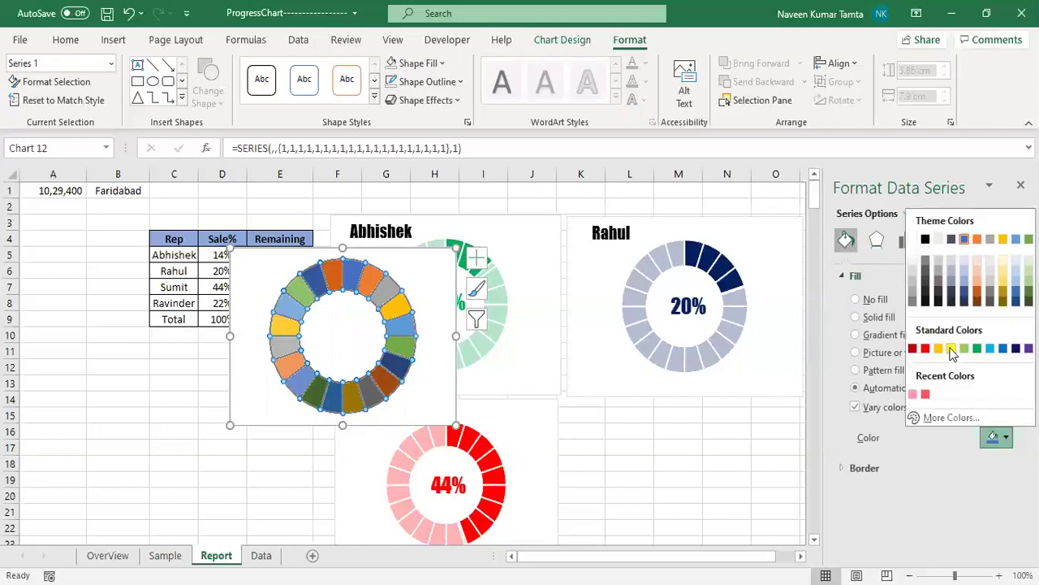
{"action": "left_click", "coordinate": [1004, 296]}
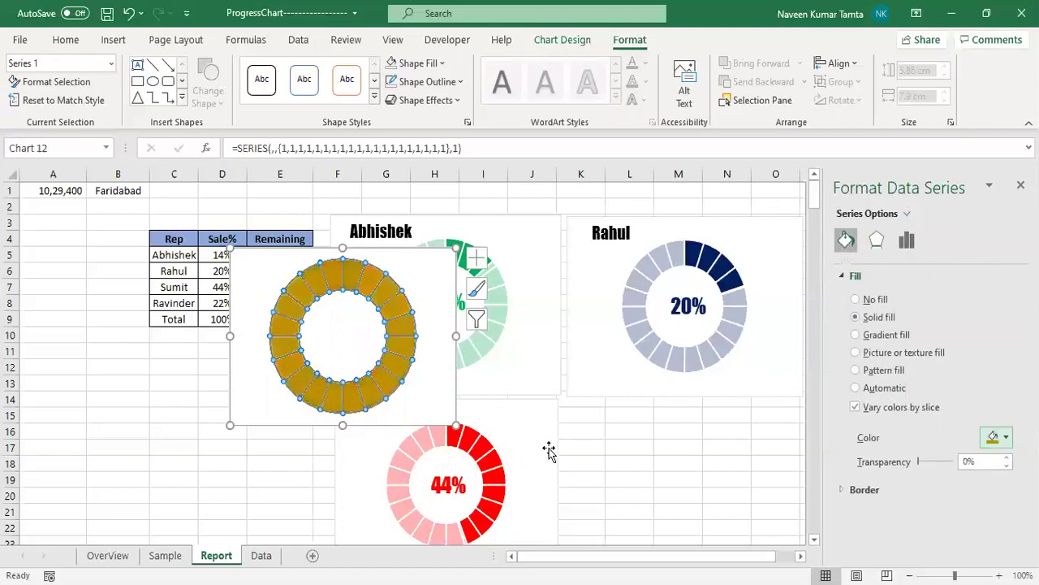
{"action": "left_click", "coordinate": [614, 450]}
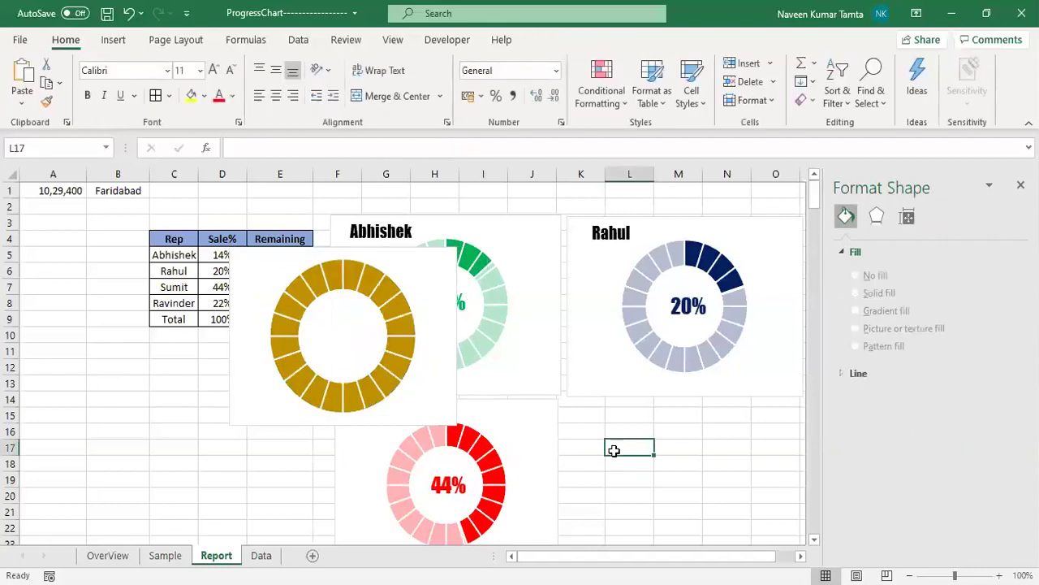
- Move the gold chart below the data table and add a series named from C8 with values from D8:E8
{"action": "left_click_drag", "start_coordinate": [425, 262], "coordinate": [232, 371]}
{"action": "right_click", "coordinate": [231, 387]}
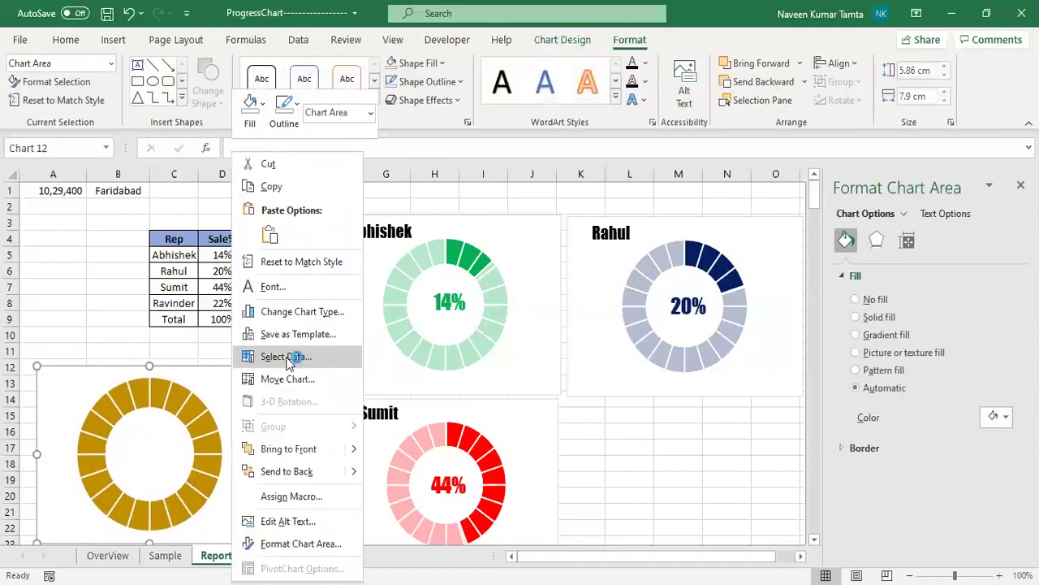
{"action": "left_click", "coordinate": [285, 357]}
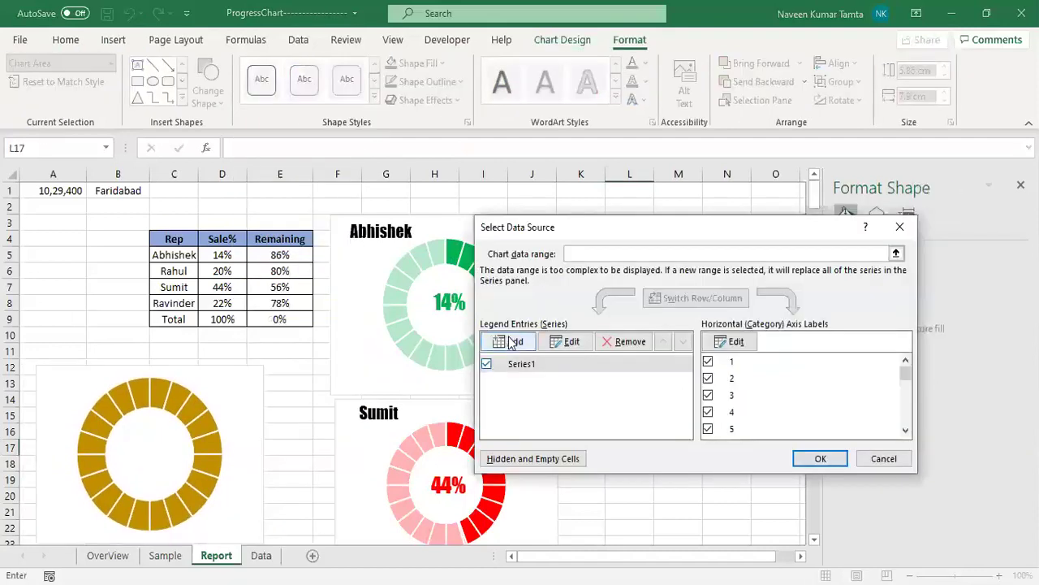
{"action": "left_click", "coordinate": [507, 342]}
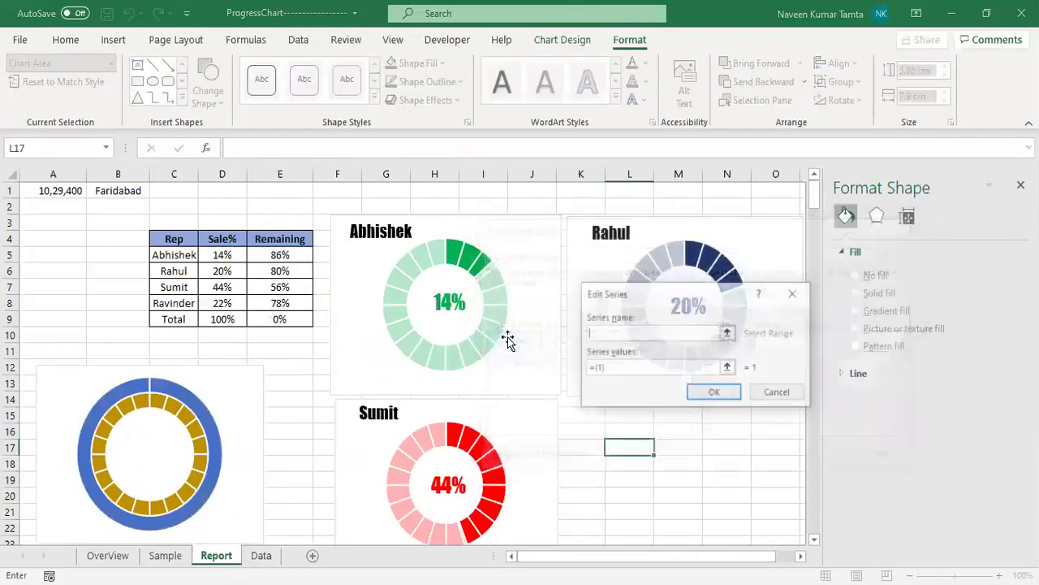
{"action": "left_click", "coordinate": [186, 303]}
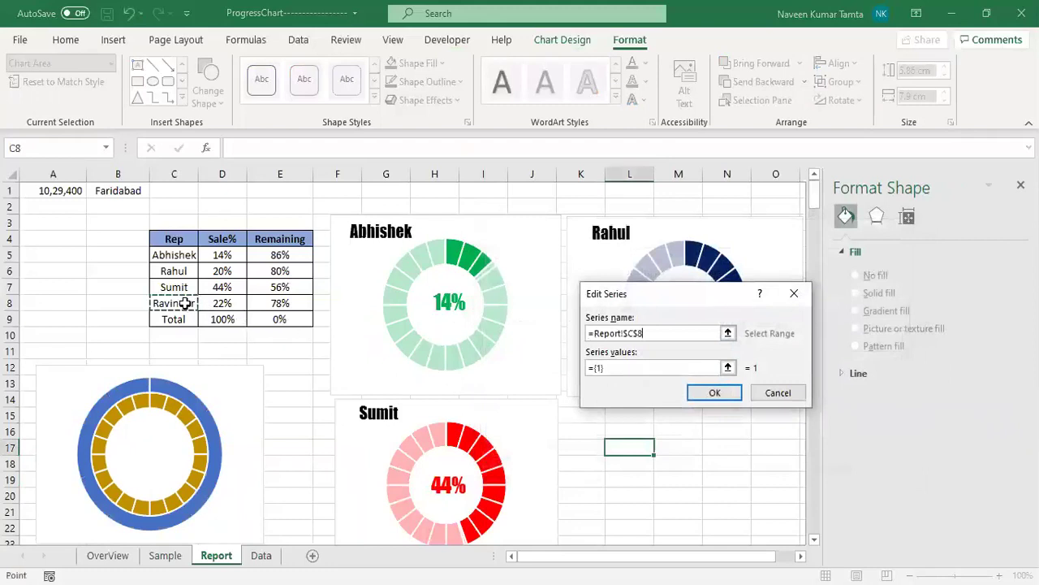
{"action": "left_click", "coordinate": [625, 370]}
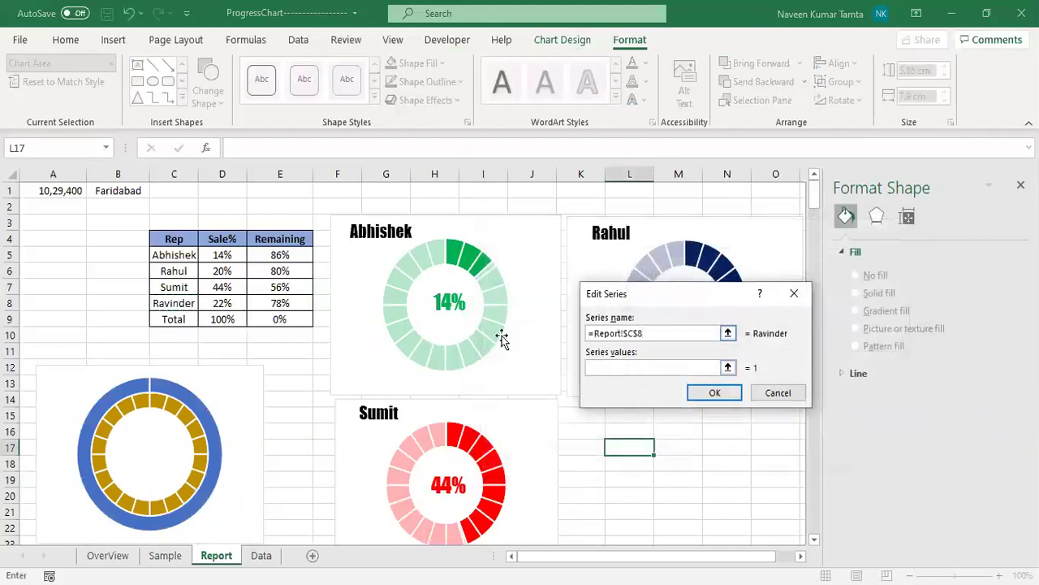
{"action": "left_click", "coordinate": [232, 303]}
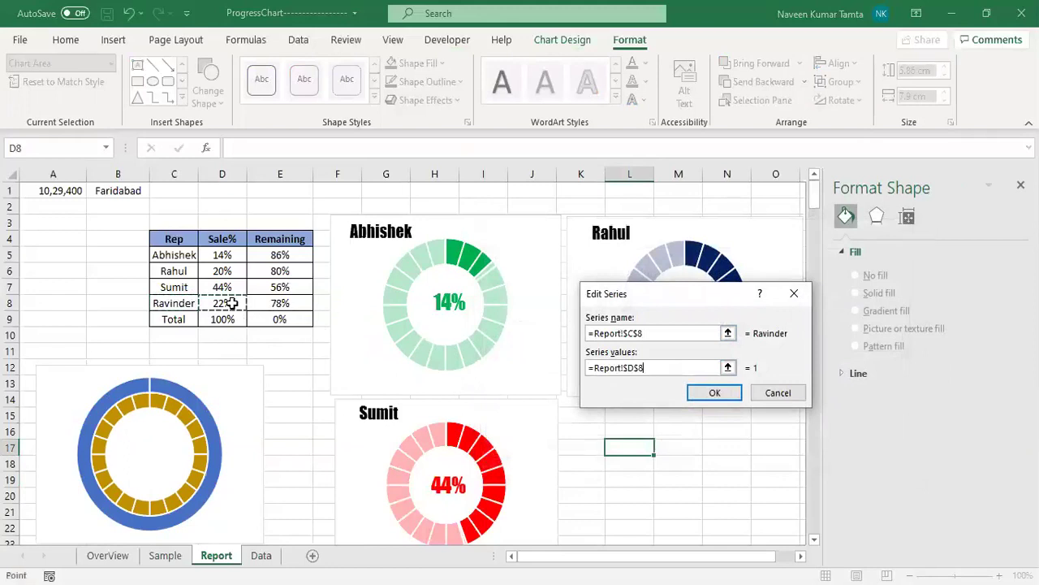
{"action": "left_click_drag", "start_coordinate": [232, 303], "coordinate": [280, 303]}
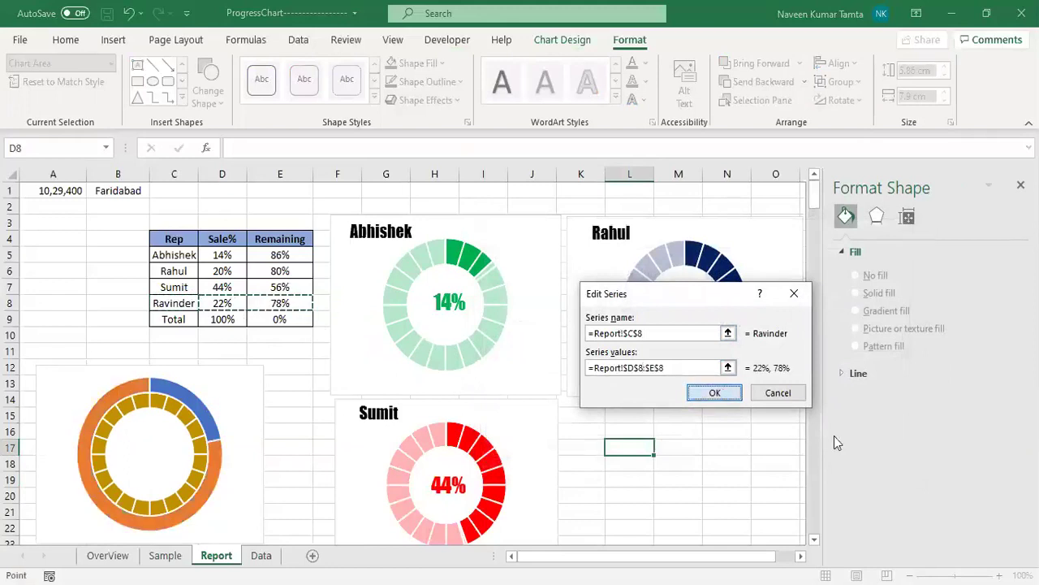
{"action": "key", "text": "Return"}
{"action": "left_click", "coordinate": [823, 457]}
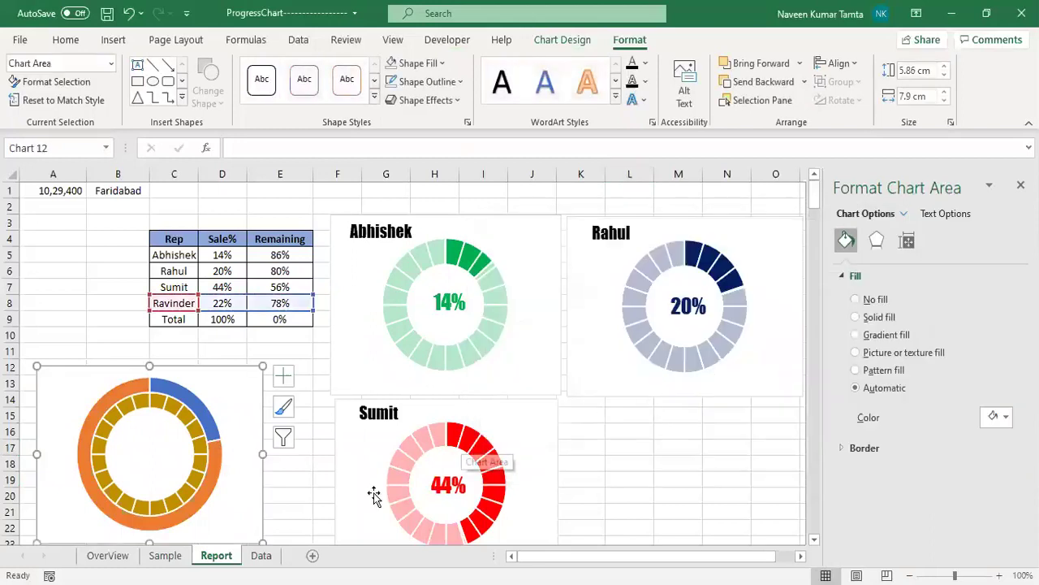
{"action": "left_click", "coordinate": [306, 485]}
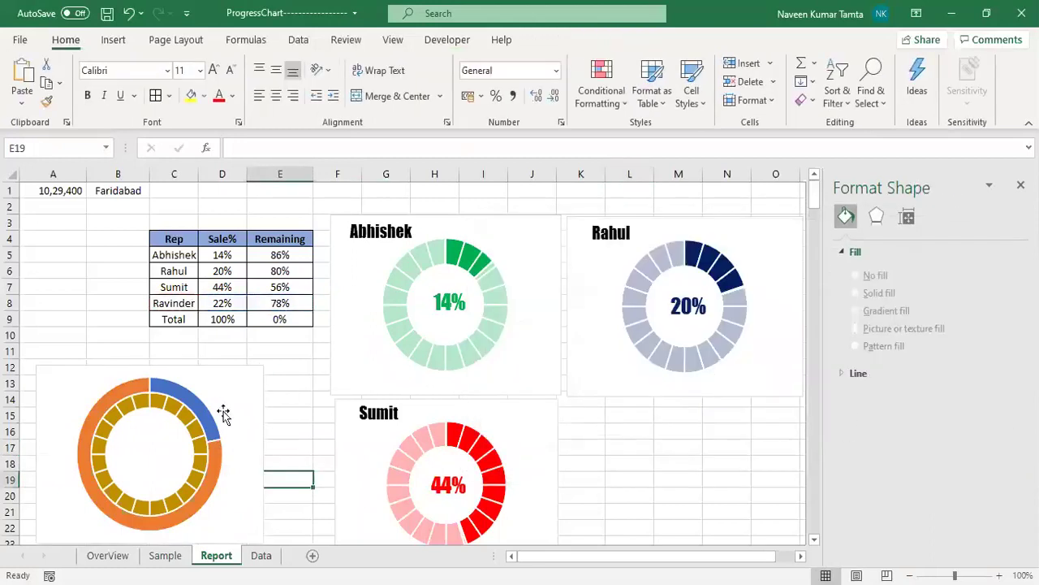
- Plot the row 8 series on the secondary axis, keeping both series as doughnuts
{"action": "left_click", "coordinate": [179, 389]}
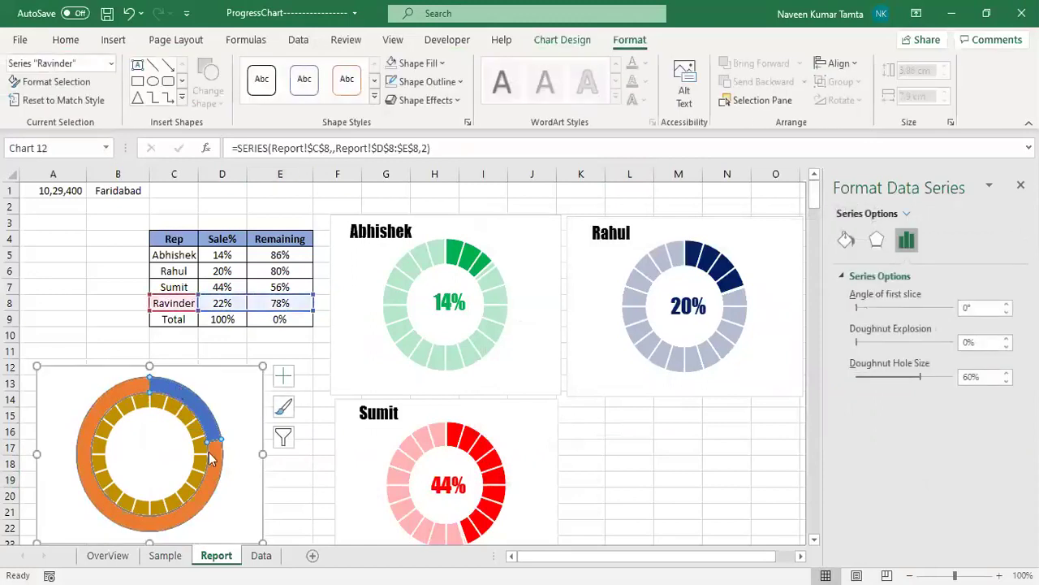
{"action": "right_click", "coordinate": [180, 388]}
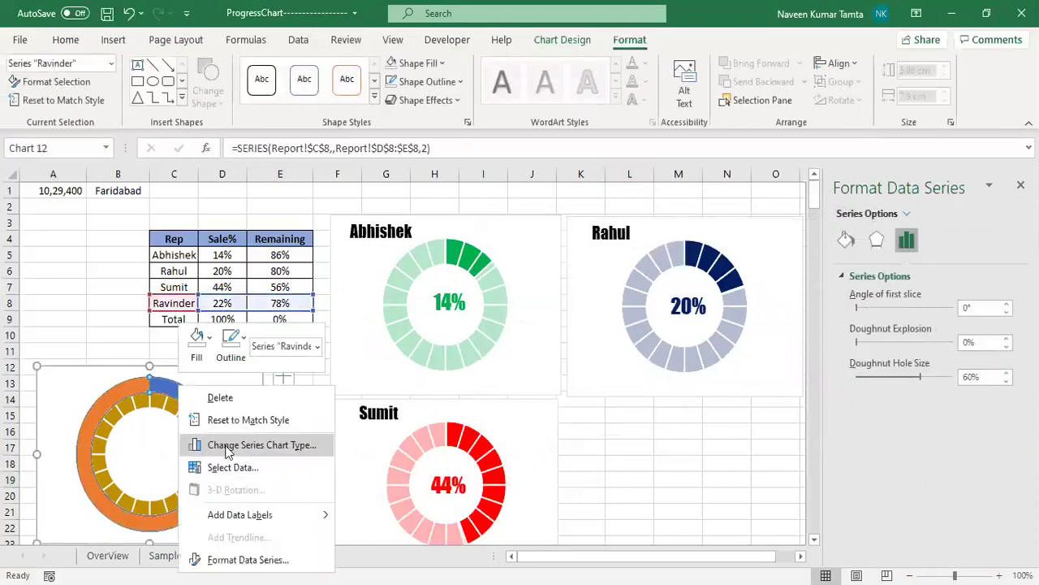
{"action": "left_click", "coordinate": [243, 445]}
{"action": "left_click", "coordinate": [713, 437]}
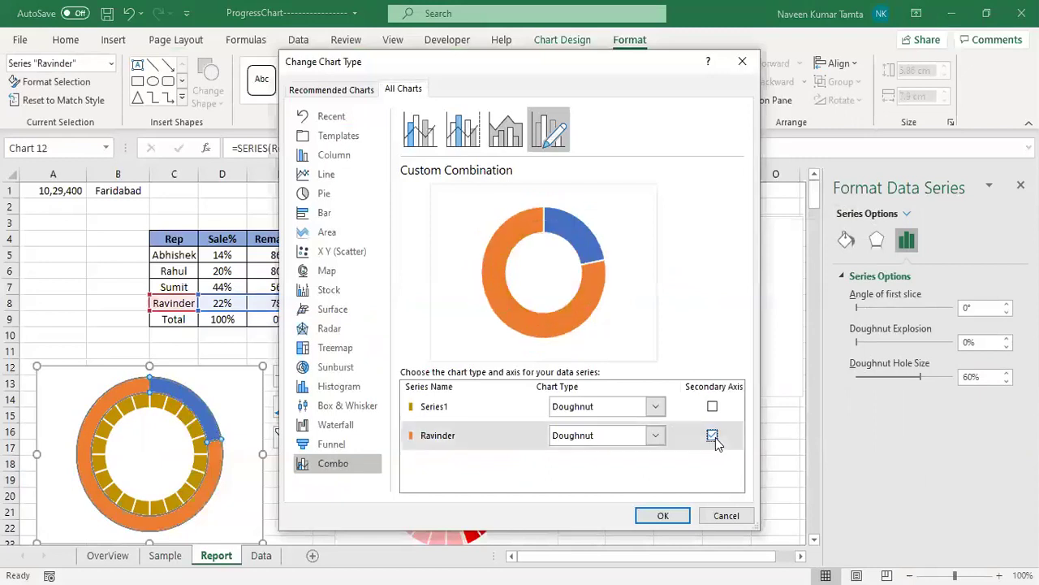
{"action": "left_click", "coordinate": [663, 515]}
{"action": "left_click", "coordinate": [757, 464]}
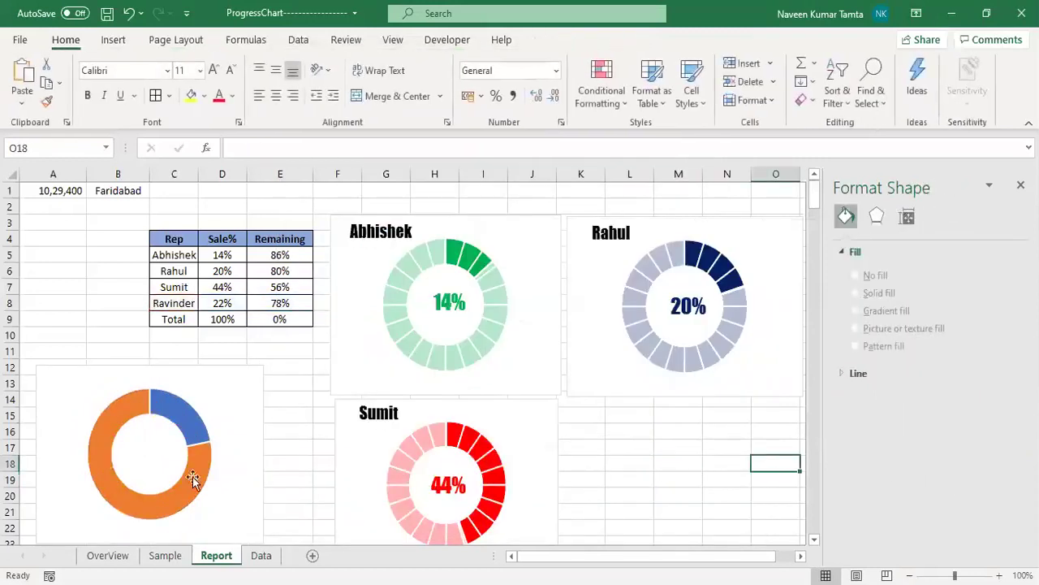
- Set the blue sale percentage slice of the row 8 series to no fill
{"action": "left_click", "coordinate": [178, 409]}
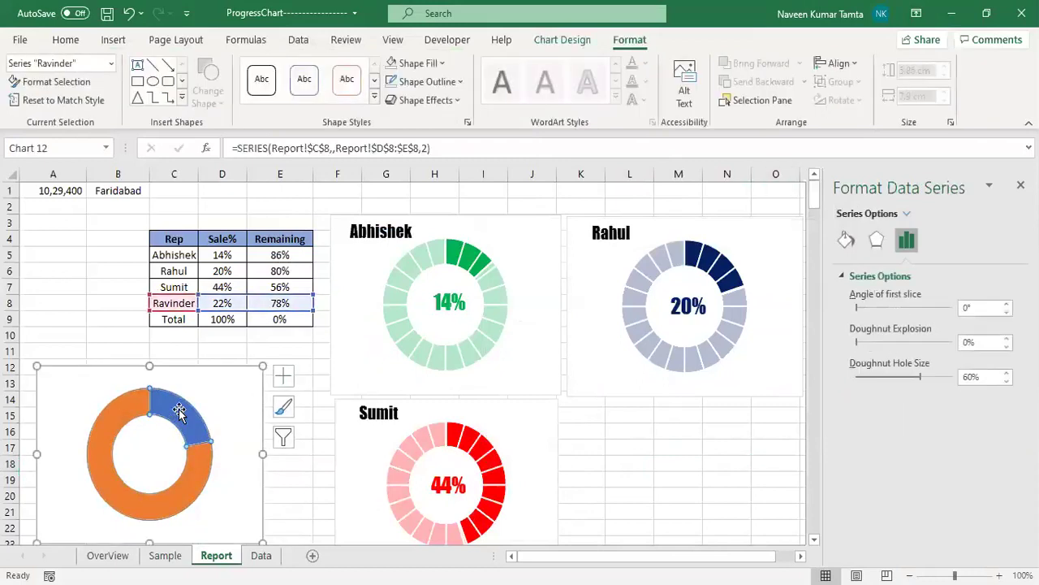
{"action": "left_click", "coordinate": [179, 409]}
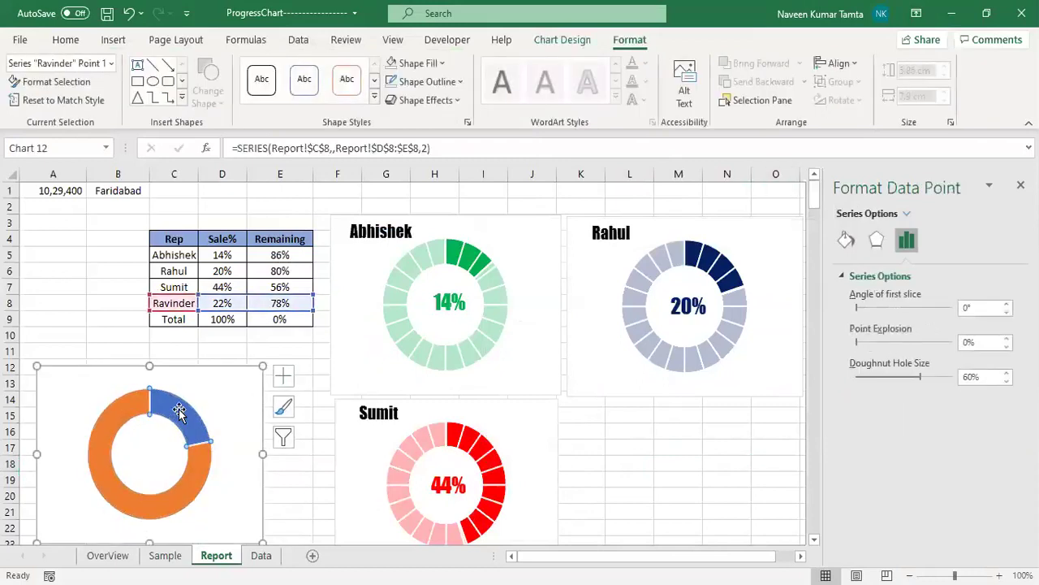
{"action": "right_click", "coordinate": [178, 410]}
{"action": "left_click", "coordinate": [227, 394]}
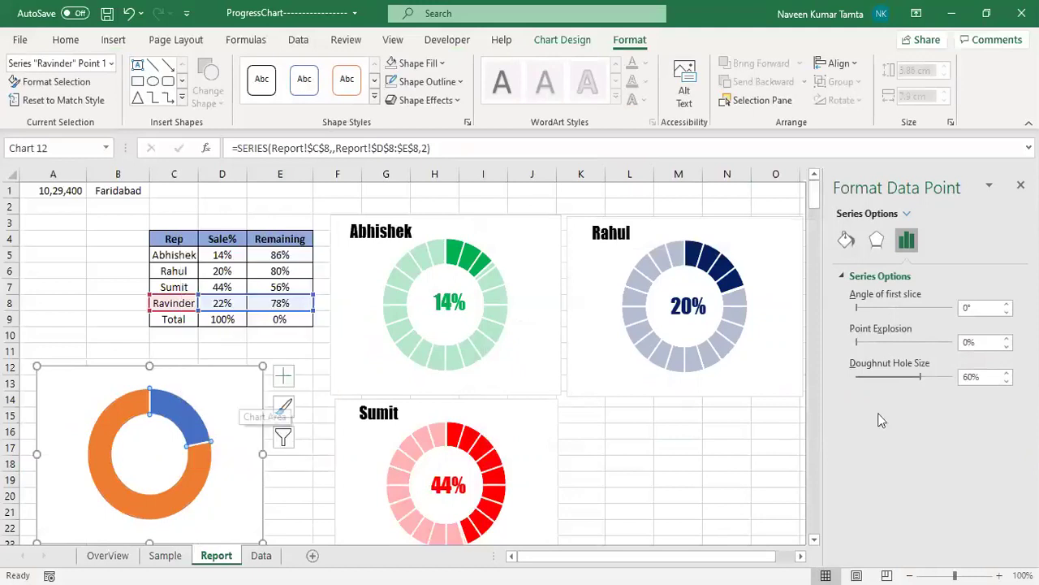
{"action": "left_click", "coordinate": [846, 240]}
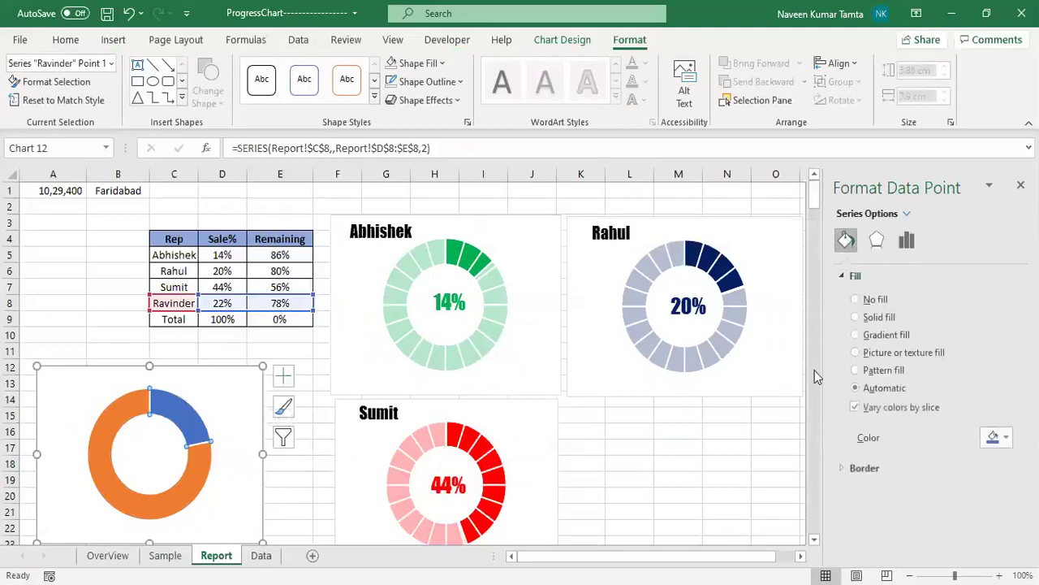
{"action": "left_click", "coordinate": [857, 300]}
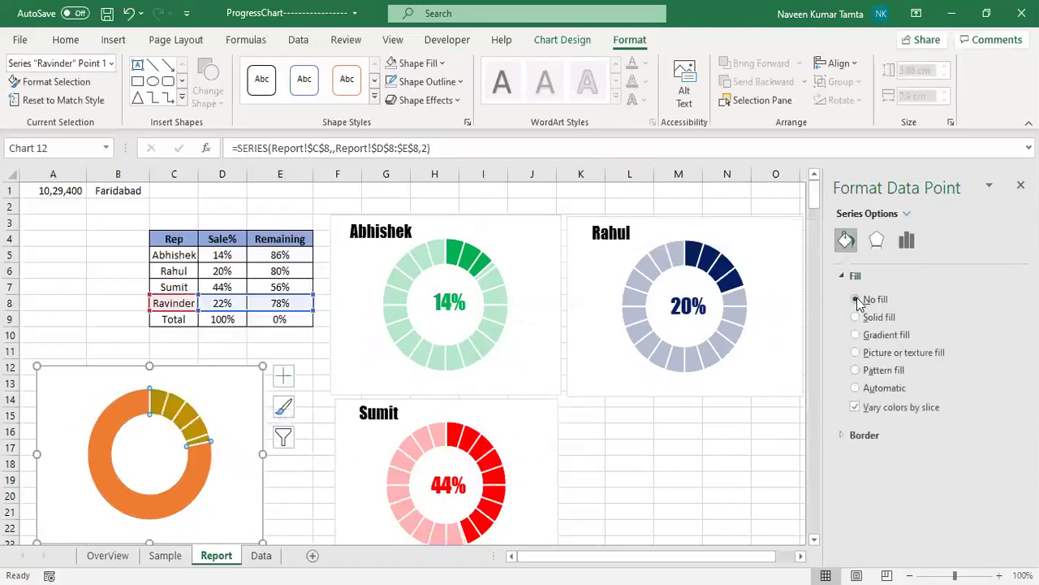
{"action": "left_click", "coordinate": [311, 438]}
- Fill the orange remaining slice of the row 8 series with solid white at 30% transparency
{"action": "left_click", "coordinate": [162, 504]}
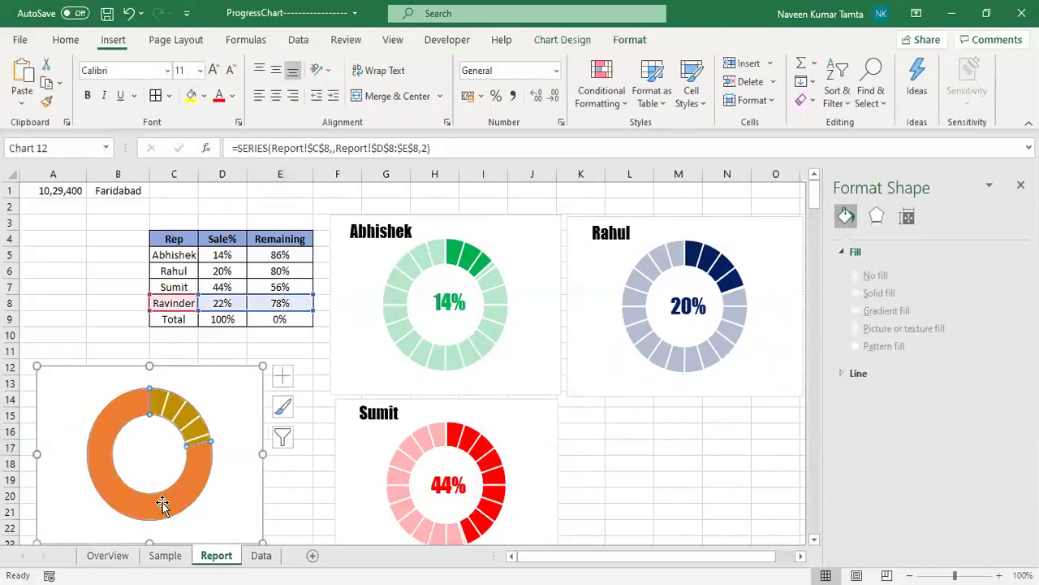
{"action": "left_click", "coordinate": [163, 504]}
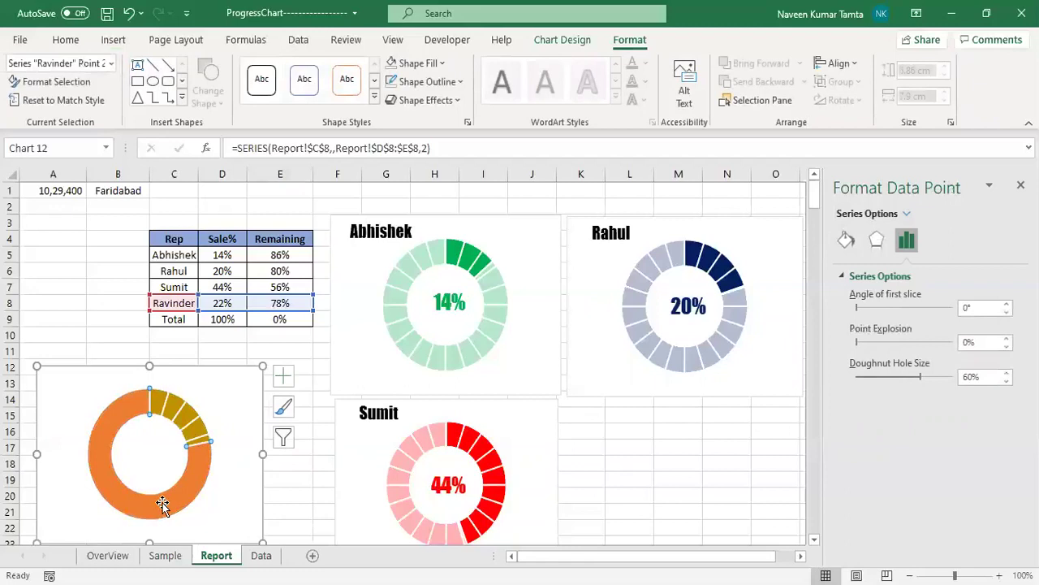
{"action": "right_click", "coordinate": [162, 504]}
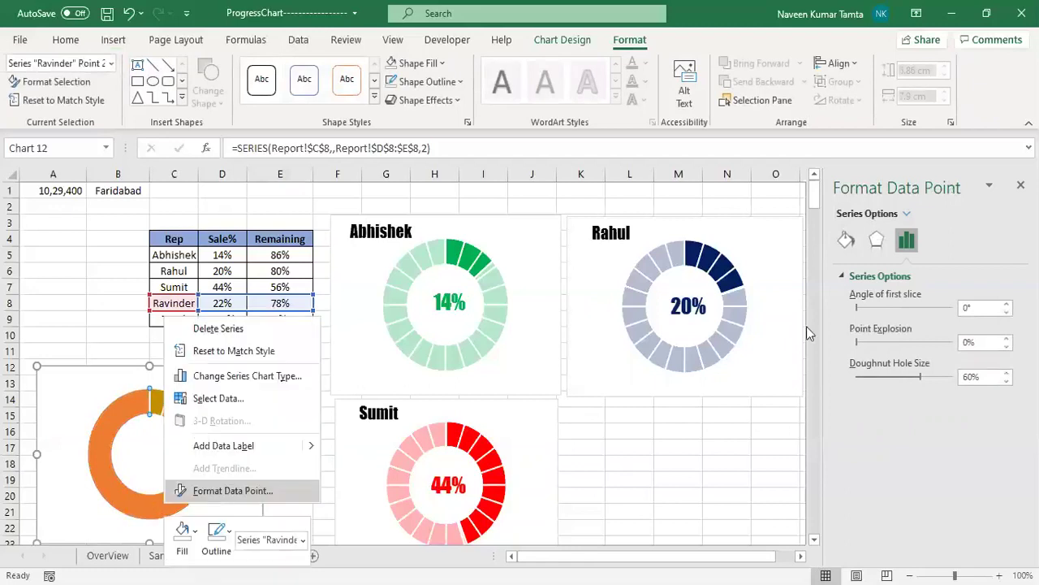
{"action": "key", "text": "Escape"}
{"action": "left_click", "coordinate": [846, 240]}
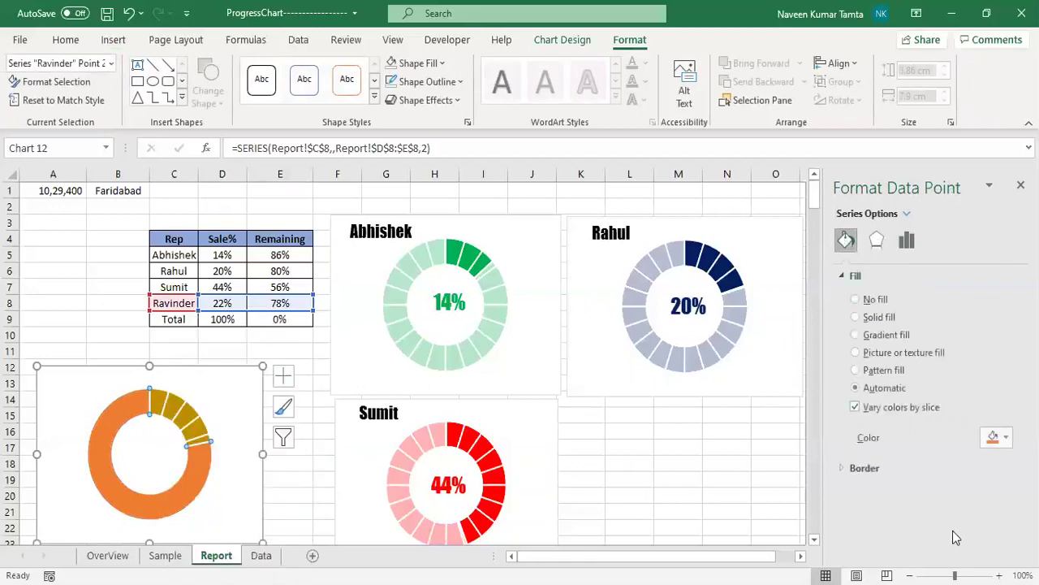
{"action": "left_click", "coordinate": [1007, 438]}
{"action": "left_click", "coordinate": [914, 240]}
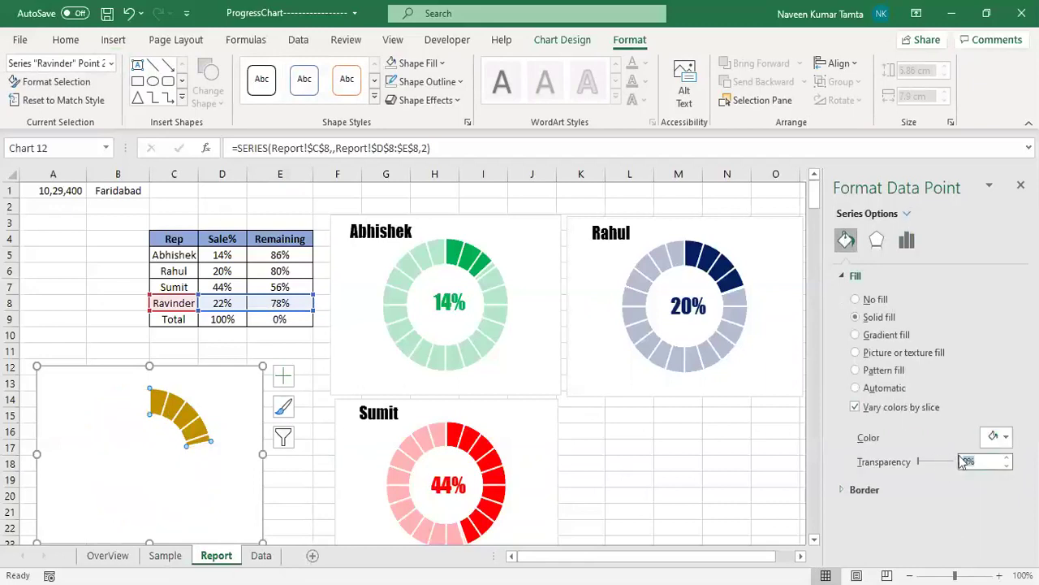
{"action": "type", "text": "30"}
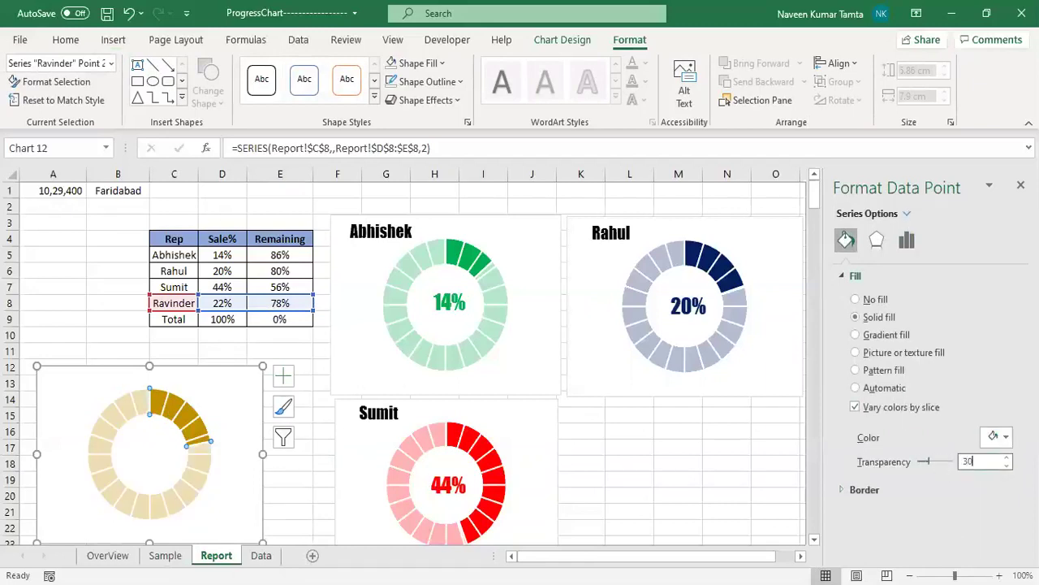
{"action": "left_click", "coordinate": [744, 507]}
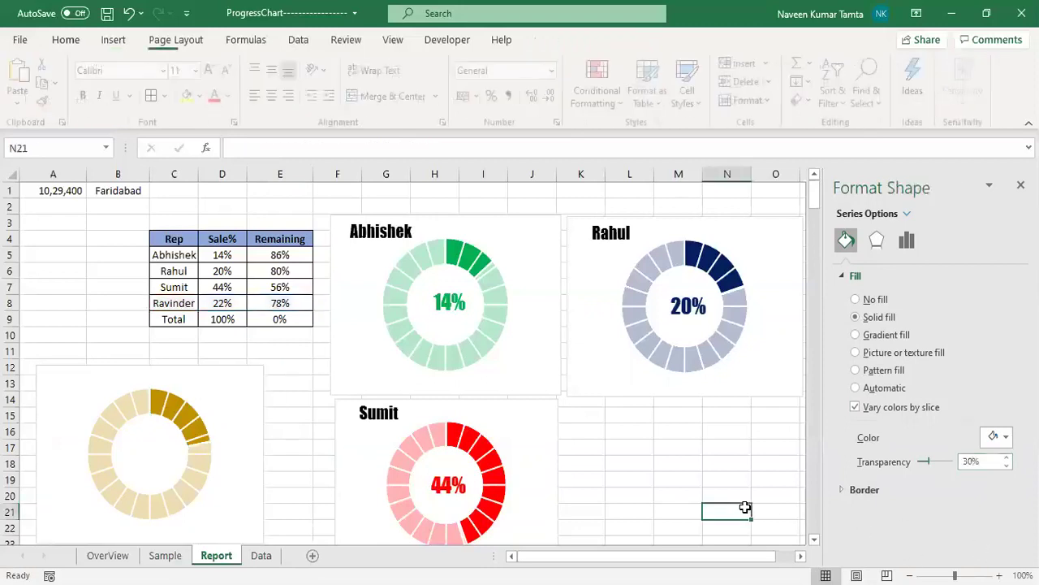
- Copy the red chart's percentage text box to the blank area beside that chart and link the copy to cell D8
{"action": "left_click", "coordinate": [453, 492]}
{"action": "left_click", "coordinate": [455, 485]}
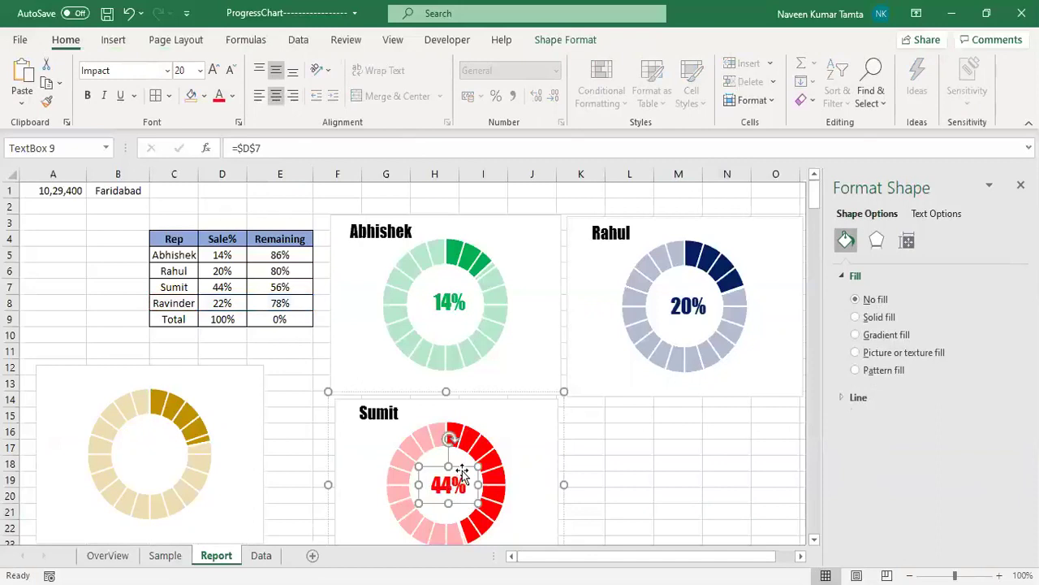
{"action": "key", "text": "ctrl+c"}
{"action": "left_click", "coordinate": [641, 462]}
{"action": "key", "text": "ctrl+v"}
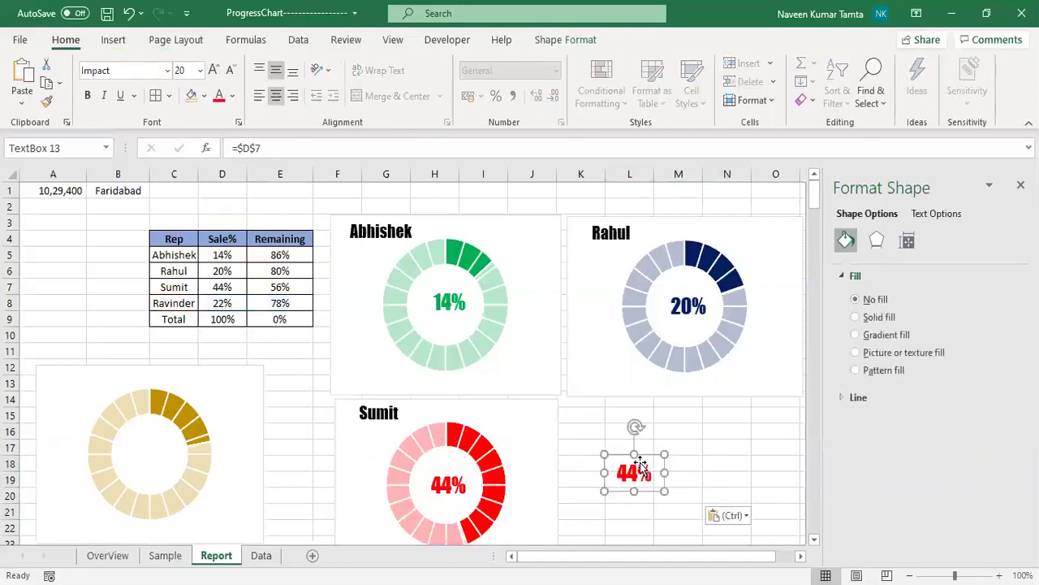
{"action": "left_click", "coordinate": [289, 148]}
{"action": "key", "text": "BackSpace"}
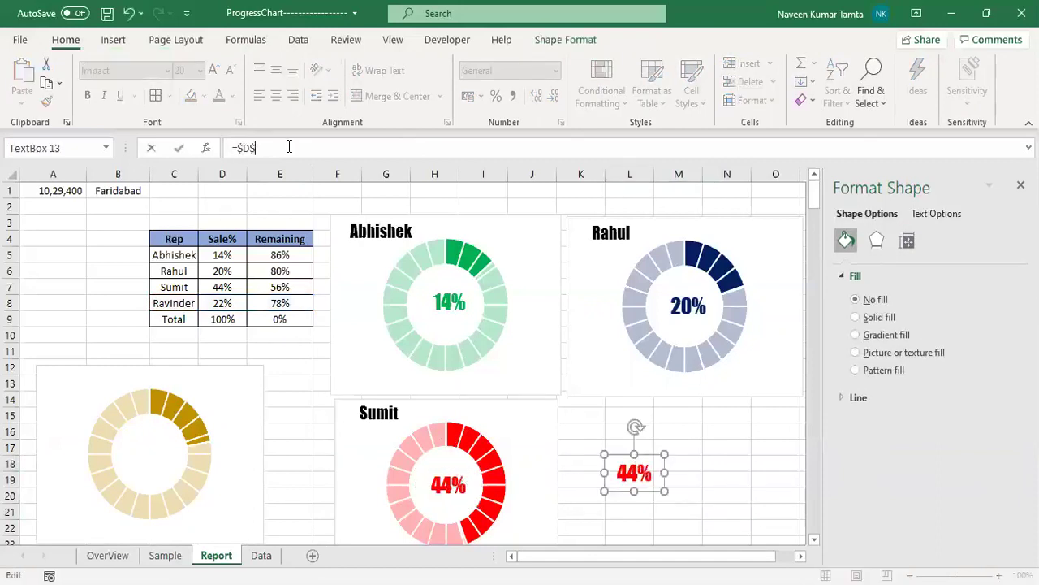
{"action": "key", "text": "Return"}
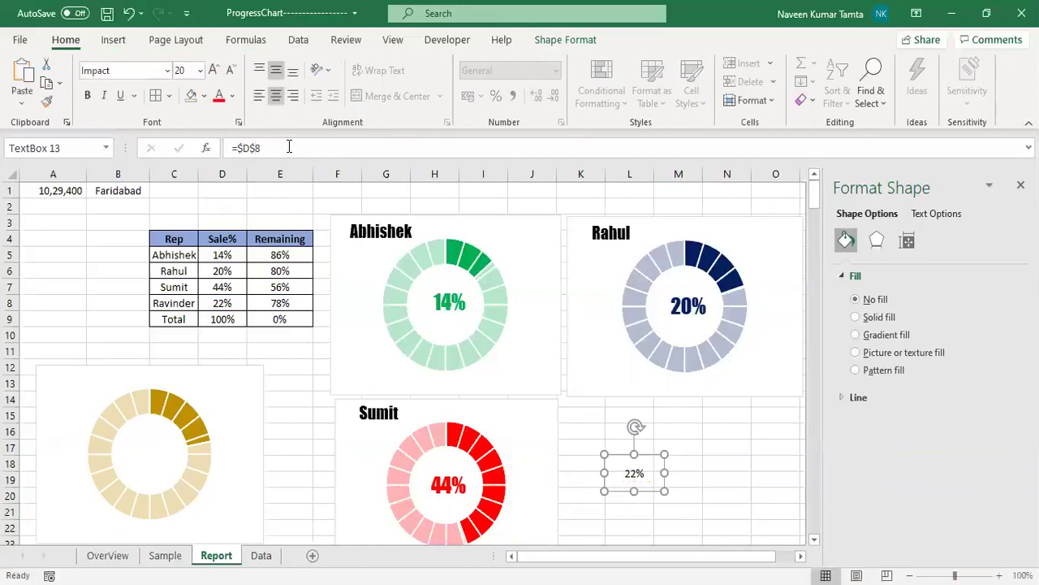
- Copy the red chart's percentage label formatting onto the text box linked to D8
{"action": "left_click", "coordinate": [442, 485]}
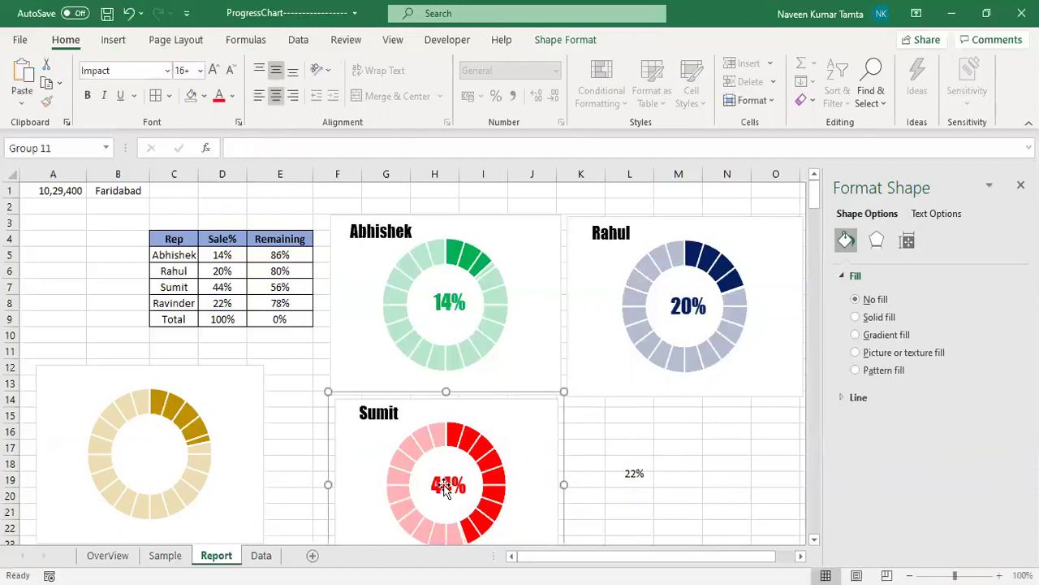
{"action": "left_click", "coordinate": [444, 486]}
{"action": "left_click", "coordinate": [45, 102]}
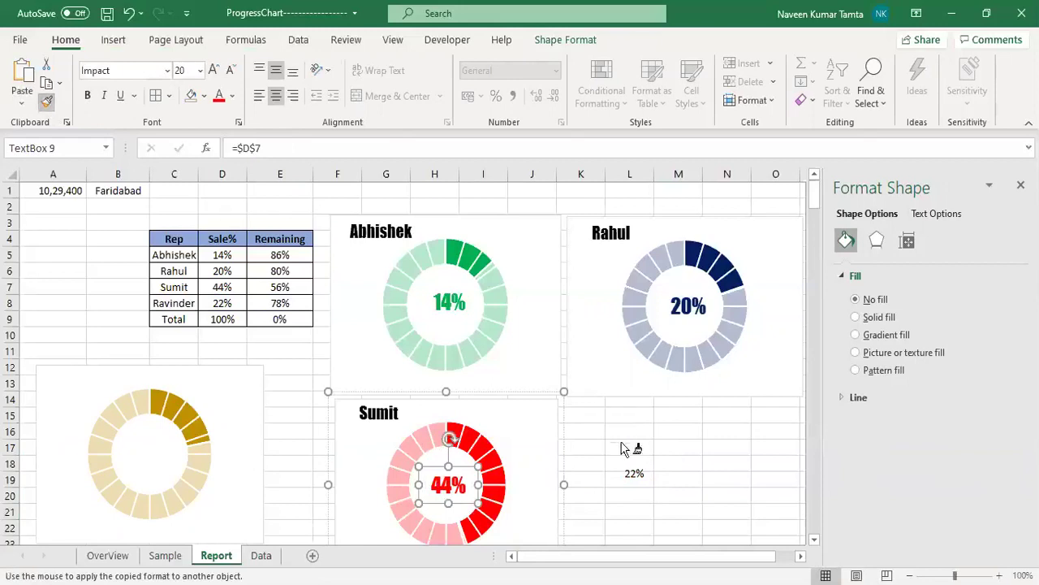
{"action": "left_click", "coordinate": [629, 473]}
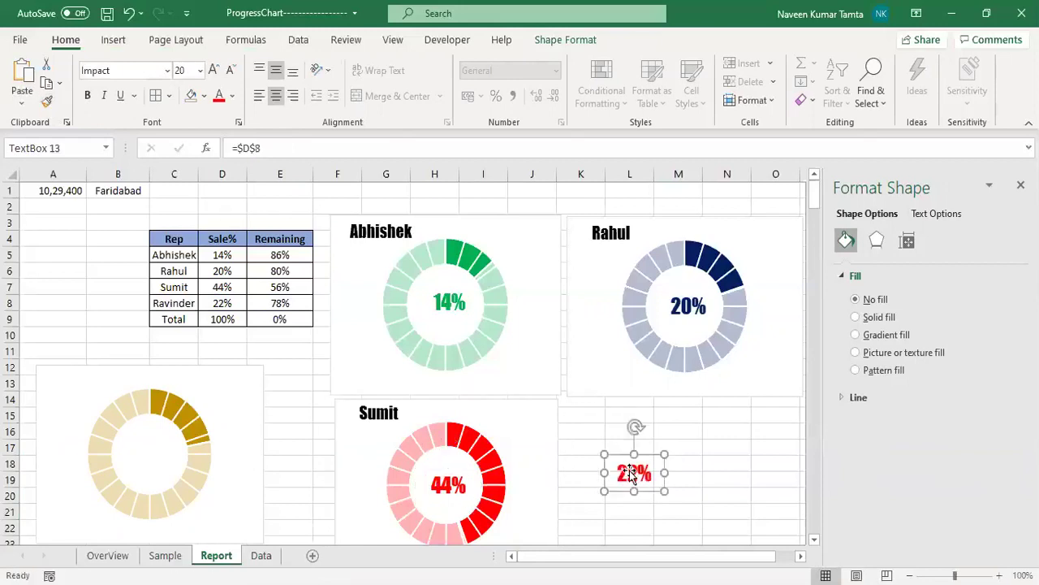
- Colour the D8 percentage label dark gold and place it in the centre of the gold doughnut
{"action": "left_click", "coordinate": [233, 96]}
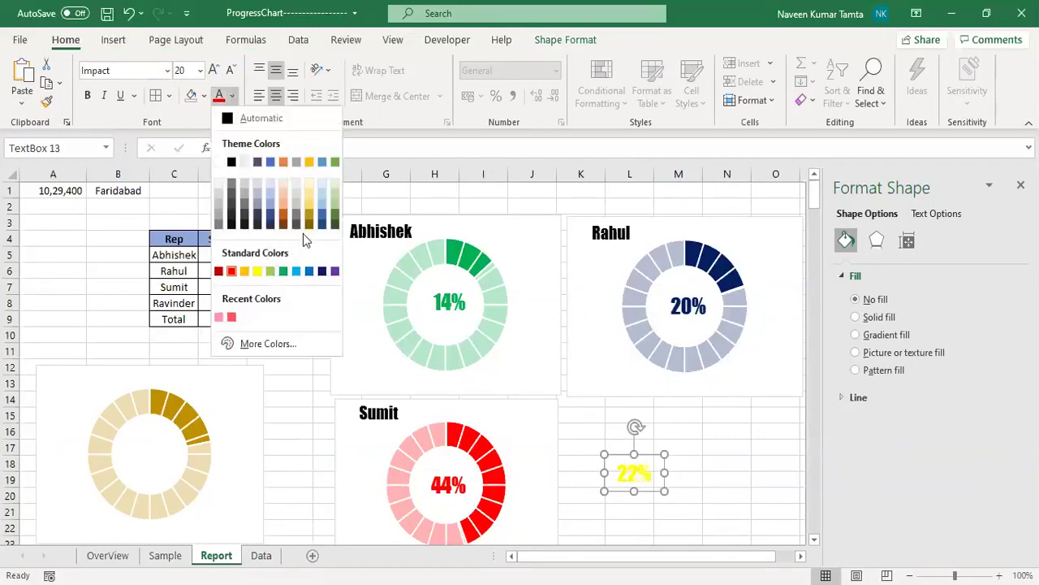
{"action": "left_click", "coordinate": [309, 216]}
{"action": "left_click_drag", "start_coordinate": [645, 457], "coordinate": [164, 438]}
- Copy the red chart's name label to the blank area beside that chart and link the copy to cell C8
{"action": "left_click", "coordinate": [375, 414]}
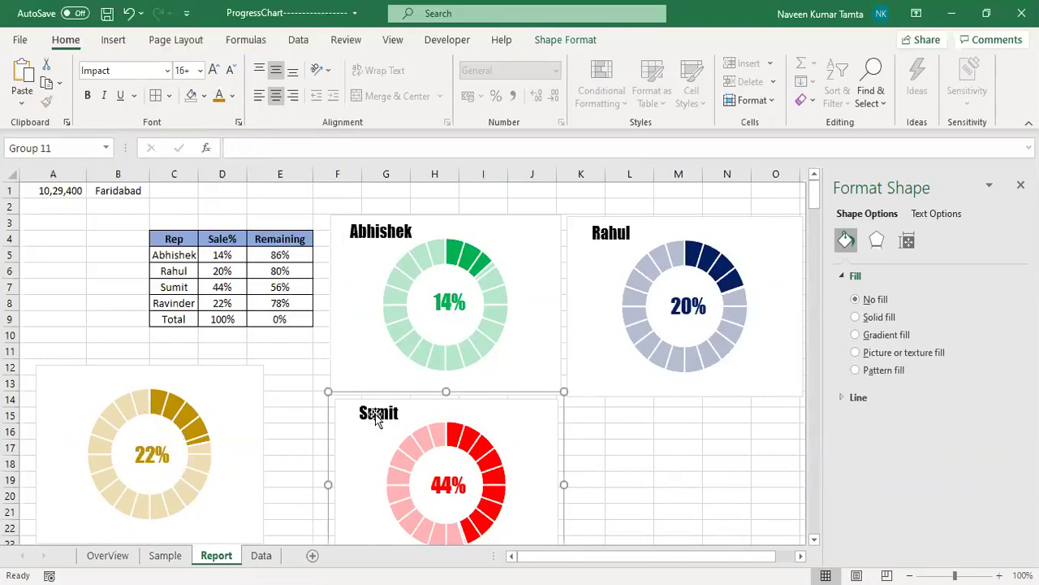
{"action": "left_click", "coordinate": [376, 414]}
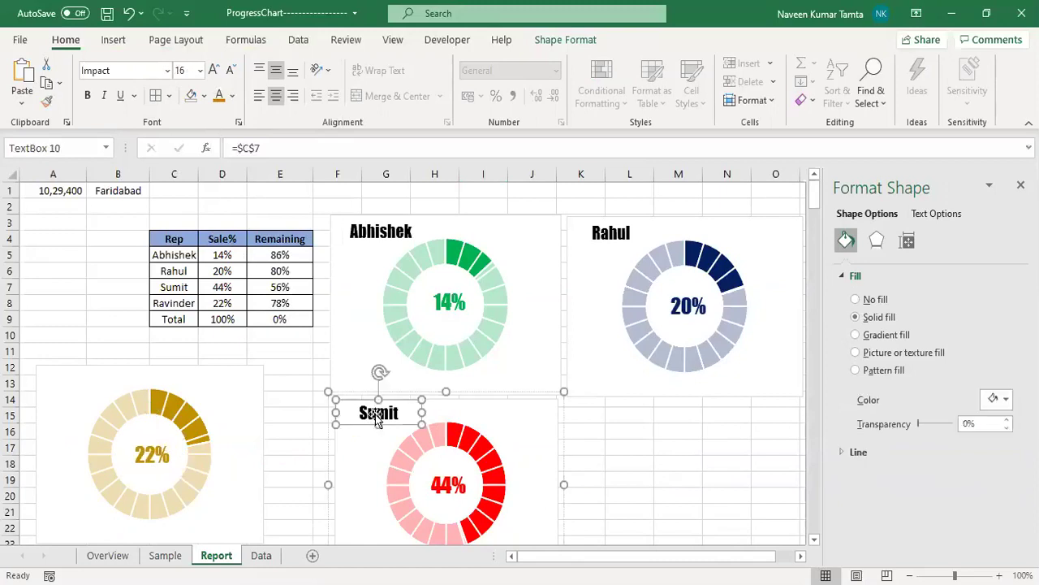
{"action": "left_click", "coordinate": [644, 460]}
{"action": "key", "text": "ctrl+v"}
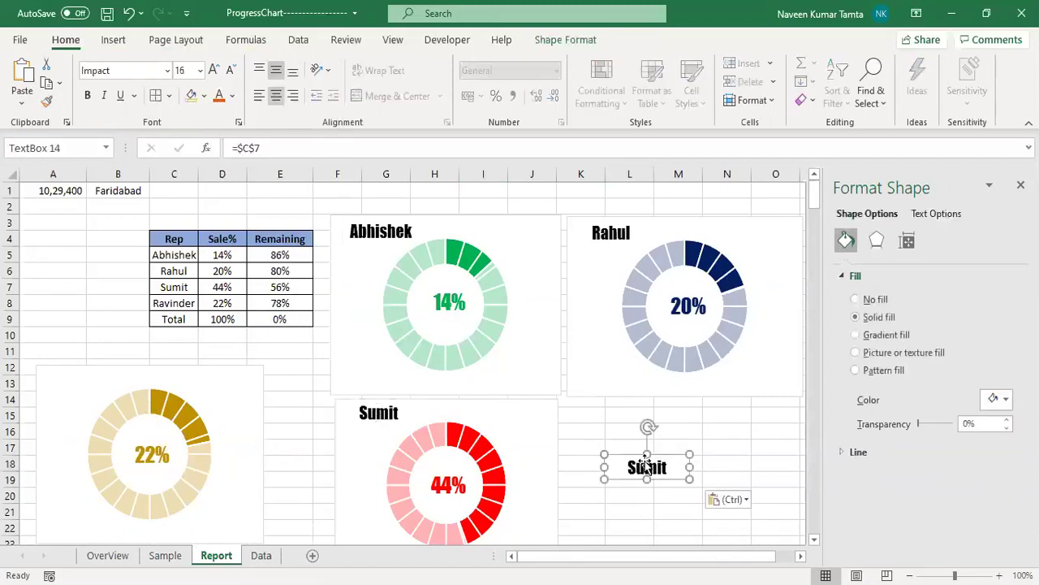
{"action": "left_click", "coordinate": [281, 152]}
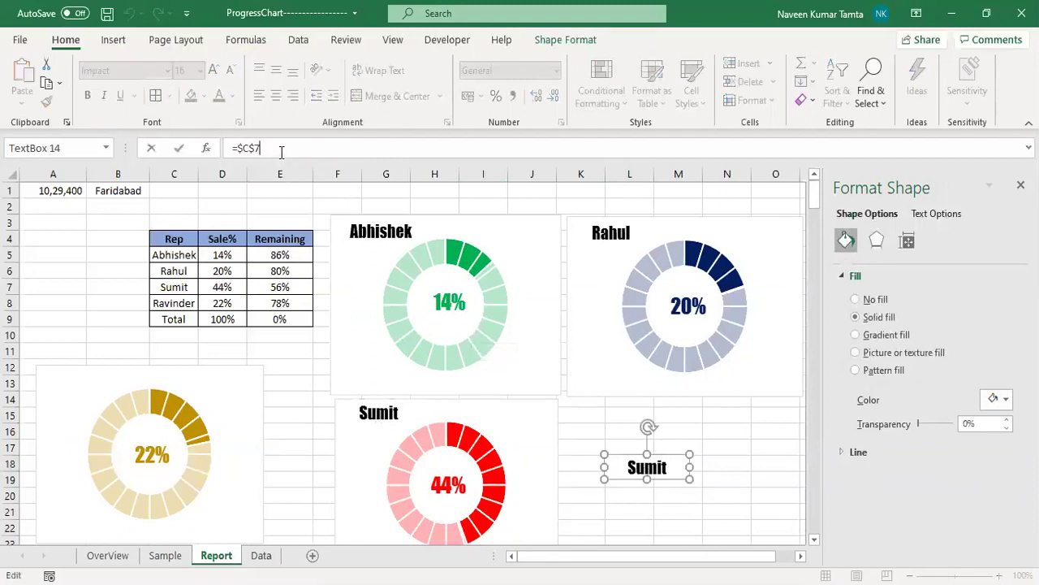
{"action": "type", "text": "8"}
{"action": "key", "text": "Return"}
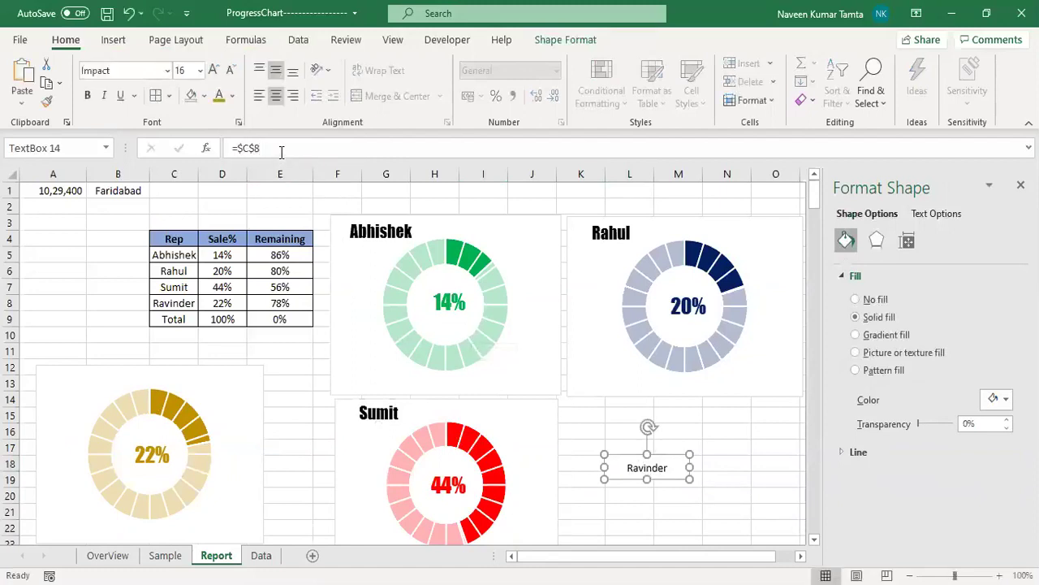
- Apply the red chart's name label formatting to the C8 label and place it in the gold chart's upper-left corner
{"action": "left_click", "coordinate": [370, 413]}
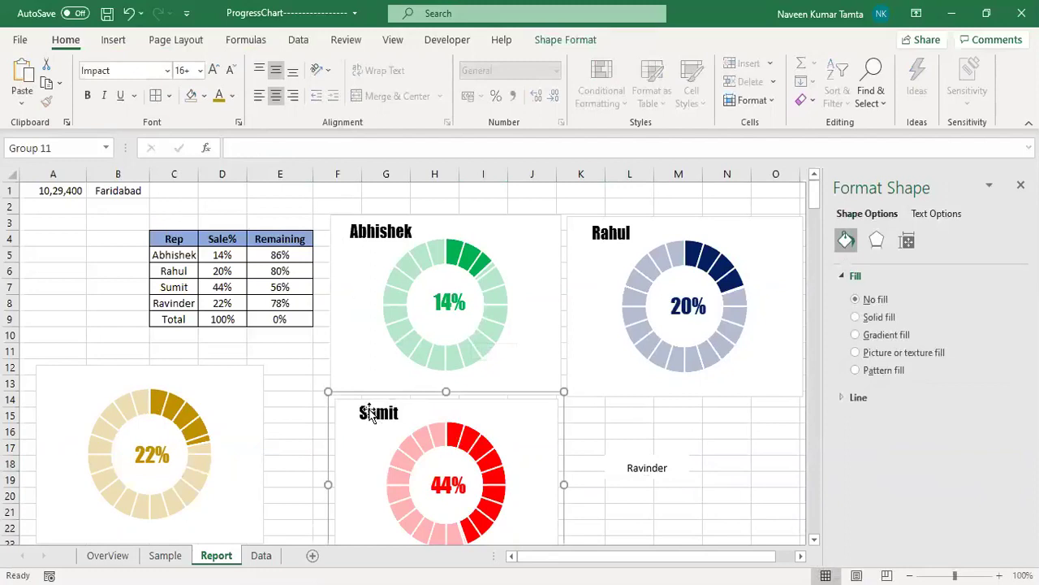
{"action": "left_click", "coordinate": [370, 413]}
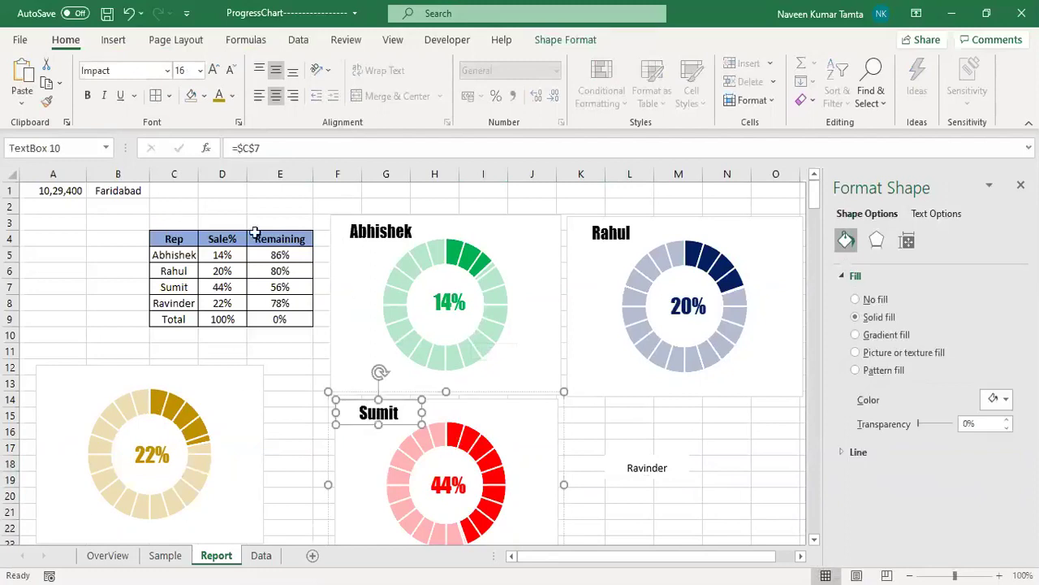
{"action": "left_click", "coordinate": [46, 102]}
{"action": "left_click", "coordinate": [648, 466]}
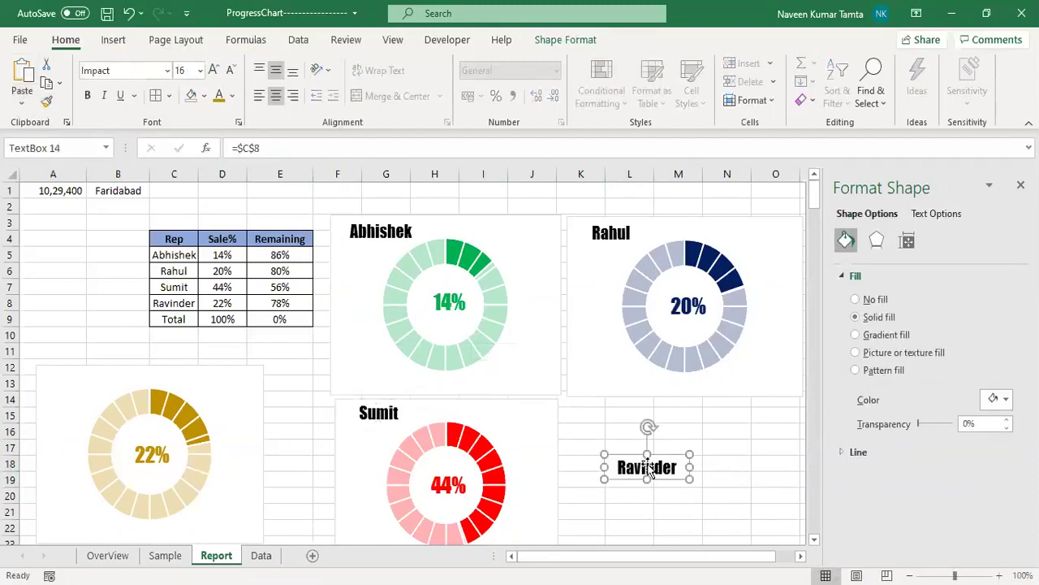
{"action": "left_click_drag", "start_coordinate": [669, 455], "coordinate": [102, 365]}
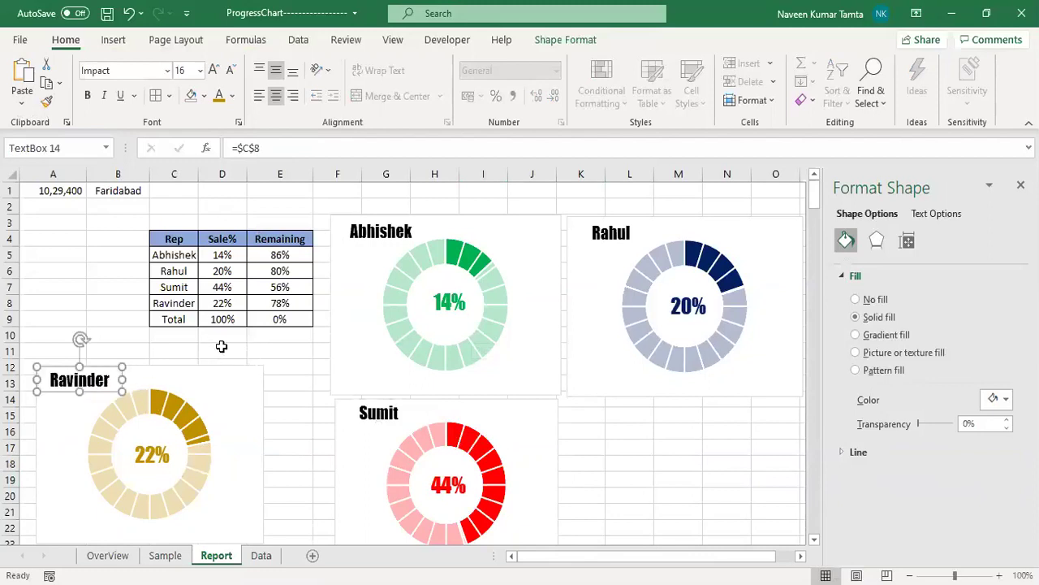
- Group the gold chart with its name label and percentage label
{"action": "left_click", "coordinate": [222, 346]}
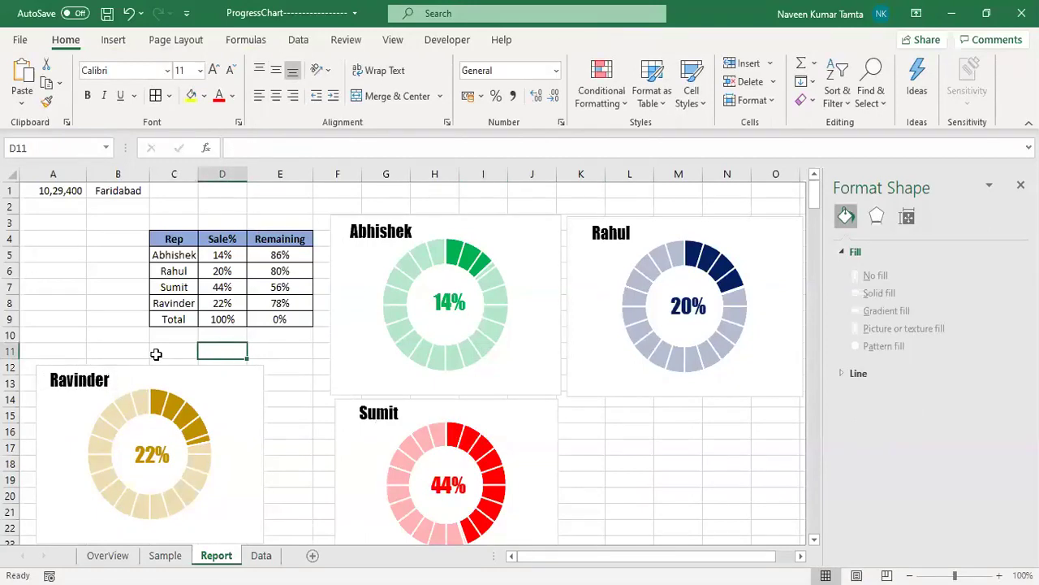
{"action": "left_click", "coordinate": [87, 389]}
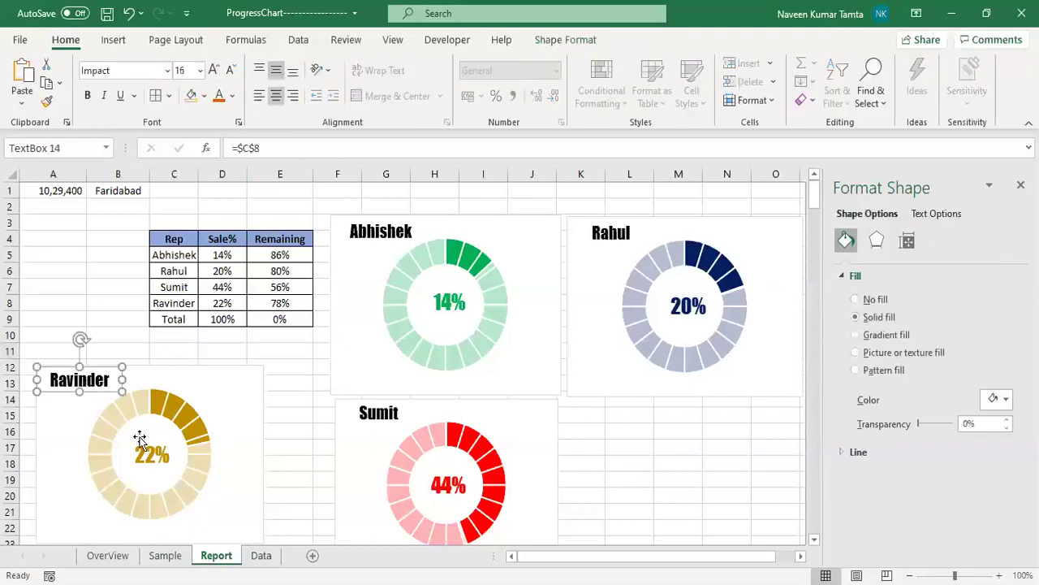
{"action": "left_click", "coordinate": [147, 457], "text": "ctrl"}
{"action": "left_click", "coordinate": [248, 380], "text": "ctrl"}
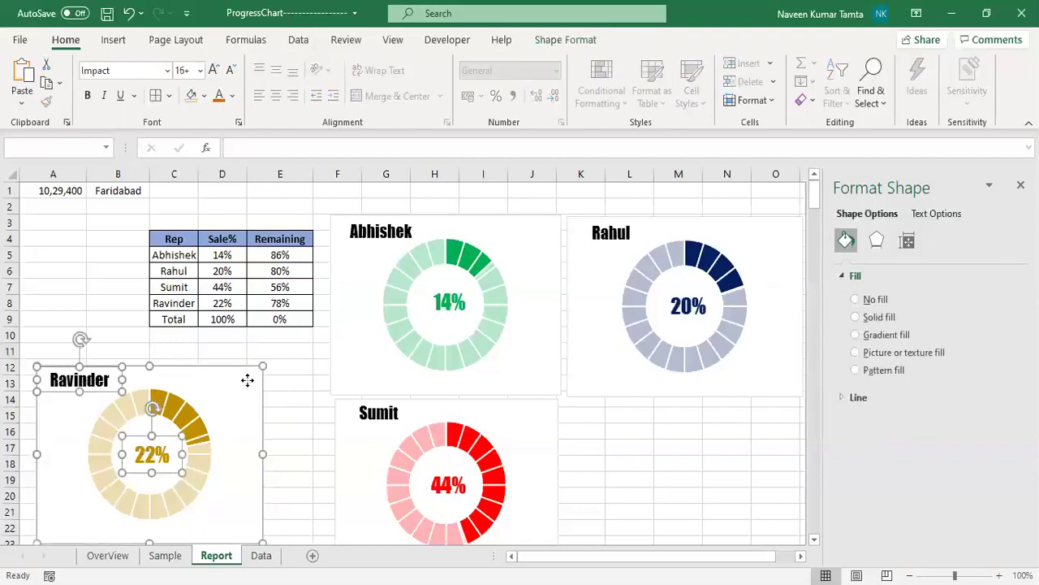
{"action": "left_click", "coordinate": [592, 39]}
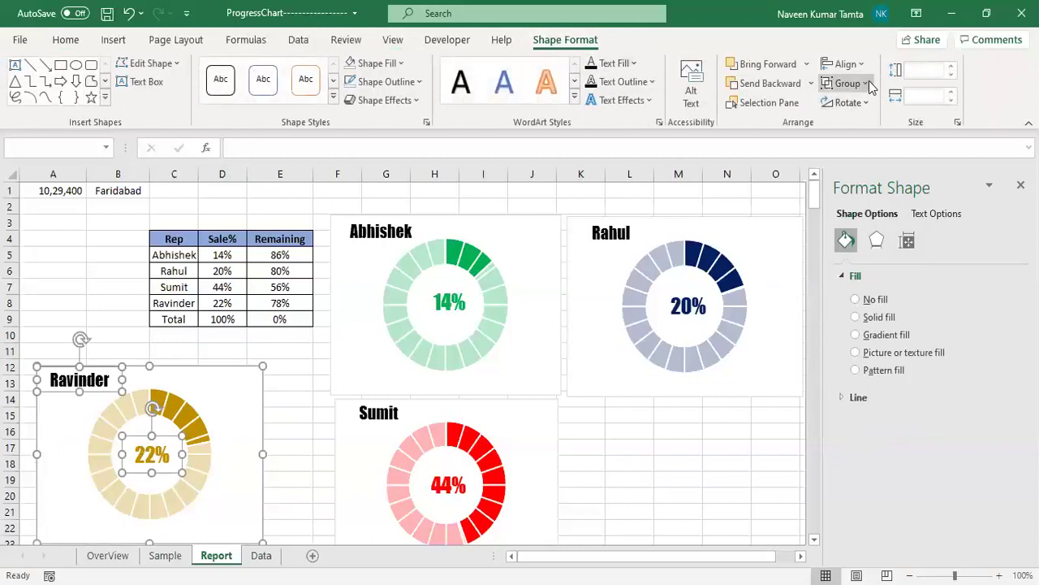
{"action": "left_click", "coordinate": [869, 81]}
{"action": "left_click", "coordinate": [851, 103]}
{"action": "left_click", "coordinate": [757, 452]}
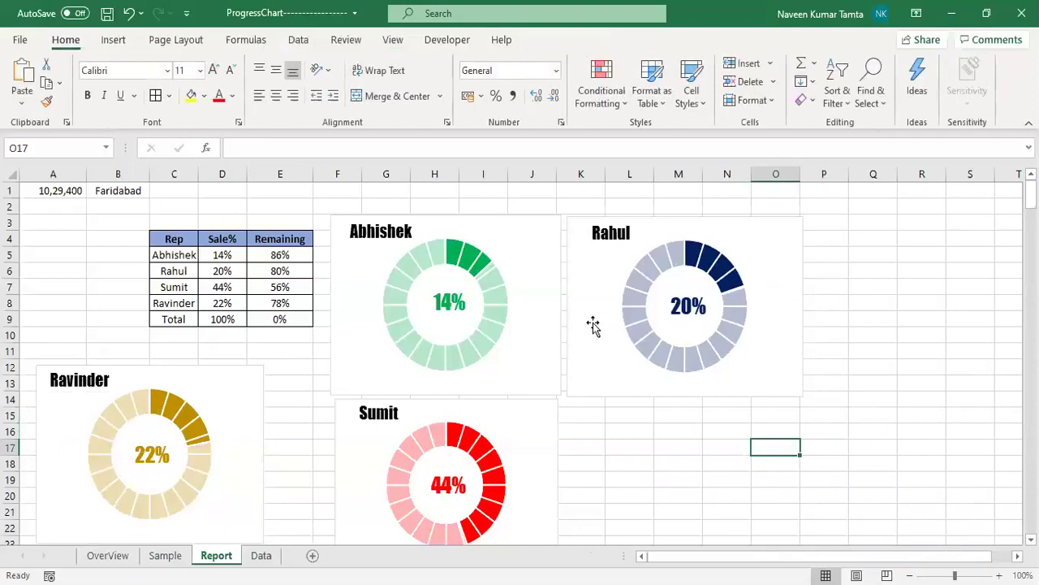
- Move the green chart group over the data table and nudge the navy chart slightly down and to the right
{"action": "left_click_drag", "start_coordinate": [535, 223], "coordinate": [336, 219]}
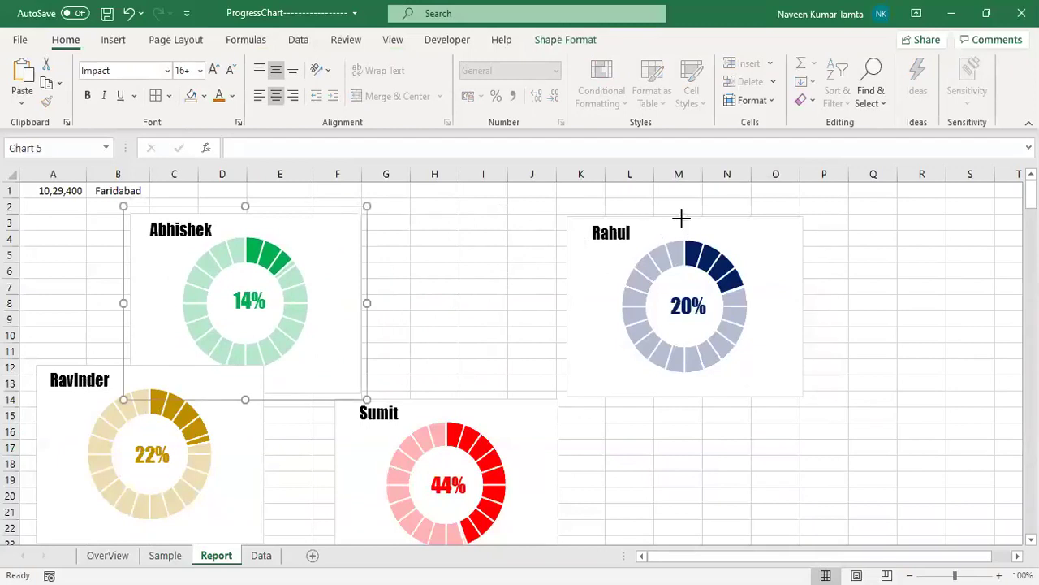
{"action": "left_click_drag", "start_coordinate": [682, 222], "coordinate": [556, 223]}
{"action": "left_click", "coordinate": [612, 215]}
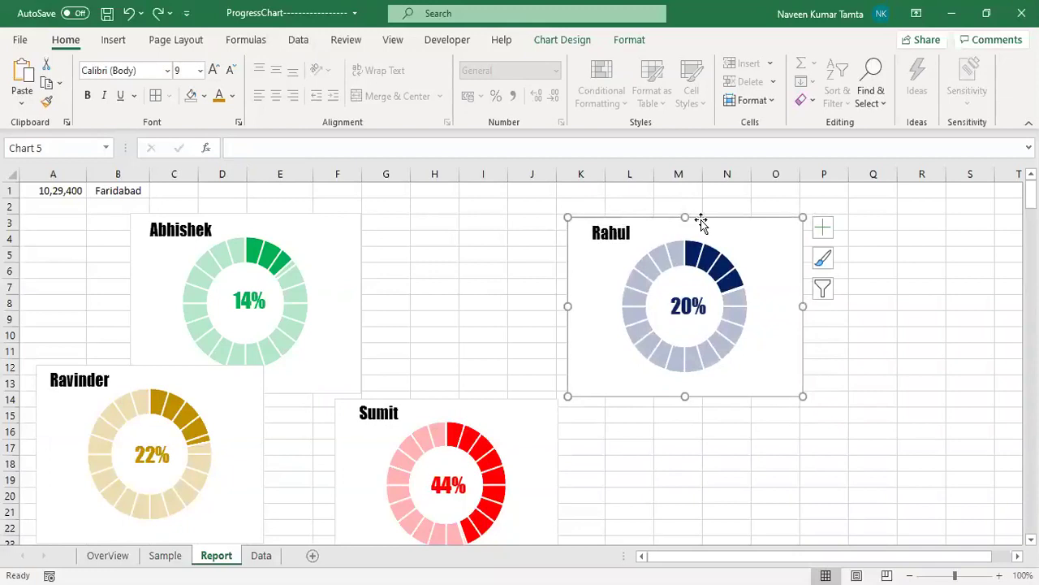
{"action": "left_click_drag", "start_coordinate": [674, 223], "coordinate": [704, 220]}
{"action": "left_click", "coordinate": [852, 284]}
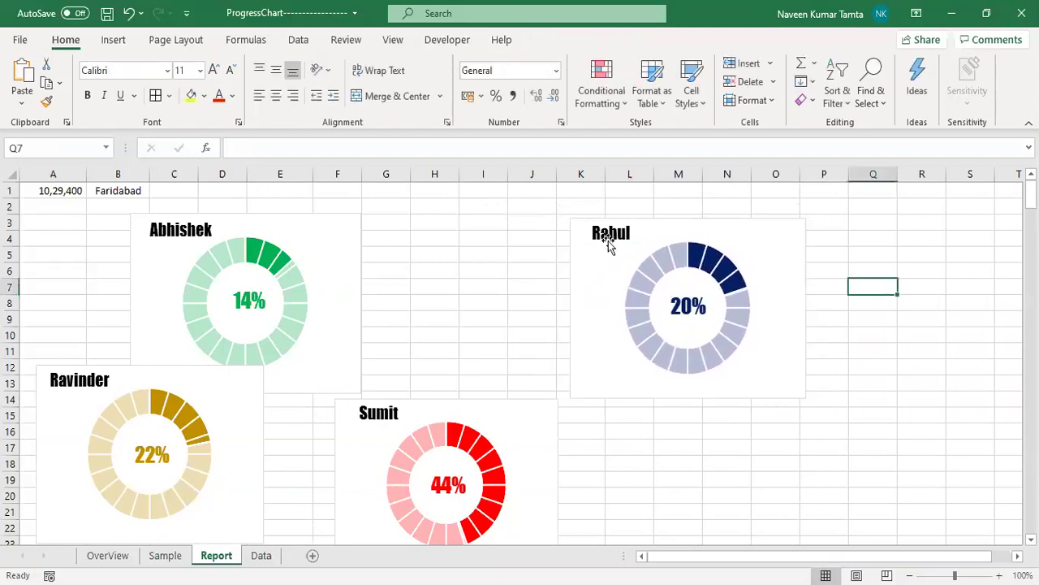
- Nudge the navy chart's name label slightly so it lines up with the chart's upper-left corner
{"action": "left_click", "coordinate": [609, 234]}
{"action": "left_click_drag", "start_coordinate": [609, 235], "coordinate": [607, 235]}
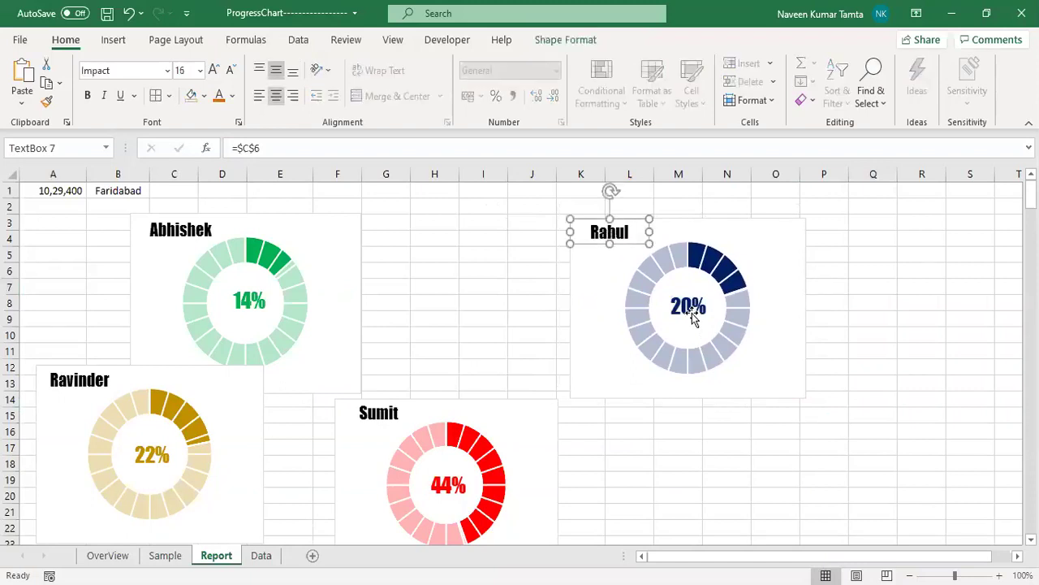
{"action": "left_click", "coordinate": [693, 317]}
{"action": "left_click", "coordinate": [910, 308]}
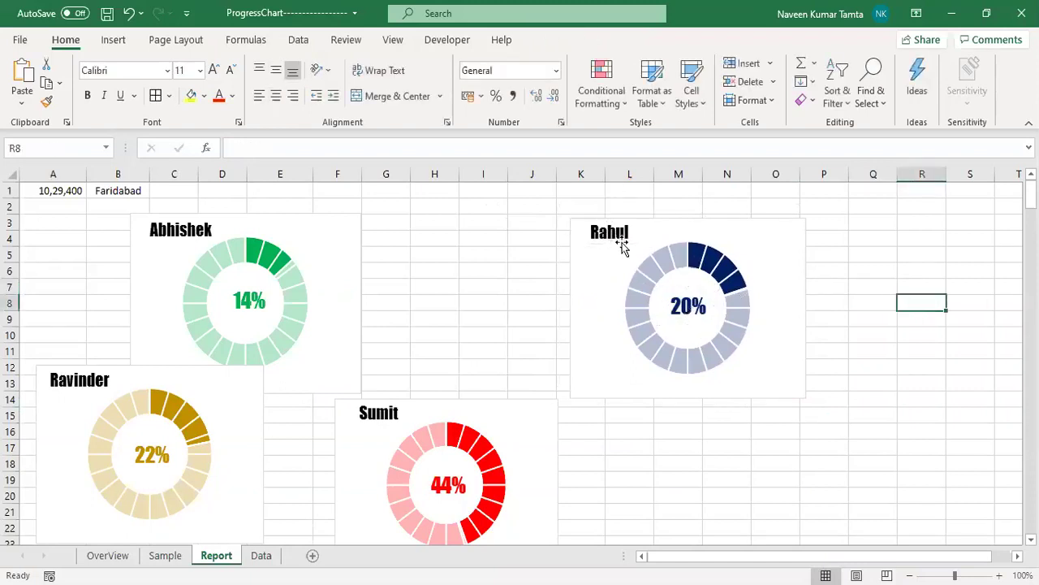
- Group the navy chart with its name label and percentage label
{"action": "left_click", "coordinate": [619, 234]}
{"action": "left_click", "coordinate": [700, 305], "text": "shift"}
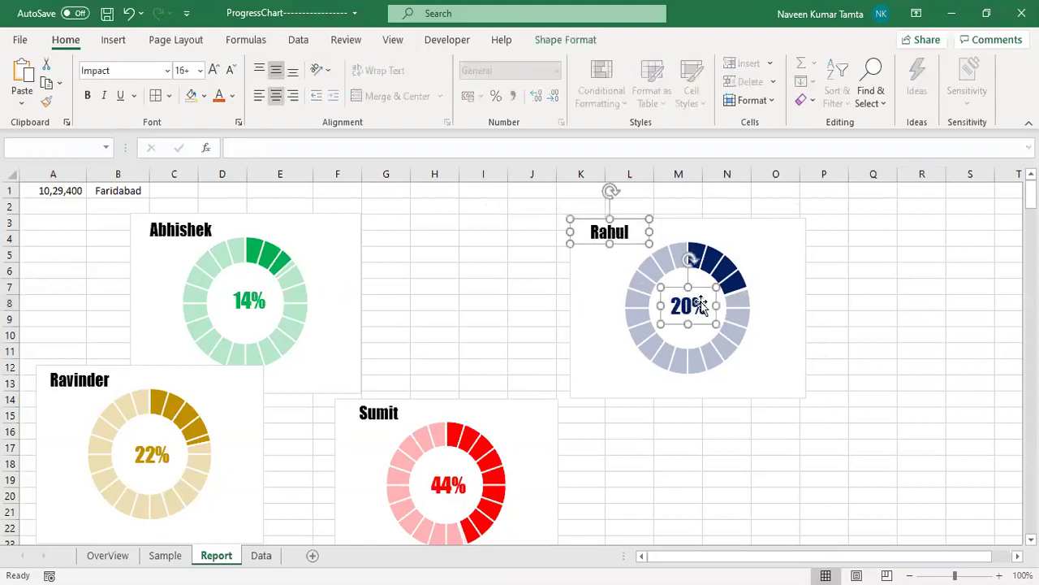
{"action": "left_click", "coordinate": [784, 247], "text": "shift"}
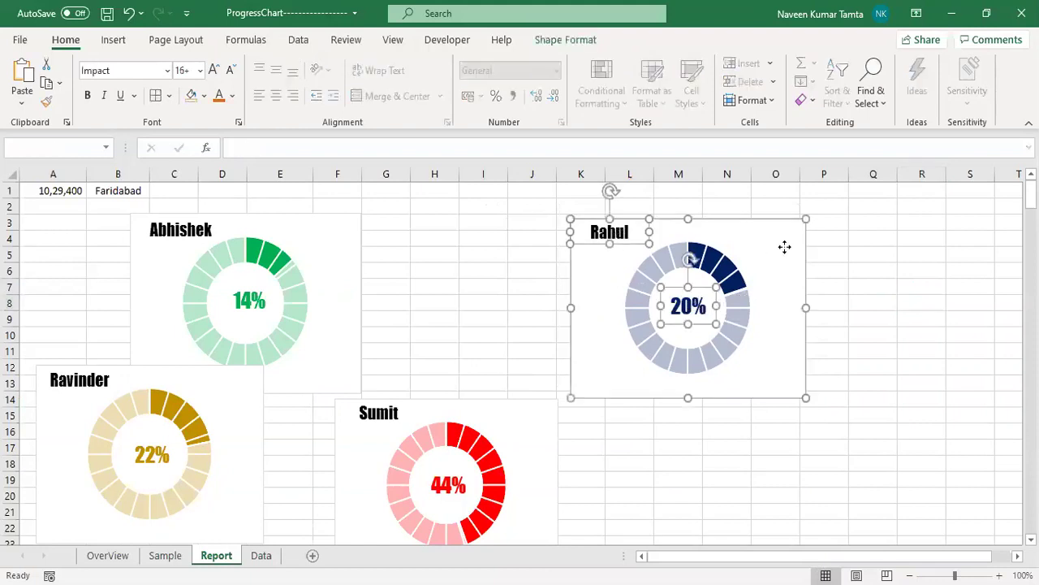
{"action": "left_click", "coordinate": [568, 40]}
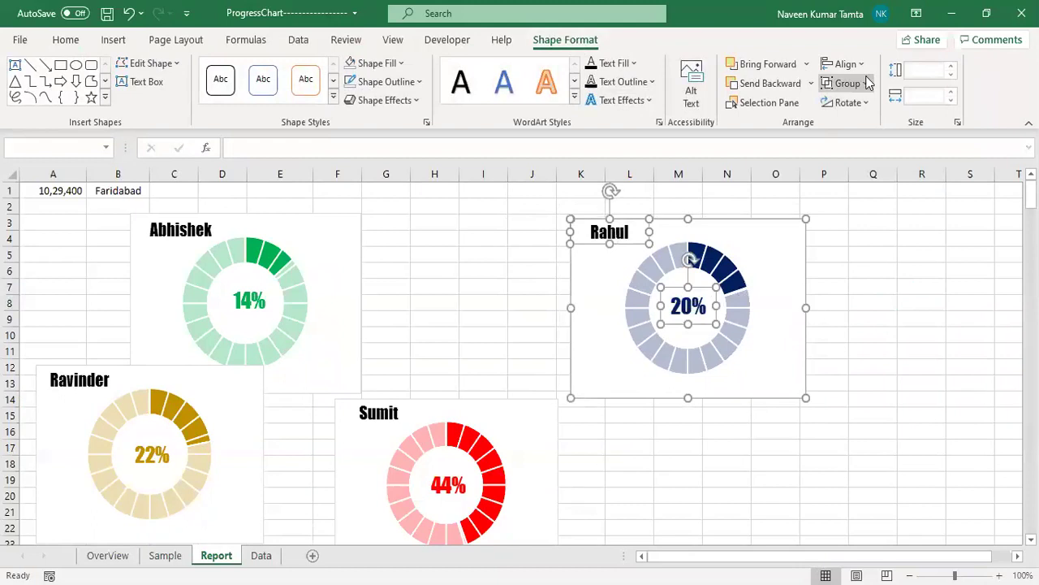
{"action": "left_click", "coordinate": [867, 81]}
{"action": "left_click", "coordinate": [850, 105]}
{"action": "left_click", "coordinate": [867, 248]}
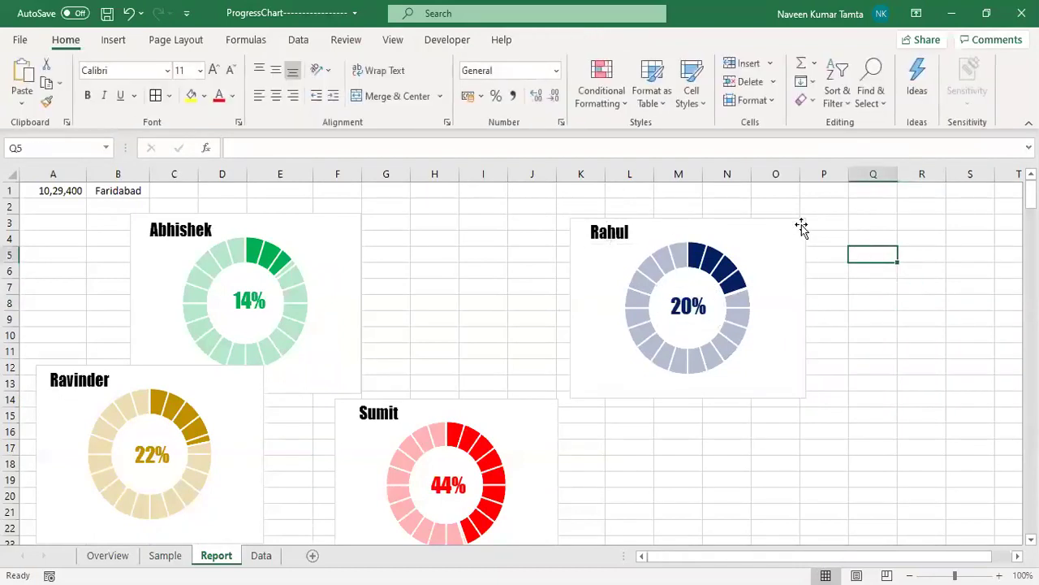
- Arrange the navy, gold and red chart groups side by side in one row after the green chart group
{"action": "left_click_drag", "start_coordinate": [797, 218], "coordinate": [590, 214]}
{"action": "left_click", "coordinate": [814, 277]}
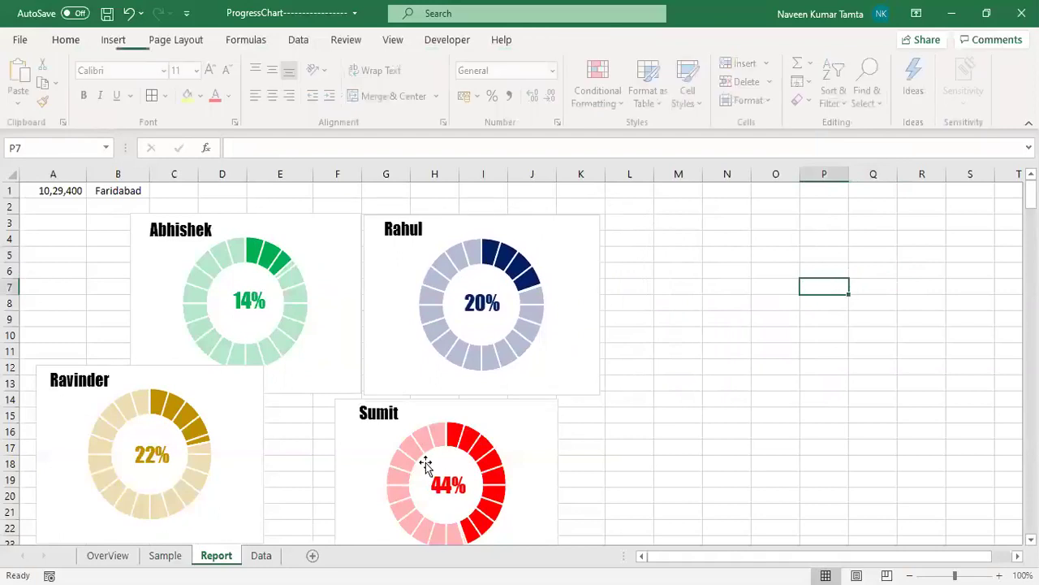
{"action": "left_click_drag", "start_coordinate": [231, 372], "coordinate": [796, 222]}
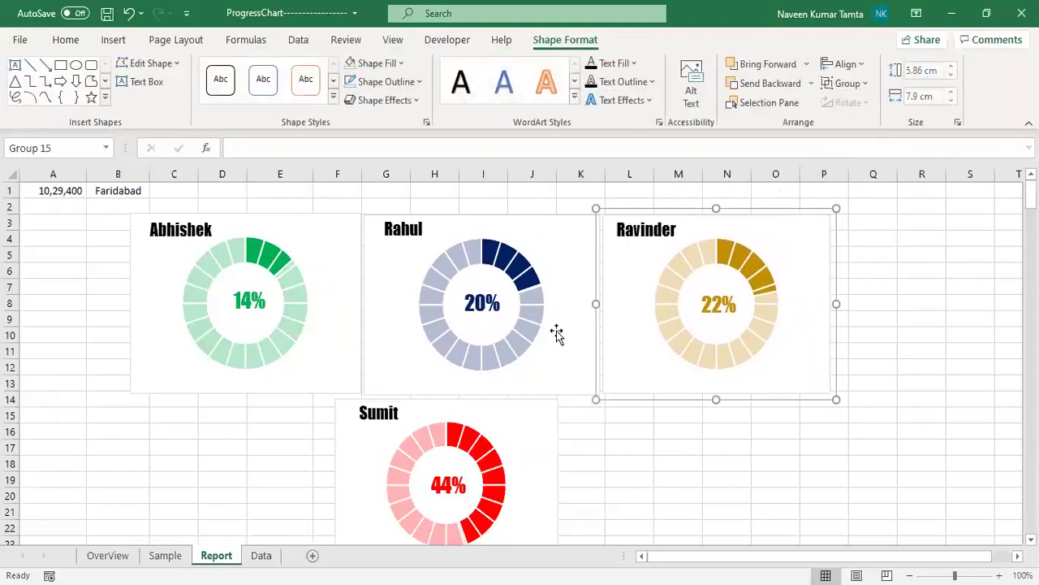
{"action": "left_click_drag", "start_coordinate": [485, 403], "coordinate": [917, 220]}
{"action": "left_click", "coordinate": [808, 461]}
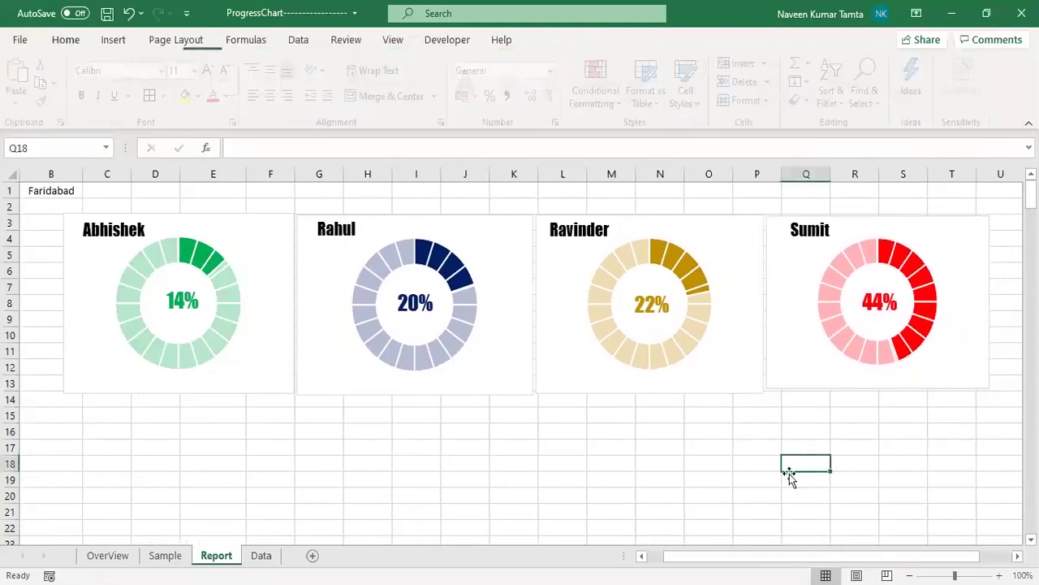
{"action": "scroll", "coordinate": [525, 355], "scroll_direction": "left", "scroll_amount": 1}
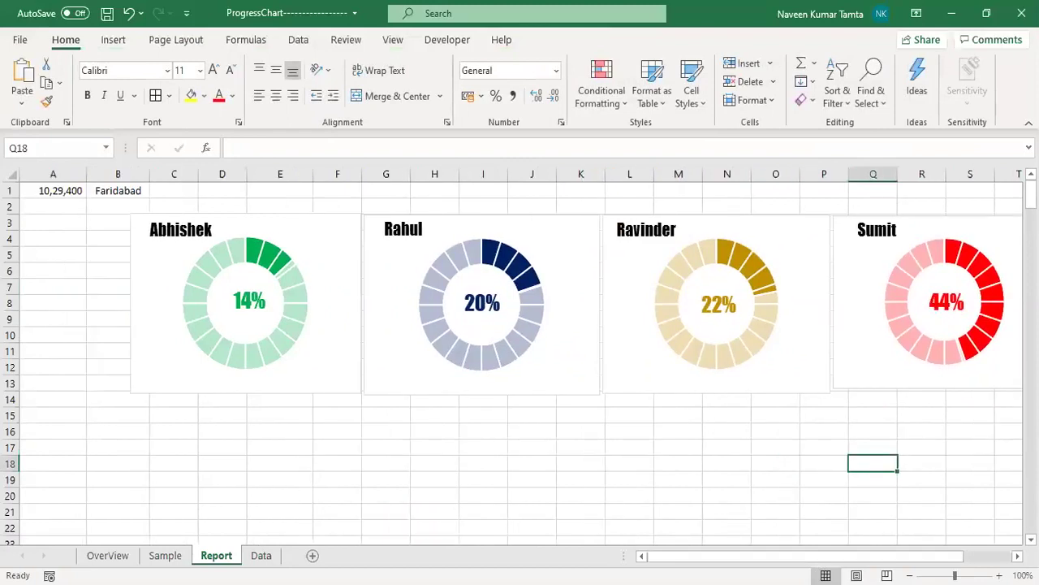
- Hide the A1 total and the city list in A28:A33 using a white font, no fill and no borders
{"action": "left_click", "coordinate": [74, 192]}
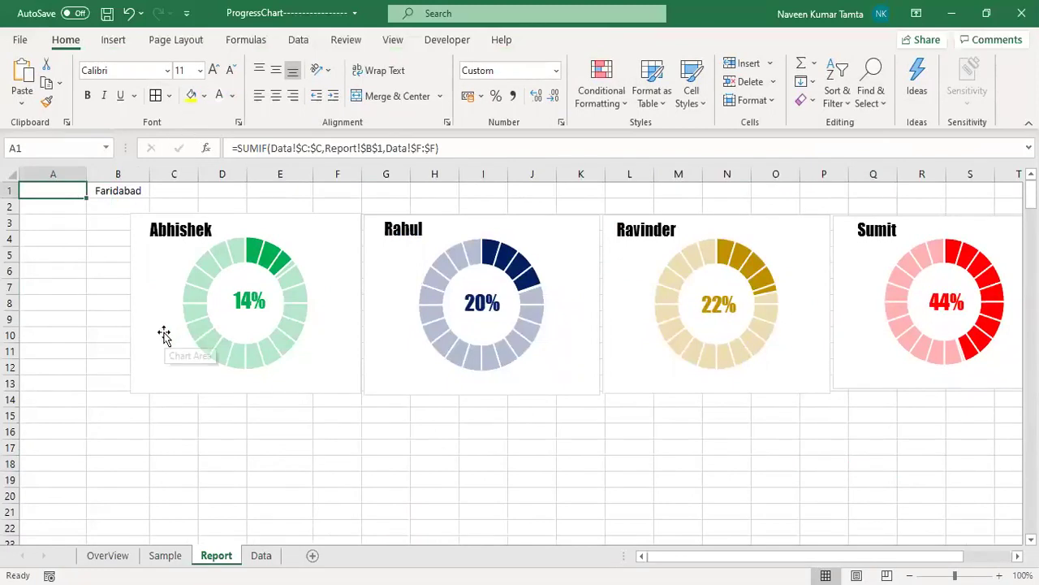
{"action": "key", "text": "ctrl+Down"}
{"action": "key", "text": "ctrl+shift+Down"}
{"action": "left_click", "coordinate": [220, 99]}
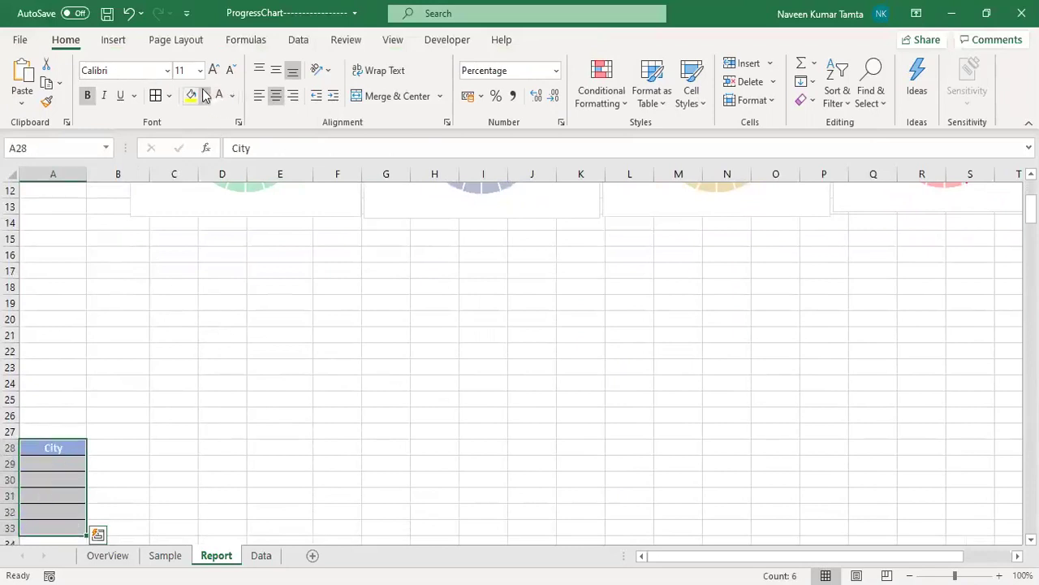
{"action": "left_click", "coordinate": [206, 96]}
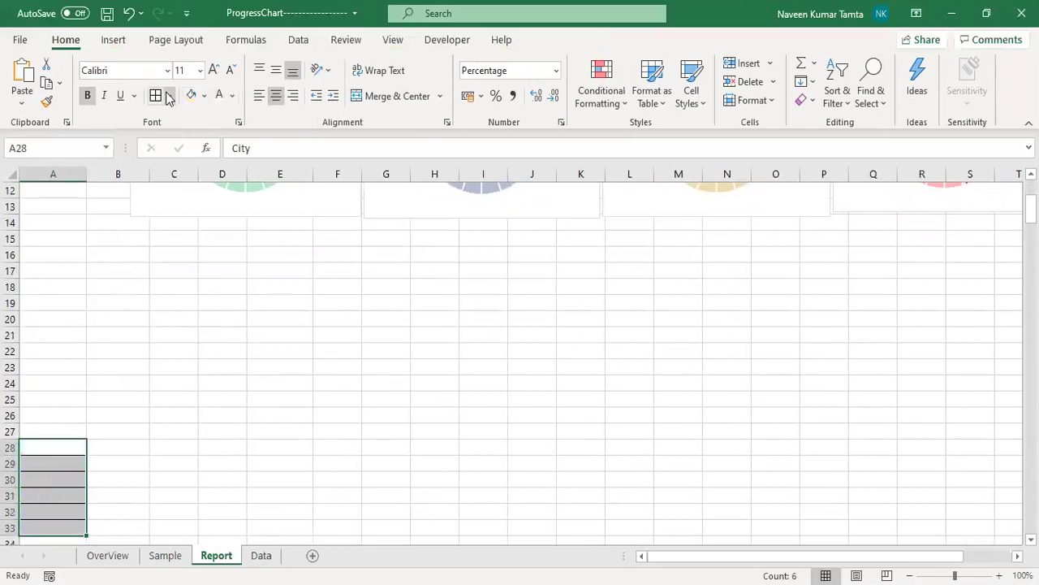
{"action": "left_click", "coordinate": [169, 95]}
{"action": "left_click", "coordinate": [165, 234]}
- Shrink column A to a very narrow sliver
{"action": "left_click_drag", "start_coordinate": [85, 177], "coordinate": [21, 186]}
{"action": "left_click", "coordinate": [74, 283]}
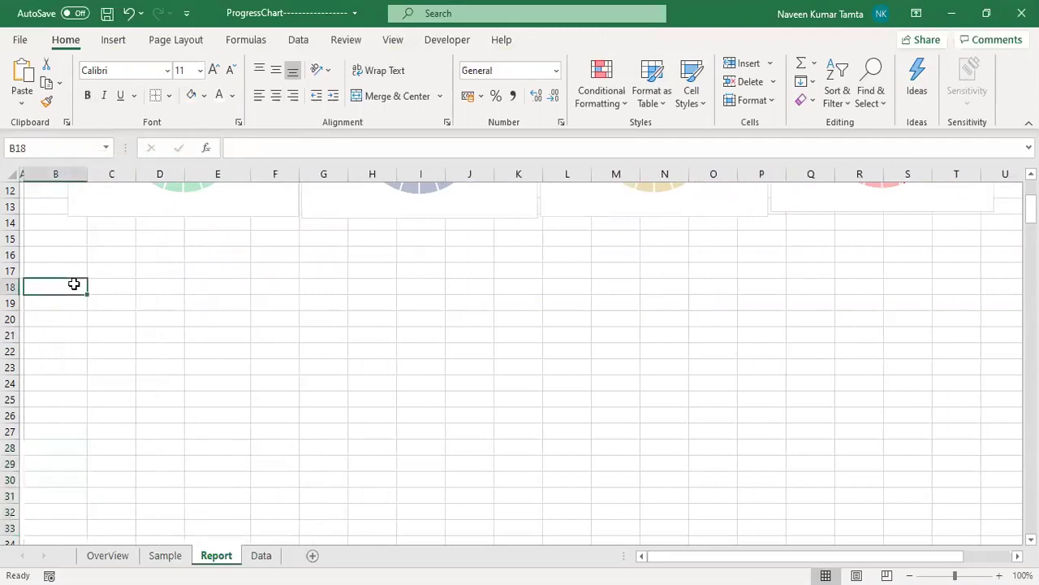
{"action": "key", "text": "ctrl+Down"}
{"action": "key", "text": "ctrl+Up"}
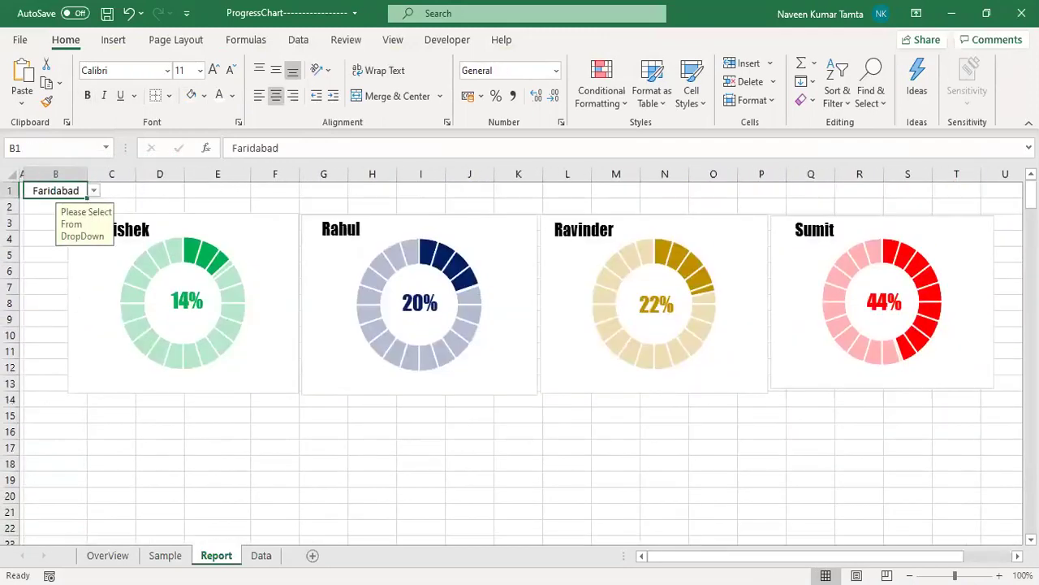
{"action": "left_click", "coordinate": [536, 527]}
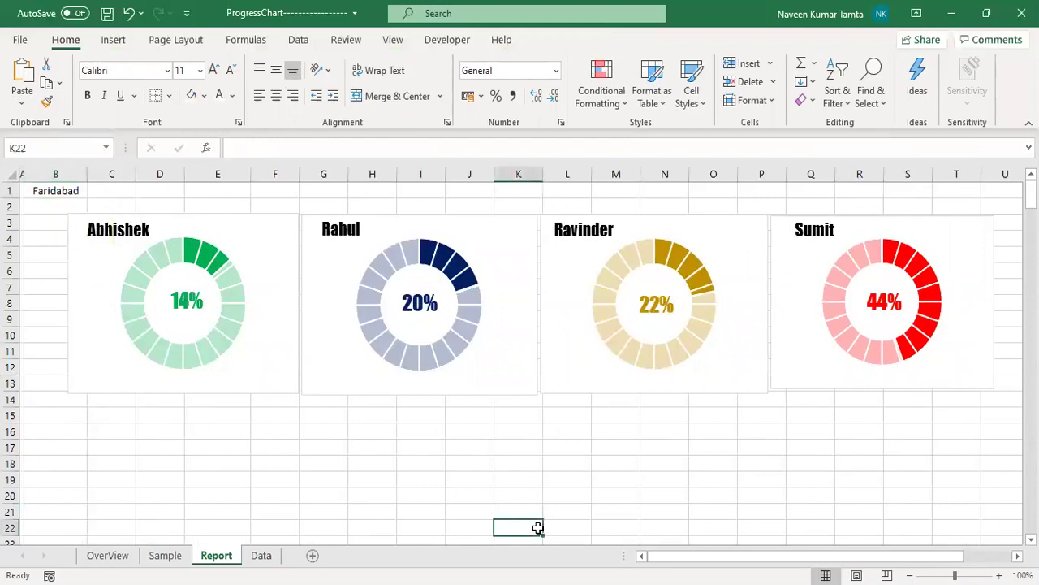
- Format the city cell B1 at font size 20, autofit column B to it, and make the column bold
{"action": "left_click", "coordinate": [49, 192]}
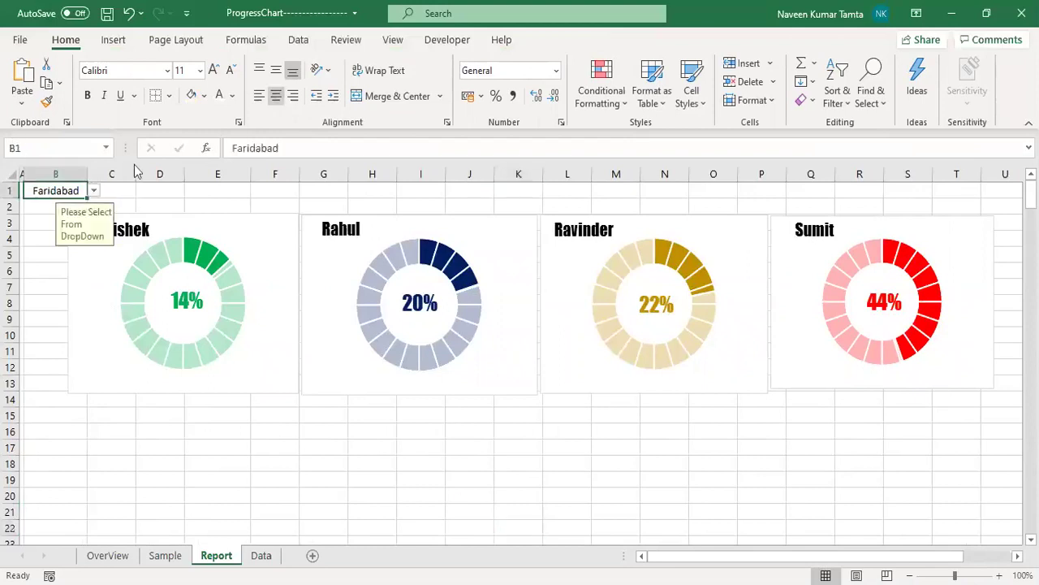
{"action": "left_click", "coordinate": [214, 72]}
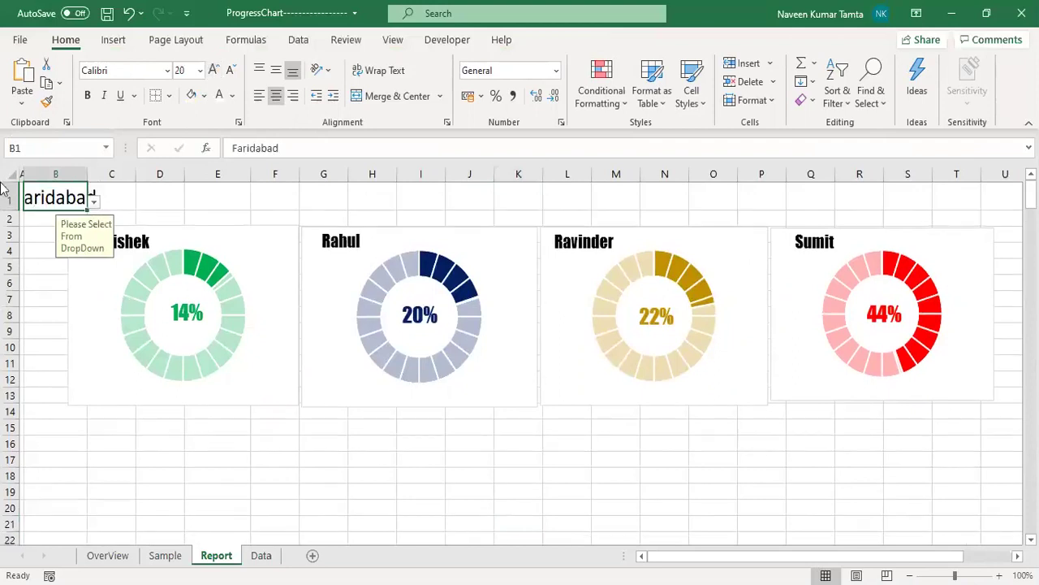
{"action": "double_click", "coordinate": [87, 175]}
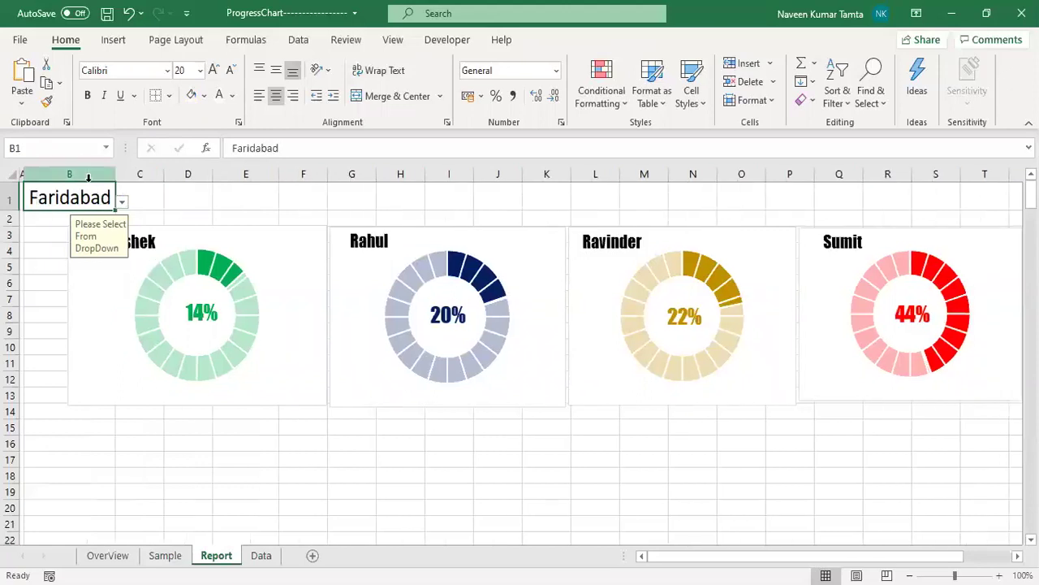
{"action": "left_click", "coordinate": [88, 176]}
{"action": "key", "text": "ctrl+b"}
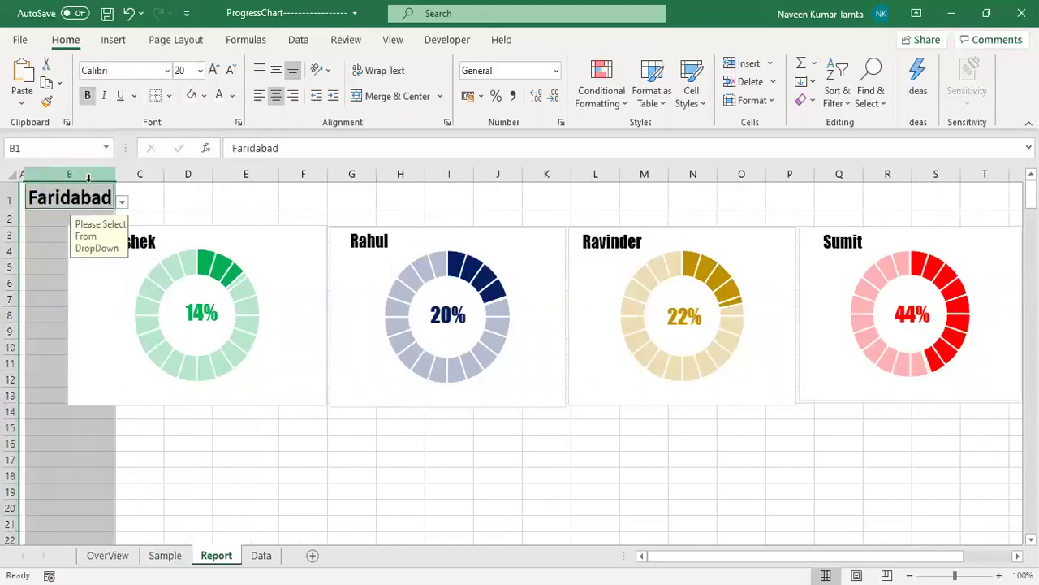
{"action": "key", "text": "Down"}
{"action": "key", "text": "Down"}
{"action": "key", "text": "Down"}
{"action": "key", "text": "Down"}
{"action": "key", "text": "Up"}
{"action": "key", "text": "Up"}
{"action": "key", "text": "Up"}
{"action": "key", "text": "Up"}
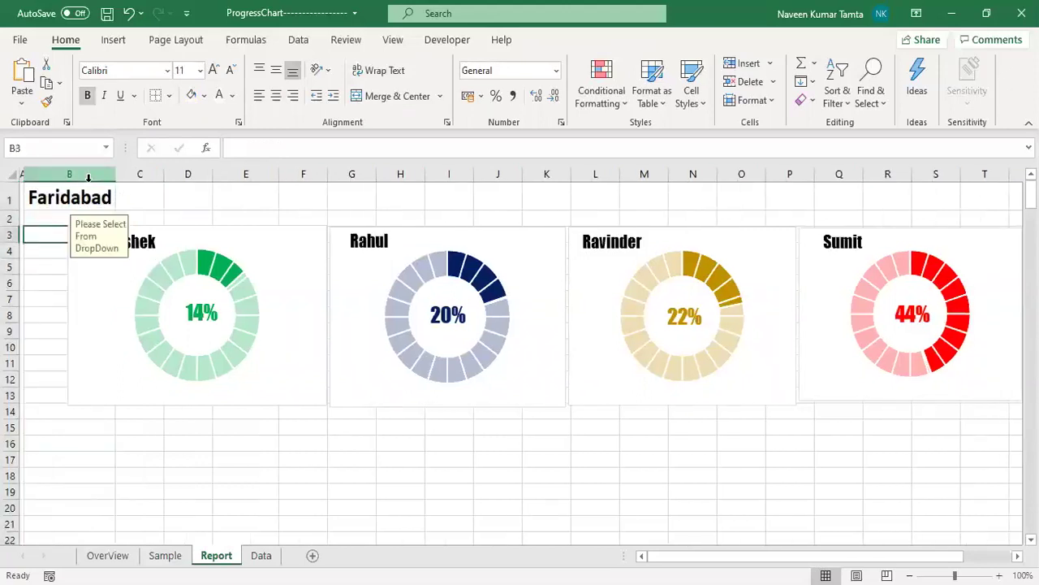
{"action": "key", "text": "Down"}
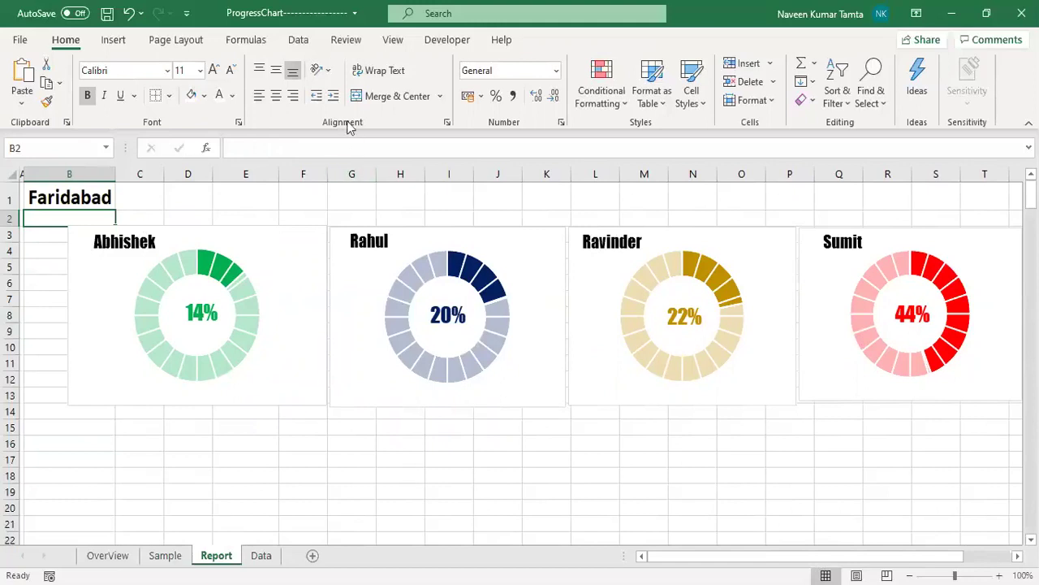
- Turn off the gridlines on the Report sheet
{"action": "left_click", "coordinate": [390, 39]}
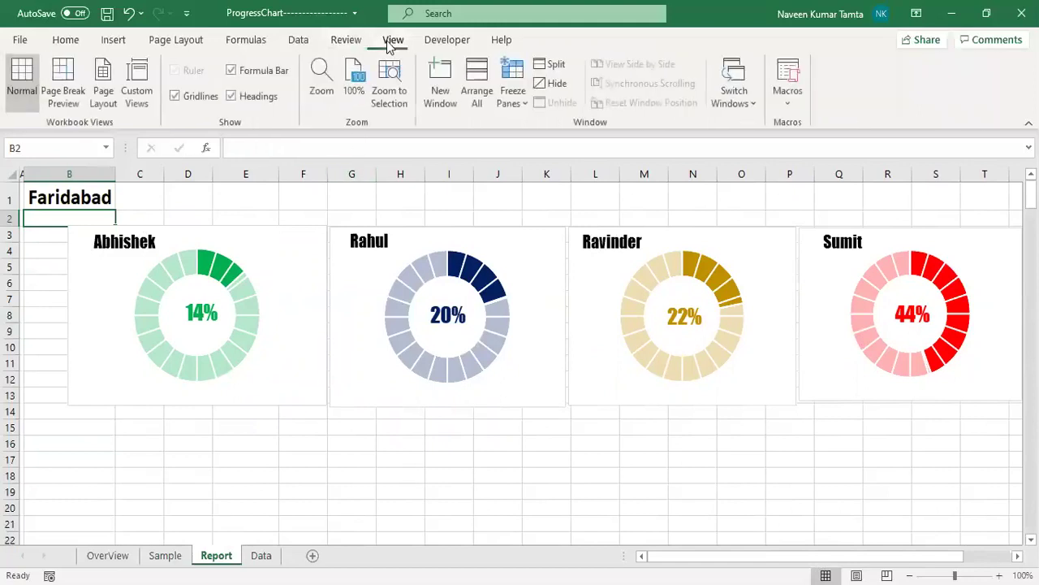
{"action": "left_click", "coordinate": [180, 98]}
{"action": "left_click", "coordinate": [420, 475]}
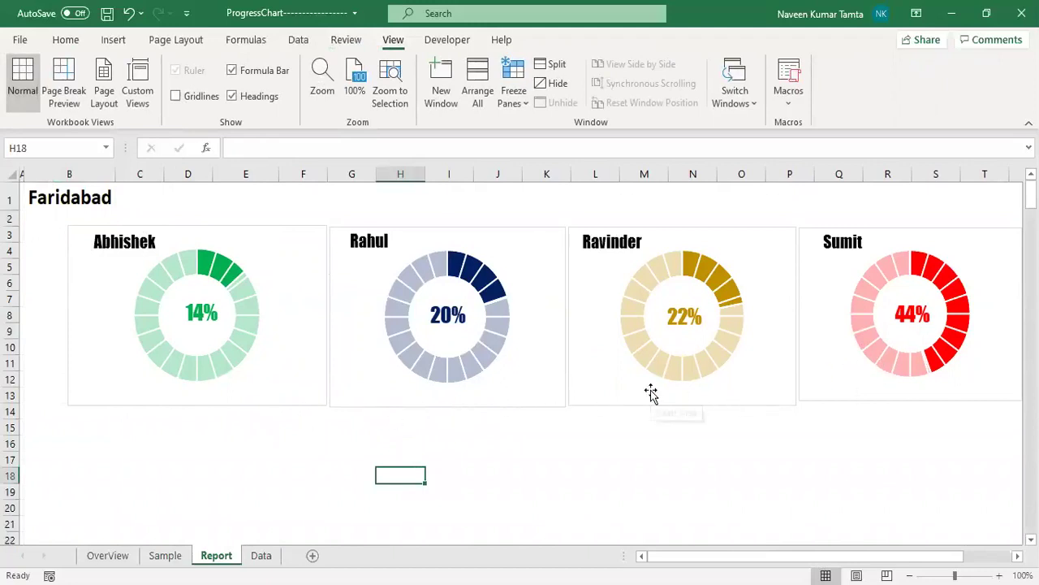
- Select all four chart groups together for alignment
{"action": "left_click", "coordinate": [295, 236]}
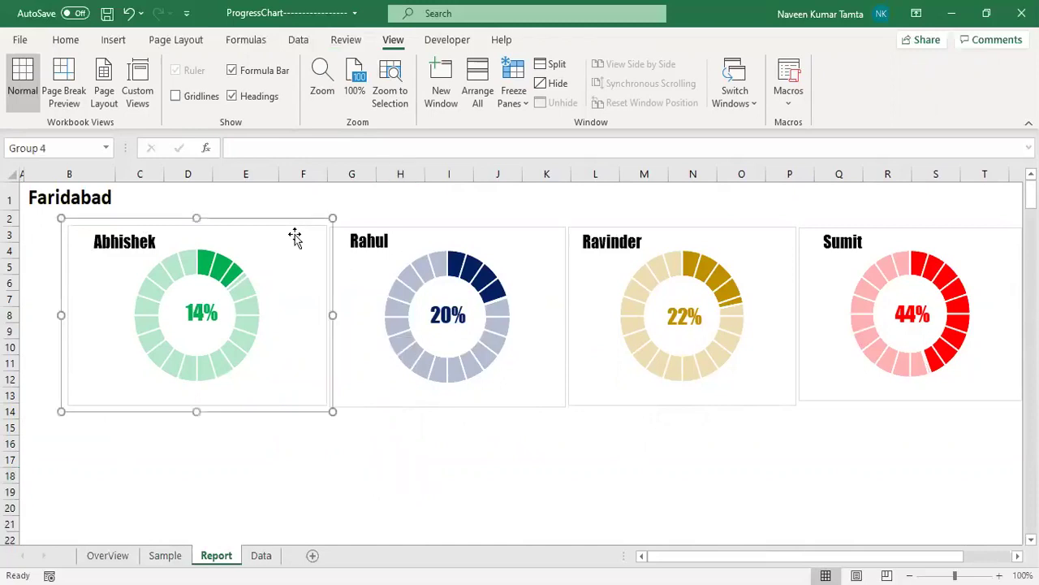
{"action": "left_click", "coordinate": [445, 231], "text": "ctrl"}
{"action": "left_click", "coordinate": [683, 235], "text": "ctrl"}
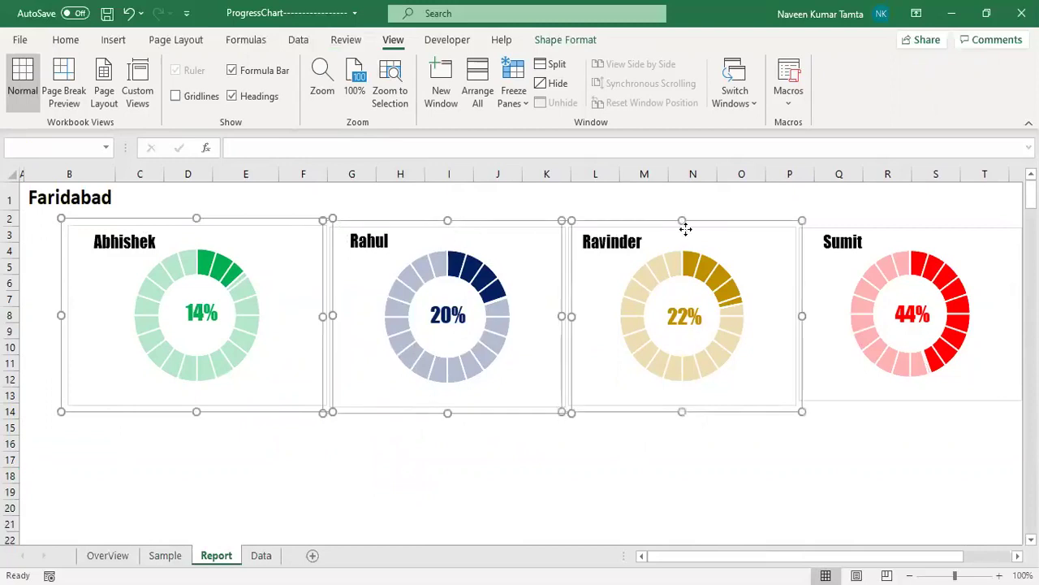
{"action": "left_click", "coordinate": [897, 234], "text": "ctrl"}
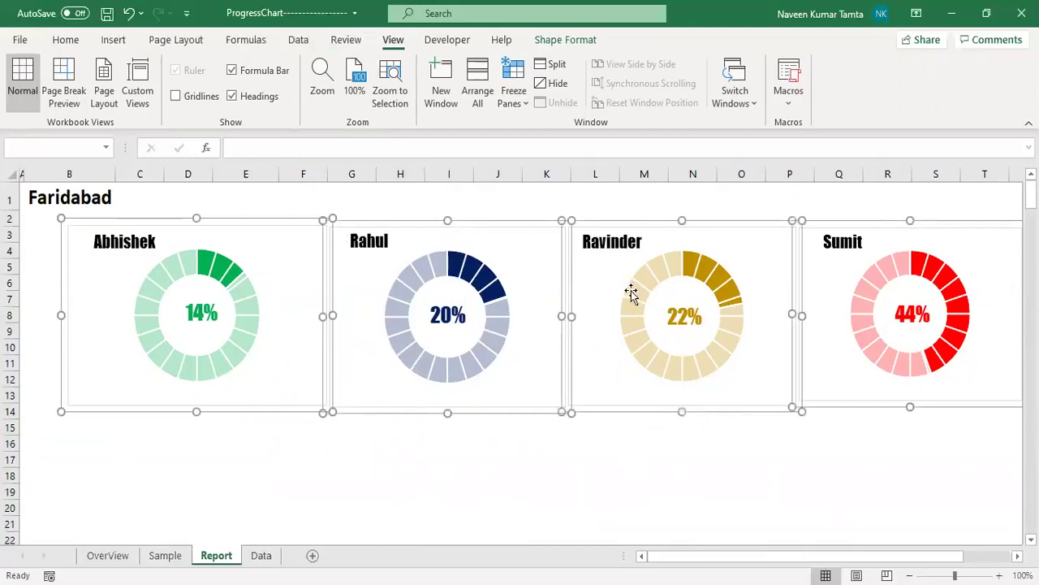
{"action": "left_click", "coordinate": [566, 44]}
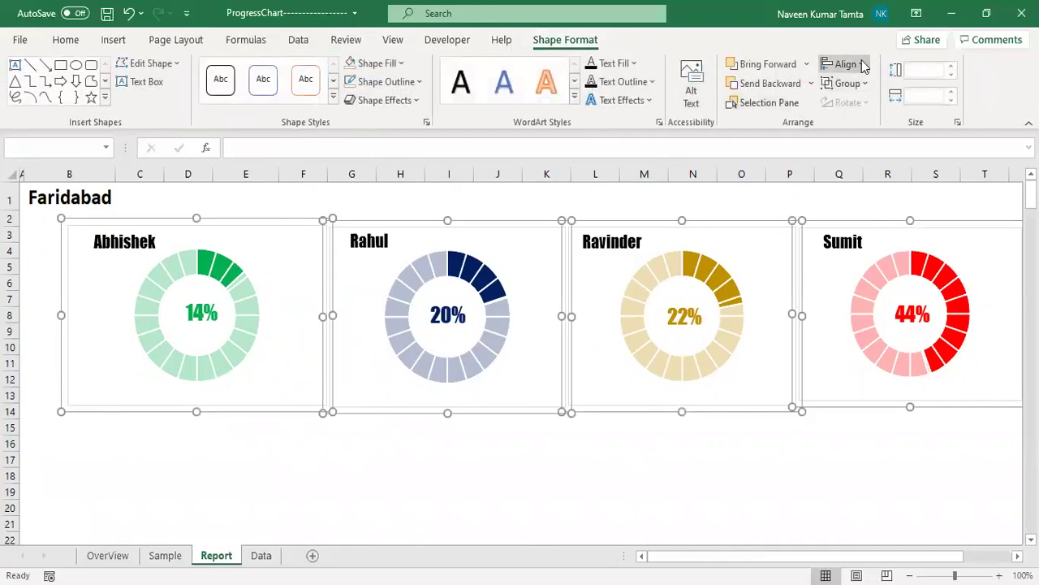
- Try Align Center on the four selected chart groups and undo it
{"action": "left_click", "coordinate": [863, 67]}
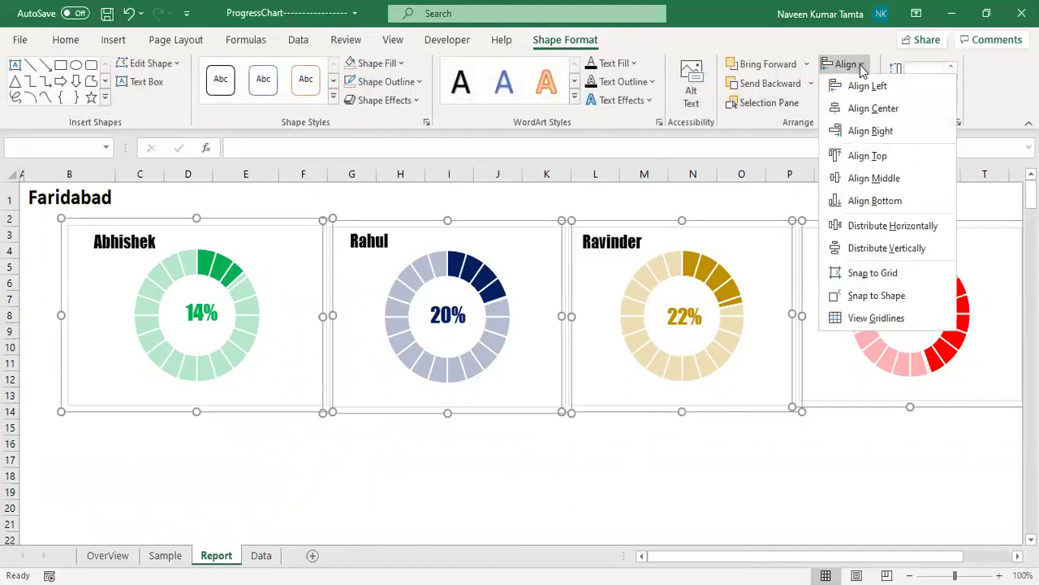
{"action": "left_click", "coordinate": [869, 109]}
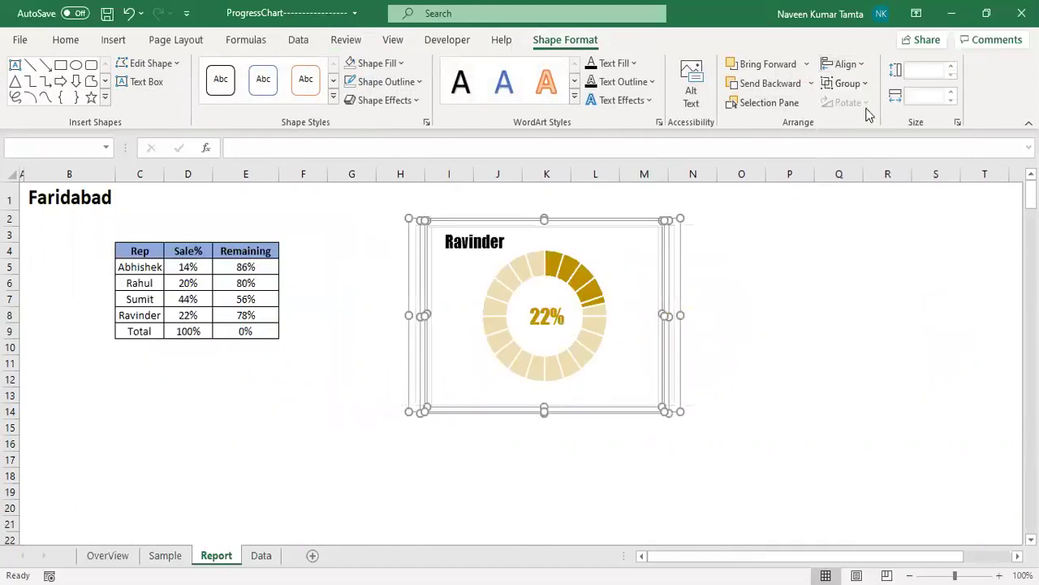
{"action": "key", "text": "ctrl+z"}
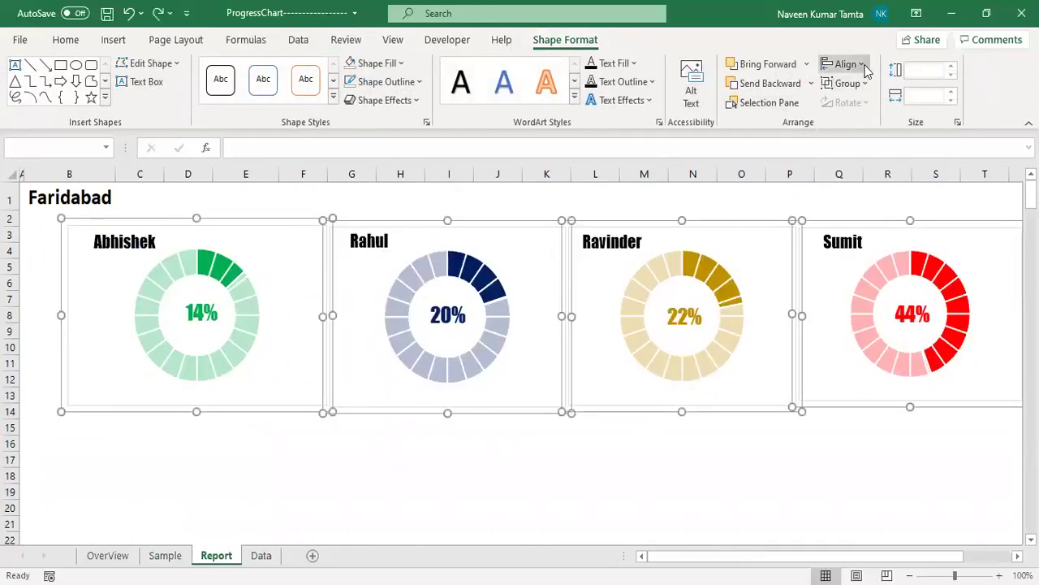
- Align the tops of the four selected chart groups, followed by their bottoms
{"action": "left_click", "coordinate": [866, 70]}
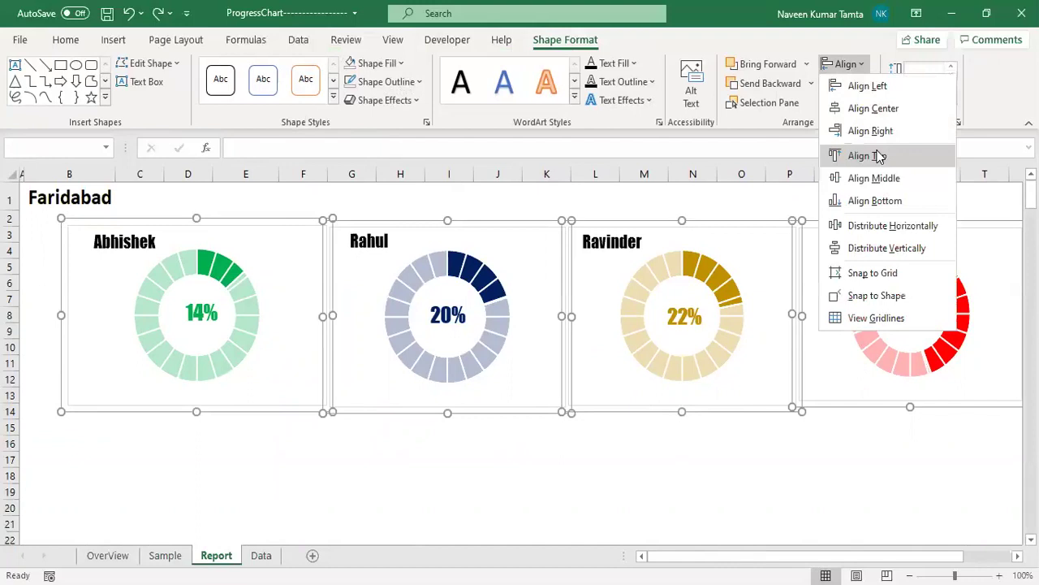
{"action": "left_click", "coordinate": [880, 155]}
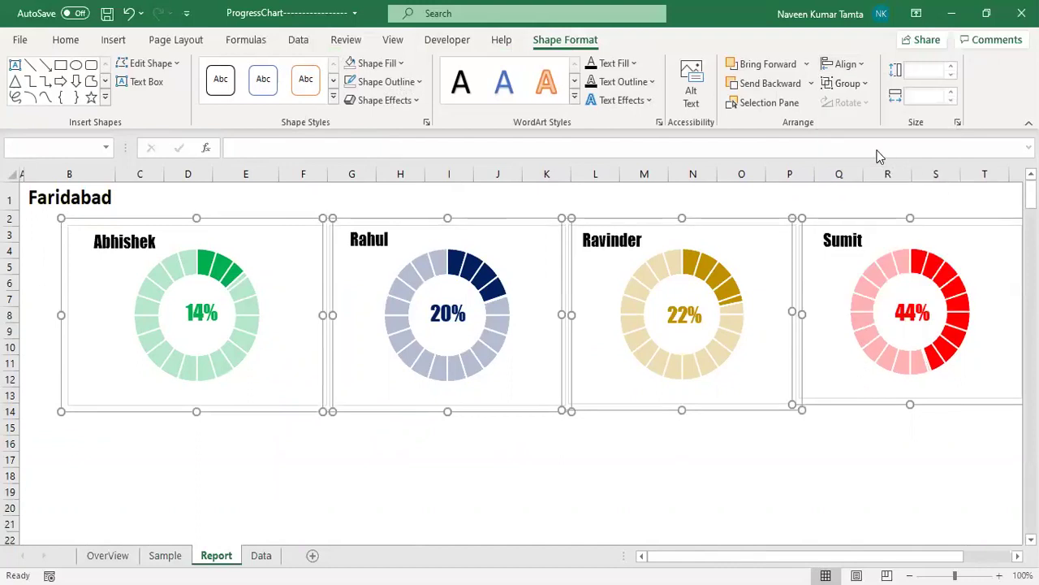
{"action": "left_click", "coordinate": [865, 65]}
{"action": "left_click", "coordinate": [852, 200]}
{"action": "left_click", "coordinate": [747, 490]}
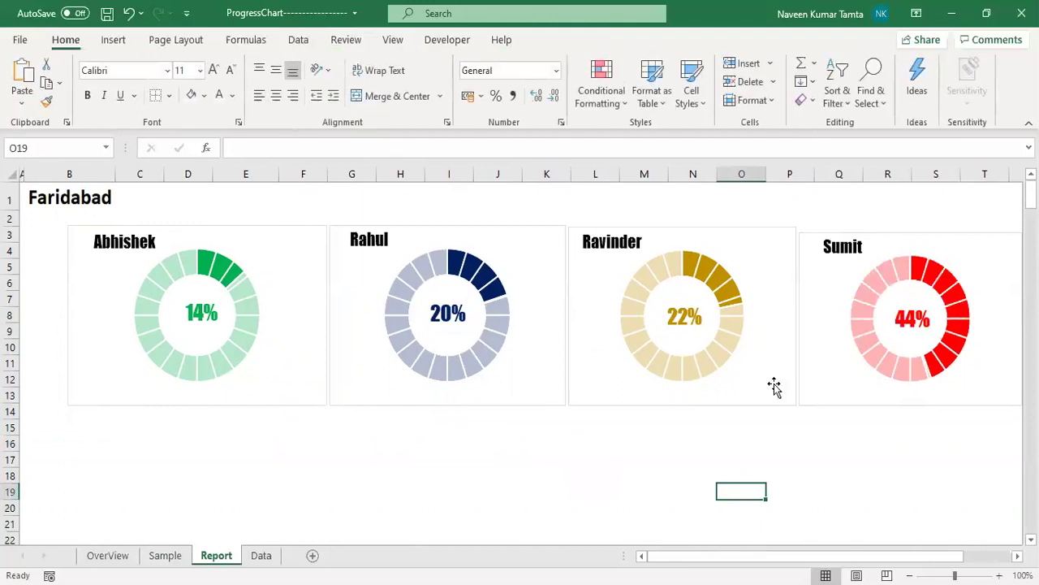
- Stretch the red chart group upward to about 5.87 cm high so its top edge matches the gold chart group
{"action": "left_click", "coordinate": [890, 237]}
{"action": "left_click_drag", "start_coordinate": [911, 222], "coordinate": [911, 222]}
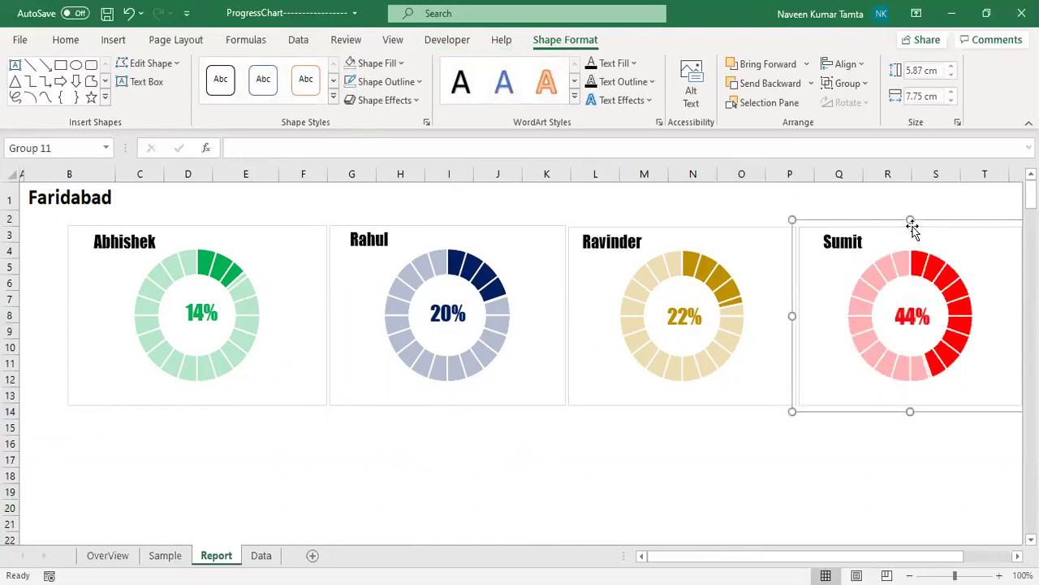
{"action": "left_click", "coordinate": [753, 205]}
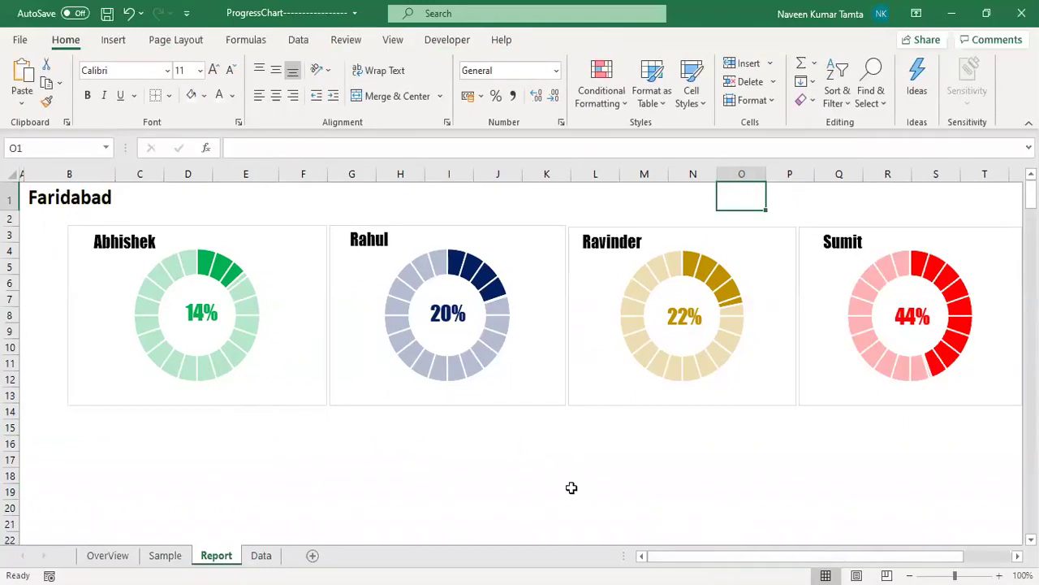
- Narrow the green chart group to about 8.2 cm wide and resize the blue group beside it to about 7.51 cm wide
{"action": "left_click", "coordinate": [311, 360]}
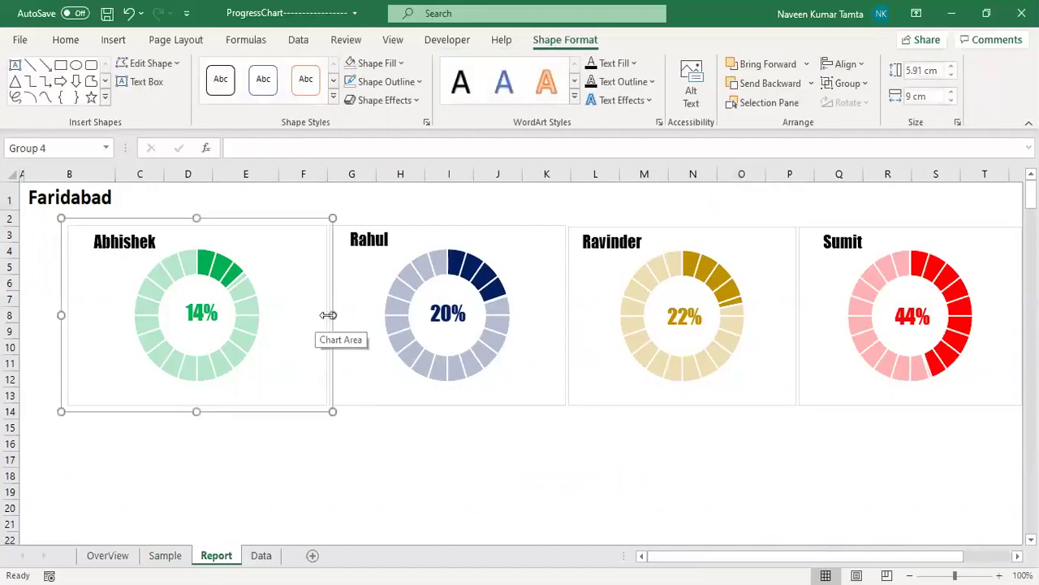
{"action": "left_click_drag", "start_coordinate": [332, 315], "coordinate": [310, 315]}
{"action": "left_click_drag", "start_coordinate": [188, 411], "coordinate": [190, 407]}
{"action": "left_click", "coordinate": [380, 348]}
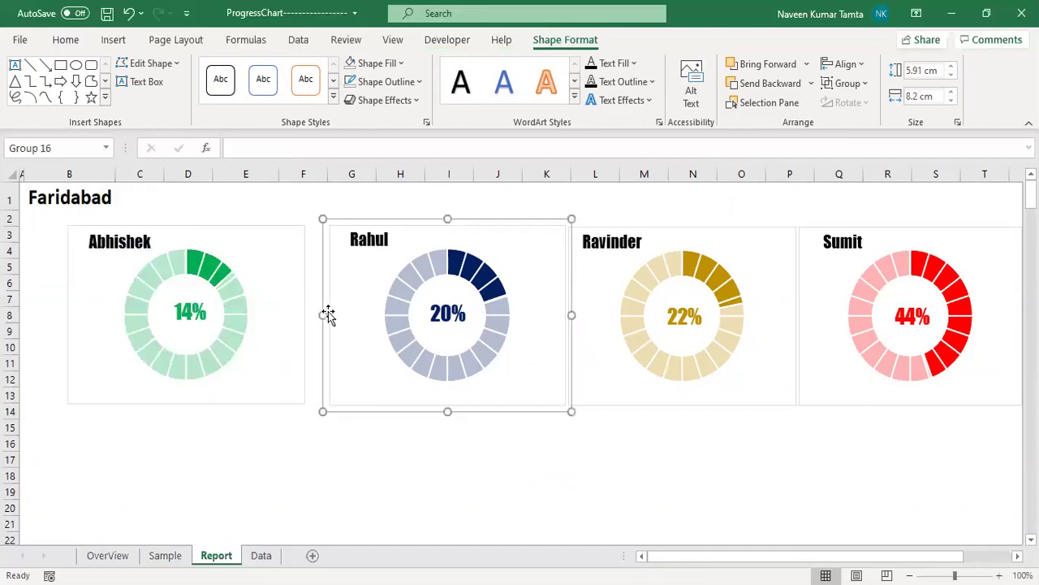
{"action": "left_click_drag", "start_coordinate": [322, 315], "coordinate": [302, 315]}
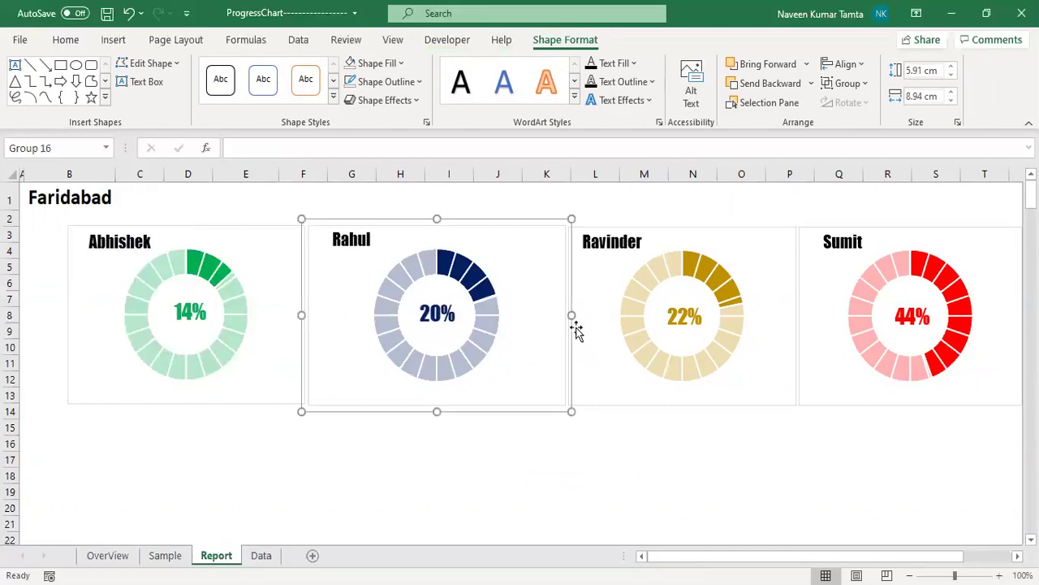
{"action": "left_click_drag", "start_coordinate": [568, 315], "coordinate": [531, 315]}
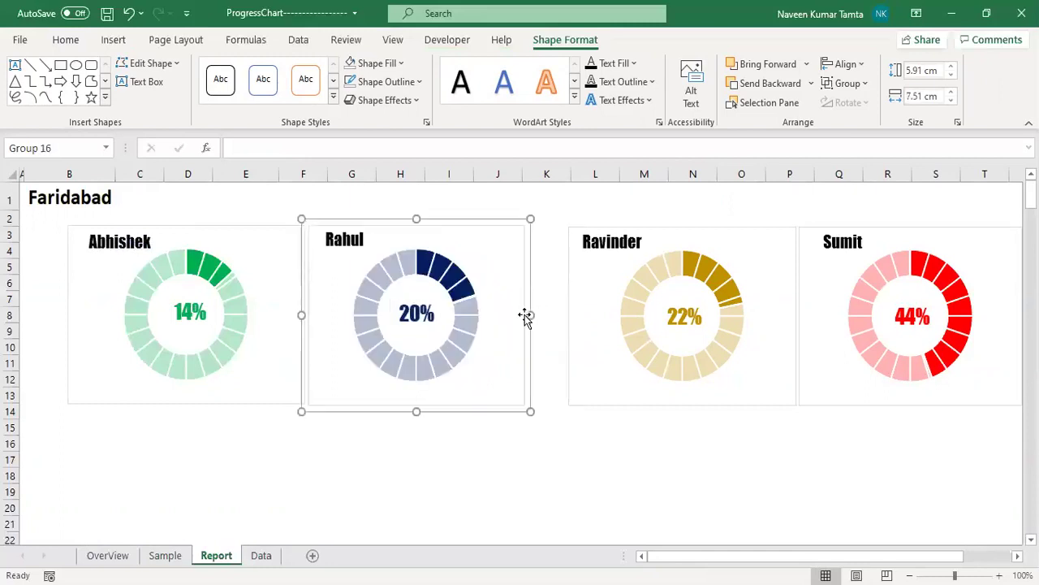
- Move the gold and red chart groups over to close the gaps in the row, then trim the red group's width slightly
{"action": "left_click_drag", "start_coordinate": [692, 226], "coordinate": [652, 224]}
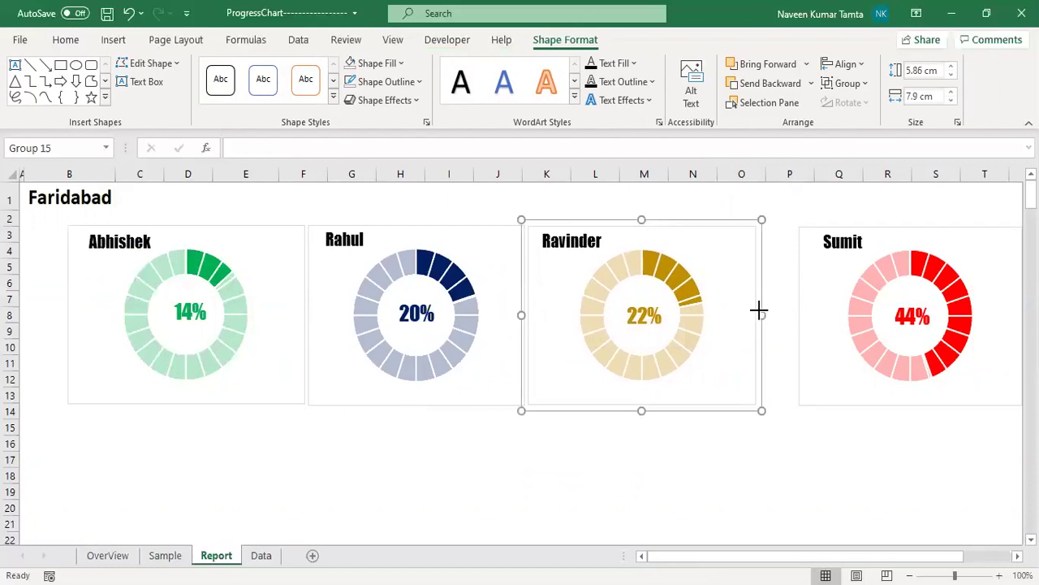
{"action": "left_click_drag", "start_coordinate": [898, 233], "coordinate": [859, 232]}
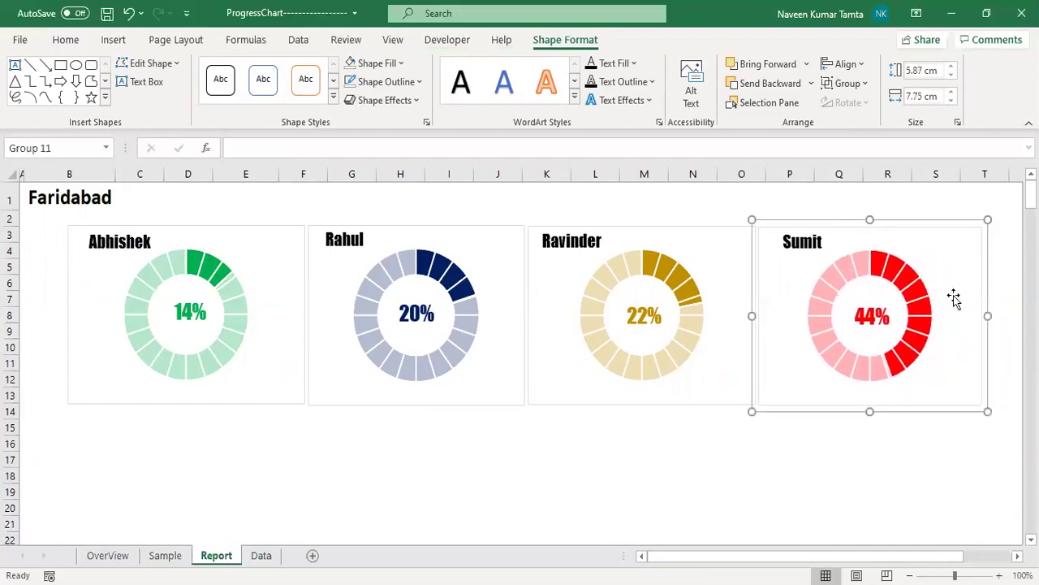
{"action": "left_click_drag", "start_coordinate": [986, 315], "coordinate": [984, 316]}
{"action": "left_click", "coordinate": [784, 427]}
{"action": "left_click", "coordinate": [777, 492]}
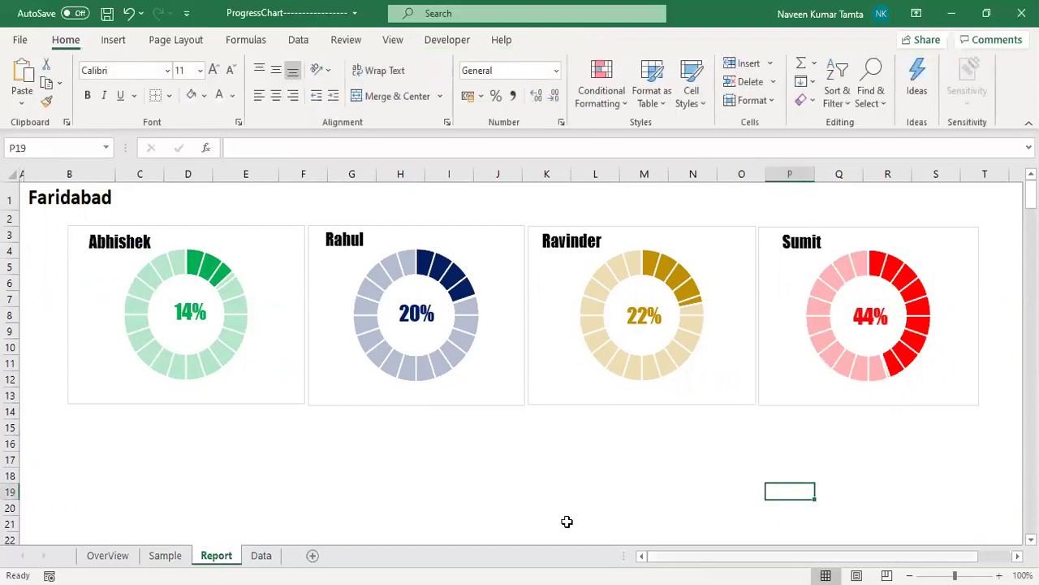
- Insert two blank rows at row 2, between the Faridabad heading and the charts
{"action": "left_click", "coordinate": [12, 217]}
{"action": "right_click", "coordinate": [11, 217]}
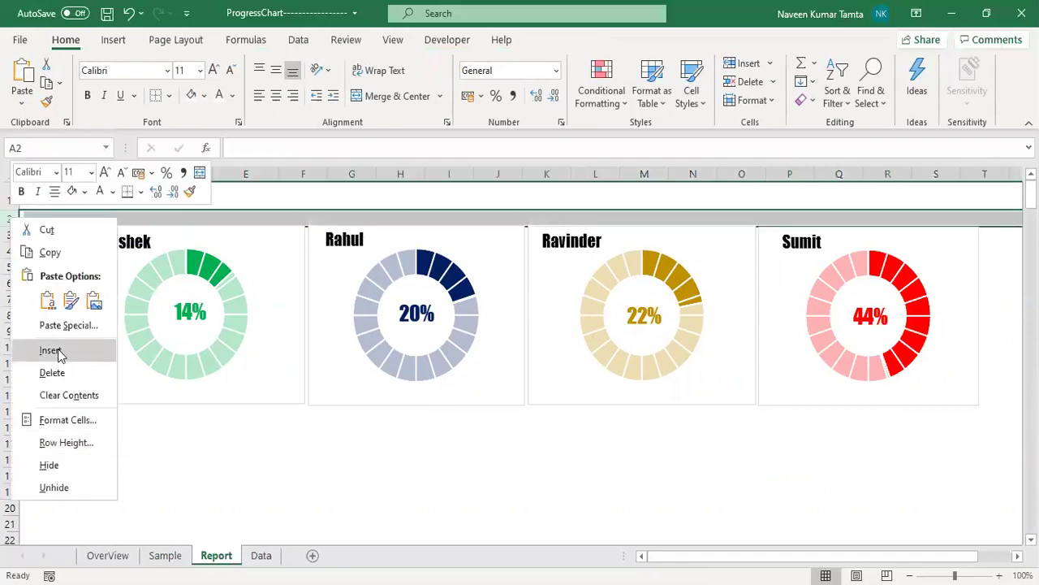
{"action": "key", "text": "Escape"}
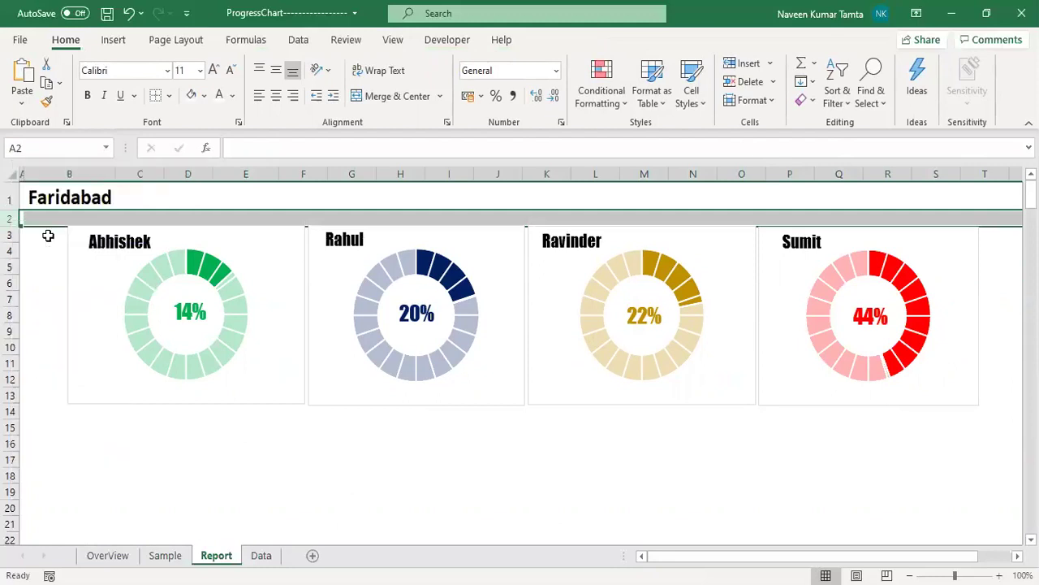
{"action": "right_click", "coordinate": [12, 218]}
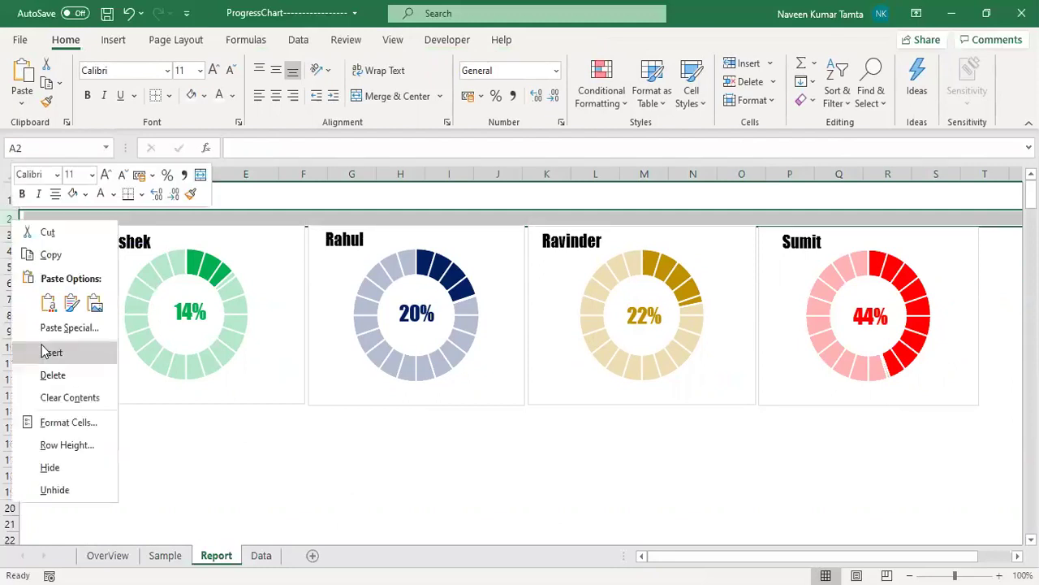
{"action": "left_click", "coordinate": [45, 352]}
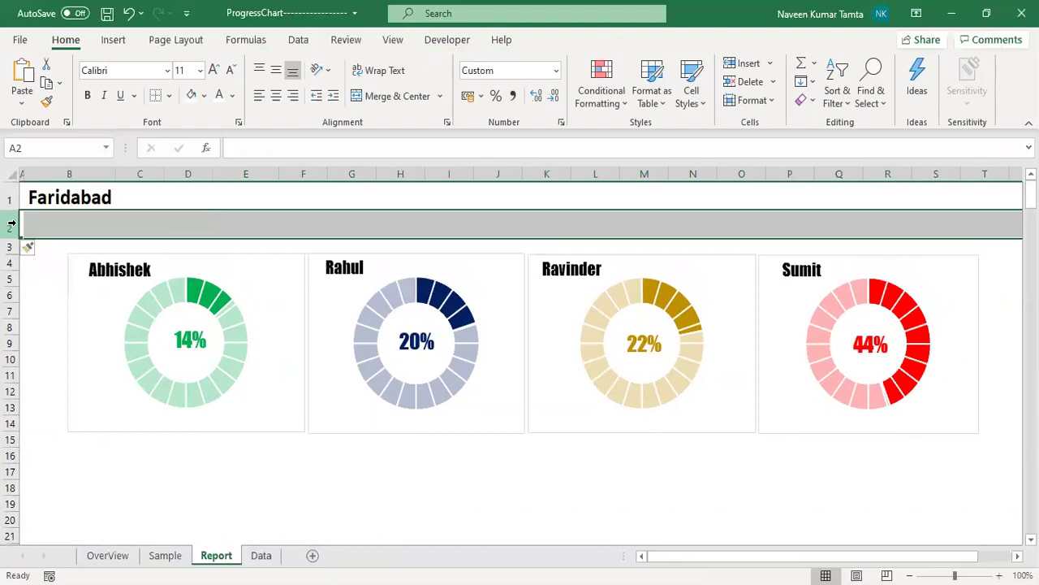
{"action": "right_click", "coordinate": [11, 222]}
{"action": "left_click", "coordinate": [47, 357]}
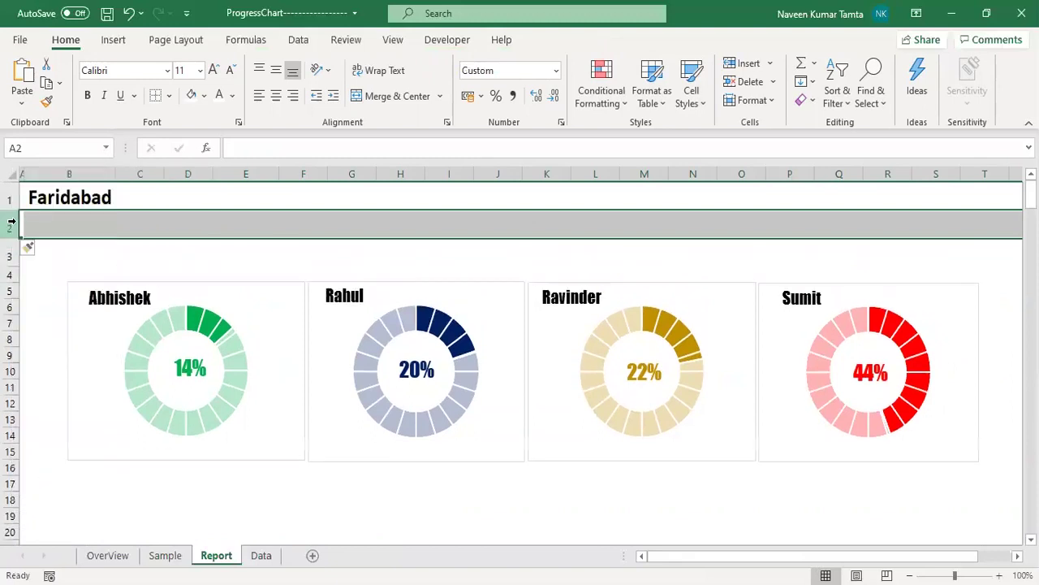
{"action": "right_click", "coordinate": [12, 221]}
{"action": "left_click", "coordinate": [69, 329]}
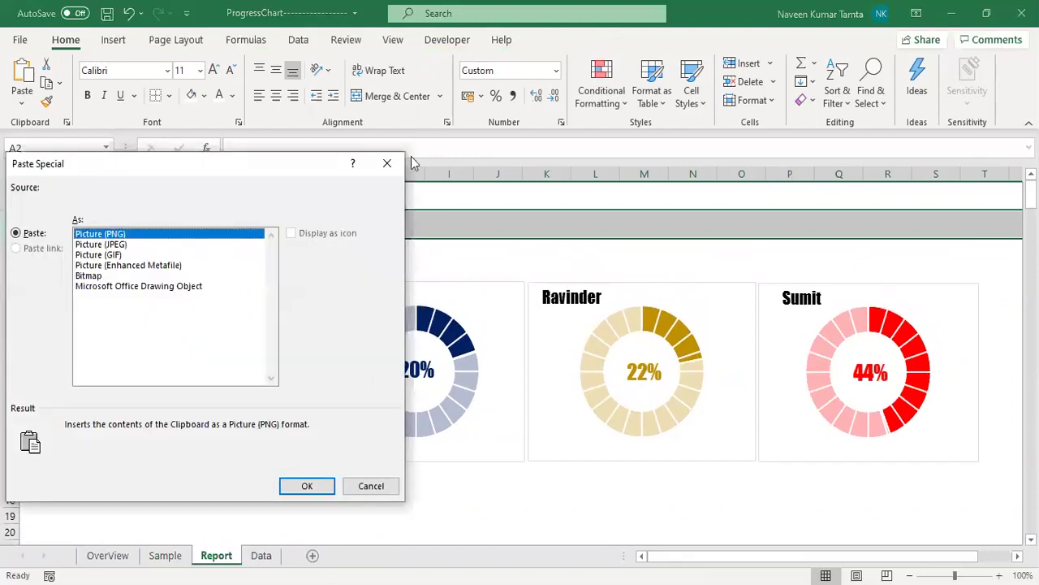
{"action": "left_click", "coordinate": [390, 165]}
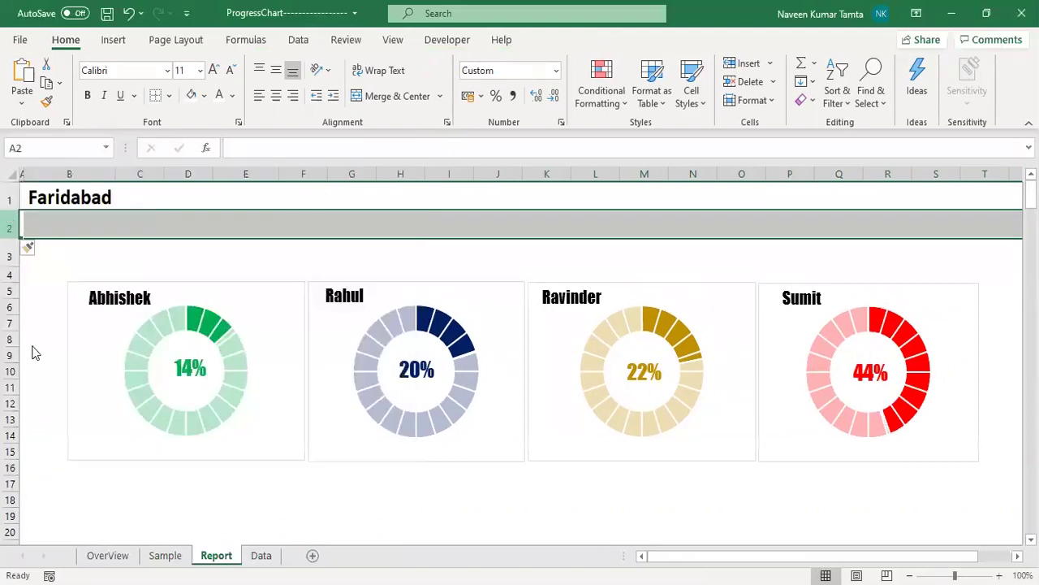
- Insert one more blank row at row 2 to make room for a title above the charts
{"action": "right_click", "coordinate": [8, 221]}
{"action": "left_click", "coordinate": [36, 360]}
{"action": "left_click", "coordinate": [351, 287]}
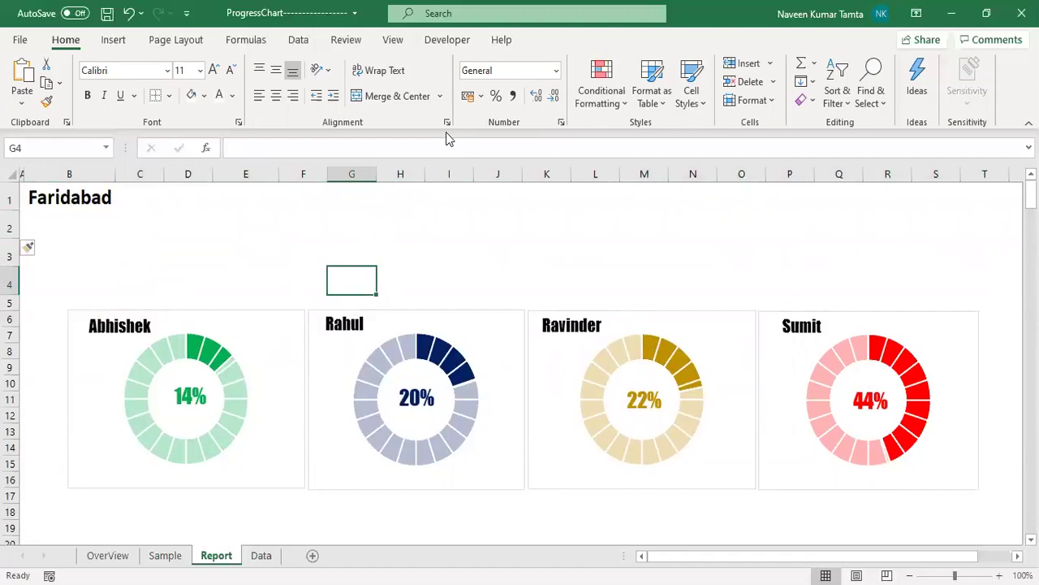
- Draw a rounded rectangle about 3.33 cm high and 26.78 cm wide above the row of charts
{"action": "left_click", "coordinate": [113, 40]}
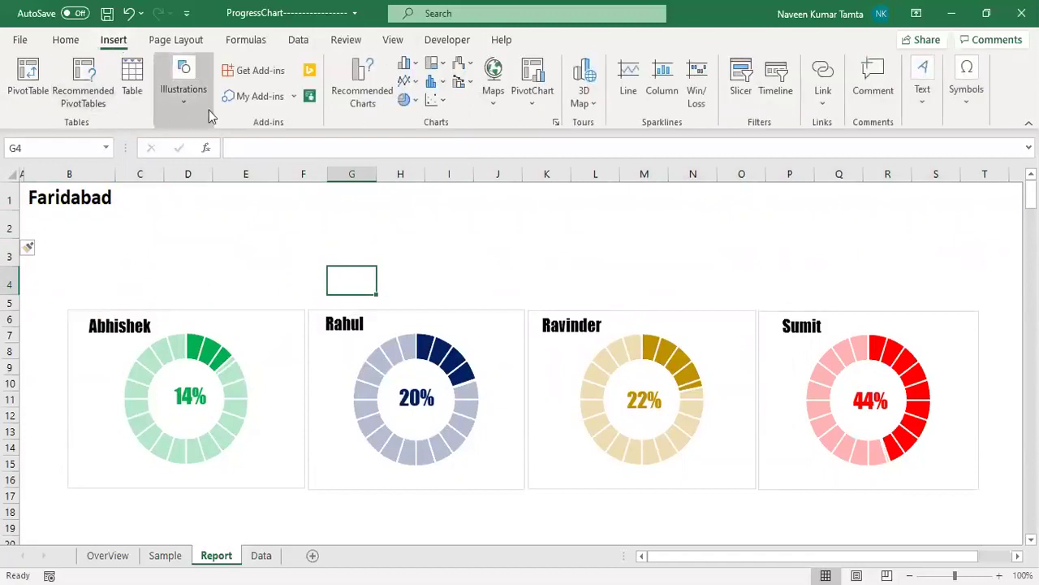
{"action": "left_click", "coordinate": [186, 108]}
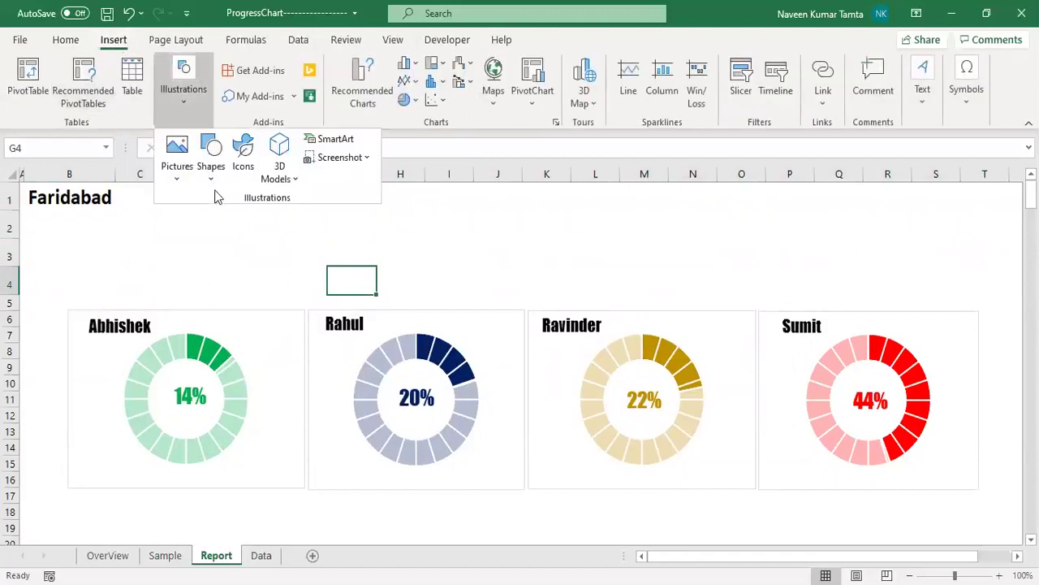
{"action": "left_click", "coordinate": [212, 177]}
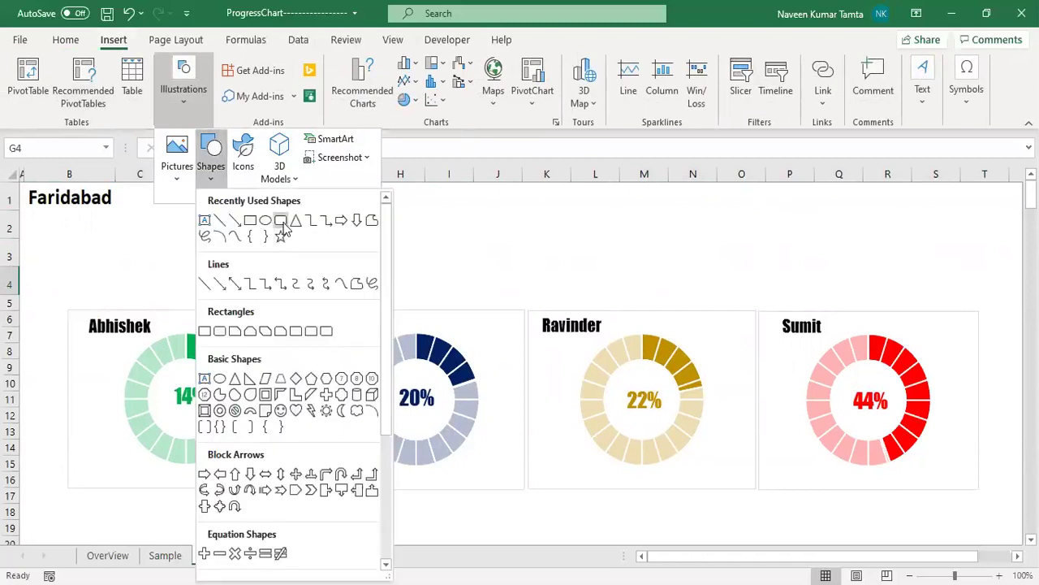
{"action": "left_click", "coordinate": [281, 224]}
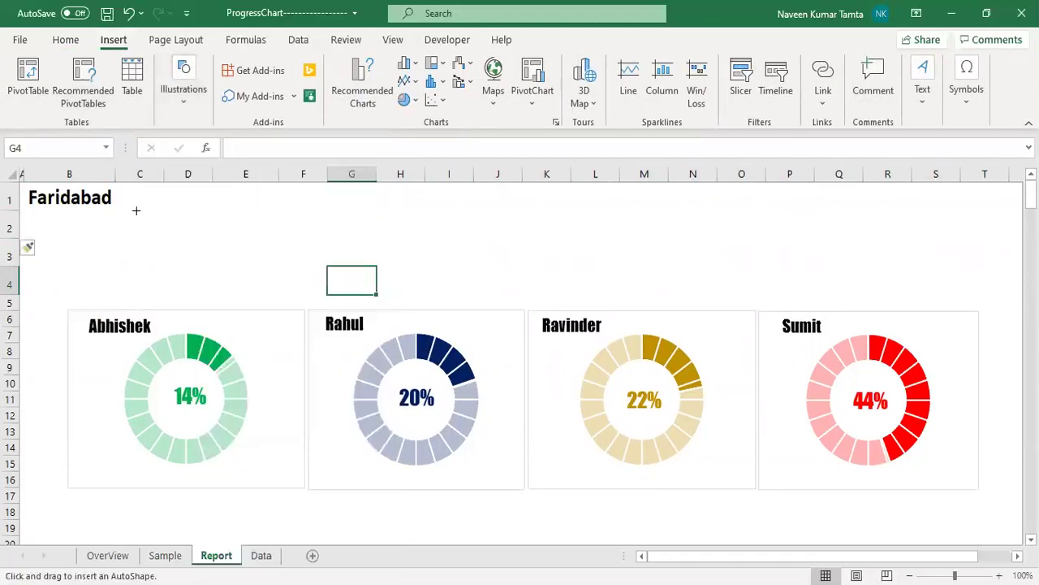
{"action": "left_click_drag", "start_coordinate": [139, 203], "coordinate": [911, 304]}
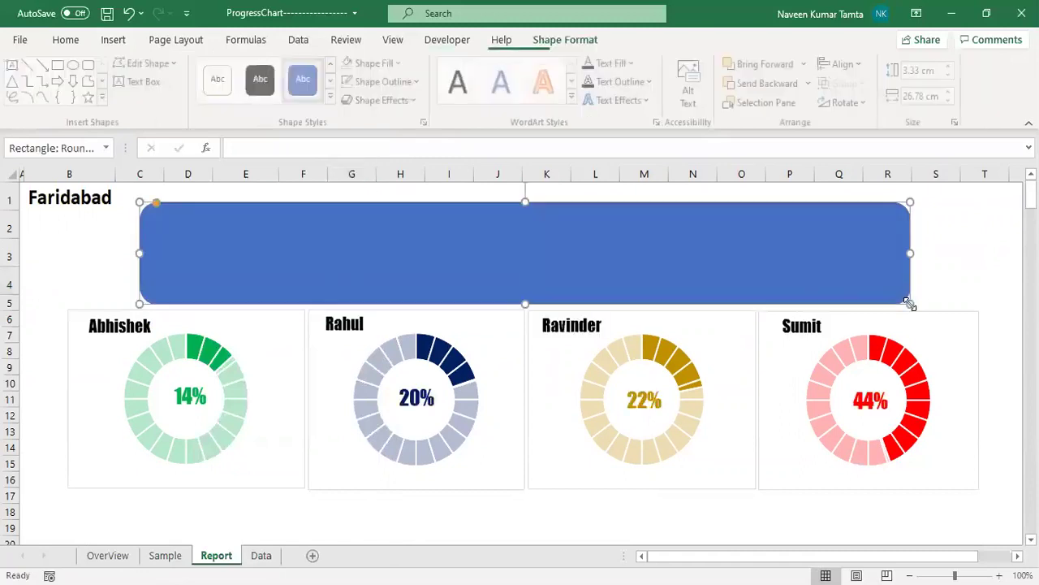
- Add the text "Sales Percentage wise Progress Analysis by Representatives in Different Region" to the rounded rectangle
{"action": "right_click", "coordinate": [504, 246]}
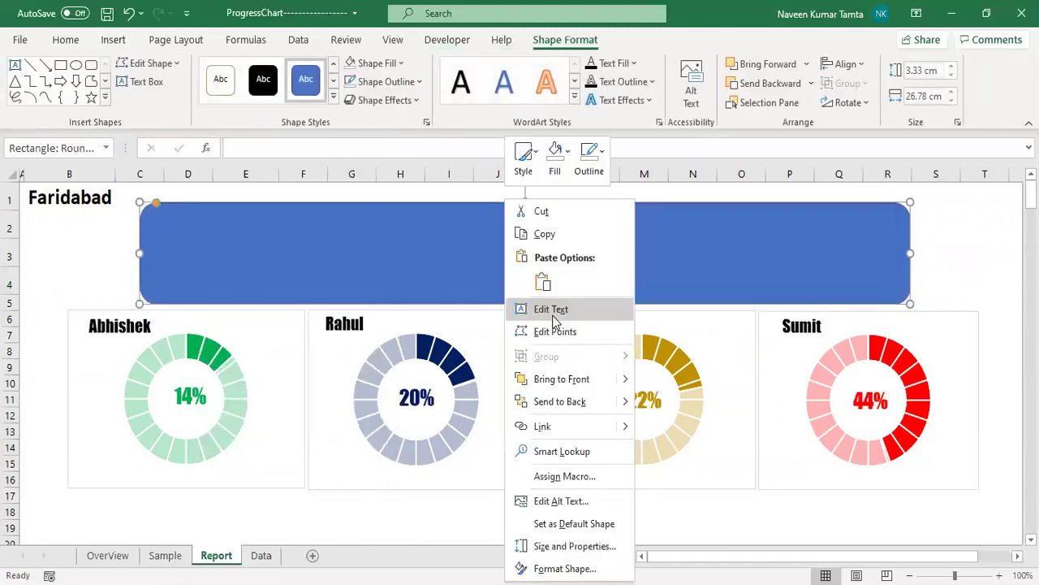
{"action": "left_click", "coordinate": [552, 311]}
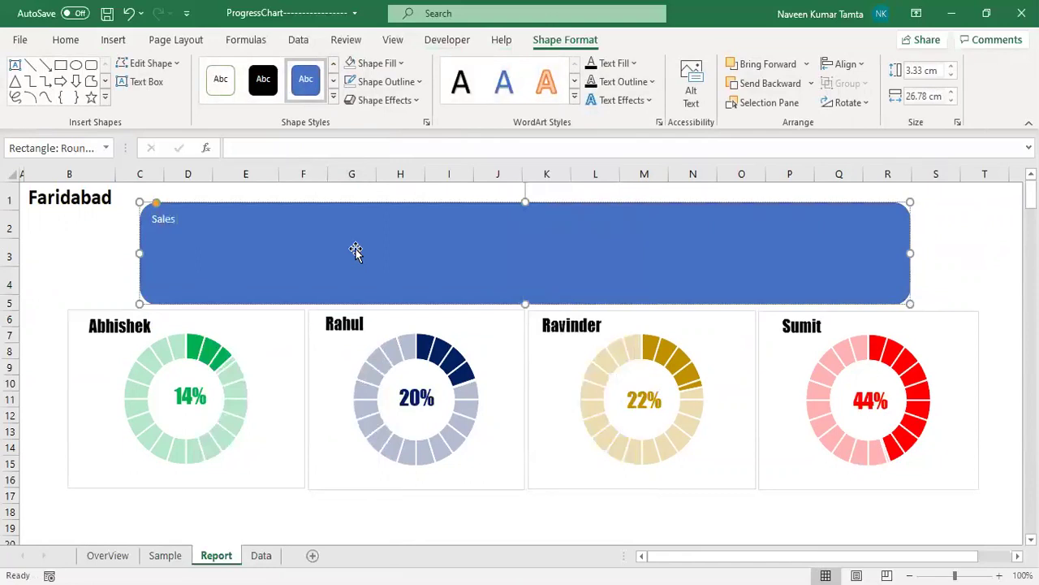
{"action": "type", "text": "Sales Anal"}
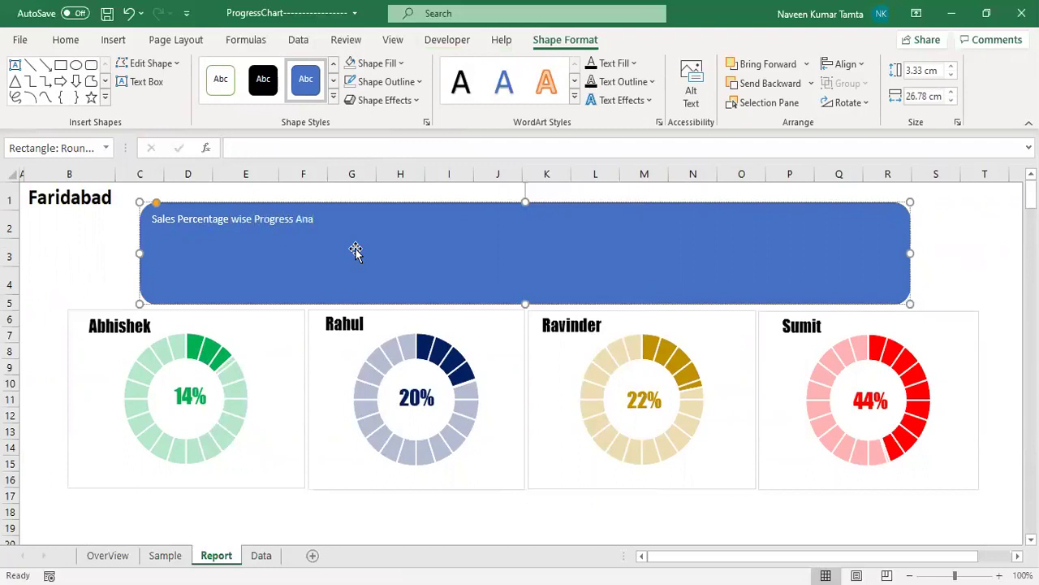
{"action": "type", "text": "by Representatives in Different"}
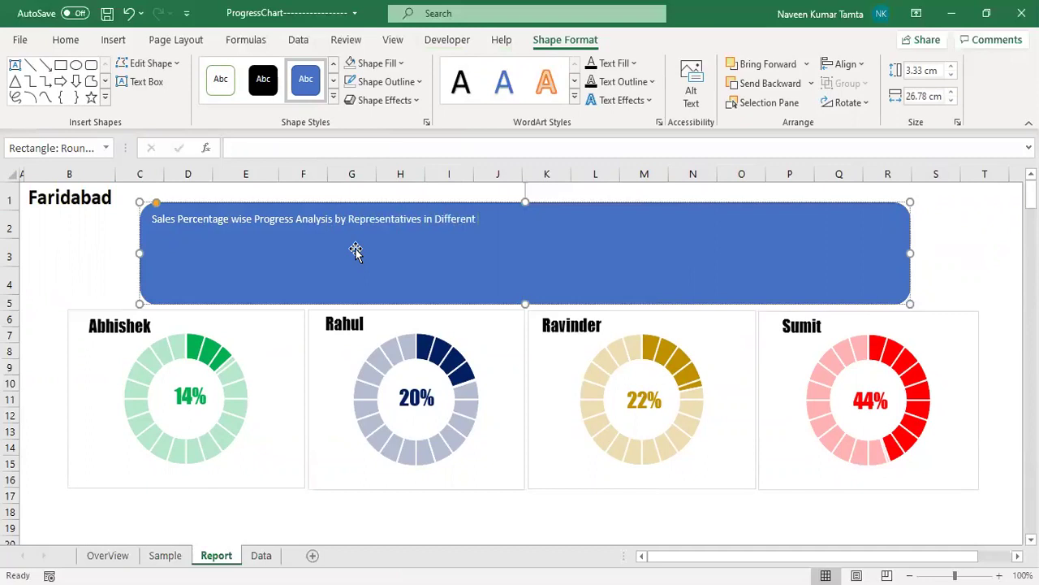
{"action": "type", "text": "egi"}
{"action": "key", "text": "BackSpace"}
{"action": "key", "text": "BackSpace"}
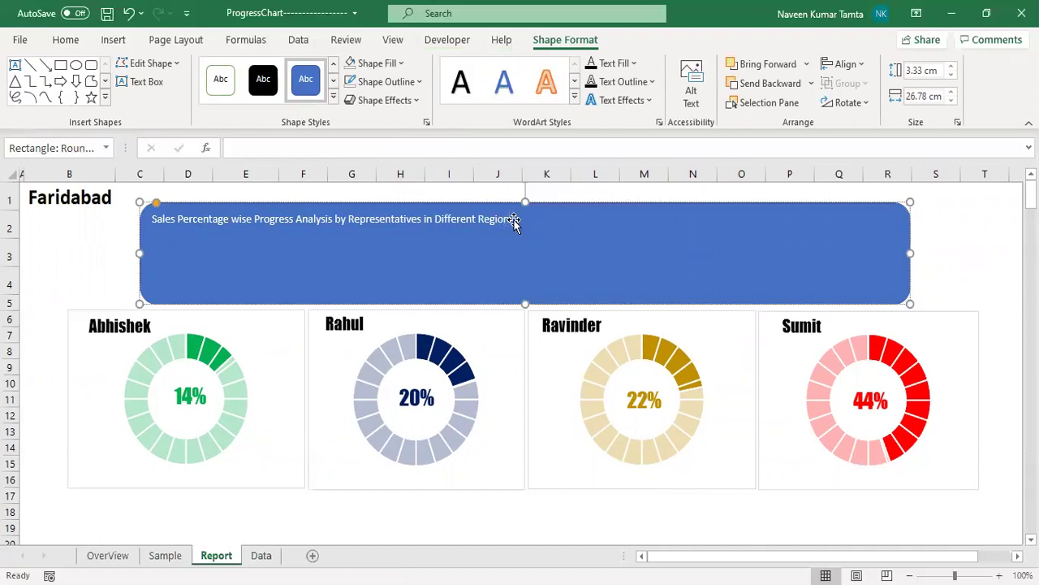
- Center the whole banner title horizontally and vertically within the rounded rectangle
{"action": "left_click_drag", "start_coordinate": [510, 218], "coordinate": [114, 238]}
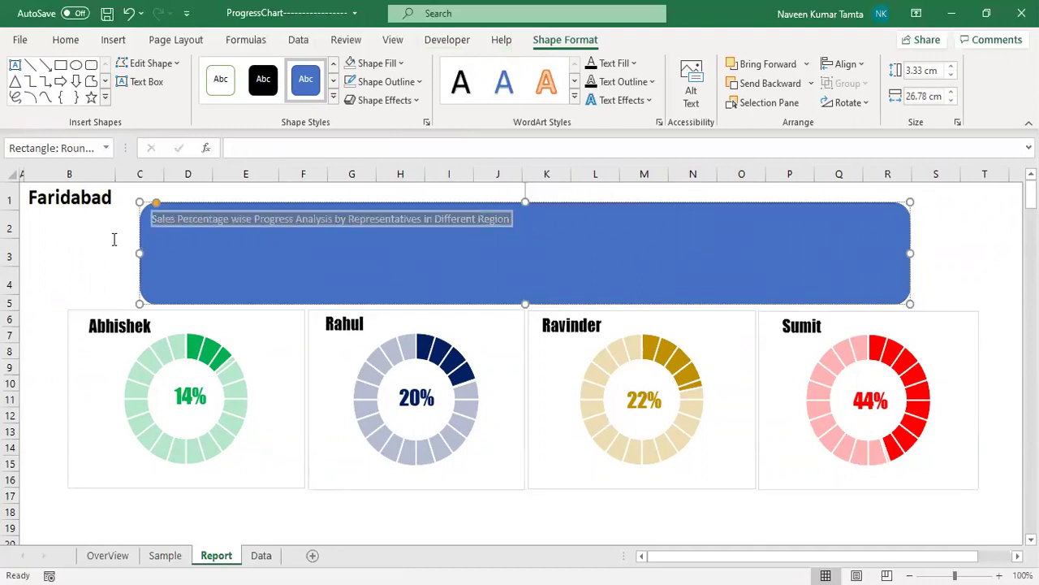
{"action": "left_click", "coordinate": [66, 39]}
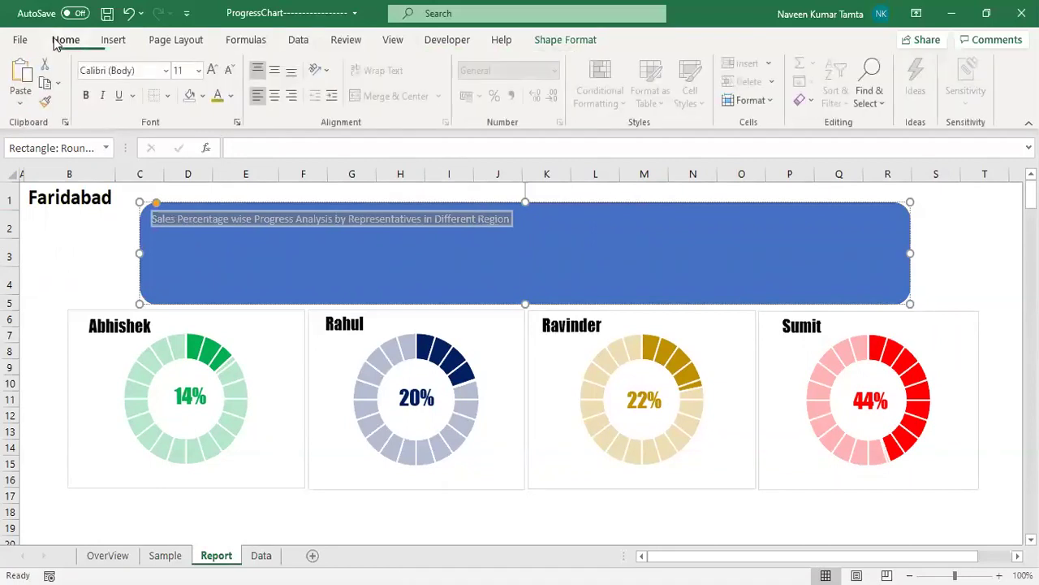
{"action": "left_click", "coordinate": [276, 95]}
{"action": "left_click", "coordinate": [276, 70]}
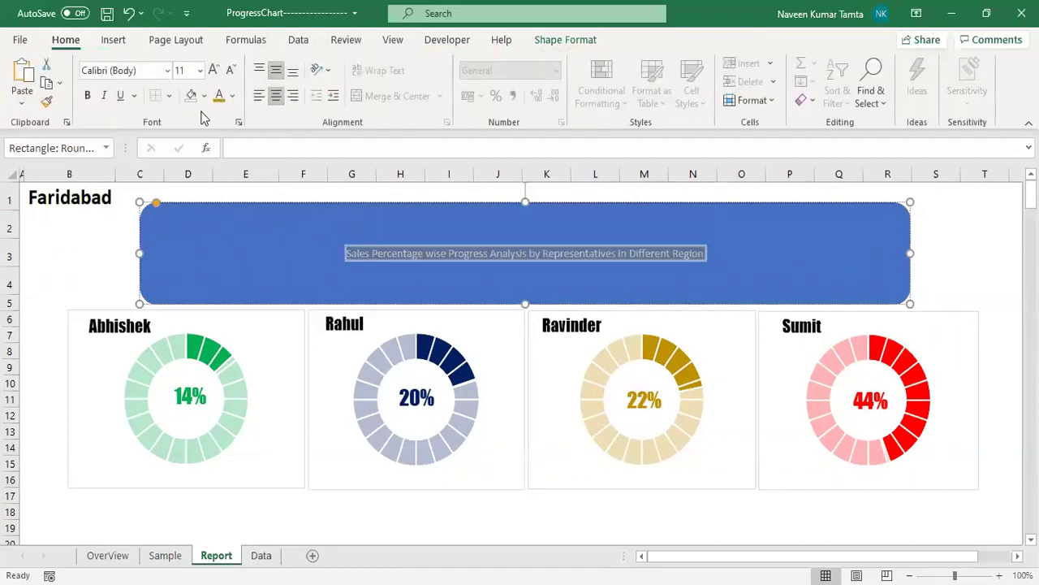
- Set the banner title's font to Impact and enlarge it to size 28
{"action": "left_click", "coordinate": [168, 70]}
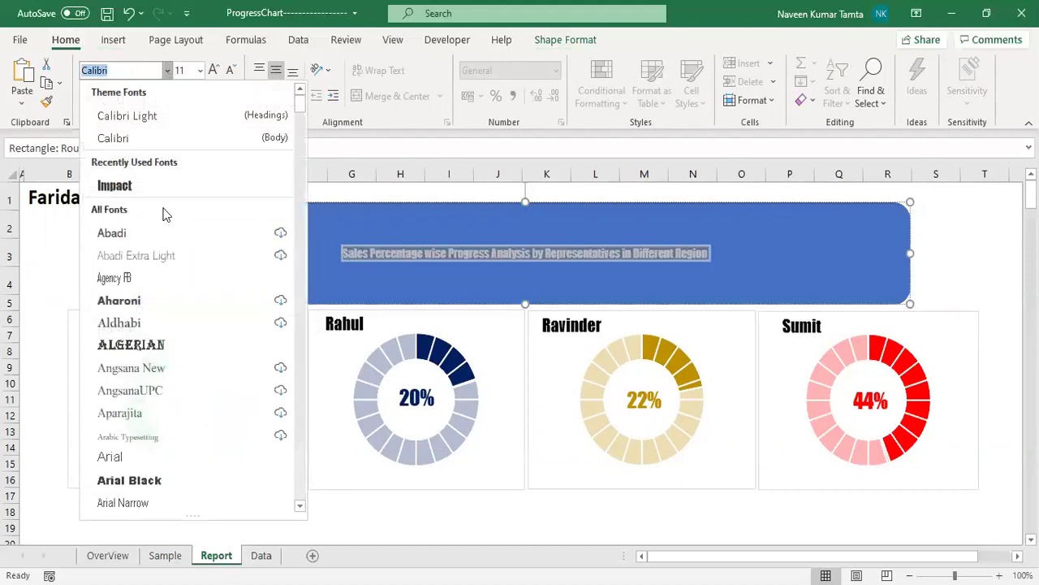
{"action": "left_click", "coordinate": [150, 180]}
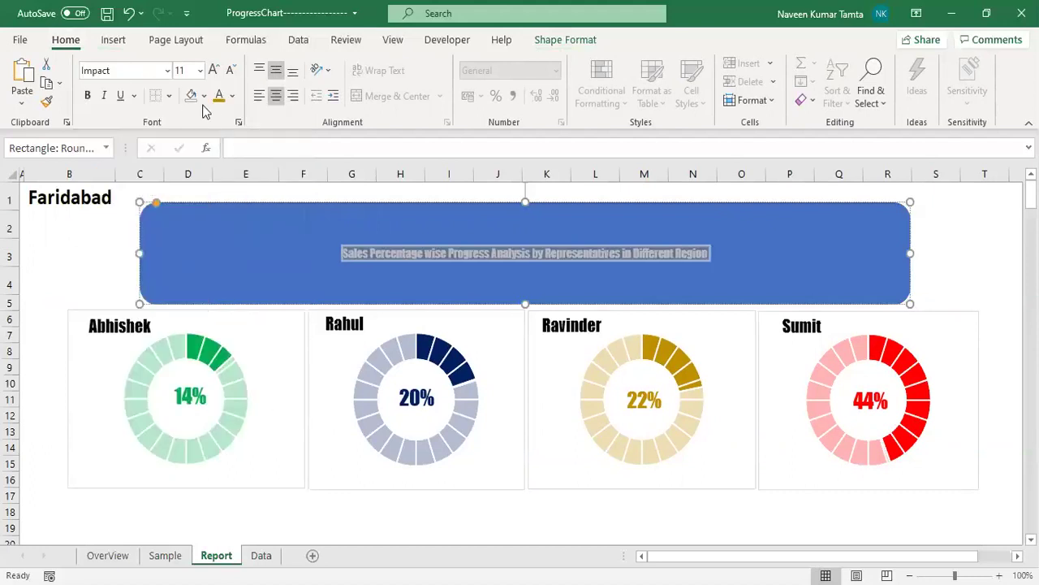
{"action": "left_click", "coordinate": [212, 71]}
{"action": "left_click", "coordinate": [212, 71]}
{"action": "left_click", "coordinate": [212, 70]}
{"action": "left_click", "coordinate": [212, 71]}
{"action": "left_click", "coordinate": [212, 71]}
{"action": "left_click", "coordinate": [212, 71]}
{"action": "left_click", "coordinate": [212, 71]}
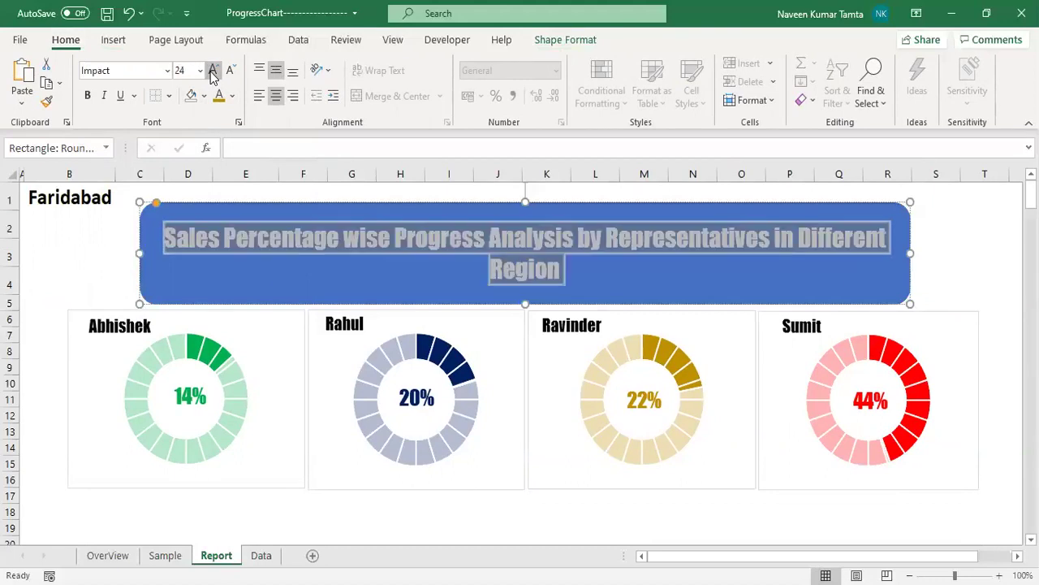
{"action": "left_click", "coordinate": [211, 70]}
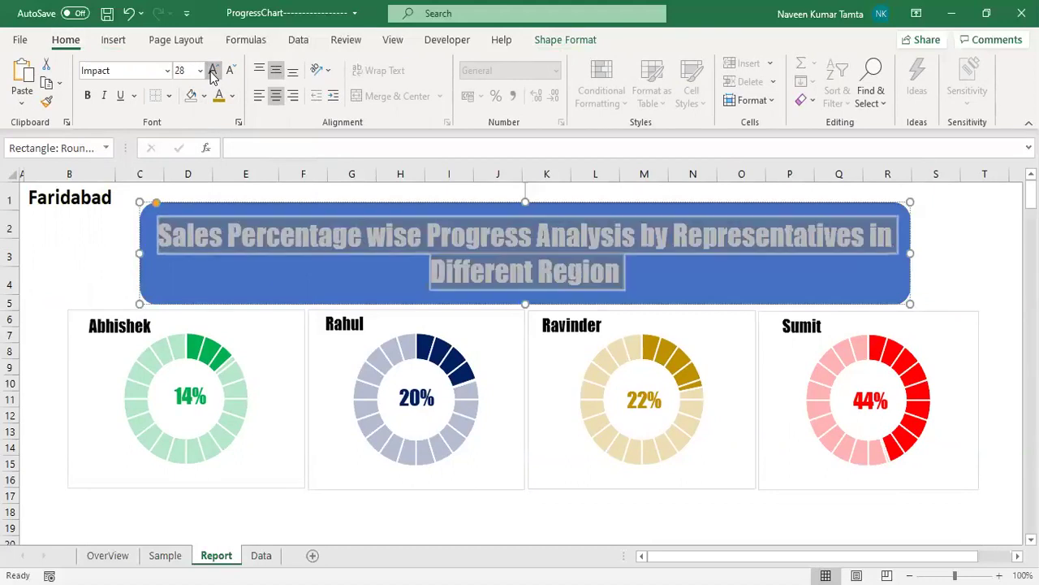
{"action": "left_click", "coordinate": [961, 234]}
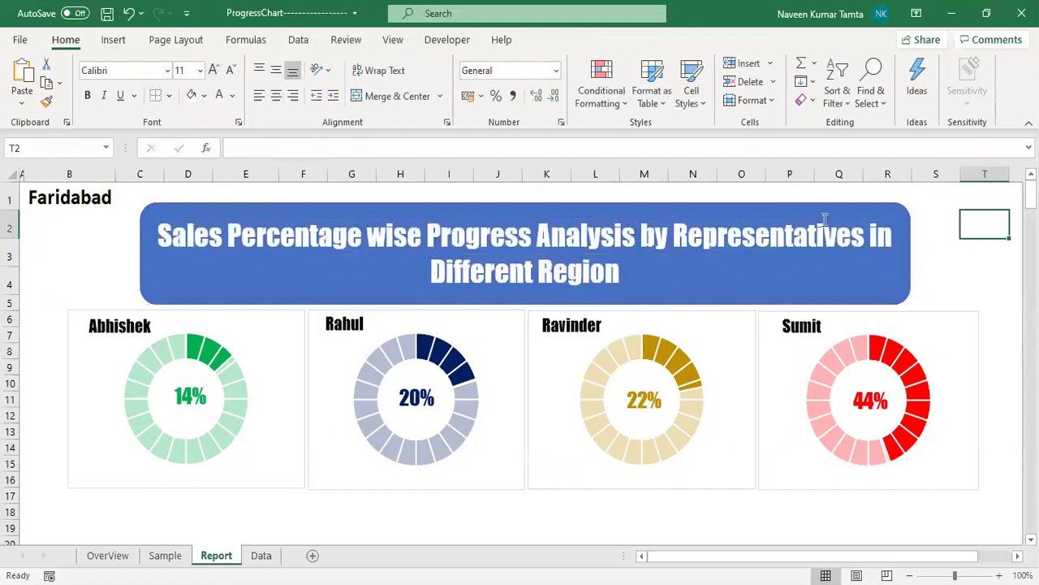
- Apply the glossy black gradient preset shape style with white text to the title banner
{"action": "left_click", "coordinate": [786, 213]}
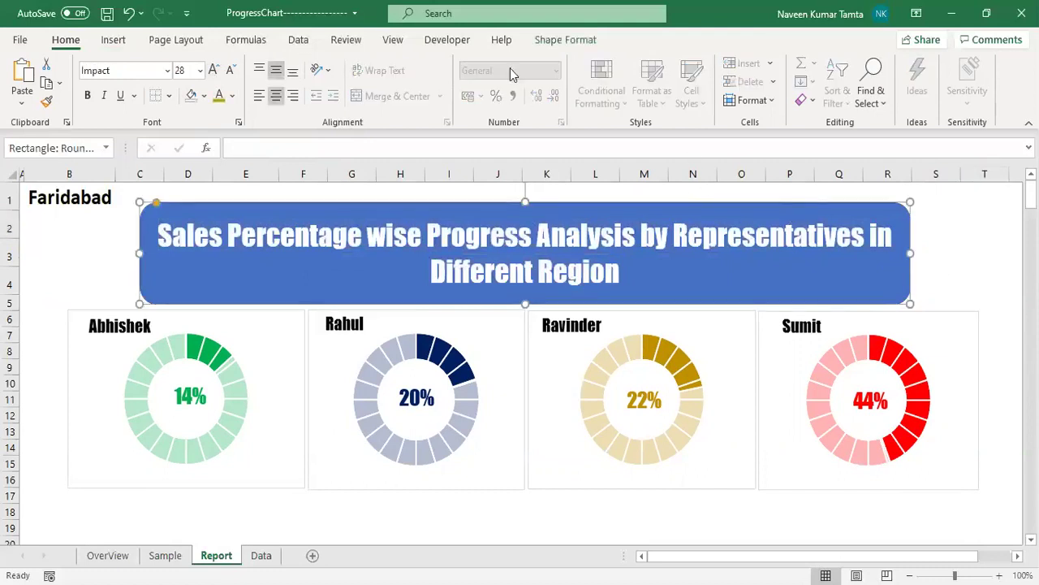
{"action": "left_click", "coordinate": [565, 40]}
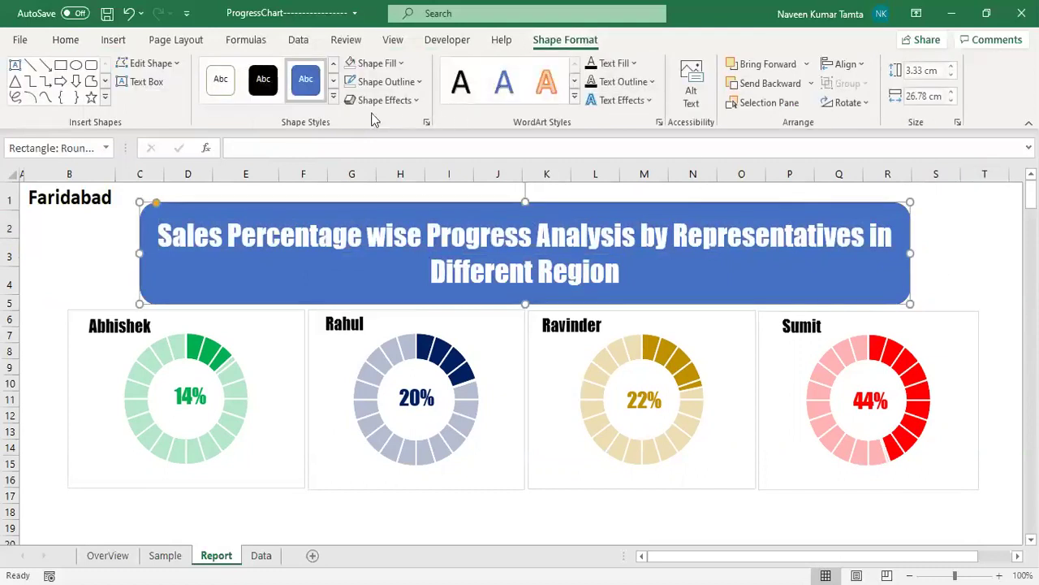
{"action": "left_click", "coordinate": [334, 96]}
{"action": "left_click", "coordinate": [221, 301]}
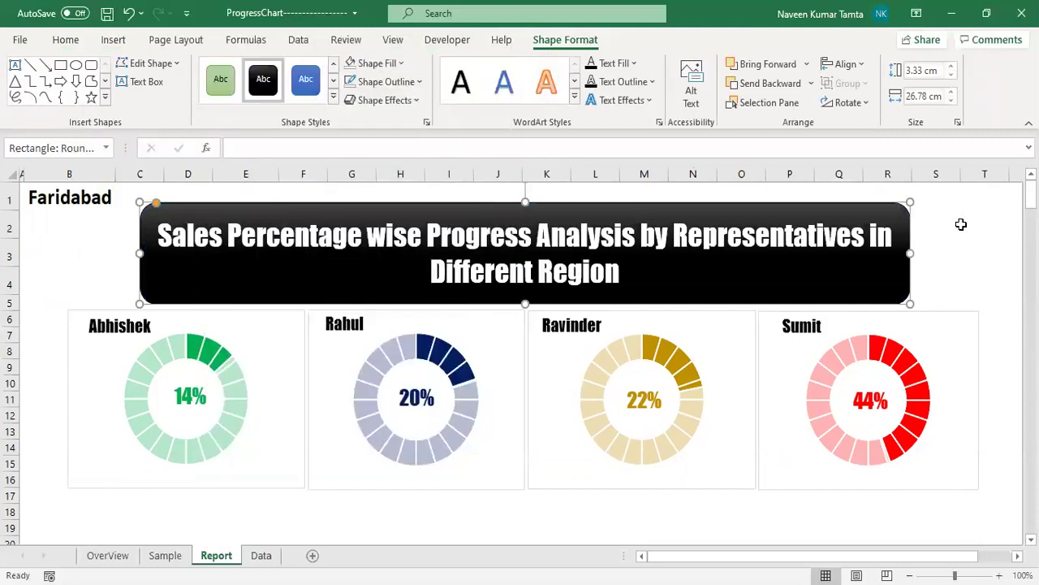
{"action": "left_click", "coordinate": [978, 206]}
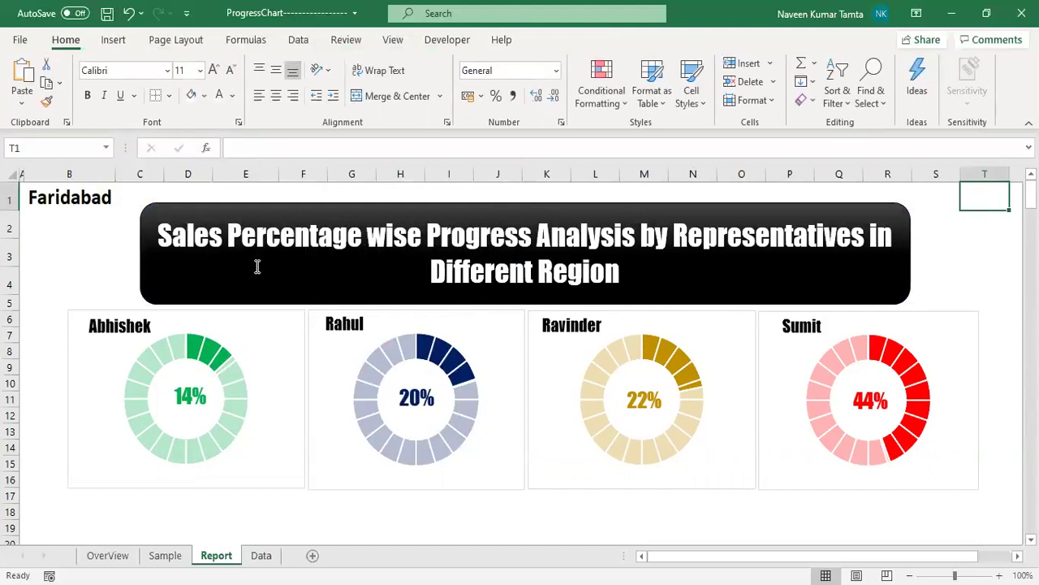
- Make the region name in cell B1 white and widen column B slightly
{"action": "left_click", "coordinate": [79, 197]}
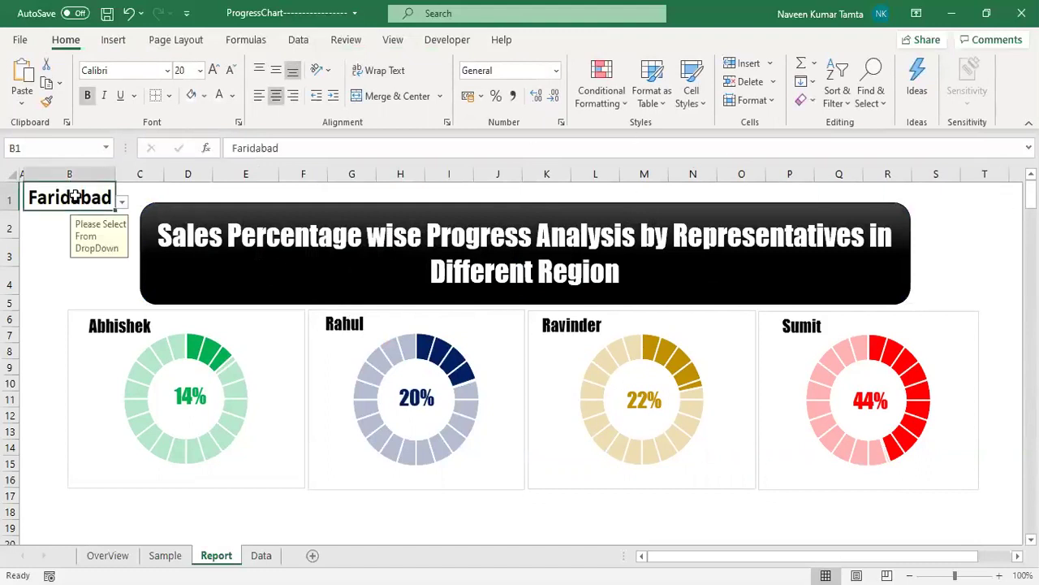
{"action": "left_click", "coordinate": [217, 98]}
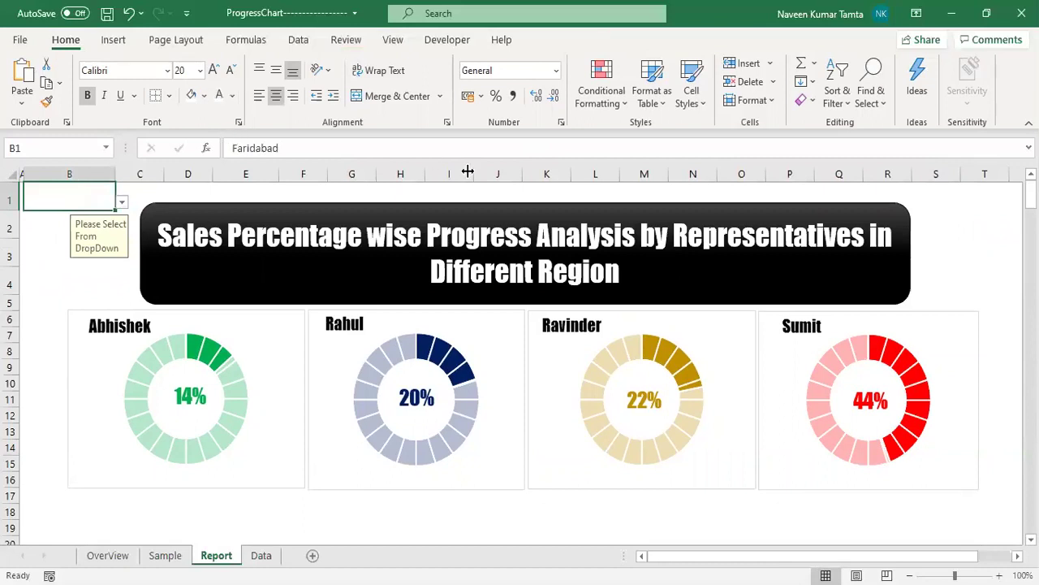
{"action": "left_click_drag", "start_coordinate": [113, 169], "coordinate": [128, 173]}
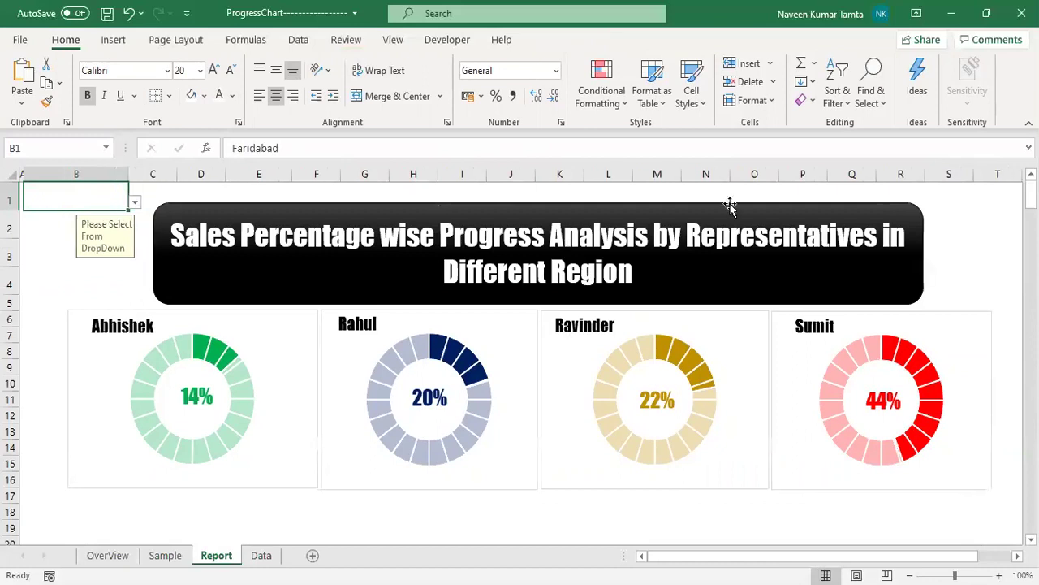
- Fill all cells of the Report sheet with a very dark grey background
{"action": "left_click", "coordinate": [997, 225]}
{"action": "key", "text": "ctrl+a"}
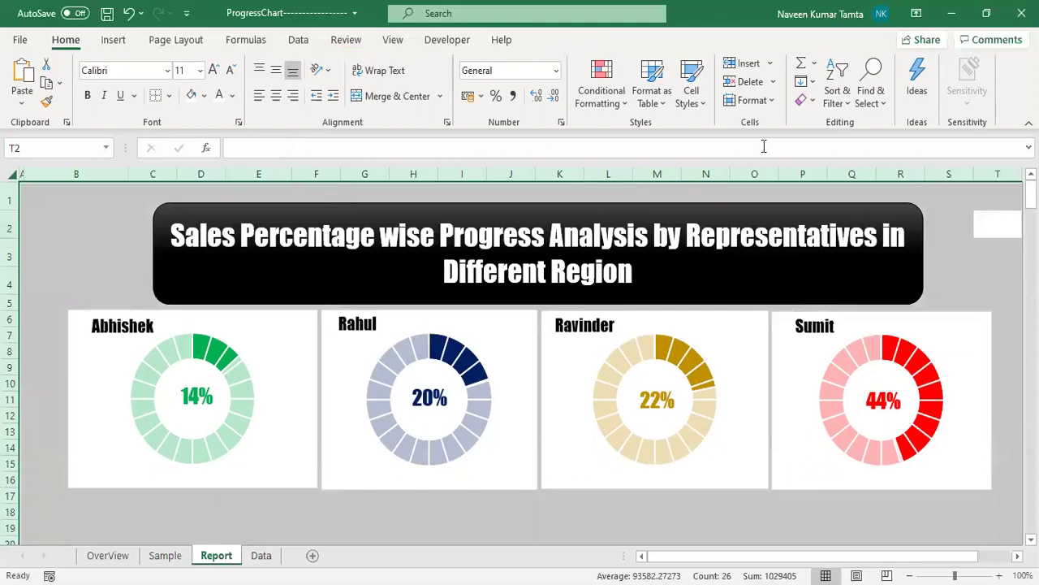
{"action": "left_click", "coordinate": [205, 96]}
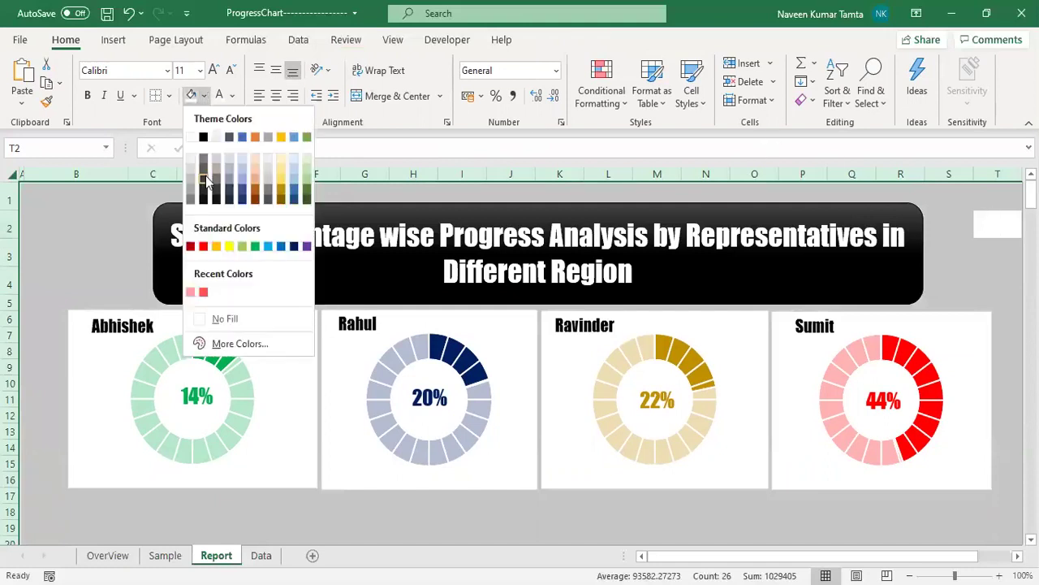
{"action": "left_click", "coordinate": [229, 200]}
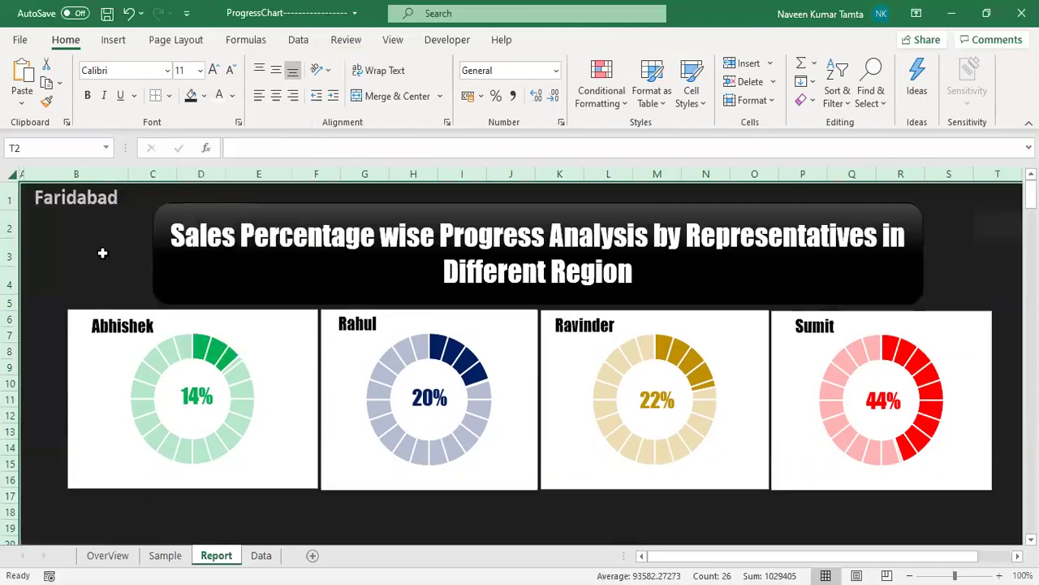
- Clear all data validation settings from cells B2:B4, below the region selector
{"action": "left_click", "coordinate": [103, 252]}
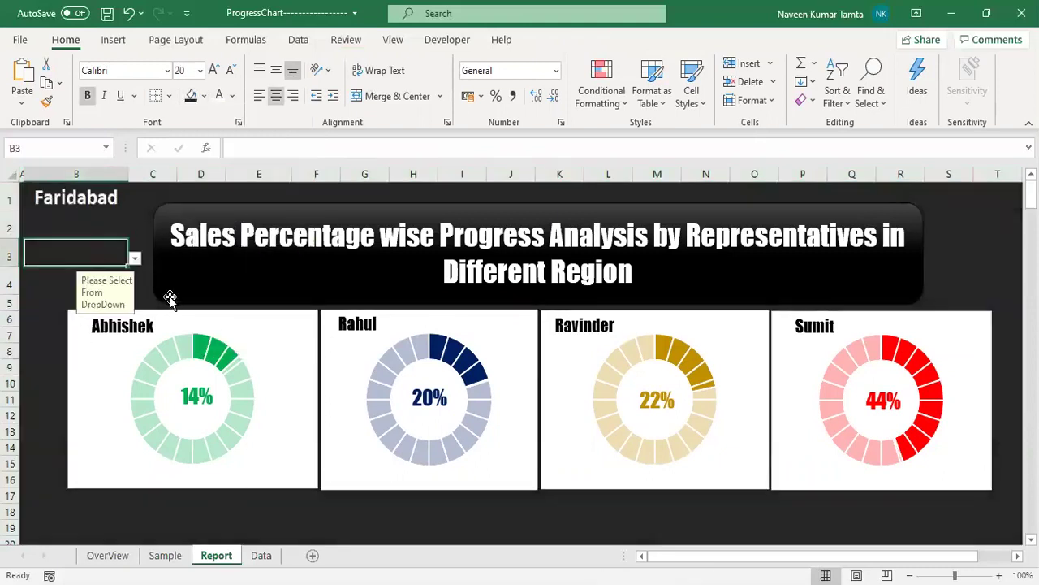
{"action": "left_click_drag", "start_coordinate": [111, 227], "coordinate": [111, 285]}
{"action": "key", "text": "alt+a"}
{"action": "key", "text": "v"}
{"action": "key", "text": "v"}
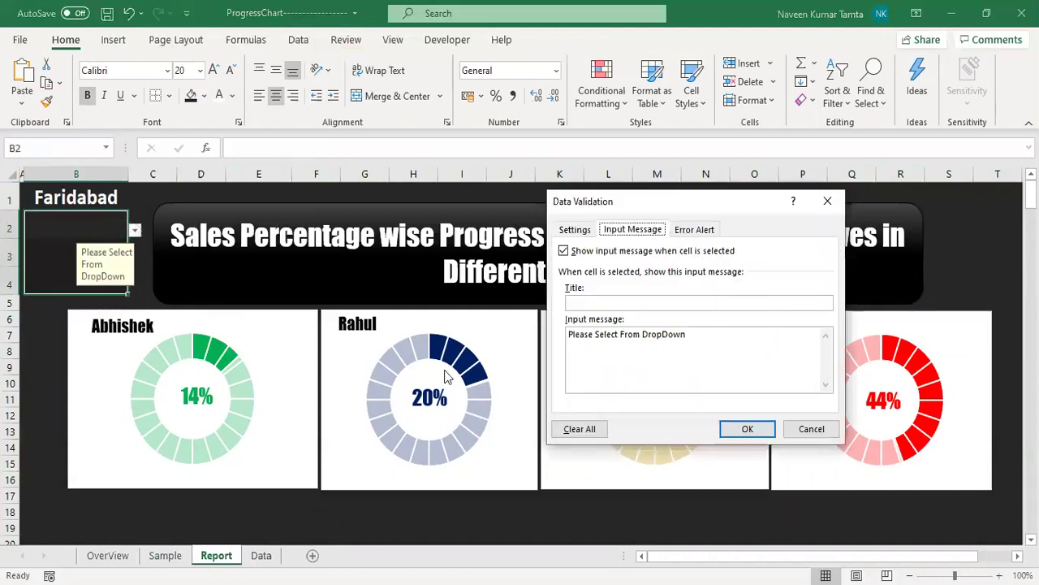
{"action": "left_click", "coordinate": [580, 429]}
{"action": "left_click", "coordinate": [772, 434]}
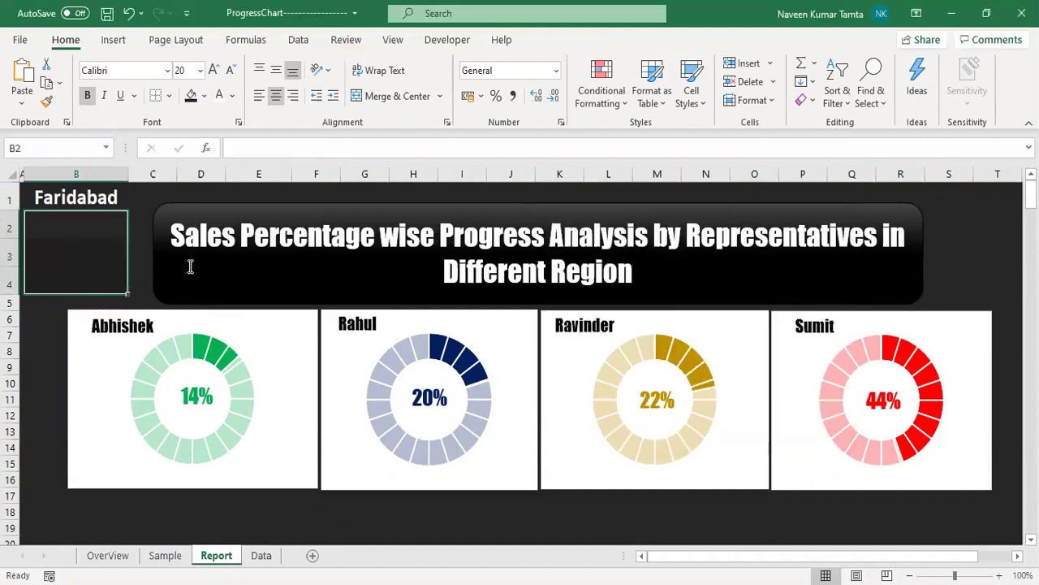
- Test the region selector in cell B1 with Gurgaon, Delhi, Ghaziabad and Noida to examine how the charts update
{"action": "key", "text": "Up"}
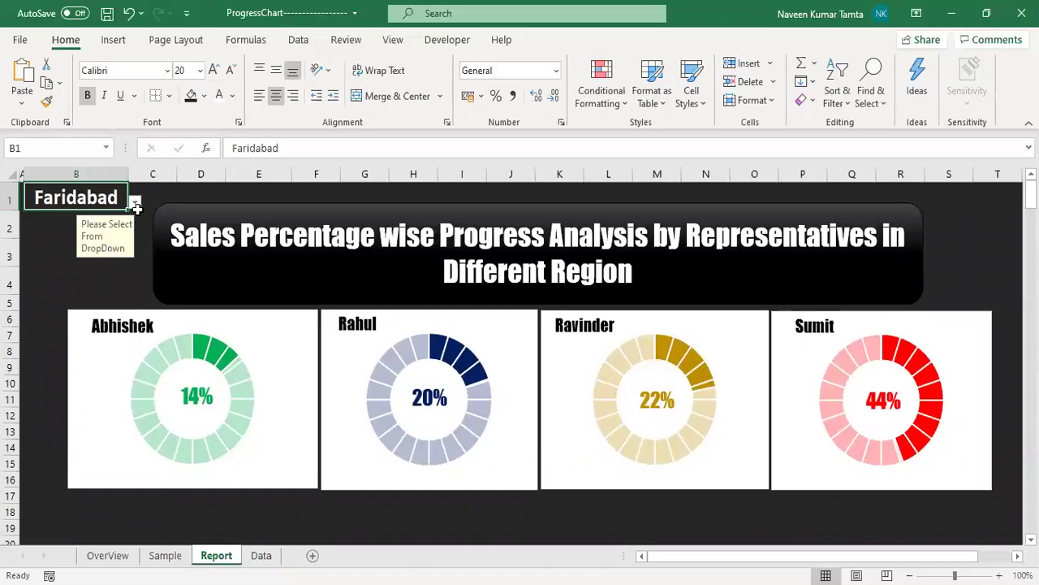
{"action": "left_click", "coordinate": [134, 201]}
{"action": "left_click", "coordinate": [79, 228]}
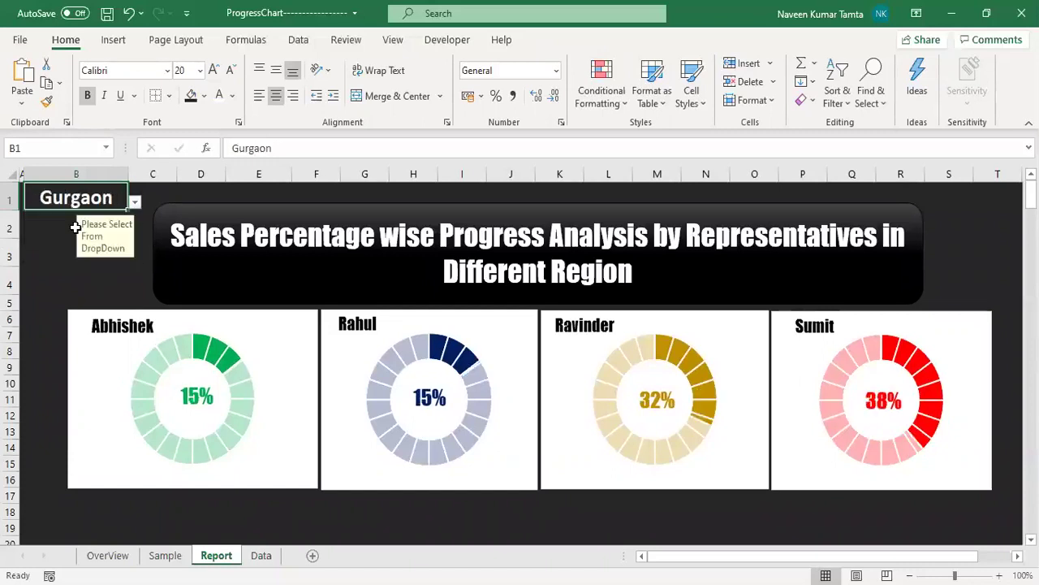
{"action": "left_click", "coordinate": [135, 203]}
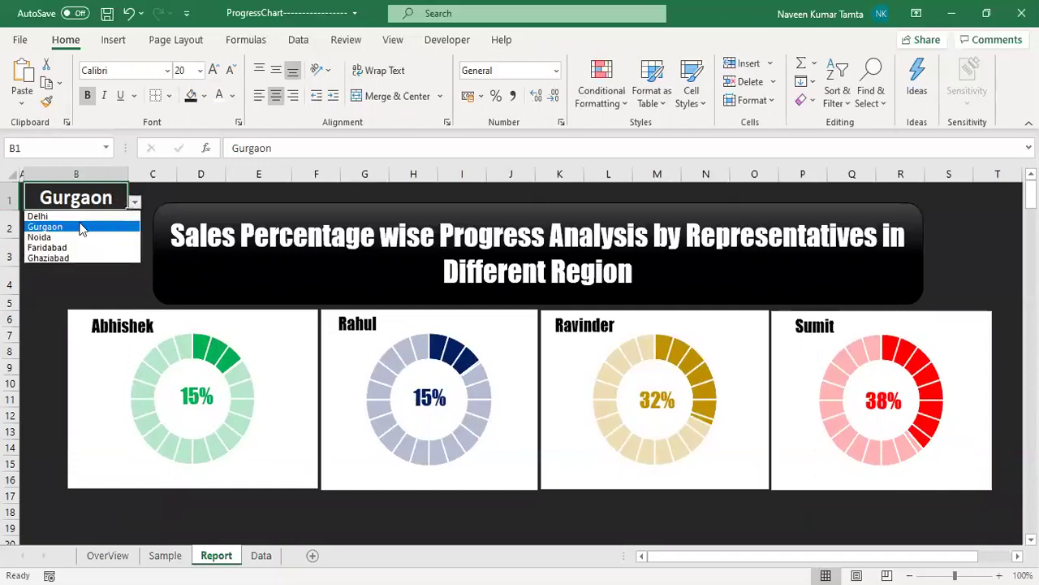
{"action": "left_click", "coordinate": [45, 216]}
{"action": "left_click", "coordinate": [135, 203]}
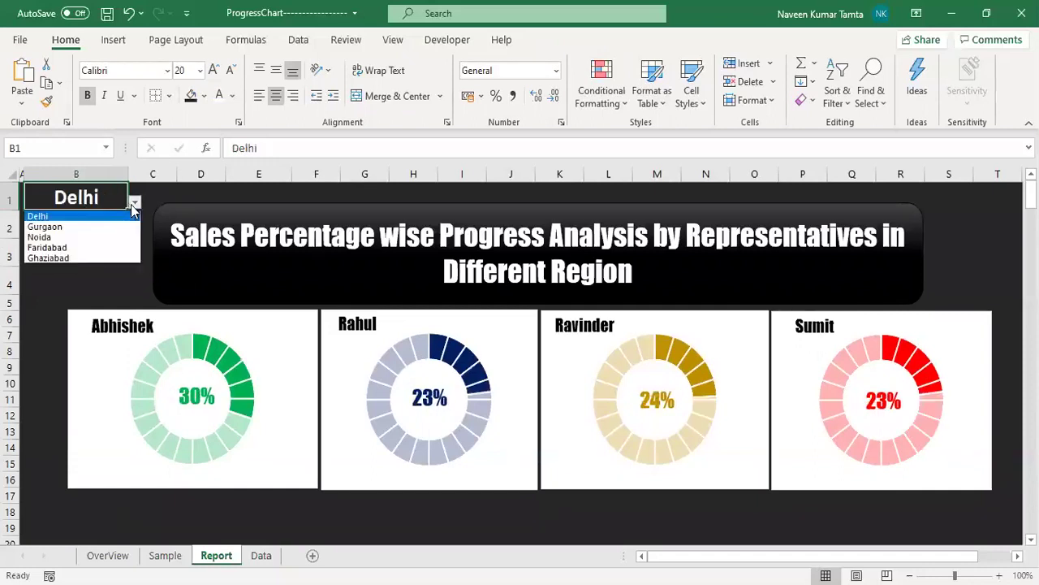
{"action": "left_click", "coordinate": [85, 256]}
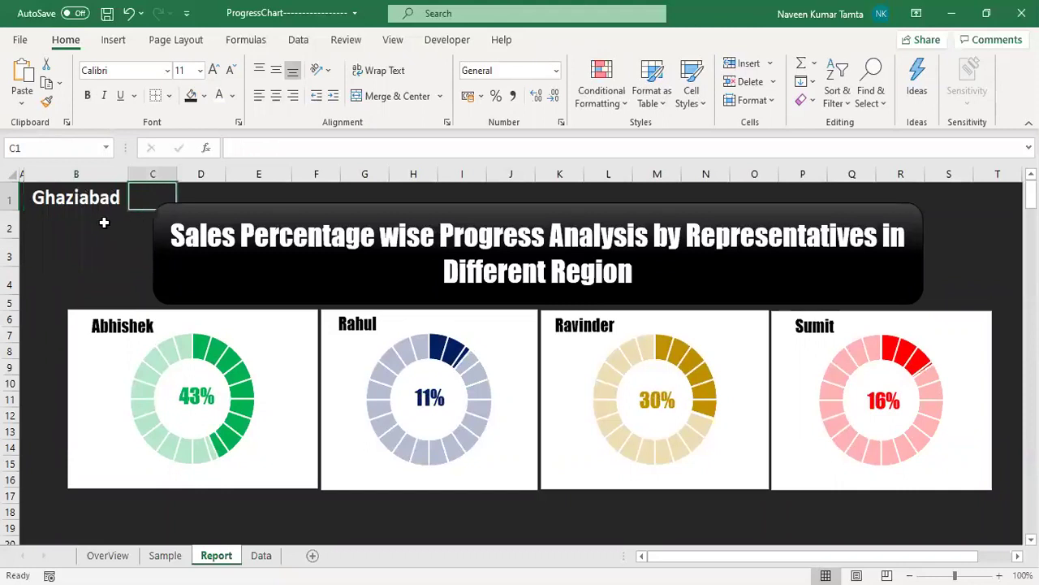
{"action": "left_click", "coordinate": [135, 203]}
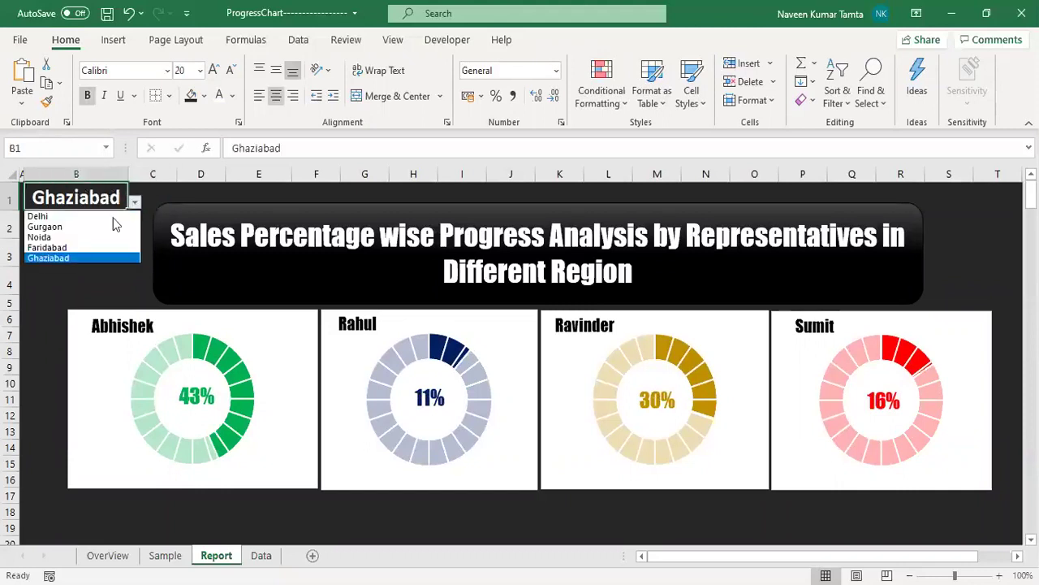
{"action": "left_click", "coordinate": [73, 236]}
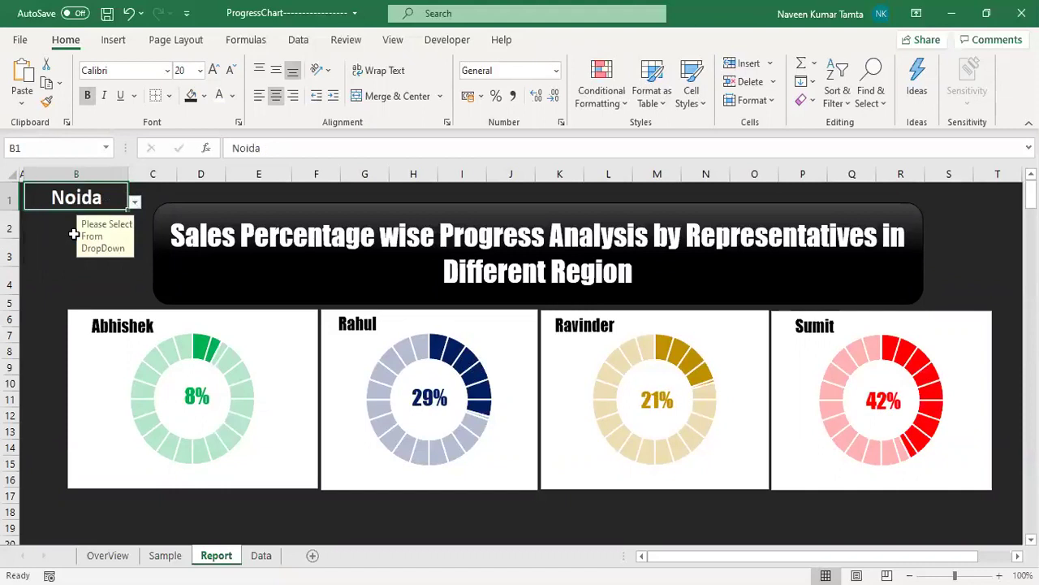
- Hide all unused columns from V through XFD beside the dashboard
{"action": "key", "text": "Right"}
{"action": "key", "text": "Right"}
{"action": "key", "text": "Right"}
{"action": "key", "text": "Right"}
{"action": "key", "text": "Right"}
{"action": "key", "text": "Right"}
{"action": "key", "text": "Right"}
{"action": "key", "text": "Right"}
{"action": "key", "text": "Right"}
{"action": "key", "text": "Right"}
{"action": "key", "text": "Right"}
{"action": "key", "text": "Right"}
{"action": "key", "text": "Right"}
{"action": "key", "text": "Right"}
{"action": "key", "text": "Right"}
{"action": "key", "text": "Right"}
{"action": "key", "text": "Right"}
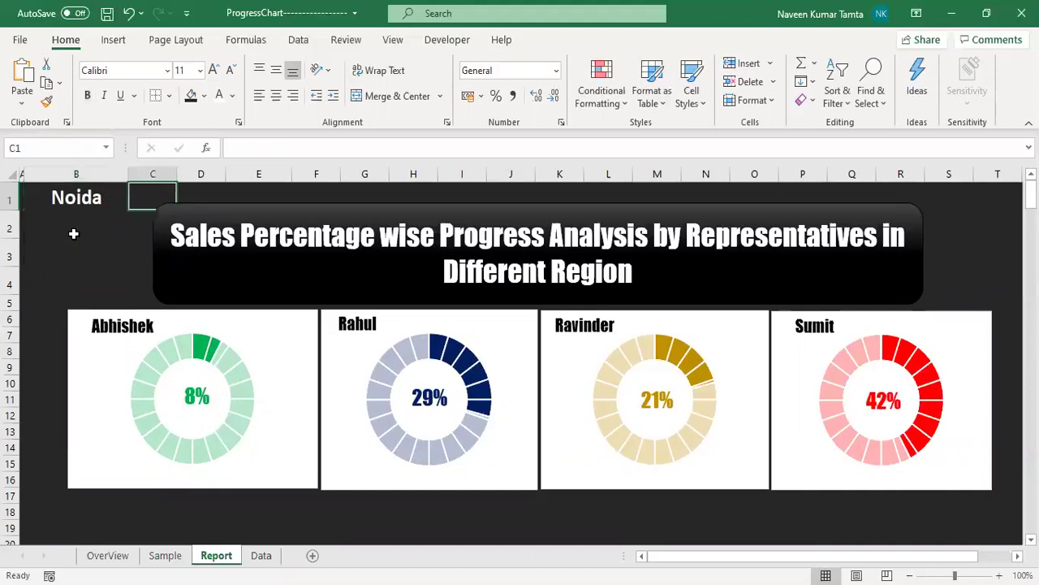
{"action": "key", "text": "Right"}
{"action": "key", "text": "Right"}
{"action": "key", "text": "Right"}
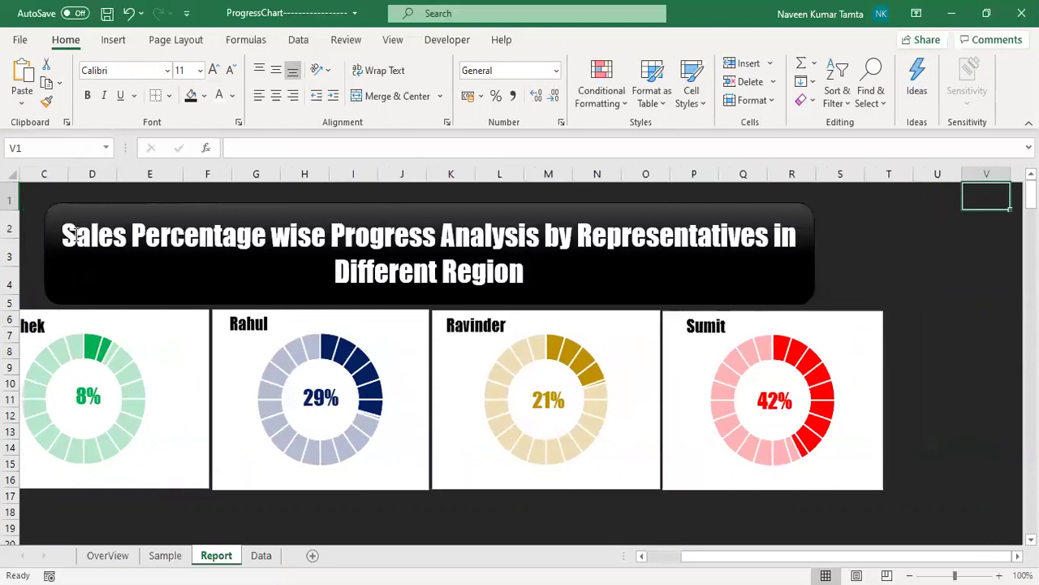
{"action": "key", "text": "Left"}
{"action": "key", "text": "Right"}
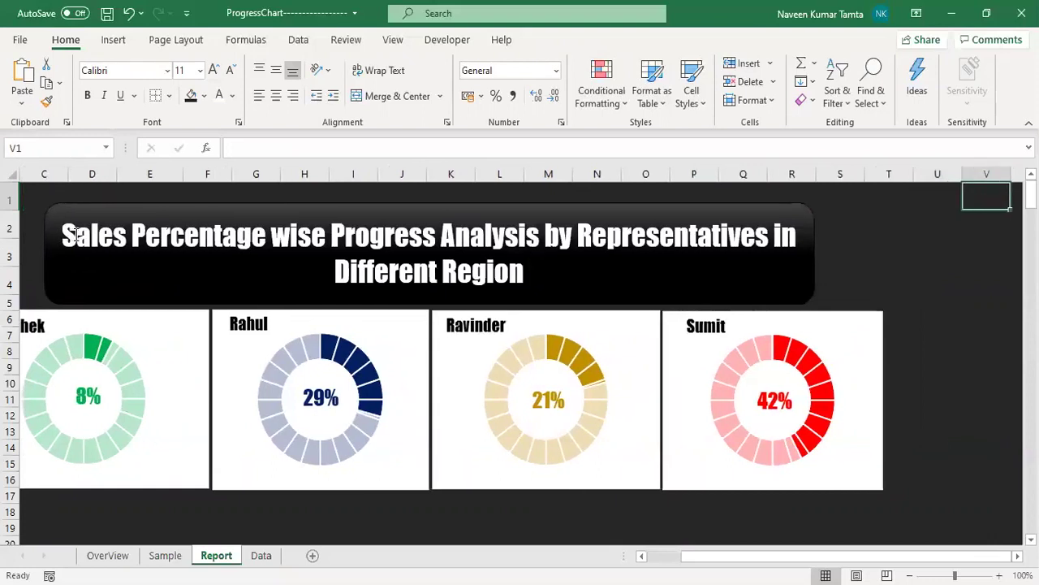
{"action": "left_click", "coordinate": [696, 227]}
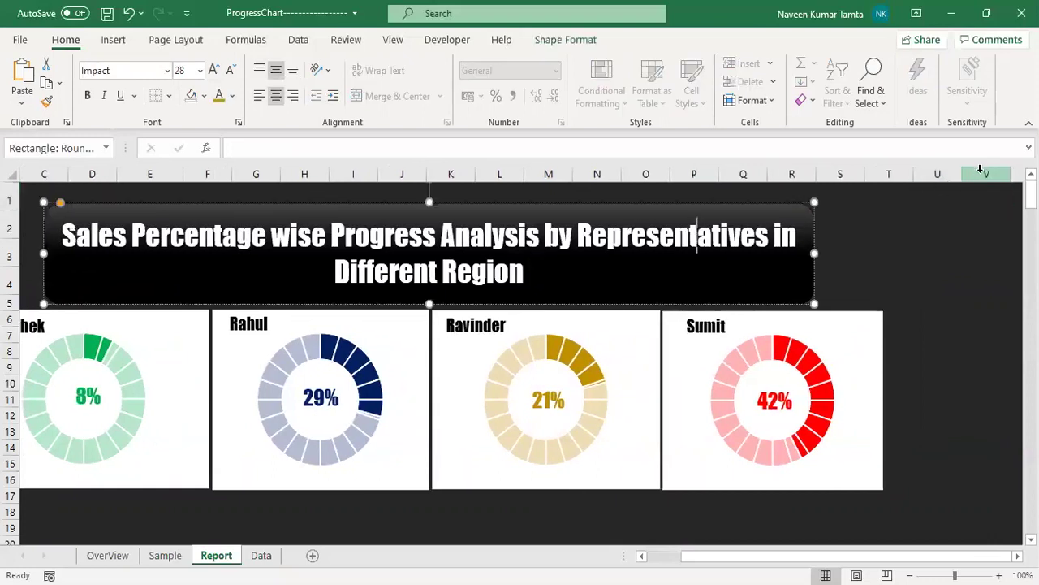
{"action": "left_click", "coordinate": [981, 173]}
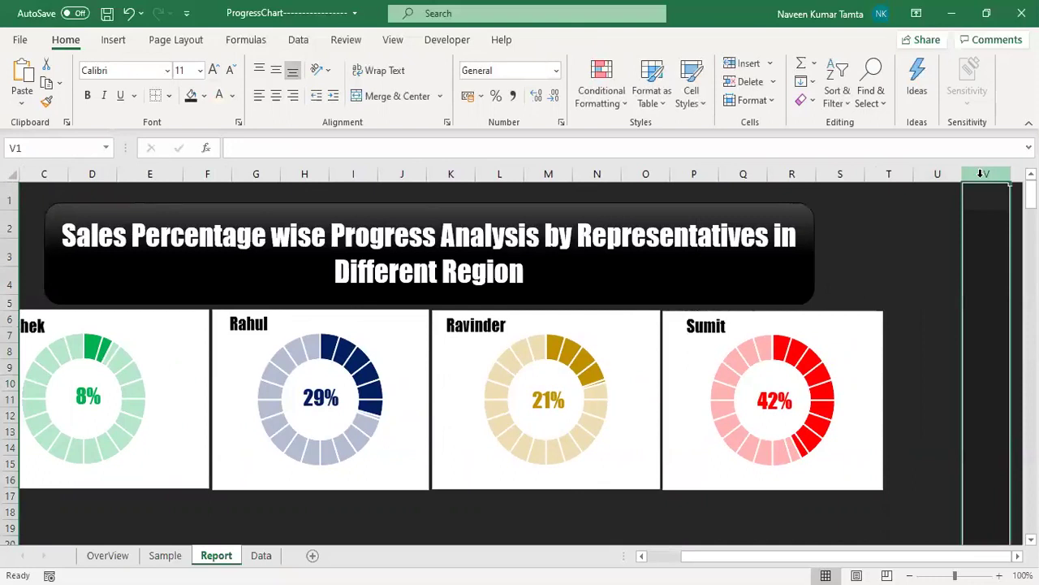
{"action": "key", "text": "ctrl+shift+Right"}
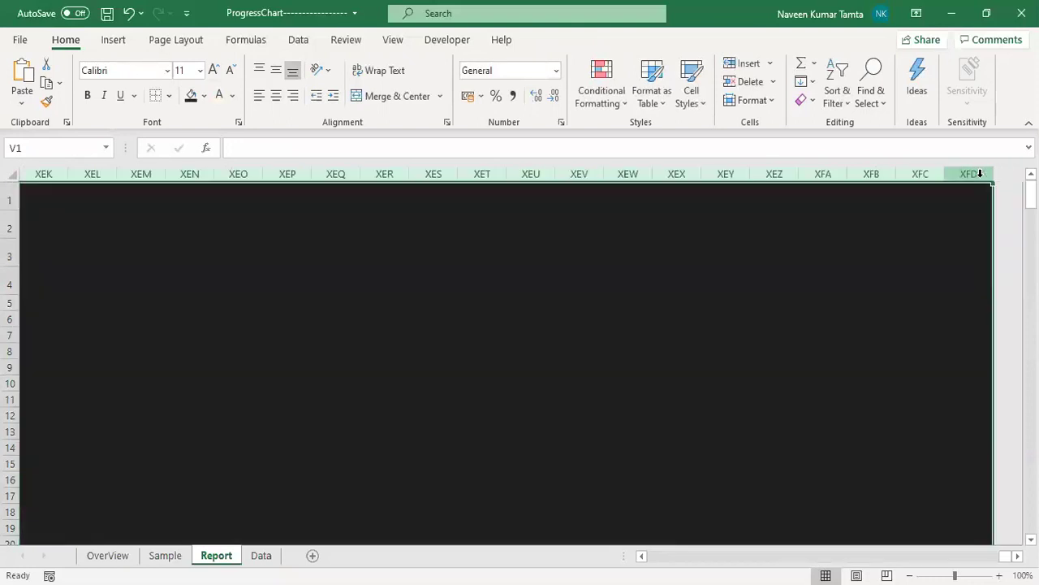
{"action": "right_click", "coordinate": [916, 173]}
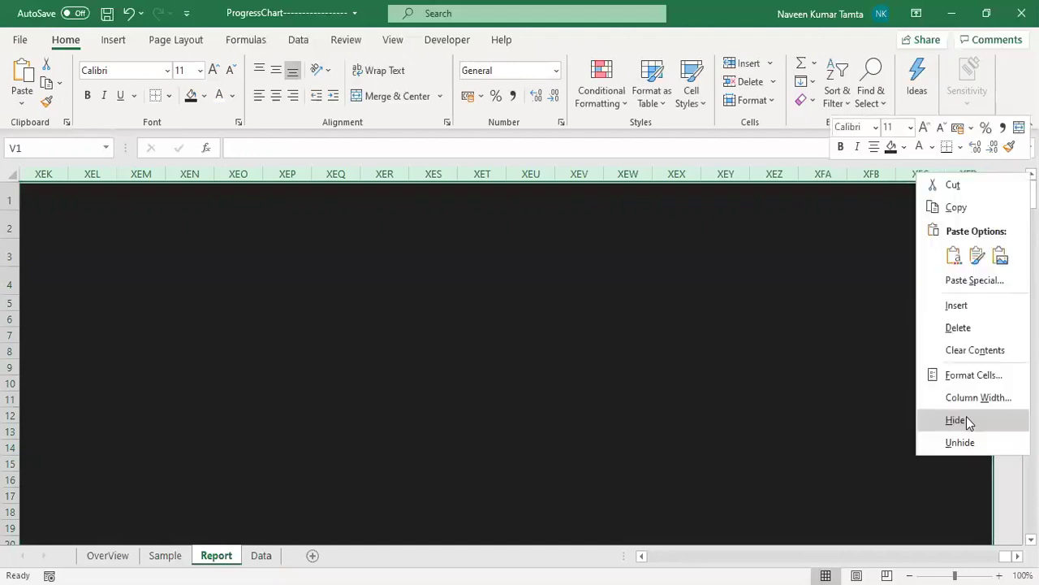
{"action": "left_click", "coordinate": [957, 420]}
- Hide all unused rows from 21 through 1048576 below the dashboard
{"action": "key", "text": "ctrl+Home"}
{"action": "key", "text": "Down"}
{"action": "key", "text": "Down"}
{"action": "key", "text": "Down"}
{"action": "key", "text": "Down"}
{"action": "key", "text": "Down"}
{"action": "key", "text": "Down"}
{"action": "key", "text": "Down"}
{"action": "key", "text": "Down"}
{"action": "key", "text": "Down"}
{"action": "key", "text": "Down"}
{"action": "key", "text": "Down"}
{"action": "key", "text": "Down"}
{"action": "key", "text": "Down"}
{"action": "key", "text": "Down"}
{"action": "key", "text": "Down"}
{"action": "key", "text": "Down"}
{"action": "key", "text": "Down"}
{"action": "key", "text": "Down"}
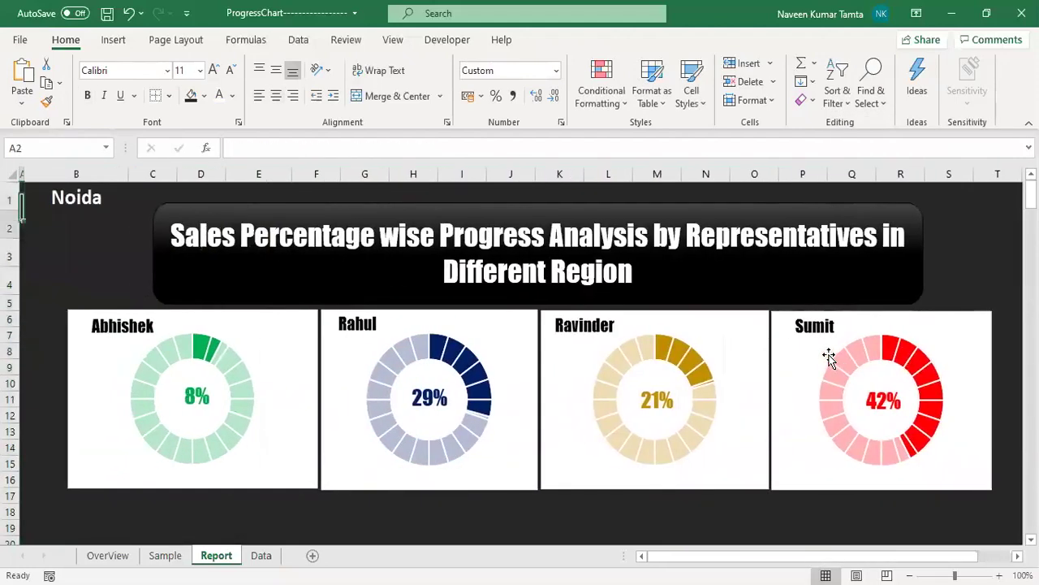
{"action": "key", "text": "Down"}
{"action": "key", "text": "Down"}
{"action": "key", "text": "Down"}
{"action": "key", "text": "Up"}
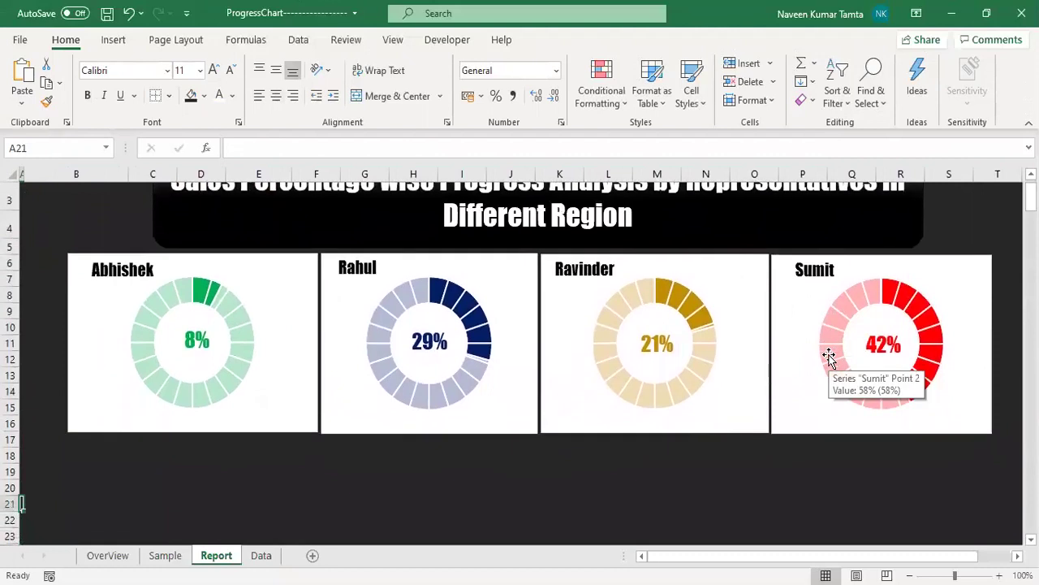
{"action": "left_click", "coordinate": [11, 504]}
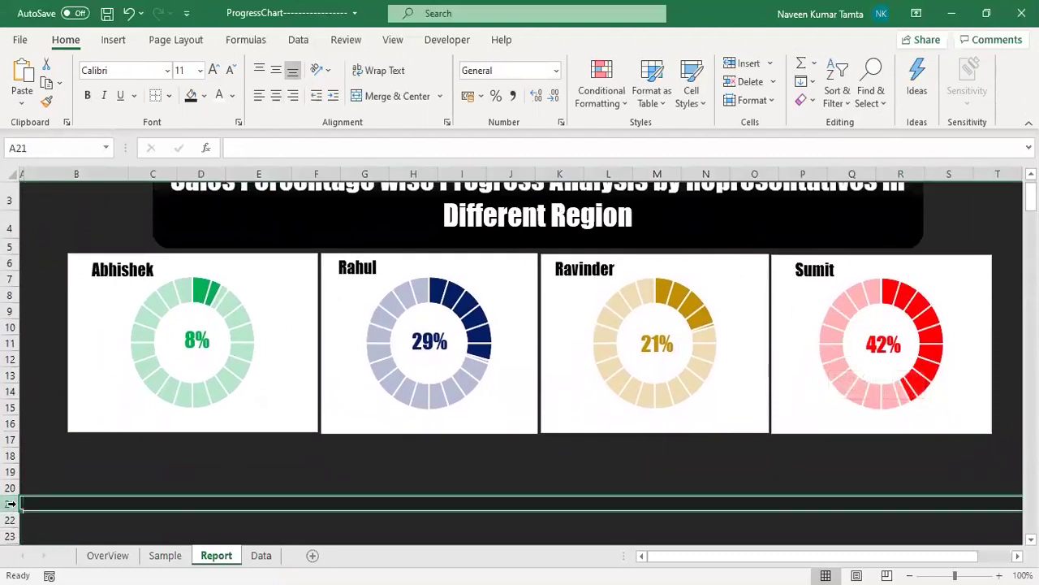
{"action": "left_click_drag", "start_coordinate": [11, 504], "coordinate": [7, 505]}
{"action": "key", "text": "ctrl+shift+Down"}
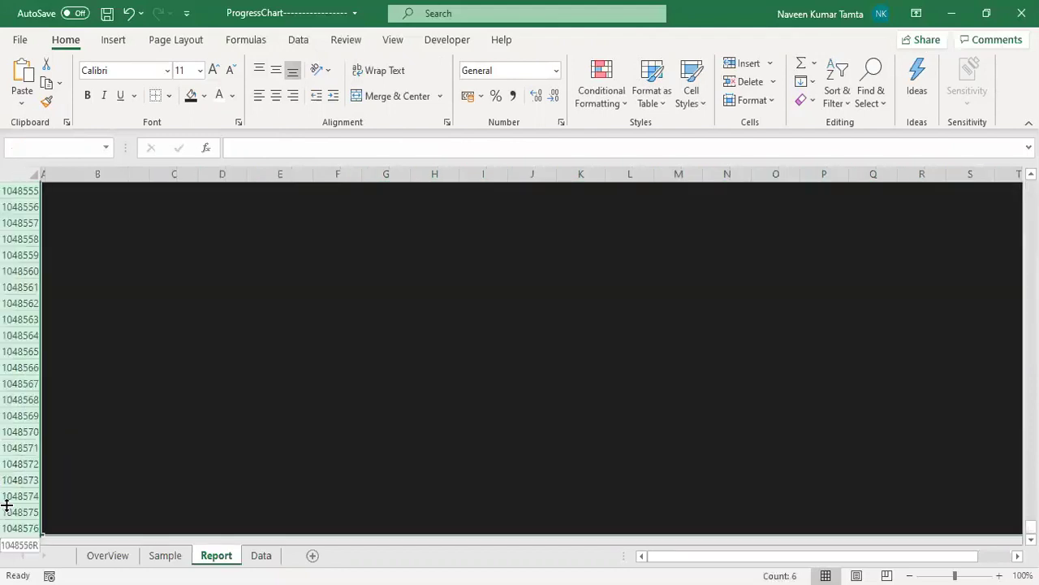
{"action": "right_click", "coordinate": [31, 192]}
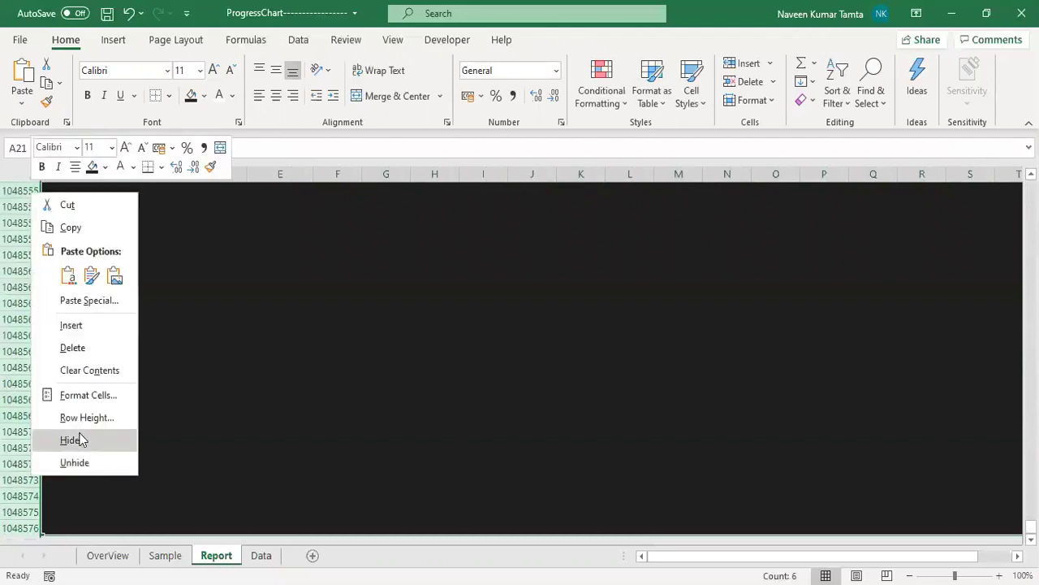
{"action": "left_click", "coordinate": [78, 440]}
- Try Faridabad in the region selector in cell B1 and leave the region set to Delhi
{"action": "key", "text": "Right"}
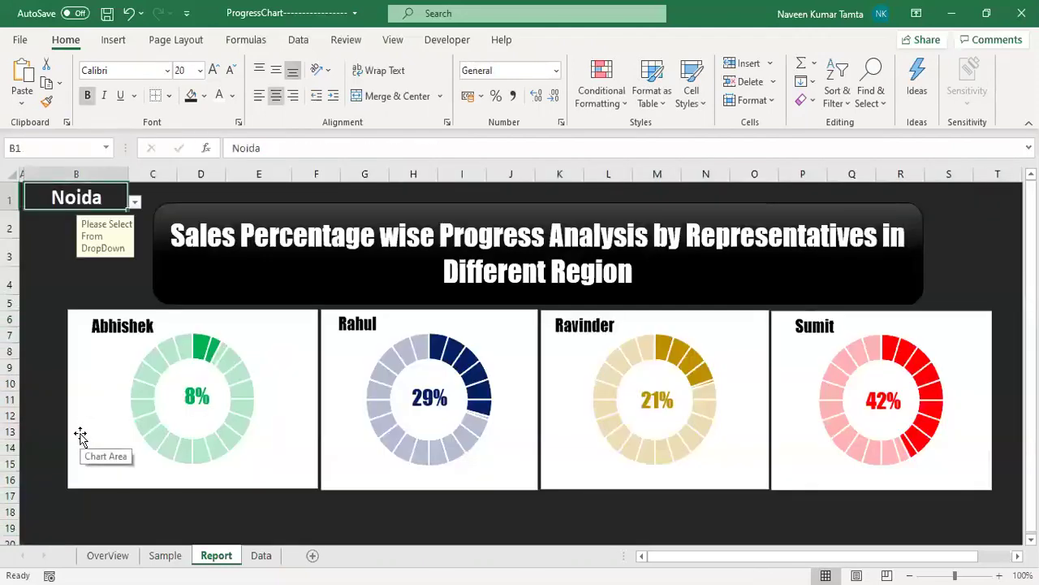
{"action": "key", "text": "alt+Down"}
{"action": "key", "text": "Down"}
{"action": "key", "text": "Return"}
{"action": "key", "text": "alt+Down"}
{"action": "key", "text": "Up"}
{"action": "key", "text": "Up"}
{"action": "key", "text": "Up"}
{"action": "key", "text": "Return"}
- Move through the remaining rows and columns around the dashboard to examine where the visible sheet area ends
{"action": "key", "text": "Down"}
{"action": "key", "text": "Down"}
{"action": "key", "text": "Down"}
{"action": "key", "text": "Down"}
{"action": "key", "text": "Down"}
{"action": "key", "text": "Down"}
{"action": "key", "text": "Down"}
{"action": "key", "text": "Down"}
{"action": "key", "text": "Down"}
{"action": "key", "text": "Down"}
{"action": "key", "text": "Down"}
{"action": "key", "text": "Down"}
{"action": "key", "text": "Down"}
{"action": "key", "text": "Down"}
{"action": "key", "text": "Down"}
{"action": "key", "text": "Down"}
{"action": "key", "text": "Down"}
{"action": "key", "text": "Down"}
{"action": "key", "text": "Down"}
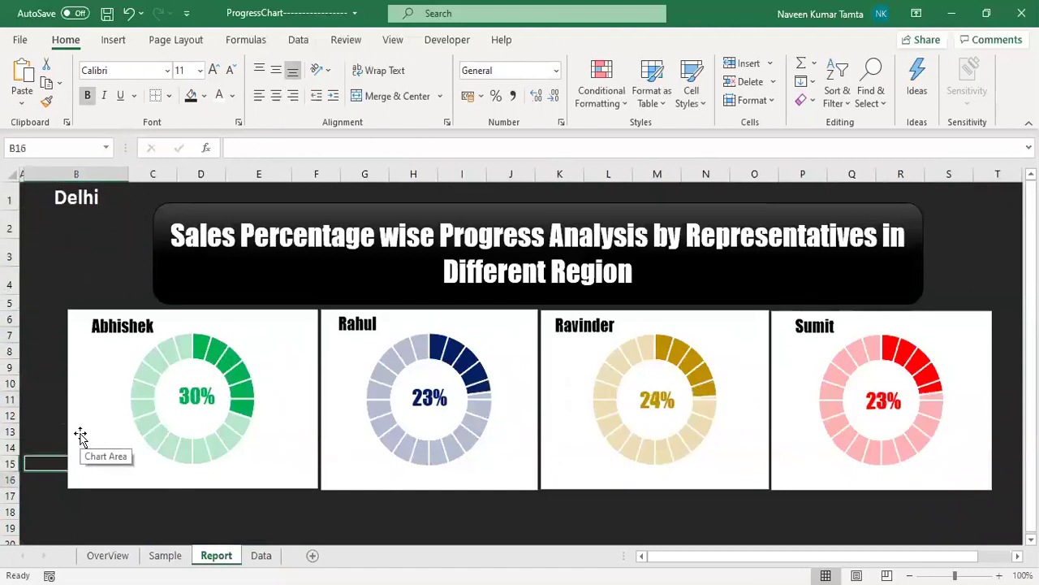
{"action": "key", "text": "Right"}
{"action": "key", "text": "Right"}
{"action": "key", "text": "Right"}
{"action": "key", "text": "Right"}
{"action": "key", "text": "Right"}
{"action": "key", "text": "Right"}
{"action": "key", "text": "Right"}
{"action": "key", "text": "Right"}
{"action": "key", "text": "Right"}
{"action": "key", "text": "Right"}
{"action": "key", "text": "Right"}
{"action": "key", "text": "Right"}
{"action": "key", "text": "Right"}
{"action": "key", "text": "Right"}
{"action": "key", "text": "Right"}
{"action": "key", "text": "Right"}
{"action": "key", "text": "Right"}
{"action": "key", "text": "Right"}
{"action": "key", "text": "Right"}
{"action": "key", "text": "Up"}
{"action": "key", "text": "Up"}
{"action": "key", "text": "Up"}
{"action": "key", "text": "Up"}
{"action": "key", "text": "Up"}
{"action": "key", "text": "Up"}
{"action": "key", "text": "Up"}
{"action": "key", "text": "Up"}
{"action": "key", "text": "Up"}
{"action": "key", "text": "Up"}
{"action": "key", "text": "Up"}
{"action": "key", "text": "Up"}
{"action": "key", "text": "Up"}
{"action": "key", "text": "Up"}
{"action": "key", "text": "Up"}
{"action": "key", "text": "Up"}
{"action": "key", "text": "Up"}
{"action": "key", "text": "Up"}
{"action": "key", "text": "Up"}
{"action": "key", "text": "ctrl+Left"}
{"action": "key", "text": "ctrl+Left"}
{"action": "key", "text": "Down"}
{"action": "key", "text": "Down"}
{"action": "key", "text": "Down"}
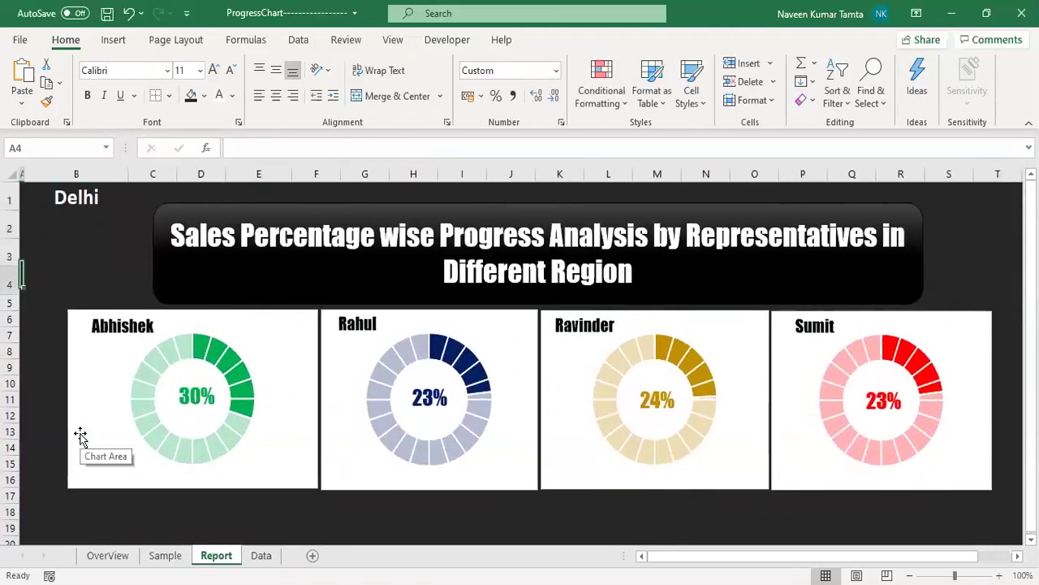